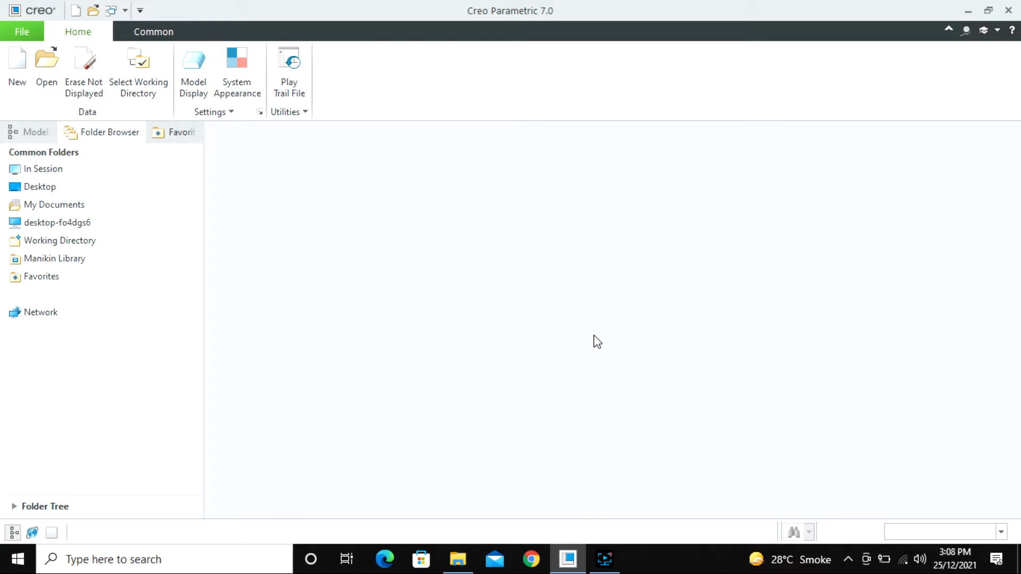
Step: Create a new solid part named prt0001 from the solid_part_mmks_new_abs template instead of the default template
{"action": "left_click", "coordinate": [20, 63]}
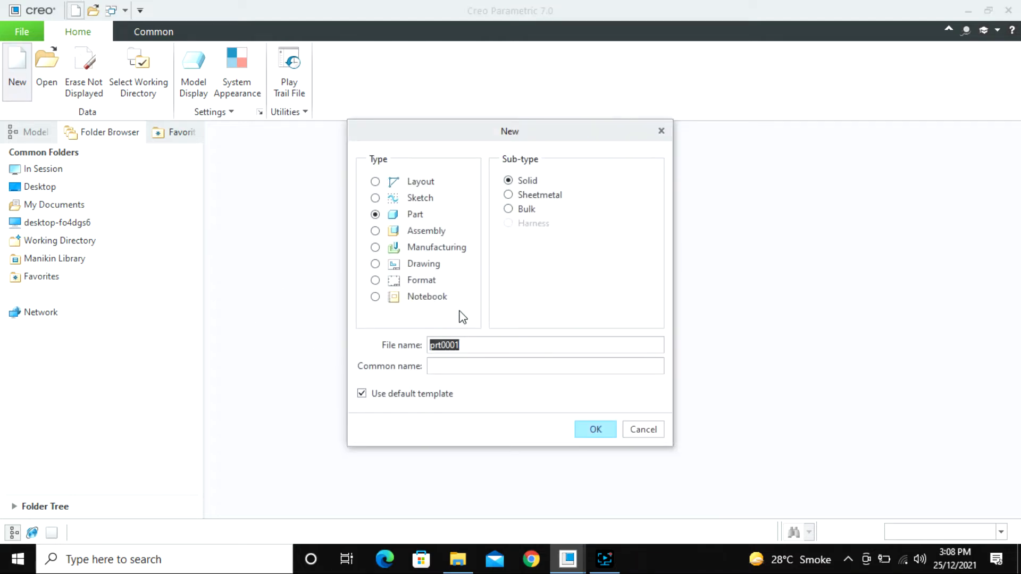
{"action": "left_click", "coordinate": [434, 393]}
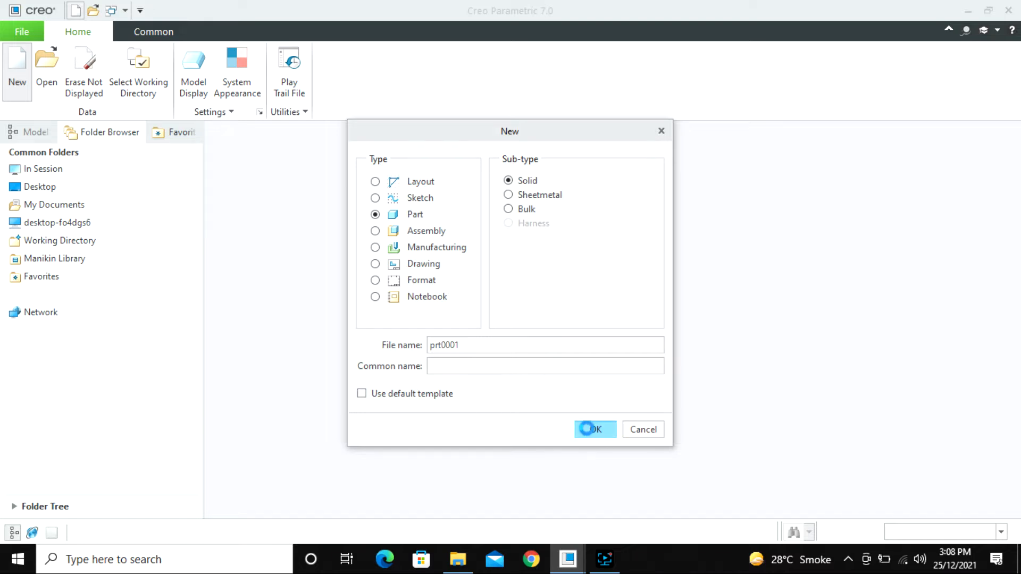
{"action": "left_click", "coordinate": [591, 428]}
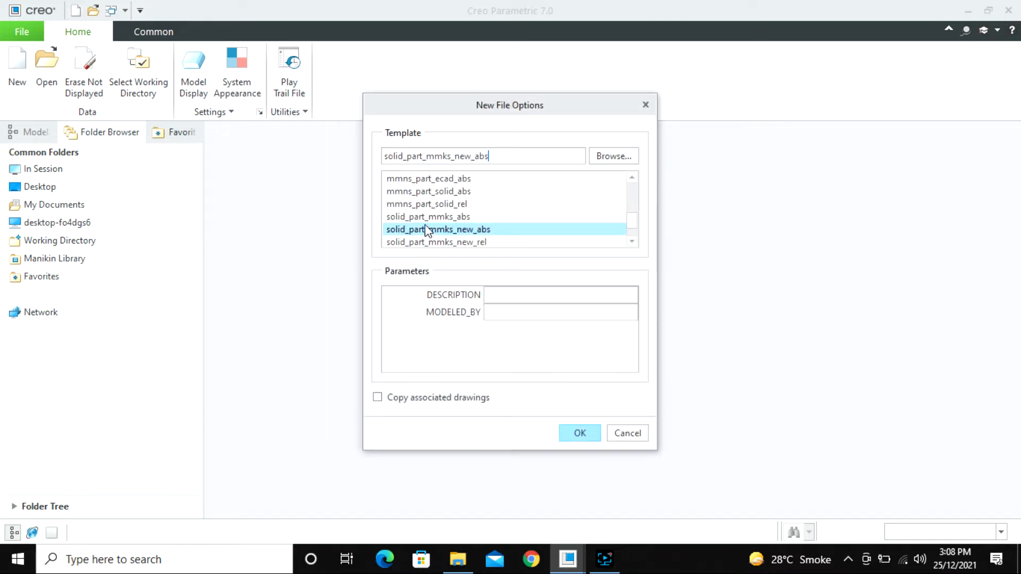
{"action": "left_click", "coordinate": [579, 437]}
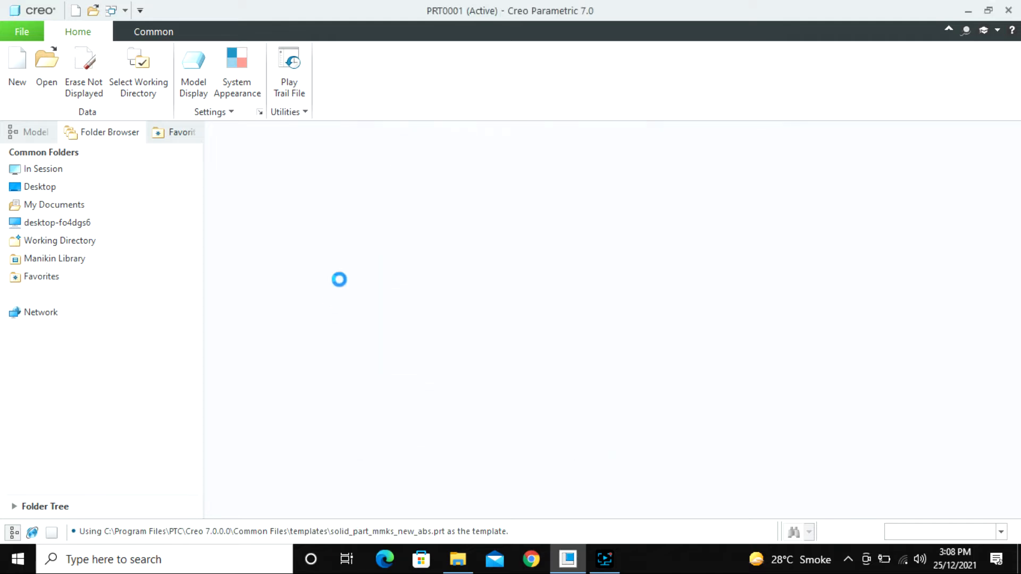
{"action": "scroll", "coordinate": [330, 291], "scroll_direction": "up", "scroll_amount": 1}
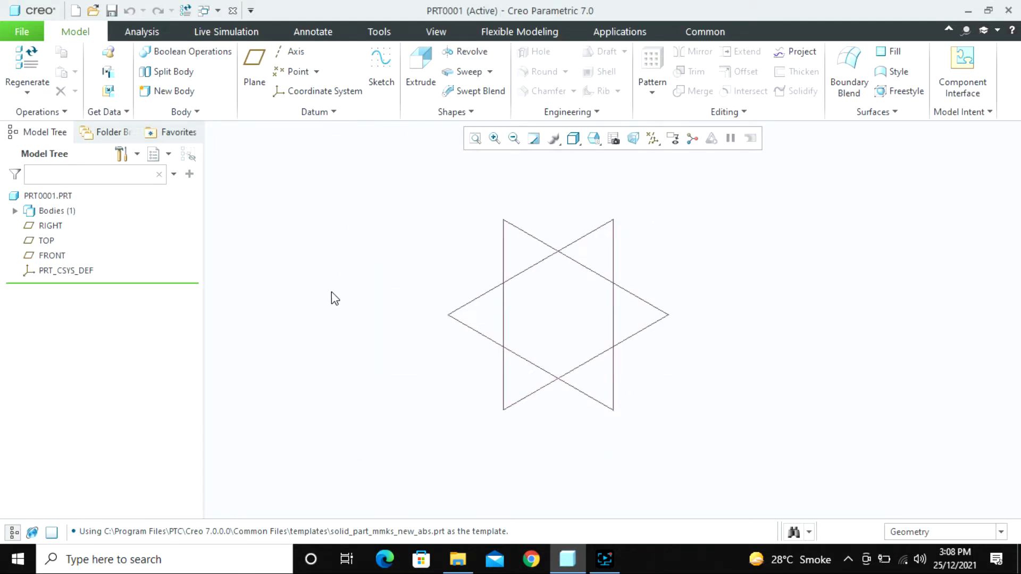
Step: Start a sketch on the FRONT datum plane and orient the view parallel to the sketching plane
{"action": "left_click", "coordinate": [542, 246]}
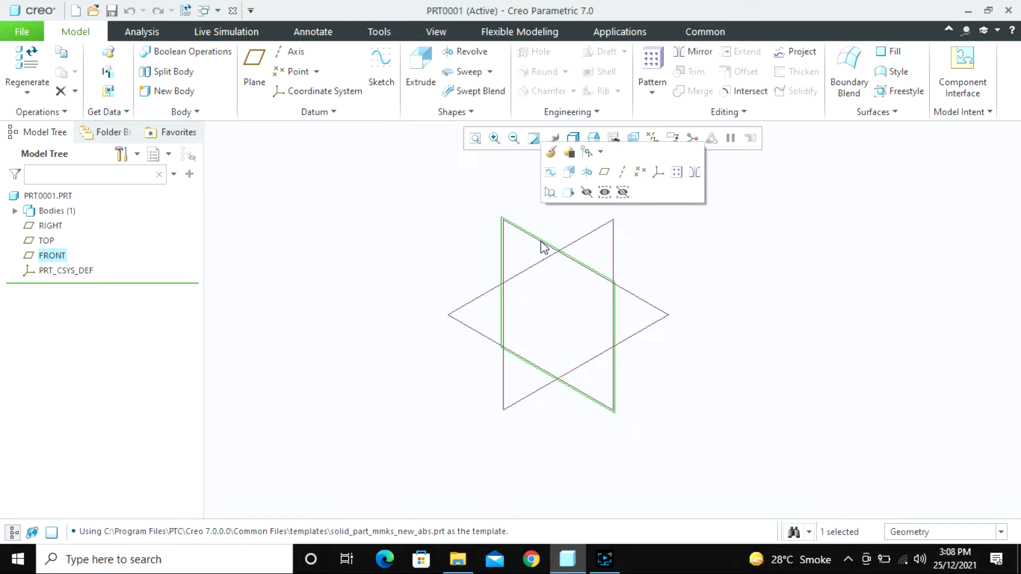
{"action": "left_click", "coordinate": [386, 227]}
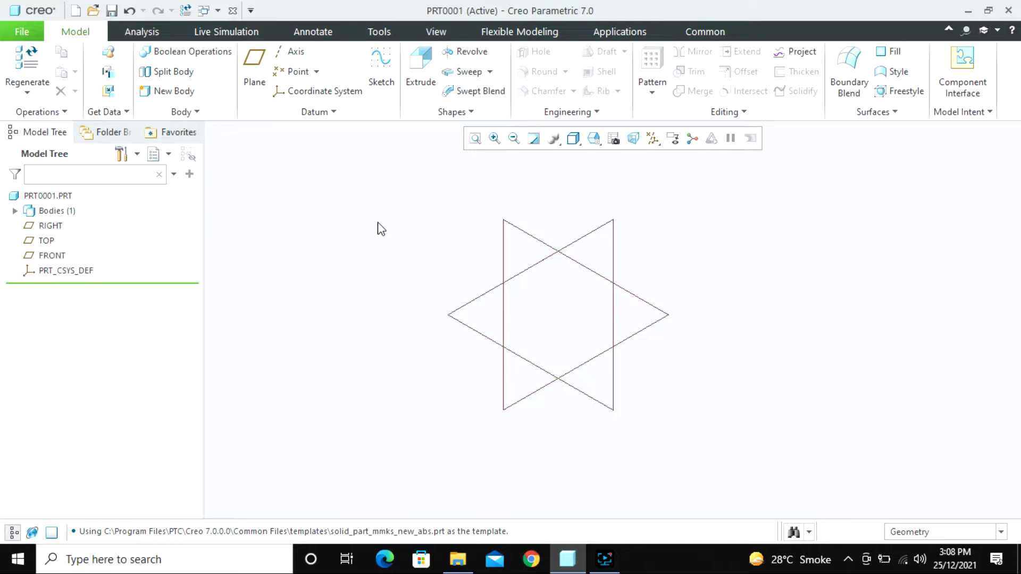
{"action": "left_click", "coordinate": [381, 69]}
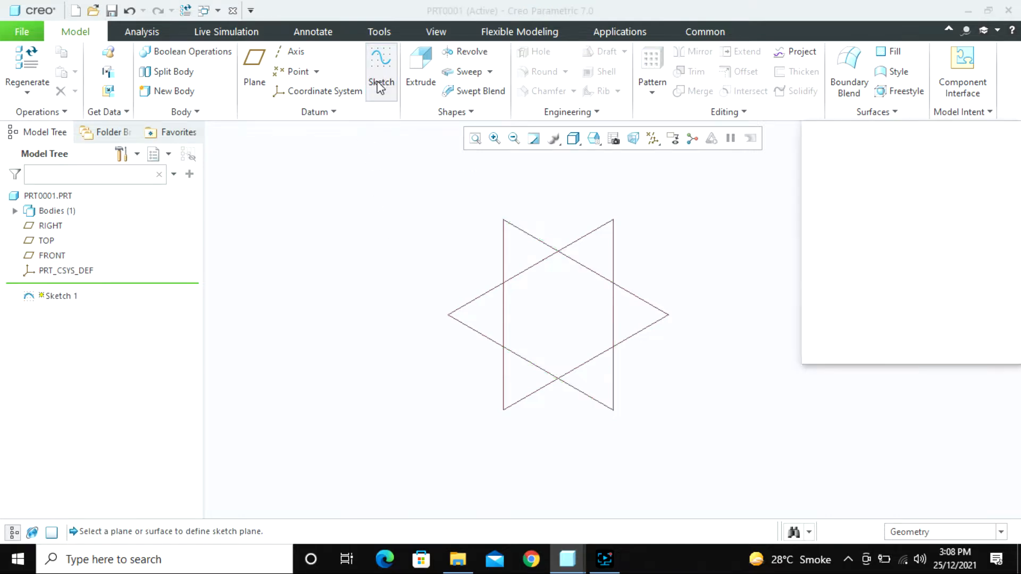
{"action": "left_click", "coordinate": [521, 231]}
{"action": "middle_click", "coordinate": [414, 251]}
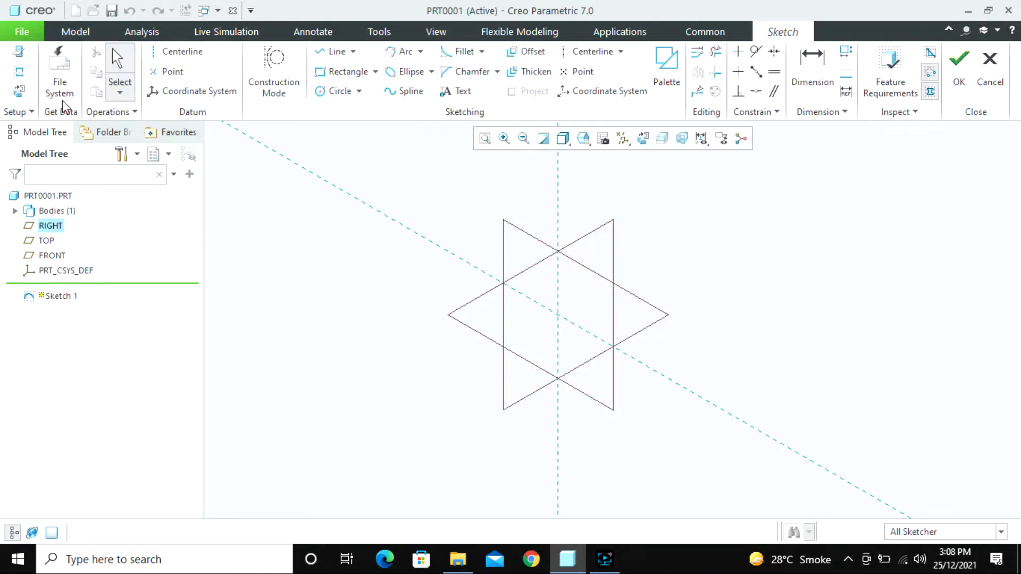
{"action": "left_click", "coordinate": [19, 91]}
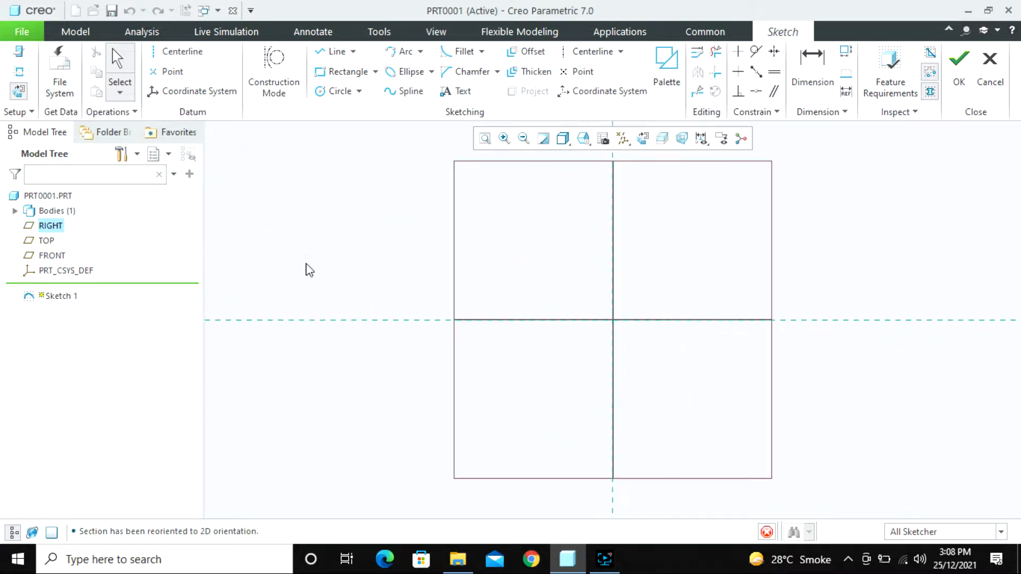
Step: Sketch a three-point arc of about 60 mm radius above the origin and a second arc of about 112 mm radius curving down from its right end
{"action": "left_click", "coordinate": [402, 51]}
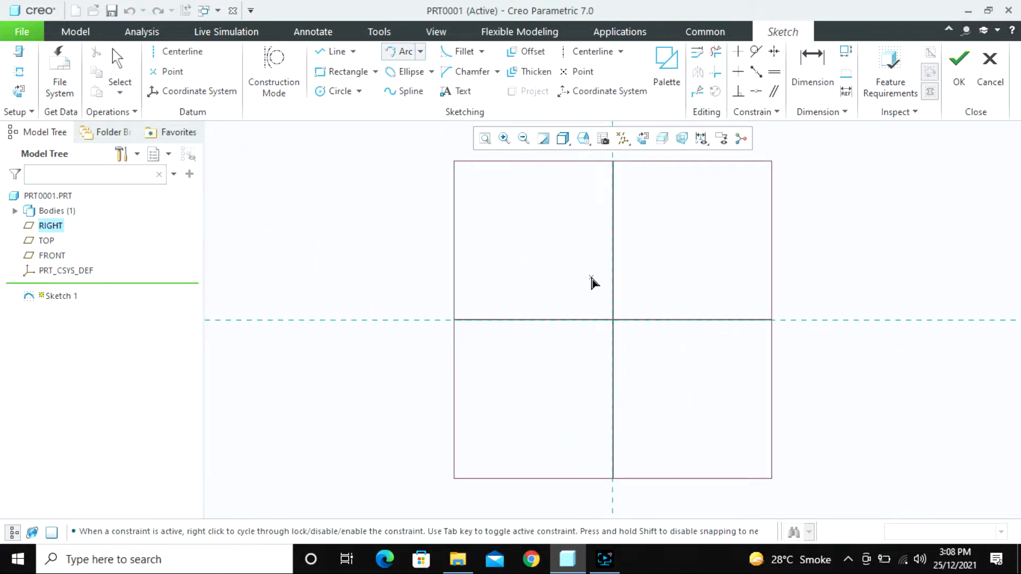
{"action": "left_click", "coordinate": [584, 249]}
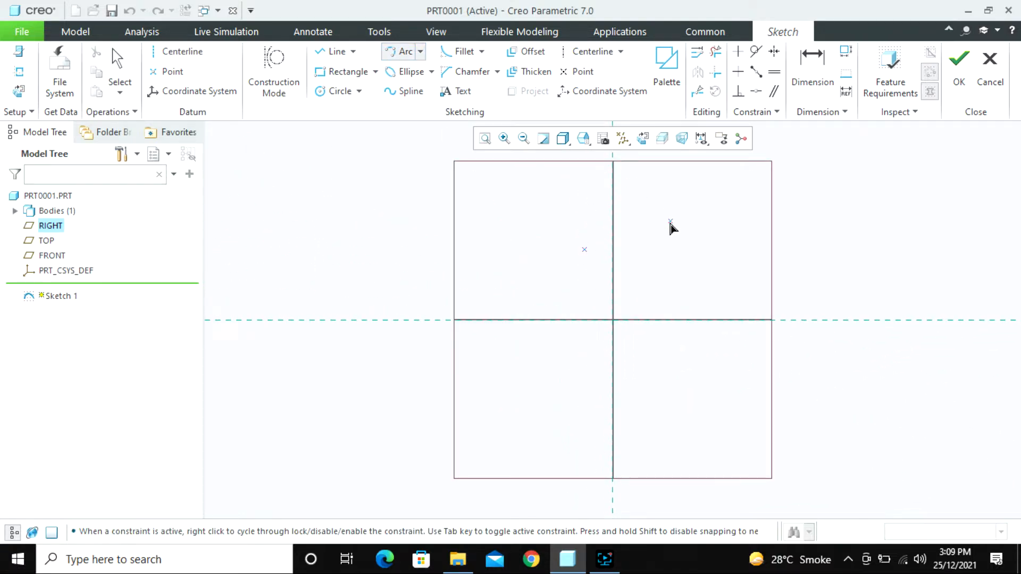
{"action": "left_click", "coordinate": [658, 262]}
{"action": "left_click", "coordinate": [638, 227]}
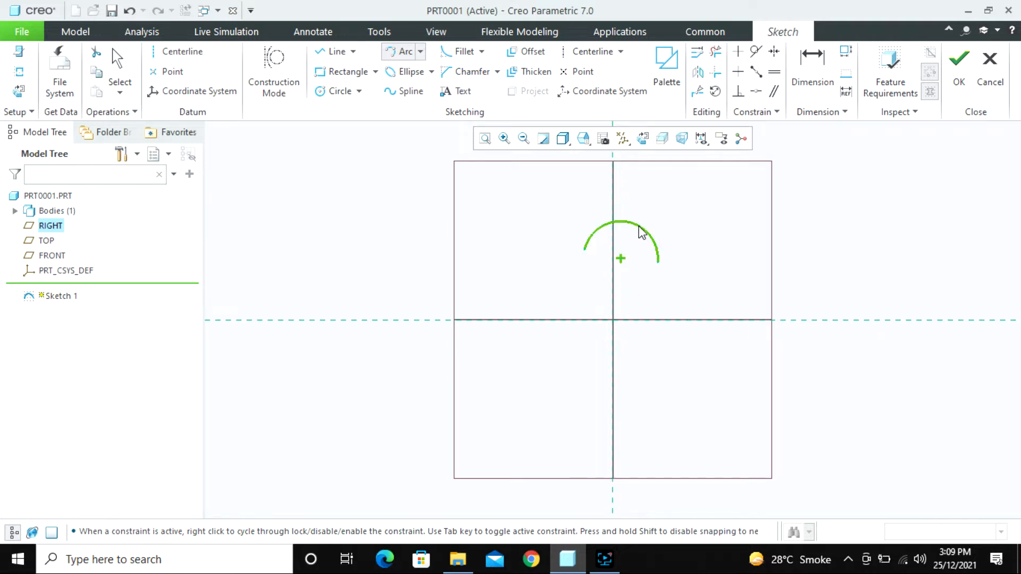
{"action": "scroll", "coordinate": [636, 327], "scroll_direction": "up", "scroll_amount": 2}
{"action": "scroll", "coordinate": [675, 240], "scroll_direction": "up", "scroll_amount": 1}
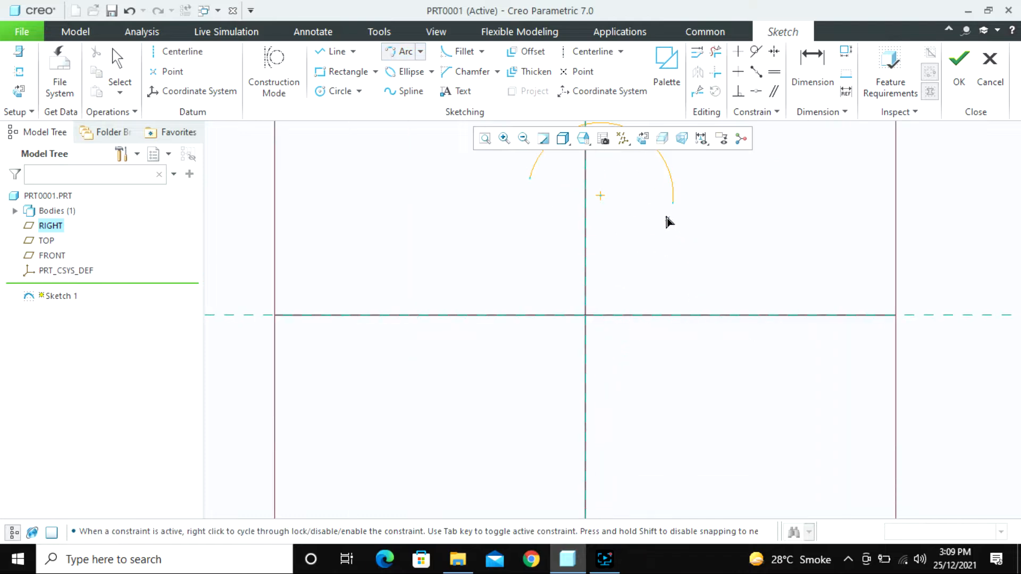
{"action": "left_click", "coordinate": [673, 204]}
{"action": "left_click", "coordinate": [629, 255]}
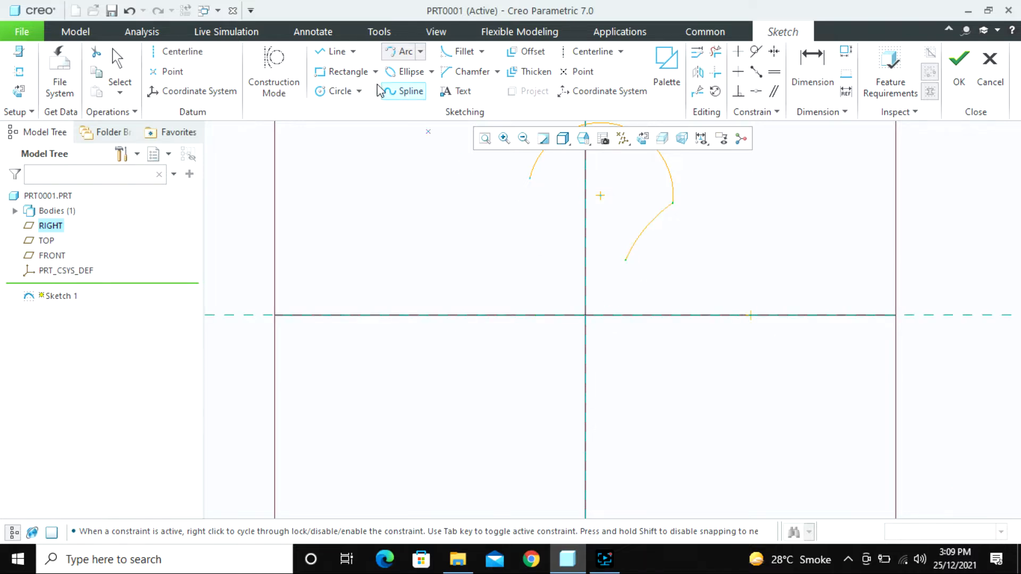
Step: Draw a vertical line about 45 mm long from the second arc's lower end down to the horizontal reference
{"action": "left_click", "coordinate": [330, 52]}
{"action": "left_click", "coordinate": [626, 260]}
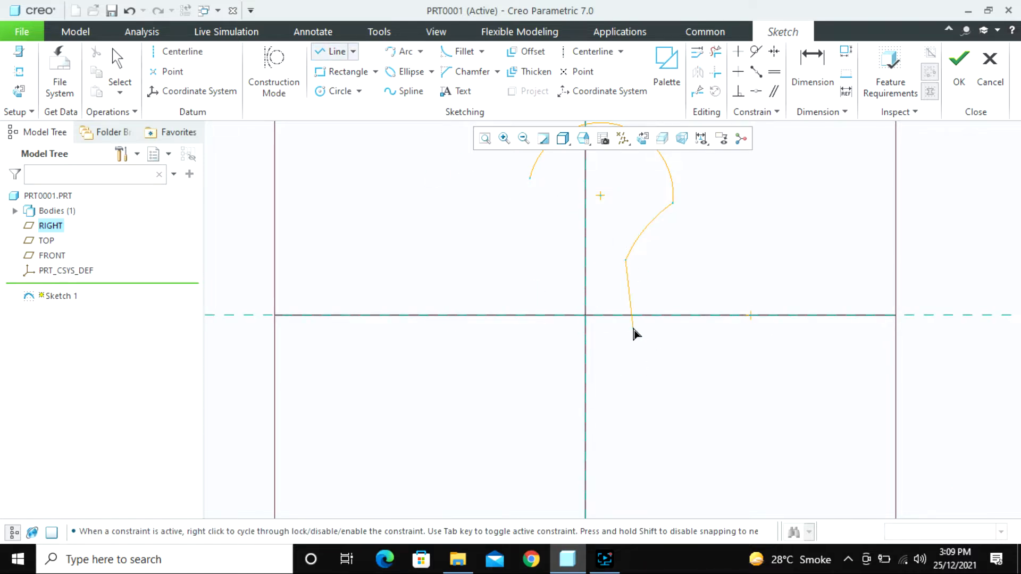
{"action": "left_click", "coordinate": [626, 315]}
{"action": "middle_click", "coordinate": [638, 381]}
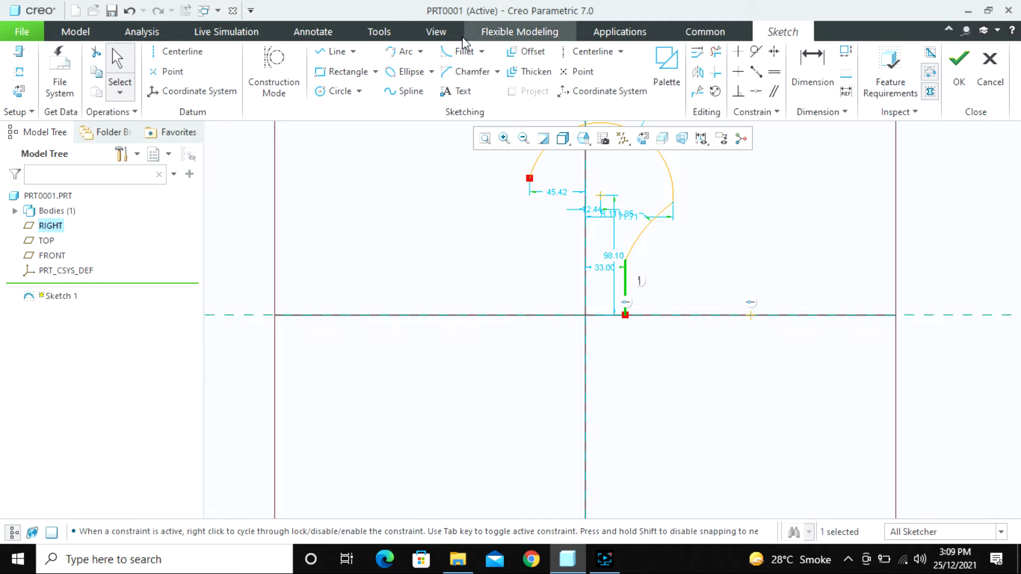
Step: Fillet the joint between the two arcs at about 36 mm radius and the joint between arc and vertical line at about 49 mm
{"action": "left_click", "coordinate": [460, 51]}
{"action": "left_click", "coordinate": [668, 168]}
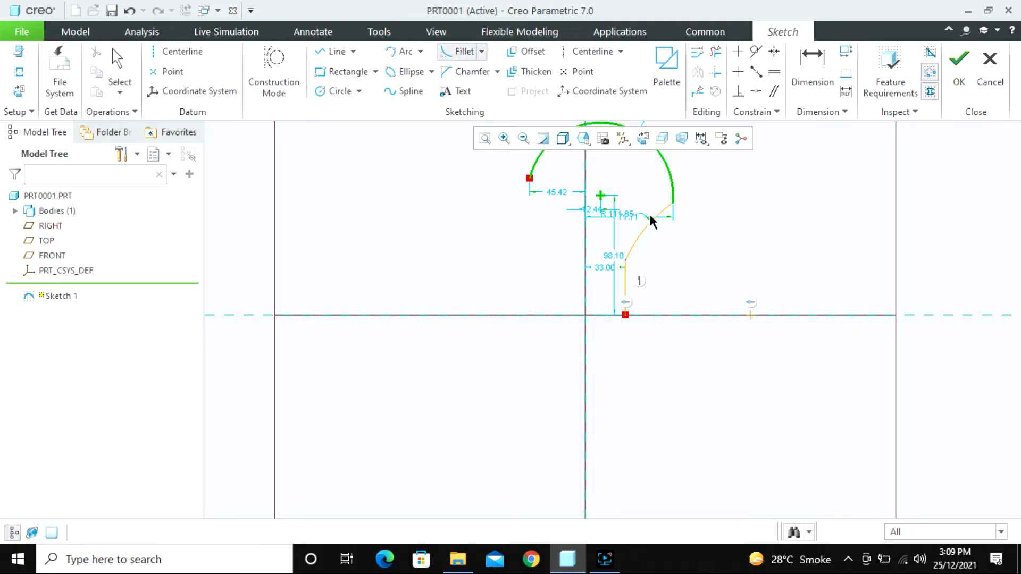
{"action": "left_click", "coordinate": [642, 239]}
{"action": "left_click", "coordinate": [642, 239]}
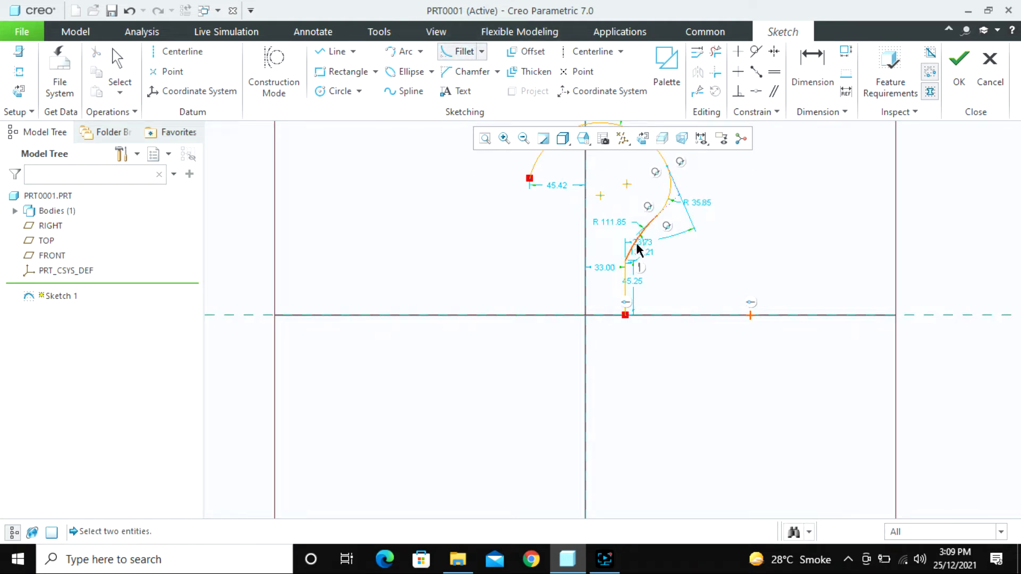
{"action": "left_click", "coordinate": [629, 269]}
{"action": "middle_click", "coordinate": [691, 283]}
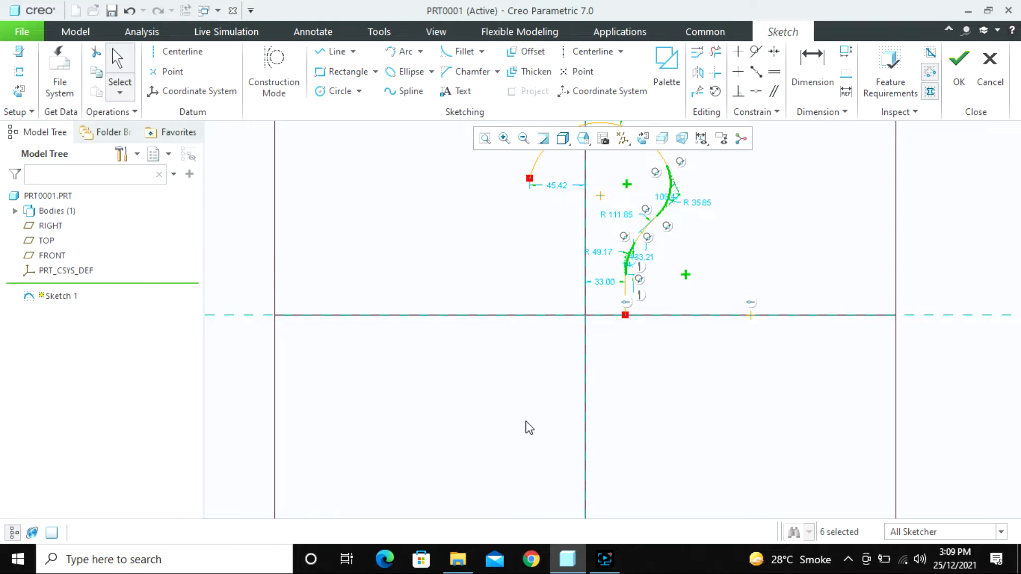
Step: Enlarge the upper arc freehand to a radius of about 66 mm to form a hook shape, and finish the sketch
{"action": "scroll", "coordinate": [527, 420], "scroll_direction": "down", "scroll_amount": 2}
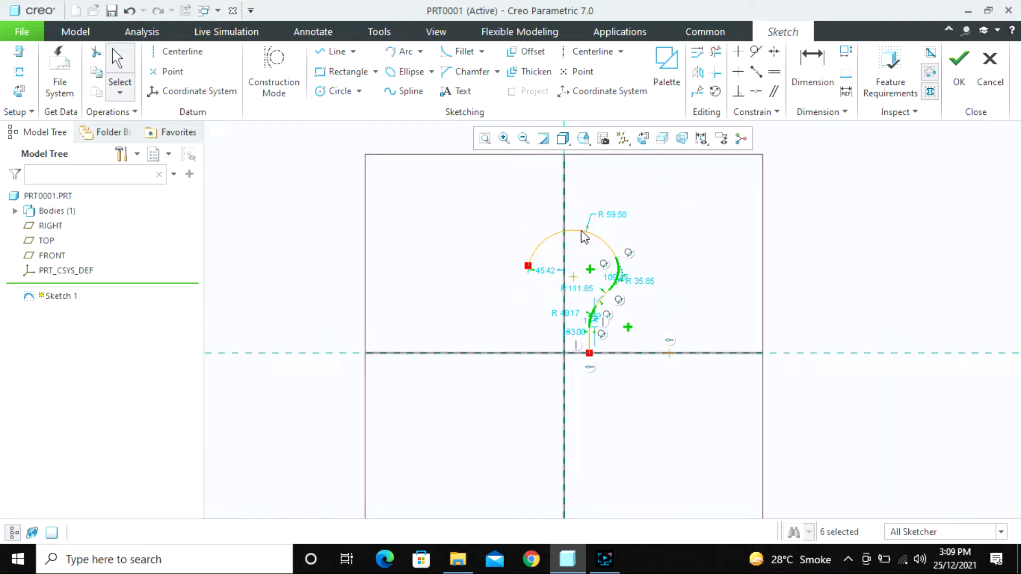
{"action": "left_click", "coordinate": [584, 233]}
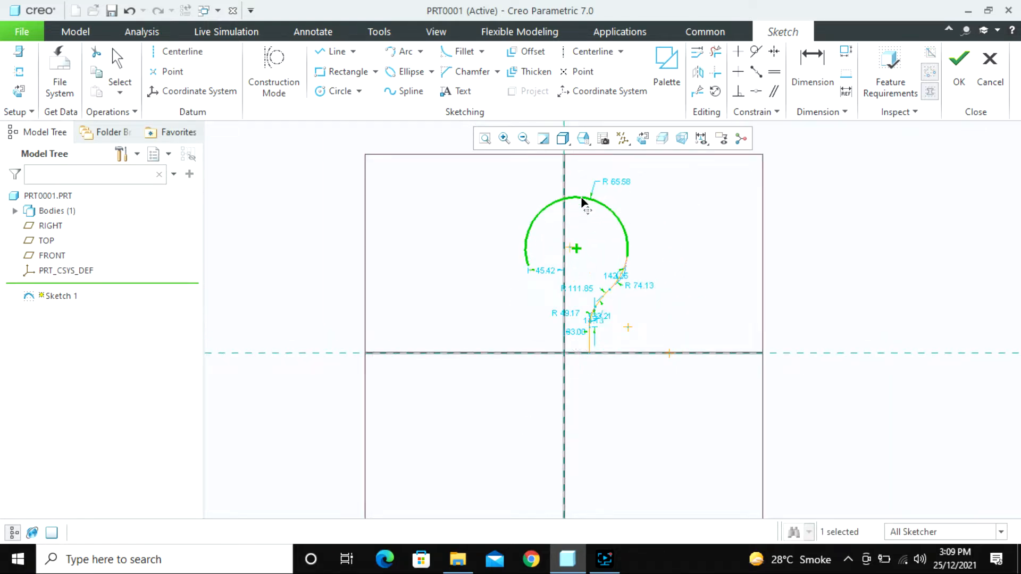
{"action": "left_click", "coordinate": [700, 299]}
{"action": "scroll", "coordinate": [664, 328], "scroll_direction": "up", "scroll_amount": 2}
{"action": "scroll", "coordinate": [599, 357], "scroll_direction": "down", "scroll_amount": 1}
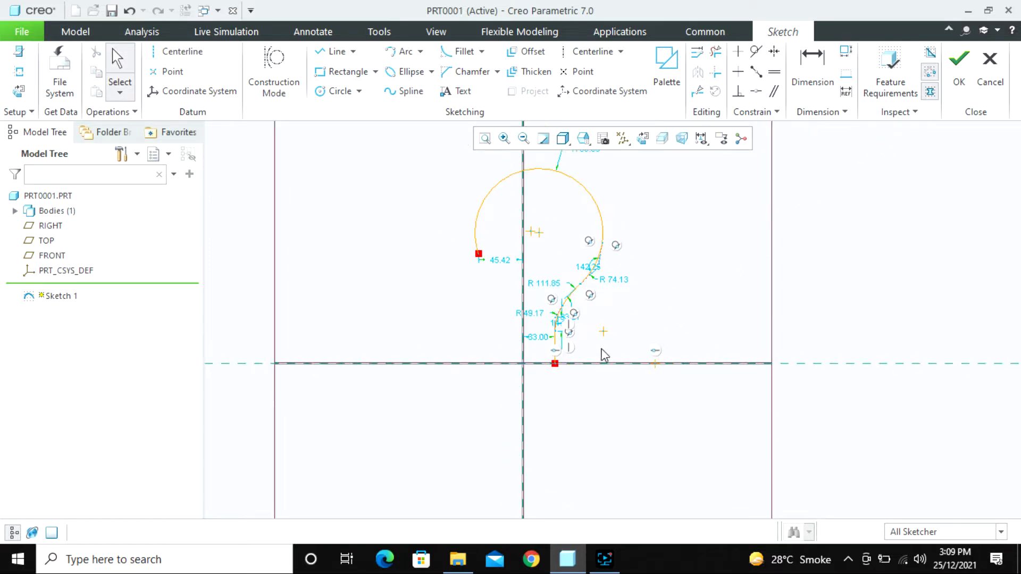
{"action": "left_click", "coordinate": [960, 67]}
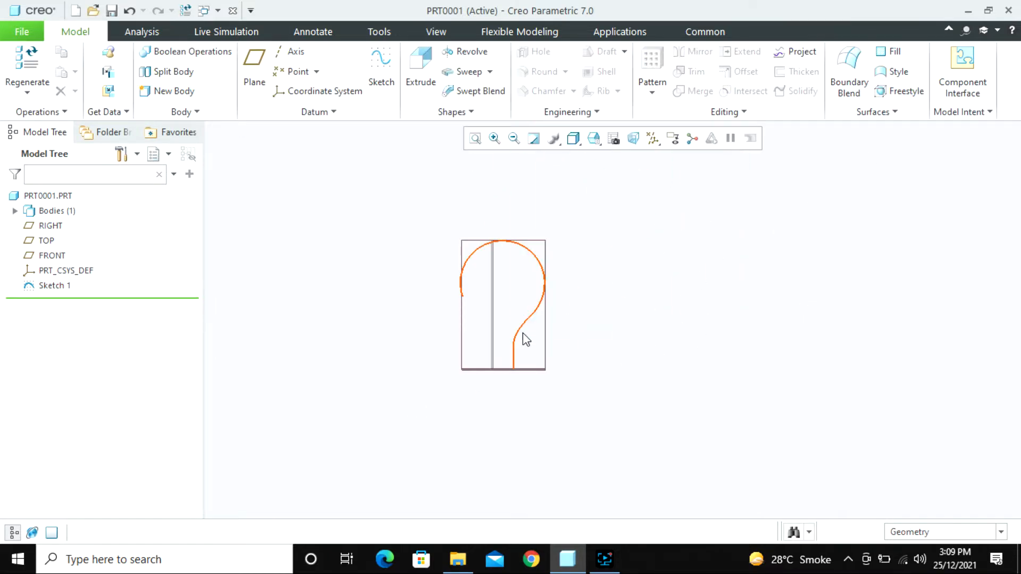
{"action": "left_click", "coordinate": [523, 352]}
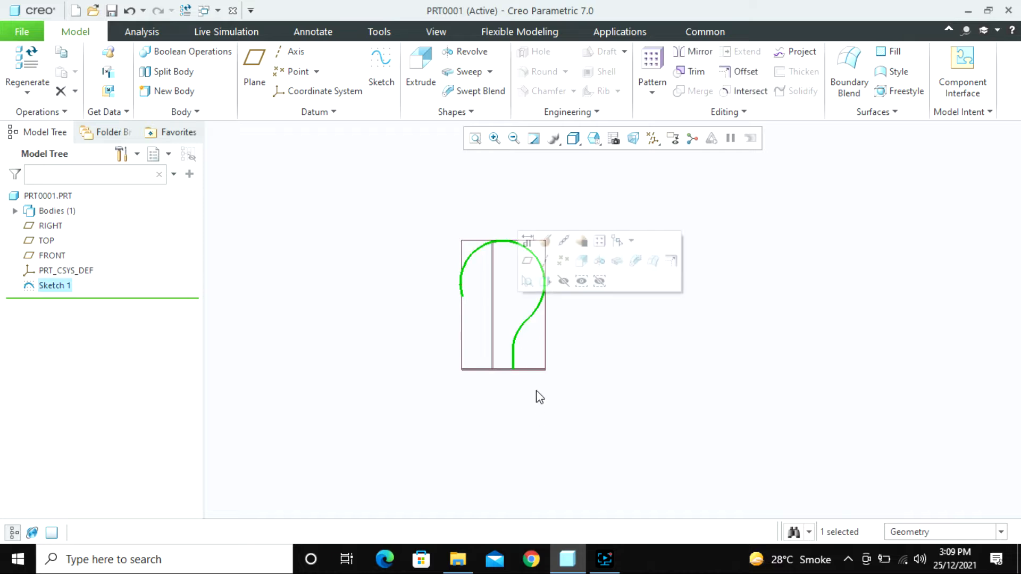
{"action": "scroll", "coordinate": [540, 398], "scroll_direction": "down", "scroll_amount": 2}
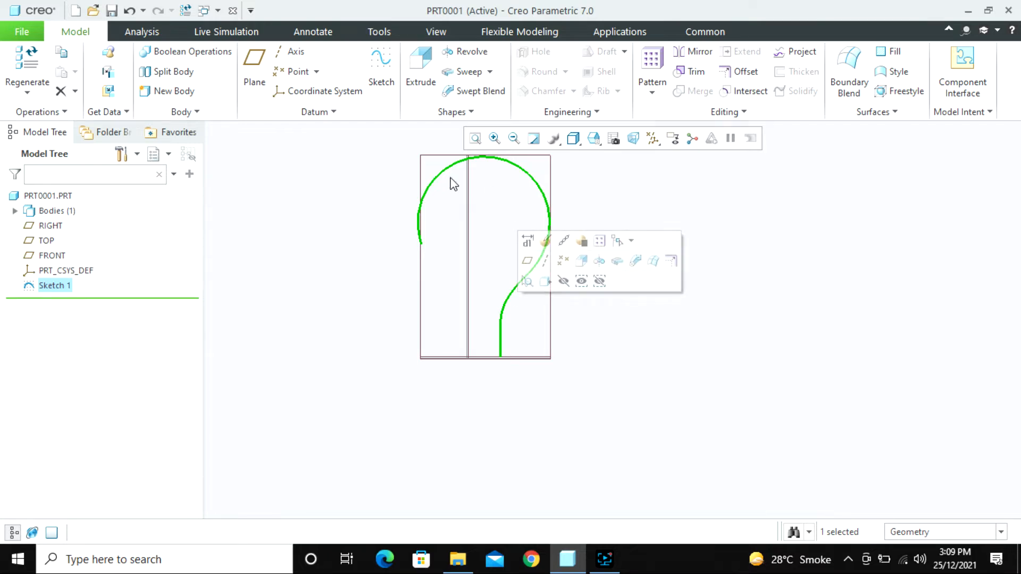
{"action": "left_click", "coordinate": [581, 260]}
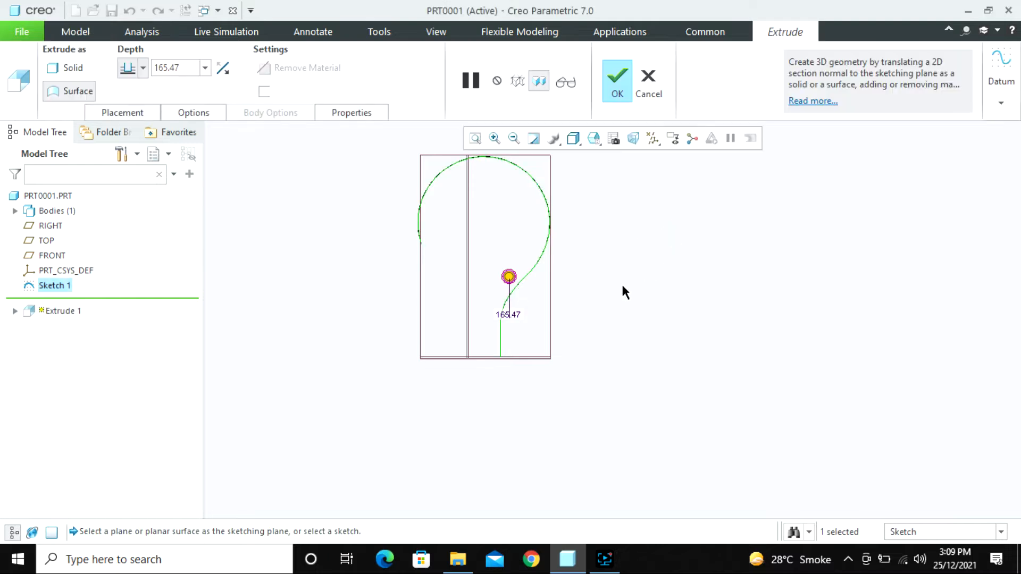
{"action": "left_click", "coordinate": [648, 80]}
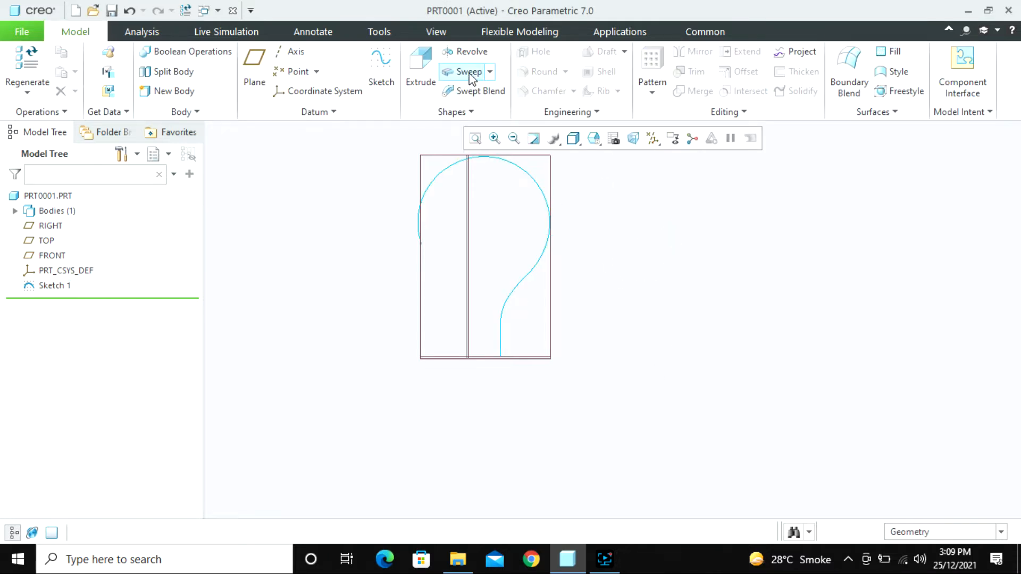
{"action": "left_click", "coordinate": [489, 74]}
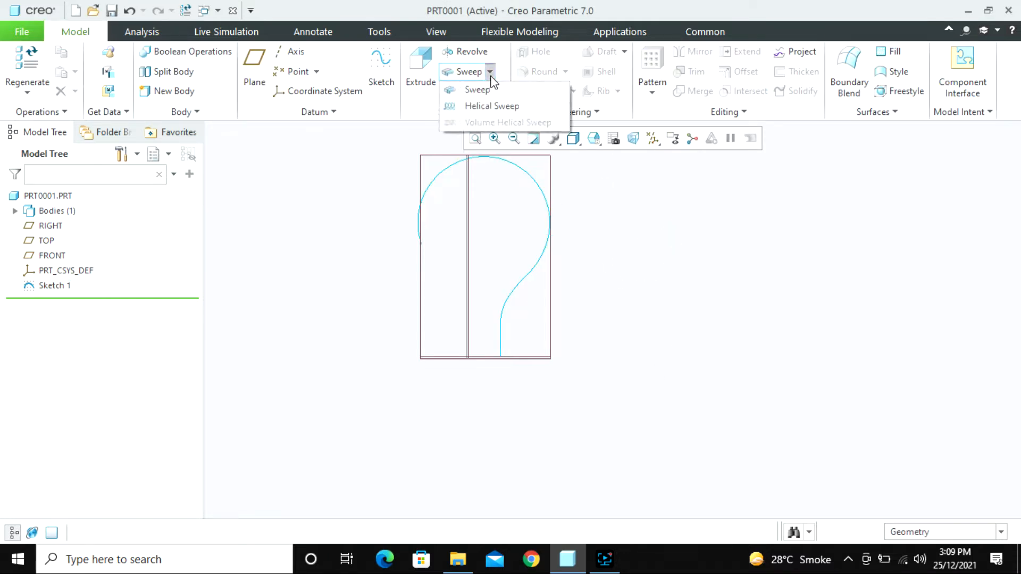
{"action": "left_click", "coordinate": [645, 260]}
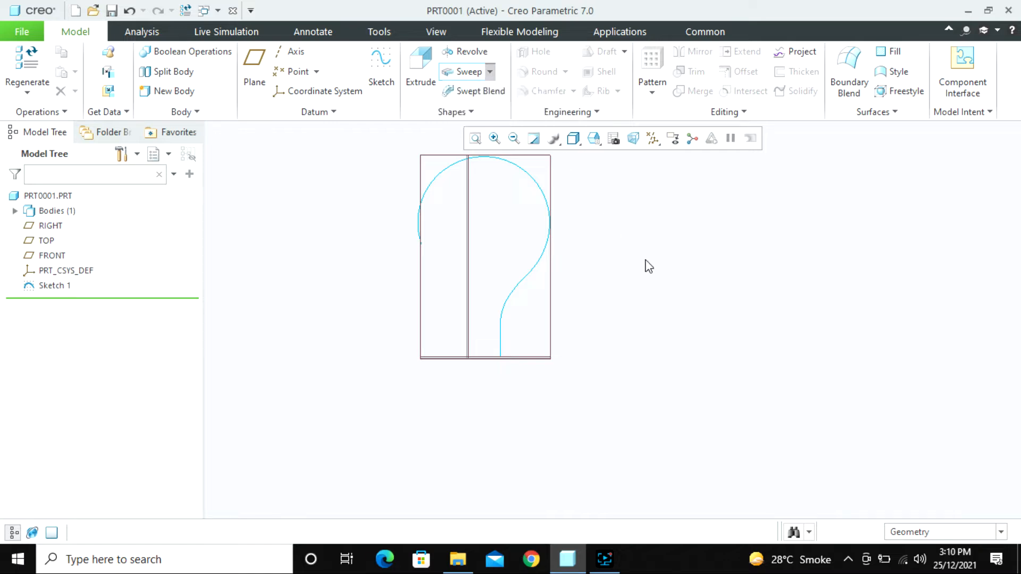
Step: Start a solid Sweep with an unchanged section and select the hook-shaped sketch curve as its origin trajectory
{"action": "left_click", "coordinate": [459, 72]}
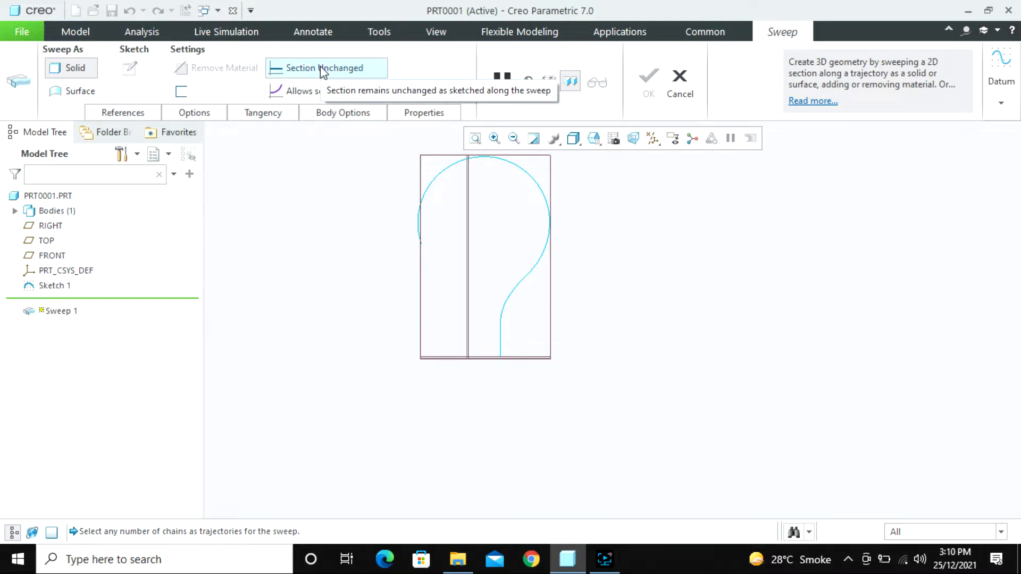
{"action": "left_click", "coordinate": [132, 112]}
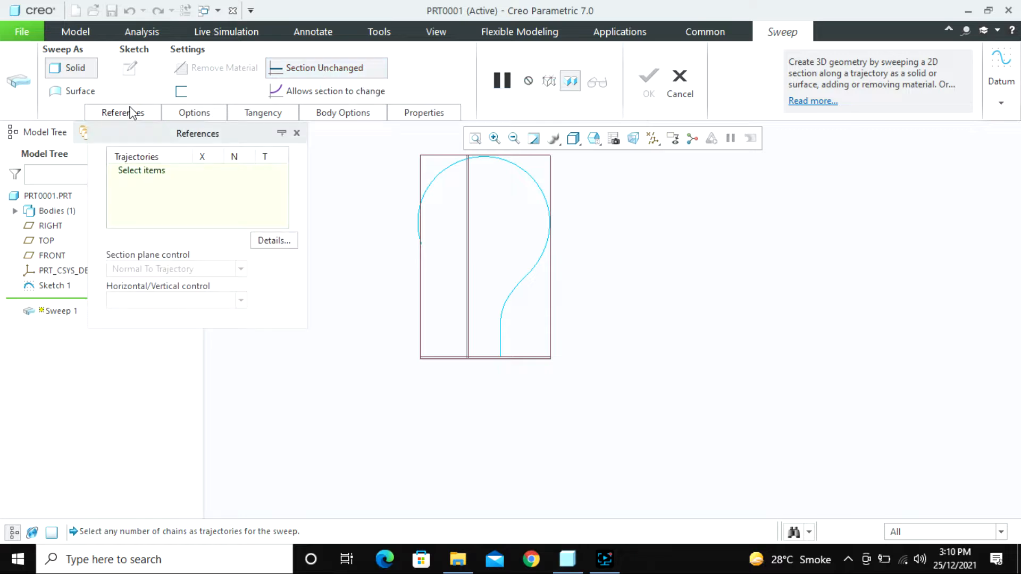
{"action": "left_click", "coordinate": [144, 178]}
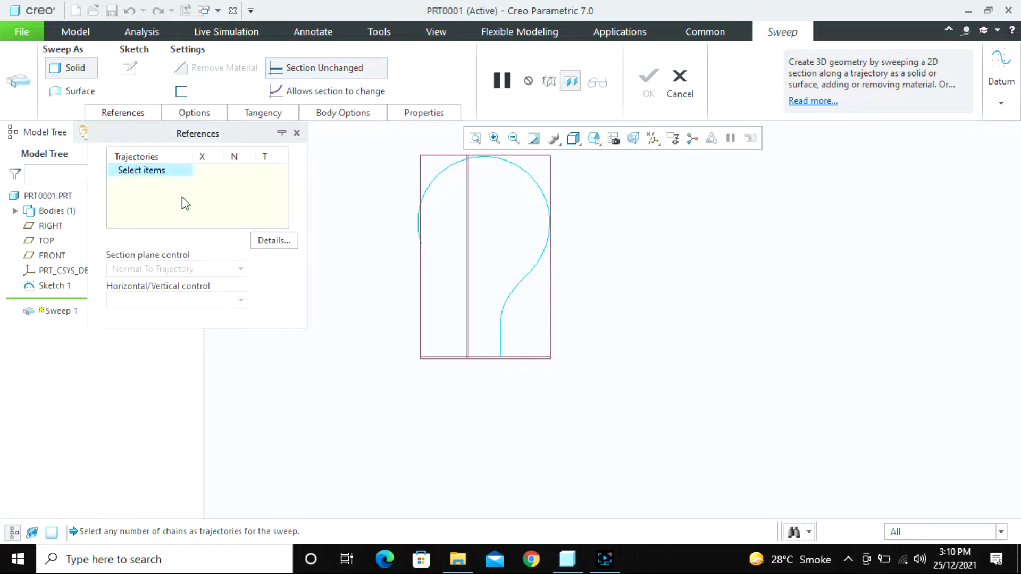
{"action": "left_click", "coordinate": [500, 320]}
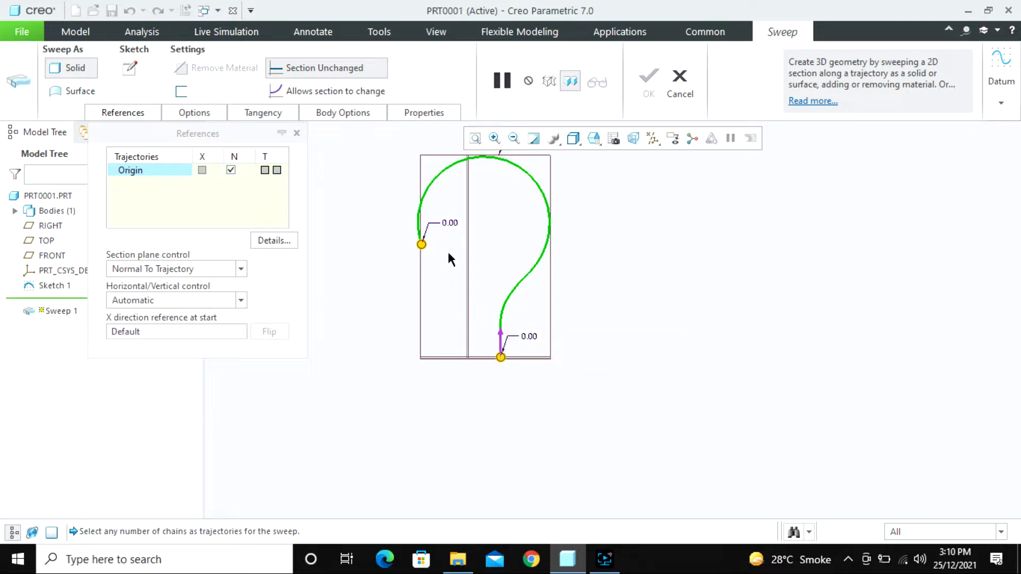
{"action": "left_click", "coordinate": [500, 337]}
{"action": "left_click", "coordinate": [422, 238]}
{"action": "left_click", "coordinate": [123, 112]}
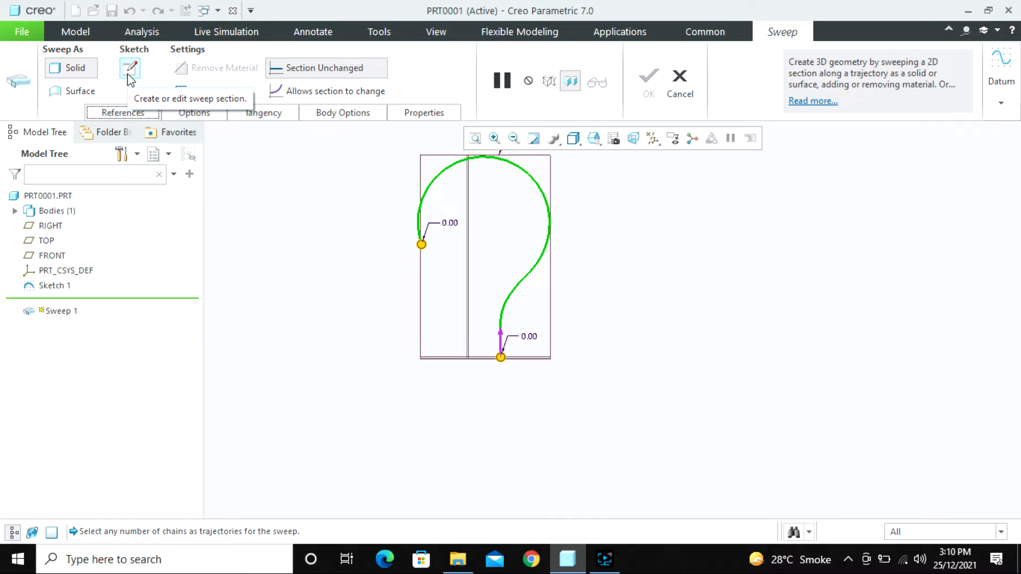
Step: Sketch a circle of diameter 10 centred on the trajectory's start point as the sweep section
{"action": "left_click", "coordinate": [128, 74]}
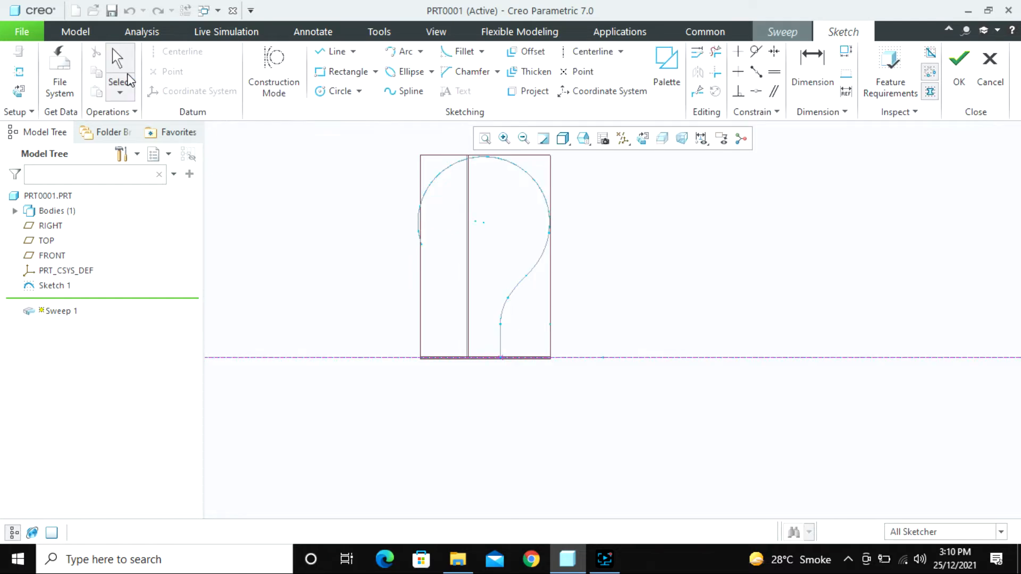
{"action": "left_click", "coordinate": [19, 90]}
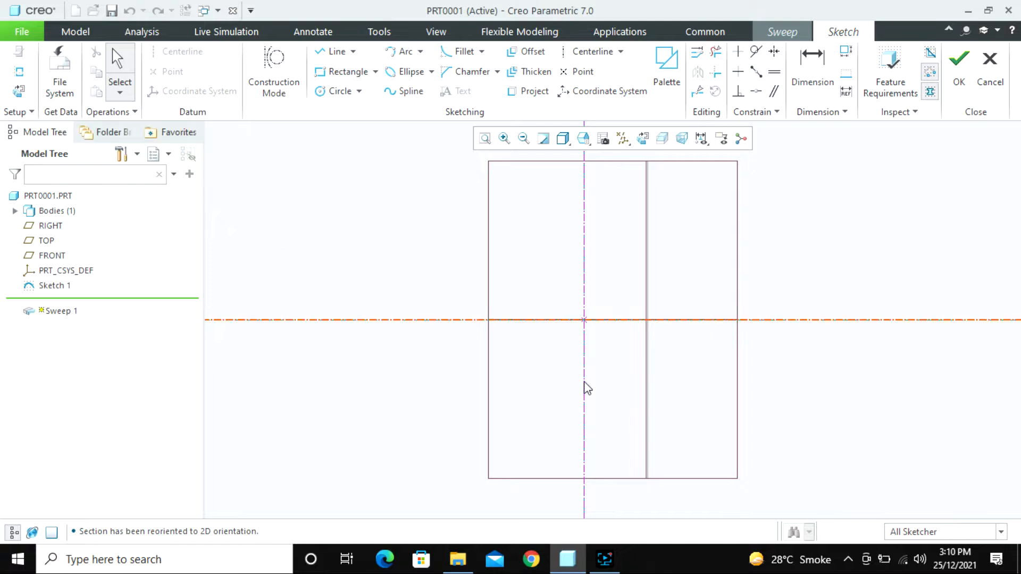
{"action": "left_click", "coordinate": [334, 90]}
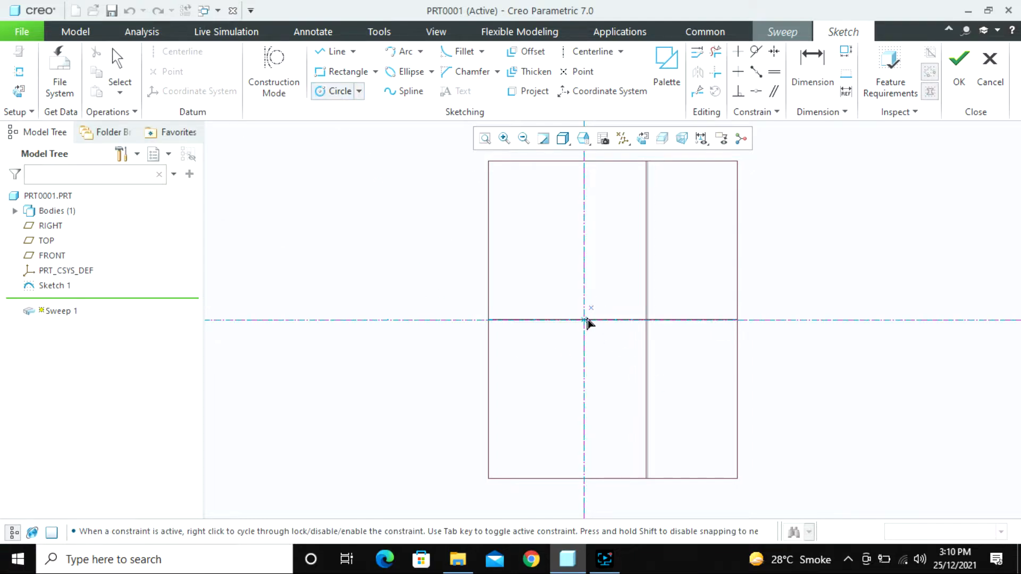
{"action": "left_click", "coordinate": [584, 319]}
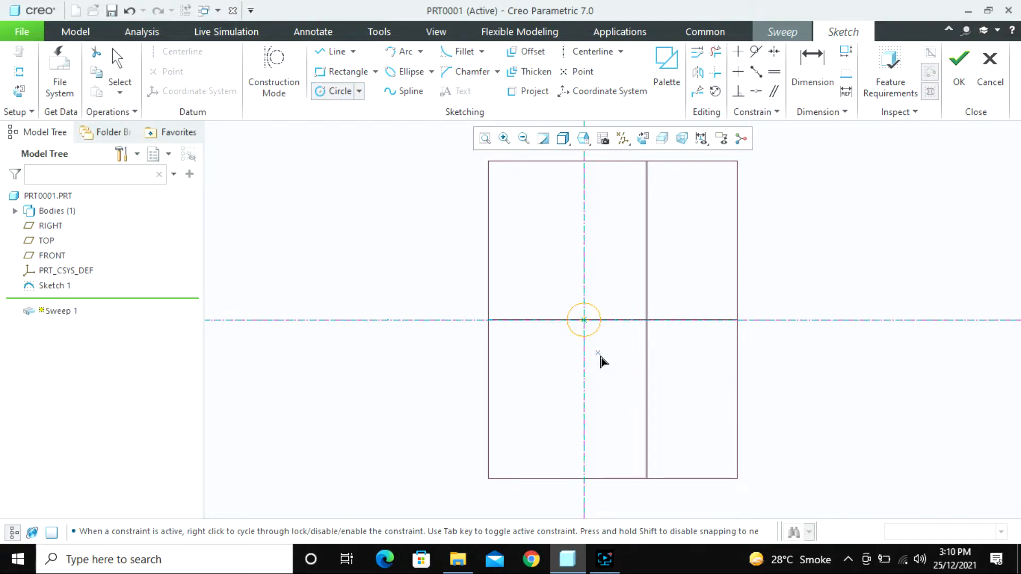
{"action": "left_click", "coordinate": [583, 337]}
{"action": "middle_click", "coordinate": [574, 323]}
{"action": "double_click", "coordinate": [550, 304]}
{"action": "type", "text": "10"}
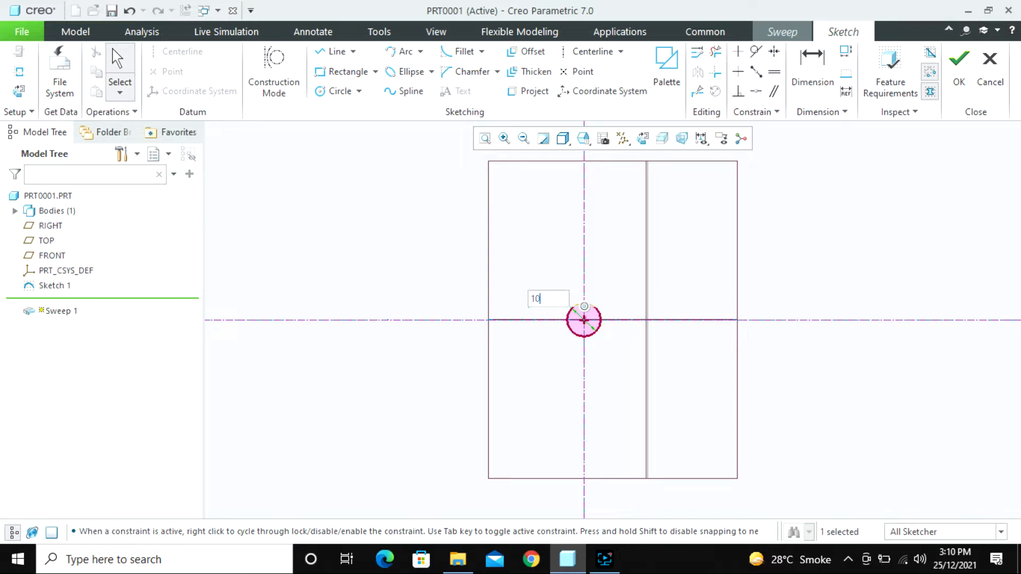
{"action": "key", "text": "Return"}
Step: Finish the circular section sketch and complete the solid sweep along the hook-shaped trajectory
{"action": "key", "text": "ctrl+d"}
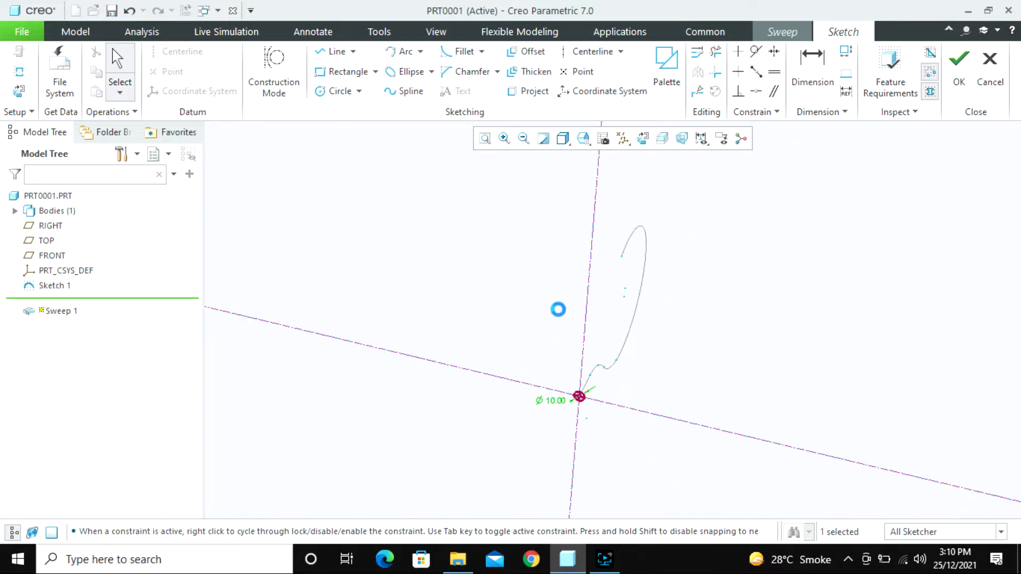
{"action": "scroll", "coordinate": [649, 441], "scroll_direction": "down", "scroll_amount": 5}
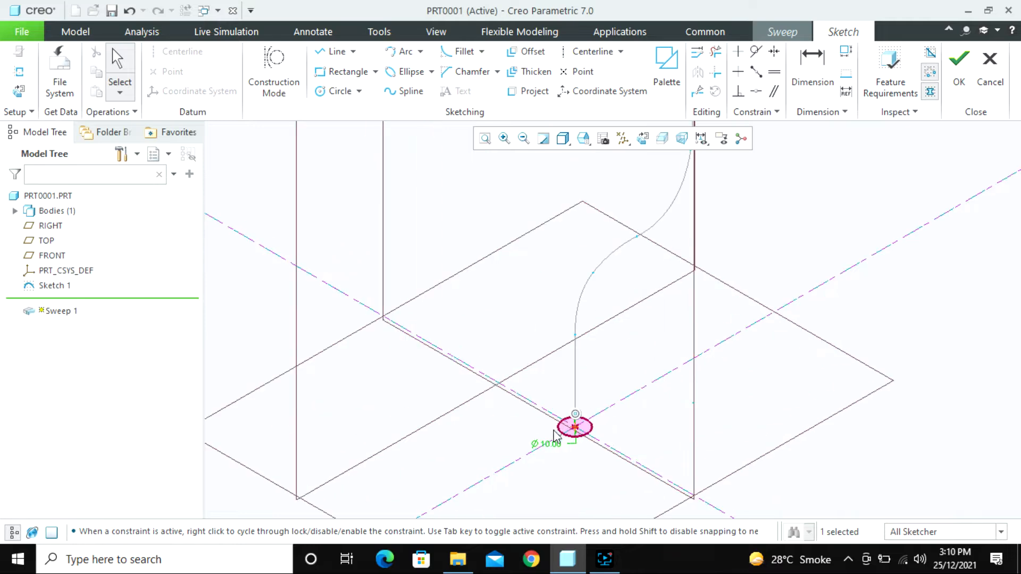
{"action": "scroll", "coordinate": [572, 449], "scroll_direction": "up", "scroll_amount": 2}
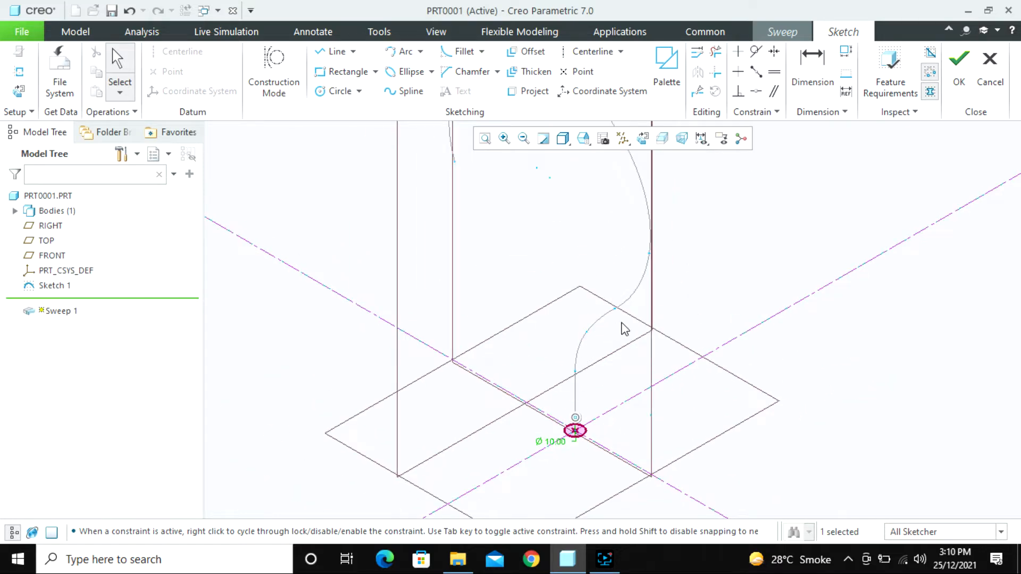
{"action": "scroll", "coordinate": [611, 287], "scroll_direction": "up", "scroll_amount": 2}
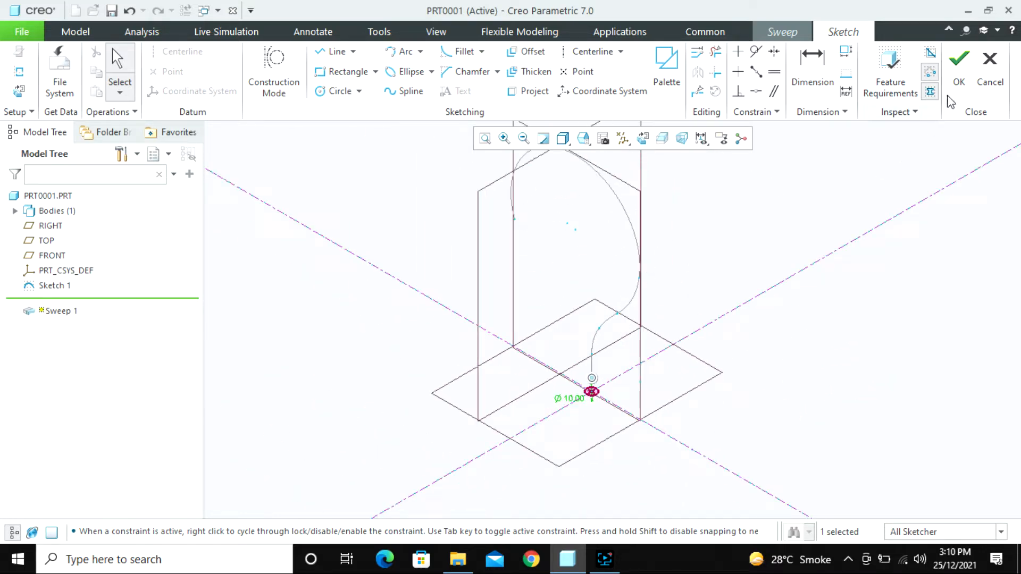
{"action": "left_click", "coordinate": [959, 87]}
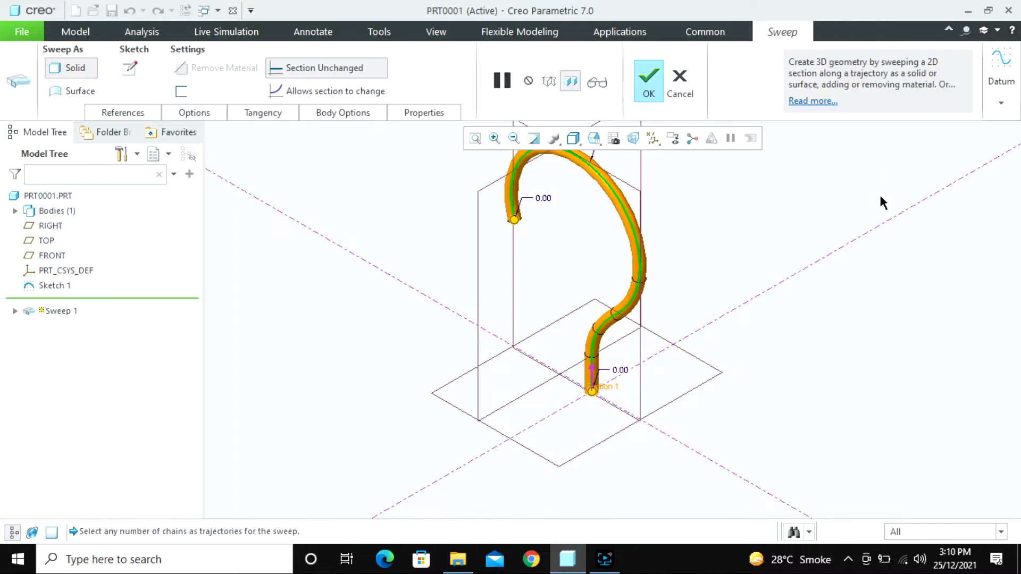
{"action": "middle_click_drag", "start_coordinate": [647, 321], "coordinate": [540, 287]}
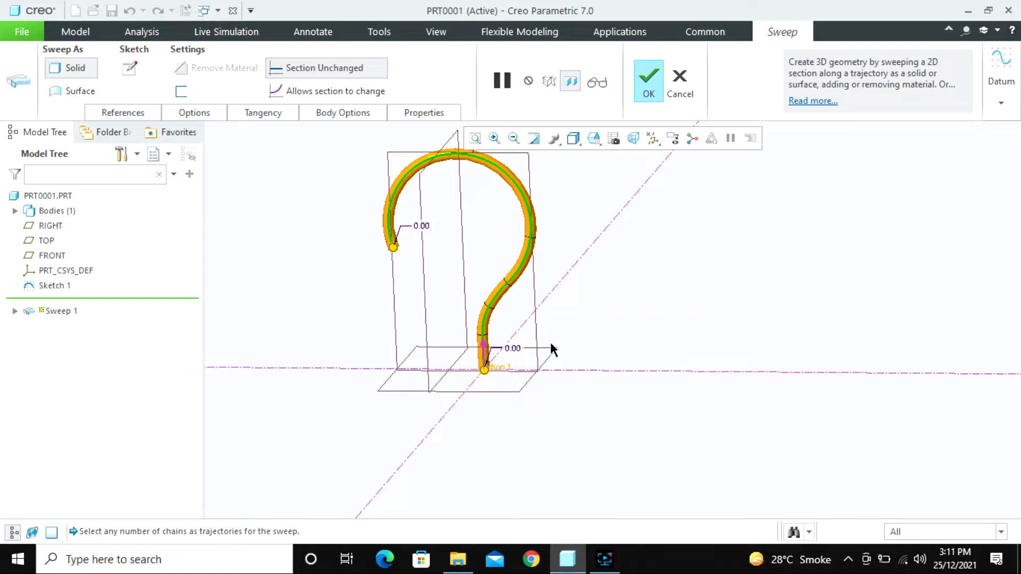
{"action": "left_click", "coordinate": [650, 87]}
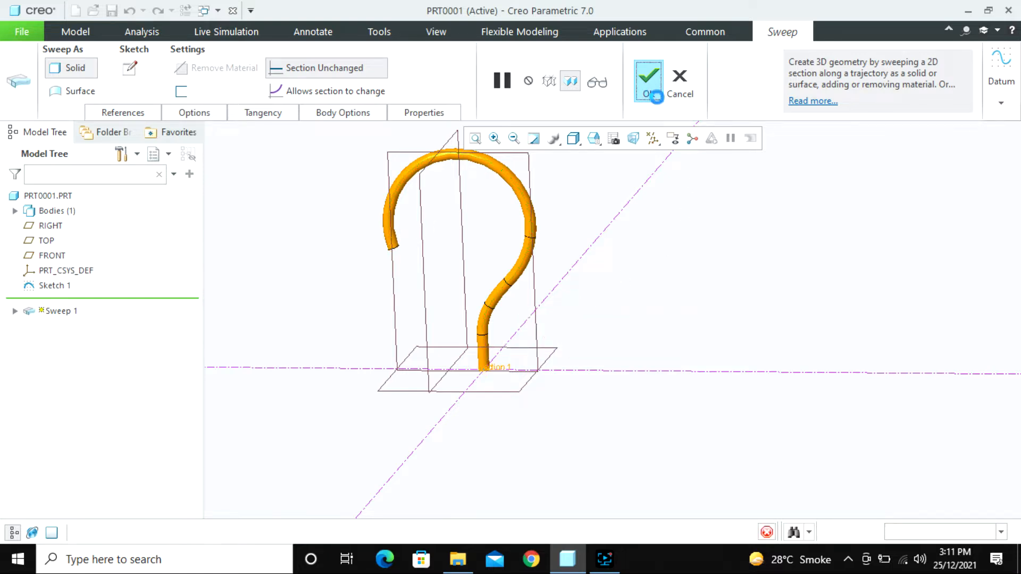
Step: Close the hook part and open sweep_3.prt from the 9. Sweep folder
{"action": "left_click", "coordinate": [691, 301]}
{"action": "middle_click_drag", "start_coordinate": [651, 348], "coordinate": [597, 358]}
{"action": "left_click", "coordinate": [232, 11]}
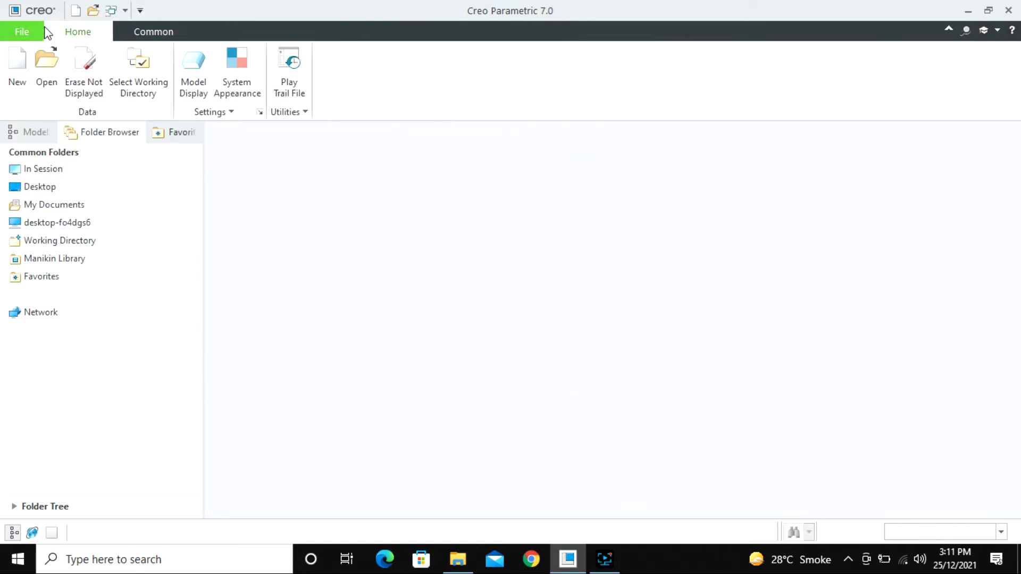
{"action": "left_click", "coordinate": [46, 67]}
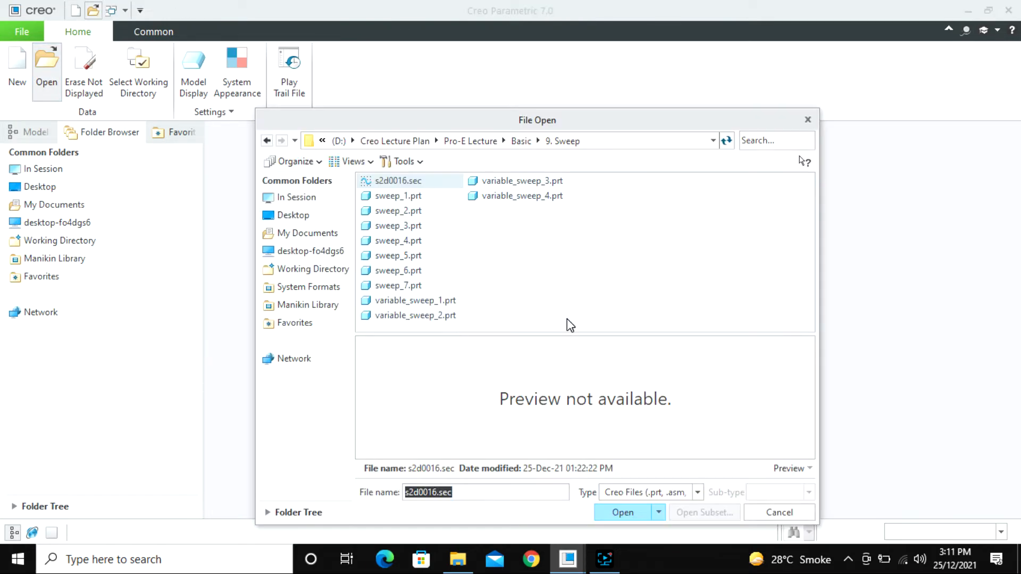
{"action": "left_click", "coordinate": [395, 197]}
{"action": "left_click", "coordinate": [397, 212]}
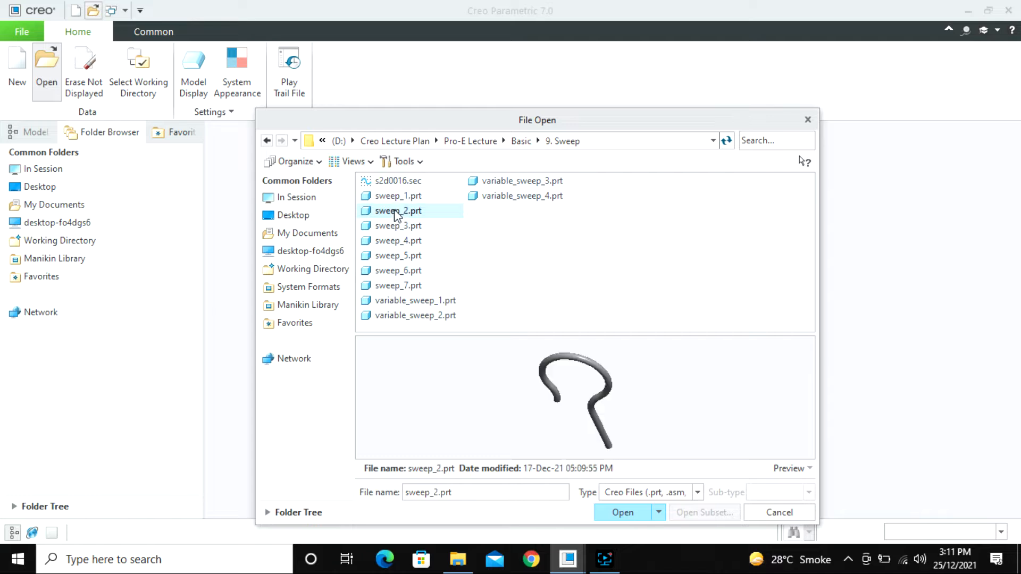
{"action": "left_click", "coordinate": [404, 227]}
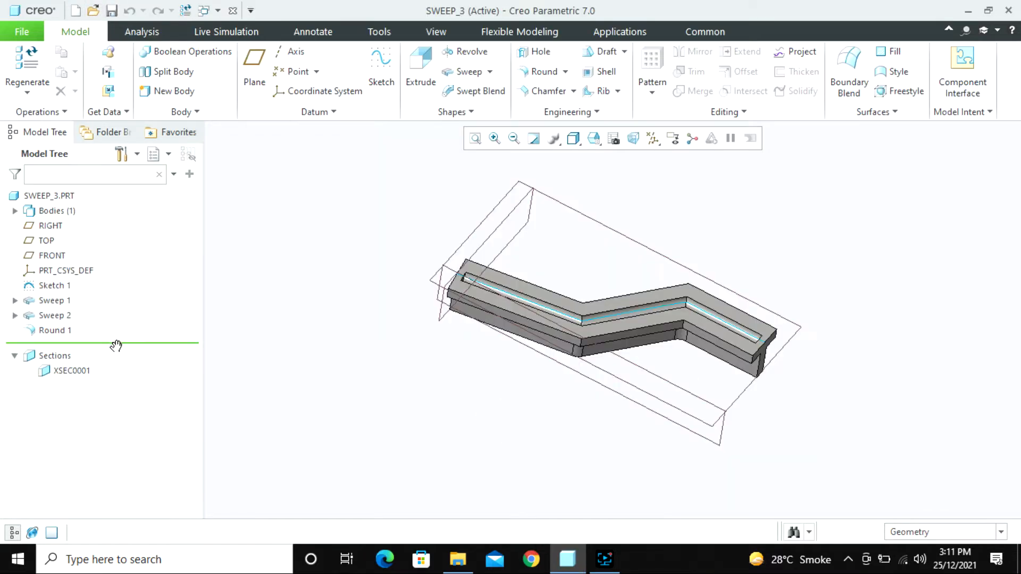
Step: Roll the model back to just after Sketch 1 and orient the view to face the sketch
{"action": "left_click_drag", "start_coordinate": [116, 346], "coordinate": [121, 296]}
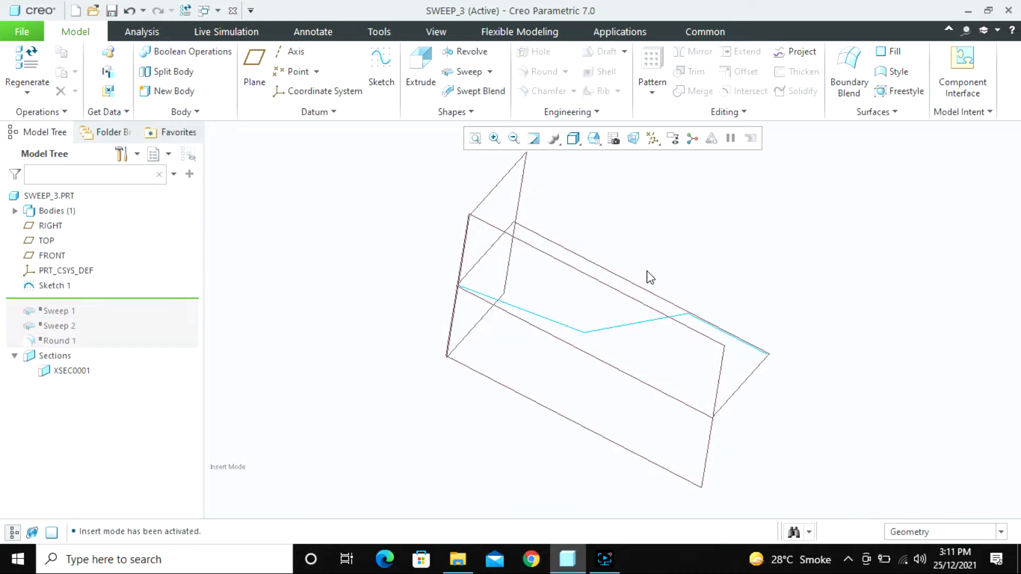
{"action": "mouse_move", "coordinate": [649, 277]}
{"action": "middle_mouse_down"}
{"action": "mouse_move", "coordinate": [665, 266]}
{"action": "mouse_move", "coordinate": [638, 314]}
{"action": "middle_mouse_up"}
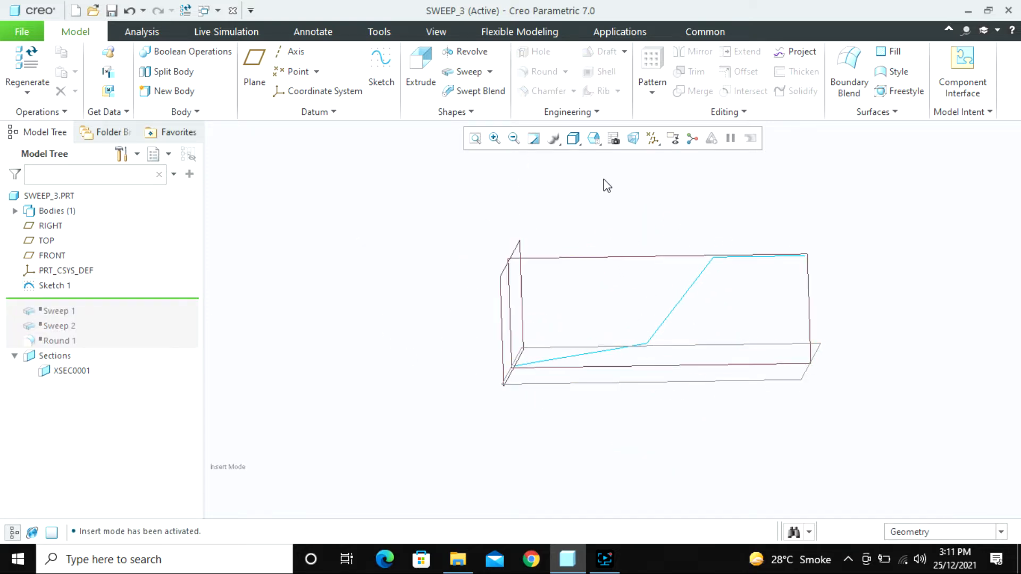
{"action": "left_click", "coordinate": [594, 139]}
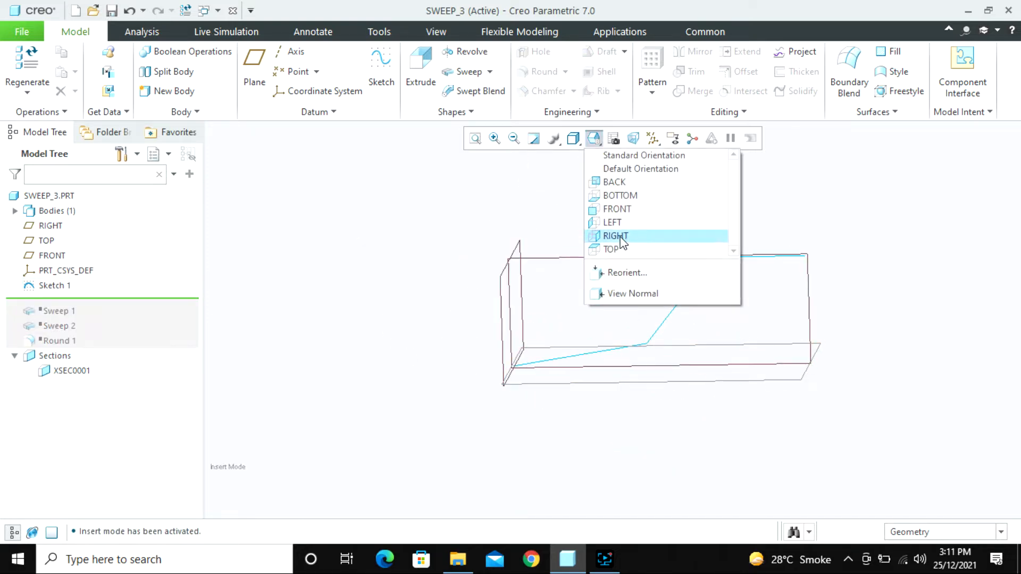
{"action": "left_click", "coordinate": [621, 209]}
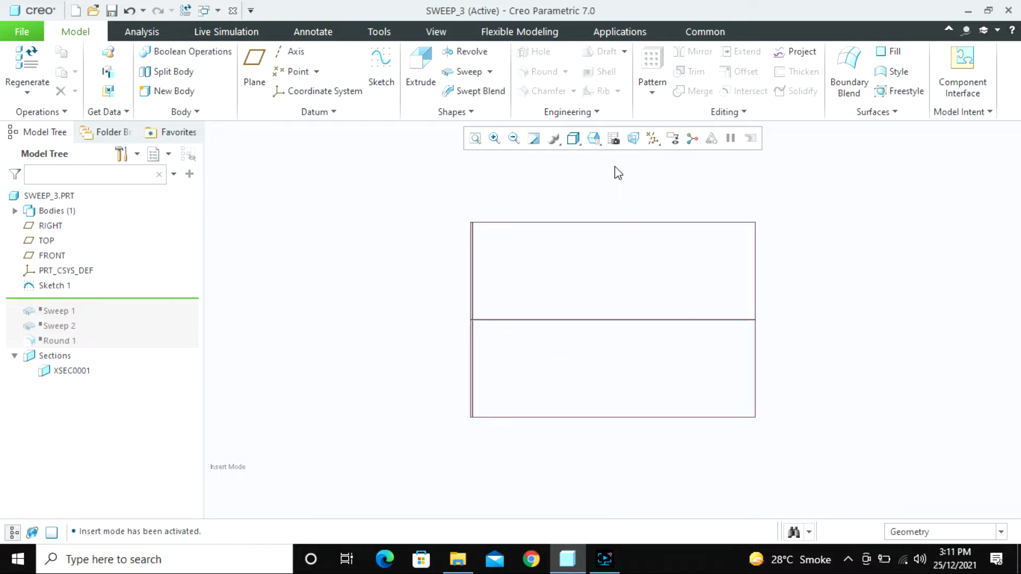
{"action": "left_click", "coordinate": [594, 139]}
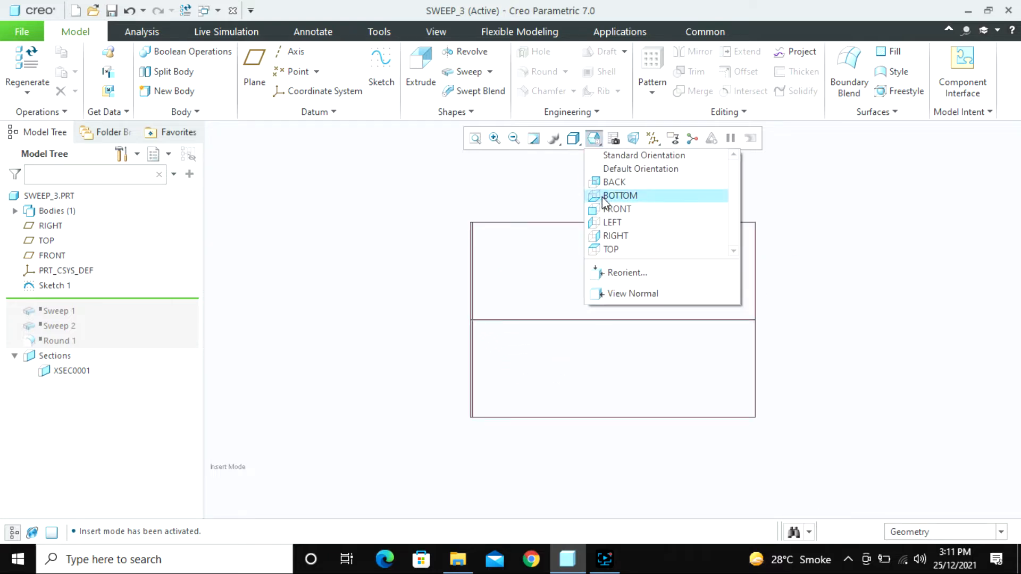
{"action": "left_click", "coordinate": [626, 234]}
{"action": "scroll", "coordinate": [539, 402], "scroll_direction": "up", "scroll_amount": 4}
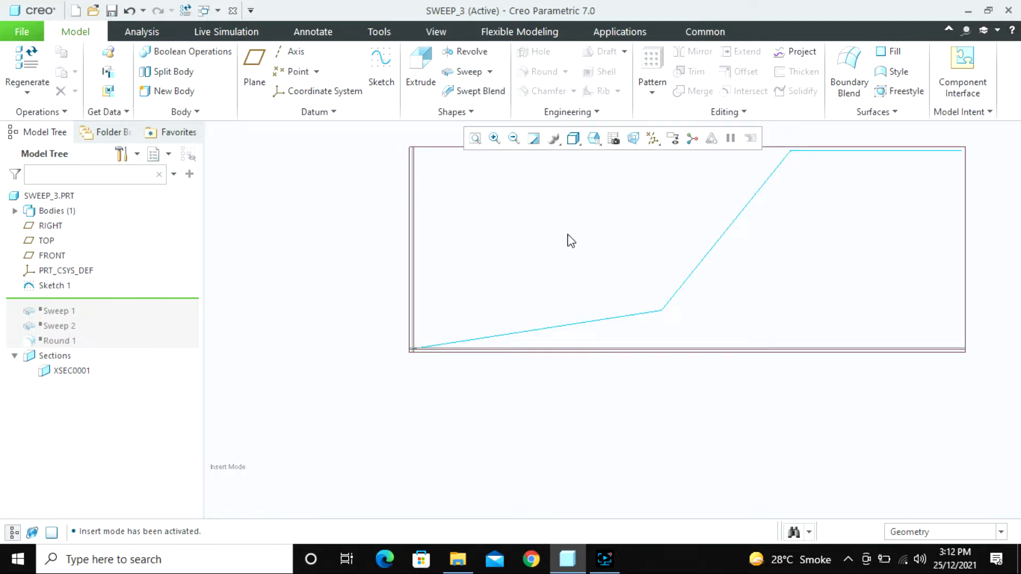
Step: Start a solid Sweep with an unchanged section, select the Sketch 1 curve as origin trajectory and open its chain details
{"action": "left_click", "coordinate": [466, 74]}
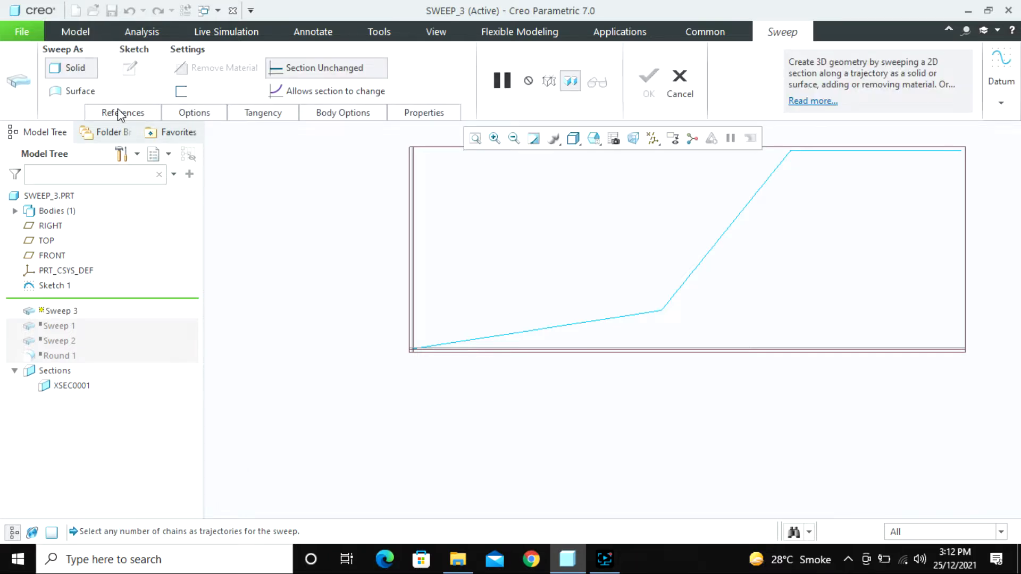
{"action": "left_click", "coordinate": [609, 318]}
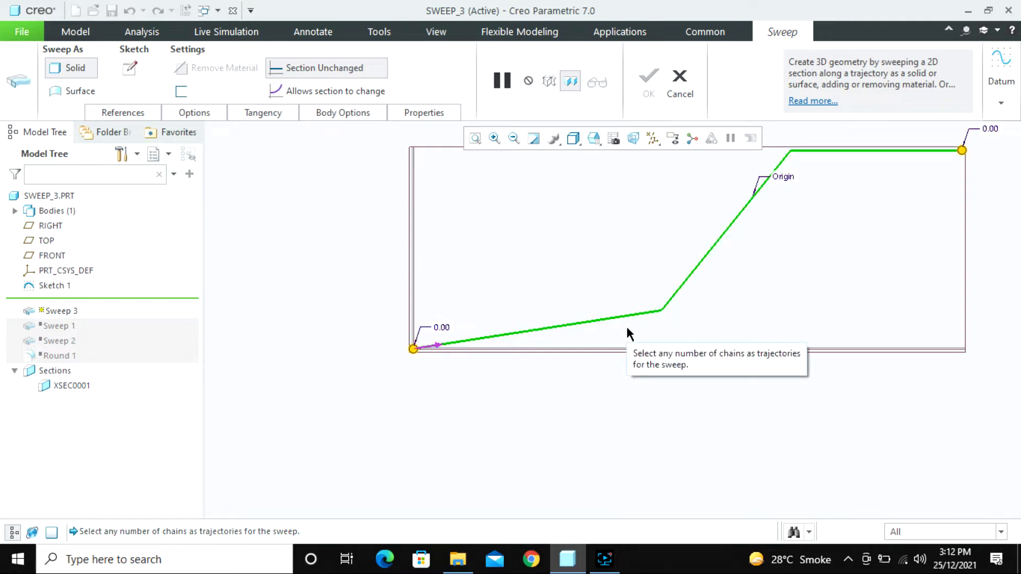
{"action": "left_click", "coordinate": [96, 112]}
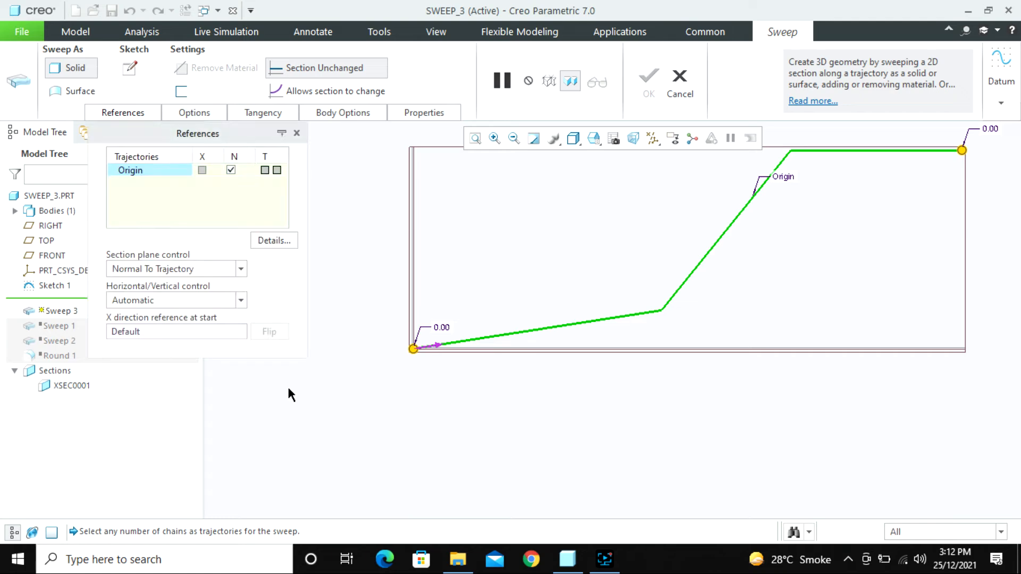
{"action": "left_click", "coordinate": [274, 242]}
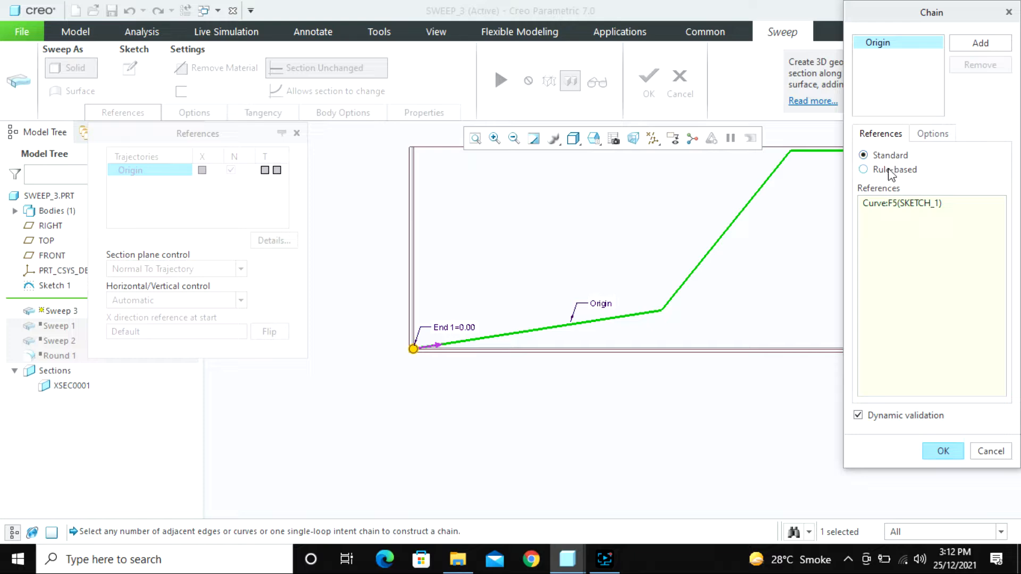
Step: Try rule-based chain selection for the origin trajectory with the Partial loop, Complete loop and All curves in feature rules
{"action": "left_click", "coordinate": [892, 172]}
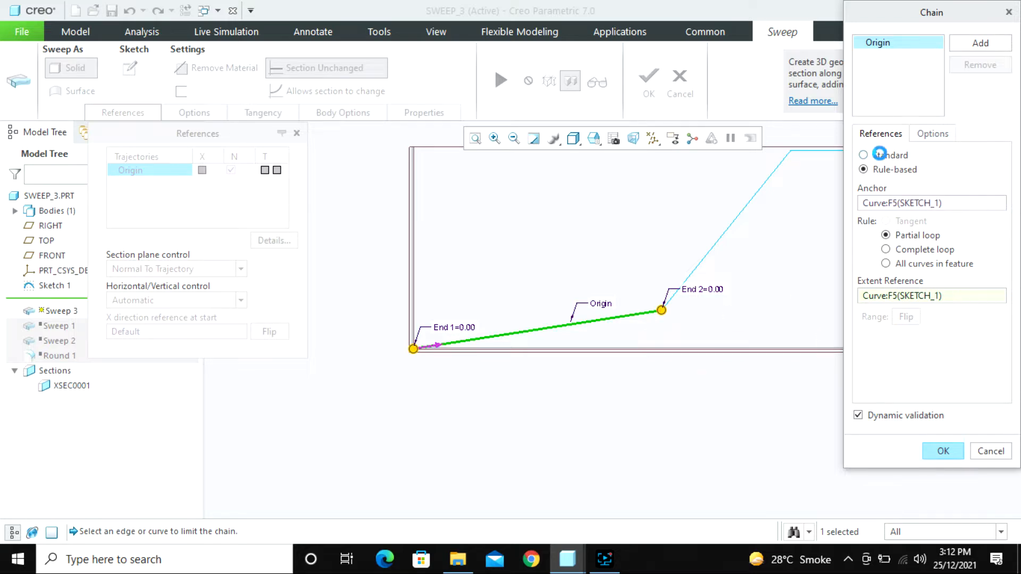
{"action": "left_click", "coordinate": [864, 155]}
{"action": "scroll", "coordinate": [491, 313], "scroll_direction": "down", "scroll_amount": 2}
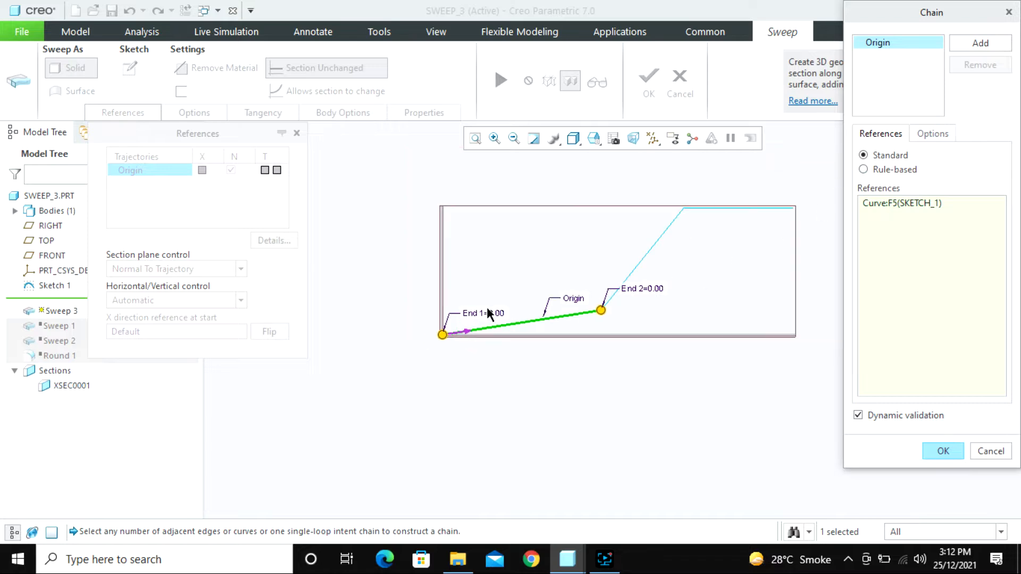
{"action": "left_click", "coordinate": [863, 169]}
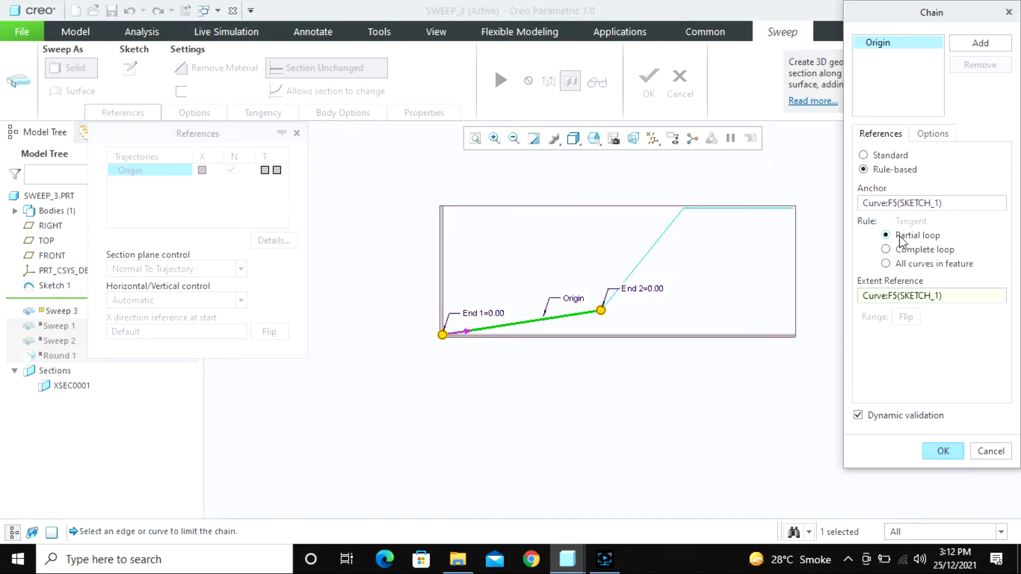
{"action": "left_click", "coordinate": [916, 252]}
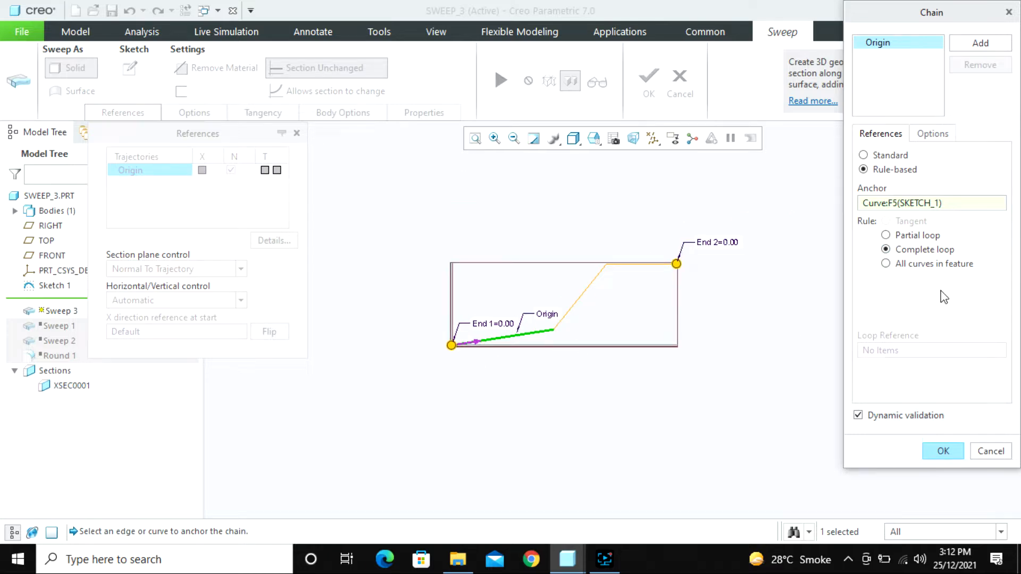
{"action": "left_click", "coordinate": [908, 240]}
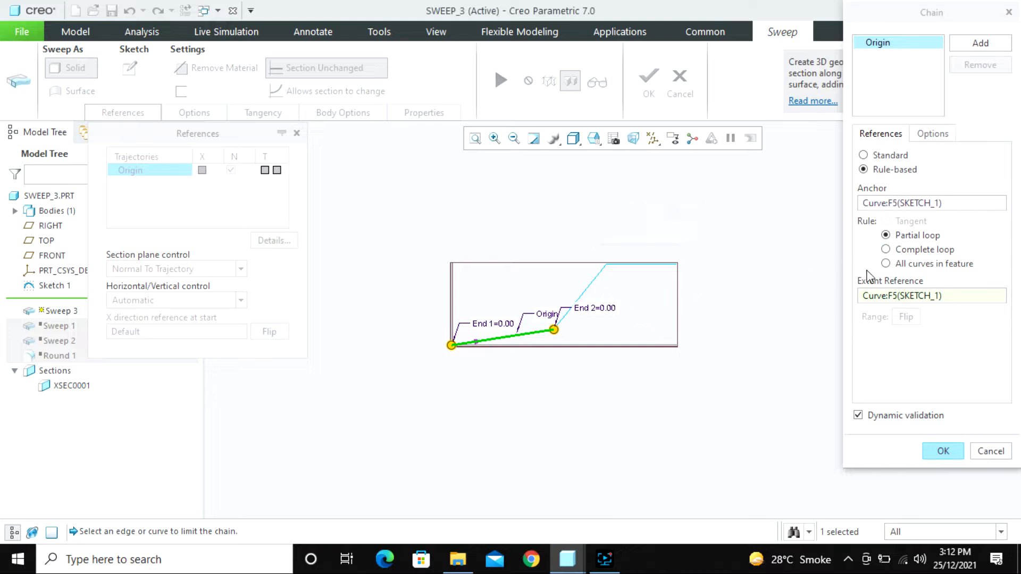
{"action": "left_click", "coordinate": [886, 264]}
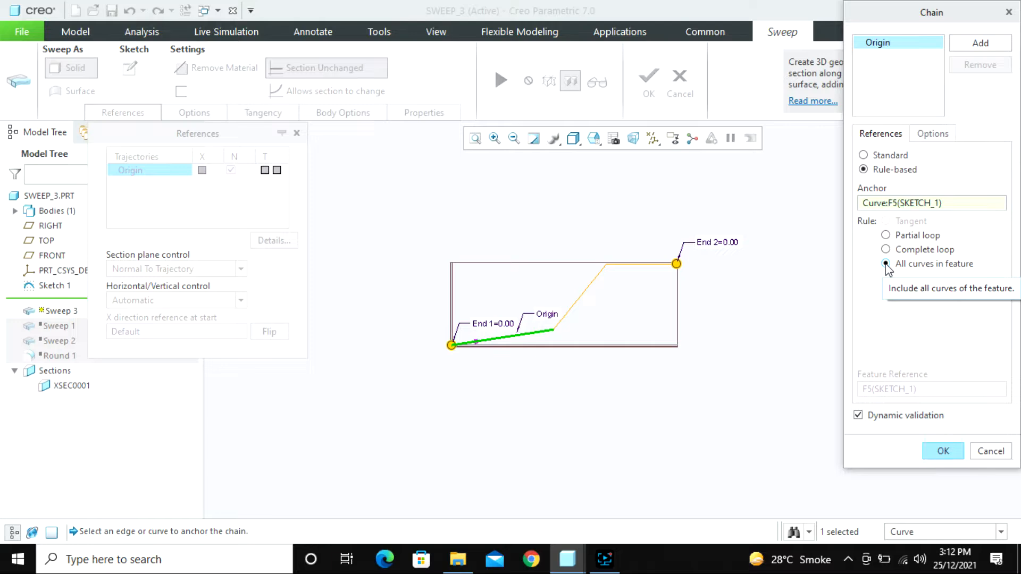
{"action": "left_click", "coordinate": [886, 236]}
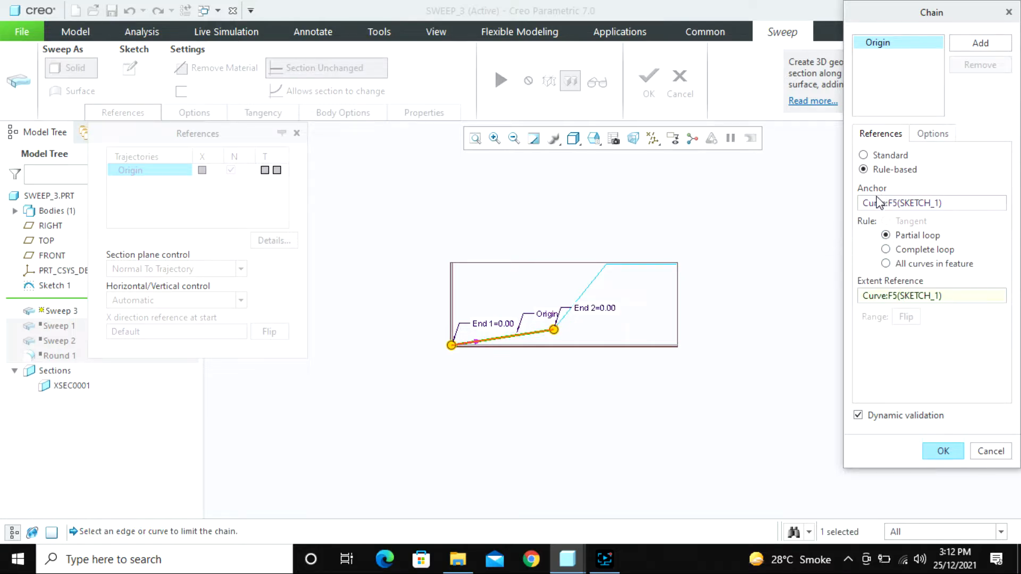
Step: Switch the origin trajectory's chain to Standard and add the sketch's sloped and upper horizontal segments one at a time
{"action": "left_click", "coordinate": [862, 155]}
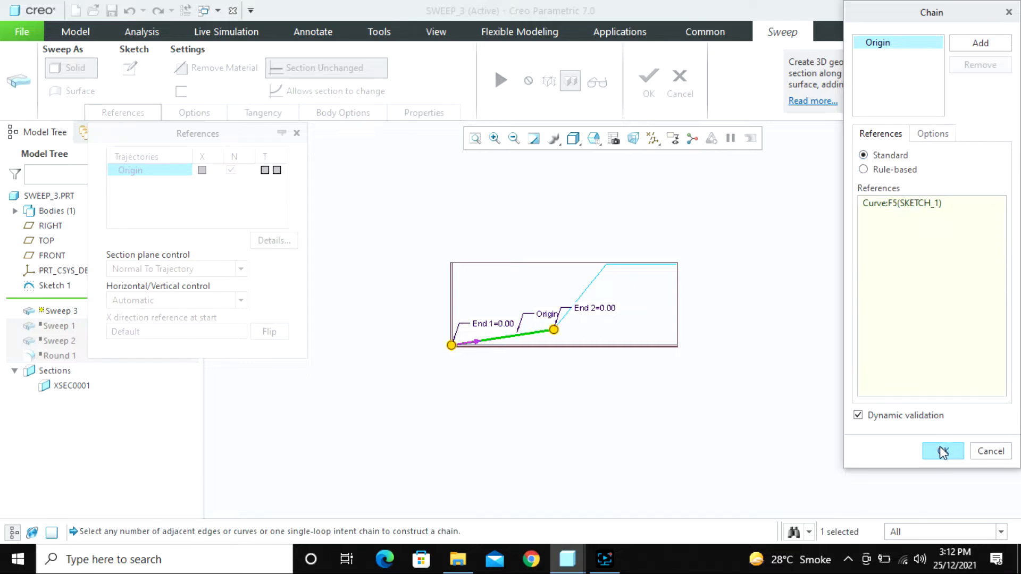
{"action": "left_click", "coordinate": [582, 296]}
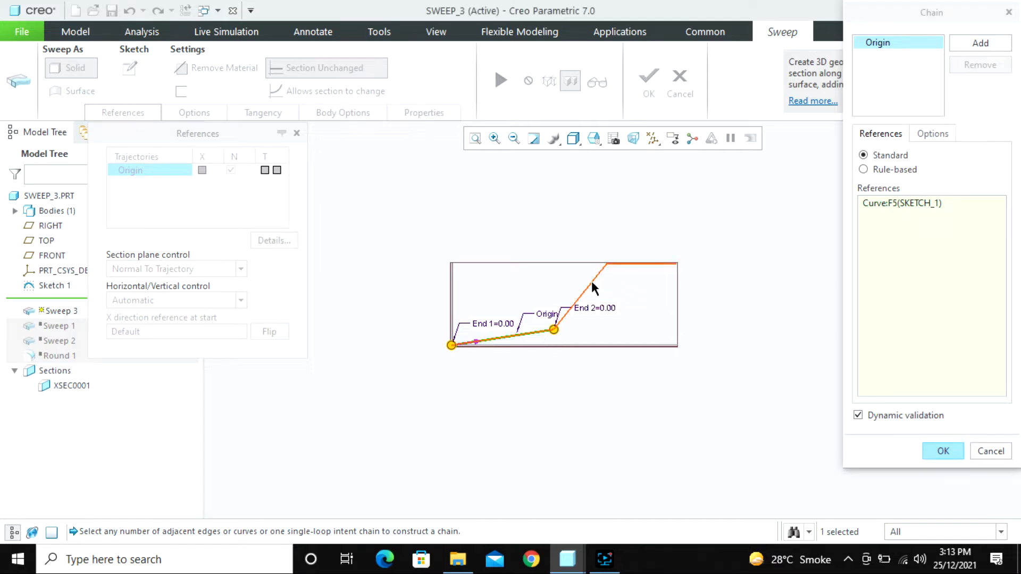
{"action": "scroll", "coordinate": [589, 284], "scroll_direction": "up", "scroll_amount": 1}
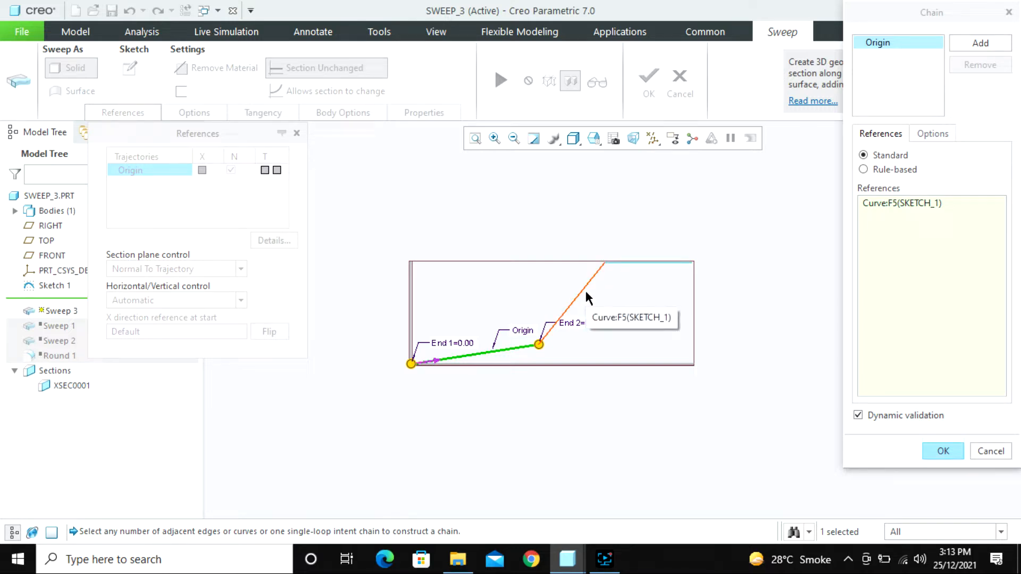
{"action": "left_click", "coordinate": [586, 293], "text": "ctrl"}
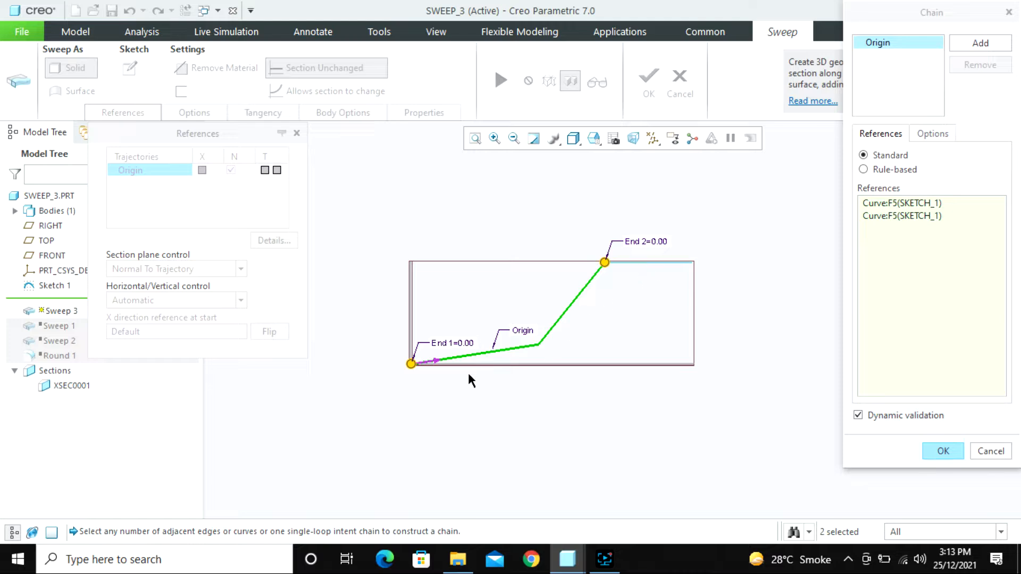
{"action": "left_click", "coordinate": [660, 259]}
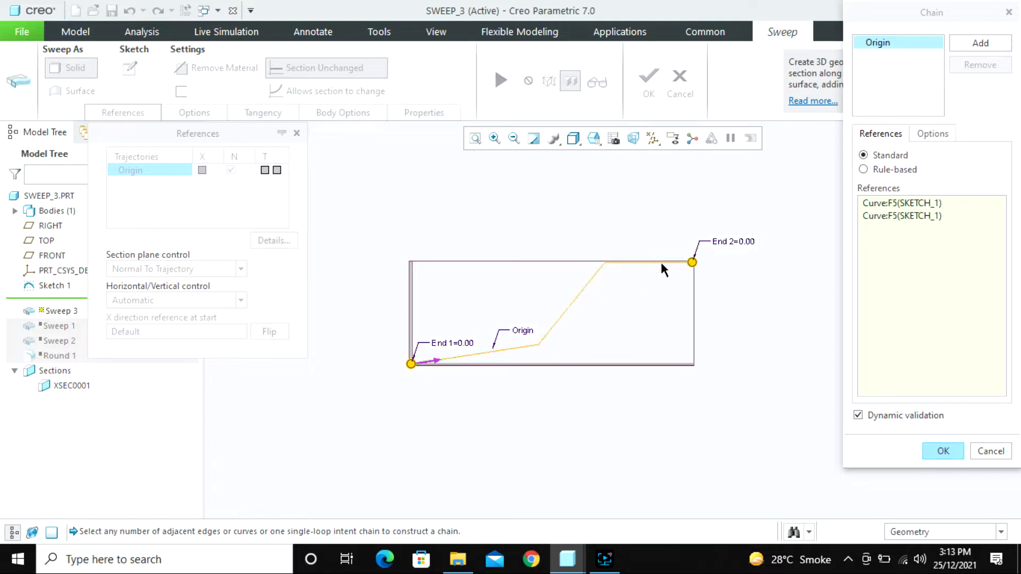
{"action": "left_click", "coordinate": [661, 264]}
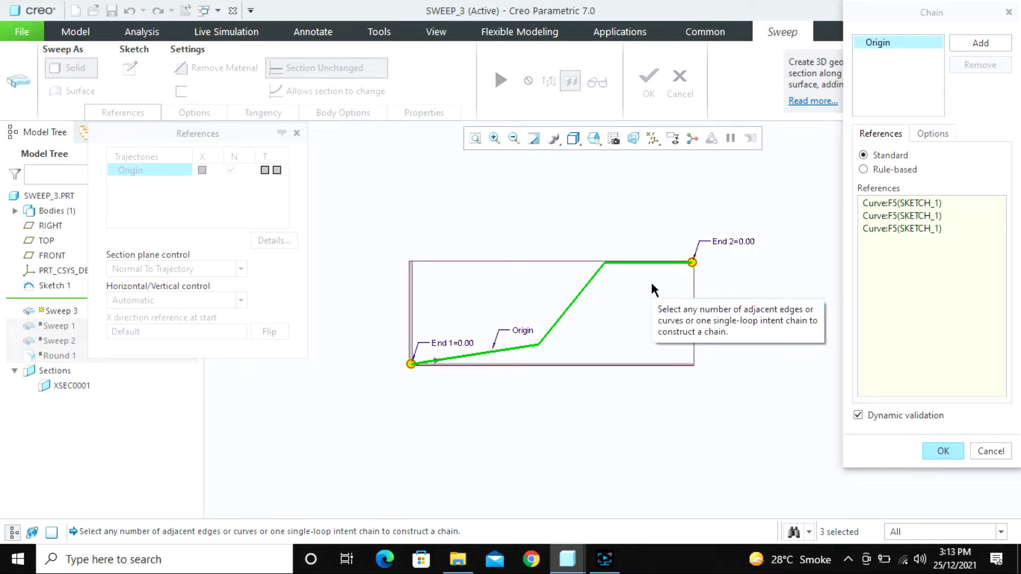
Step: Reselect the sketch chain, add the first segment as an extra reference, and remove references from the origin chain
{"action": "left_click", "coordinate": [579, 299]}
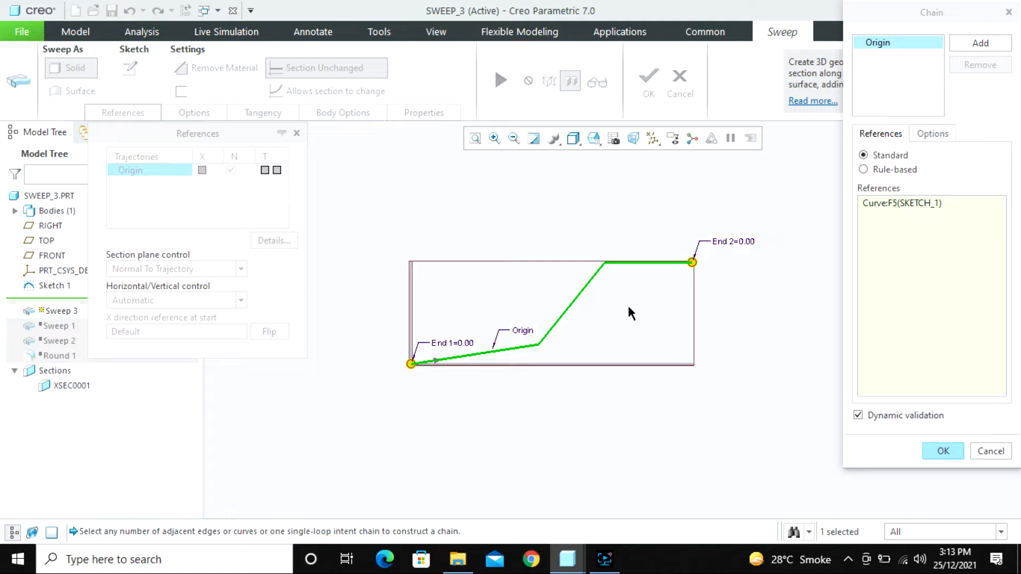
{"action": "left_click", "coordinate": [522, 348], "text": "ctrl"}
{"action": "right_click", "coordinate": [919, 217]}
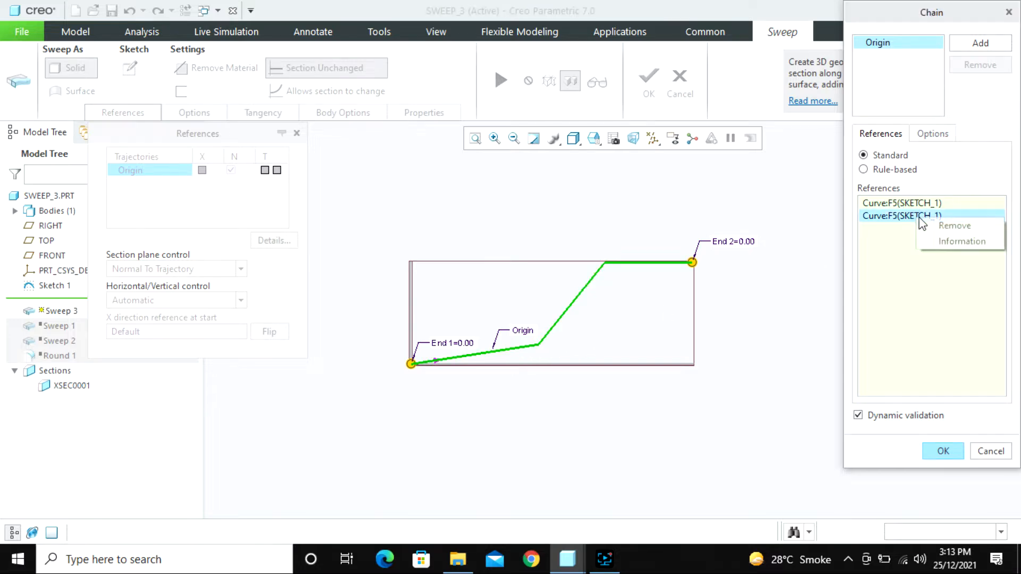
{"action": "right_click", "coordinate": [910, 209]}
{"action": "left_click", "coordinate": [930, 218]}
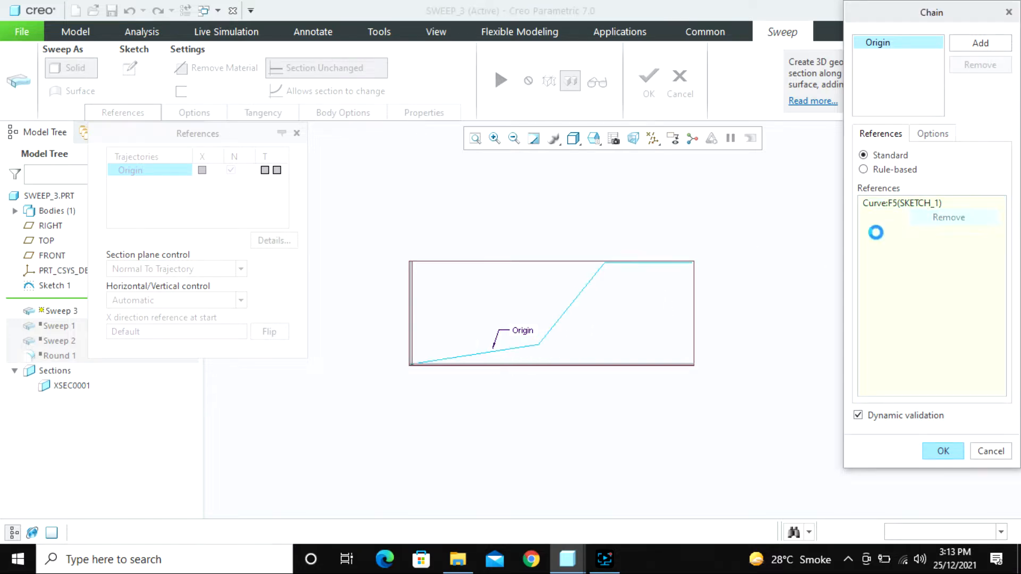
Step: Select the entire connected Sketch 1 curve as the origin trajectory and accept the chain
{"action": "left_click", "coordinate": [509, 349]}
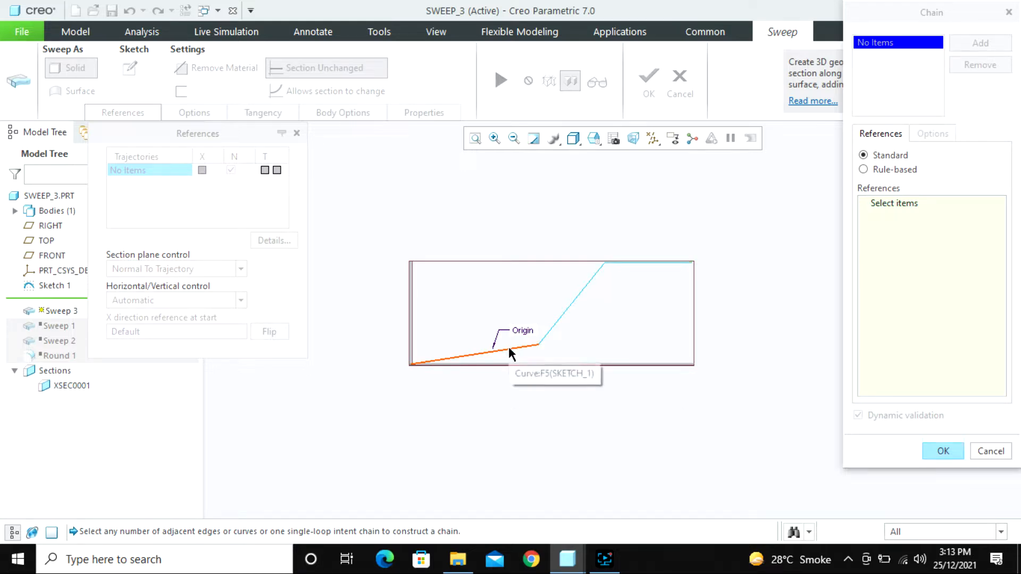
{"action": "left_click", "coordinate": [573, 302]}
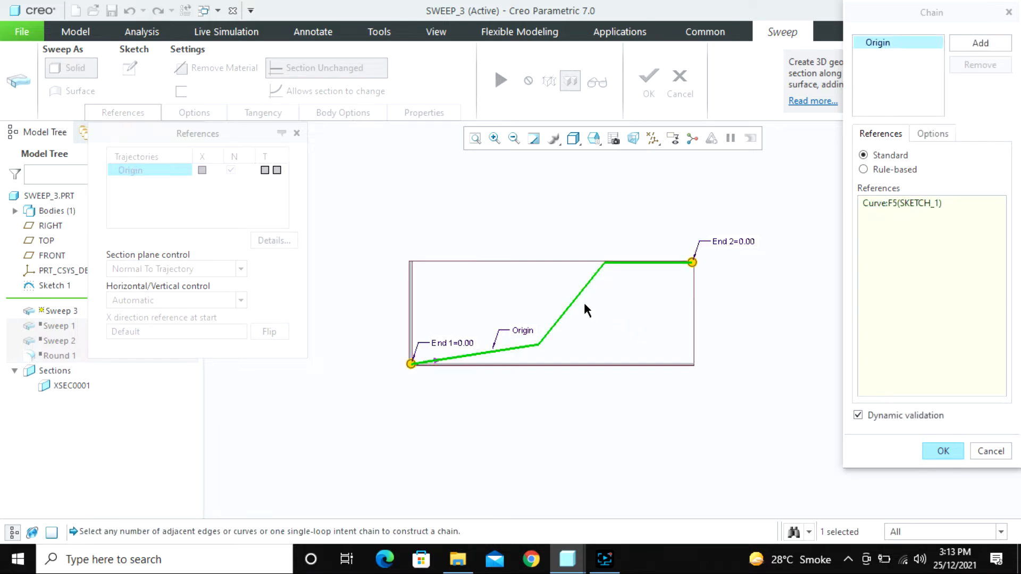
{"action": "left_click", "coordinate": [943, 451]}
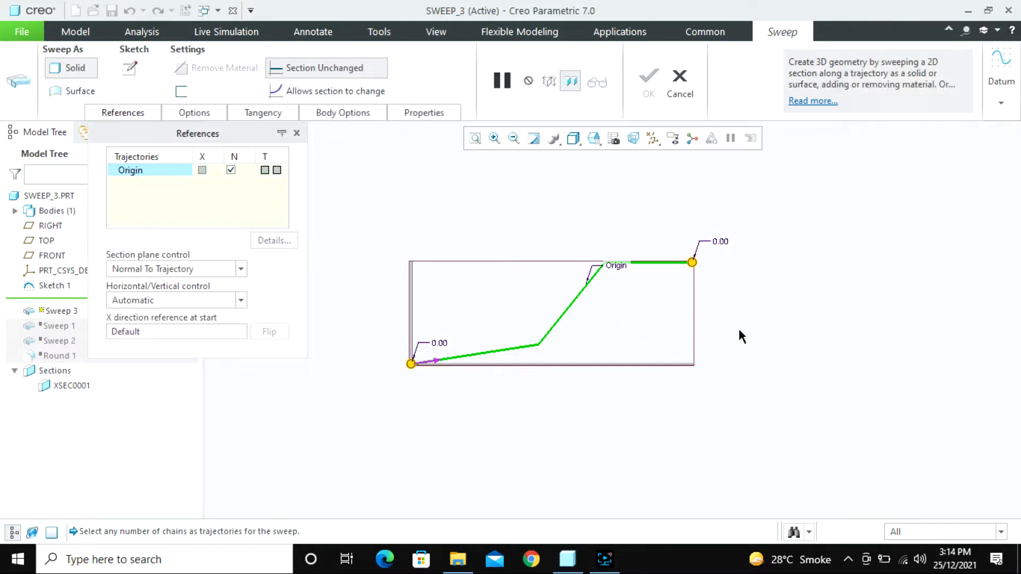
Step: Try shortening the trajectory's upper end by about 47.30, and reset its end value to 0
{"action": "left_click_drag", "start_coordinate": [694, 266], "coordinate": [663, 266]}
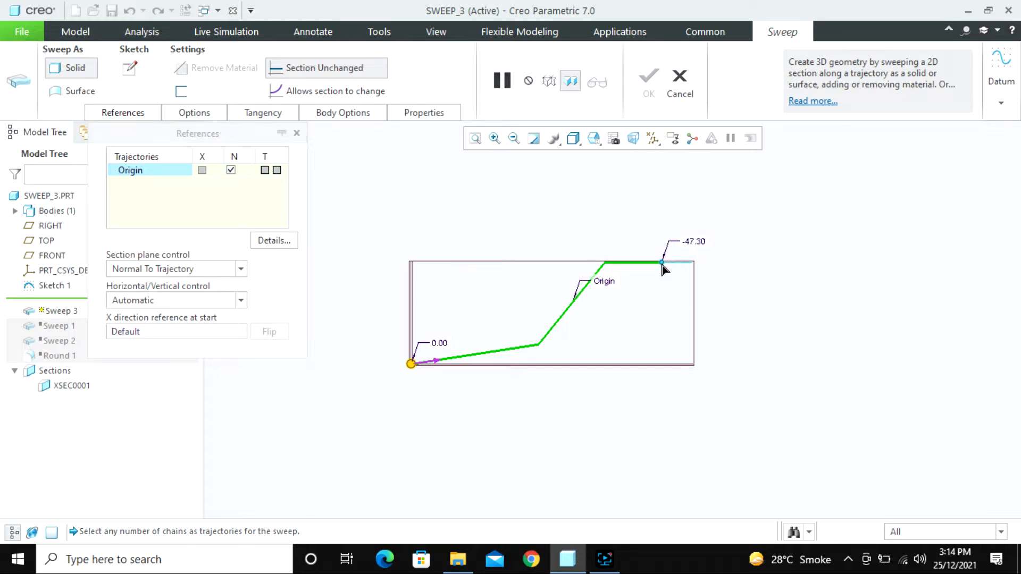
{"action": "double_click", "coordinate": [693, 242]}
{"action": "type", "text": "0"}
{"action": "key", "text": "Return"}
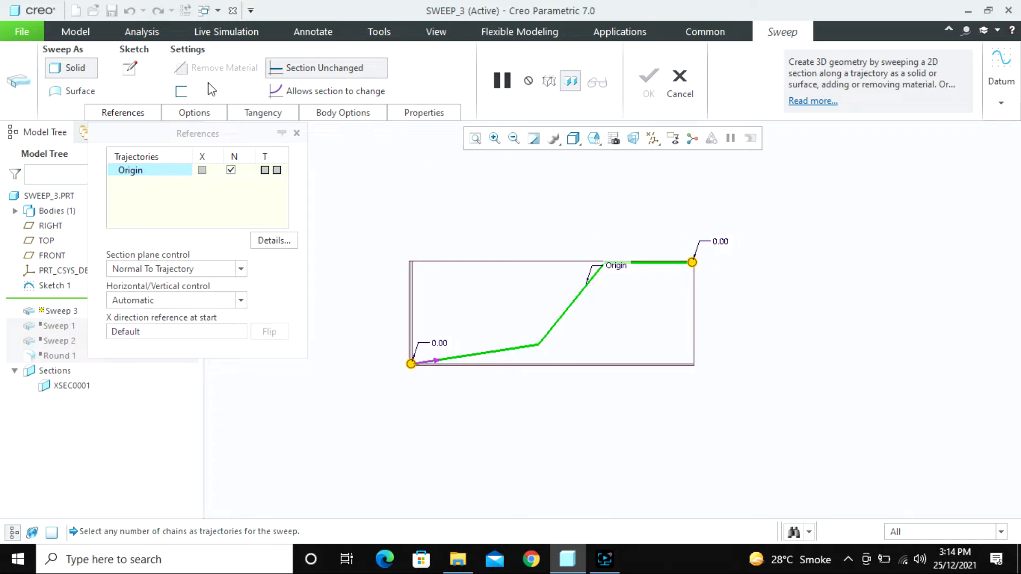
Step: Start the sweep's section sketch and place the palette's T-profile with its top centre at the trajectory's start point
{"action": "left_click", "coordinate": [130, 67]}
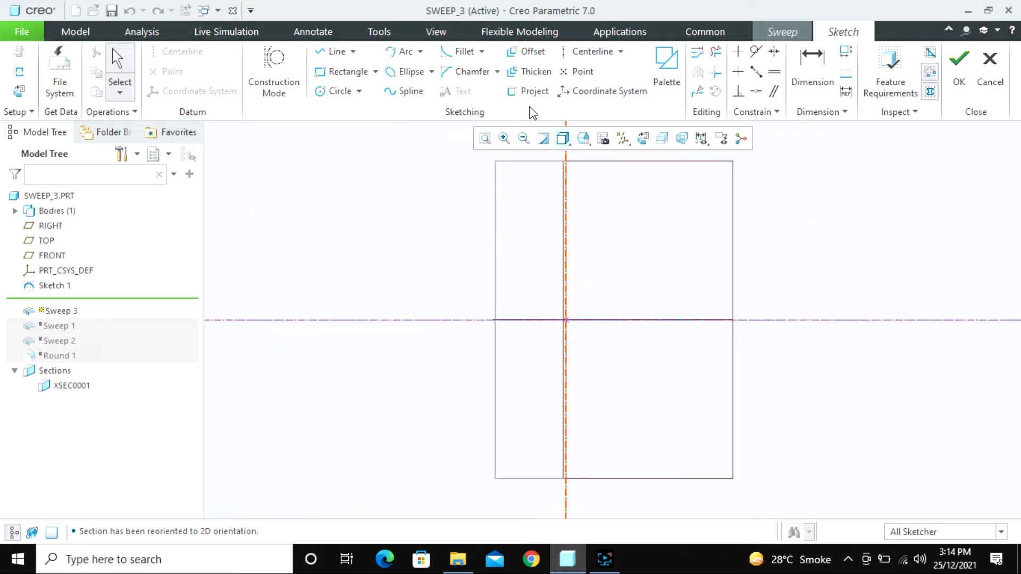
{"action": "left_click", "coordinate": [666, 75]}
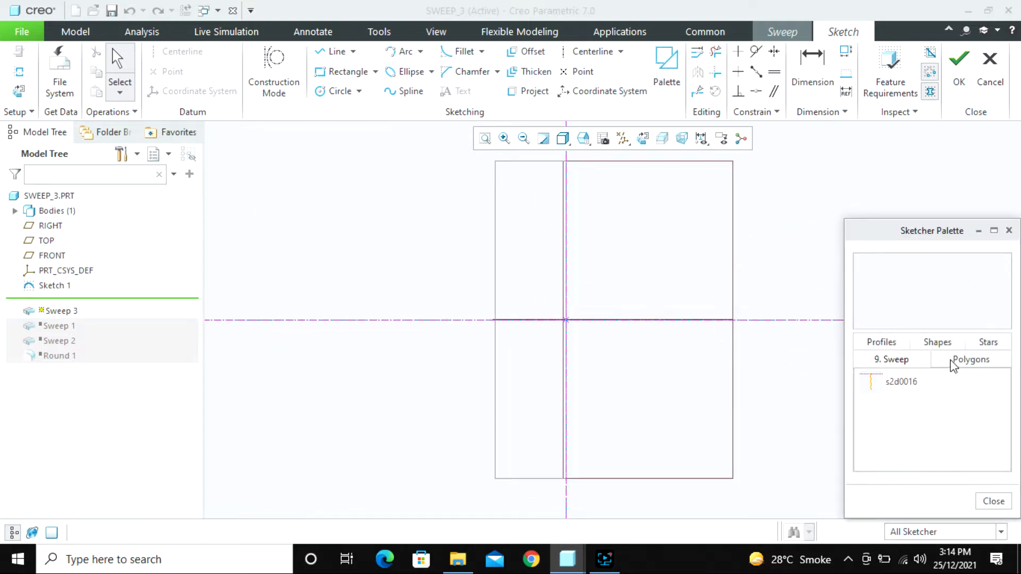
{"action": "left_click", "coordinate": [896, 348]}
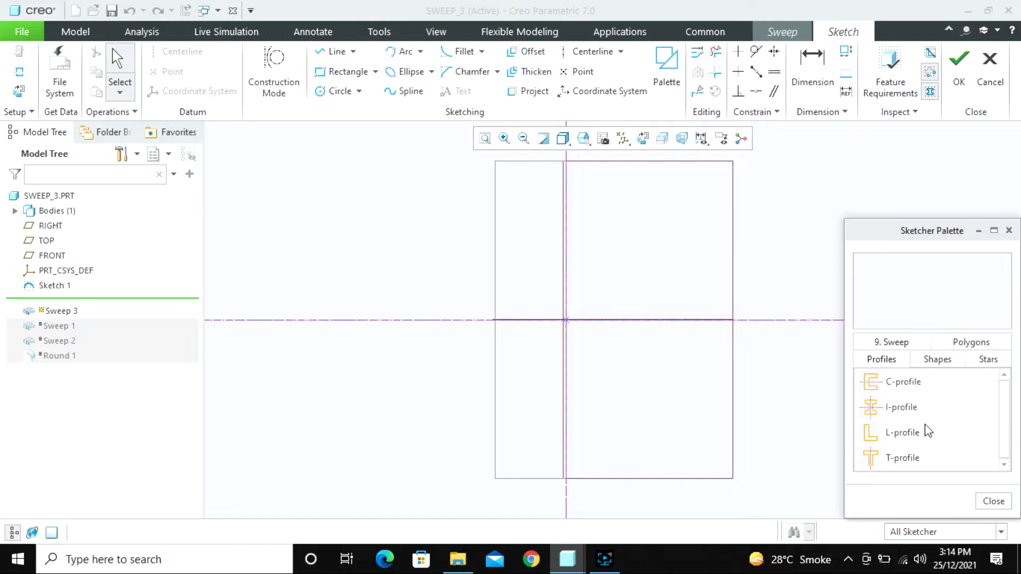
{"action": "double_click", "coordinate": [887, 458]}
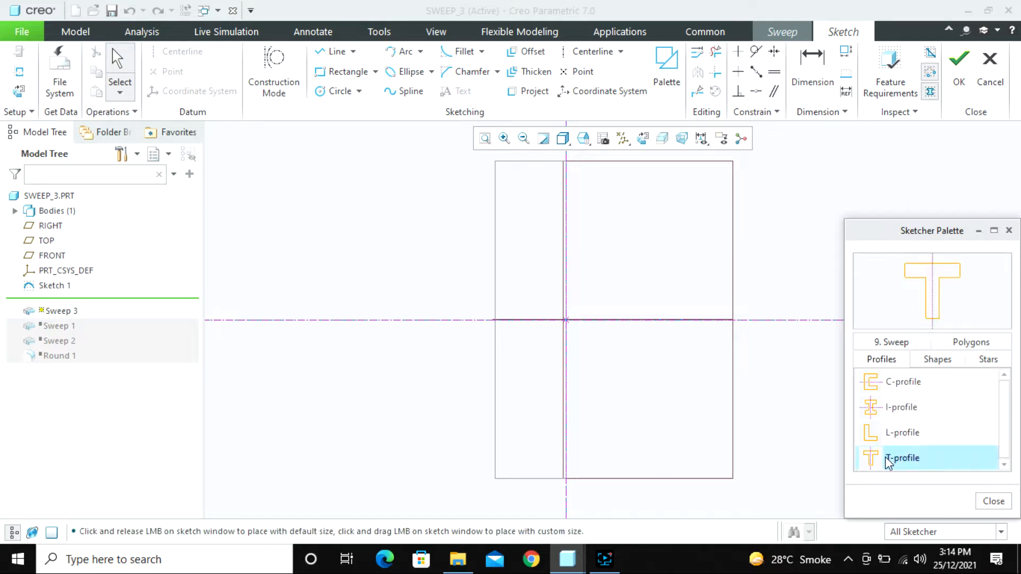
{"action": "left_click", "coordinate": [465, 363]}
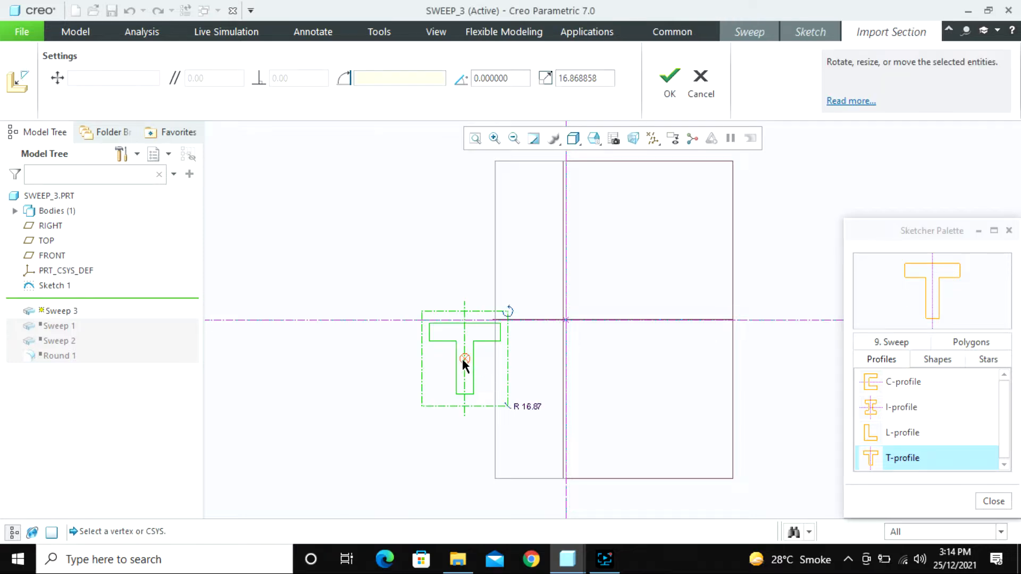
{"action": "mouse_move", "coordinate": [464, 360]}
{"action": "left_mouse_down"}
{"action": "mouse_move", "coordinate": [468, 333]}
{"action": "mouse_move", "coordinate": [566, 320]}
{"action": "left_mouse_up"}
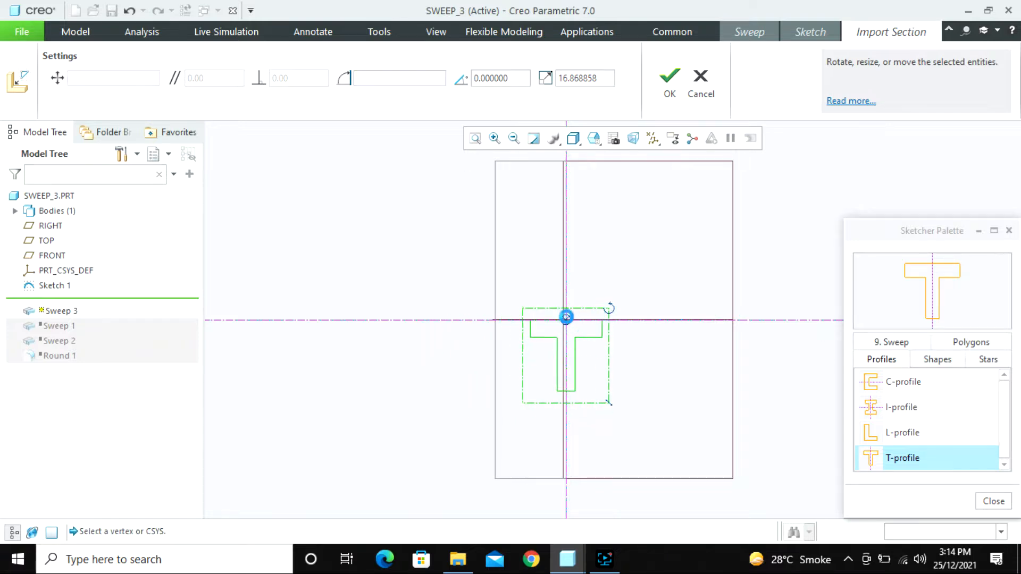
{"action": "left_click", "coordinate": [993, 501]}
Step: Set the T-profile's scale to 20 and complete the section sketch
{"action": "key", "text": "ctrl+d"}
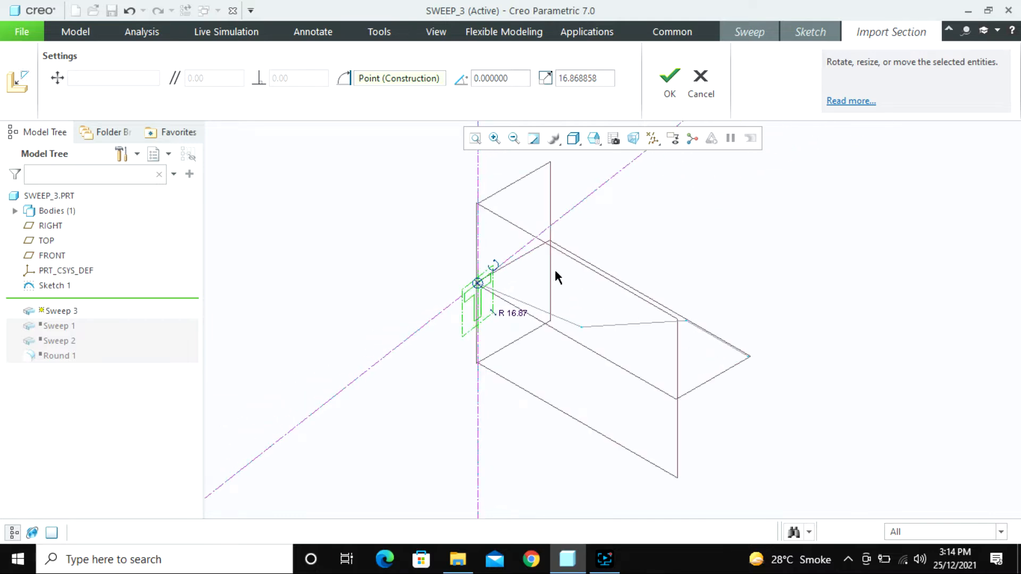
{"action": "double_click", "coordinate": [586, 77]}
{"action": "type", "text": "20"}
{"action": "key", "text": "Return"}
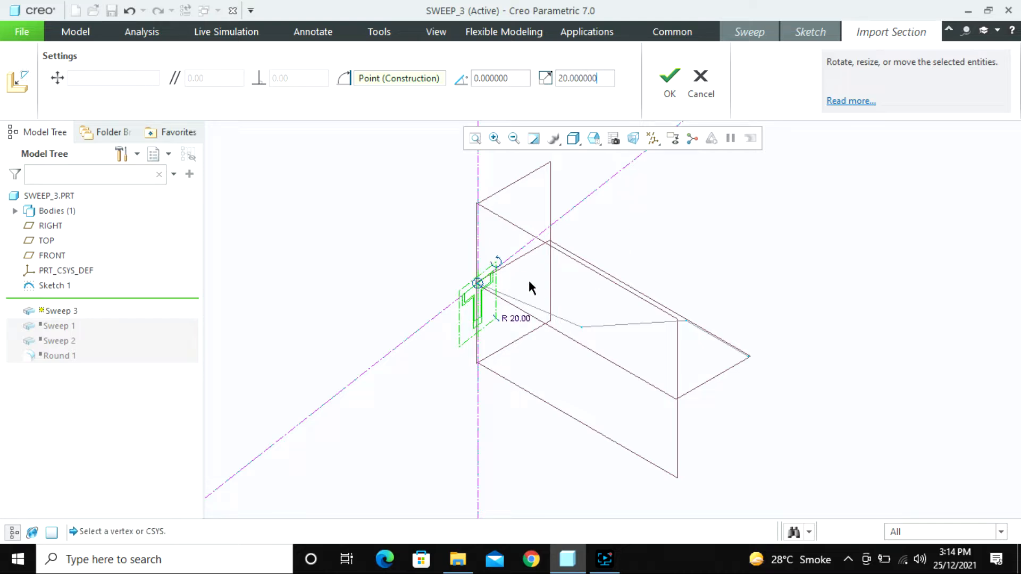
{"action": "left_click", "coordinate": [669, 83]}
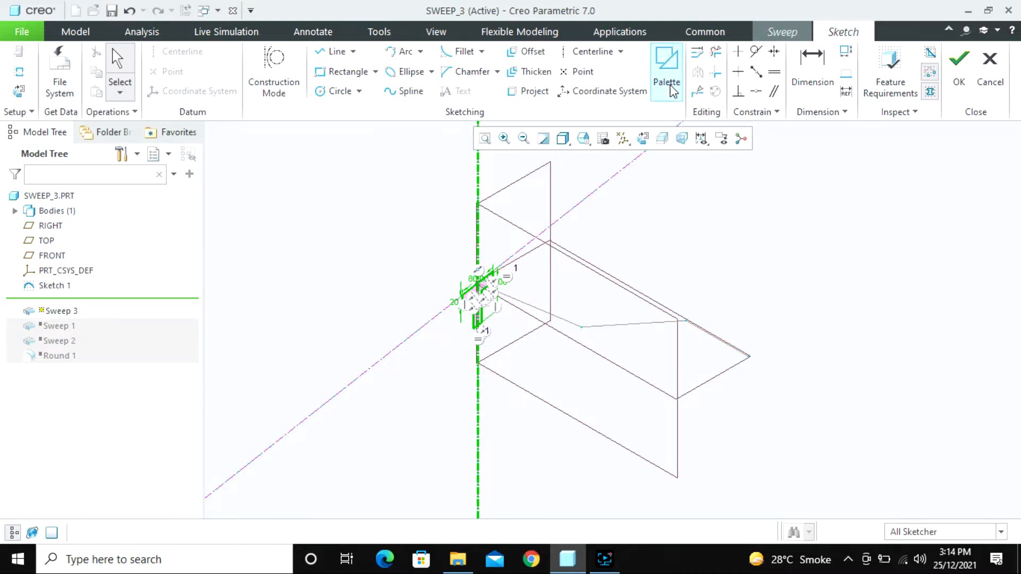
{"action": "left_click", "coordinate": [951, 71]}
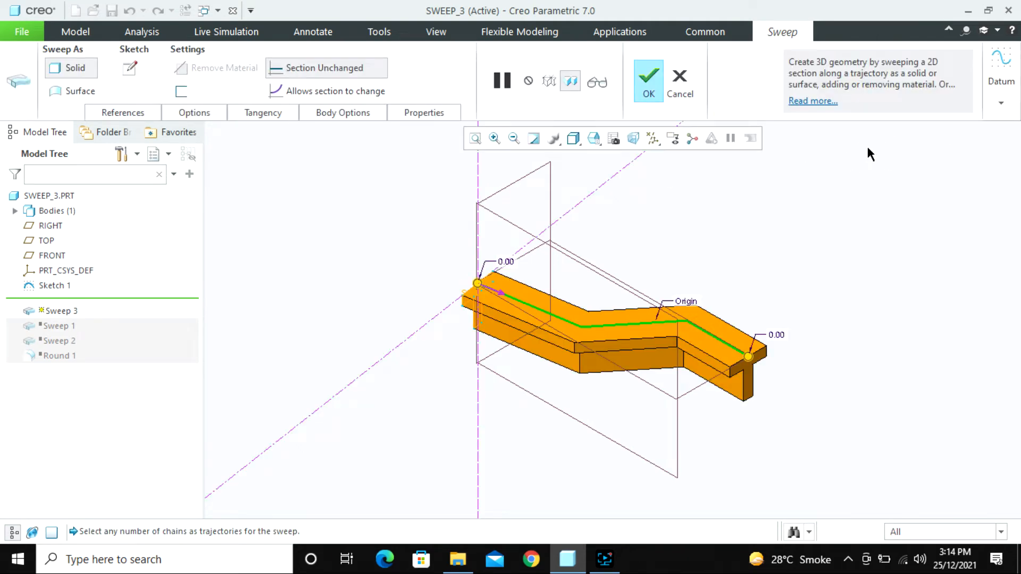
Step: Examine the sweep preview's end faces in the TOP view
{"action": "left_click", "coordinate": [578, 143]}
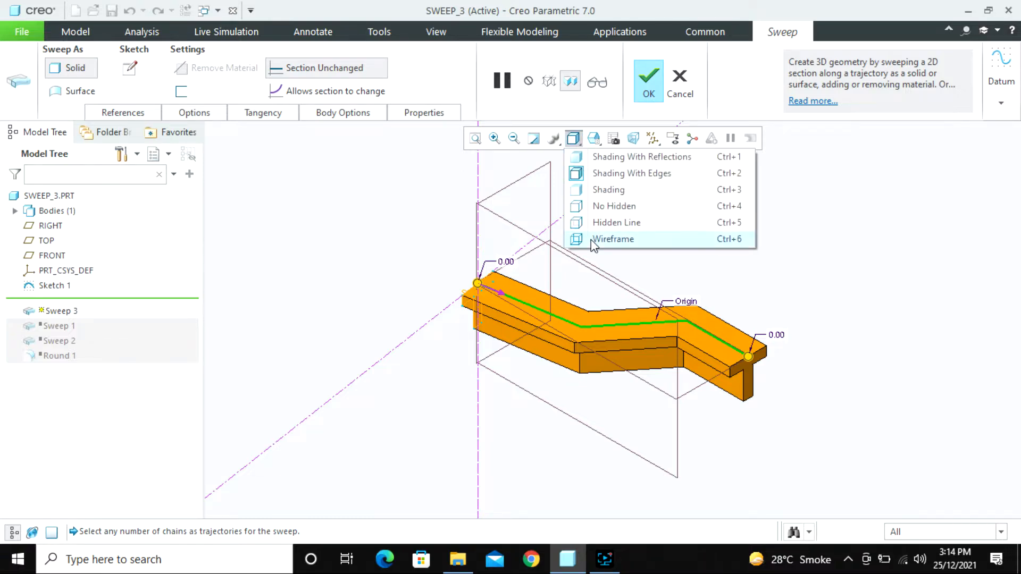
{"action": "left_click", "coordinate": [600, 136]}
{"action": "left_click", "coordinate": [594, 138]}
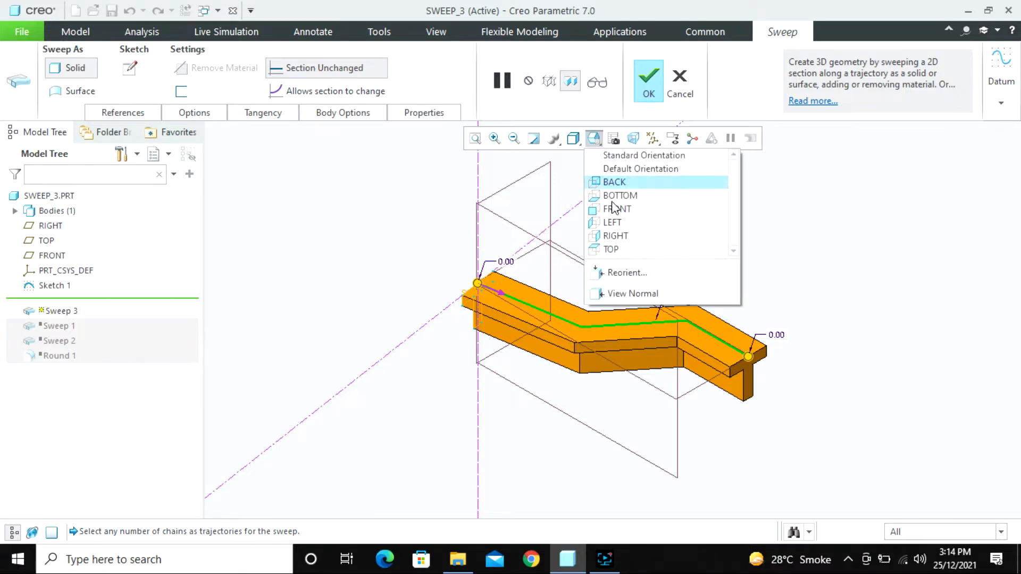
{"action": "left_click", "coordinate": [613, 248]}
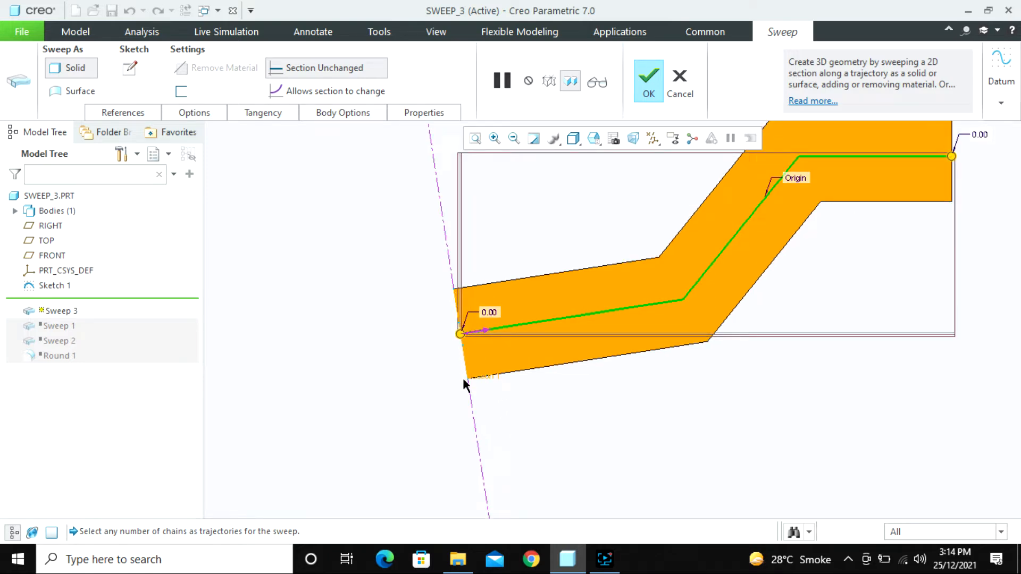
Step: Set the section plane control to Normal To Projection with the FRONT datum plane as the direction reference
{"action": "left_click", "coordinate": [122, 113]}
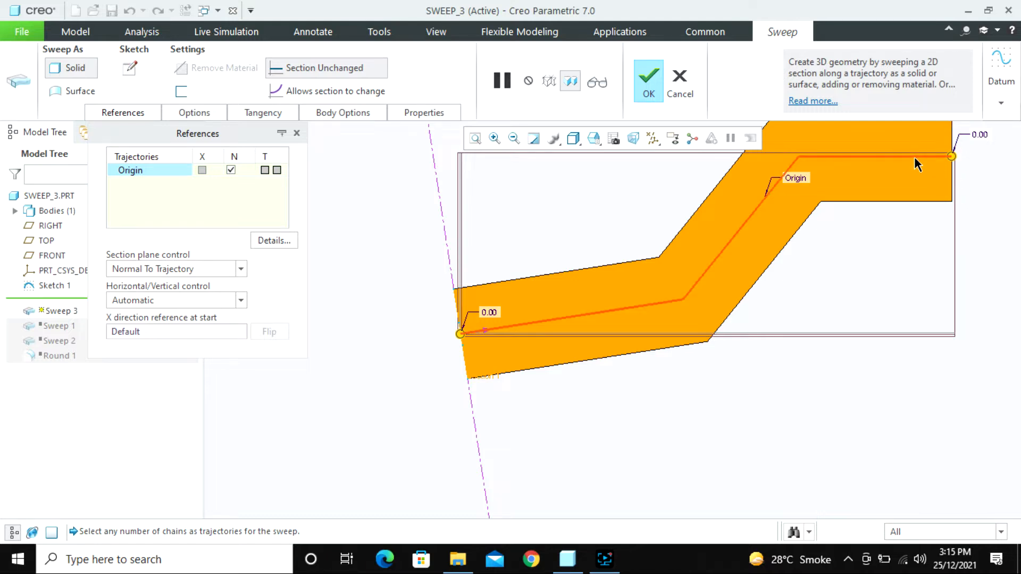
{"action": "left_click", "coordinate": [215, 268]}
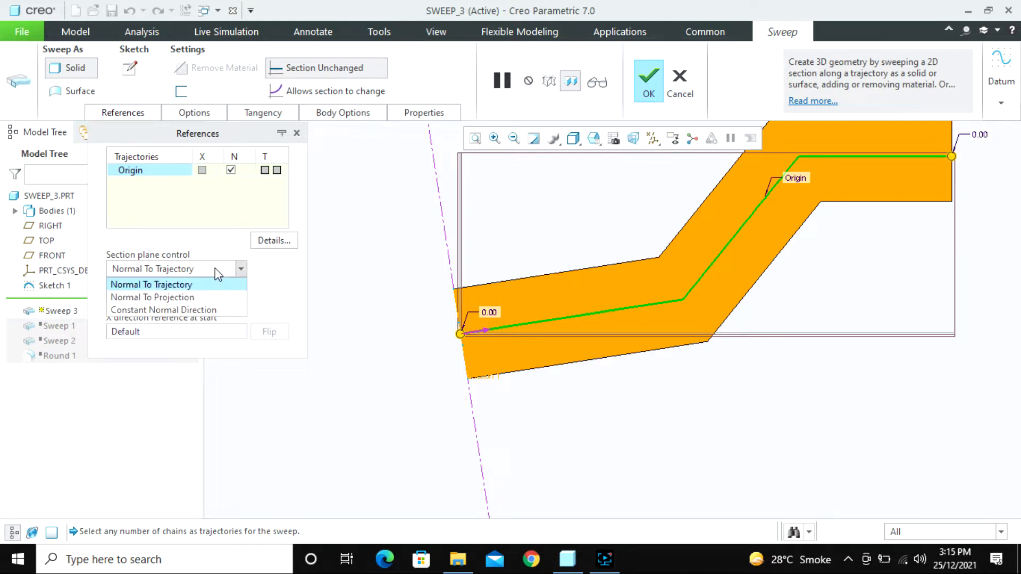
{"action": "left_click", "coordinate": [207, 297]}
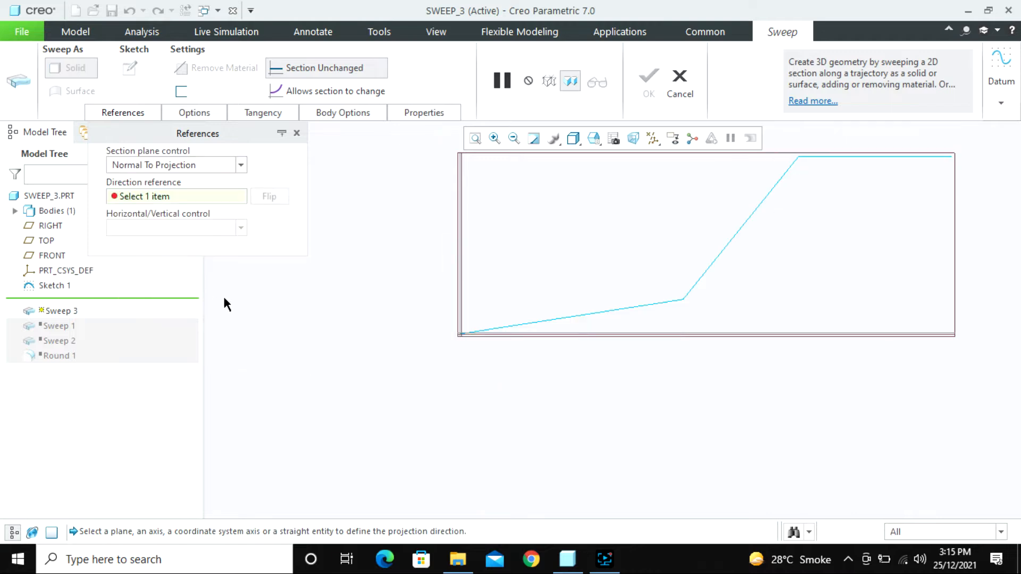
{"action": "left_click", "coordinate": [385, 316]}
{"action": "scroll", "coordinate": [414, 354], "scroll_direction": "up", "scroll_amount": 3}
{"action": "middle_click_drag", "start_coordinate": [413, 353], "coordinate": [408, 381]}
{"action": "left_click", "coordinate": [678, 379]}
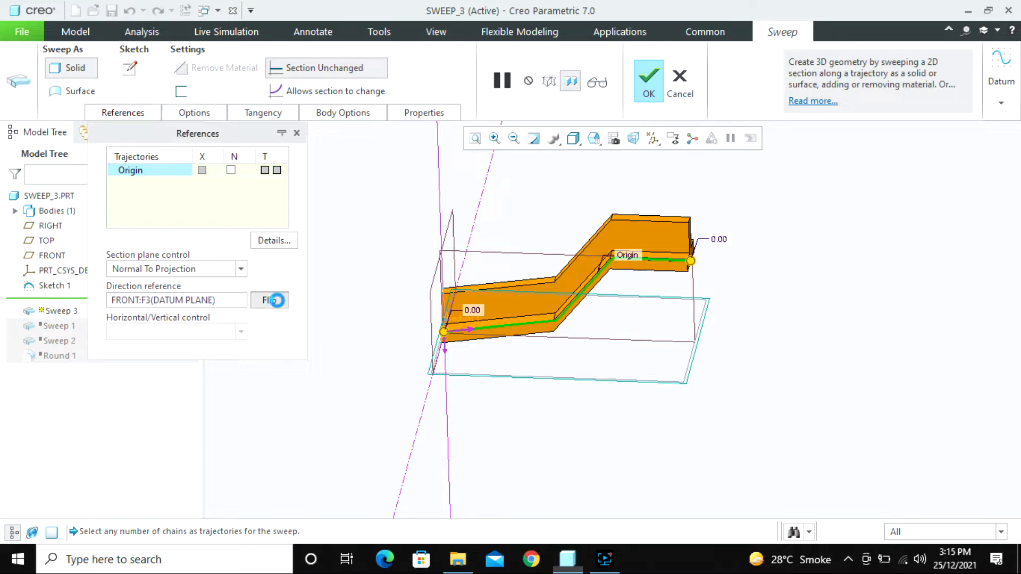
Step: Flip the projection direction reference and inspect the sweep preview from the TOP view
{"action": "left_click", "coordinate": [270, 300]}
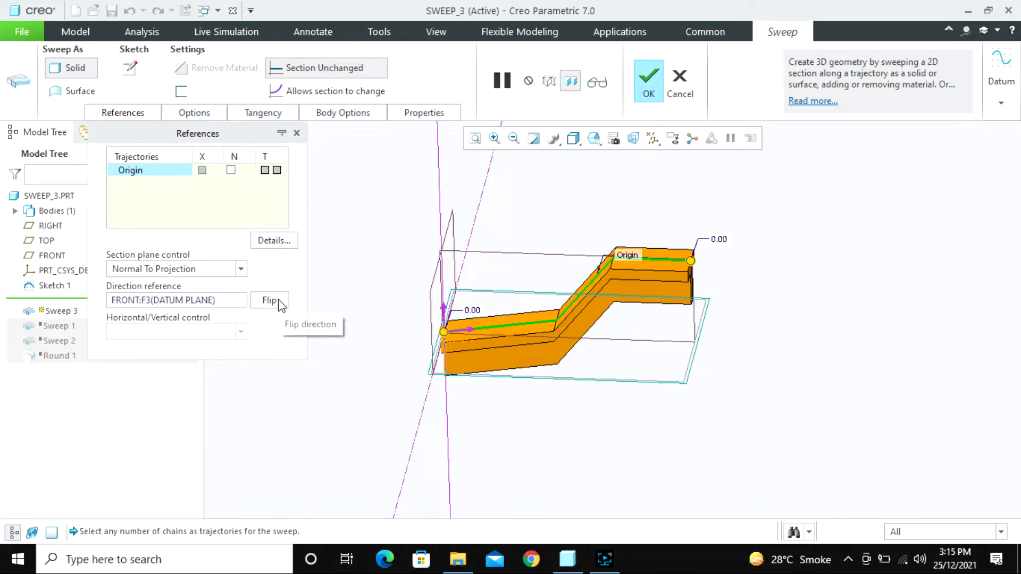
{"action": "left_click", "coordinate": [589, 139]}
{"action": "left_click", "coordinate": [607, 237]}
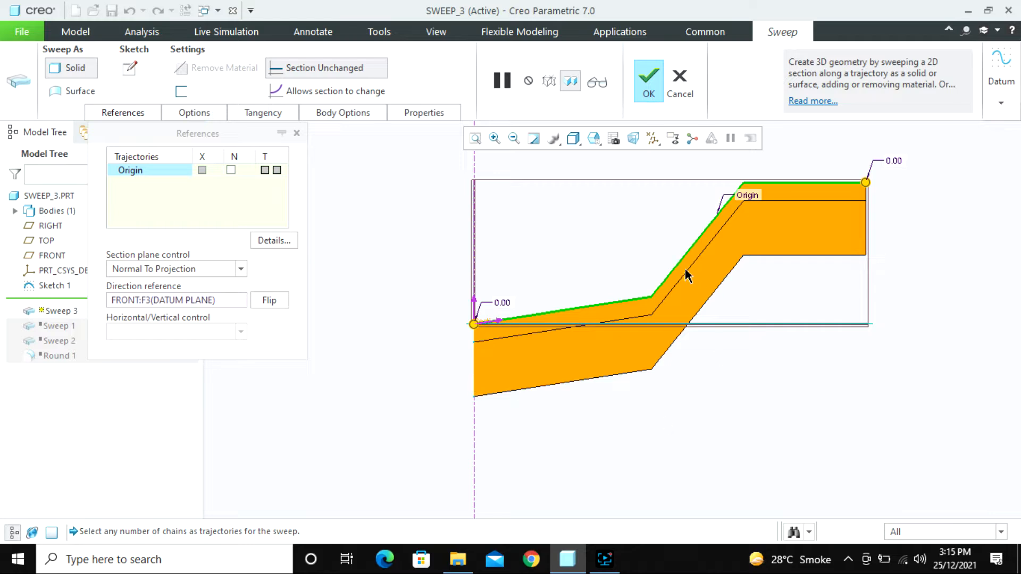
{"action": "middle_click", "coordinate": [730, 309]}
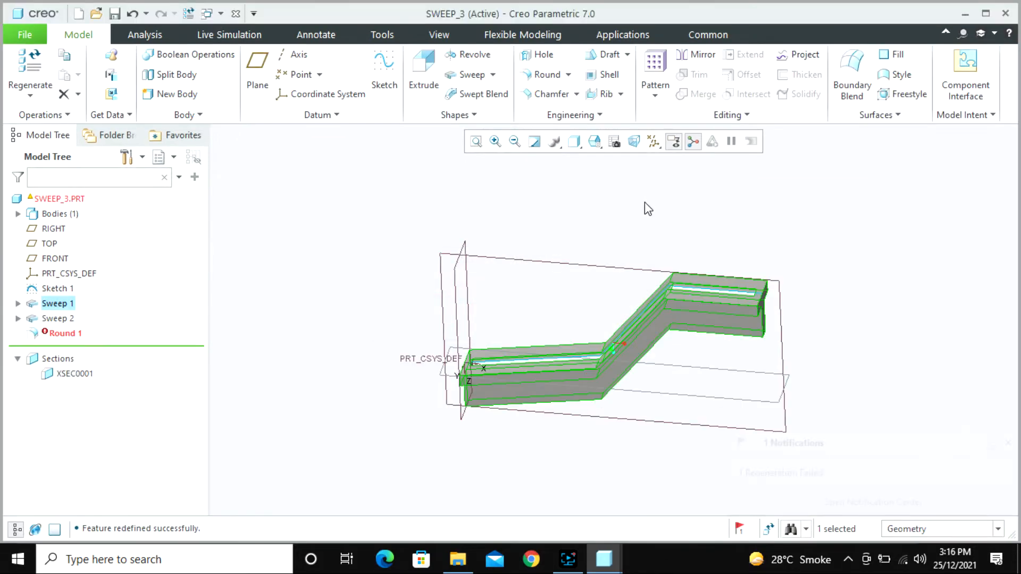
Step: Activate the Xsec0001 cross section on the swept T-profile
{"action": "left_click", "coordinate": [640, 198]}
{"action": "left_click", "coordinate": [615, 142]}
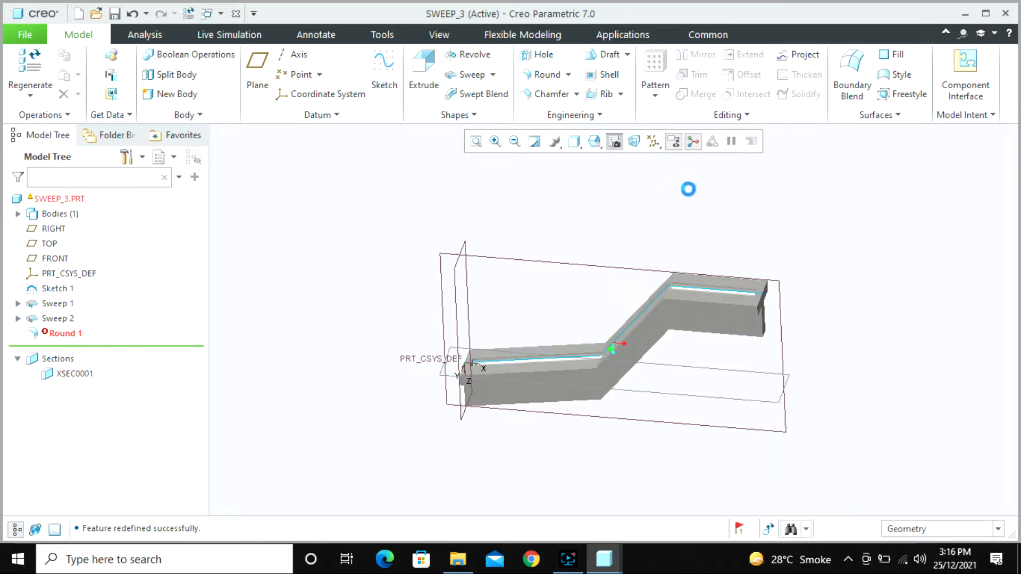
{"action": "left_click", "coordinate": [894, 179]}
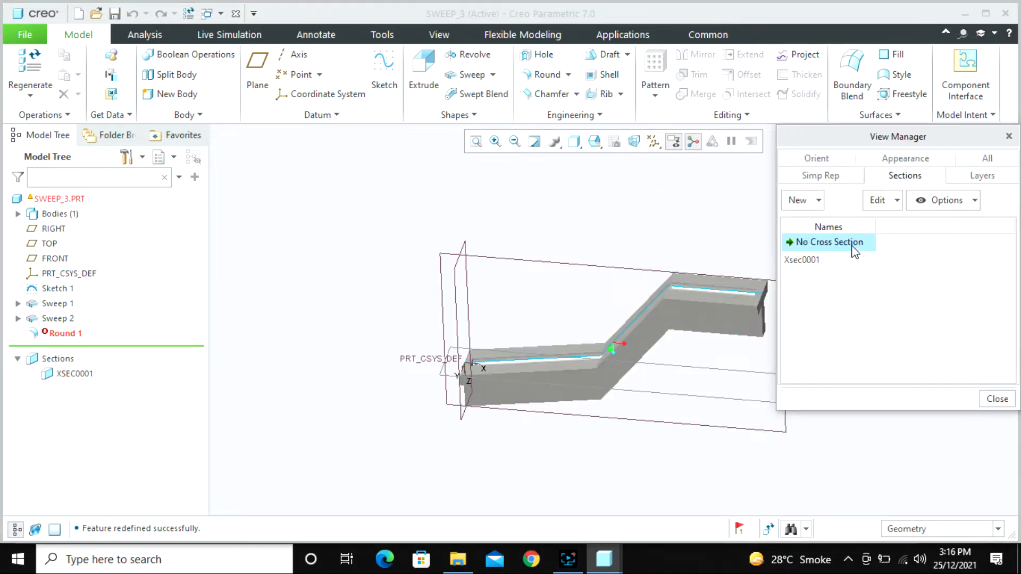
{"action": "double_click", "coordinate": [815, 260]}
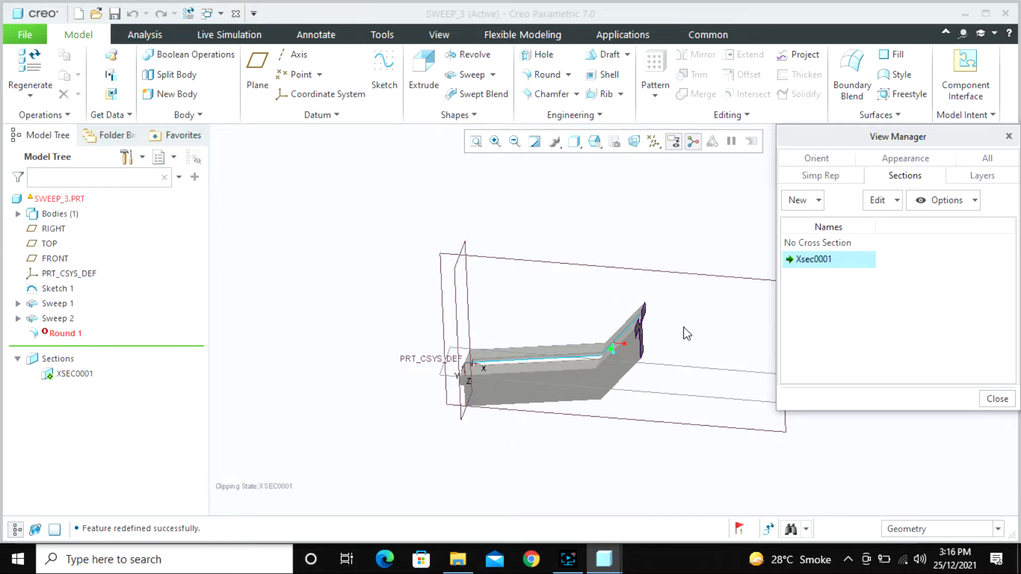
Step: Redefine Xsec0001, moving its plane to an offset of about 54.20 from RIGHT, and view the cut face head-on
{"action": "right_click", "coordinate": [814, 262]}
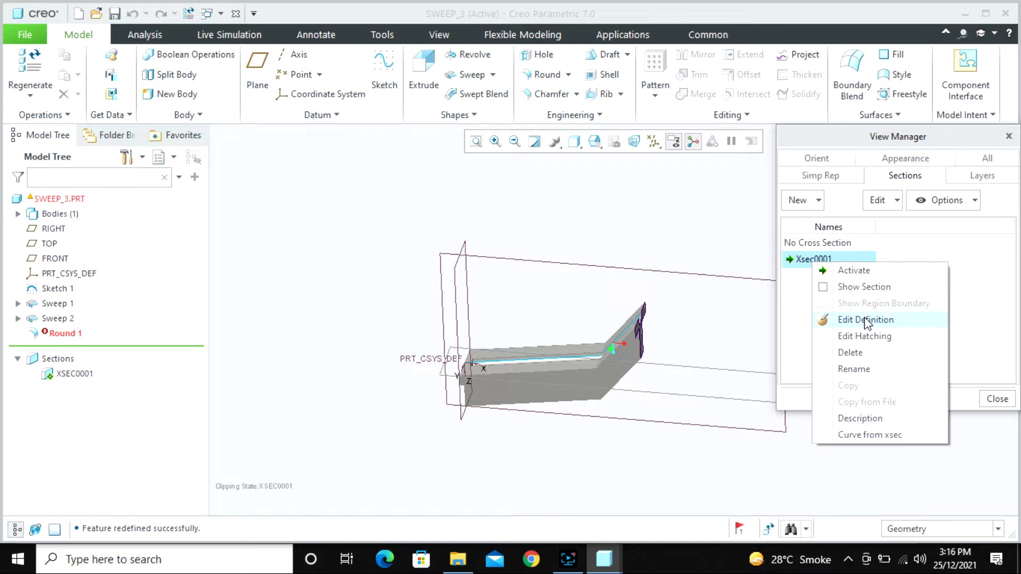
{"action": "left_click", "coordinate": [867, 319]}
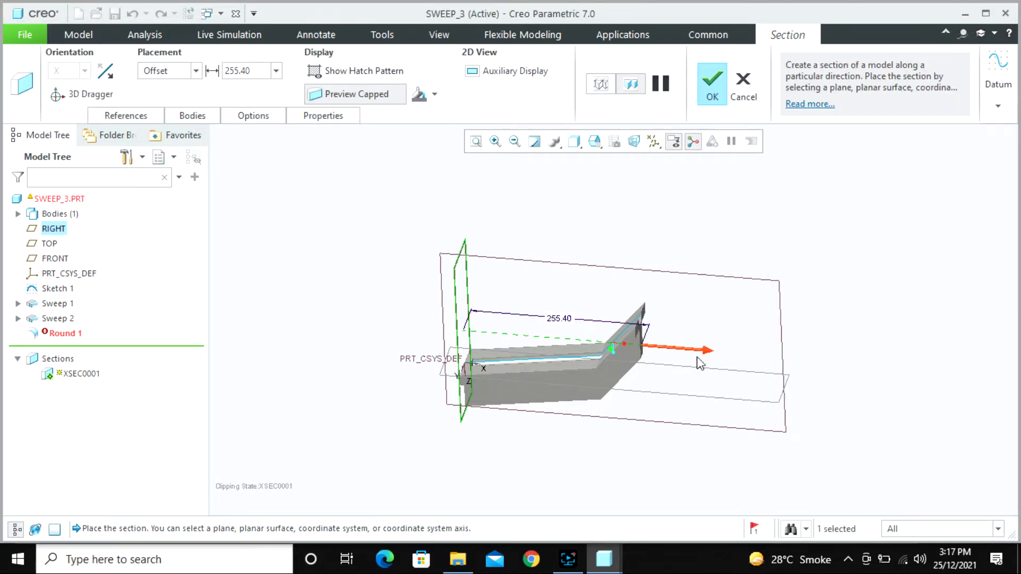
{"action": "left_click_drag", "start_coordinate": [697, 357], "coordinate": [550, 344]}
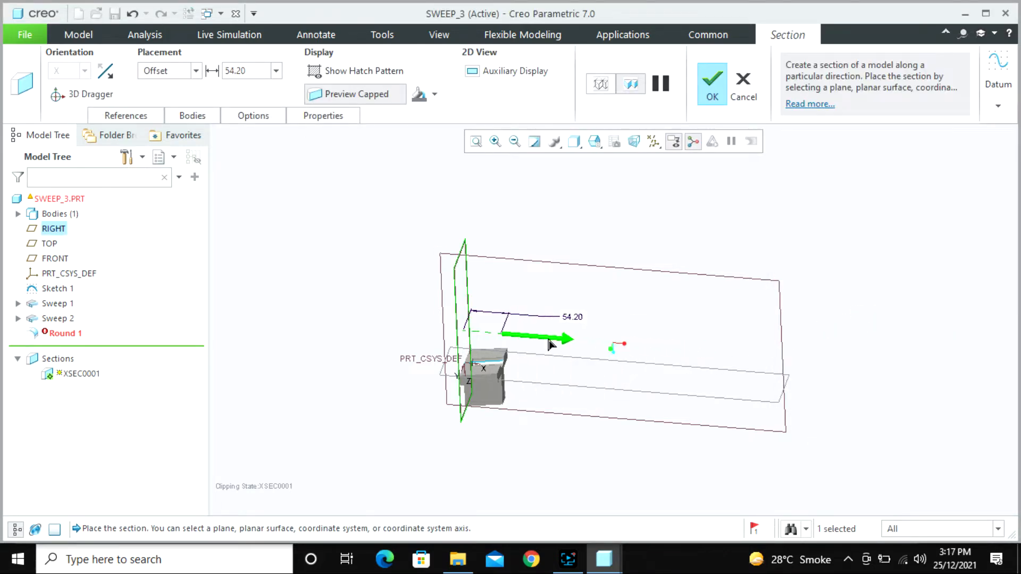
{"action": "middle_click_drag", "start_coordinate": [508, 438], "coordinate": [645, 167]}
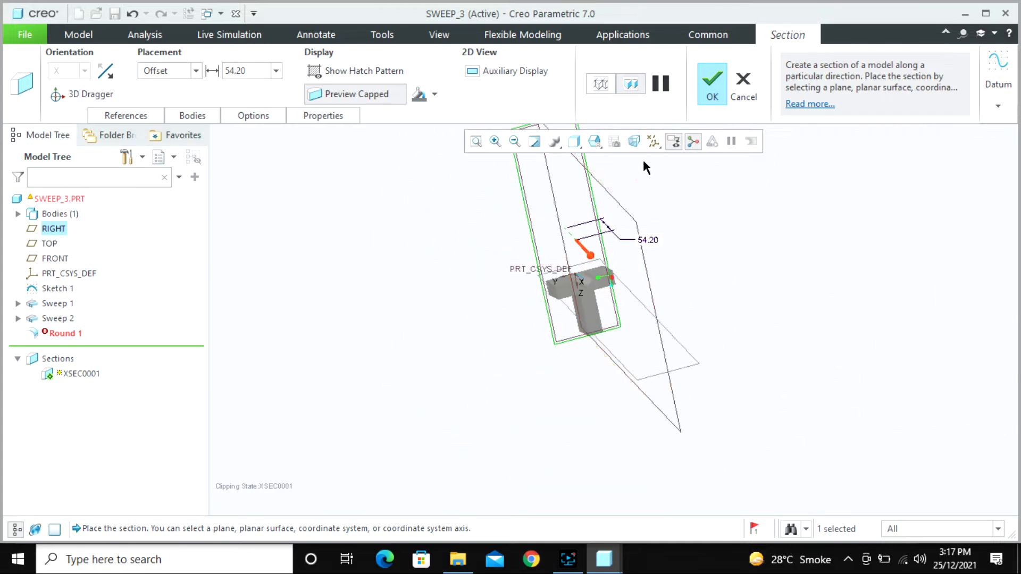
Step: Hide the spin center and all datum entities in the model display
{"action": "left_click", "coordinate": [693, 141]}
{"action": "left_click", "coordinate": [653, 141]}
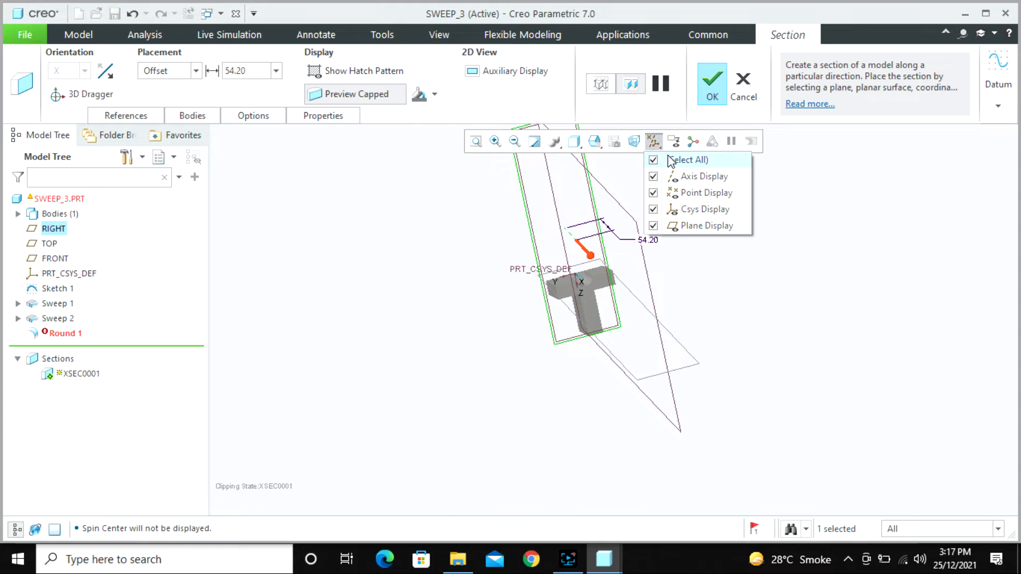
{"action": "left_click", "coordinate": [671, 159]}
Step: Move the section plane along the sweep to an offset of about 254.90 and further along, inspecting the cut T-profile
{"action": "left_click_drag", "start_coordinate": [588, 249], "coordinate": [630, 293]}
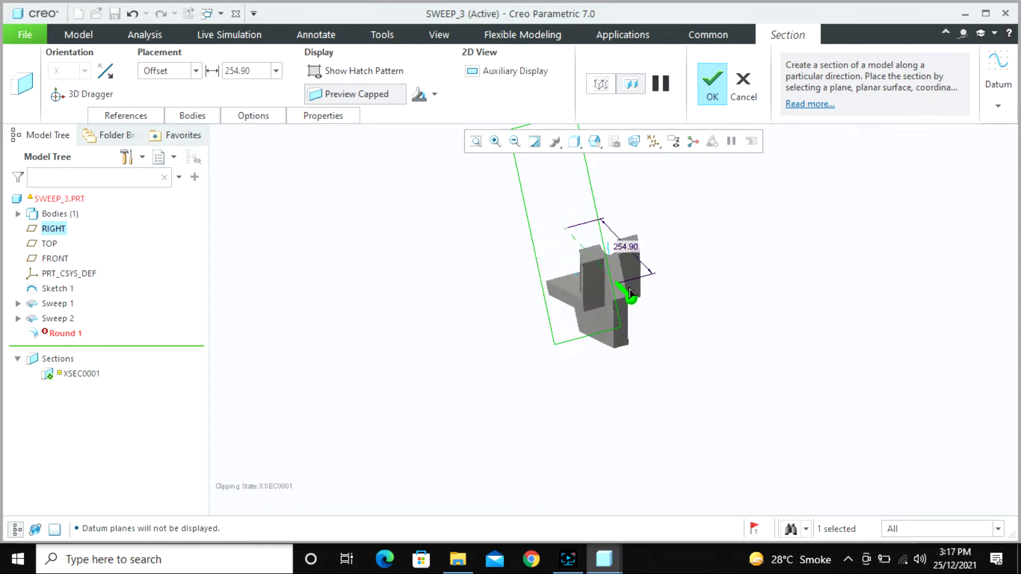
{"action": "middle_click_drag", "start_coordinate": [674, 301], "coordinate": [597, 325]}
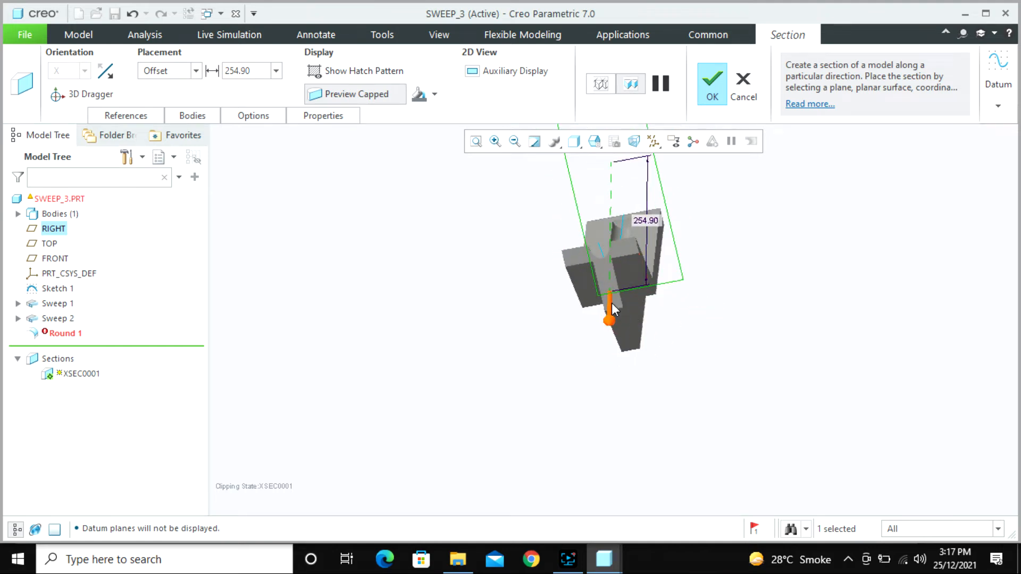
{"action": "left_click_drag", "start_coordinate": [610, 311], "coordinate": [585, 310]}
{"action": "middle_click_drag", "start_coordinate": [585, 346], "coordinate": [671, 342]}
Step: Accept the redefined section and restore the whole model with No Cross Section
{"action": "middle_click", "coordinate": [676, 335]}
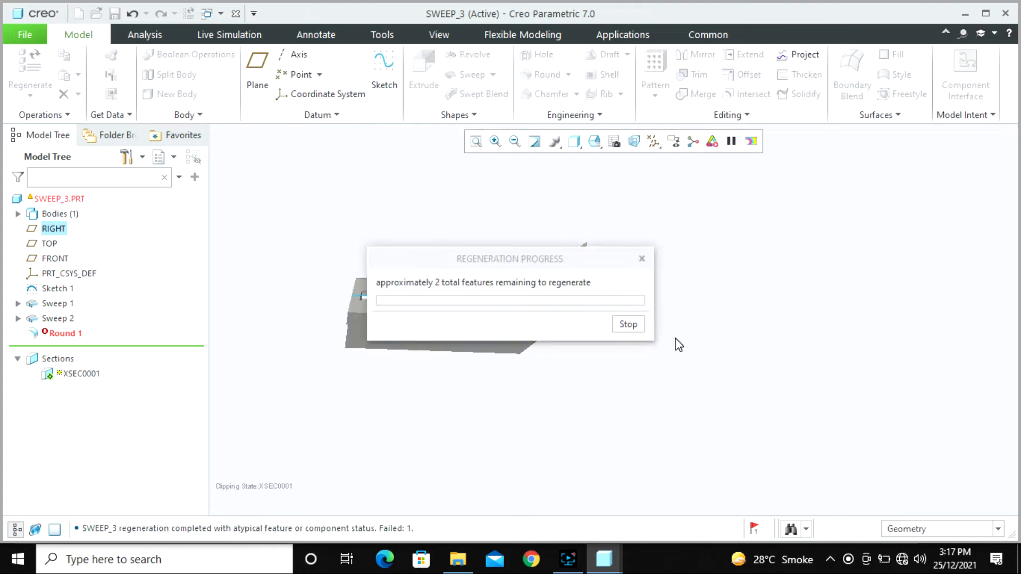
{"action": "double_click", "coordinate": [843, 243]}
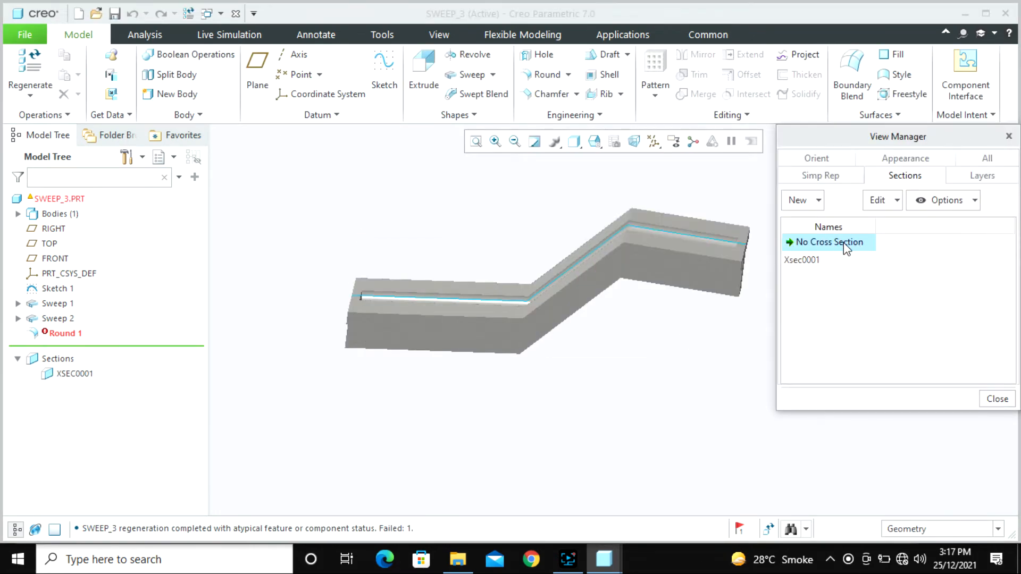
{"action": "left_click", "coordinate": [997, 400]}
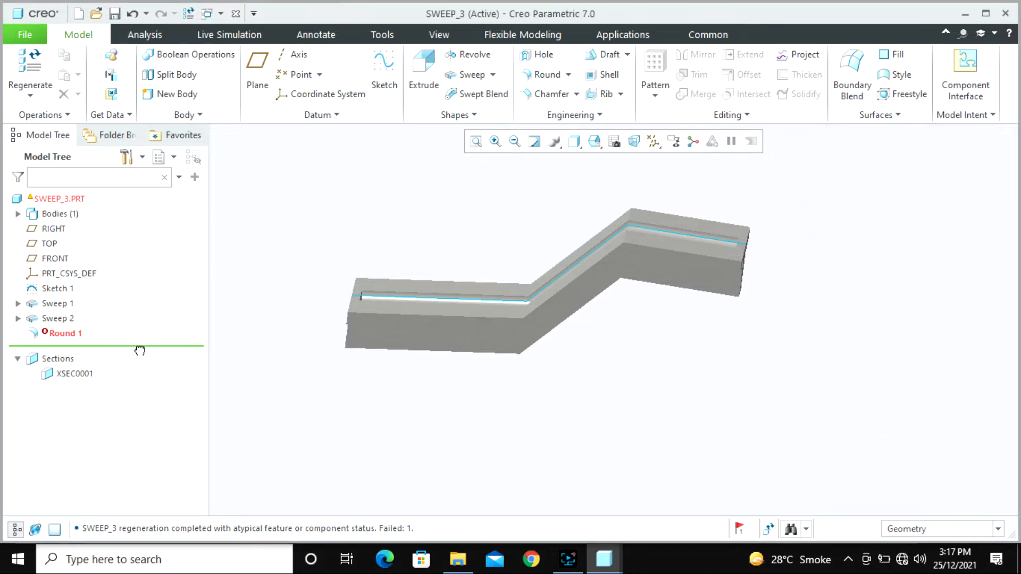
Step: Roll the model back to just after Sweep 1 and start a sweep with the Sketch 1 curve as its origin trajectory
{"action": "left_click_drag", "start_coordinate": [139, 350], "coordinate": [137, 312]}
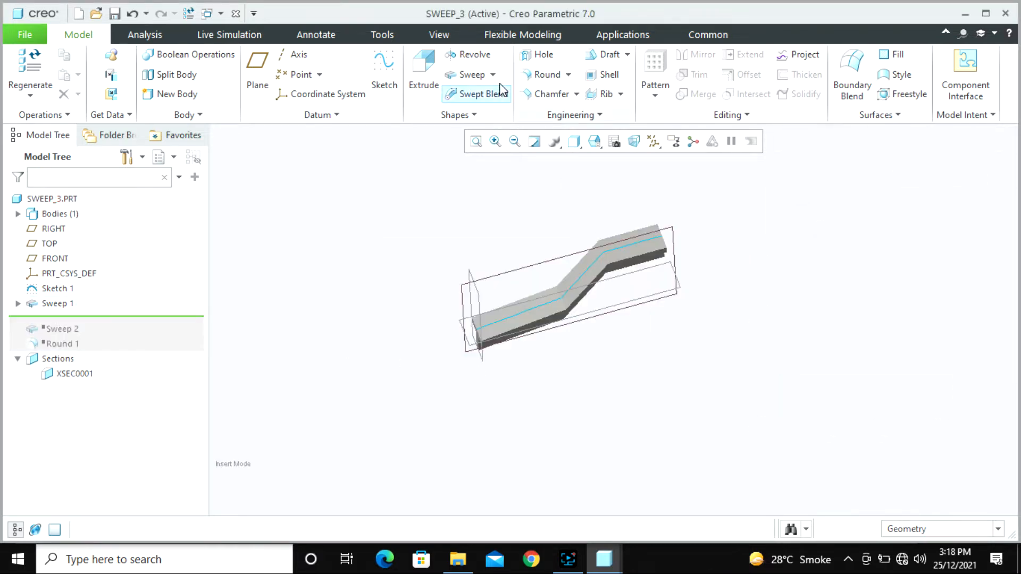
{"action": "left_click", "coordinate": [473, 78]}
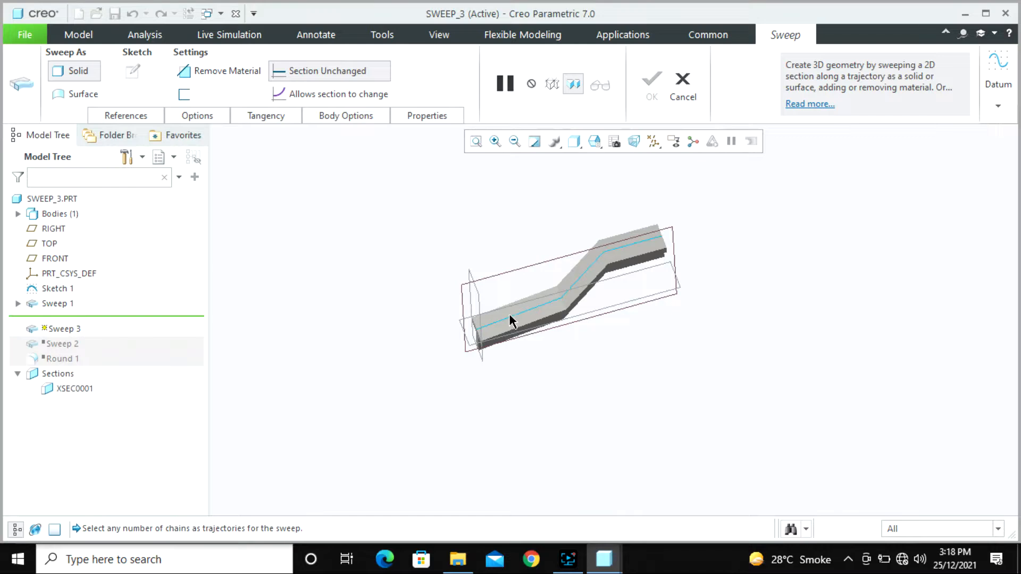
{"action": "left_click", "coordinate": [508, 314]}
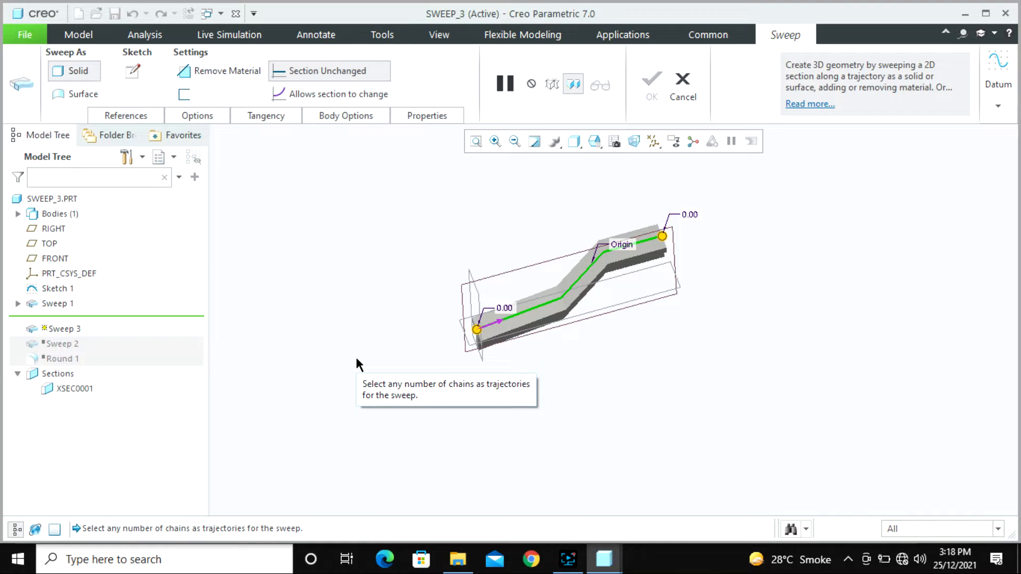
{"action": "scroll", "coordinate": [585, 292], "scroll_direction": "up", "scroll_amount": 3}
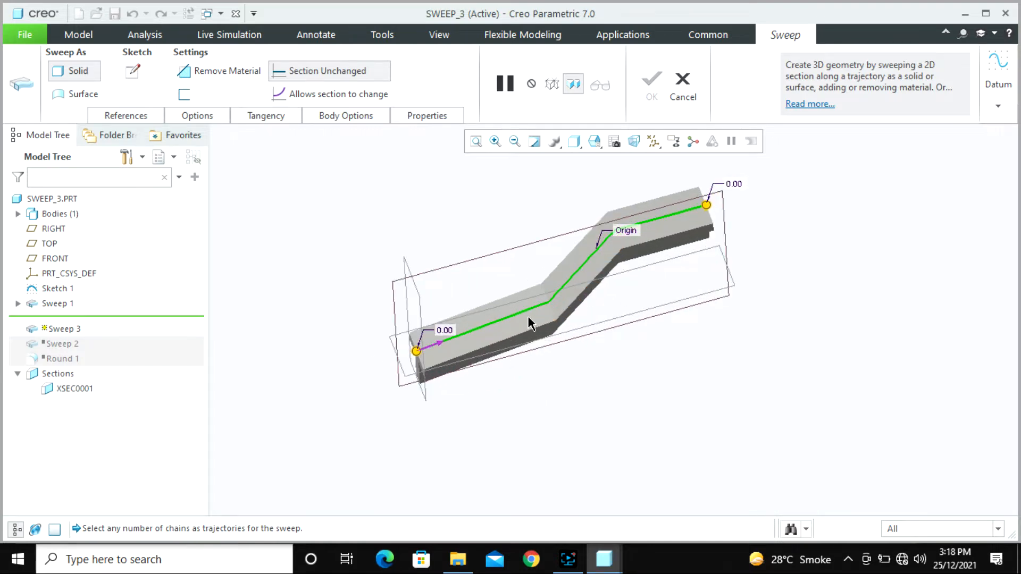
Step: Open the origin trajectory's chain details and switch the chain selection to Rule-based
{"action": "left_click", "coordinate": [118, 117]}
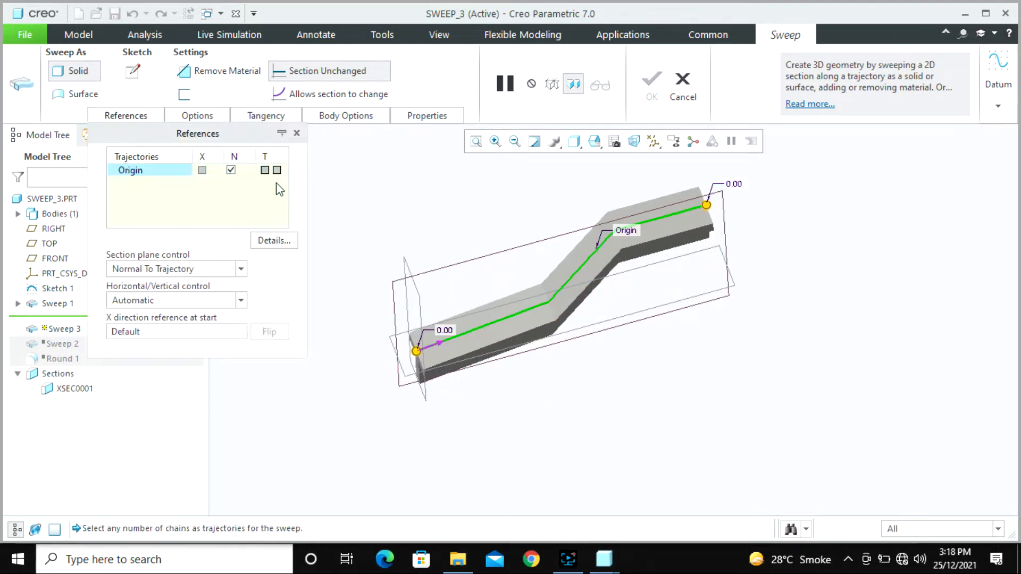
{"action": "left_click", "coordinate": [272, 240]}
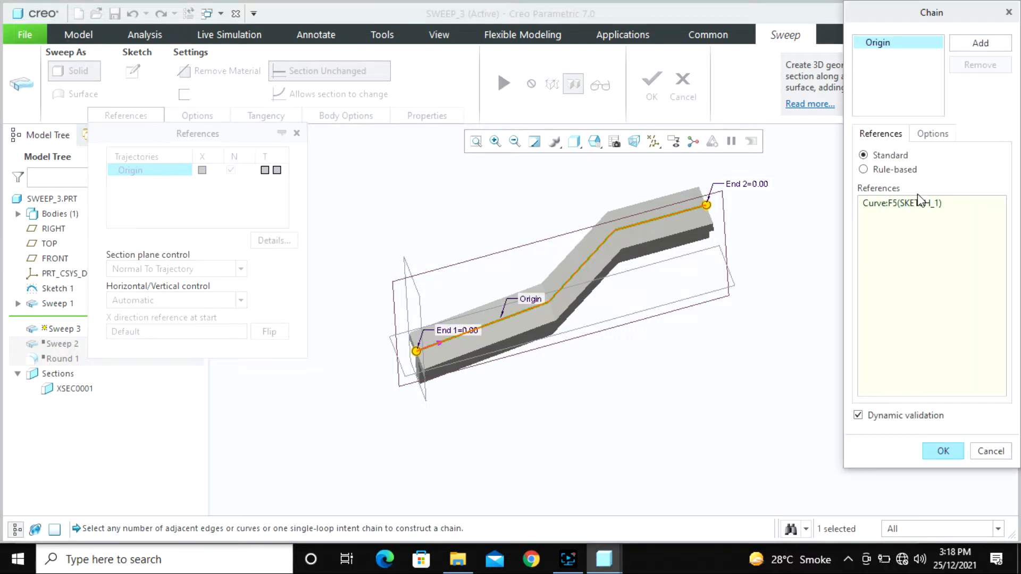
{"action": "left_click", "coordinate": [884, 171]}
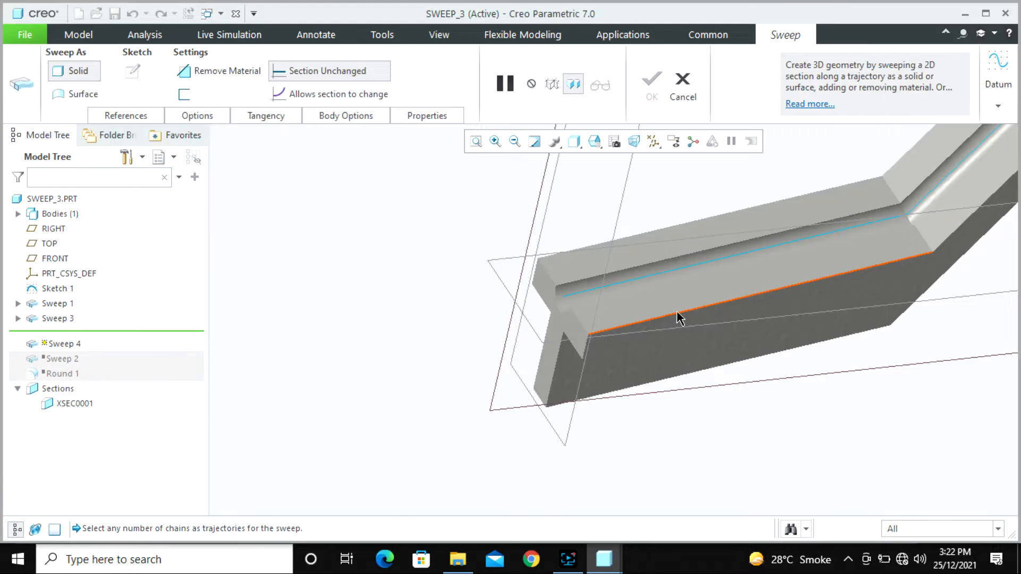
Step: Use the T-profile's upper outer edge on the first leg as the sweep trajectory and sketch a small circle centred on its start point
{"action": "left_click", "coordinate": [678, 314]}
{"action": "left_click", "coordinate": [133, 71]}
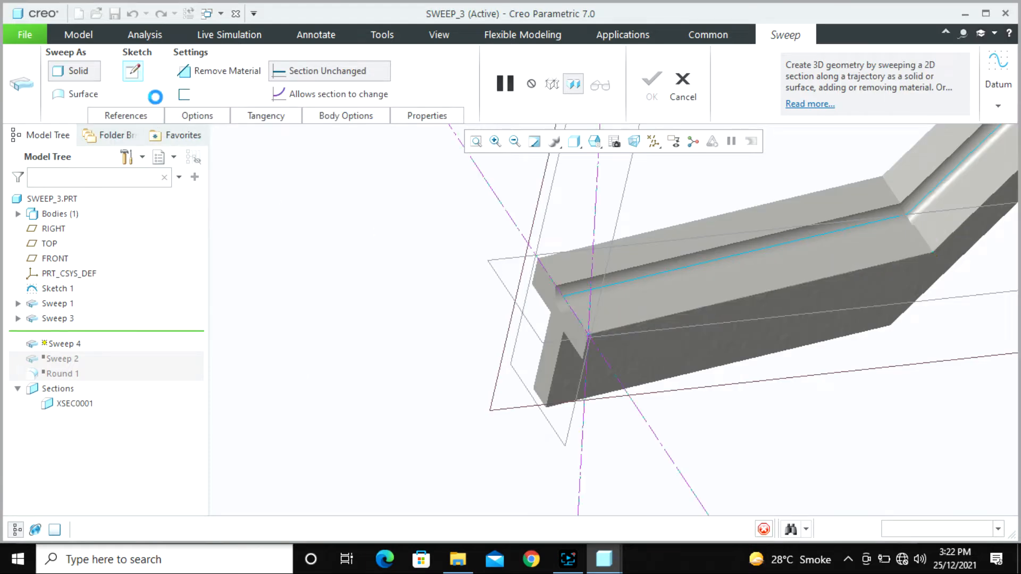
{"action": "left_click", "coordinate": [341, 95]}
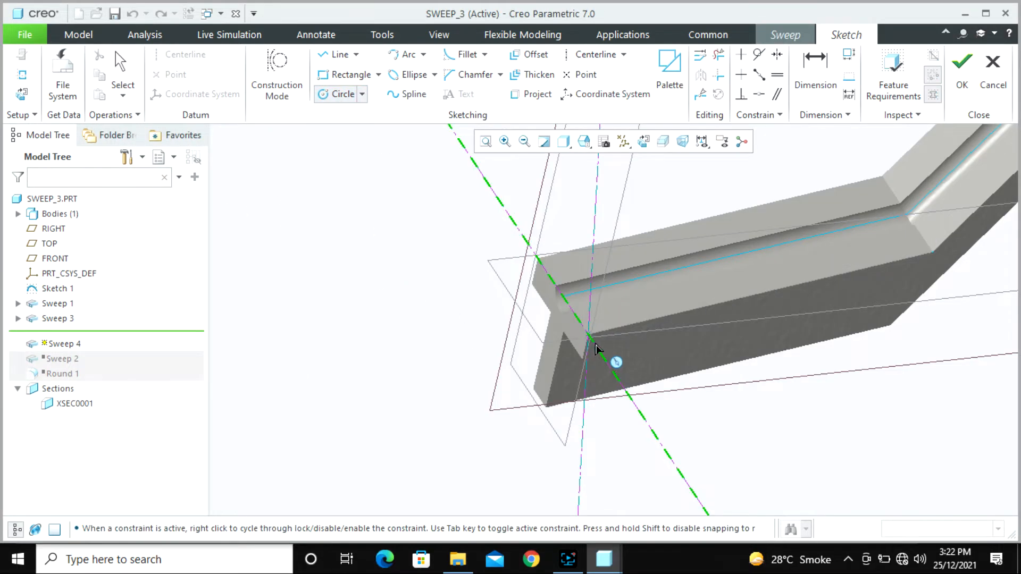
{"action": "left_click", "coordinate": [588, 335]}
{"action": "scroll", "coordinate": [614, 367], "scroll_direction": "up", "scroll_amount": 1}
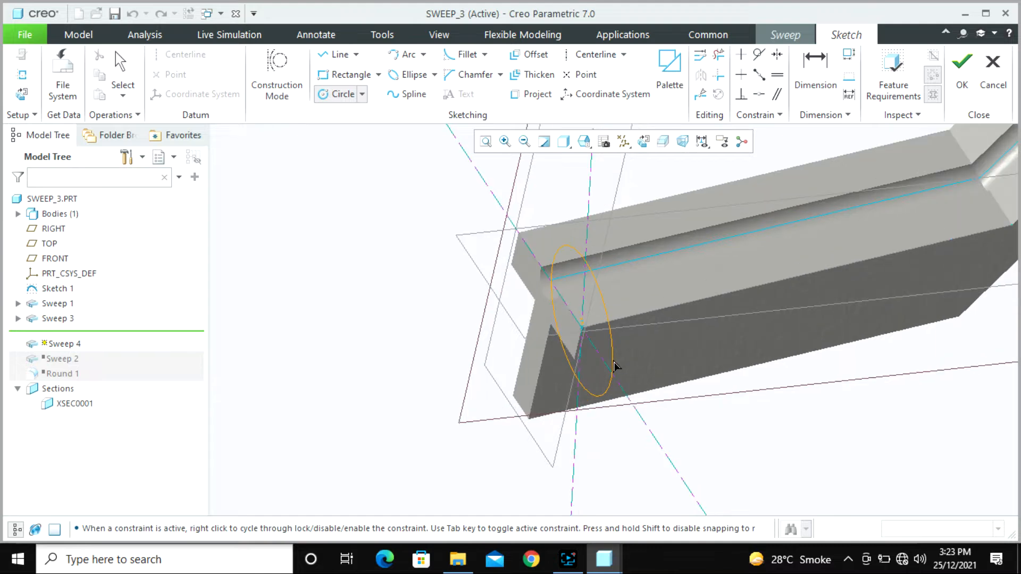
{"action": "left_click", "coordinate": [590, 344]}
{"action": "middle_click", "coordinate": [604, 415]}
{"action": "left_click", "coordinate": [964, 72]}
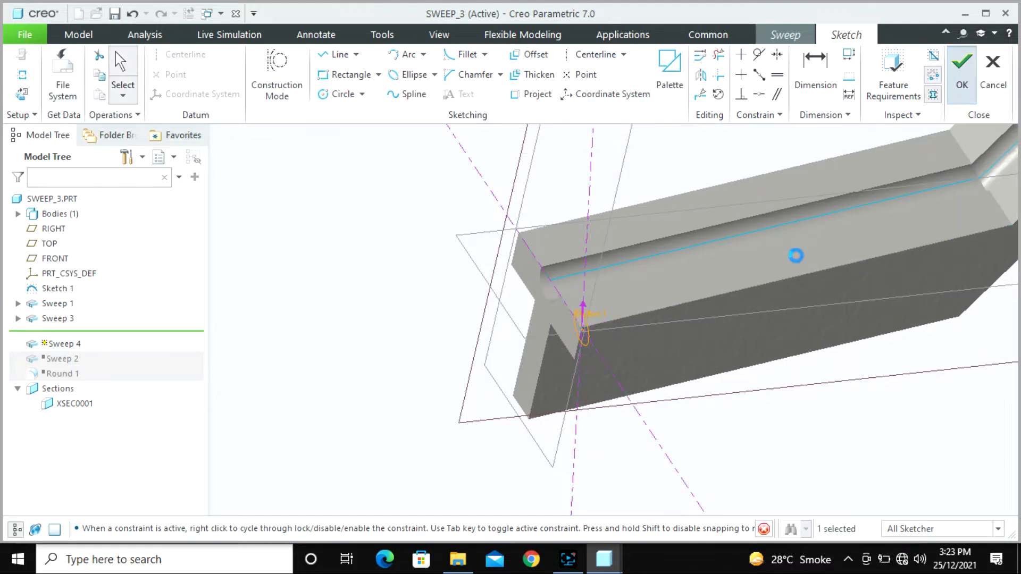
Step: Set the circular sweep to remove material and shorten its trajectory by about 13.60 at the bend end
{"action": "left_click", "coordinate": [173, 74]}
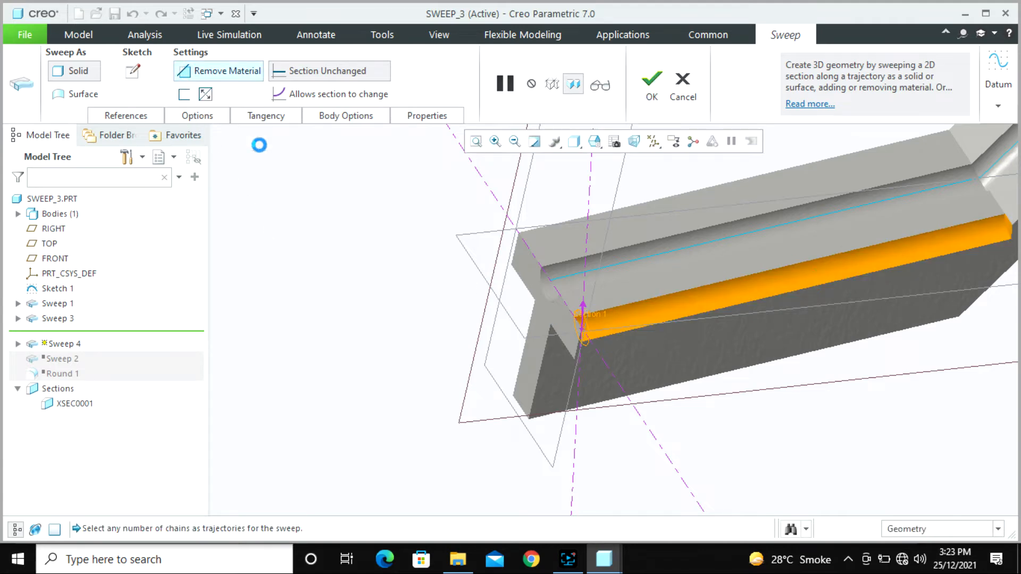
{"action": "scroll", "coordinate": [264, 298], "scroll_direction": "up", "scroll_amount": 2}
{"action": "scroll", "coordinate": [894, 265], "scroll_direction": "down", "scroll_amount": 2}
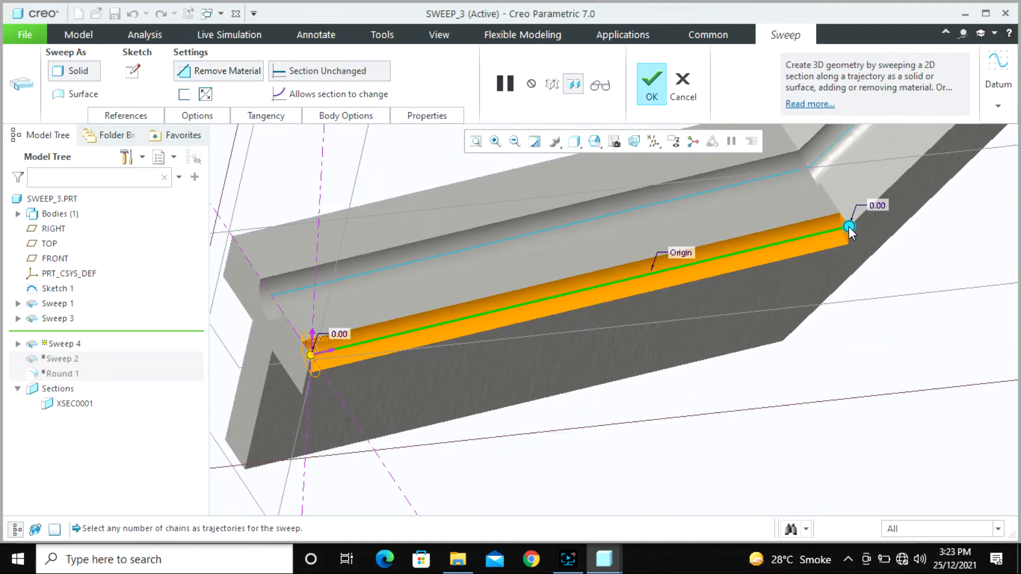
{"action": "left_click_drag", "start_coordinate": [848, 228], "coordinate": [807, 239]}
{"action": "middle_click", "coordinate": [492, 354]}
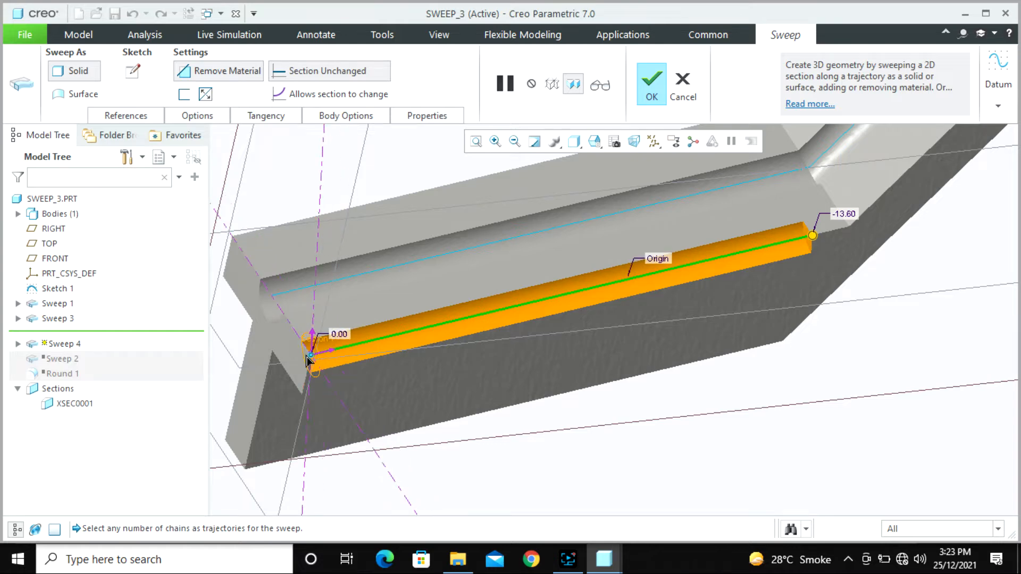
Step: Examine the circular cut preview at both the shortened end and the start end of the trajectory
{"action": "middle_click_drag", "start_coordinate": [358, 377], "coordinate": [326, 377]}
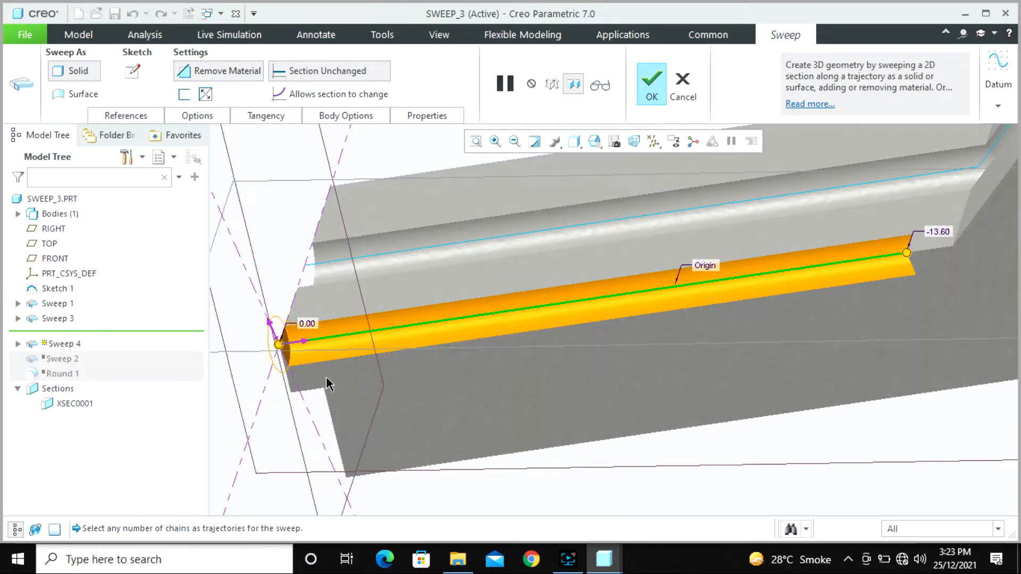
{"action": "scroll", "coordinate": [326, 378], "scroll_direction": "up", "scroll_amount": 3}
{"action": "scroll", "coordinate": [672, 301], "scroll_direction": "down", "scroll_amount": 4}
{"action": "middle_click_drag", "start_coordinate": [670, 300], "coordinate": [696, 302]}
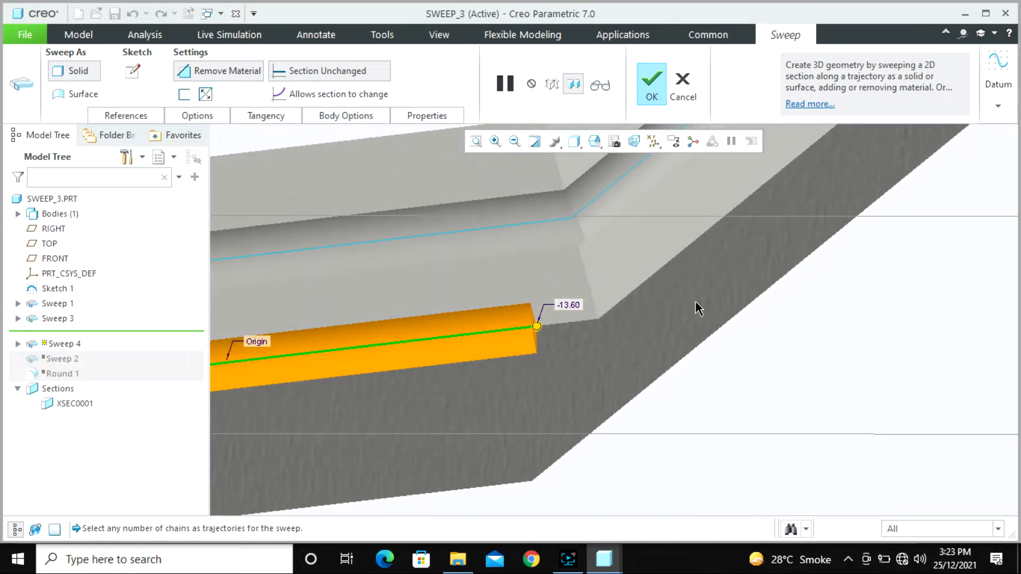
{"action": "scroll", "coordinate": [697, 308], "scroll_direction": "up", "scroll_amount": 4}
{"action": "scroll", "coordinate": [473, 374], "scroll_direction": "down", "scroll_amount": 6}
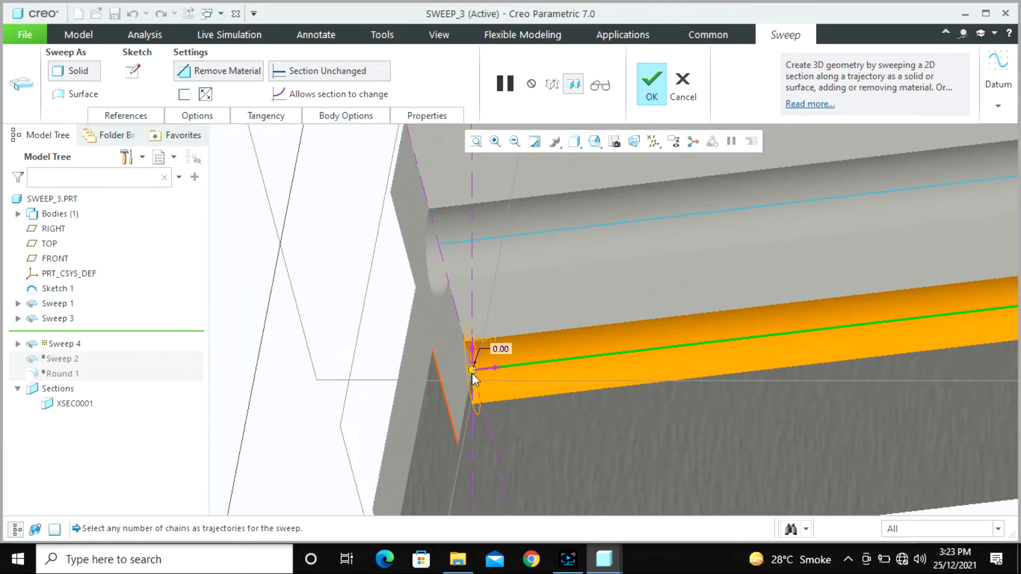
{"action": "mouse_move", "coordinate": [473, 378]}
{"action": "middle_mouse_down"}
{"action": "mouse_move", "coordinate": [451, 383]}
{"action": "mouse_move", "coordinate": [479, 388]}
{"action": "middle_mouse_up"}
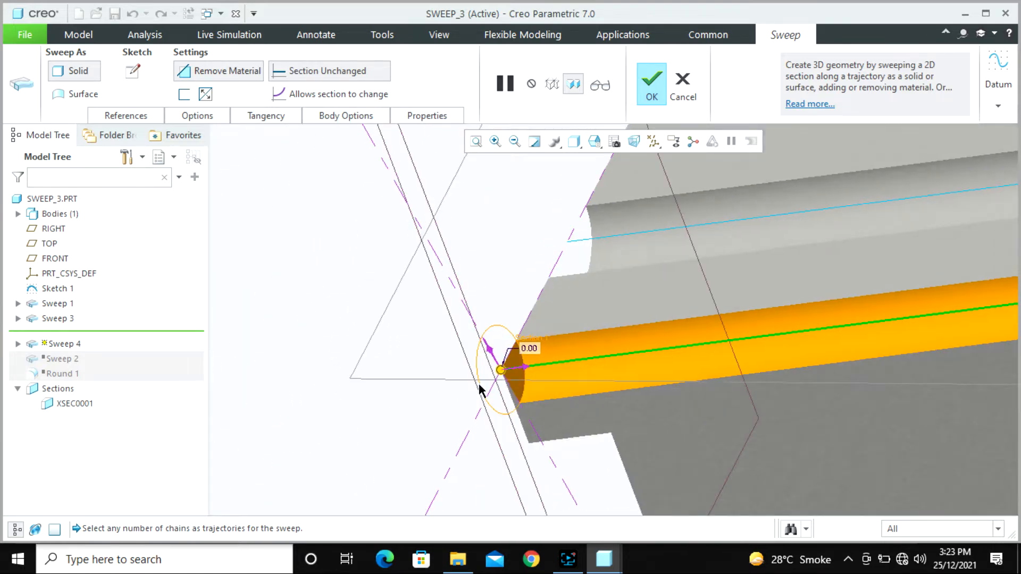
Step: Try a value of -2 for the trajectory end at the start of the circular cut
{"action": "left_click", "coordinate": [198, 117]}
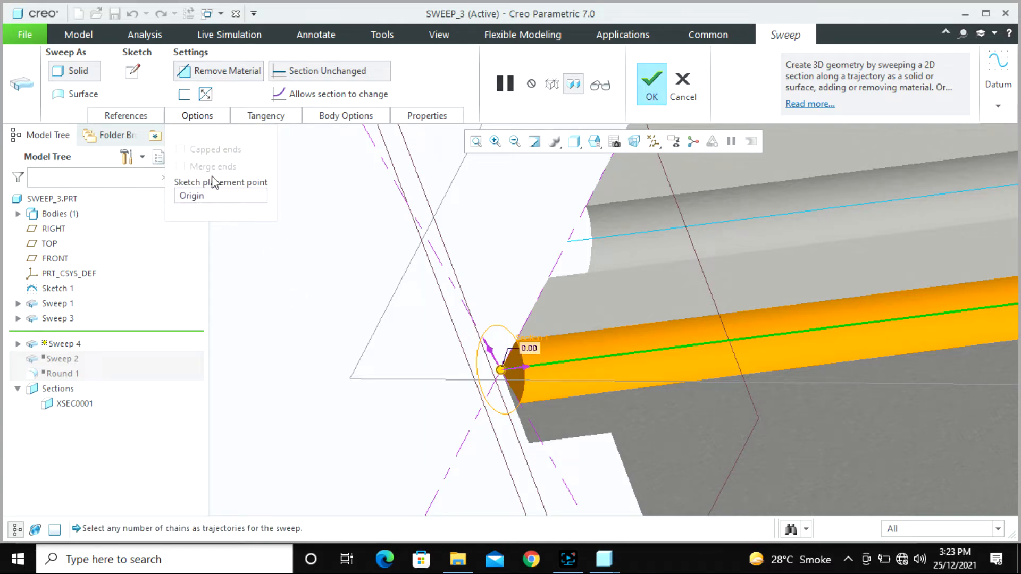
{"action": "scroll", "coordinate": [394, 213], "scroll_direction": "up", "scroll_amount": 3}
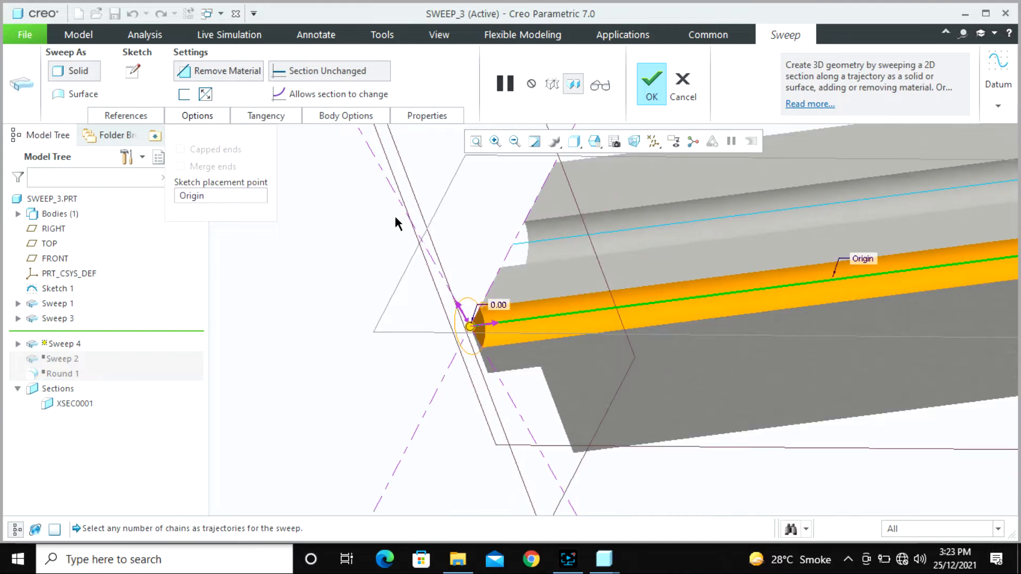
{"action": "middle_click_drag", "start_coordinate": [464, 314], "coordinate": [511, 294]}
{"action": "left_click", "coordinate": [499, 286]}
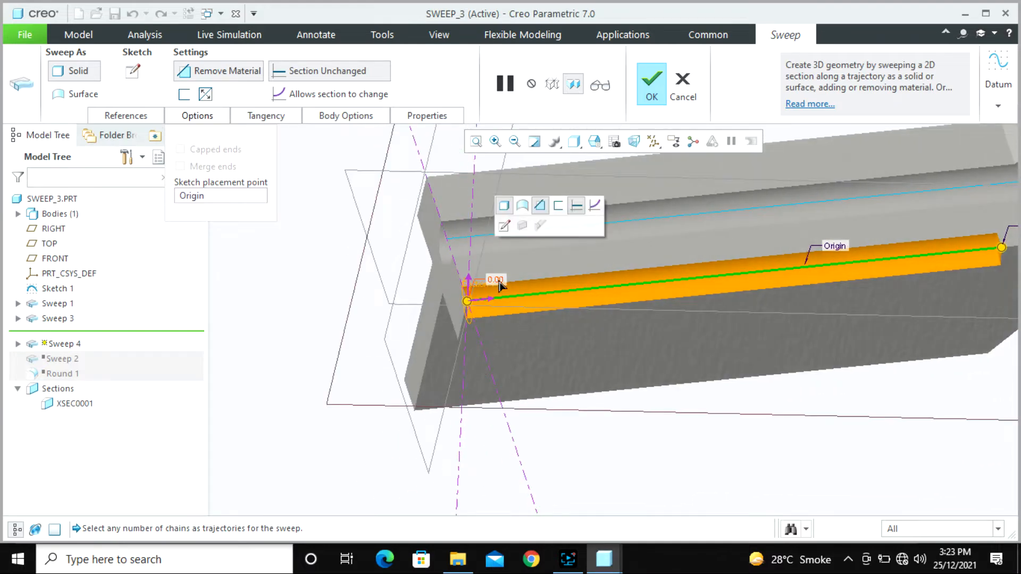
{"action": "type", "text": "-2"}
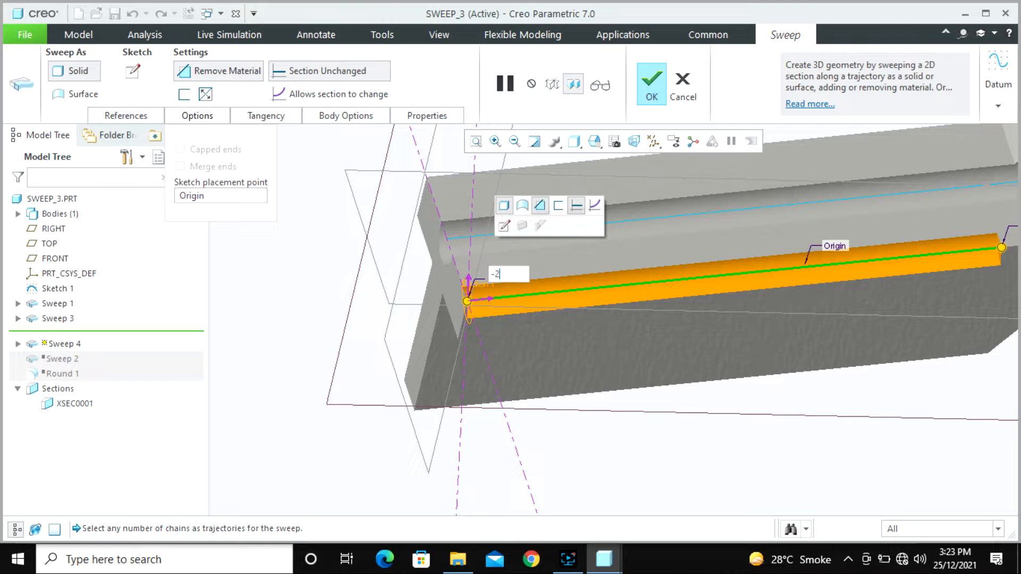
{"action": "key", "text": "Return"}
{"action": "scroll", "coordinate": [500, 287], "scroll_direction": "down", "scroll_amount": 3}
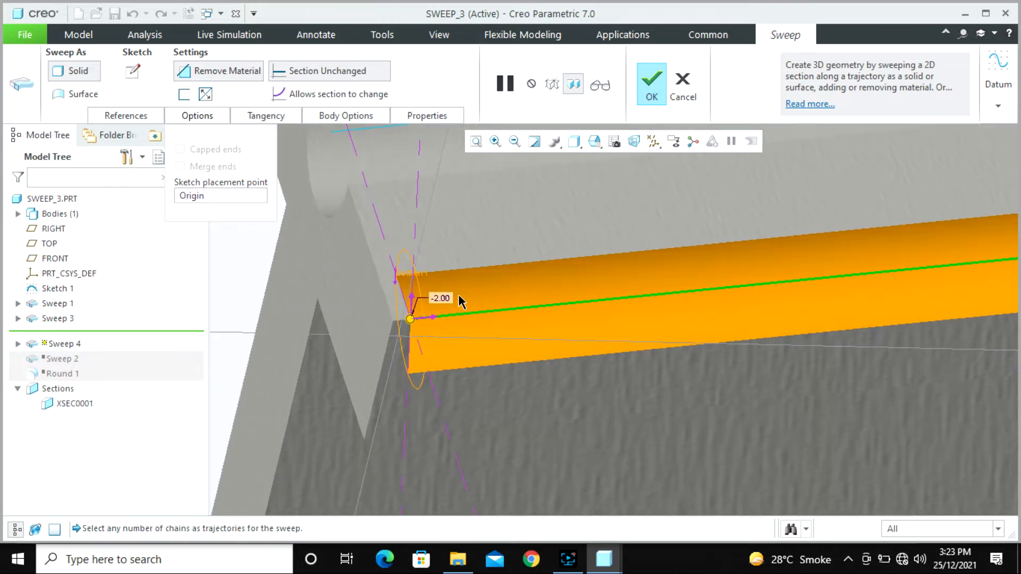
Step: Extend the circular cut's trajectory by 2 at its start end
{"action": "type", "text": "2"}
{"action": "key", "text": "Return"}
{"action": "scroll", "coordinate": [444, 306], "scroll_direction": "up", "scroll_amount": 2}
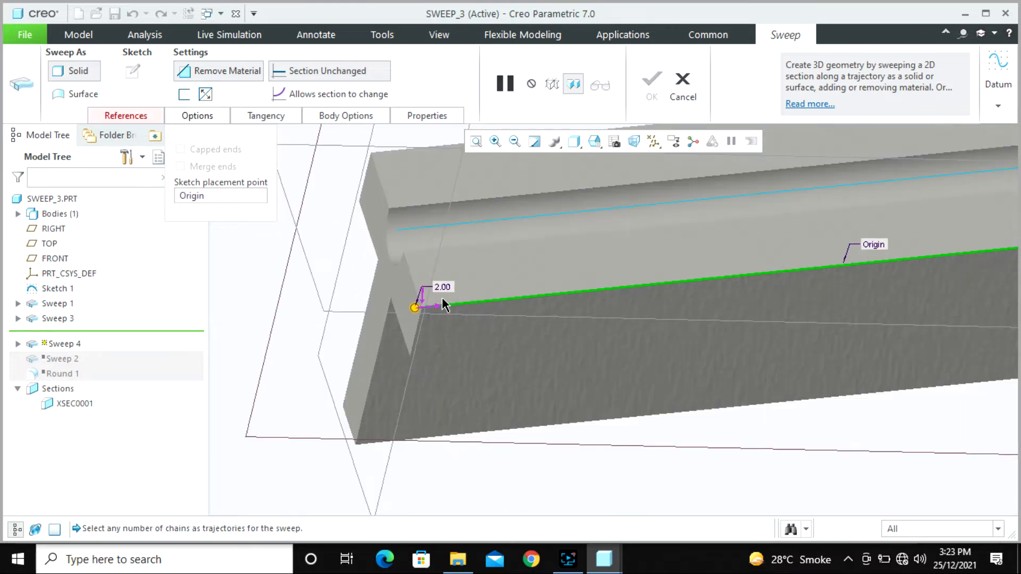
Step: Use the short flange edge of Sweep 1 beside the trajectory start as the X direction reference at start
{"action": "left_click", "coordinate": [134, 120]}
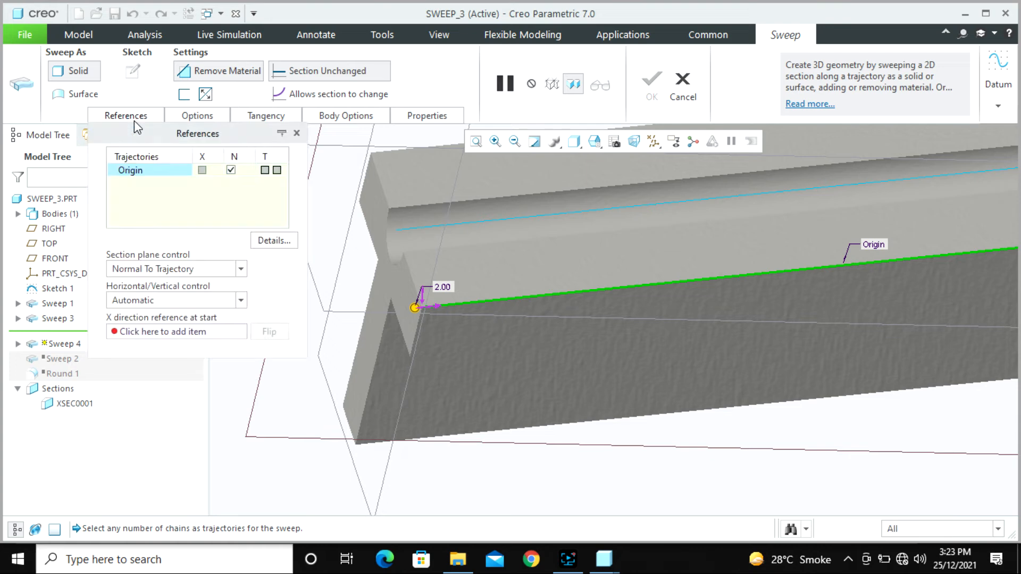
{"action": "left_click", "coordinate": [166, 332]}
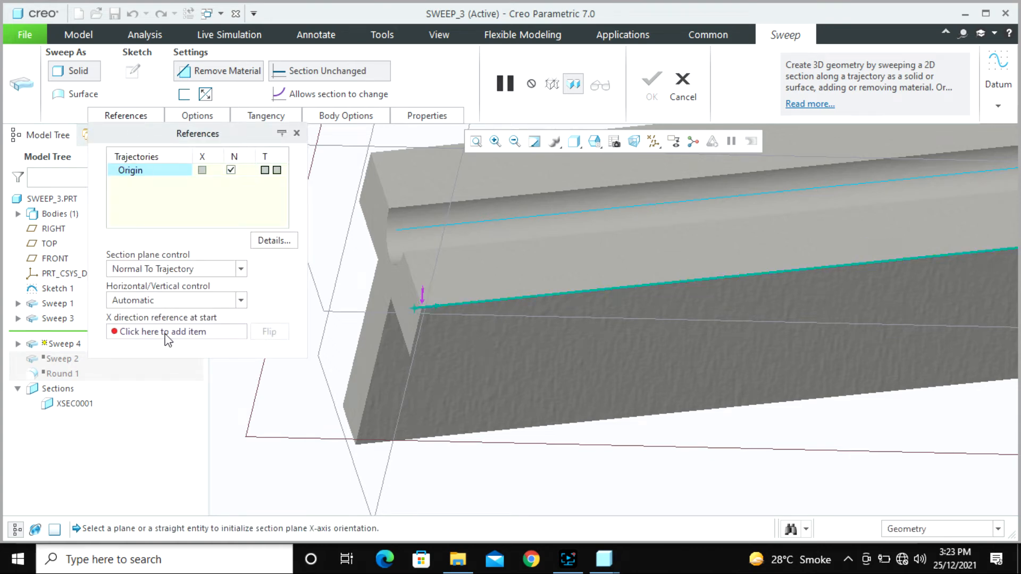
{"action": "left_click", "coordinate": [413, 324]}
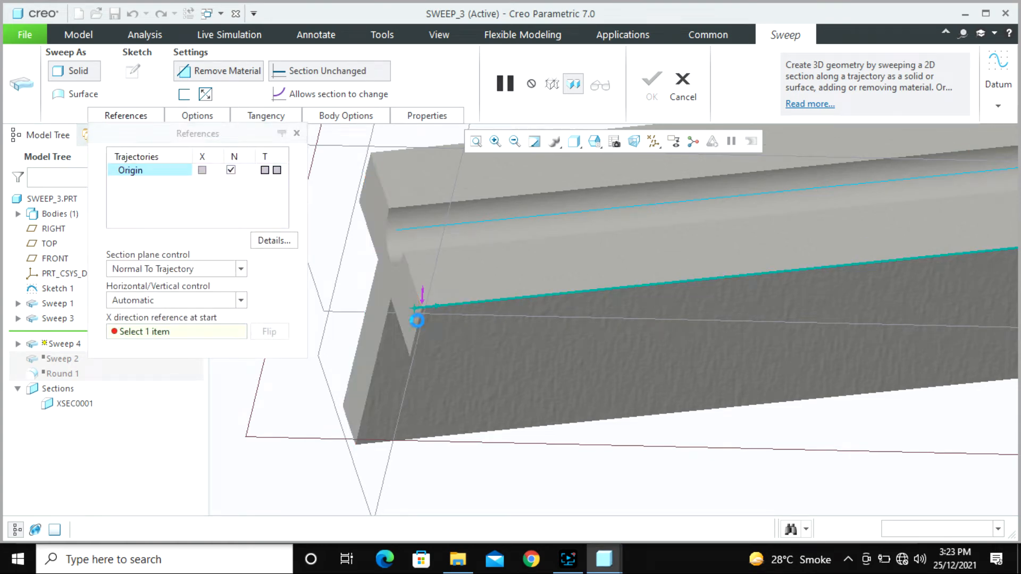
{"action": "middle_click_drag", "start_coordinate": [413, 325], "coordinate": [409, 355]}
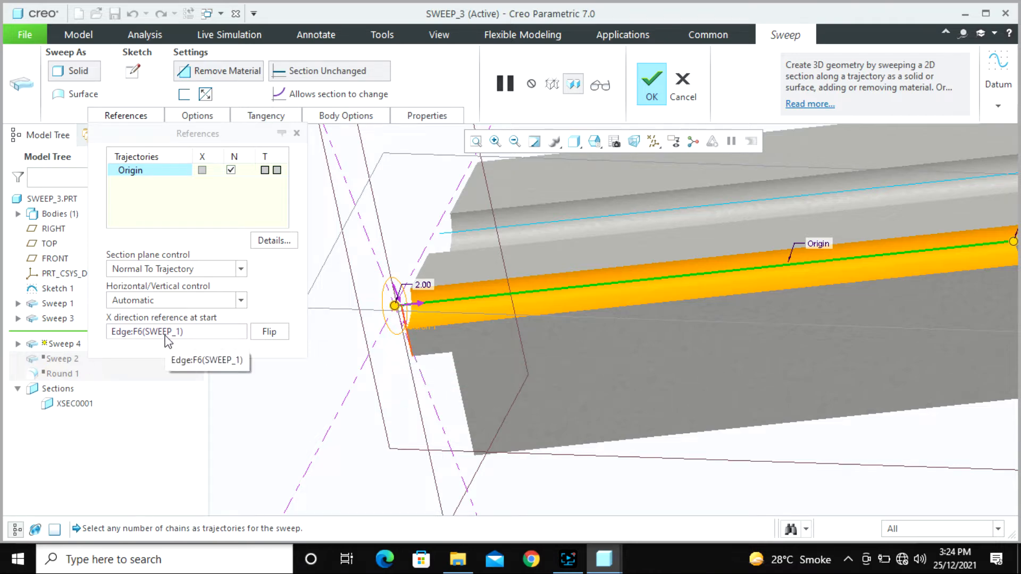
Step: Check the extended circular cut at the profile's start end and complete the sweep
{"action": "middle_click_drag", "start_coordinate": [447, 355], "coordinate": [523, 382]}
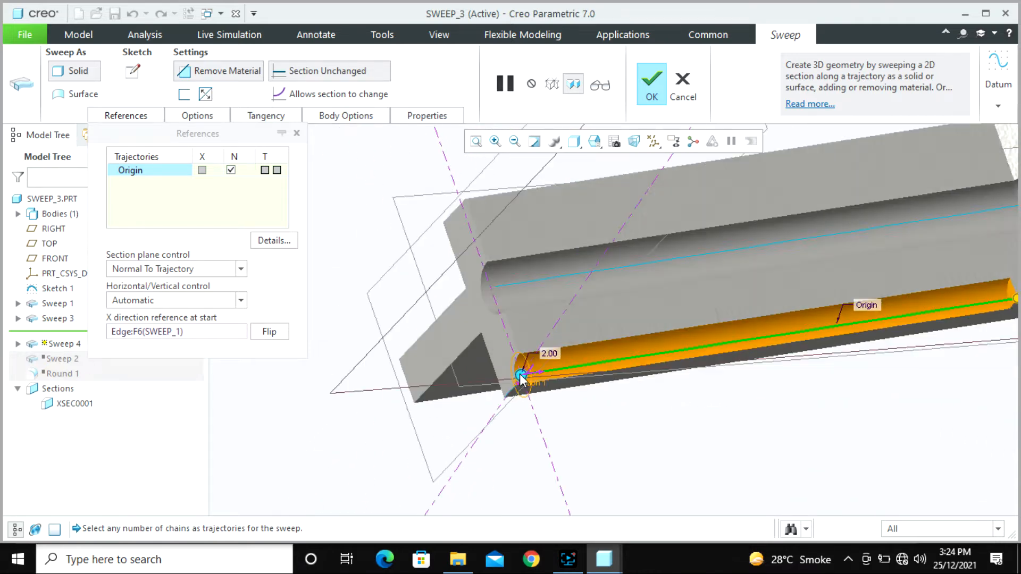
{"action": "scroll", "coordinate": [519, 375], "scroll_direction": "down", "scroll_amount": 4}
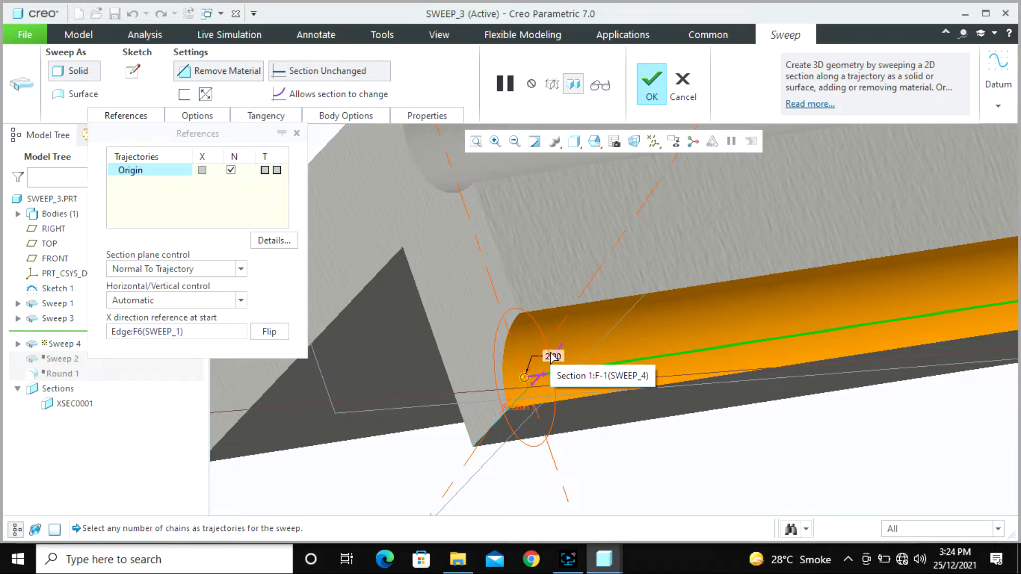
{"action": "scroll", "coordinate": [550, 352], "scroll_direction": "up", "scroll_amount": 5}
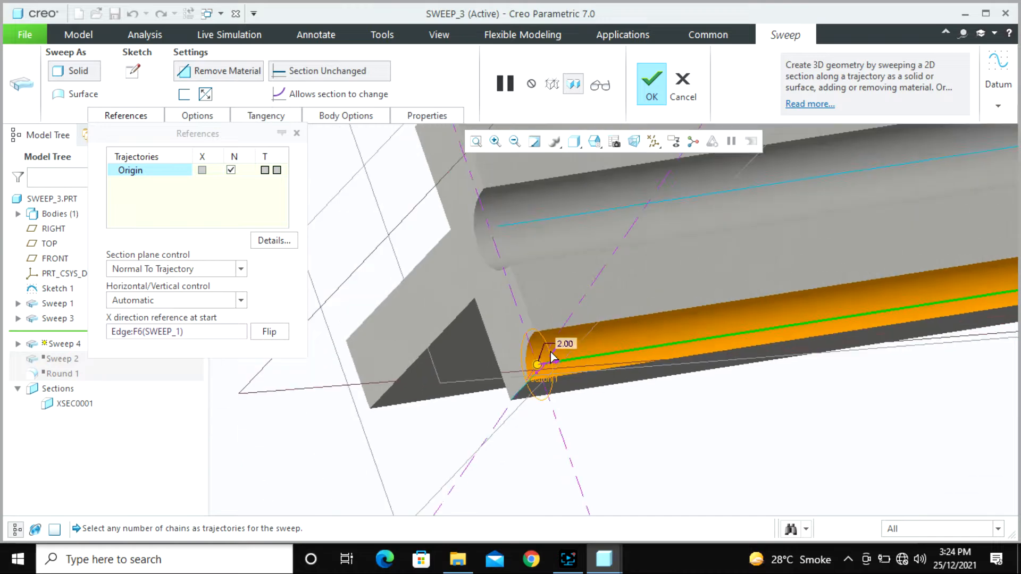
{"action": "middle_click", "coordinate": [551, 352]}
{"action": "scroll", "coordinate": [464, 341], "scroll_direction": "up", "scroll_amount": 4}
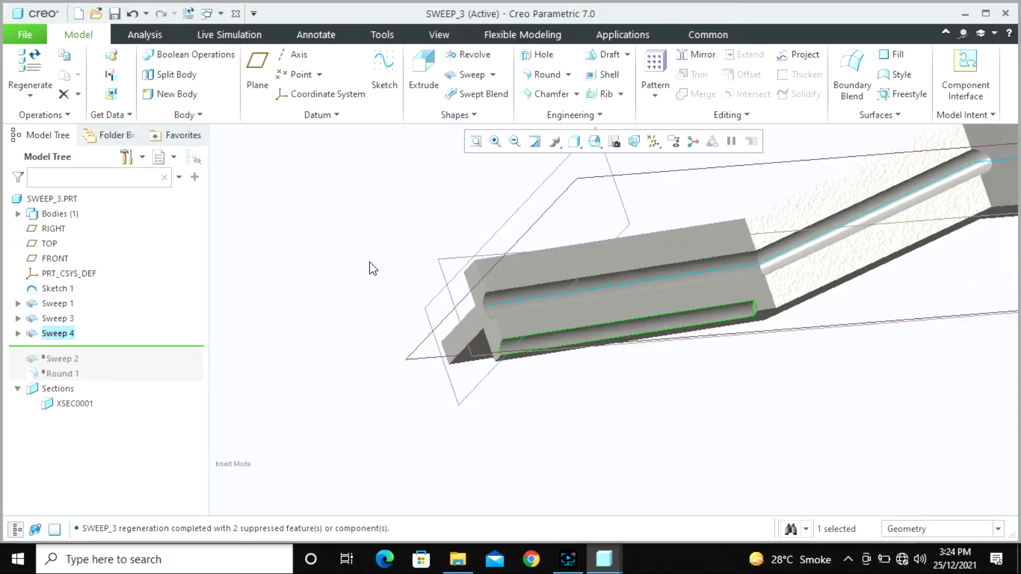
{"action": "left_click", "coordinate": [366, 249]}
{"action": "scroll", "coordinate": [340, 343], "scroll_direction": "down", "scroll_amount": 4}
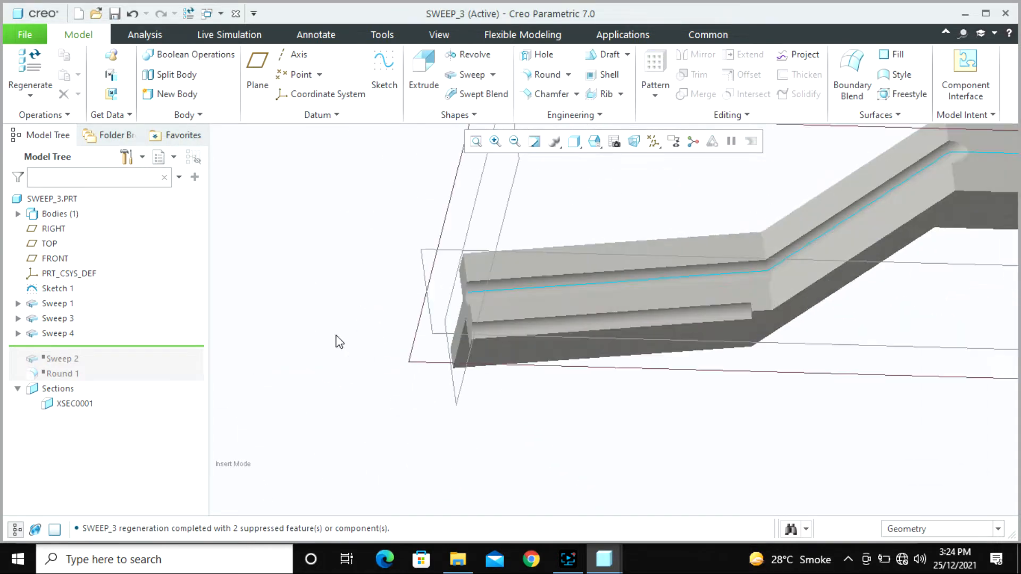
Step: Close the current part and browse to the D: folder Creo Lecture Plan > Pro-E Lecture > Basic > 9. Sweep for opening a file
{"action": "left_click", "coordinate": [234, 15]}
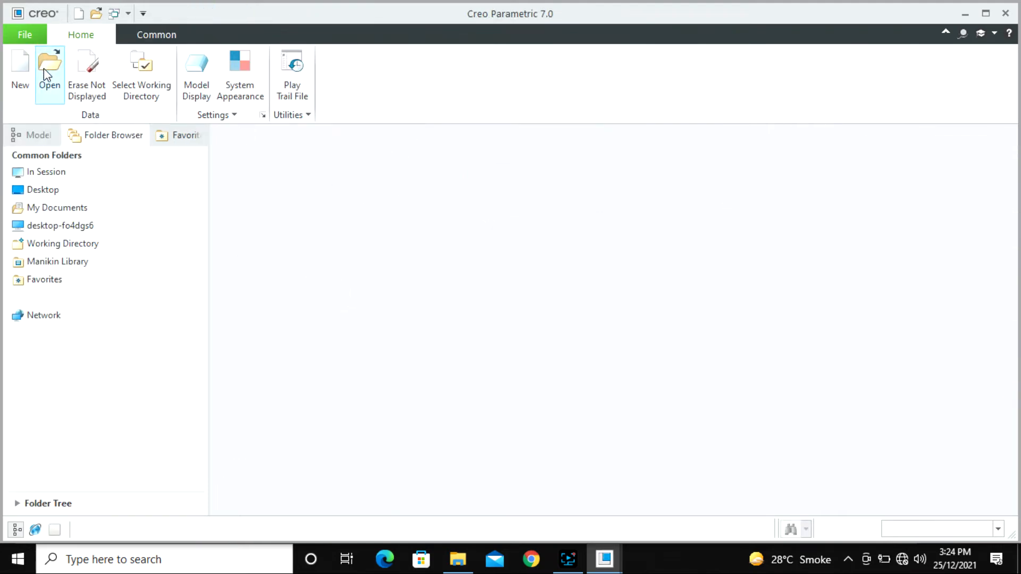
{"action": "left_click", "coordinate": [47, 69]}
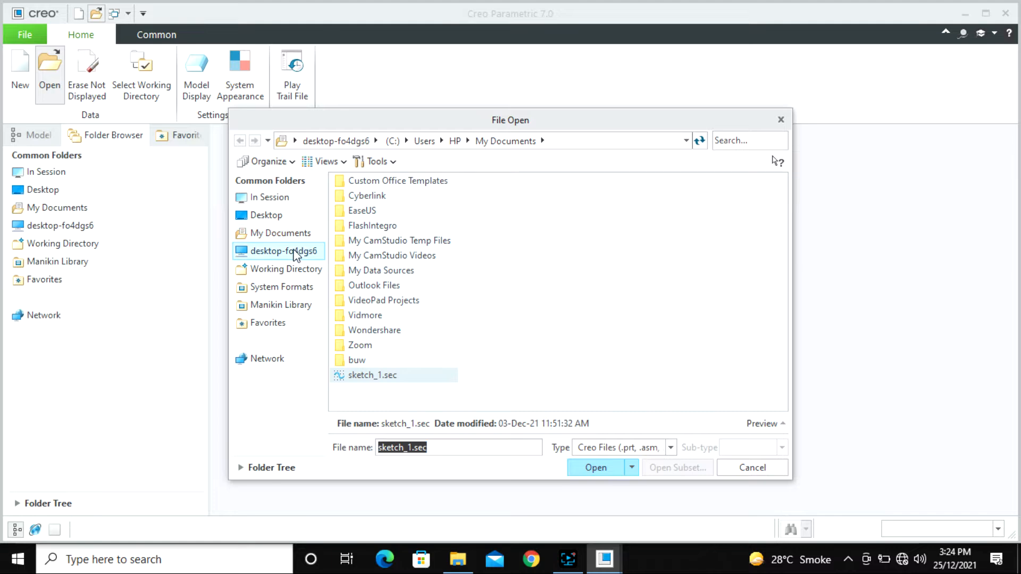
{"action": "left_click", "coordinate": [296, 255]}
{"action": "double_click", "coordinate": [361, 197]}
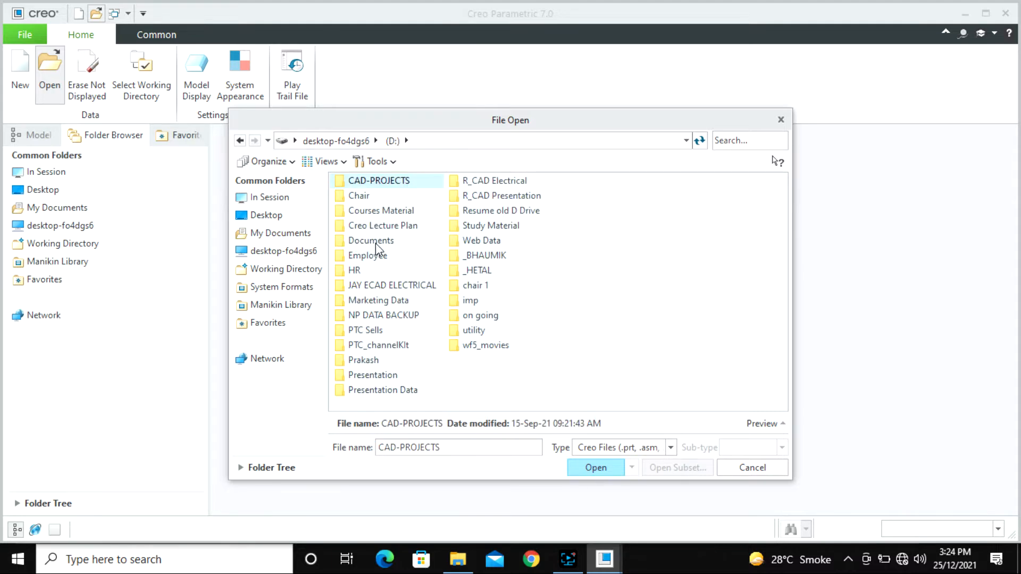
{"action": "double_click", "coordinate": [375, 225]}
{"action": "double_click", "coordinate": [367, 184]}
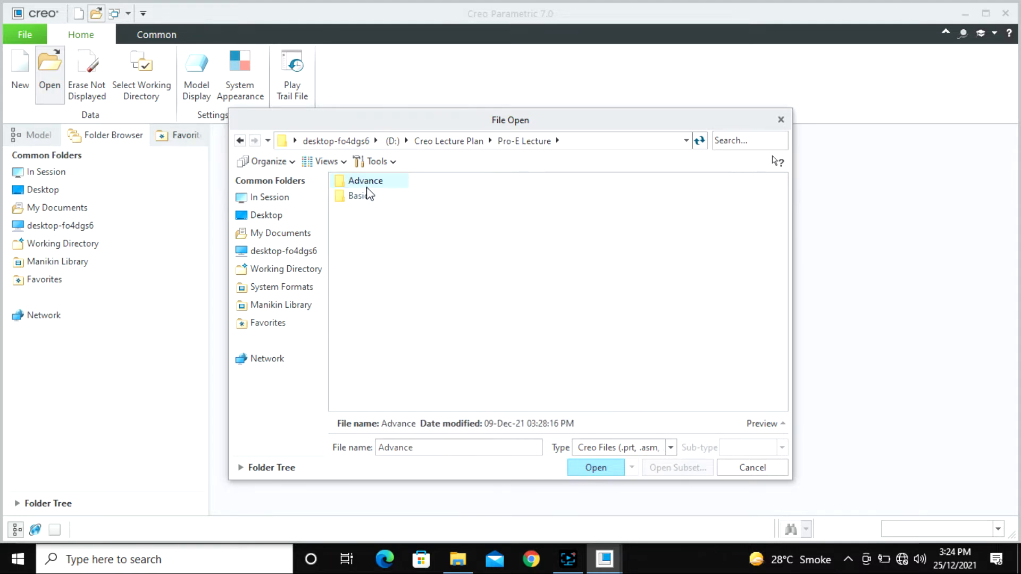
{"action": "double_click", "coordinate": [366, 195]}
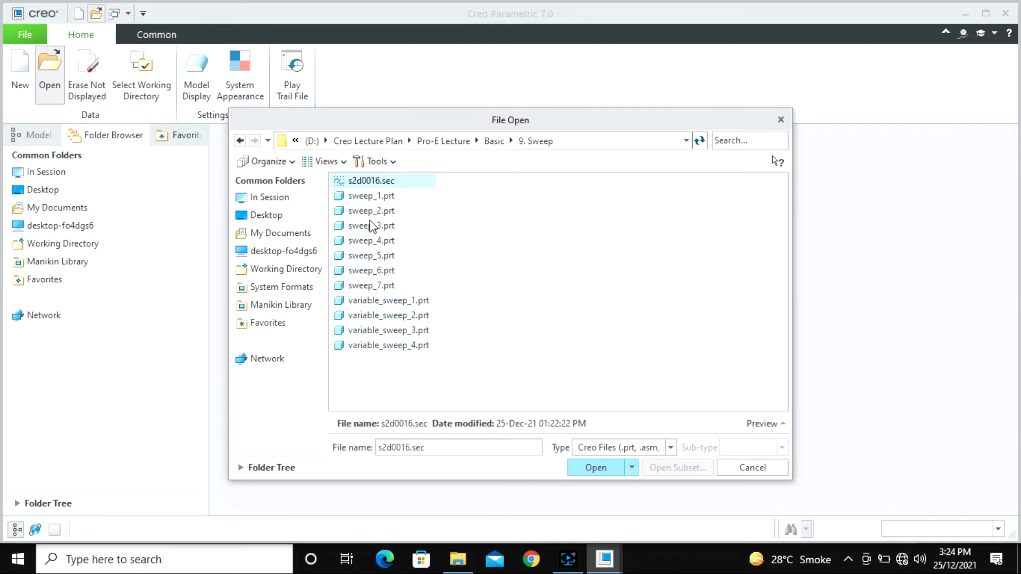
Step: Show the file preview, check sweep_4.prt and sweep_5.prt in it, and open sweep_5.prt
{"action": "left_click", "coordinate": [374, 212]}
{"action": "left_click", "coordinate": [380, 226]}
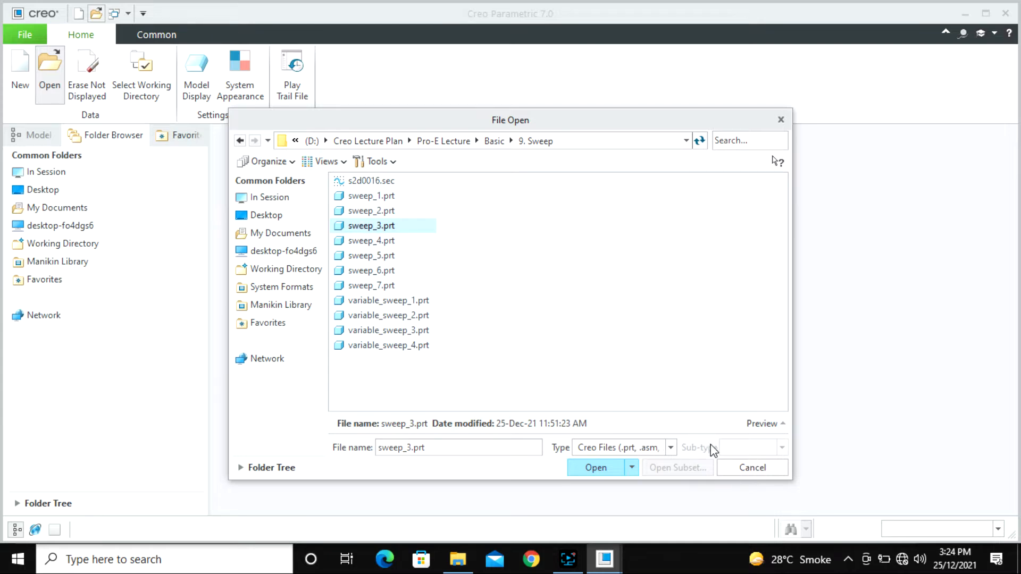
{"action": "left_click", "coordinate": [765, 423]}
{"action": "left_click", "coordinate": [382, 242]}
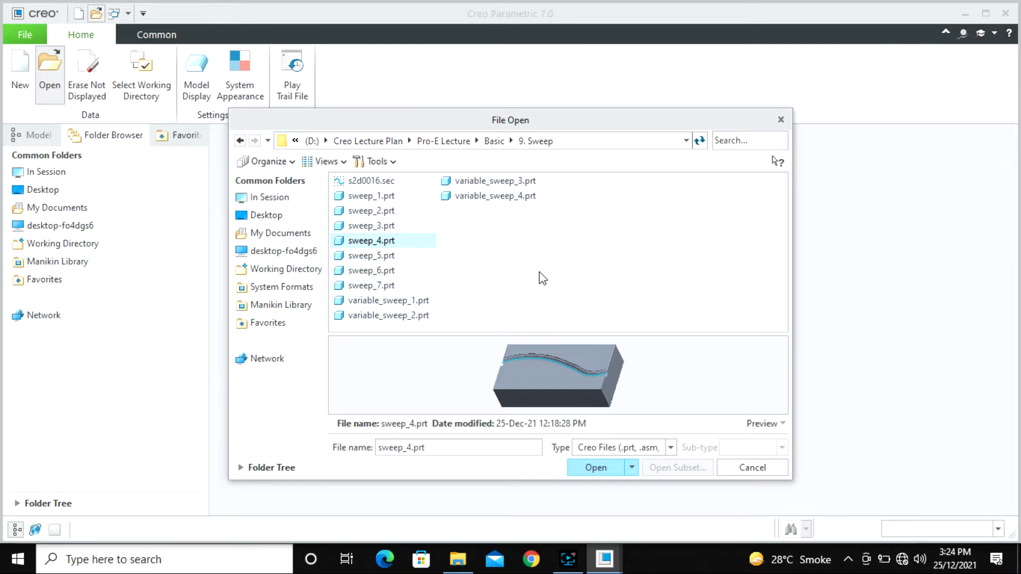
{"action": "scroll", "coordinate": [611, 392], "scroll_direction": "up", "scroll_amount": 4}
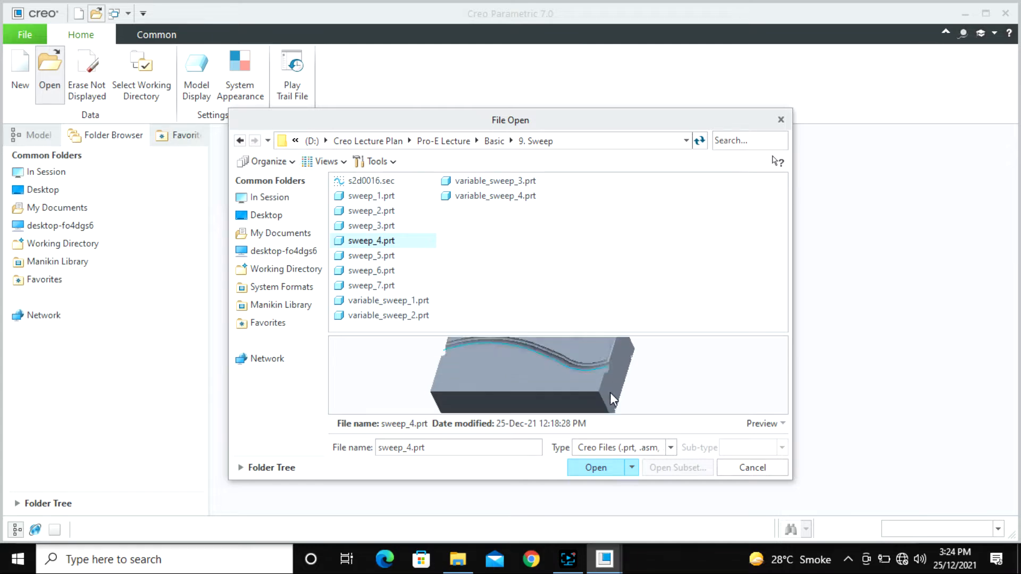
{"action": "left_click", "coordinate": [367, 256]}
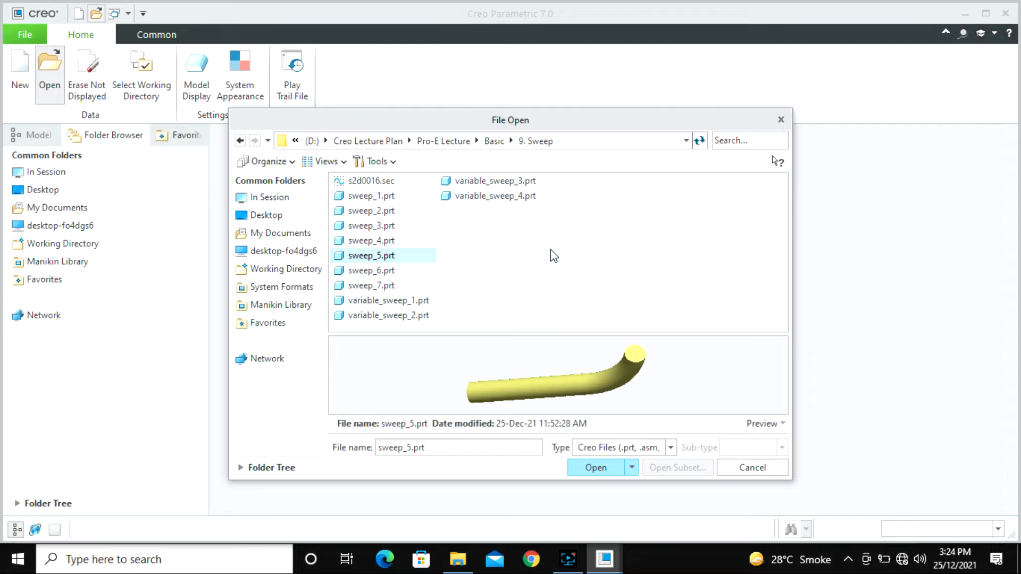
{"action": "key", "text": "Return"}
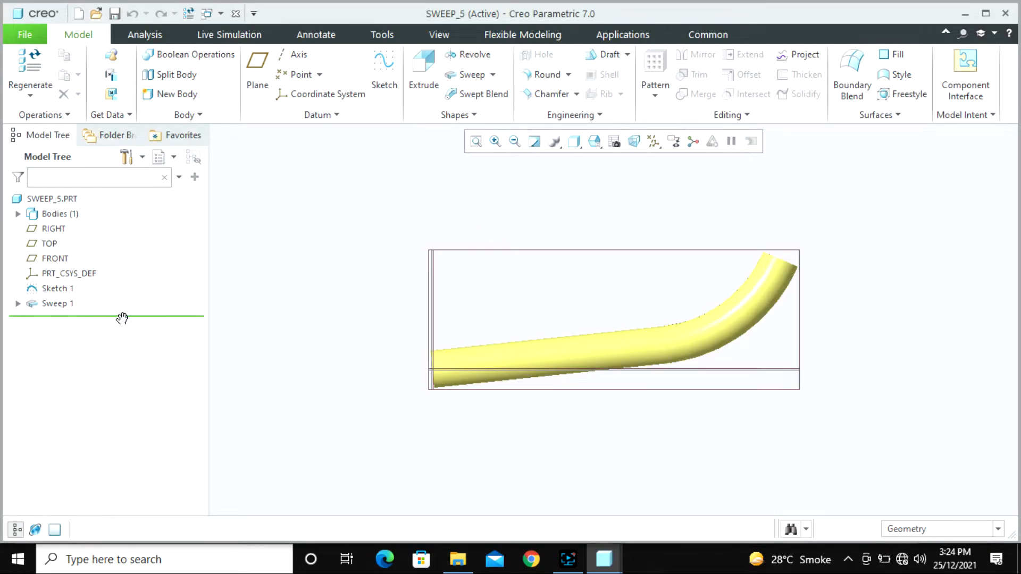
Step: Roll the model back to before Sweep 1 and start a surface sweep along the Sketch 1 curve
{"action": "left_click_drag", "start_coordinate": [122, 318], "coordinate": [142, 296]}
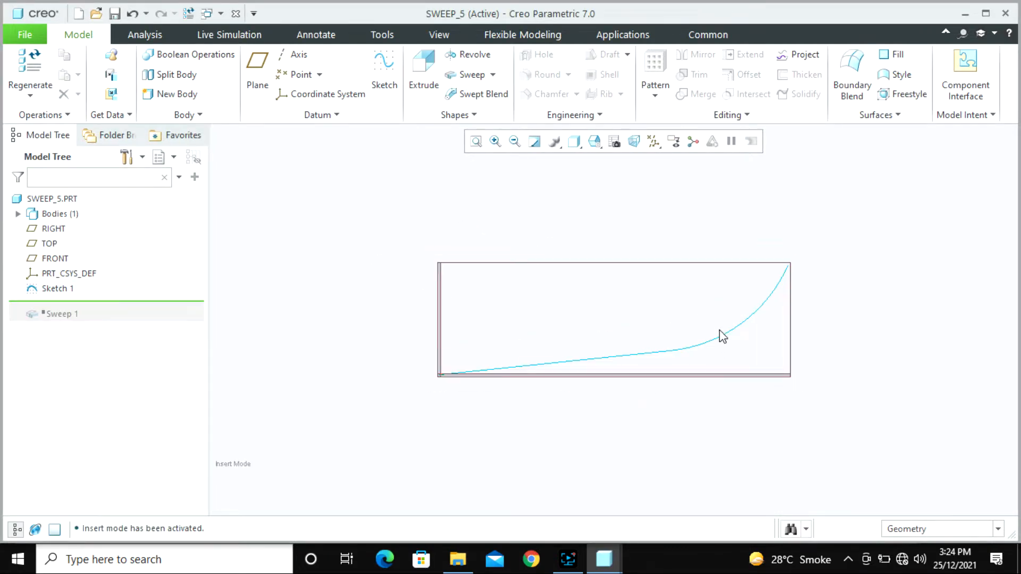
{"action": "left_click", "coordinate": [472, 74]}
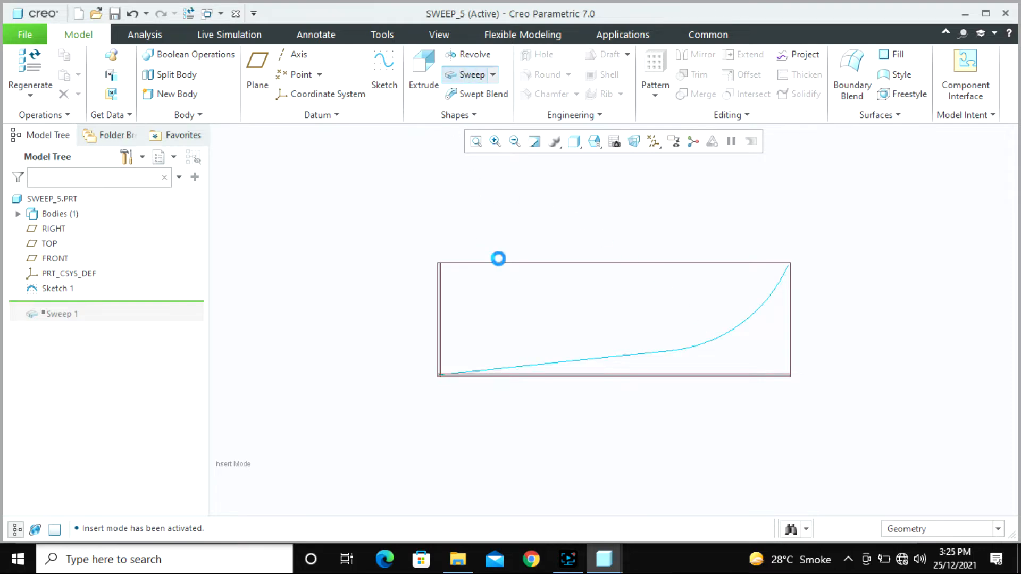
{"action": "left_click", "coordinate": [653, 356]}
{"action": "left_click", "coordinate": [85, 95]}
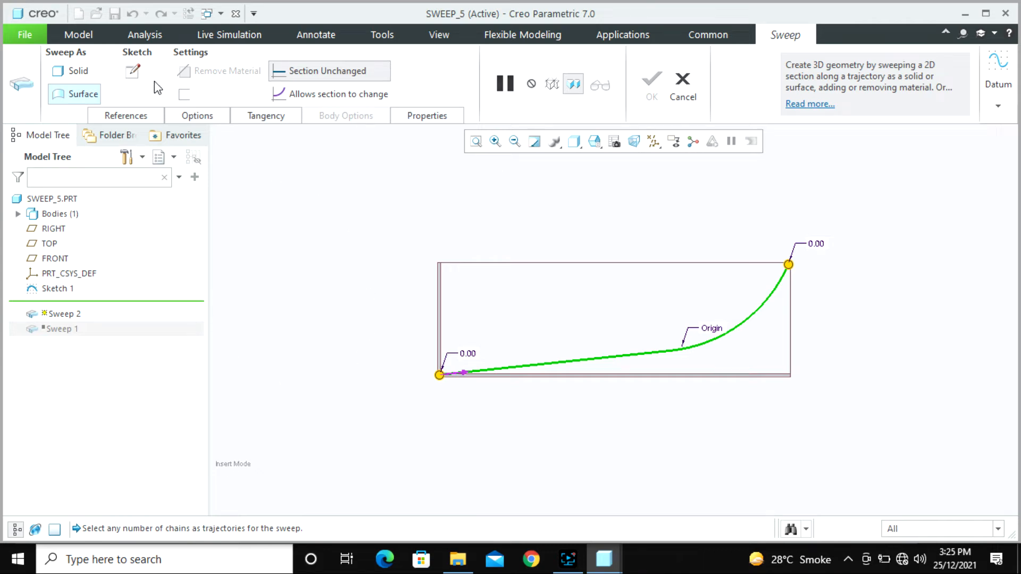
Step: Sketch a small circle centred on the trajectory's start point as the sweep section, using the sketch-plane view
{"action": "left_click", "coordinate": [133, 71]}
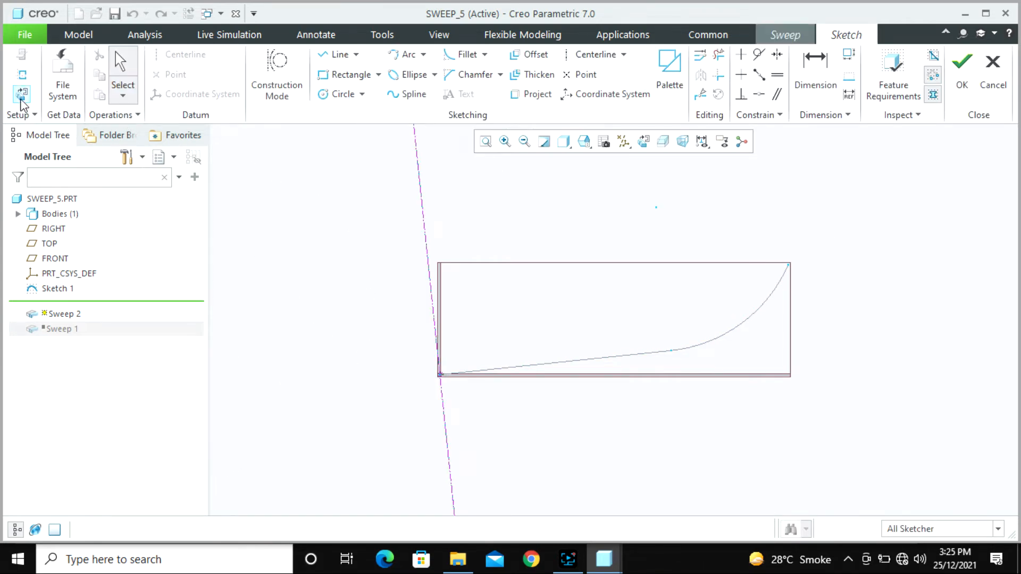
{"action": "left_click", "coordinate": [21, 98]}
{"action": "left_click", "coordinate": [337, 94]}
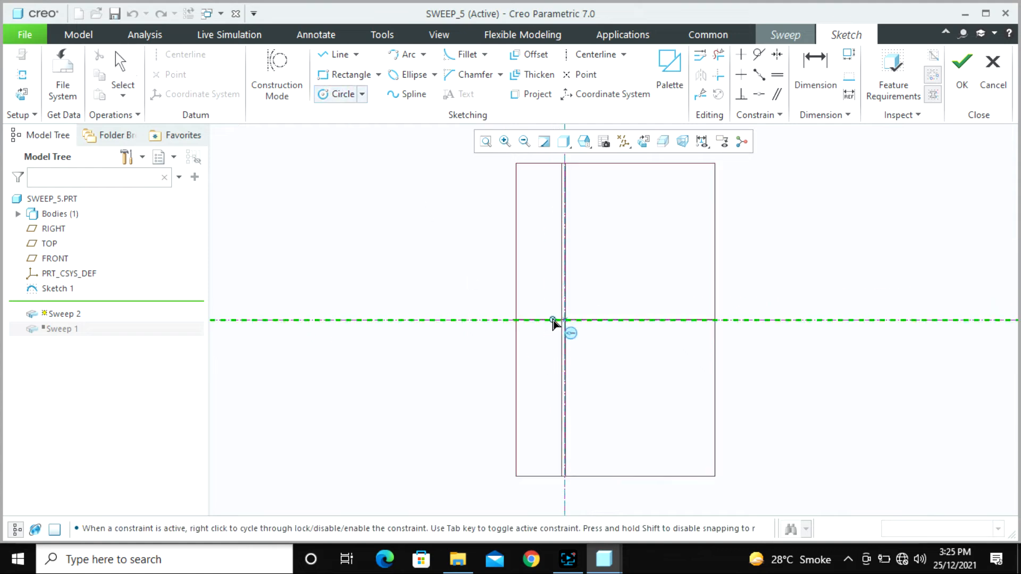
{"action": "left_click", "coordinate": [565, 319]}
{"action": "left_click", "coordinate": [572, 335]}
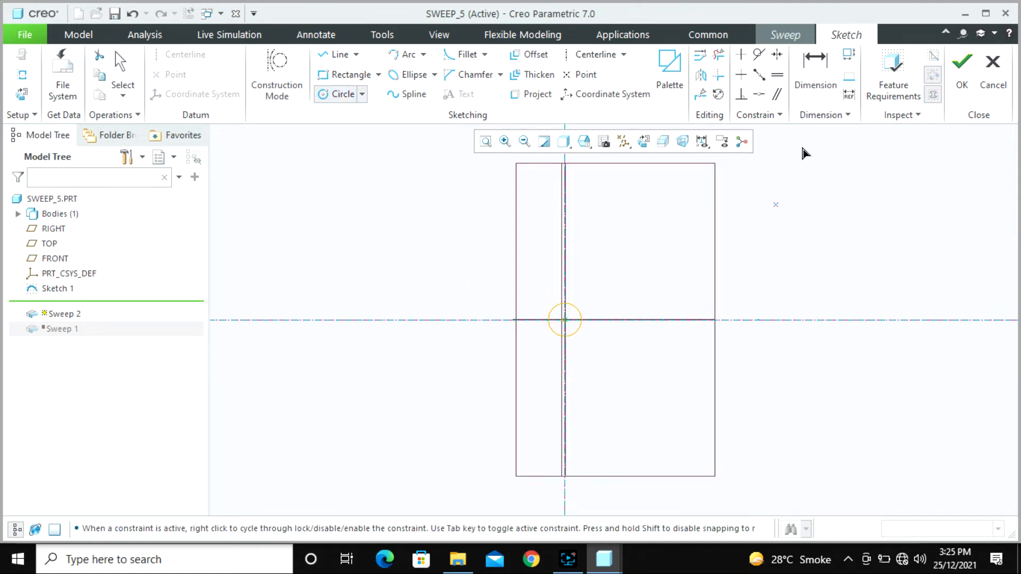
{"action": "left_click", "coordinate": [961, 72]}
Step: Examine the hollow surface sweep preview from its open start end and its trajectory reference settings
{"action": "mouse_move", "coordinate": [496, 313]}
{"action": "middle_mouse_down"}
{"action": "mouse_move", "coordinate": [599, 351]}
{"action": "mouse_move", "coordinate": [629, 402]}
{"action": "middle_mouse_up"}
{"action": "scroll", "coordinate": [384, 373], "scroll_direction": "down", "scroll_amount": 7}
{"action": "scroll", "coordinate": [576, 336], "scroll_direction": "up", "scroll_amount": 2}
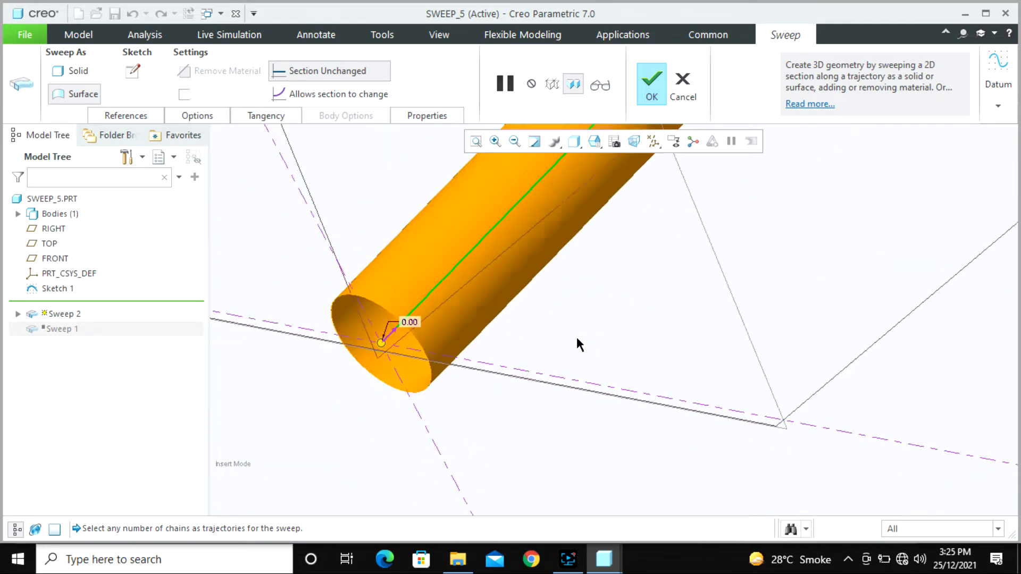
{"action": "middle_click_drag", "start_coordinate": [576, 336], "coordinate": [451, 328]}
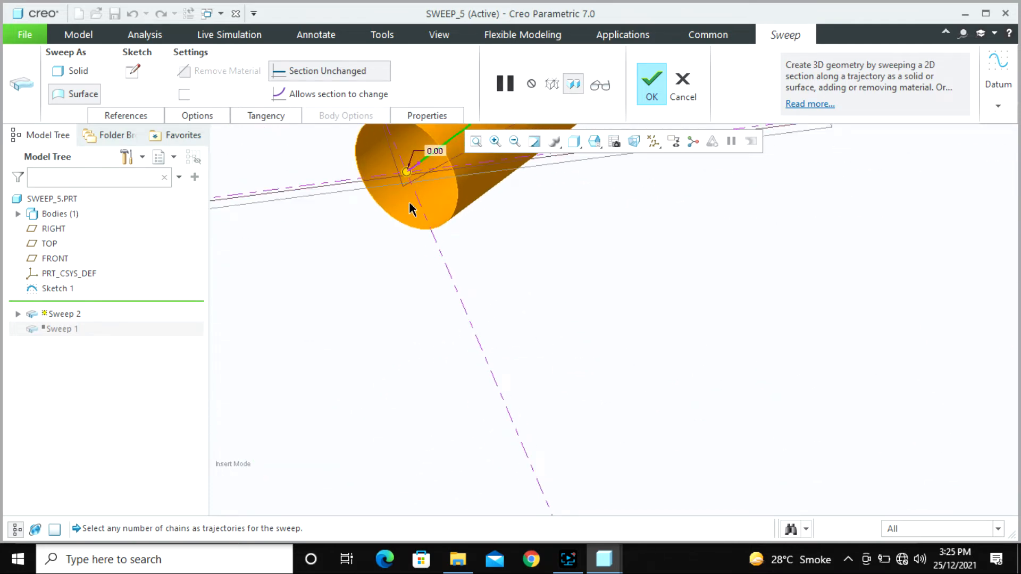
{"action": "middle_click_drag", "start_coordinate": [514, 365], "coordinate": [440, 369]}
{"action": "left_click", "coordinate": [146, 117]}
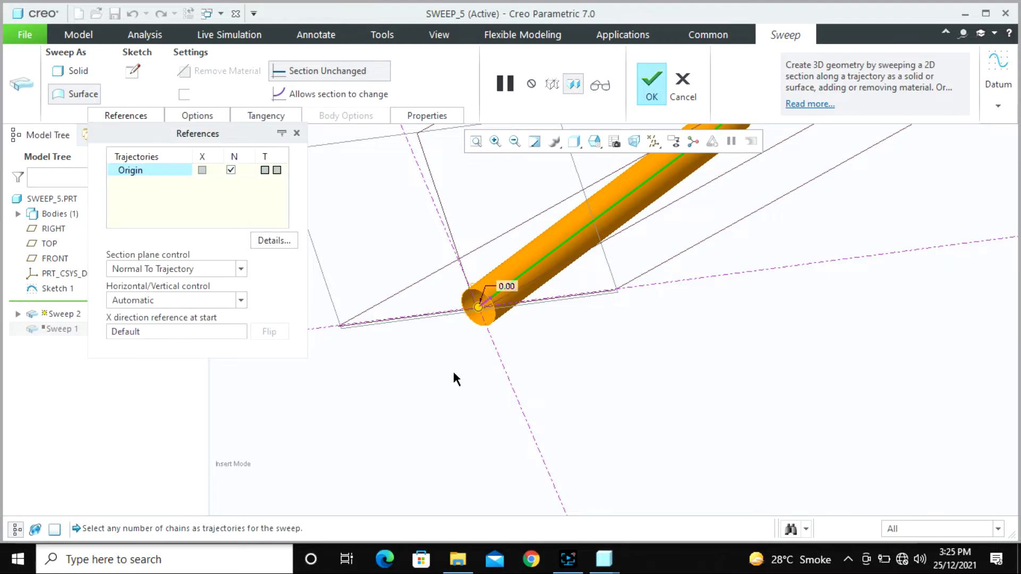
{"action": "middle_click_drag", "start_coordinate": [453, 374], "coordinate": [414, 390]}
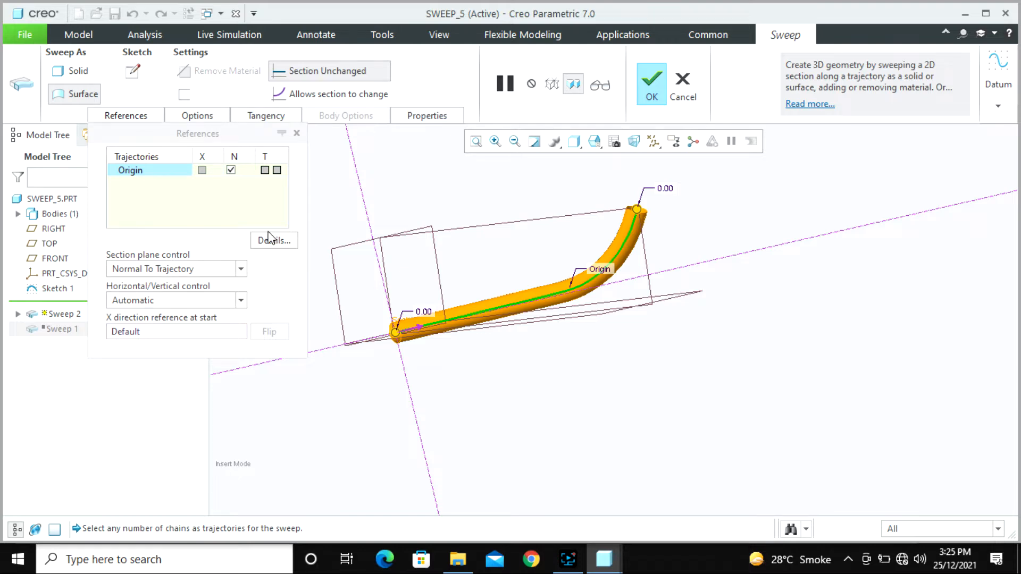
Step: Try capped ends on the surface sweep, examine the closed faces at both tube ends, and remove the caps again
{"action": "left_click", "coordinate": [206, 122]}
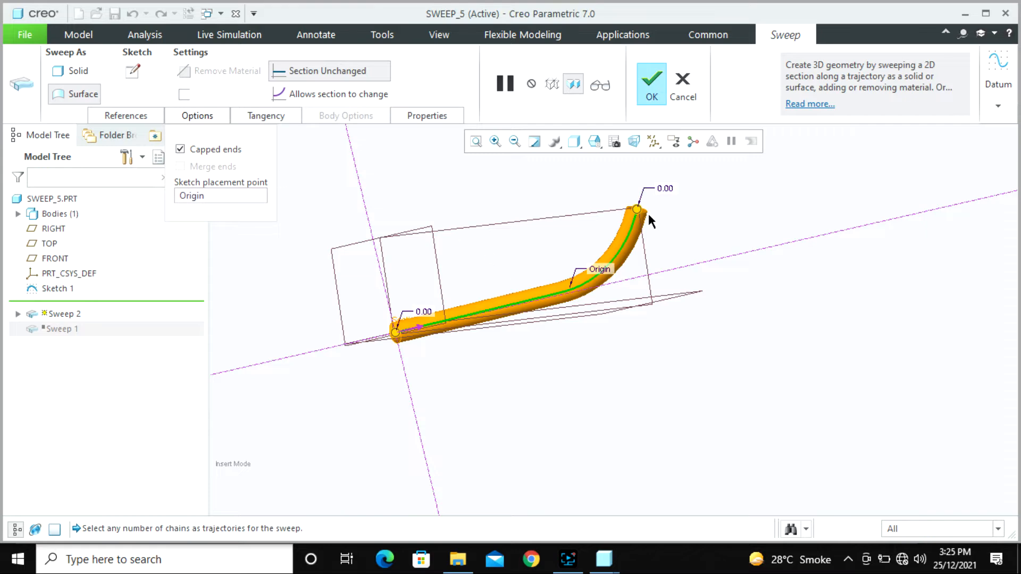
{"action": "scroll", "coordinate": [649, 220], "scroll_direction": "up", "scroll_amount": 10}
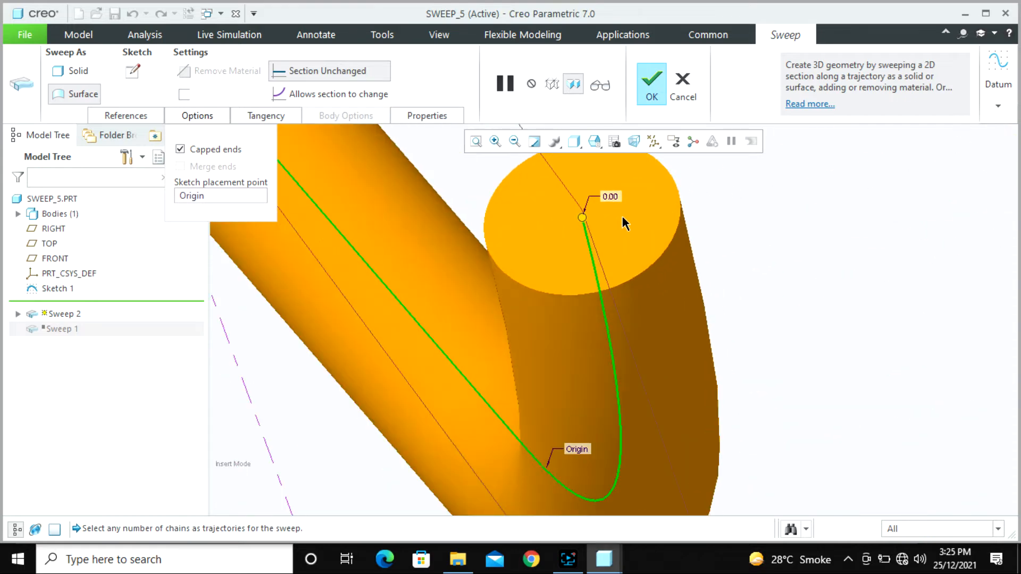
{"action": "scroll", "coordinate": [638, 285], "scroll_direction": "up", "scroll_amount": 5}
{"action": "middle_click_drag", "start_coordinate": [629, 306], "coordinate": [713, 239]}
{"action": "scroll", "coordinate": [715, 236], "scroll_direction": "up", "scroll_amount": 5}
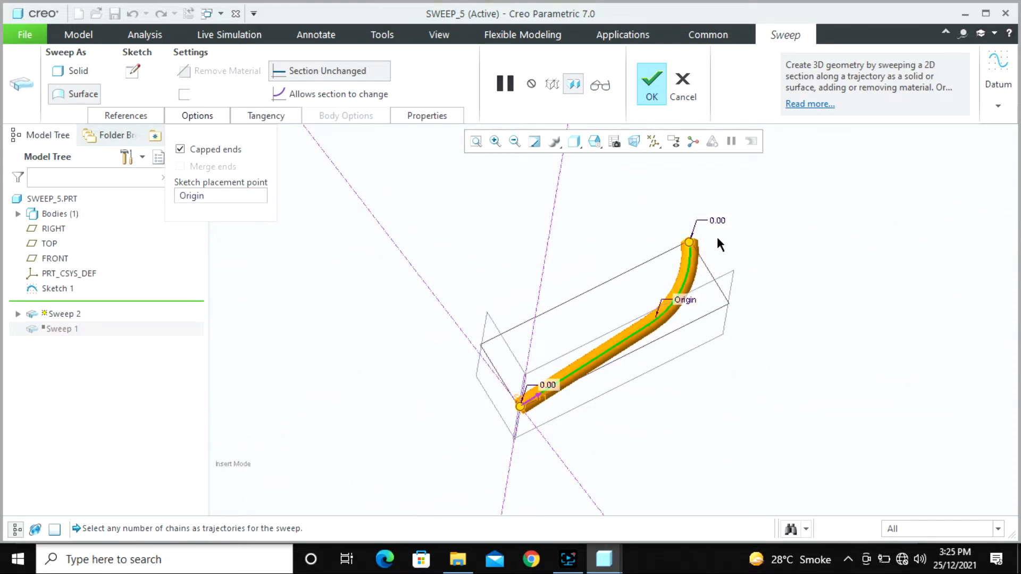
{"action": "scroll", "coordinate": [606, 340], "scroll_direction": "down", "scroll_amount": 4}
{"action": "scroll", "coordinate": [590, 352], "scroll_direction": "down", "scroll_amount": 5}
{"action": "scroll", "coordinate": [541, 375], "scroll_direction": "up", "scroll_amount": 5}
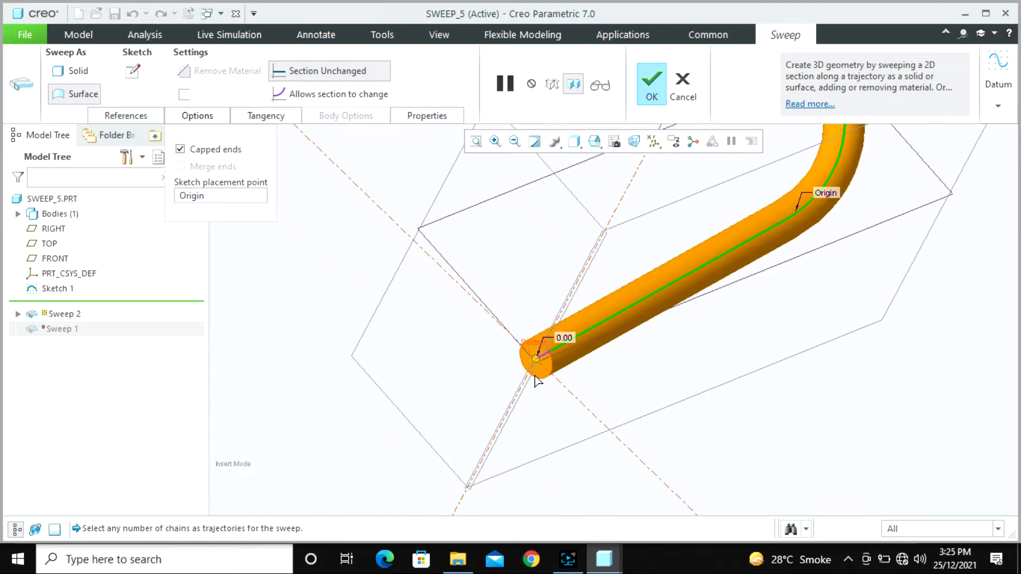
{"action": "scroll", "coordinate": [528, 343], "scroll_direction": "up", "scroll_amount": 3}
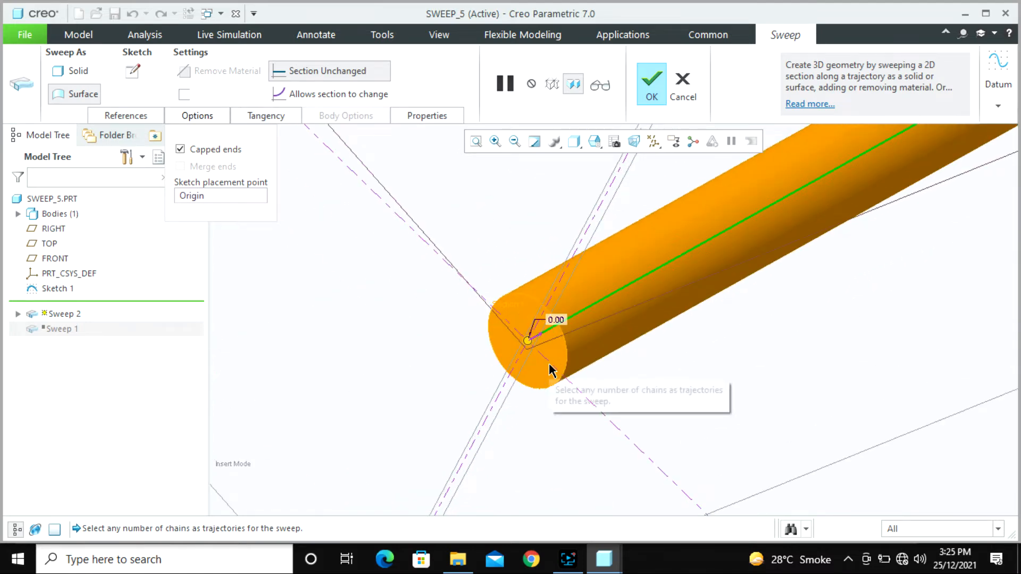
{"action": "left_click", "coordinate": [202, 149]}
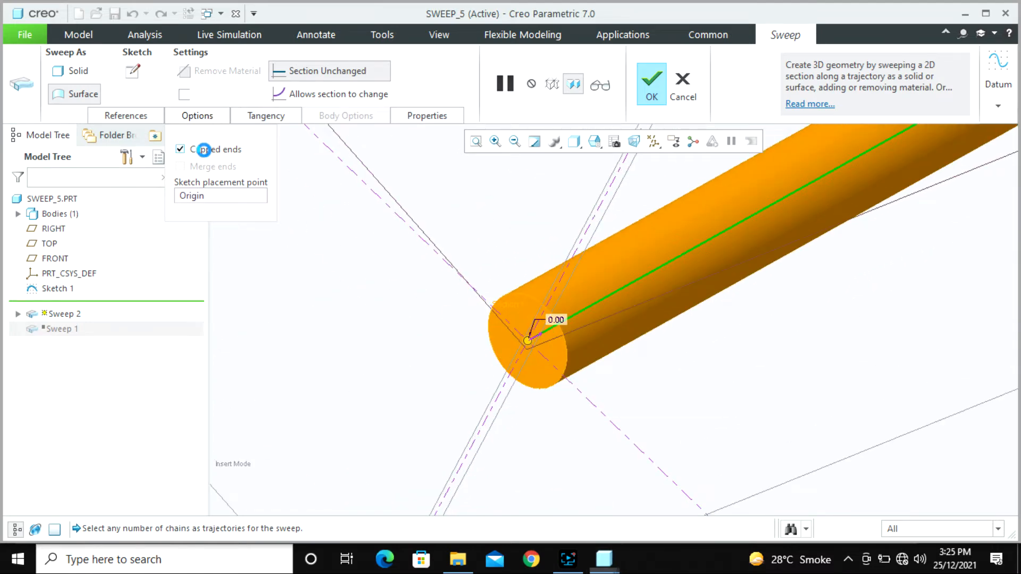
Step: Switch the sweep from surface to a thin-walled solid and set its wall thickness to 5
{"action": "left_click", "coordinate": [178, 97]}
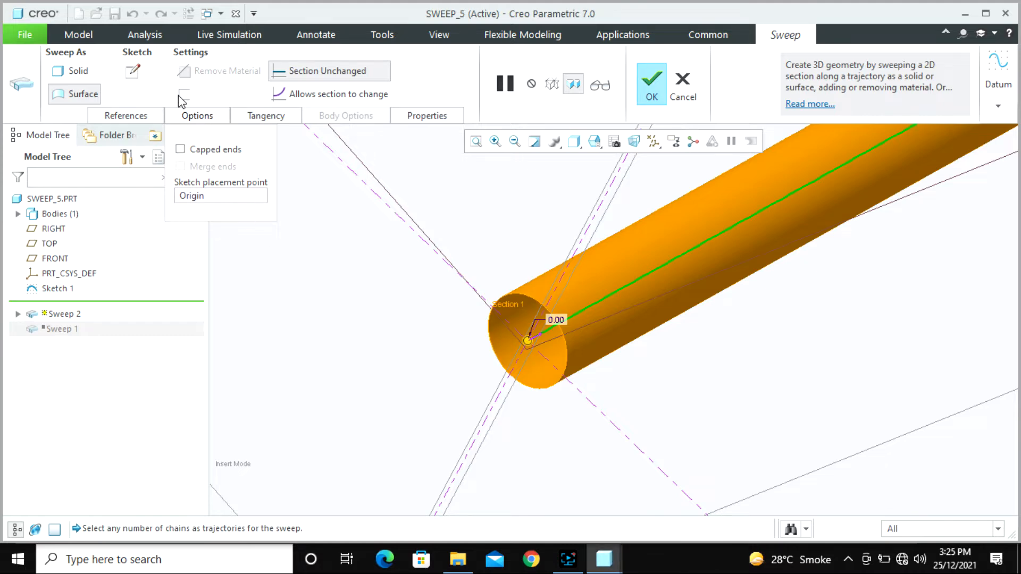
{"action": "left_click", "coordinate": [278, 275]}
{"action": "left_click", "coordinate": [78, 72]}
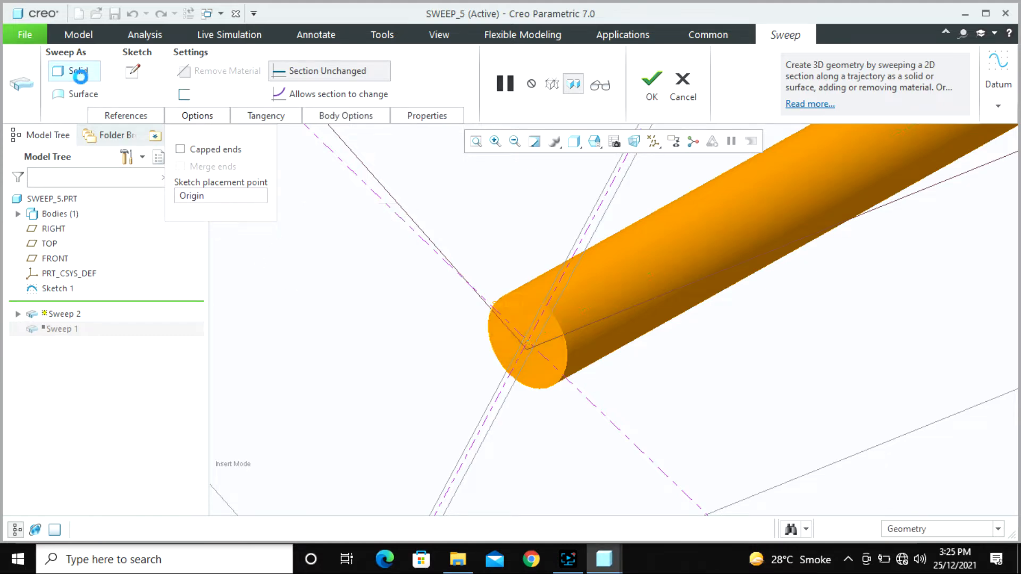
{"action": "left_click", "coordinate": [184, 96]}
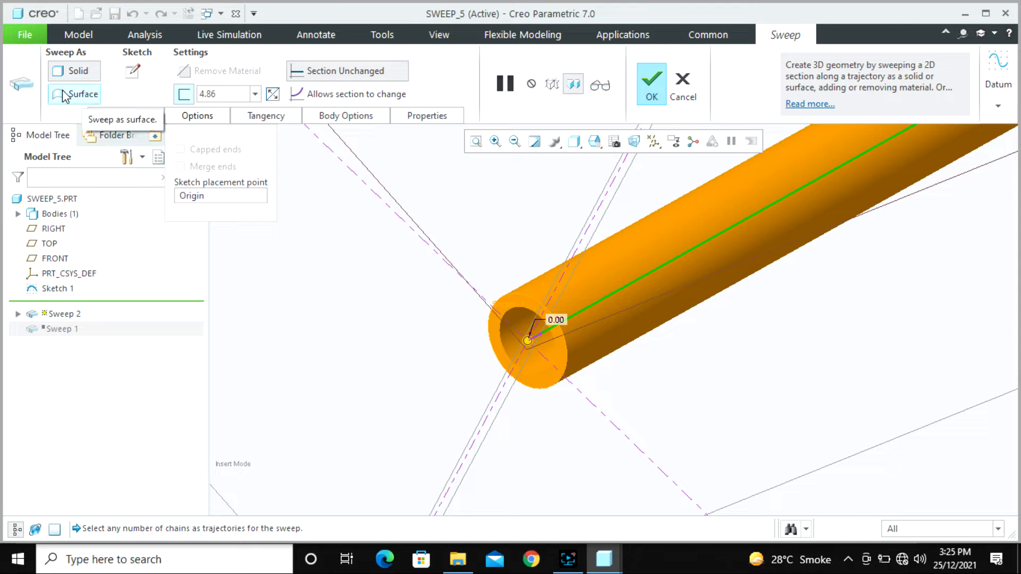
{"action": "double_click", "coordinate": [219, 95]}
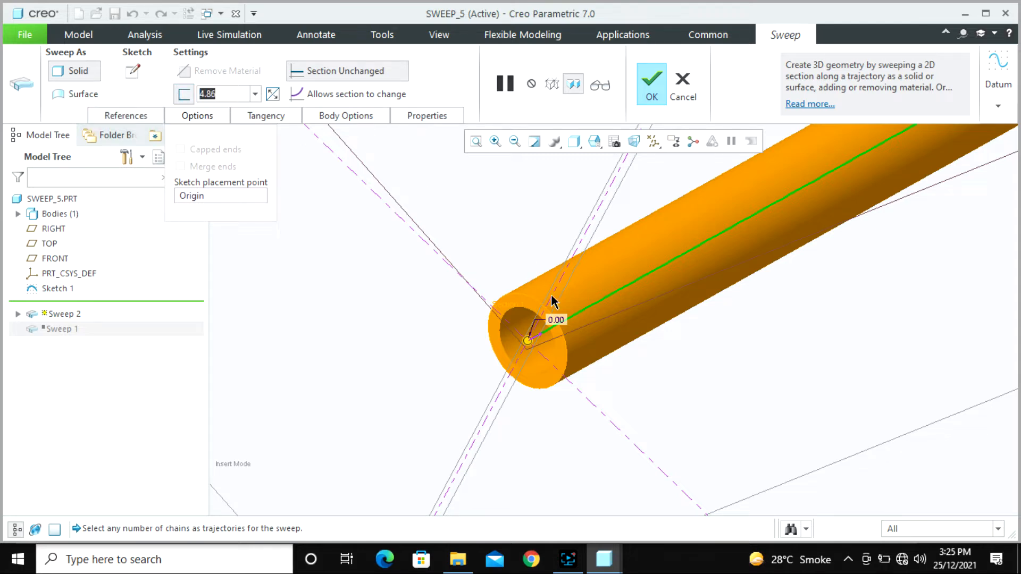
{"action": "scroll", "coordinate": [553, 302], "scroll_direction": "down", "scroll_amount": 5}
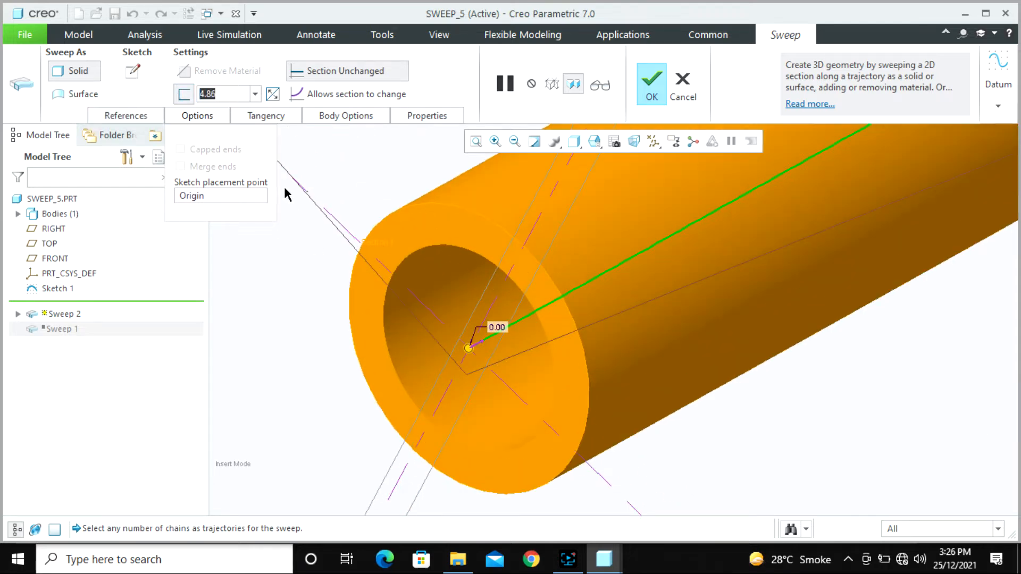
{"action": "type", "text": "5"}
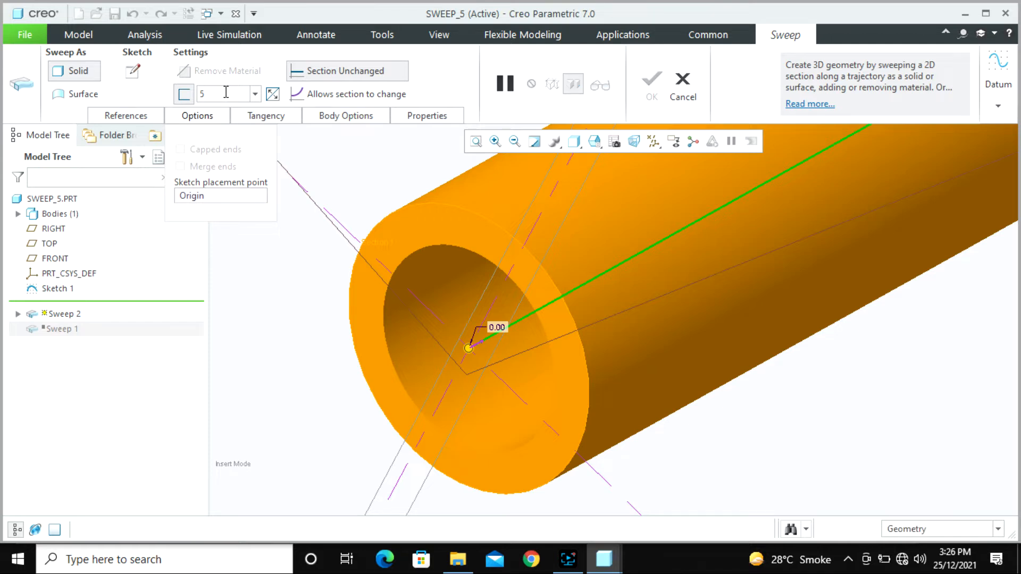
{"action": "key", "text": "Return"}
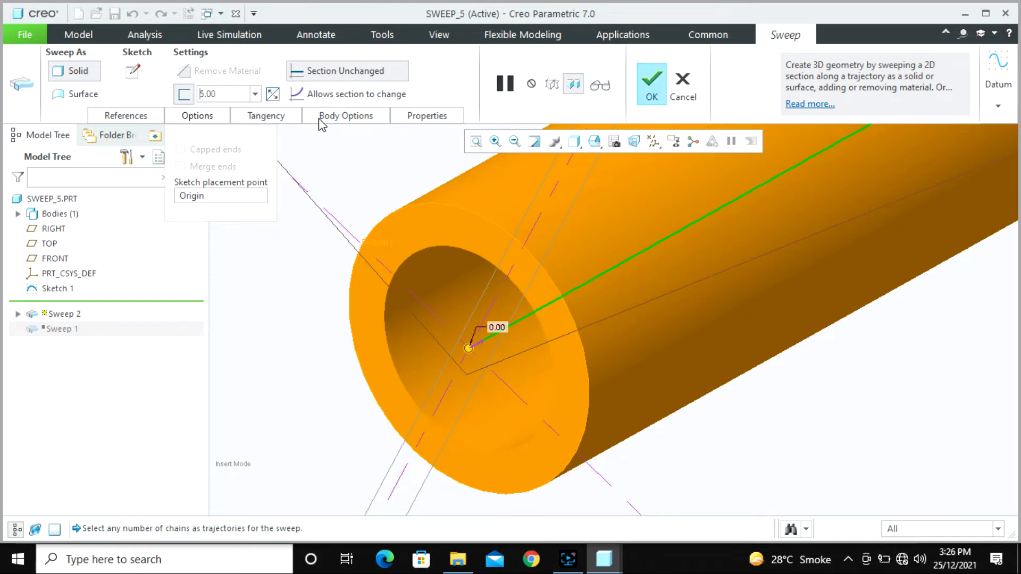
Step: Cycle the wall thickness direction through outward, both sides and back inward of the section circle, and complete the sweep
{"action": "left_click", "coordinate": [273, 94]}
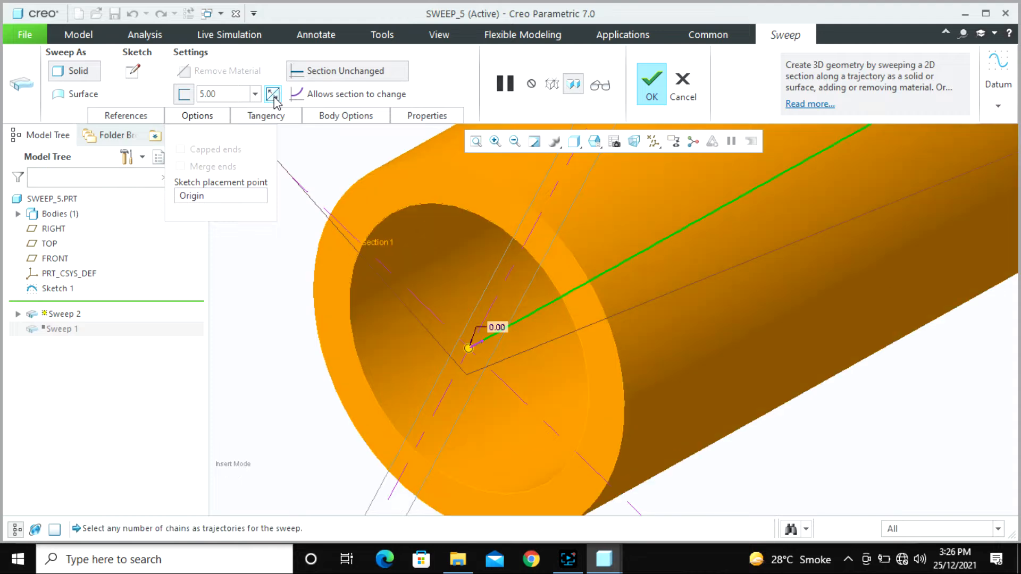
{"action": "left_click", "coordinate": [273, 96]}
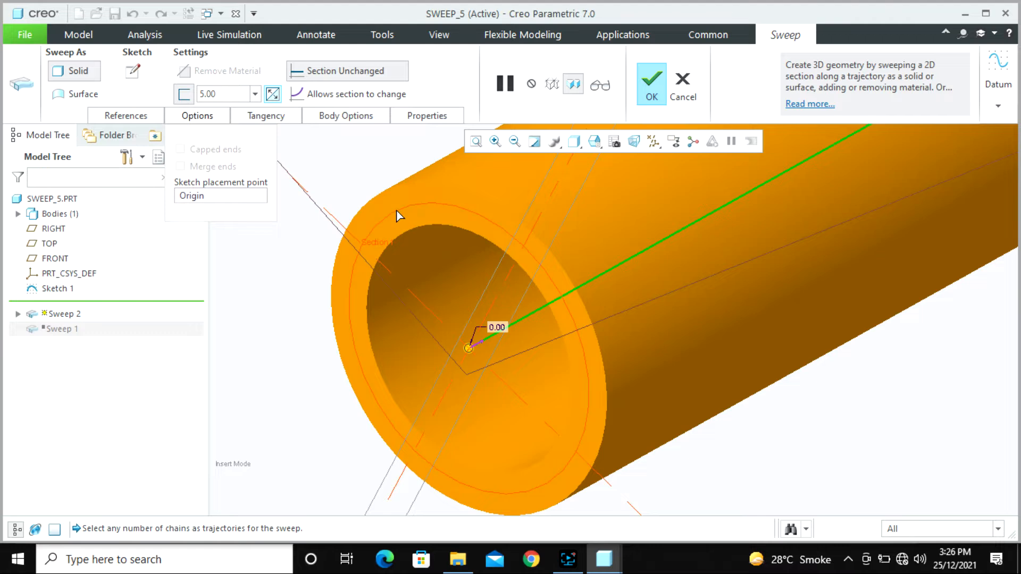
{"action": "left_click", "coordinate": [274, 96]}
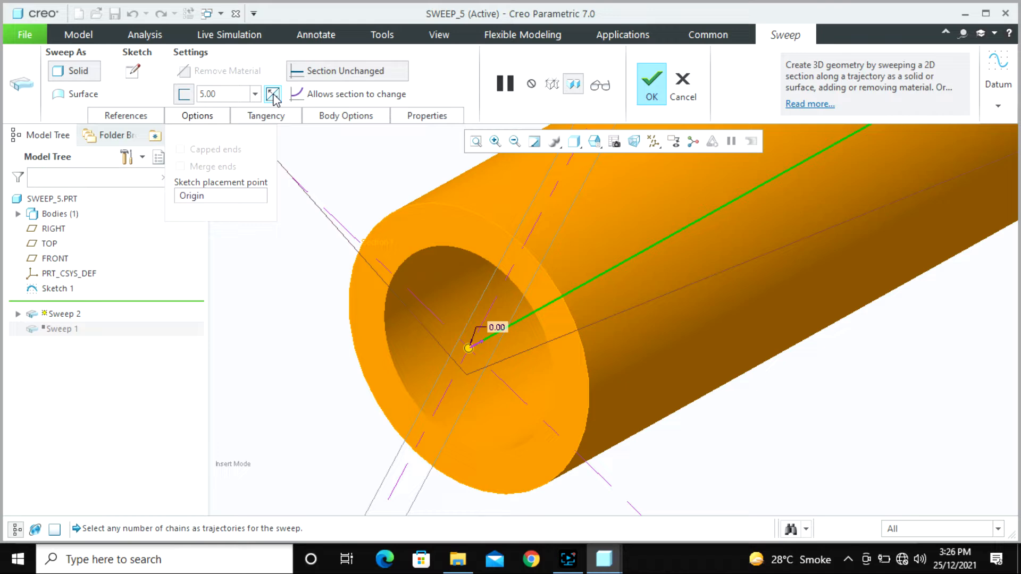
{"action": "scroll", "coordinate": [354, 309], "scroll_direction": "up", "scroll_amount": 2}
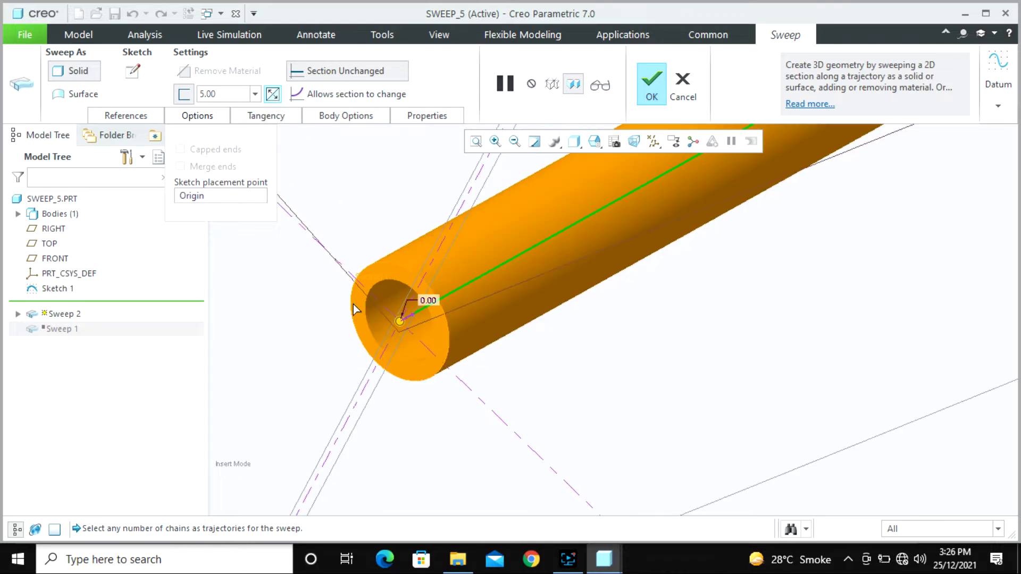
{"action": "middle_click", "coordinate": [572, 364]}
{"action": "scroll", "coordinate": [575, 365], "scroll_direction": "up", "scroll_amount": 3}
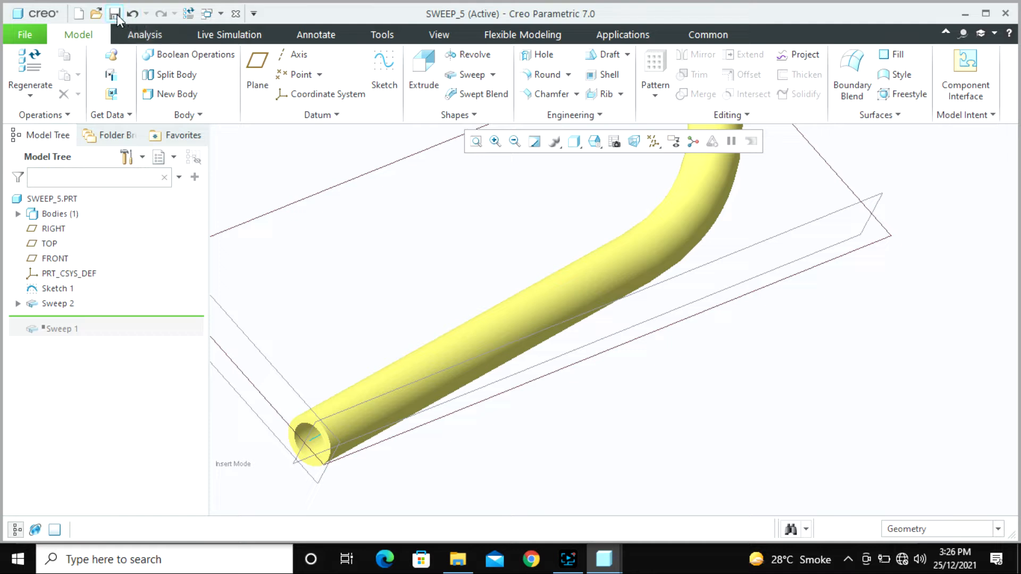
Step: Close the sweep_5.prt window and erase all objects that are not displayed from the session
{"action": "left_click", "coordinate": [237, 12]}
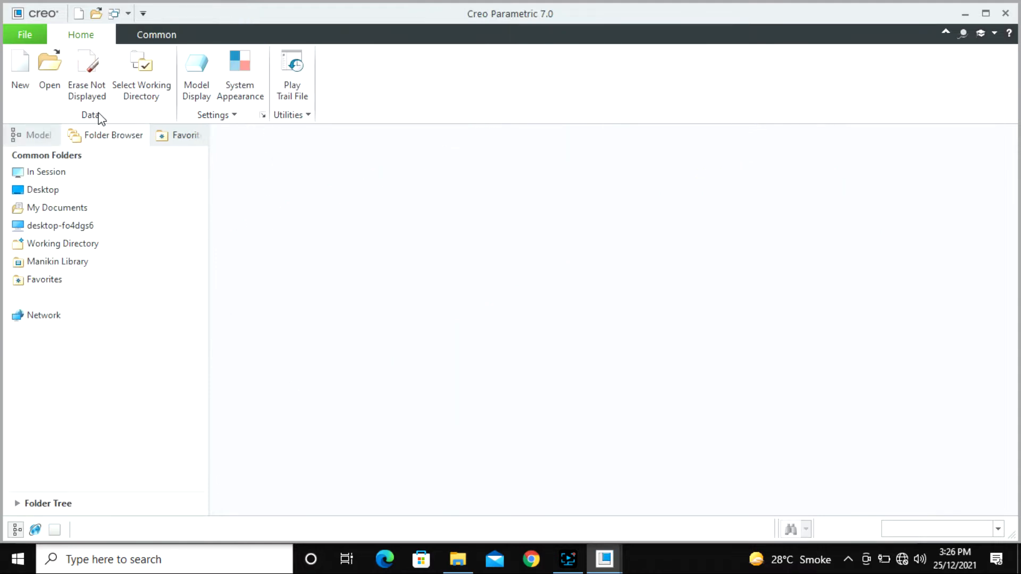
{"action": "left_click", "coordinate": [92, 86]}
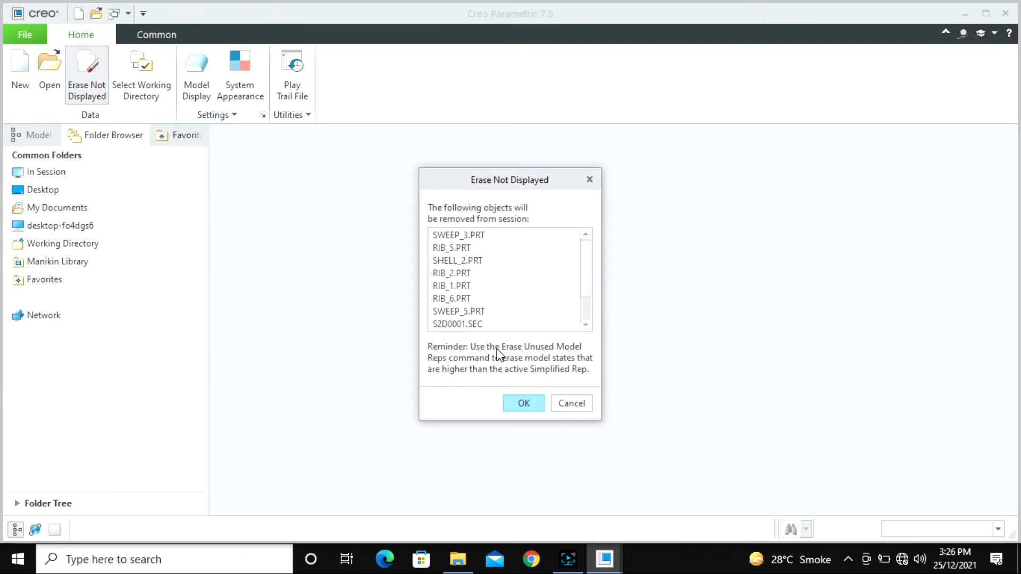
{"action": "left_click", "coordinate": [524, 403]}
Step: Check sweep_6.prt and sweep_4.prt in the file preview and open sweep_4.prt
{"action": "left_click", "coordinate": [49, 74]}
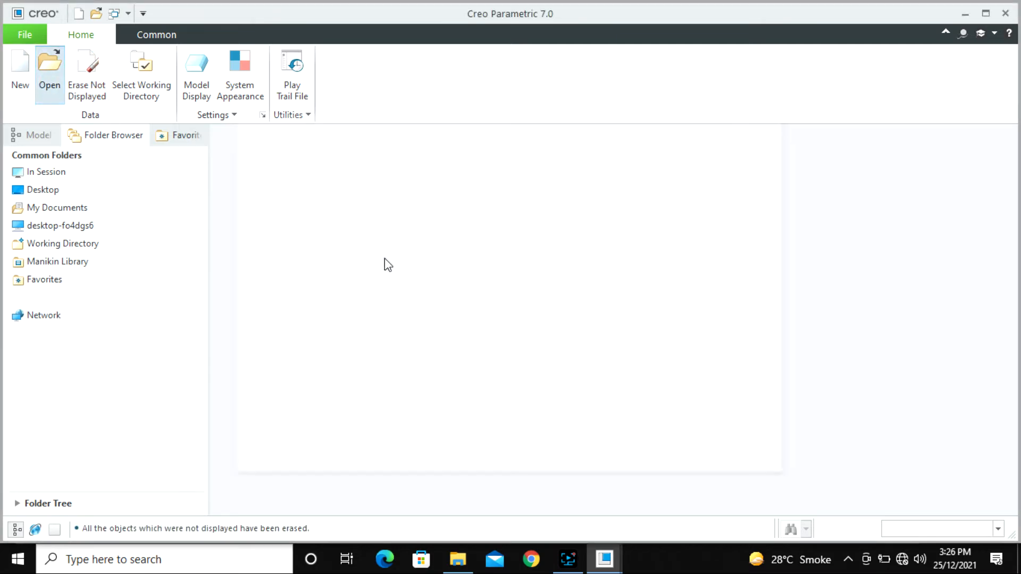
{"action": "left_click", "coordinate": [383, 257]}
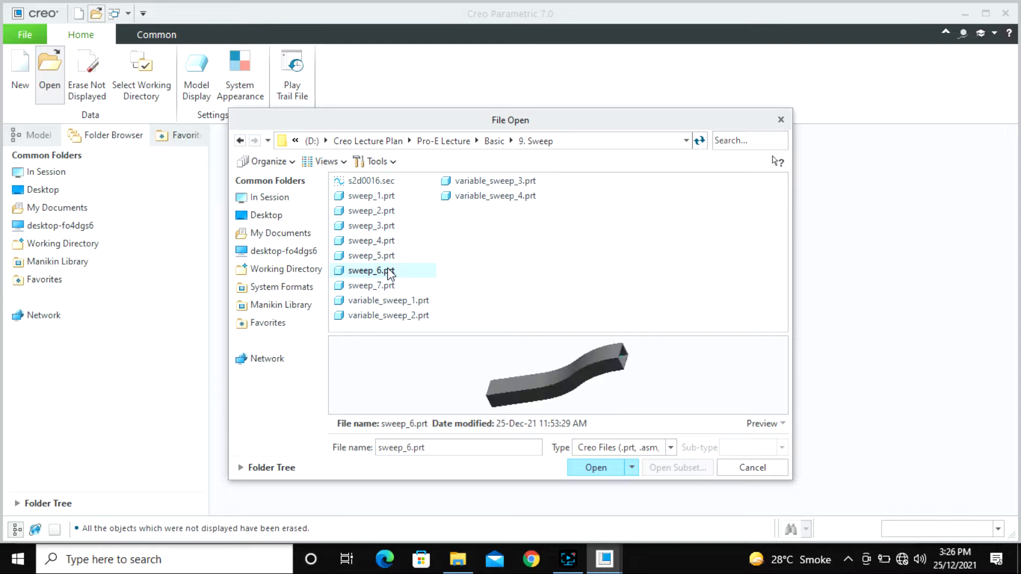
{"action": "left_click", "coordinate": [377, 242]}
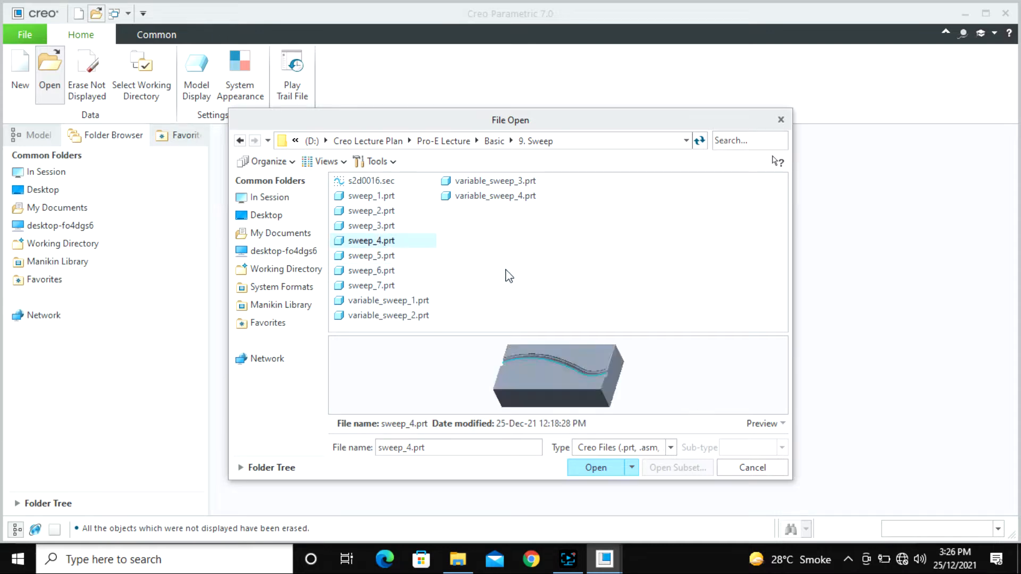
{"action": "key", "text": "Return"}
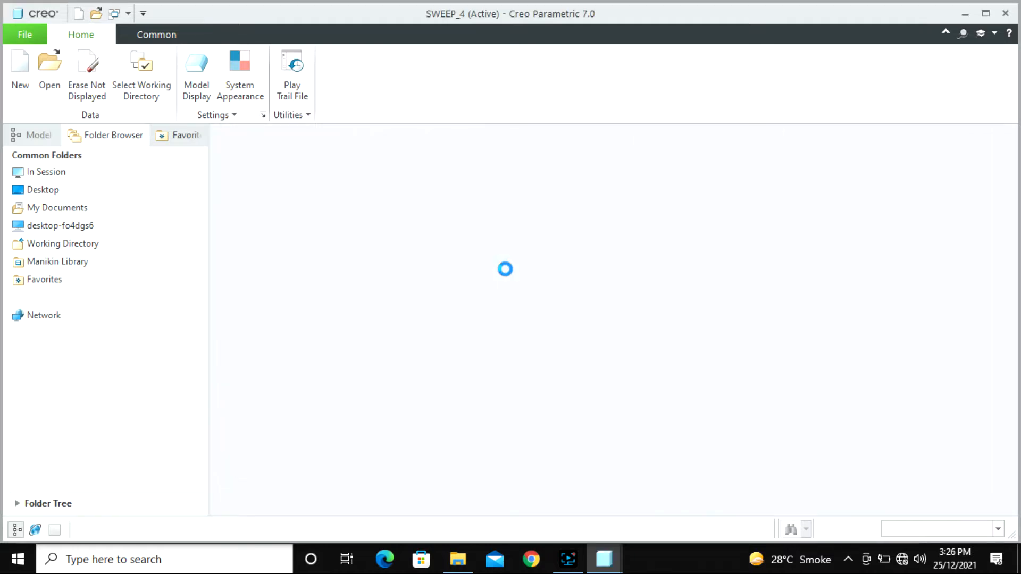
Step: Roll the model back to just after Sketch 1 and start a material-removing solid sweep along the Sketch 1 curve
{"action": "mouse_move", "coordinate": [469, 271]}
{"action": "middle_mouse_down"}
{"action": "mouse_move", "coordinate": [486, 248]}
{"action": "mouse_move", "coordinate": [443, 183]}
{"action": "mouse_move", "coordinate": [383, 223]}
{"action": "mouse_move", "coordinate": [465, 280]}
{"action": "middle_mouse_up"}
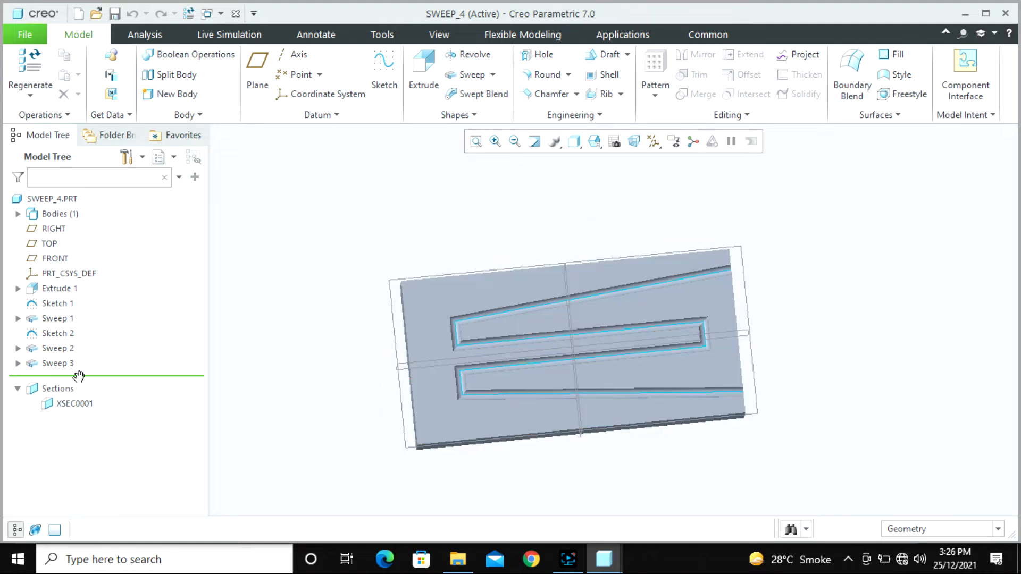
{"action": "left_click_drag", "start_coordinate": [78, 376], "coordinate": [80, 316]}
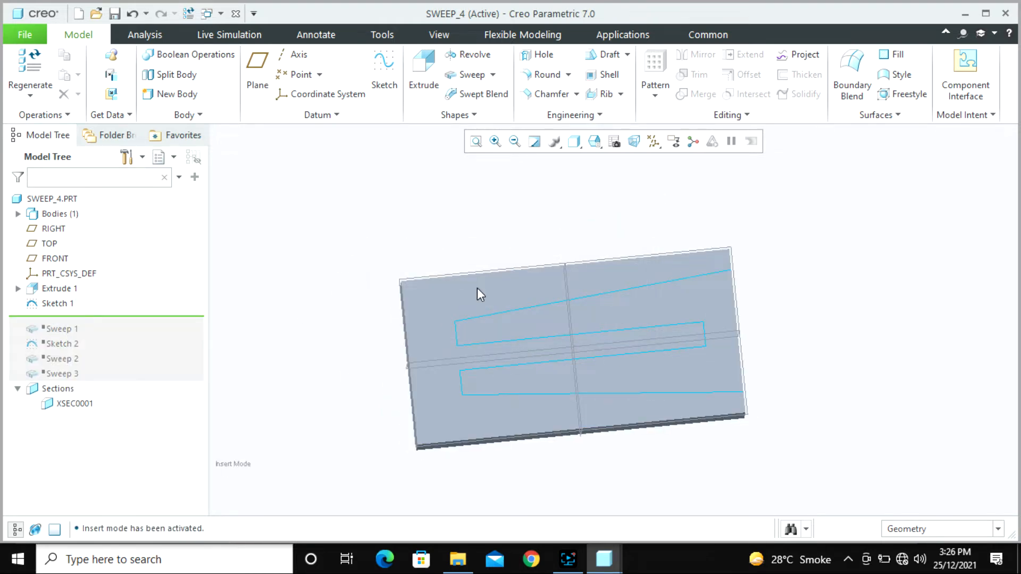
{"action": "middle_click_drag", "start_coordinate": [509, 315], "coordinate": [500, 297]}
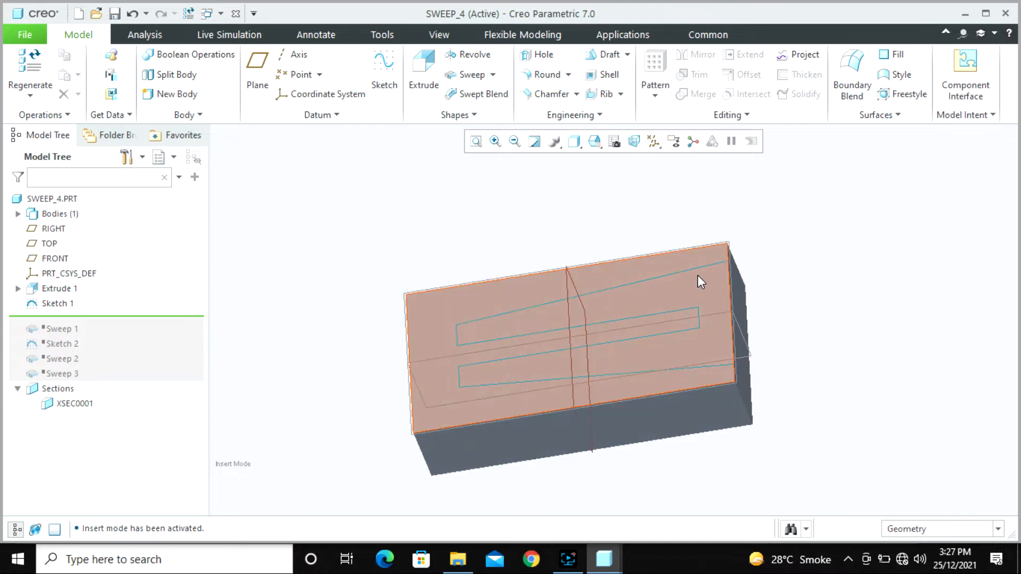
{"action": "left_click", "coordinate": [690, 269]}
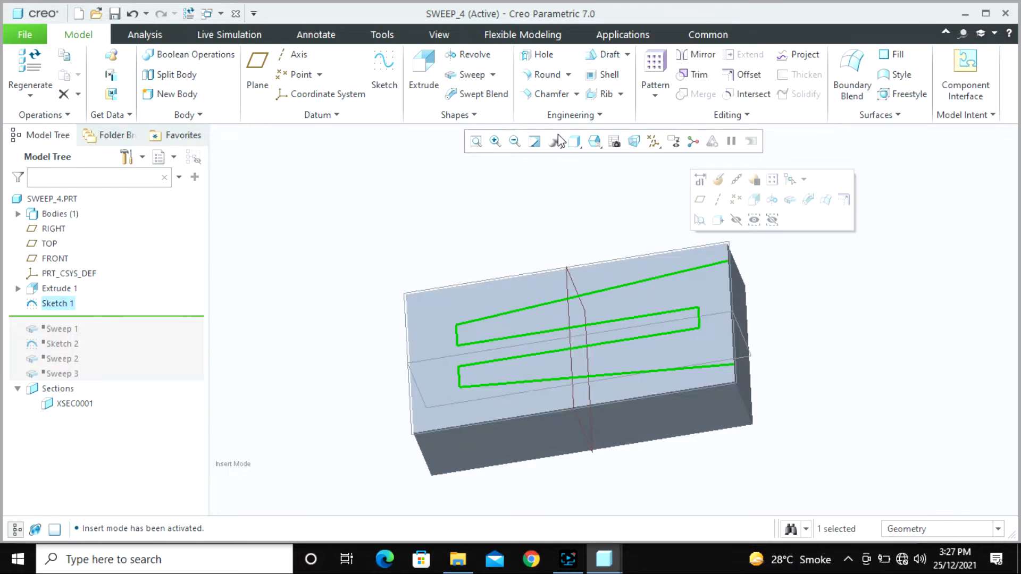
{"action": "left_click", "coordinate": [477, 79]}
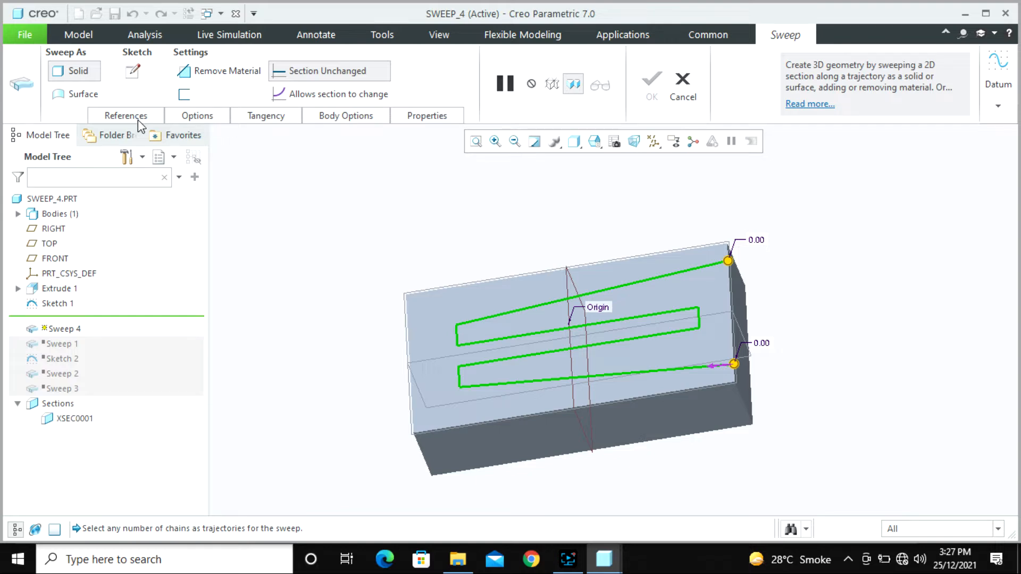
{"action": "left_click", "coordinate": [185, 71]}
Step: Sketch a small center rectangle on the start point of the Sketch 1 trajectory as the sweep section and accept it
{"action": "left_click", "coordinate": [132, 70]}
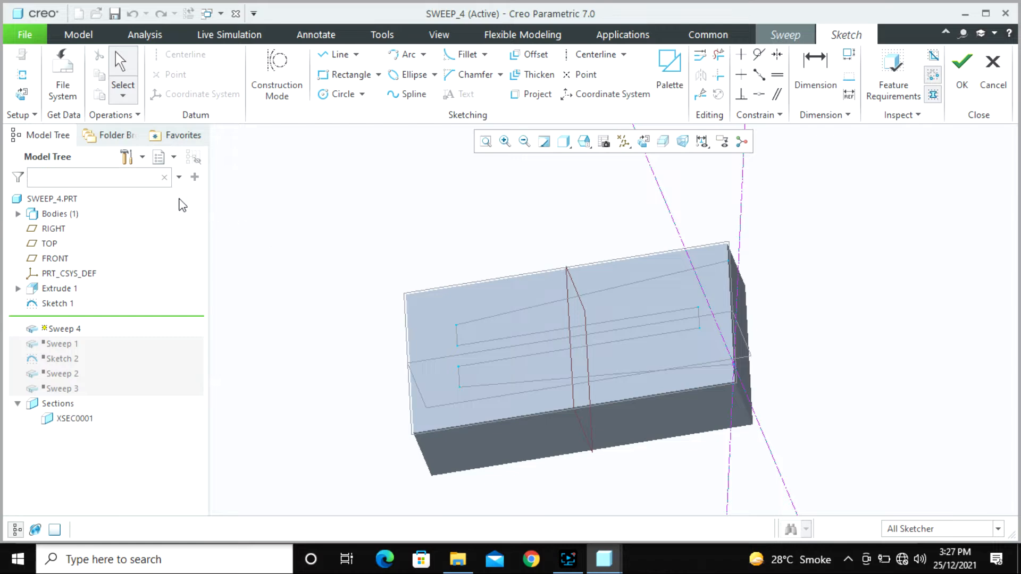
{"action": "left_click", "coordinate": [21, 98]}
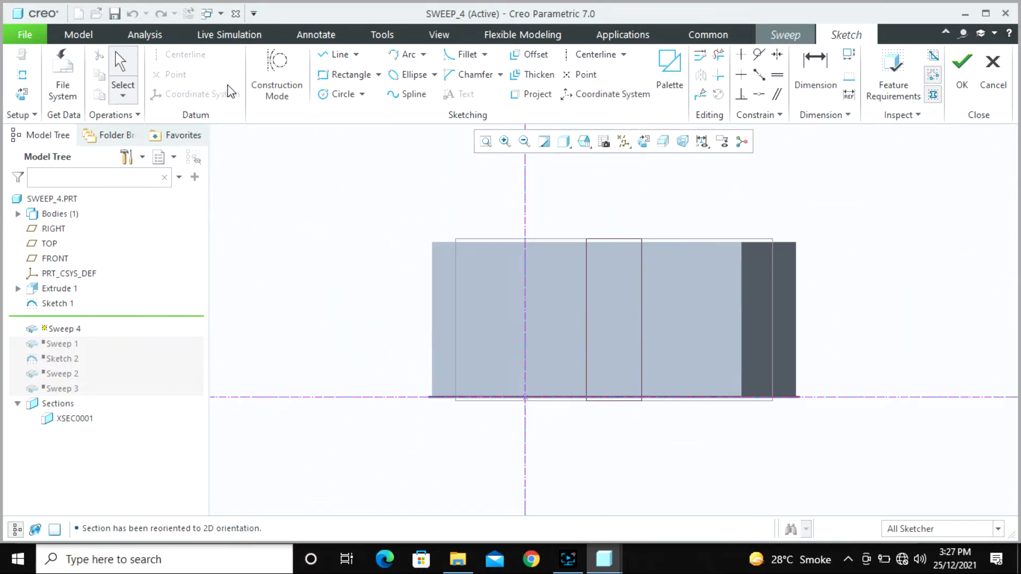
{"action": "left_click", "coordinate": [339, 94]}
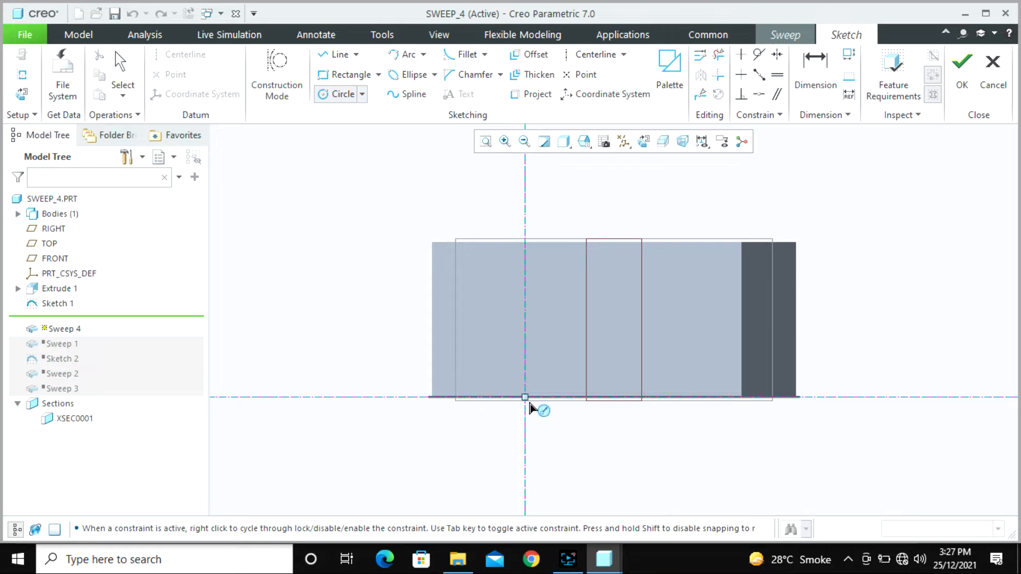
{"action": "left_click", "coordinate": [349, 74]}
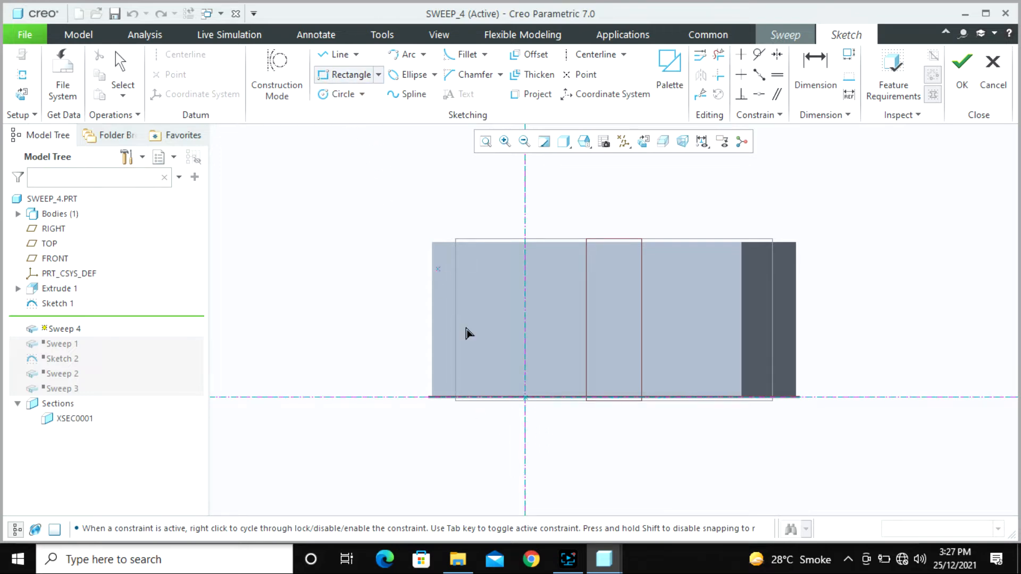
{"action": "left_click", "coordinate": [378, 74]}
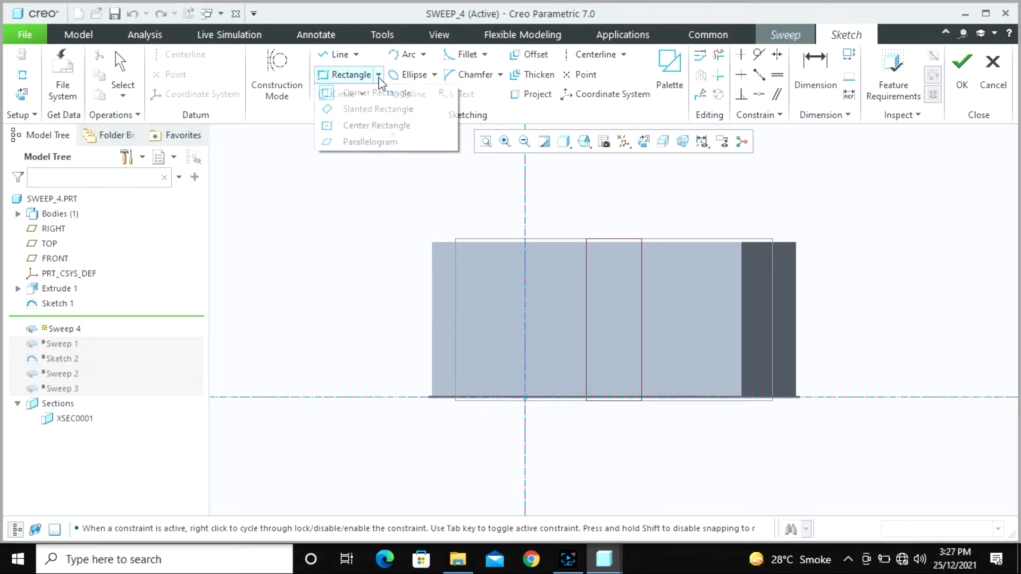
{"action": "left_click", "coordinate": [380, 126]}
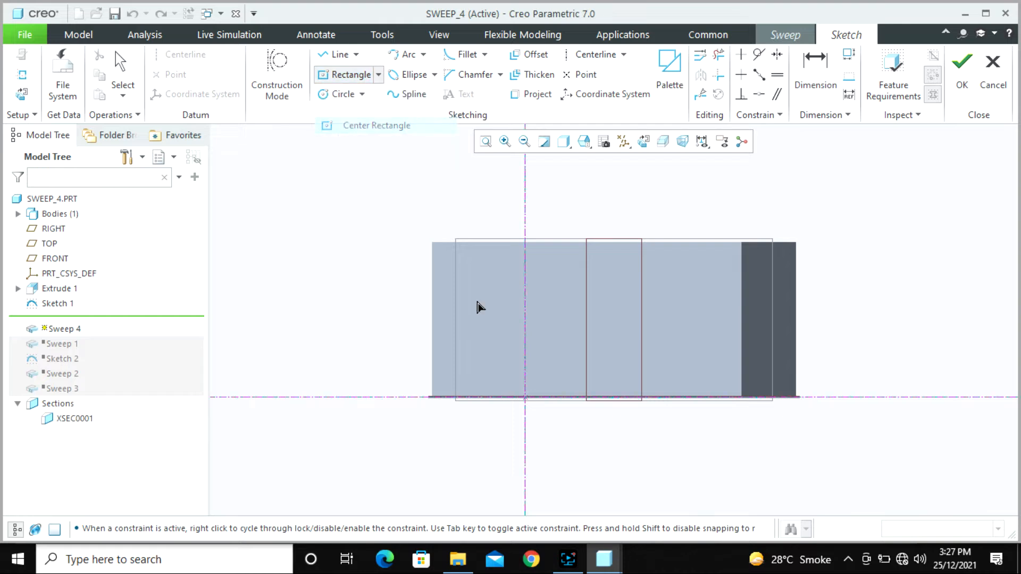
{"action": "left_click", "coordinate": [525, 397]}
{"action": "left_click", "coordinate": [542, 392]}
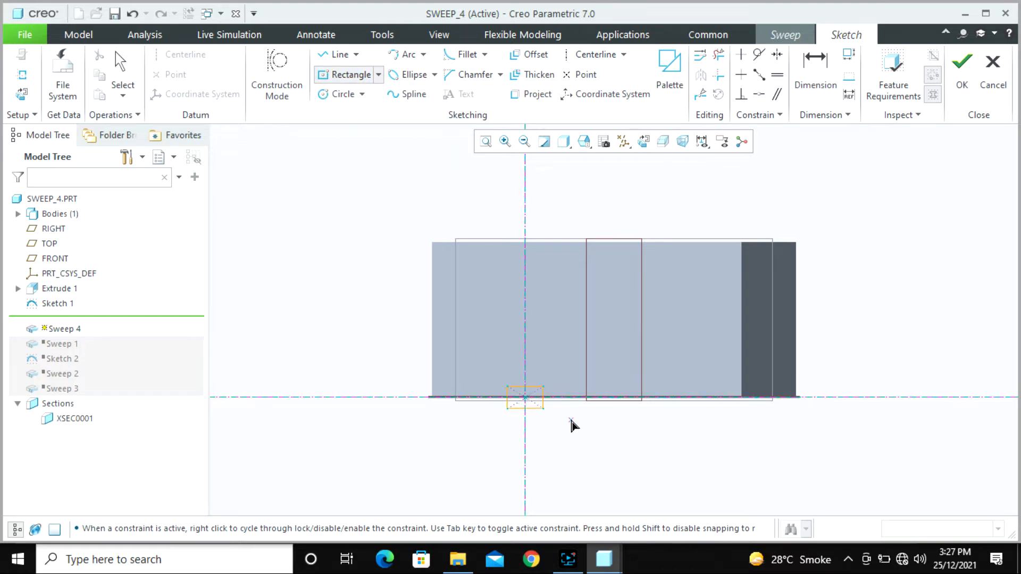
{"action": "middle_click", "coordinate": [572, 424]}
{"action": "left_click", "coordinate": [961, 69]}
Step: Inspect the preview of the rectangular section swept along Sketch 1 and complete the material-removing sweep
{"action": "mouse_move", "coordinate": [550, 336]}
{"action": "middle_mouse_down"}
{"action": "mouse_move", "coordinate": [548, 242]}
{"action": "mouse_move", "coordinate": [534, 238]}
{"action": "mouse_move", "coordinate": [518, 305]}
{"action": "mouse_move", "coordinate": [533, 317]}
{"action": "middle_mouse_up"}
{"action": "scroll", "coordinate": [518, 340], "scroll_direction": "up", "scroll_amount": 3}
{"action": "scroll", "coordinate": [576, 254], "scroll_direction": "down", "scroll_amount": 4}
{"action": "middle_click_drag", "start_coordinate": [406, 365], "coordinate": [477, 304]}
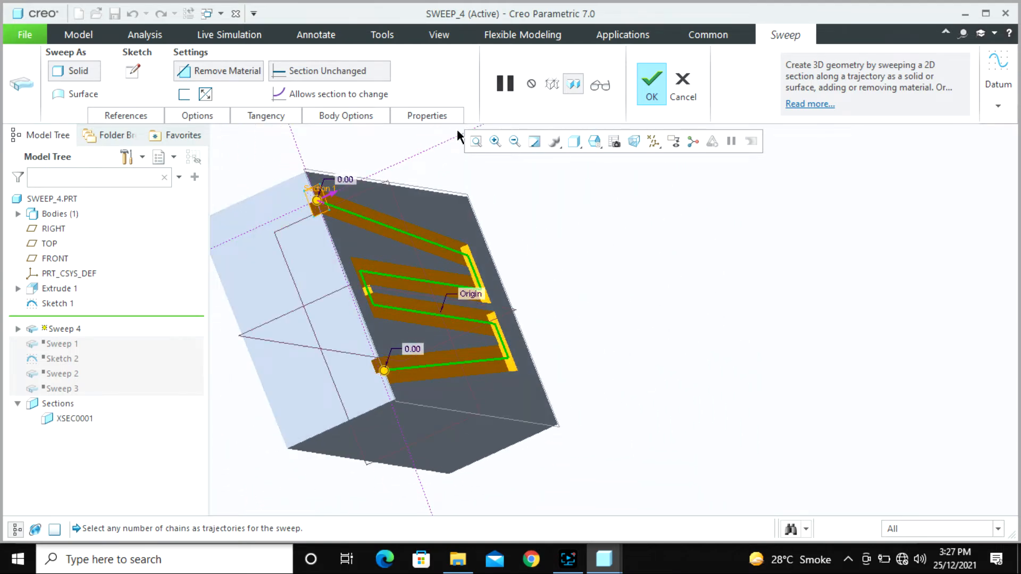
{"action": "left_click", "coordinate": [650, 96]}
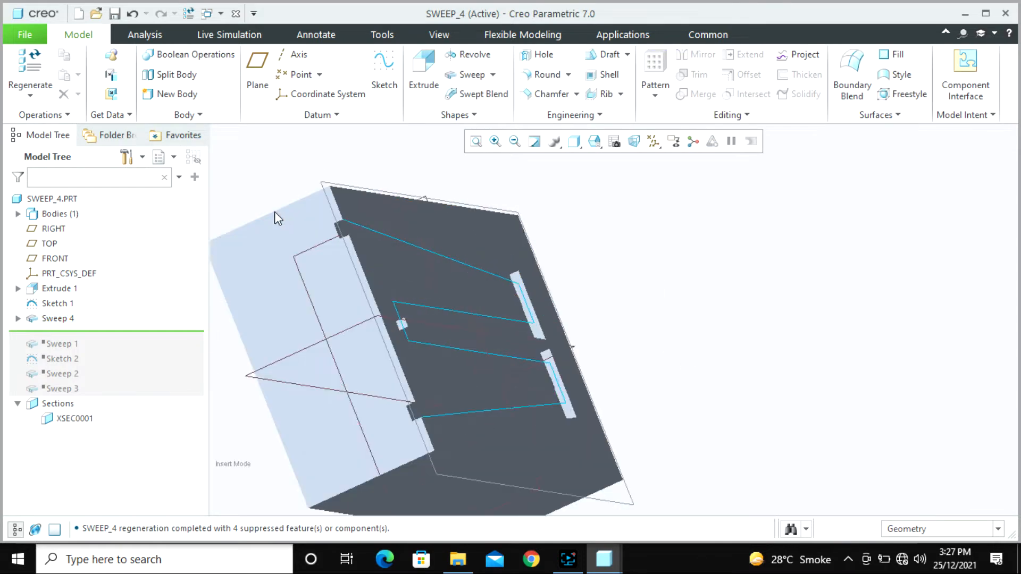
Step: Sketch an extrude section on the small end face left at the groove's start by projecting that face's edge loop
{"action": "middle_click_drag", "start_coordinate": [275, 211], "coordinate": [257, 218]}
{"action": "scroll", "coordinate": [330, 218], "scroll_direction": "down", "scroll_amount": 4}
{"action": "middle_click_drag", "start_coordinate": [387, 250], "coordinate": [325, 242]}
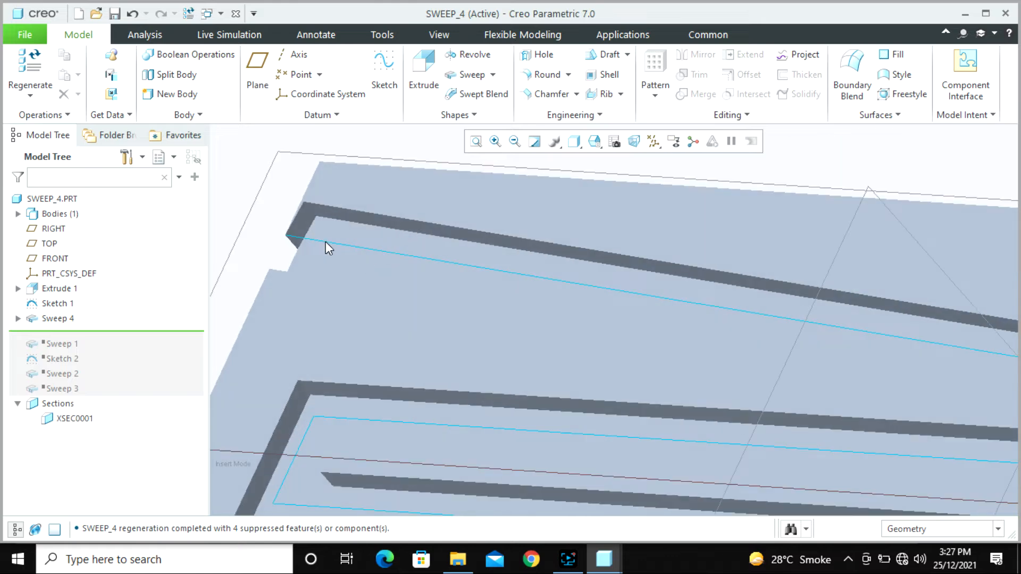
{"action": "left_click", "coordinate": [424, 77]}
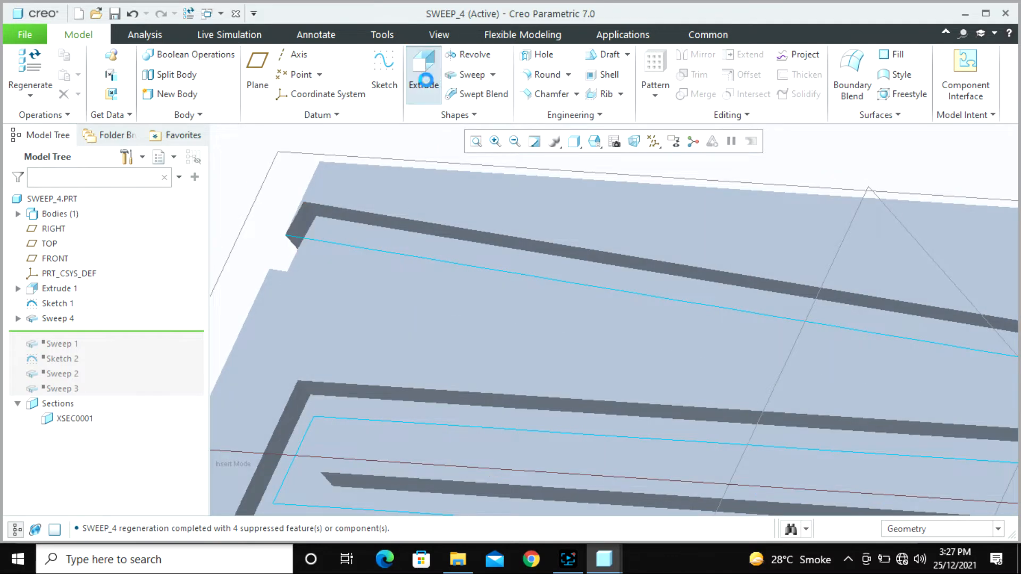
{"action": "left_click", "coordinate": [301, 228]}
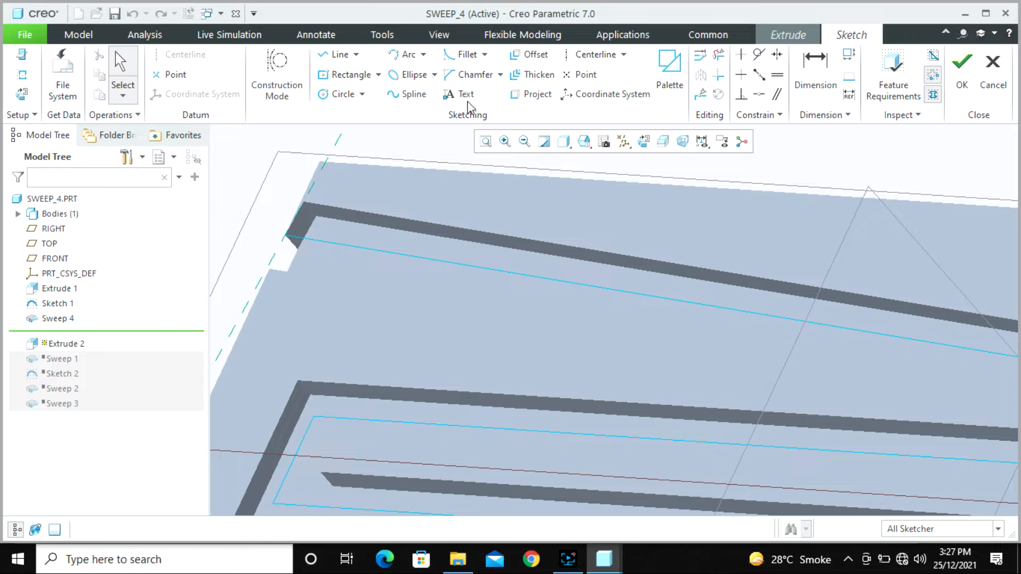
{"action": "left_click", "coordinate": [532, 94]}
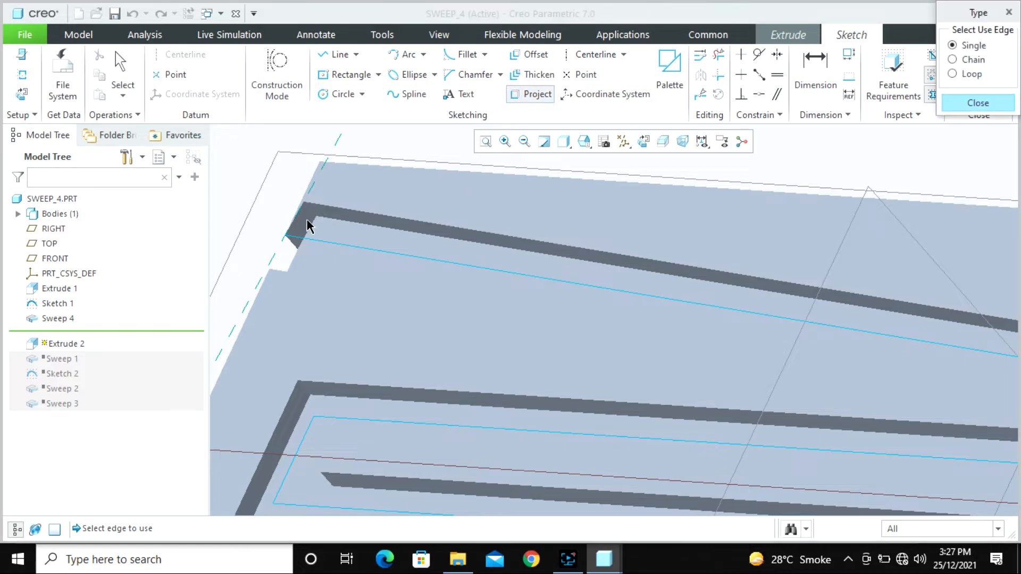
{"action": "left_click", "coordinate": [955, 74]}
{"action": "left_click", "coordinate": [303, 233]}
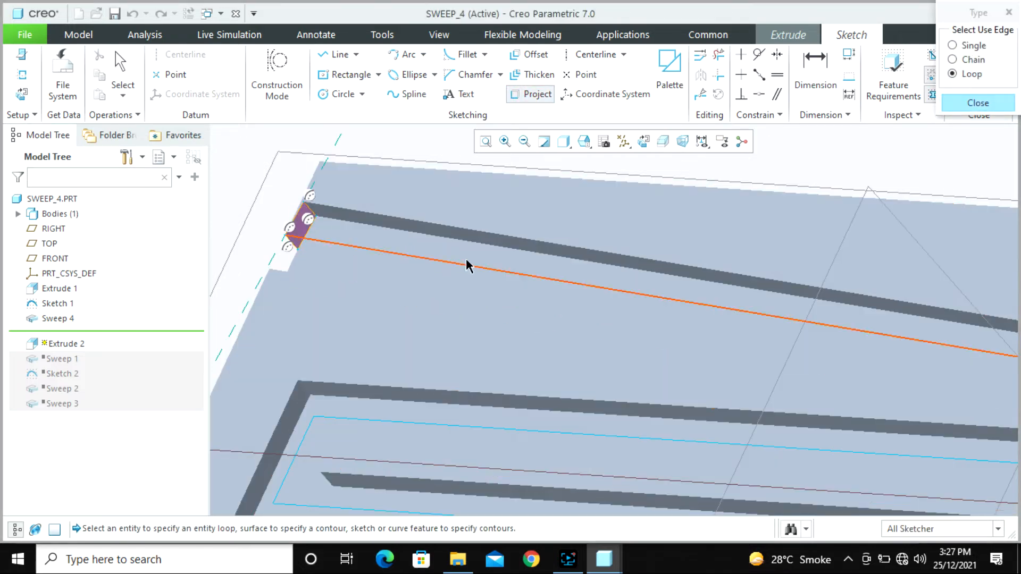
{"action": "left_click", "coordinate": [978, 103]}
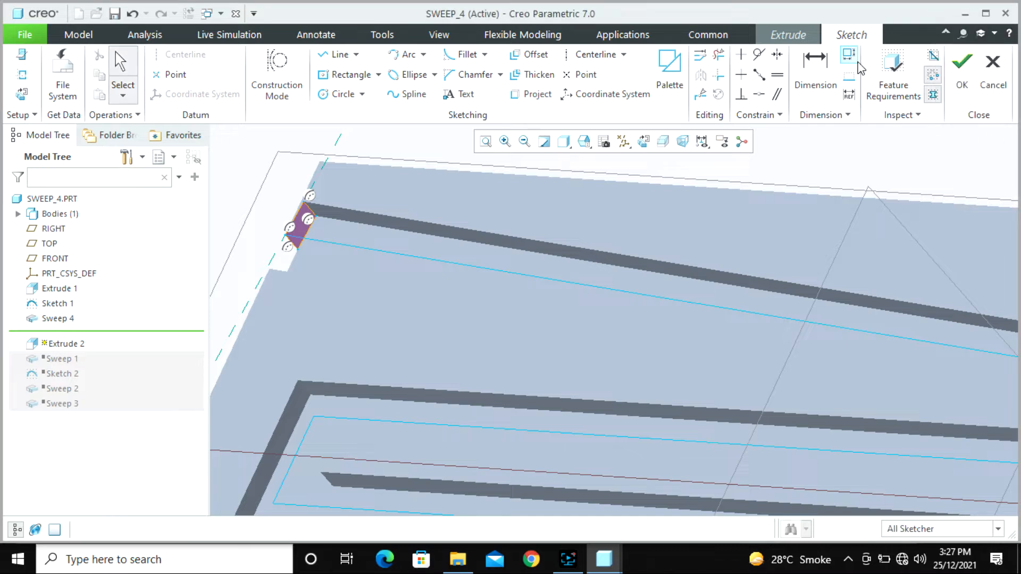
{"action": "left_click", "coordinate": [962, 68]}
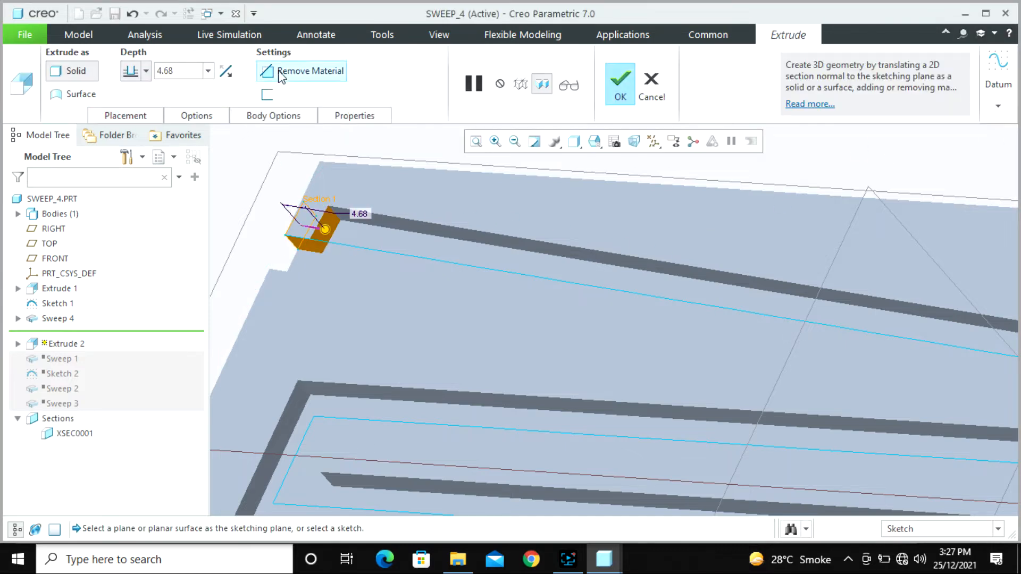
Step: Try a material-removing extrude of the projected section in the reversed direction with a depth of 4.68, and undo it
{"action": "left_click", "coordinate": [306, 70]}
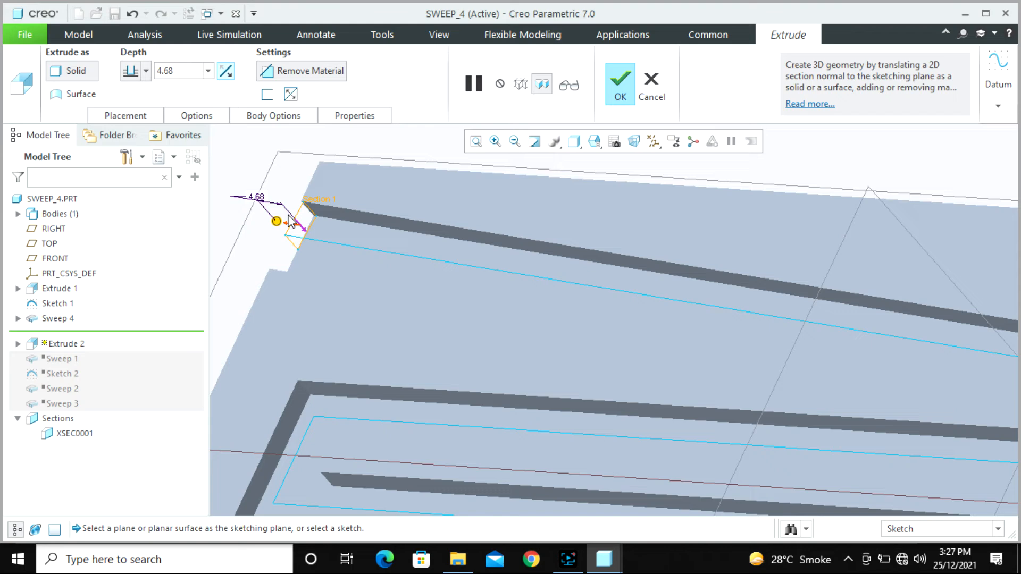
{"action": "middle_click", "coordinate": [271, 159]}
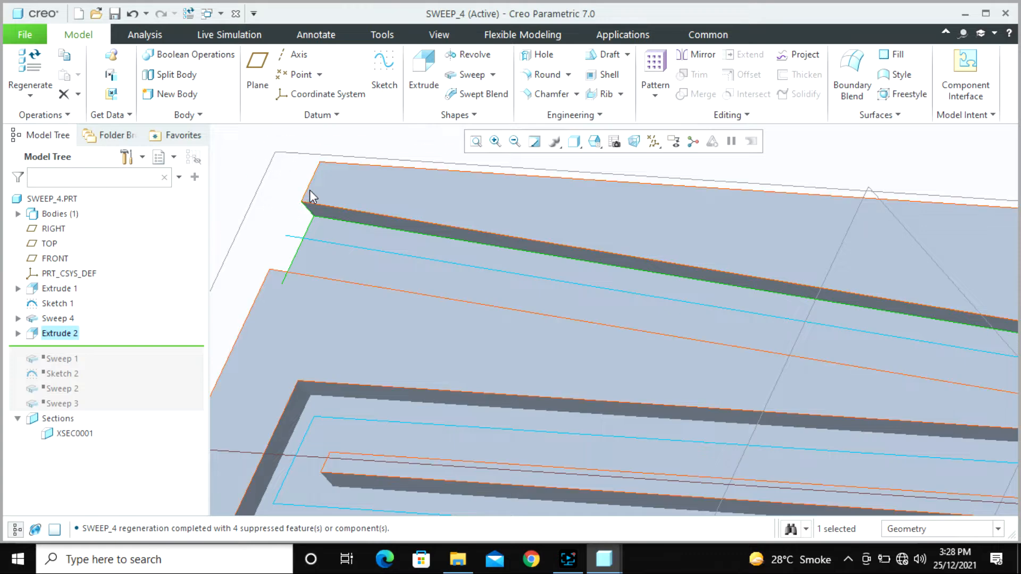
{"action": "key", "text": "ctrl+z"}
Step: Redefine the swept cut with merged ends so the groove runs fully out of the block
{"action": "left_click", "coordinate": [367, 272]}
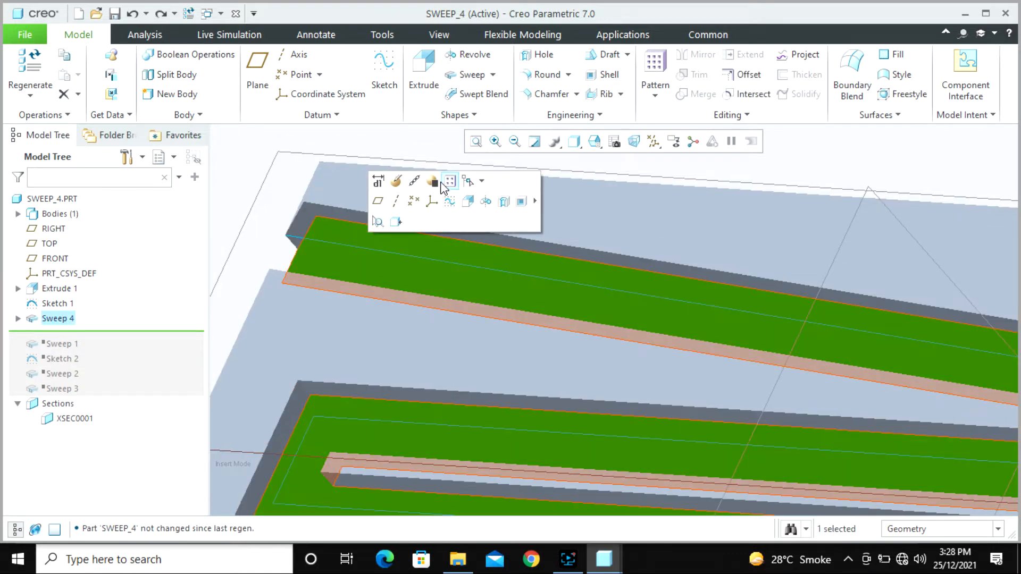
{"action": "left_click", "coordinate": [395, 183]}
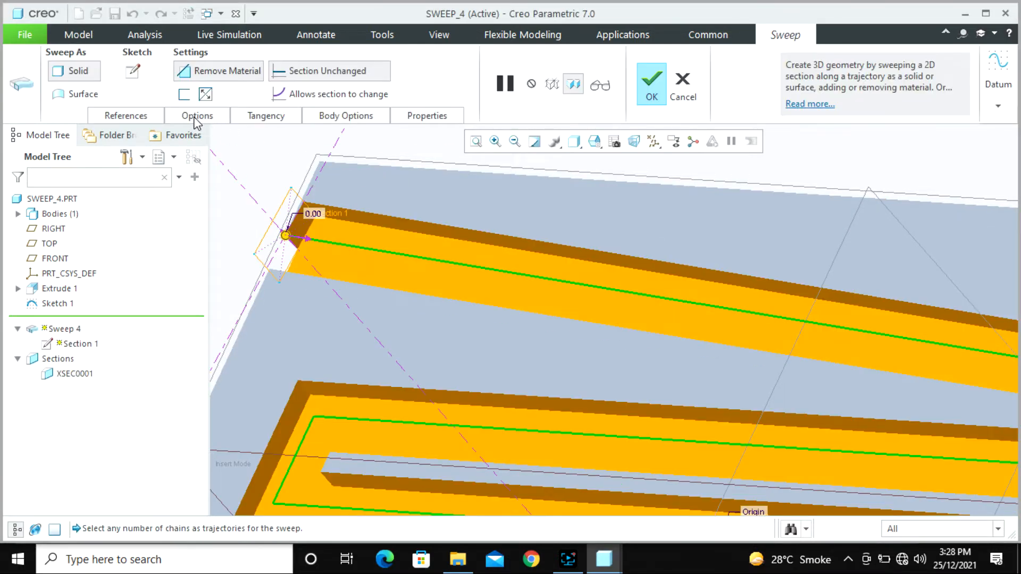
{"action": "left_click", "coordinate": [196, 118]}
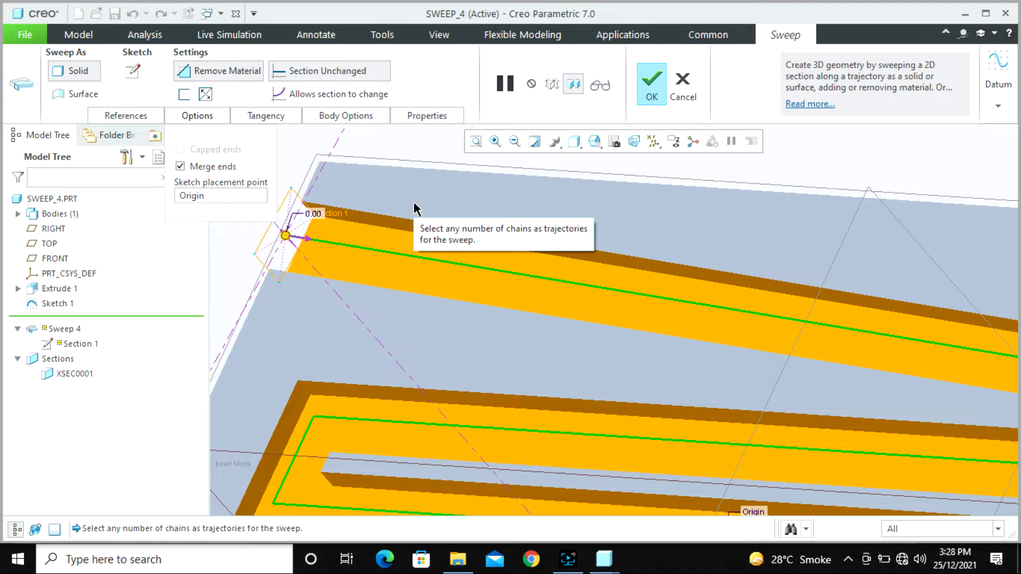
{"action": "middle_click", "coordinate": [407, 245]}
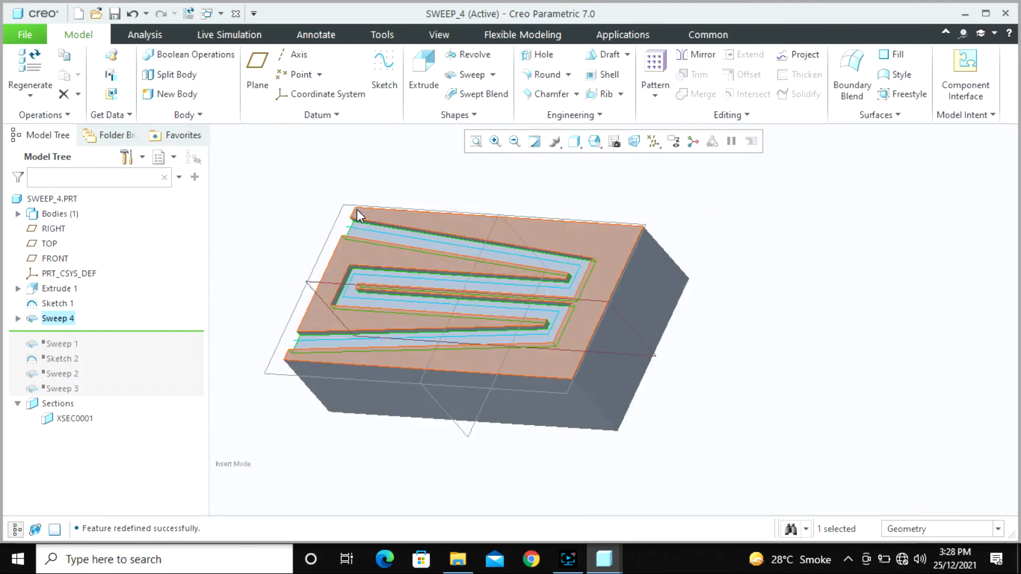
Step: Edit Sketch 1 in 2D orientation, delete the short vertical line below the horizontal centerline, and accept the sketch
{"action": "scroll", "coordinate": [493, 273], "scroll_direction": "up", "scroll_amount": 5}
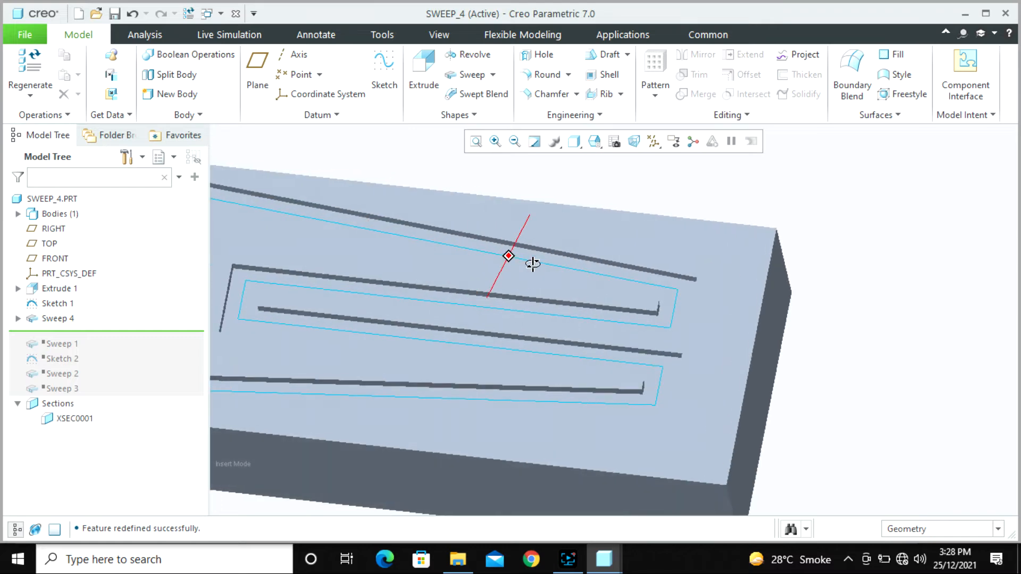
{"action": "left_click", "coordinate": [523, 259]}
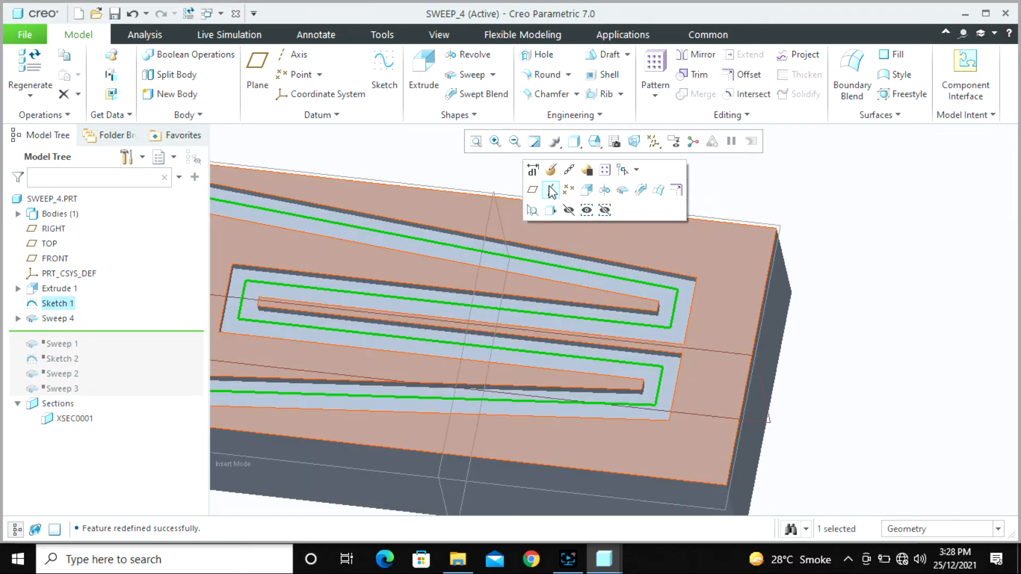
{"action": "left_click", "coordinate": [557, 183]}
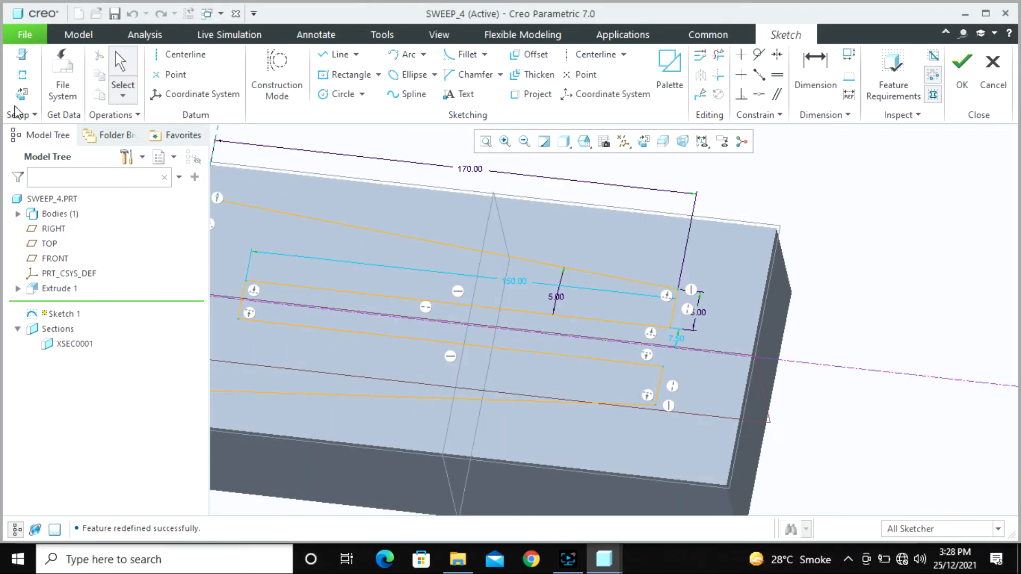
{"action": "left_click", "coordinate": [21, 95]}
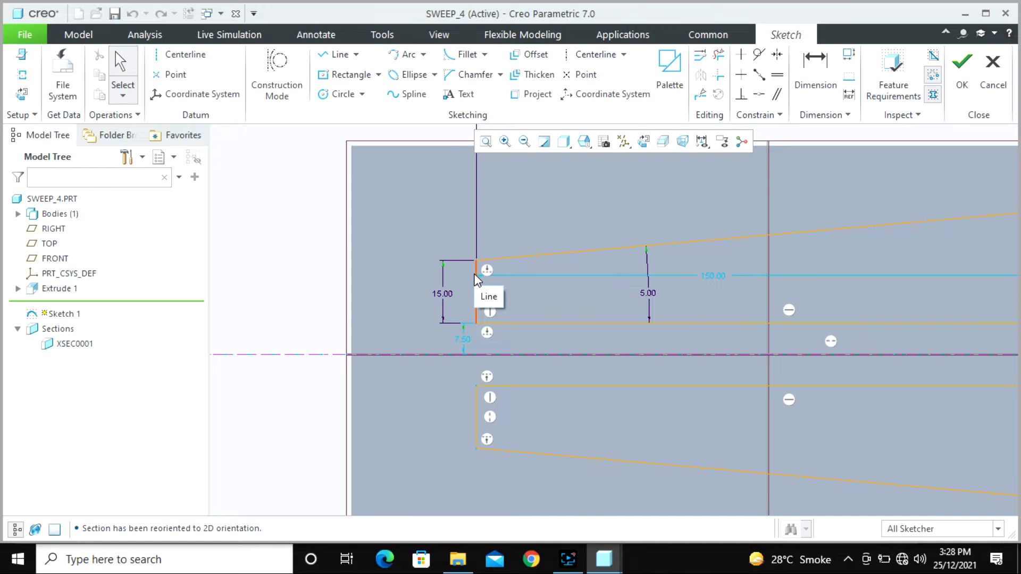
{"action": "scroll", "coordinate": [477, 280], "scroll_direction": "down", "scroll_amount": 3}
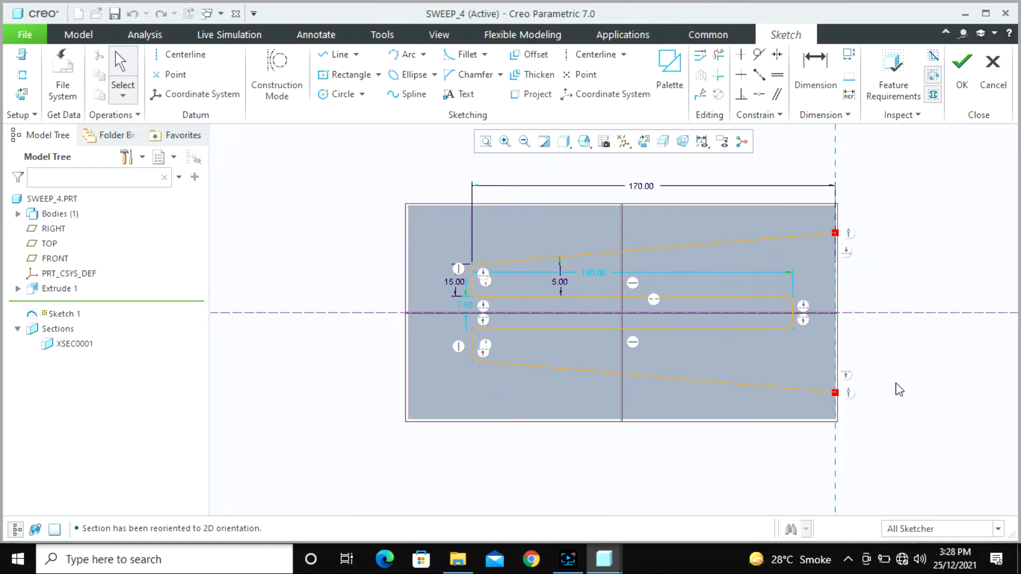
{"action": "left_click", "coordinate": [472, 343]}
{"action": "key", "text": "Delete"}
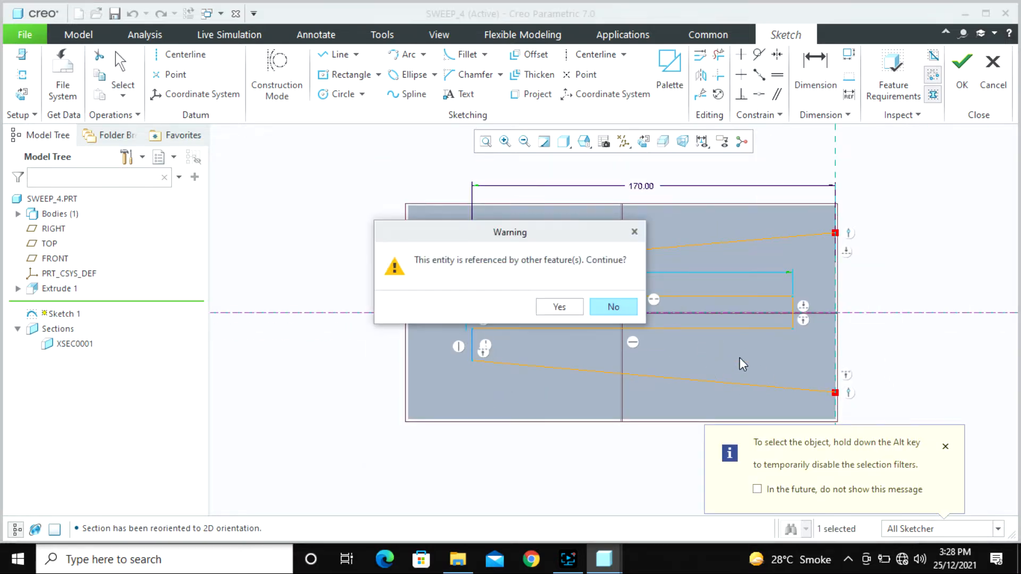
{"action": "left_click", "coordinate": [566, 307]}
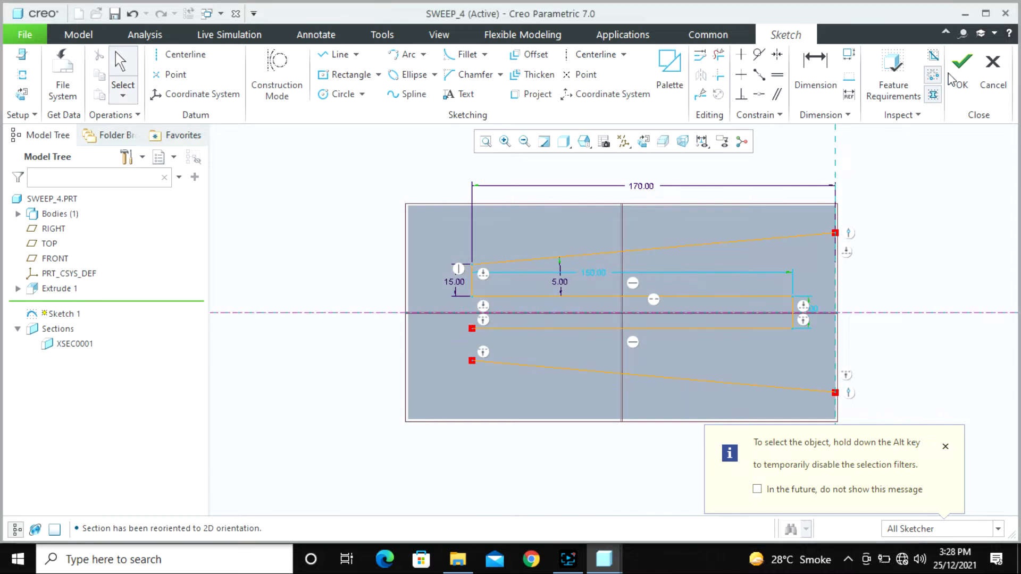
{"action": "left_click", "coordinate": [961, 63]}
Step: Examine how the swept groove runs along the broken trajectory in the block
{"action": "mouse_move", "coordinate": [594, 303]}
{"action": "middle_mouse_down"}
{"action": "mouse_move", "coordinate": [572, 349]}
{"action": "mouse_move", "coordinate": [574, 401]}
{"action": "mouse_move", "coordinate": [517, 441]}
{"action": "middle_mouse_up"}
{"action": "left_click", "coordinate": [772, 304]}
{"action": "scroll", "coordinate": [544, 383], "scroll_direction": "down", "scroll_amount": 5}
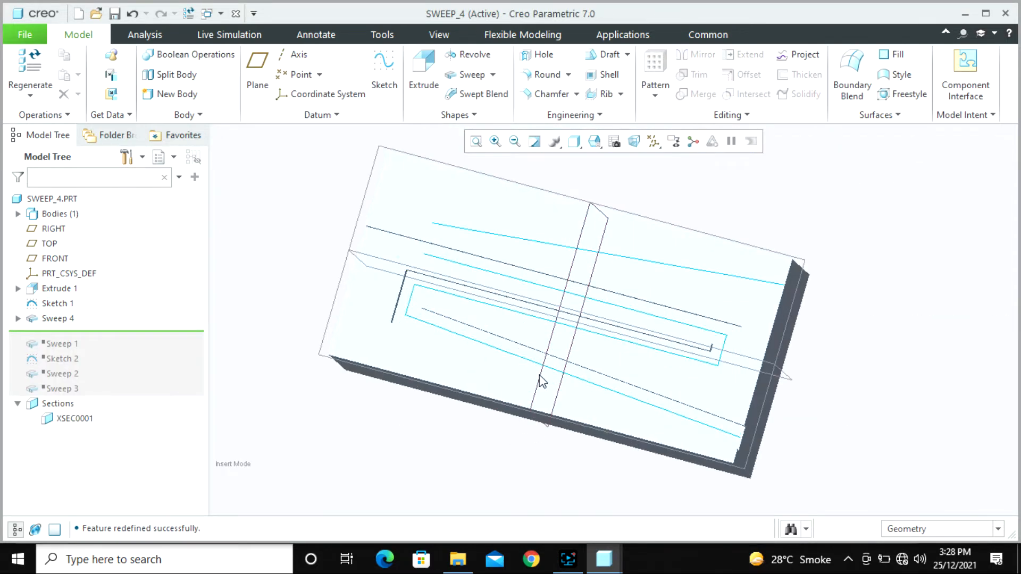
{"action": "mouse_move", "coordinate": [521, 358]}
{"action": "middle_mouse_down"}
{"action": "mouse_move", "coordinate": [513, 333]}
{"action": "mouse_move", "coordinate": [542, 329]}
{"action": "mouse_move", "coordinate": [500, 335]}
{"action": "mouse_move", "coordinate": [506, 344]}
{"action": "mouse_move", "coordinate": [470, 278]}
{"action": "middle_mouse_up"}
{"action": "scroll", "coordinate": [470, 277], "scroll_direction": "down", "scroll_amount": 5}
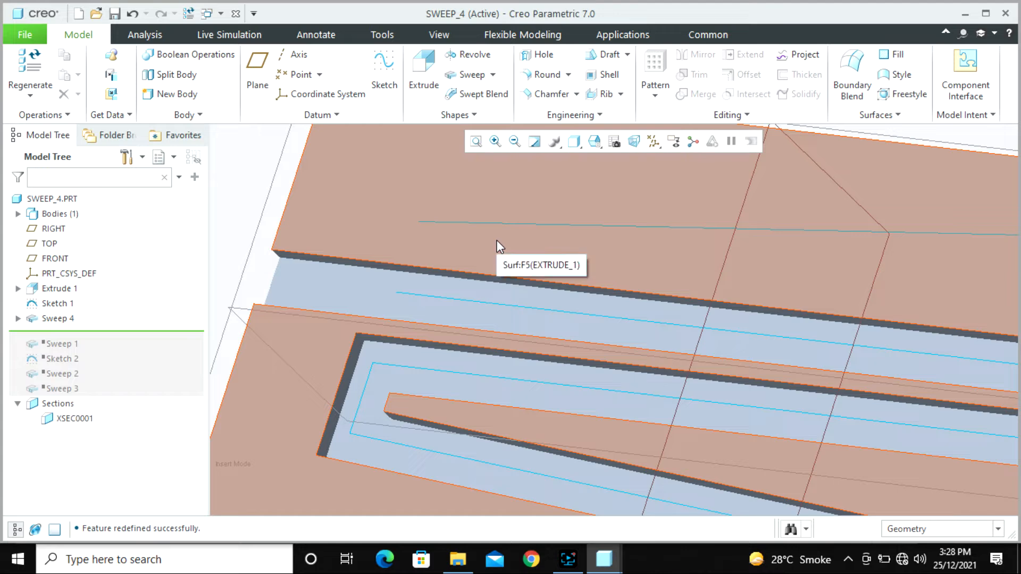
Step: Redefine Sketch 1 by redrawing the short vertical line between the open ends below the horizontal centerline, and accept the sketch
{"action": "left_click", "coordinate": [415, 291]}
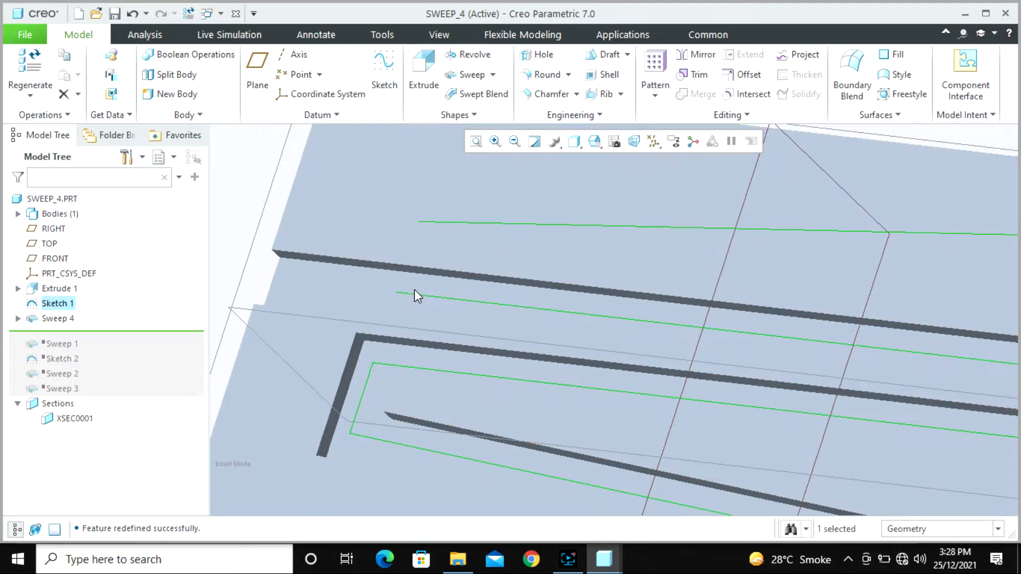
{"action": "right_click", "coordinate": [64, 311]}
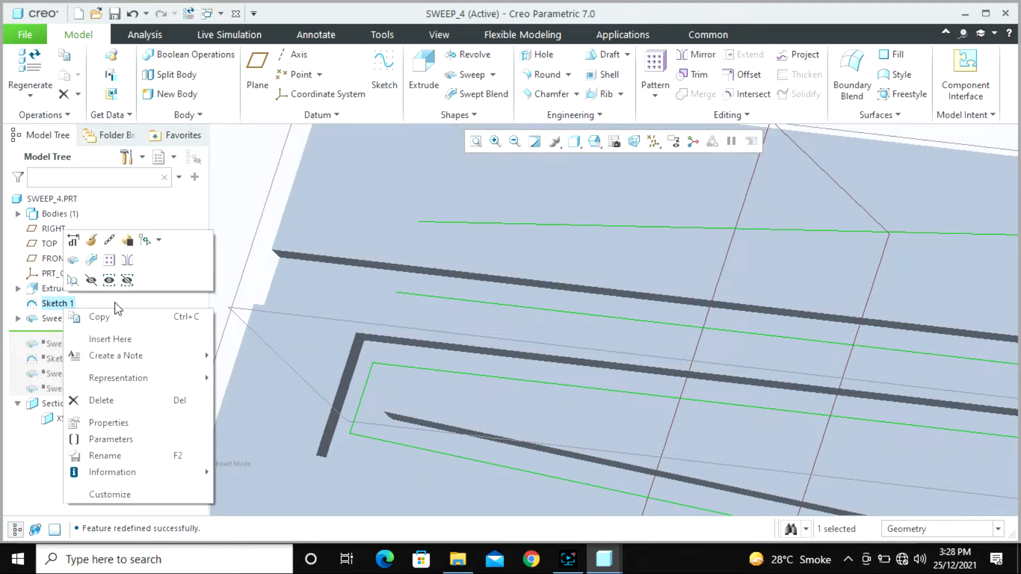
{"action": "left_click", "coordinate": [92, 239]}
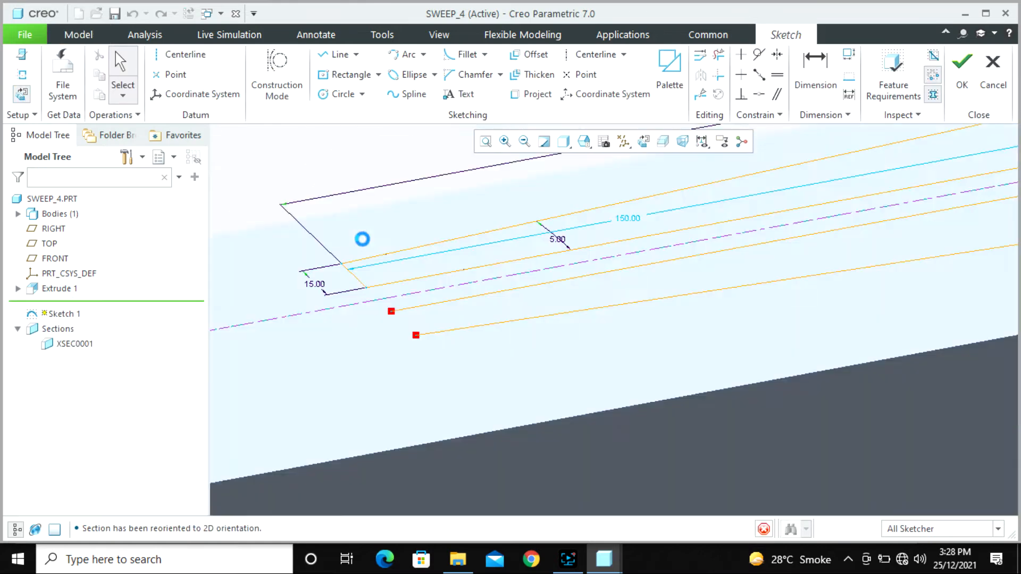
{"action": "key", "text": "l"}
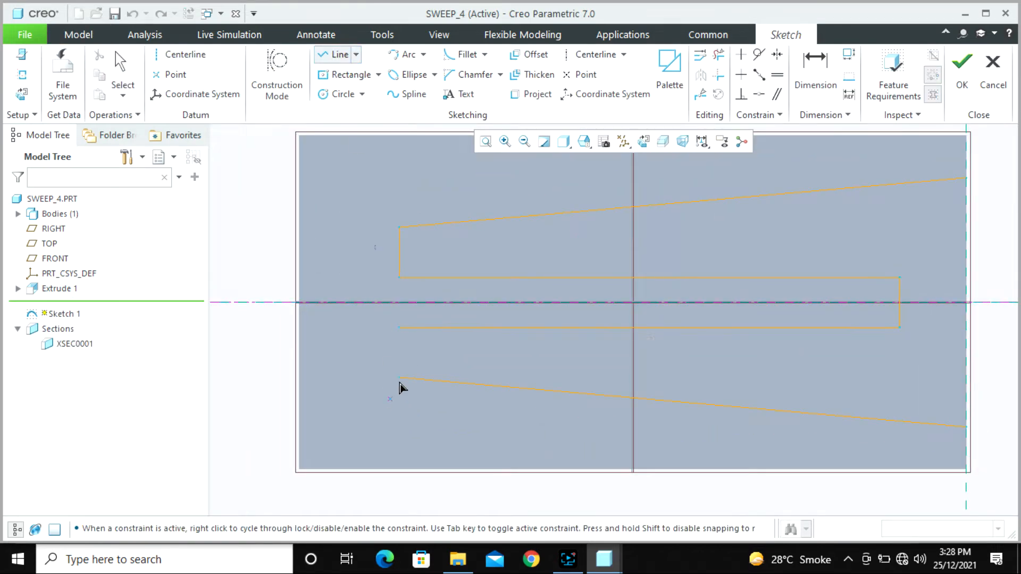
{"action": "scroll", "coordinate": [400, 378], "scroll_direction": "up", "scroll_amount": 5}
{"action": "left_click", "coordinate": [400, 376]}
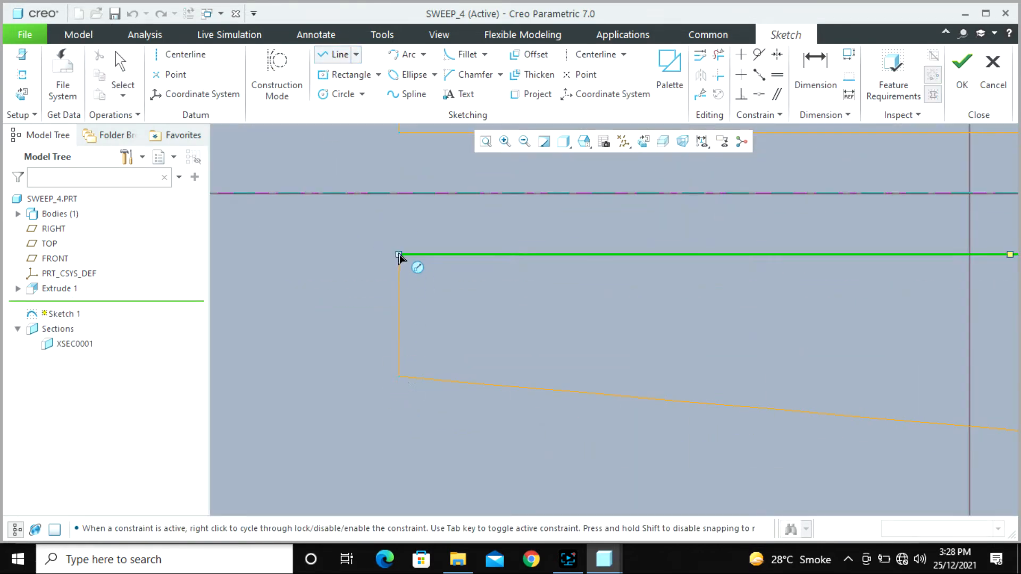
{"action": "scroll", "coordinate": [396, 259], "scroll_direction": "up", "scroll_amount": 5}
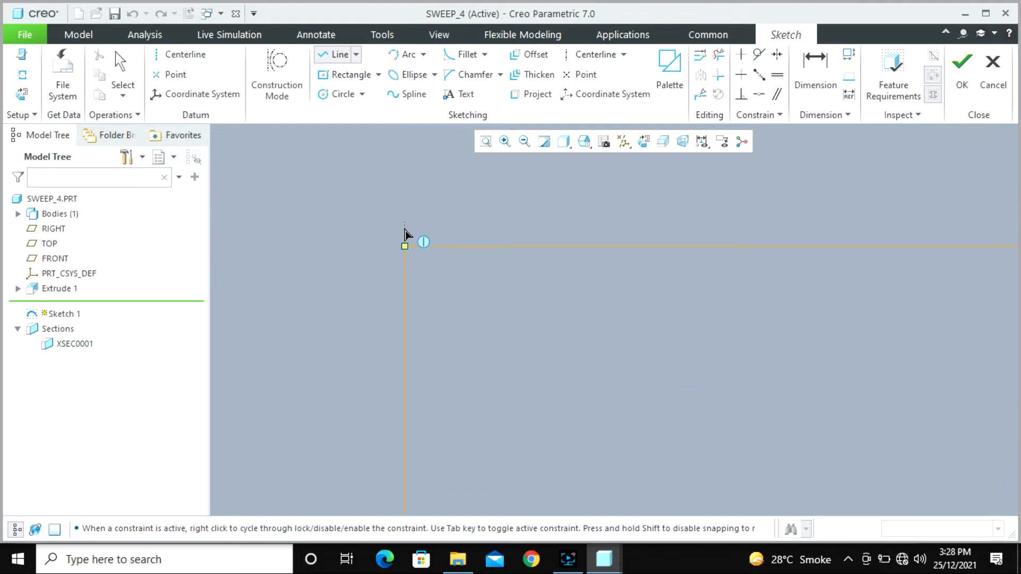
{"action": "left_click", "coordinate": [406, 229]}
{"action": "middle_click", "coordinate": [415, 309]}
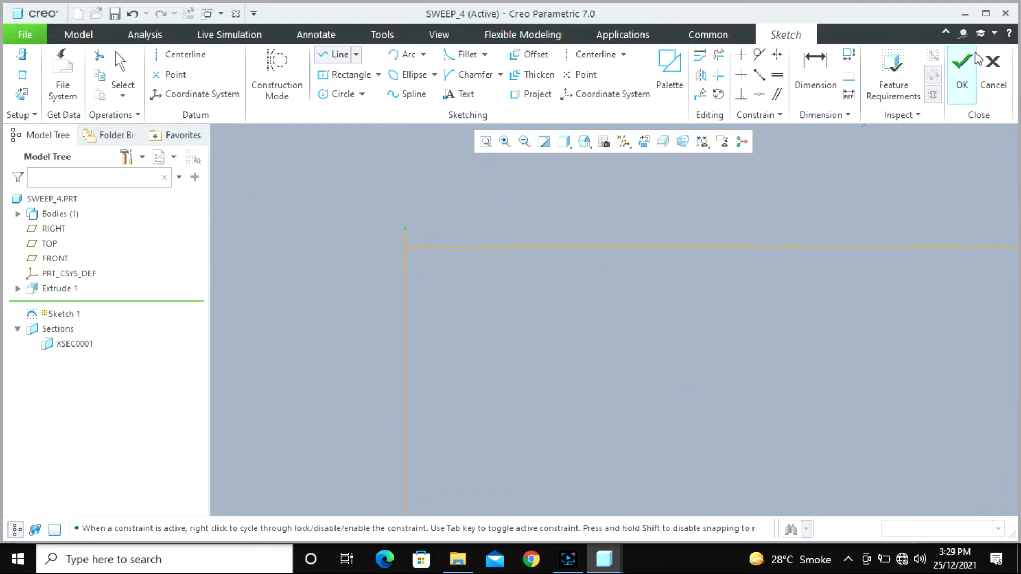
{"action": "left_click", "coordinate": [962, 69]}
Step: Inspect the block with the rejoined path, close the sweep_4 model and open sweep_7.prt
{"action": "scroll", "coordinate": [442, 309], "scroll_direction": "down", "scroll_amount": 5}
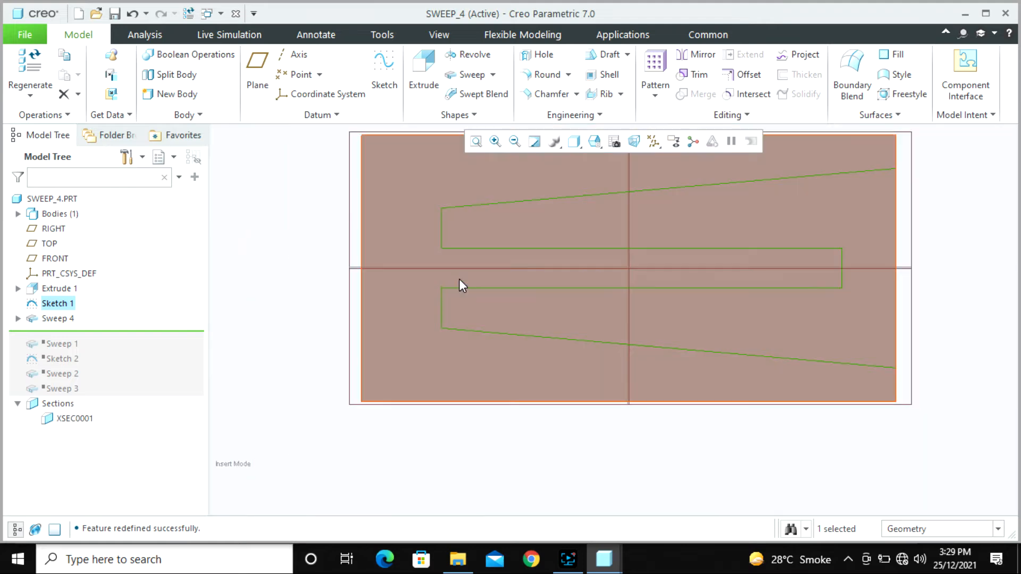
{"action": "middle_click_drag", "start_coordinate": [460, 285], "coordinate": [419, 413]}
{"action": "left_click", "coordinate": [419, 405]}
{"action": "scroll", "coordinate": [502, 240], "scroll_direction": "down", "scroll_amount": 5}
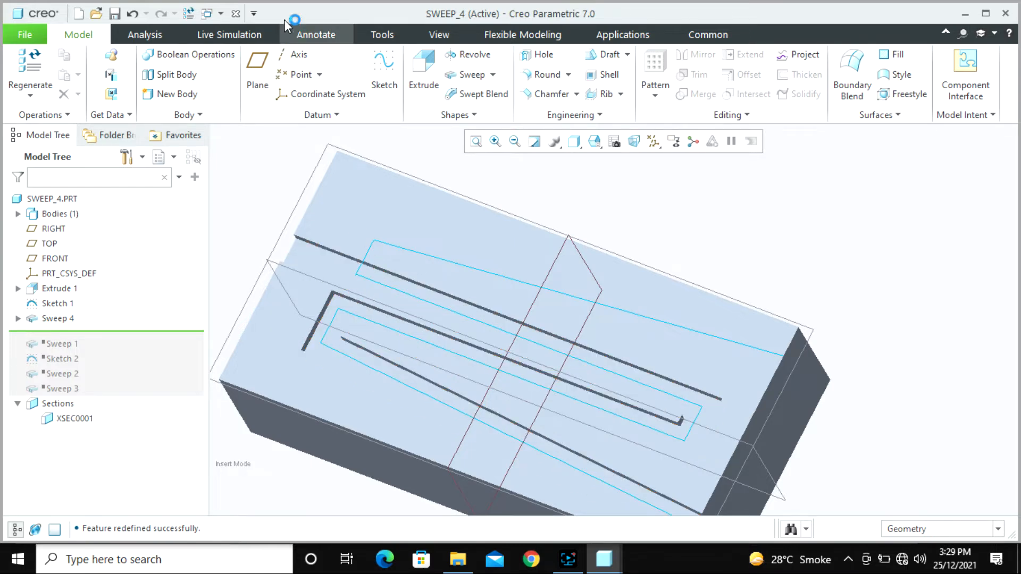
{"action": "left_click", "coordinate": [236, 15]}
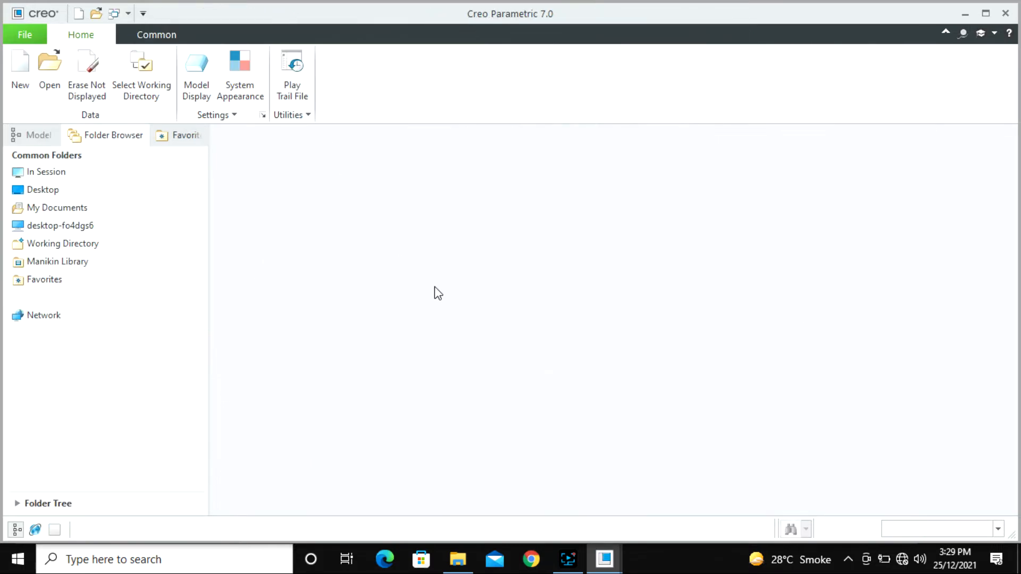
{"action": "left_click", "coordinate": [48, 61]}
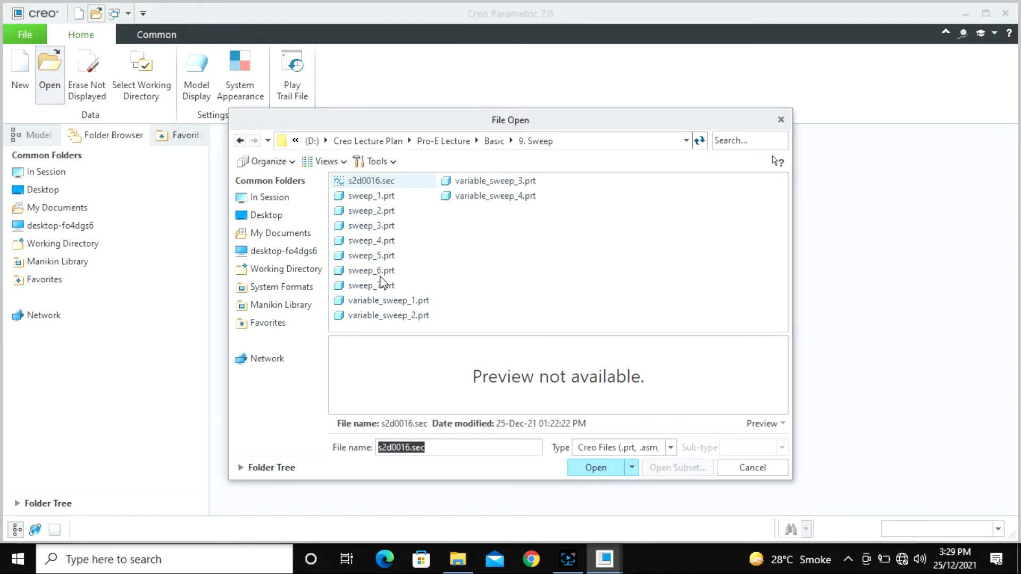
{"action": "left_click", "coordinate": [401, 287]}
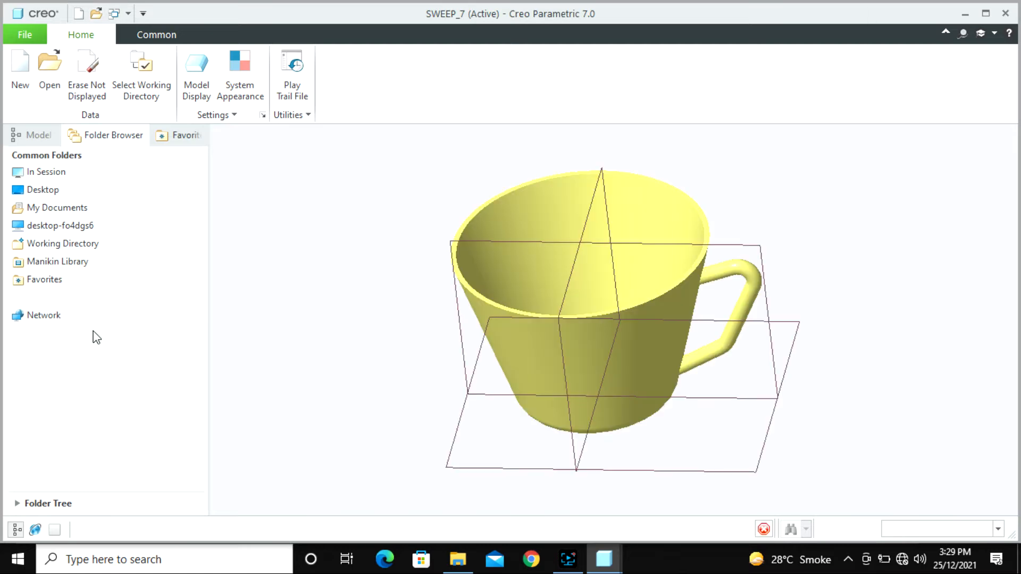
Step: Roll the cup model back to directly after Revolve 1 and view the solid tapered body
{"action": "left_click_drag", "start_coordinate": [94, 362], "coordinate": [109, 300]}
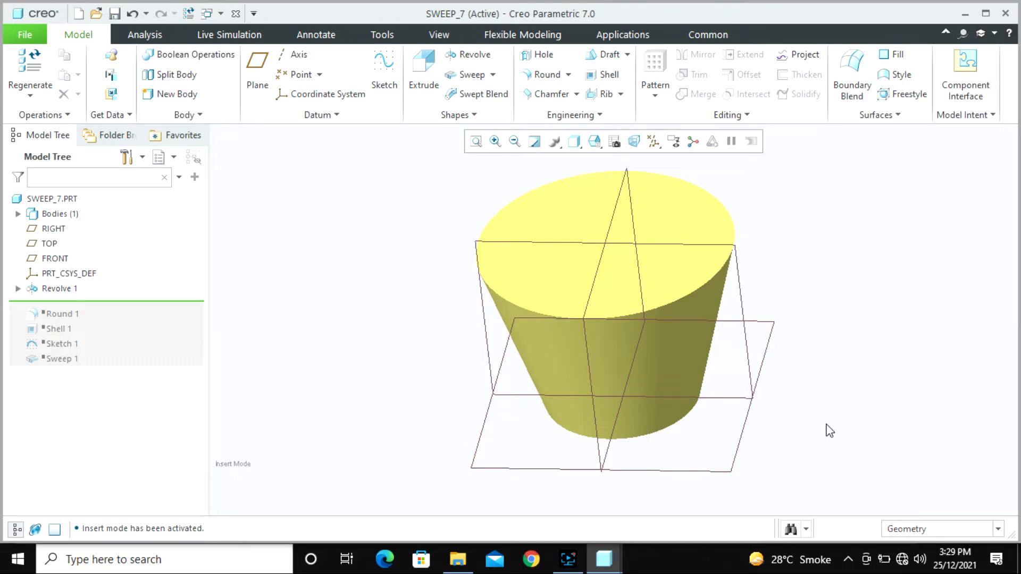
{"action": "scroll", "coordinate": [896, 351], "scroll_direction": "up", "scroll_amount": 2}
{"action": "scroll", "coordinate": [553, 400], "scroll_direction": "down", "scroll_amount": 2}
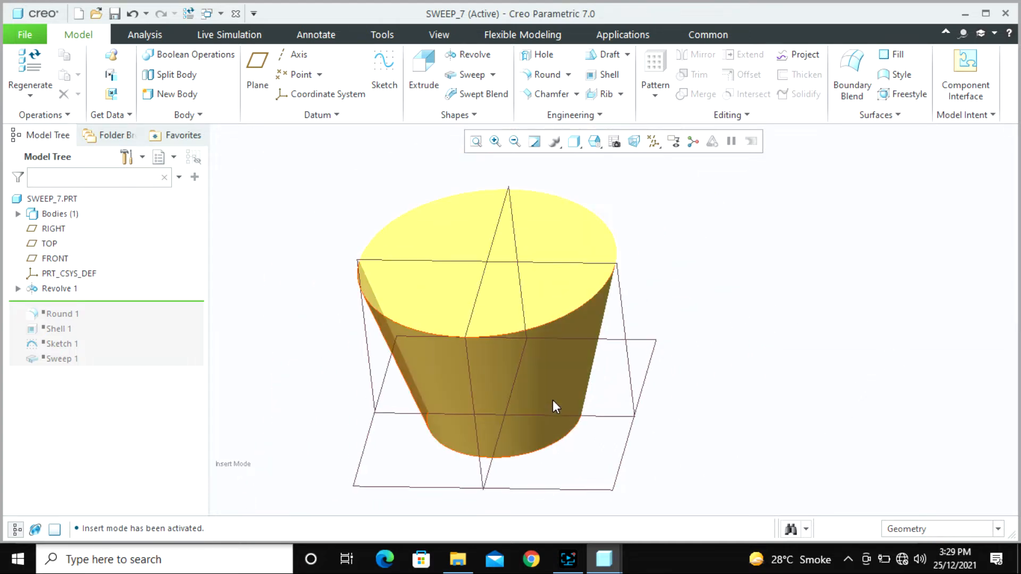
{"action": "scroll", "coordinate": [610, 220], "scroll_direction": "up", "scroll_amount": 1}
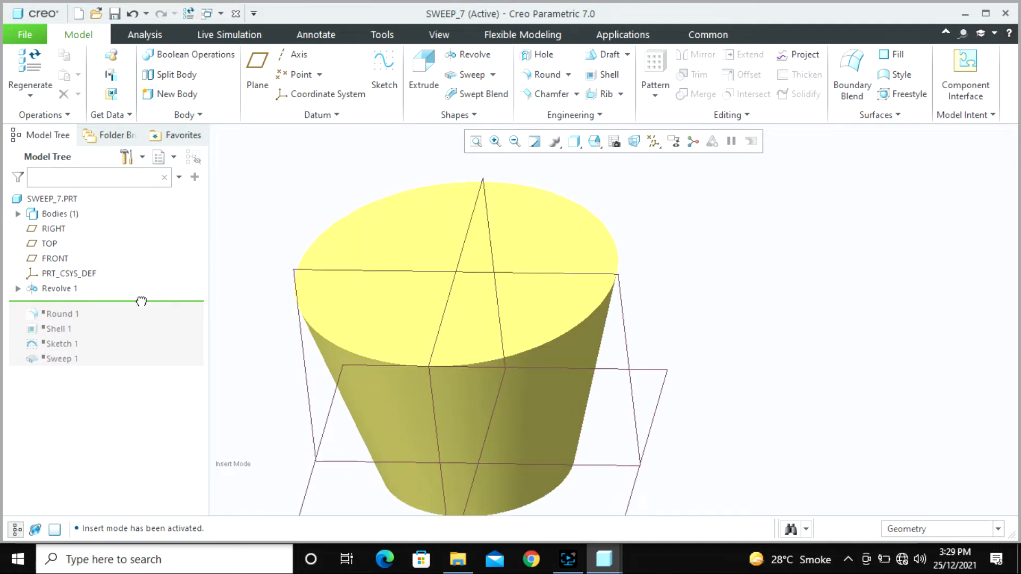
Step: Roll the model forward past Round 1 and inspect the rounded bottom edge of the cup
{"action": "left_click_drag", "start_coordinate": [138, 301], "coordinate": [140, 319]}
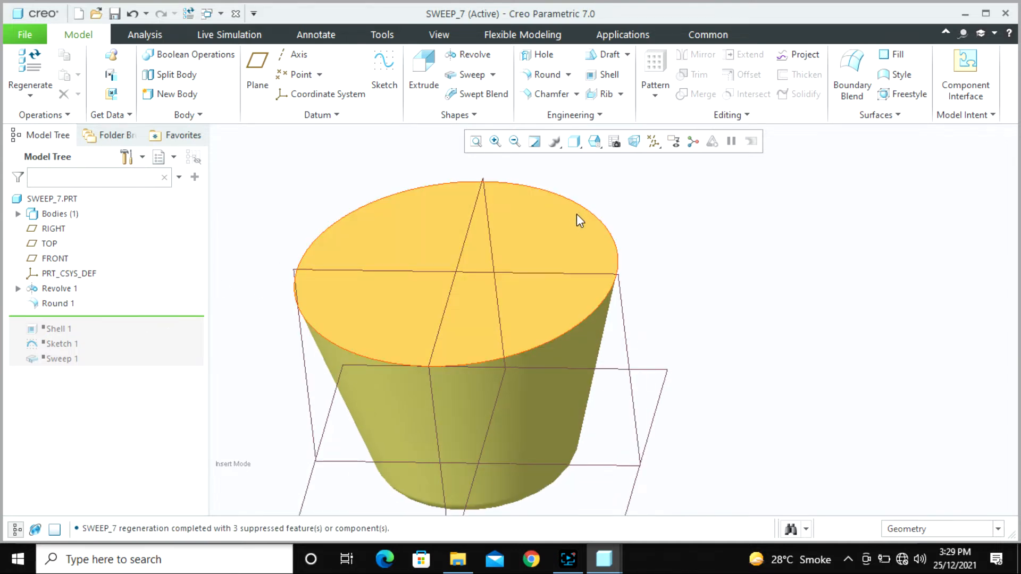
{"action": "scroll", "coordinate": [515, 260], "scroll_direction": "down", "scroll_amount": 2}
{"action": "middle_click_drag", "start_coordinate": [569, 230], "coordinate": [529, 394]}
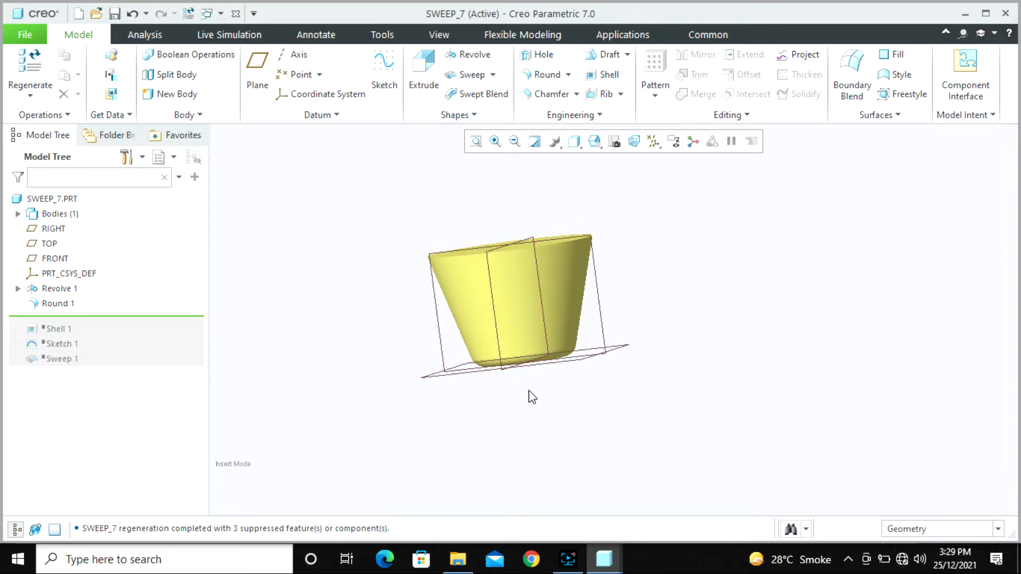
{"action": "scroll", "coordinate": [540, 299], "scroll_direction": "up", "scroll_amount": 4}
{"action": "scroll", "coordinate": [539, 301], "scroll_direction": "down", "scroll_amount": 3}
{"action": "middle_click_drag", "start_coordinate": [540, 312], "coordinate": [543, 335]}
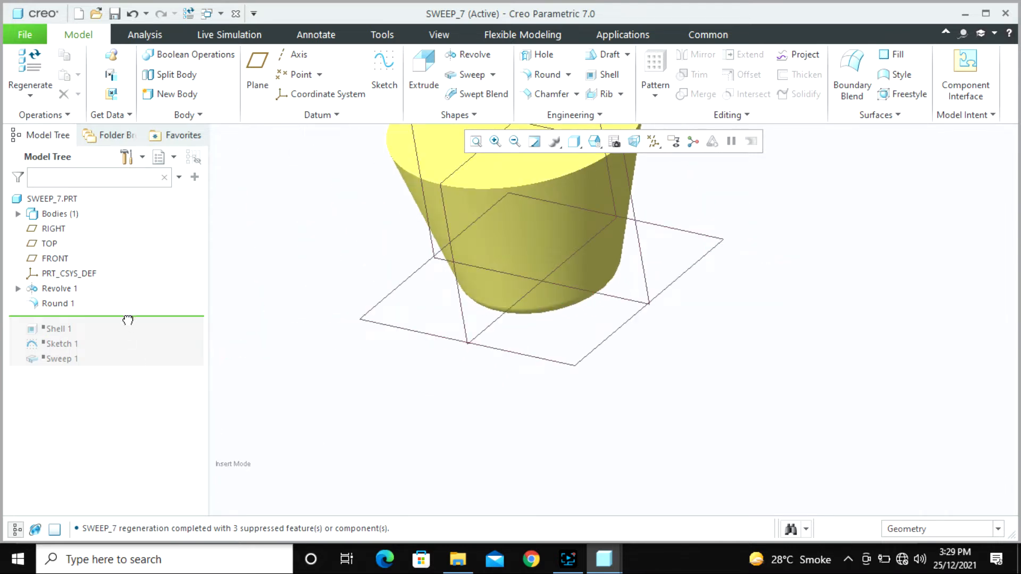
Step: Roll the model forward past Shell 1 and inspect the hollowed cup
{"action": "left_click_drag", "start_coordinate": [128, 319], "coordinate": [129, 333]}
{"action": "scroll", "coordinate": [630, 425], "scroll_direction": "down", "scroll_amount": 3}
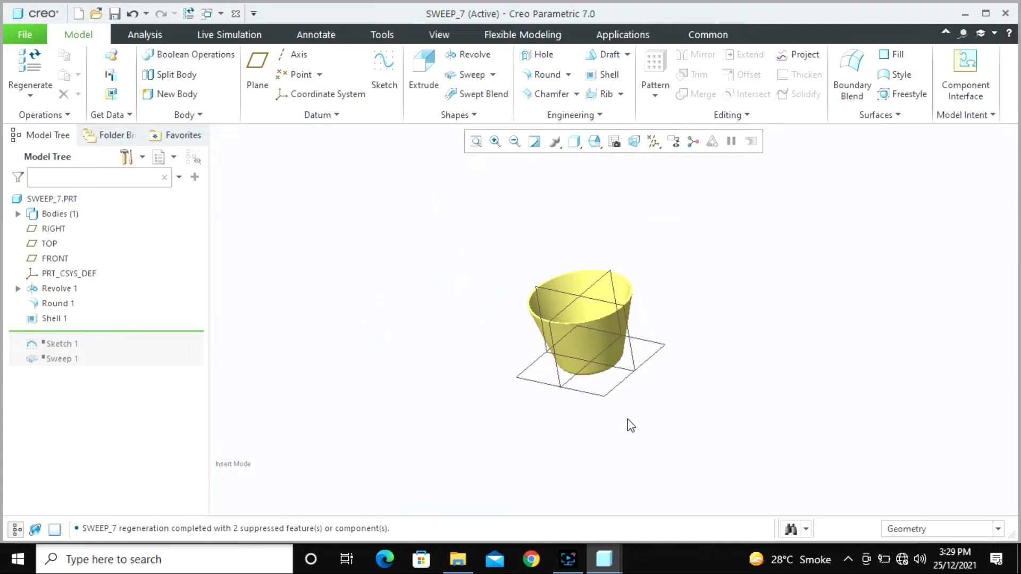
{"action": "middle_click_drag", "start_coordinate": [631, 426], "coordinate": [688, 359]}
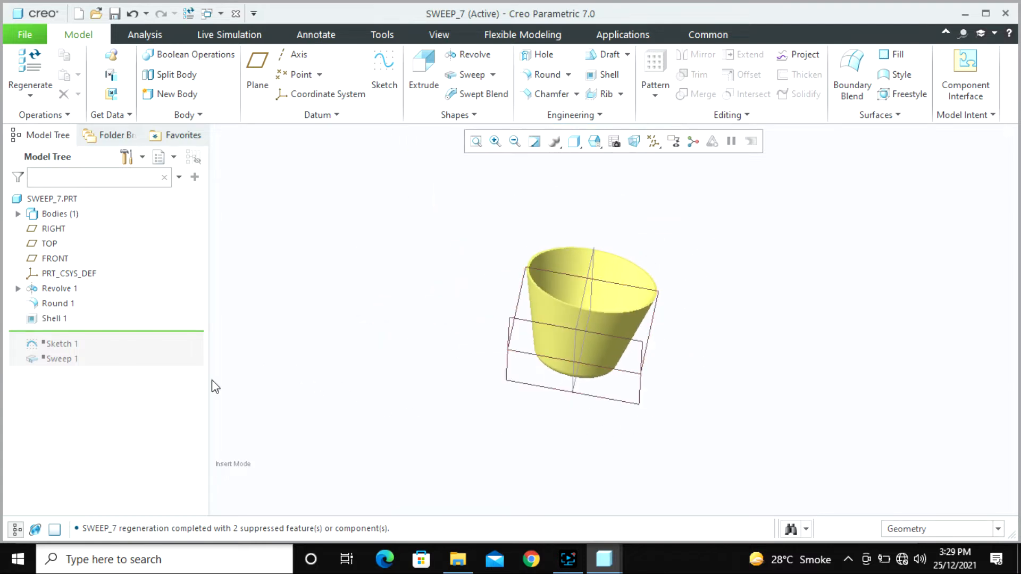
{"action": "left_click", "coordinate": [60, 319]}
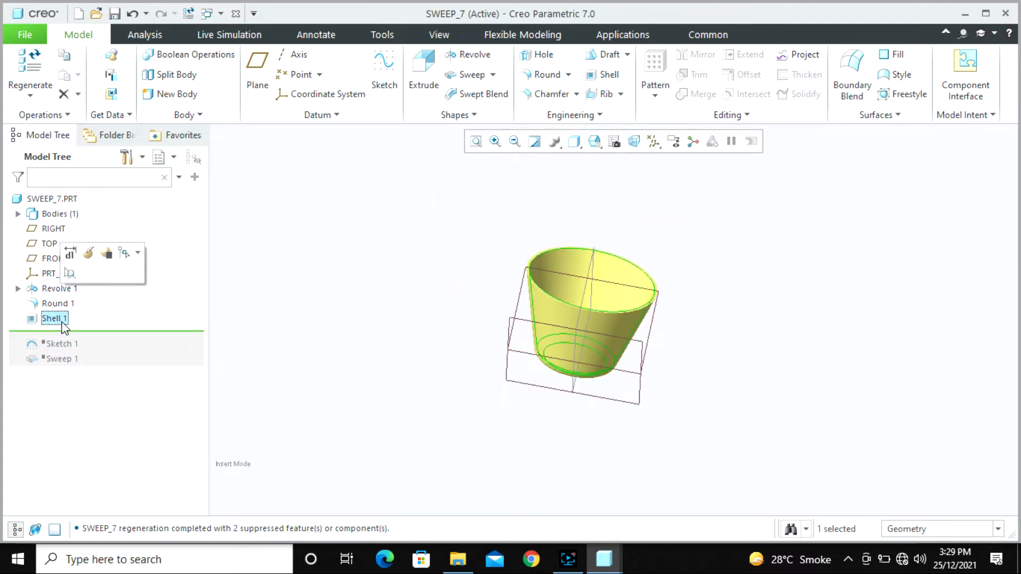
Step: Roll the model forward past Sketch 1, then review the handle path's dimensions in its sketch and accept it without edits
{"action": "left_click_drag", "start_coordinate": [105, 337], "coordinate": [102, 346]}
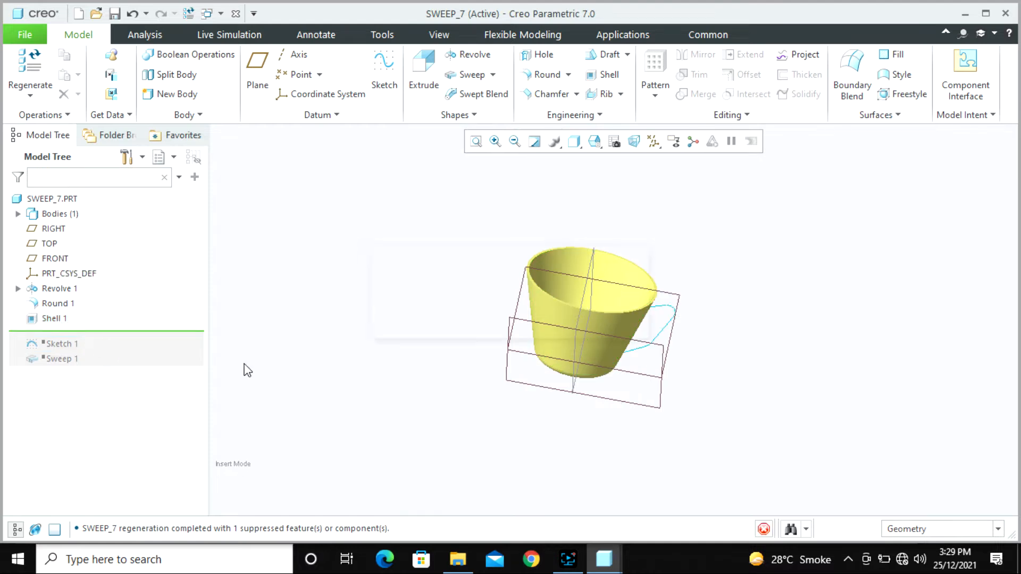
{"action": "scroll", "coordinate": [712, 320], "scroll_direction": "up", "scroll_amount": 3}
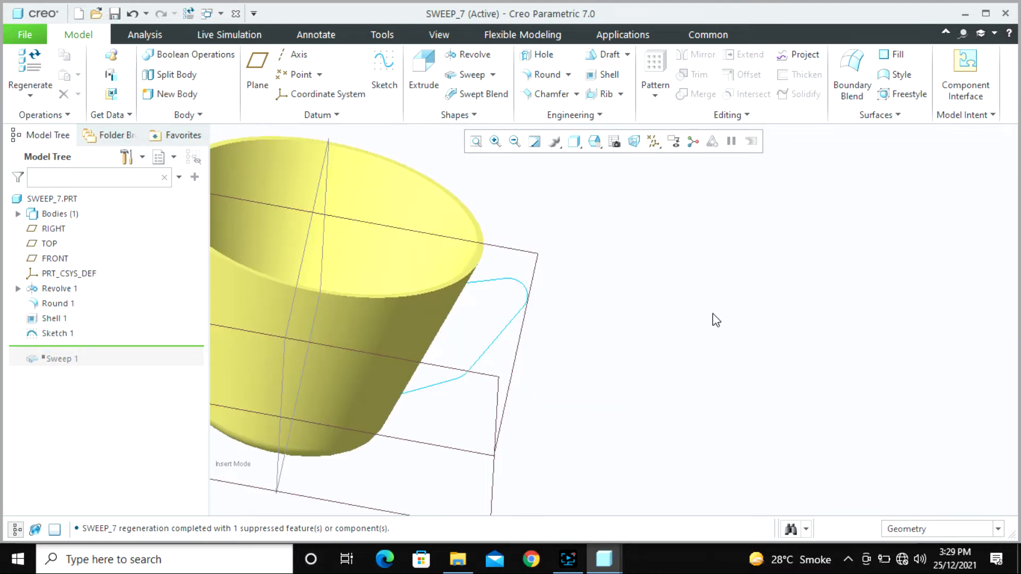
{"action": "left_click", "coordinate": [523, 311]}
{"action": "left_click", "coordinate": [548, 225]}
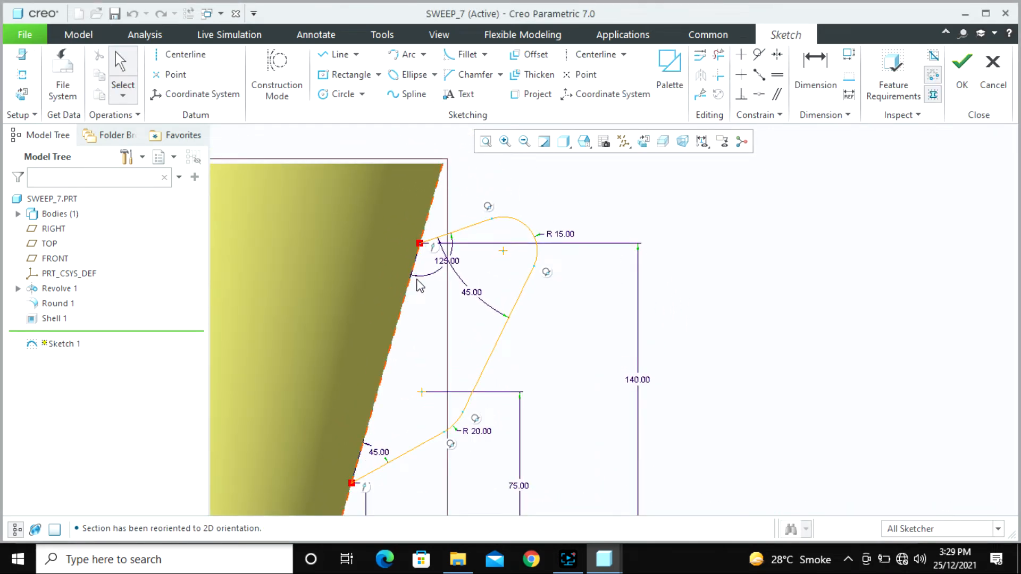
{"action": "scroll", "coordinate": [596, 206], "scroll_direction": "up", "scroll_amount": 3}
{"action": "scroll", "coordinate": [548, 229], "scroll_direction": "down", "scroll_amount": 2}
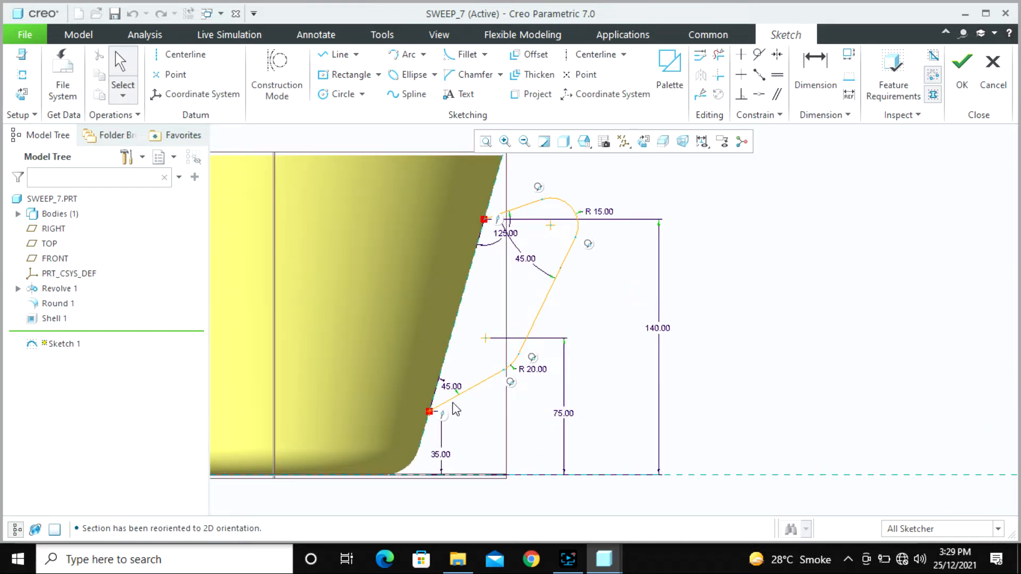
{"action": "left_click", "coordinate": [963, 80]}
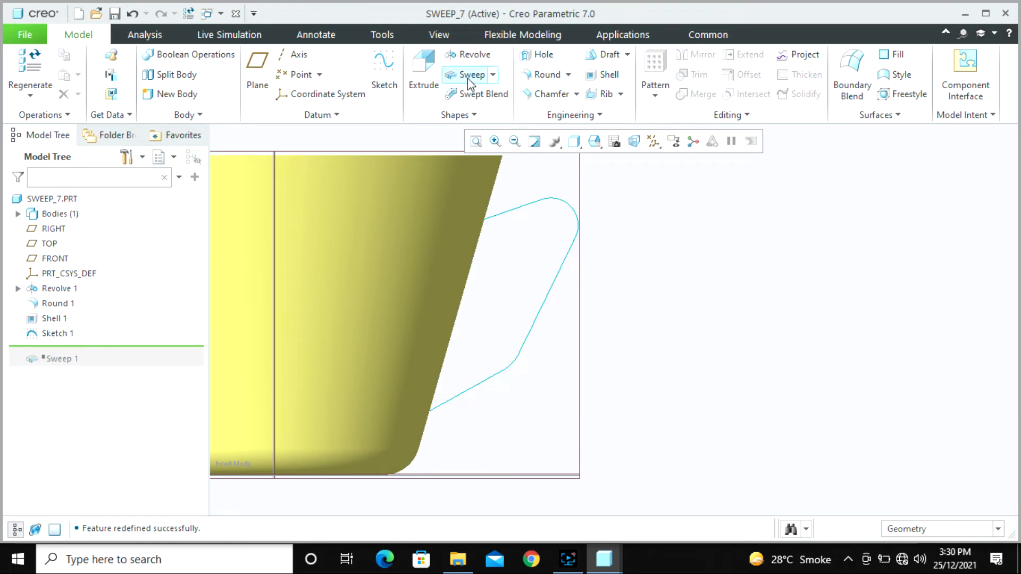
Step: Start a solid sweep along the Sketch 1 handle path and open its section sketch in 2D orientation
{"action": "left_click", "coordinate": [467, 77]}
{"action": "left_click", "coordinate": [551, 287]}
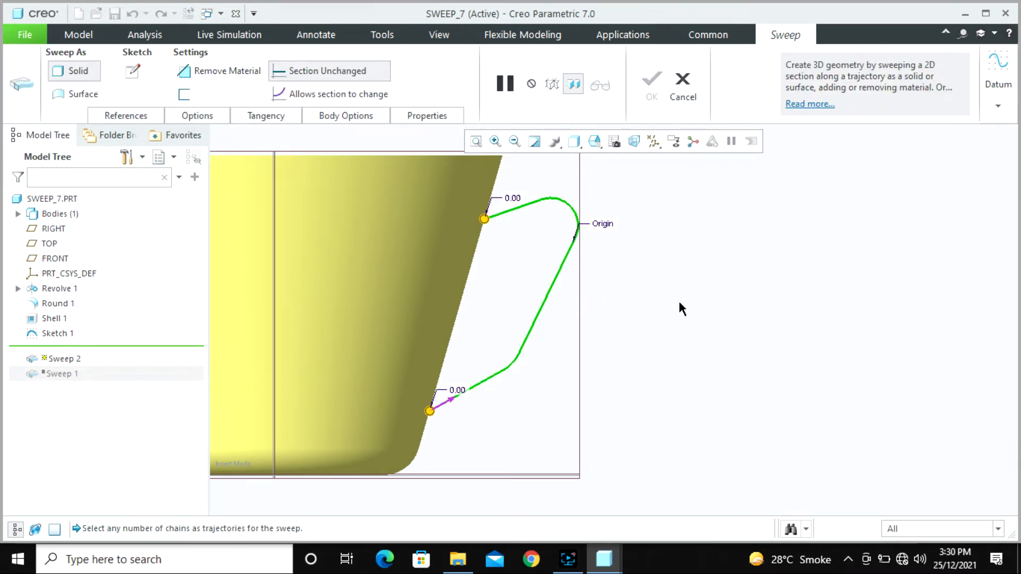
{"action": "left_click", "coordinate": [132, 70]}
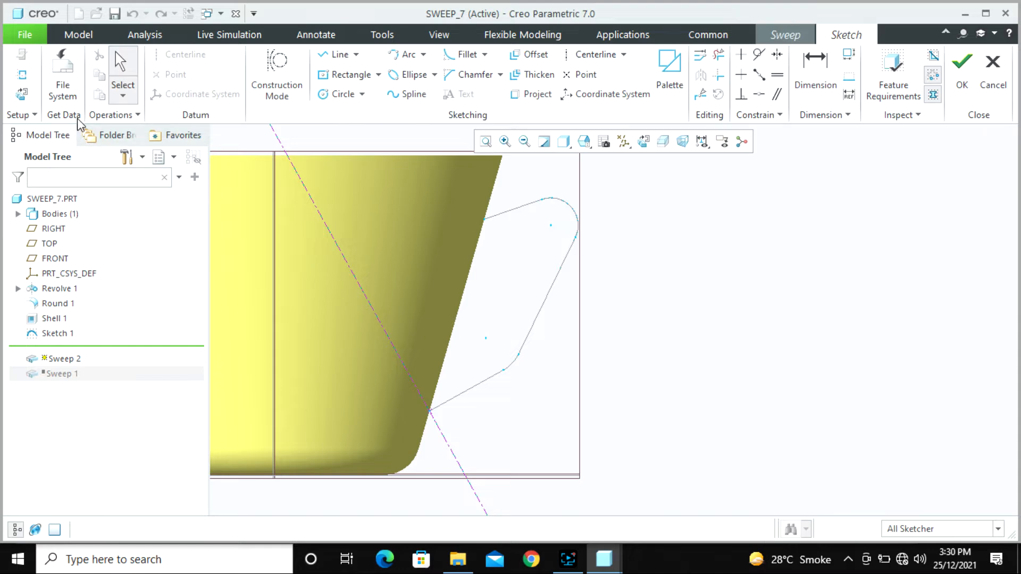
{"action": "left_click", "coordinate": [22, 94]}
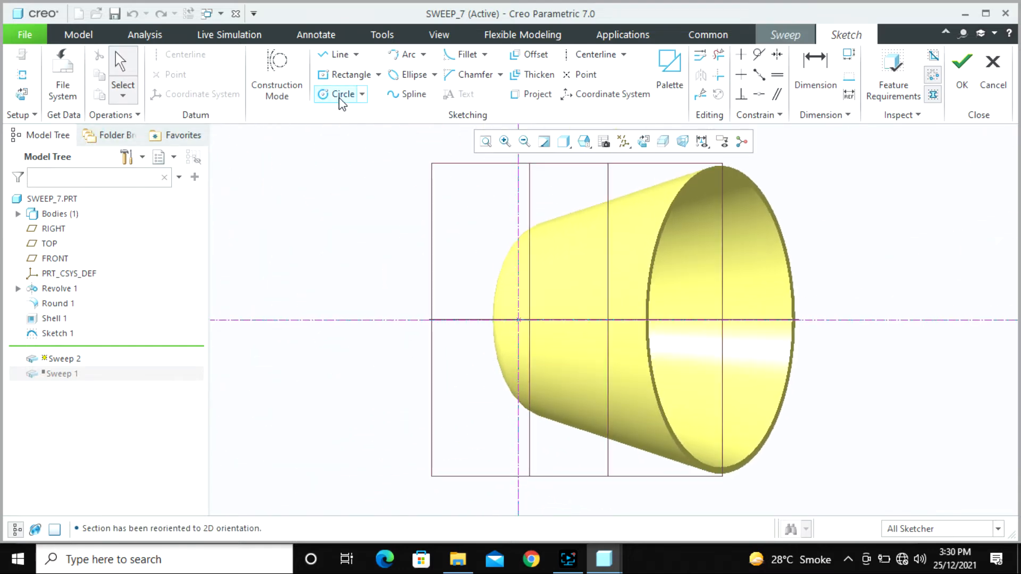
Step: Draw a circle centered on the trajectory's start point, set its diameter to 20, and accept the section
{"action": "left_click", "coordinate": [340, 94]}
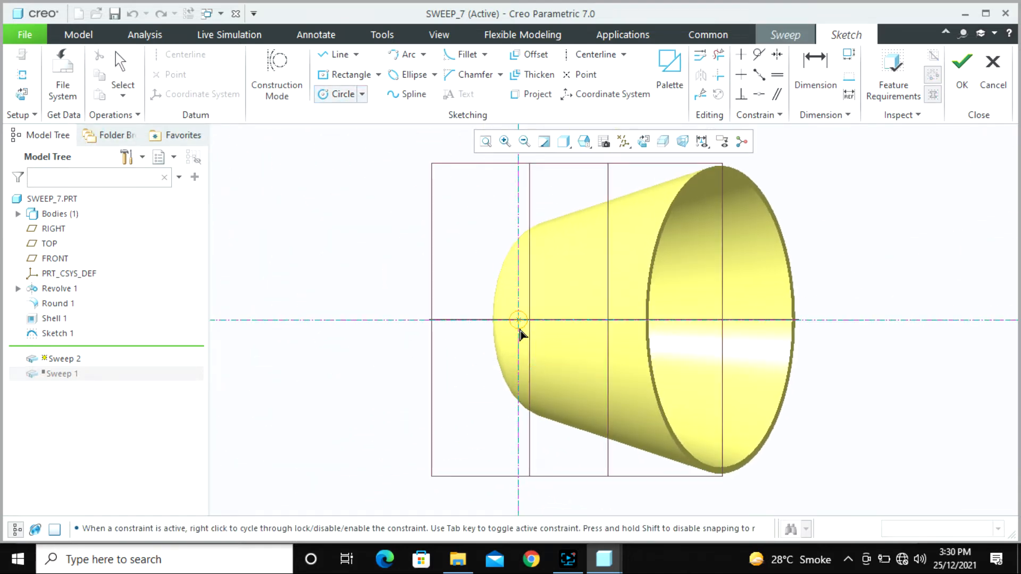
{"action": "left_click", "coordinate": [519, 333]}
{"action": "middle_click", "coordinate": [505, 351]}
{"action": "double_click", "coordinate": [483, 312]}
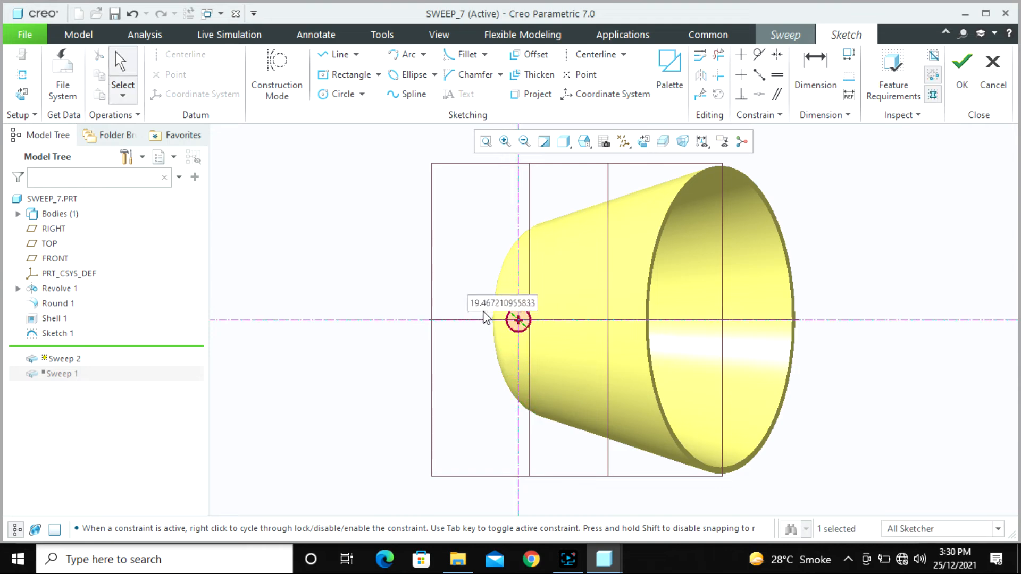
{"action": "type", "text": "20"}
{"action": "key", "text": "Return"}
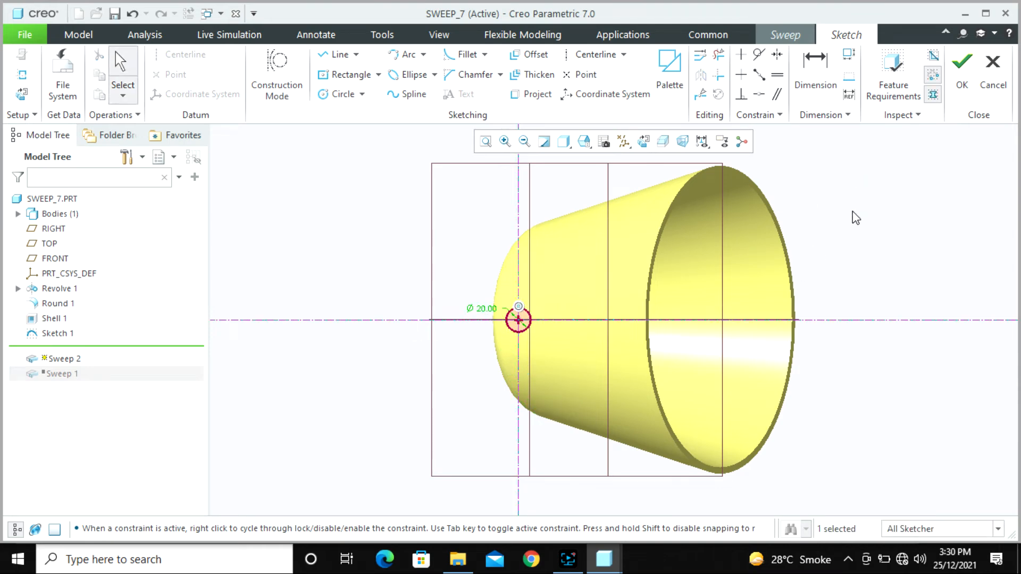
{"action": "left_click", "coordinate": [962, 64]}
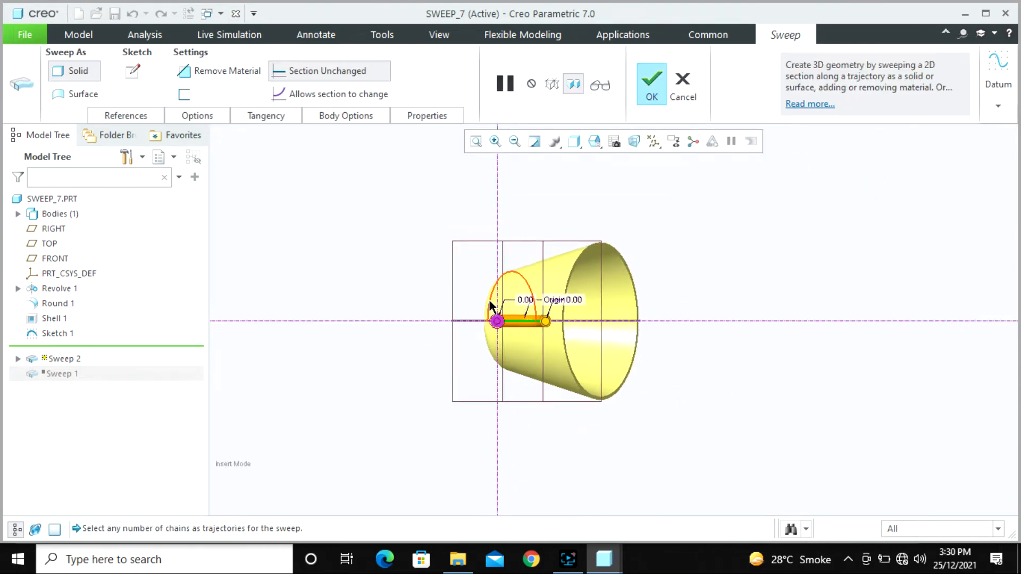
Step: Examine in the sweep preview how both handle ends meet the cup's outer wall and whether they protrude inside the cup
{"action": "middle_click_drag", "start_coordinate": [490, 307], "coordinate": [585, 373]}
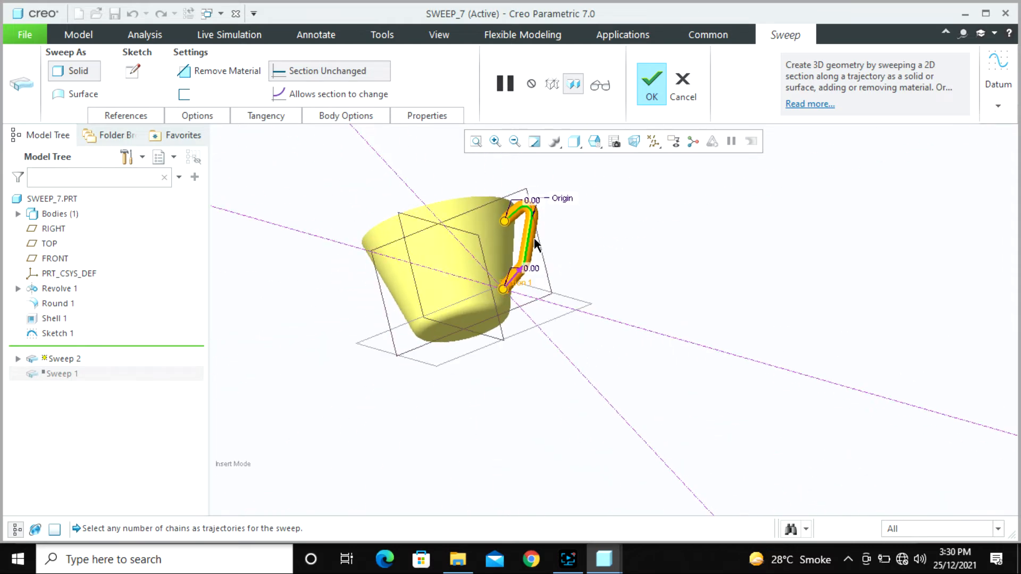
{"action": "scroll", "coordinate": [536, 244], "scroll_direction": "down", "scroll_amount": 8}
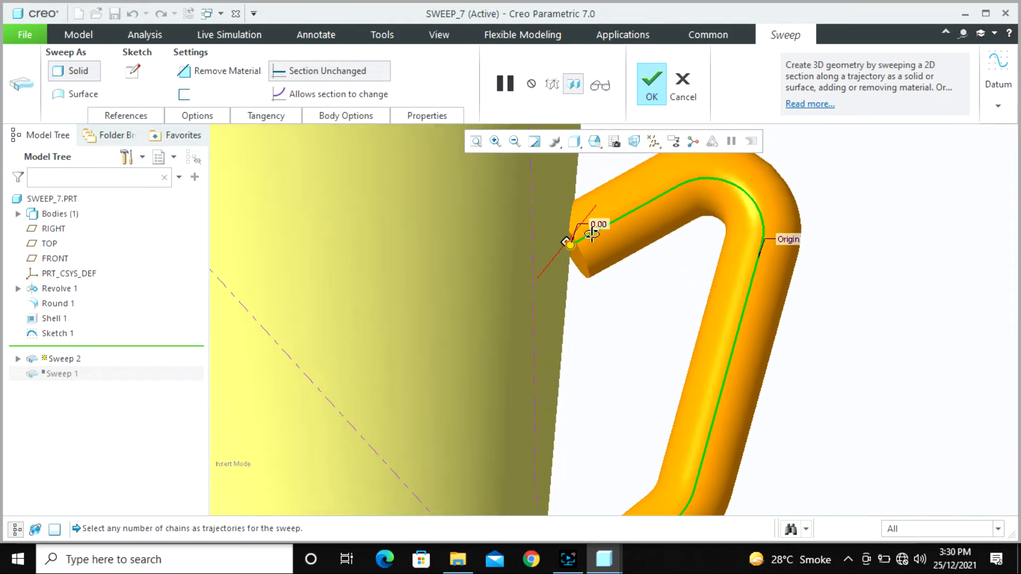
{"action": "scroll", "coordinate": [592, 234], "scroll_direction": "down", "scroll_amount": 3}
{"action": "scroll", "coordinate": [560, 296], "scroll_direction": "up", "scroll_amount": 10}
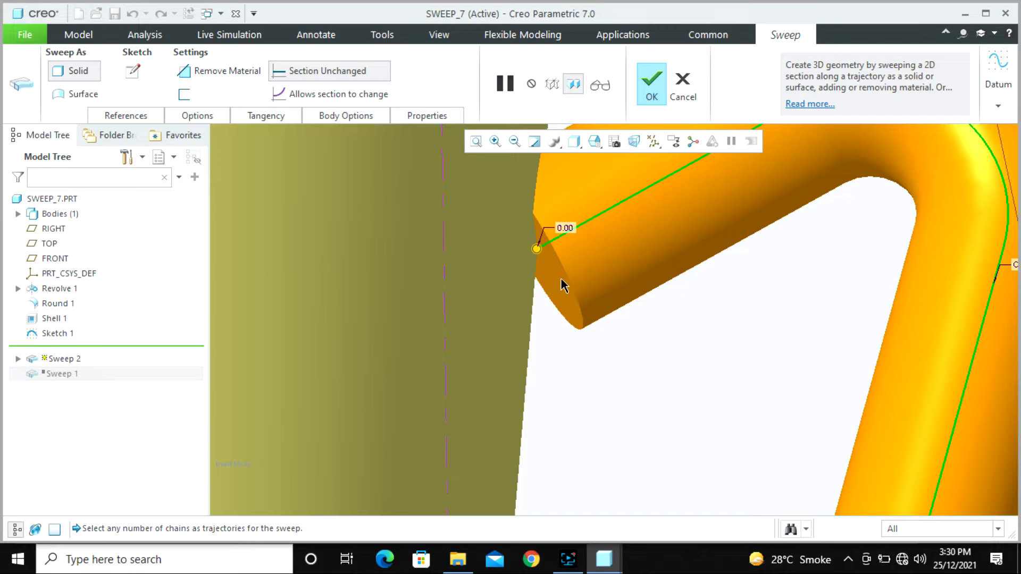
{"action": "scroll", "coordinate": [529, 420], "scroll_direction": "down", "scroll_amount": 6}
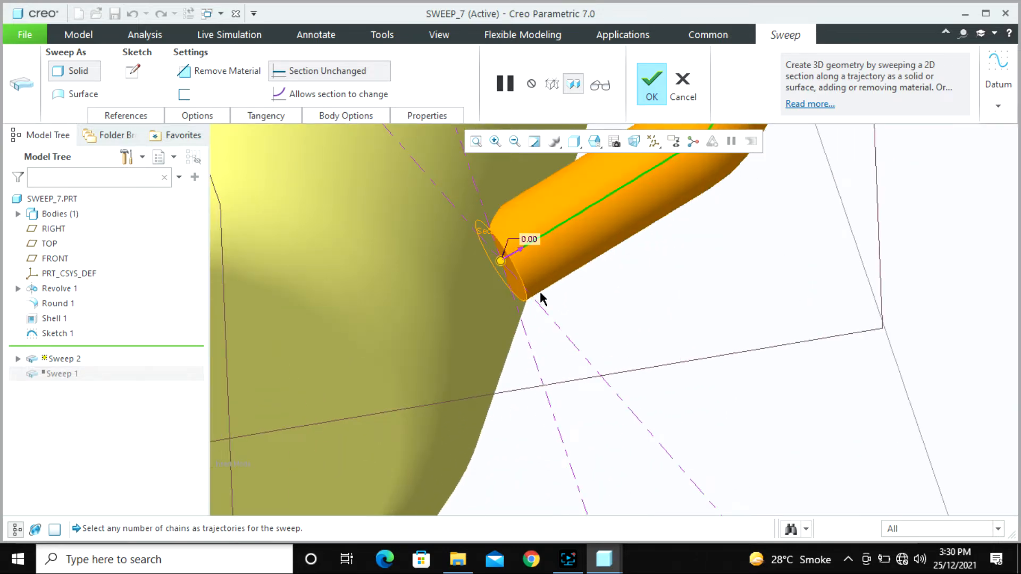
{"action": "scroll", "coordinate": [542, 297], "scroll_direction": "up", "scroll_amount": 6}
{"action": "middle_click_drag", "start_coordinate": [543, 296], "coordinate": [585, 251]}
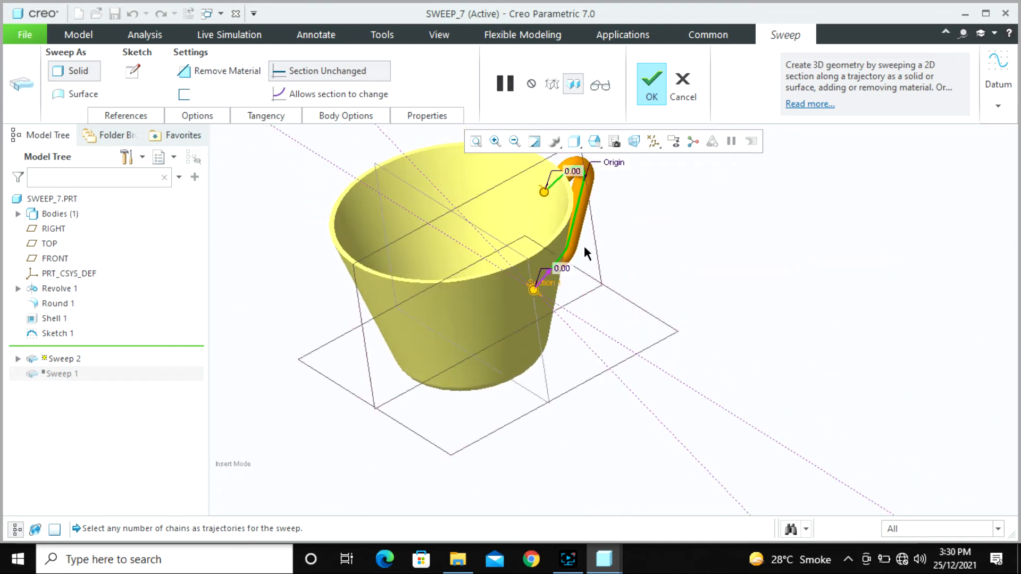
{"action": "scroll", "coordinate": [547, 180], "scroll_direction": "down", "scroll_amount": 6}
{"action": "scroll", "coordinate": [515, 225], "scroll_direction": "up", "scroll_amount": 2}
{"action": "scroll", "coordinate": [512, 187], "scroll_direction": "down", "scroll_amount": 2}
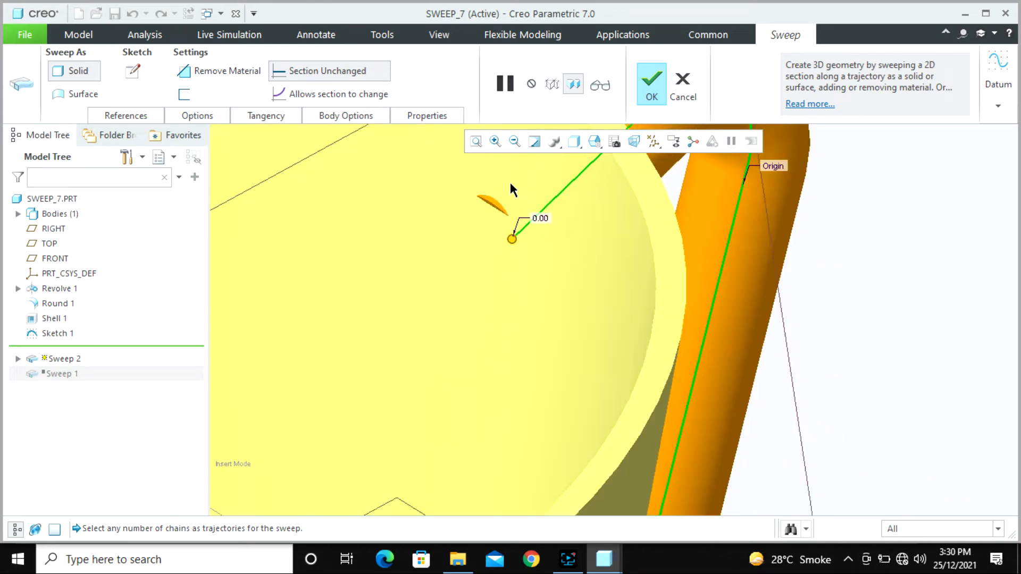
{"action": "scroll", "coordinate": [510, 184], "scroll_direction": "down", "scroll_amount": 3}
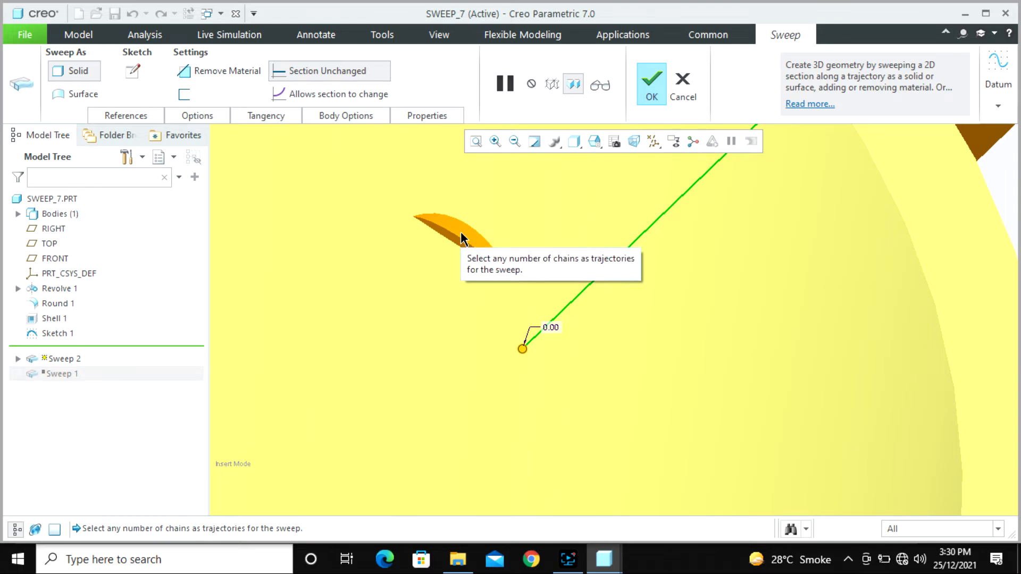
{"action": "scroll", "coordinate": [573, 106], "scroll_direction": "up", "scroll_amount": 3}
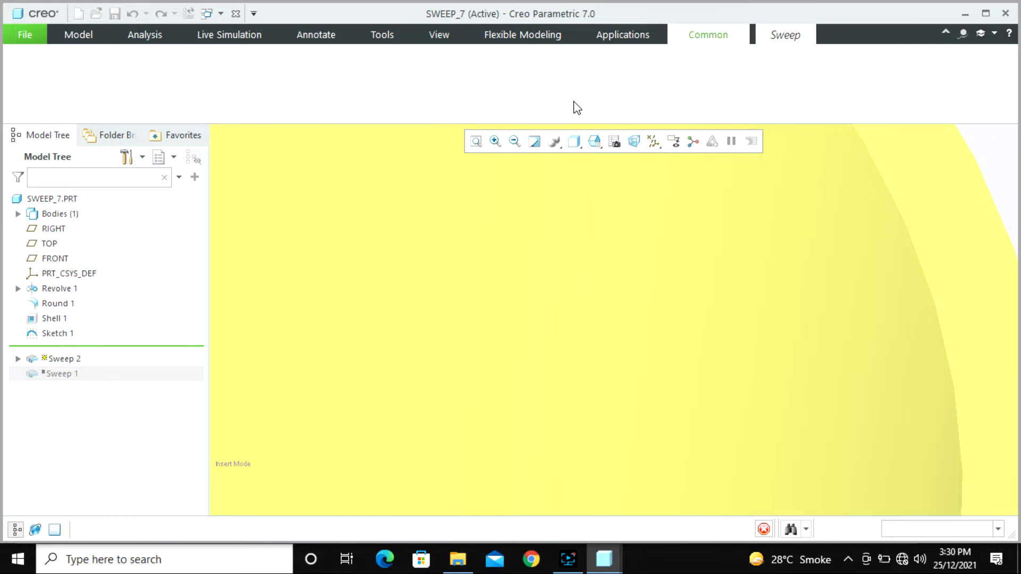
Step: Return to the handle sweep's settings and enable Merge ends
{"action": "scroll", "coordinate": [546, 221], "scroll_direction": "up", "scroll_amount": 5}
{"action": "scroll", "coordinate": [553, 266], "scroll_direction": "up", "scroll_amount": 3}
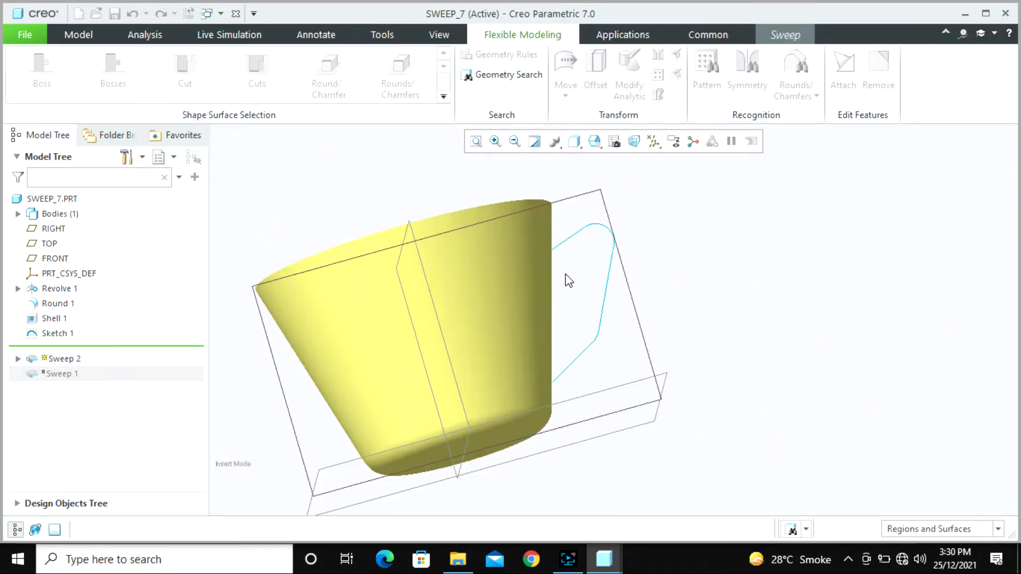
{"action": "scroll", "coordinate": [561, 269], "scroll_direction": "down", "scroll_amount": 2}
{"action": "left_click", "coordinate": [773, 33]}
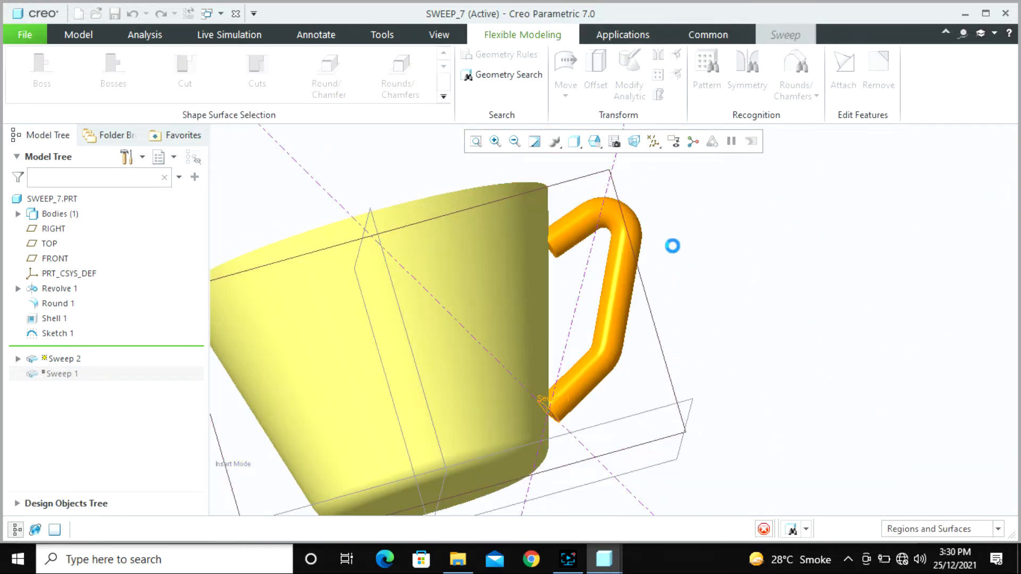
{"action": "scroll", "coordinate": [576, 404], "scroll_direction": "down", "scroll_amount": 6}
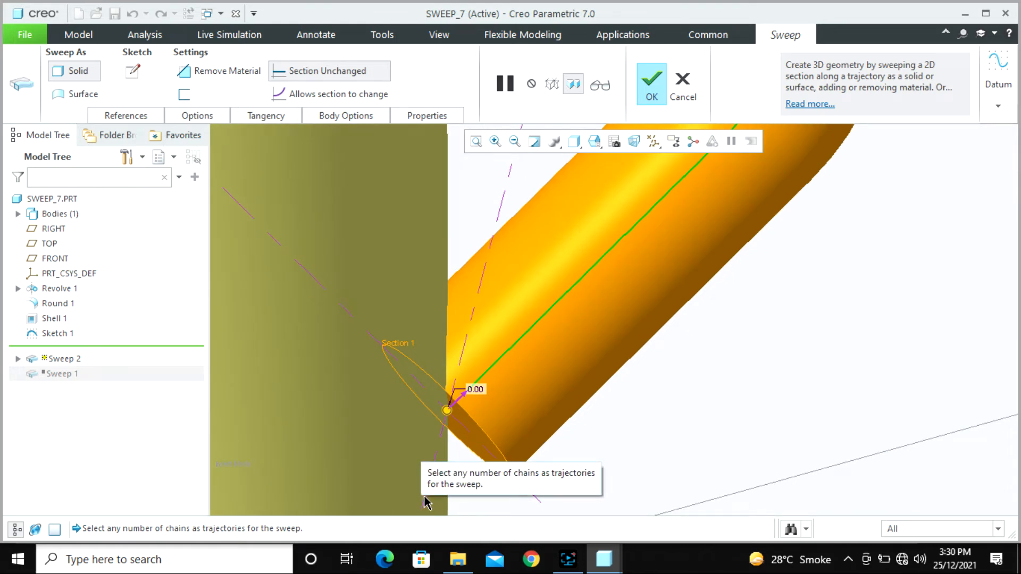
{"action": "left_click", "coordinate": [200, 116]}
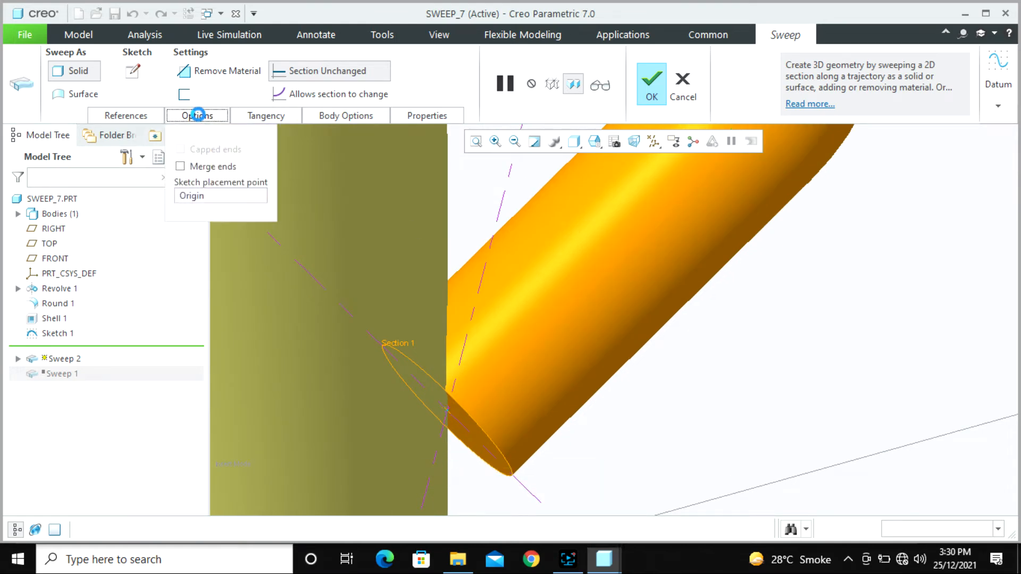
{"action": "left_click", "coordinate": [194, 168]}
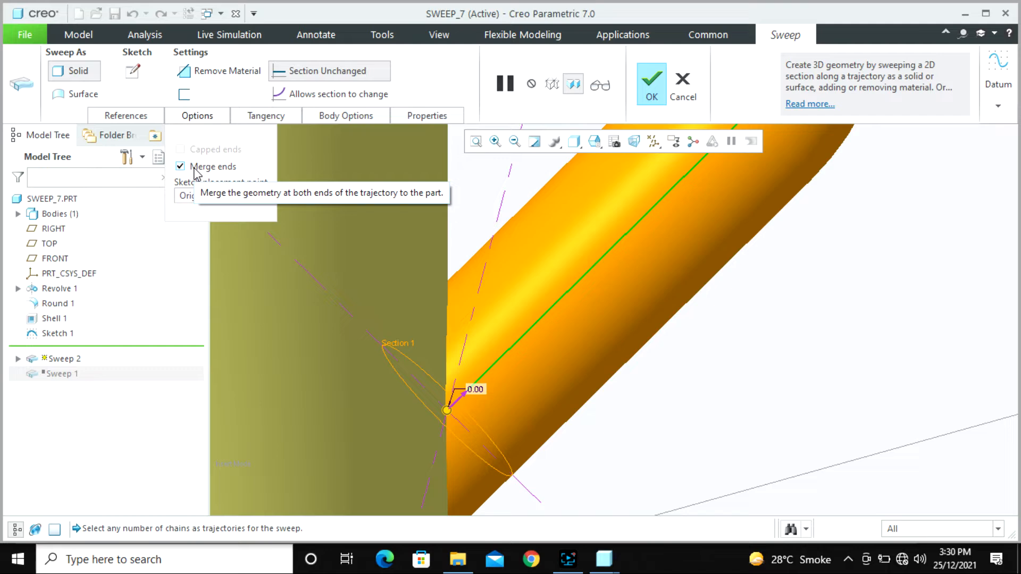
Step: Check the merged handle ends against the cup wall from several angles, then accept the sweep
{"action": "scroll", "coordinate": [484, 234], "scroll_direction": "down", "scroll_amount": 5}
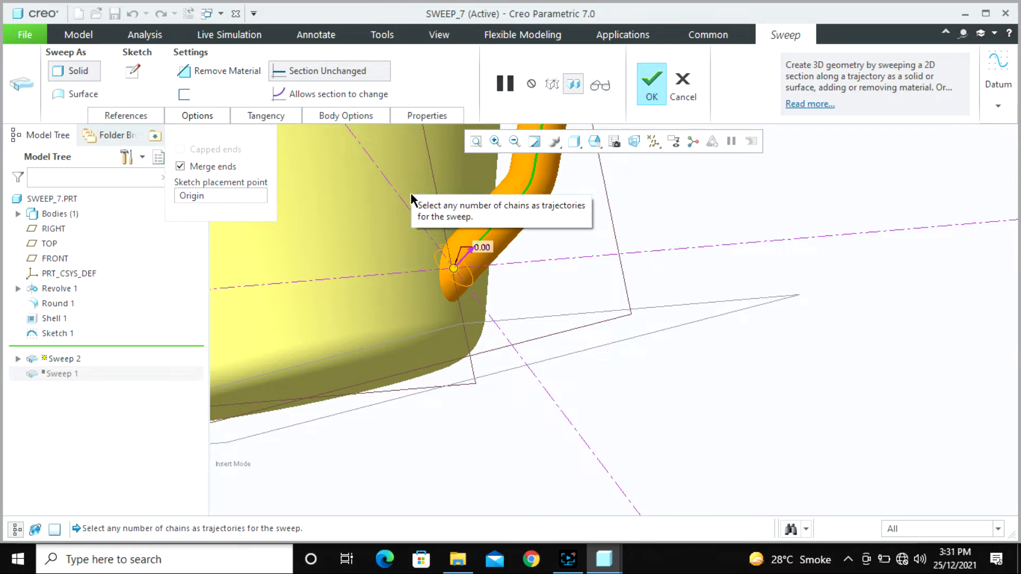
{"action": "scroll", "coordinate": [524, 288], "scroll_direction": "up", "scroll_amount": 5}
{"action": "middle_click_drag", "start_coordinate": [561, 301], "coordinate": [501, 307]}
{"action": "scroll", "coordinate": [484, 218], "scroll_direction": "down", "scroll_amount": 3}
{"action": "scroll", "coordinate": [504, 238], "scroll_direction": "down", "scroll_amount": 5}
{"action": "scroll", "coordinate": [481, 276], "scroll_direction": "up", "scroll_amount": 6}
{"action": "middle_click_drag", "start_coordinate": [517, 346], "coordinate": [485, 336]}
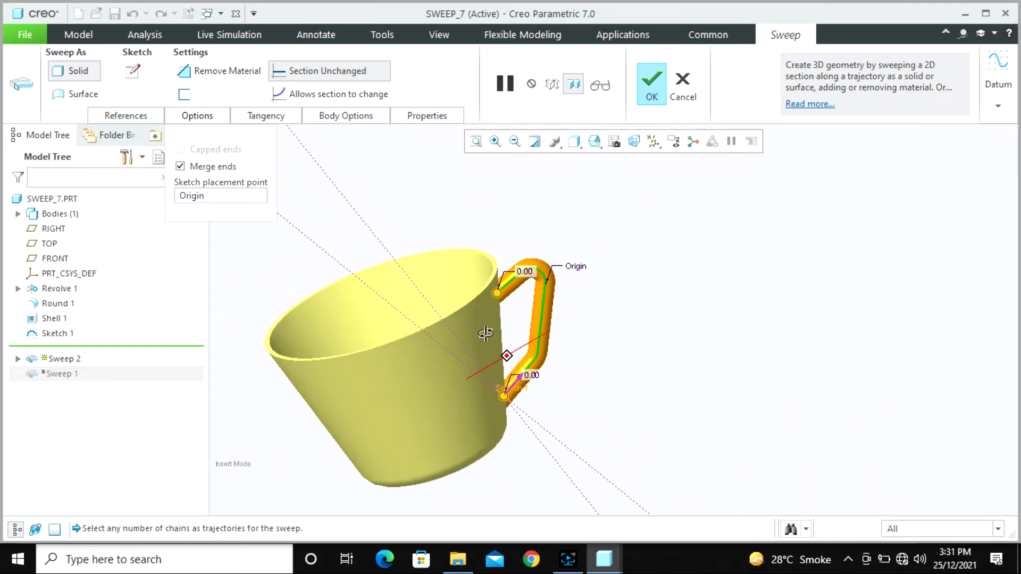
{"action": "scroll", "coordinate": [518, 405], "scroll_direction": "down", "scroll_amount": 4}
{"action": "scroll", "coordinate": [518, 404], "scroll_direction": "down", "scroll_amount": 2}
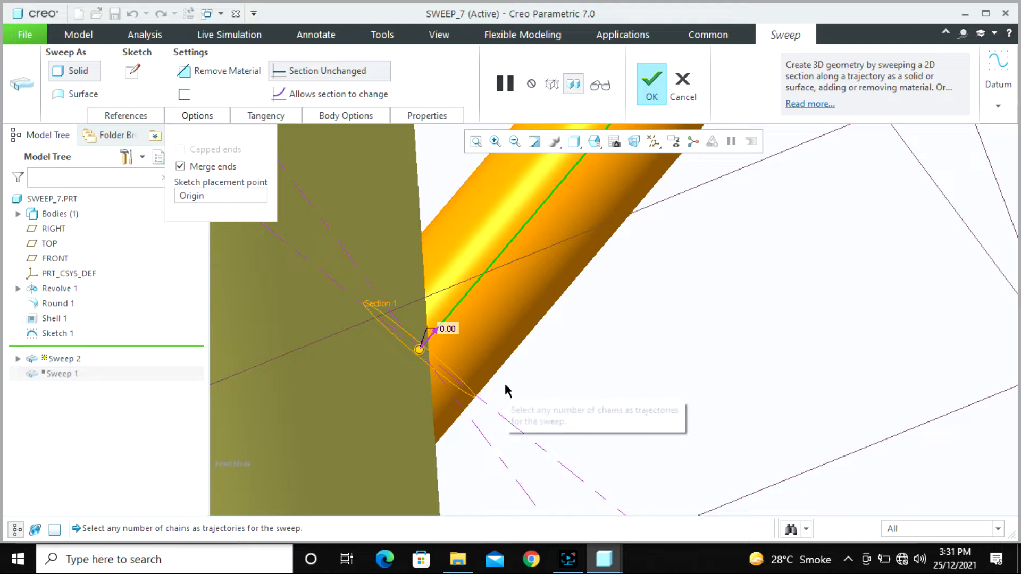
{"action": "middle_click", "coordinate": [573, 360]}
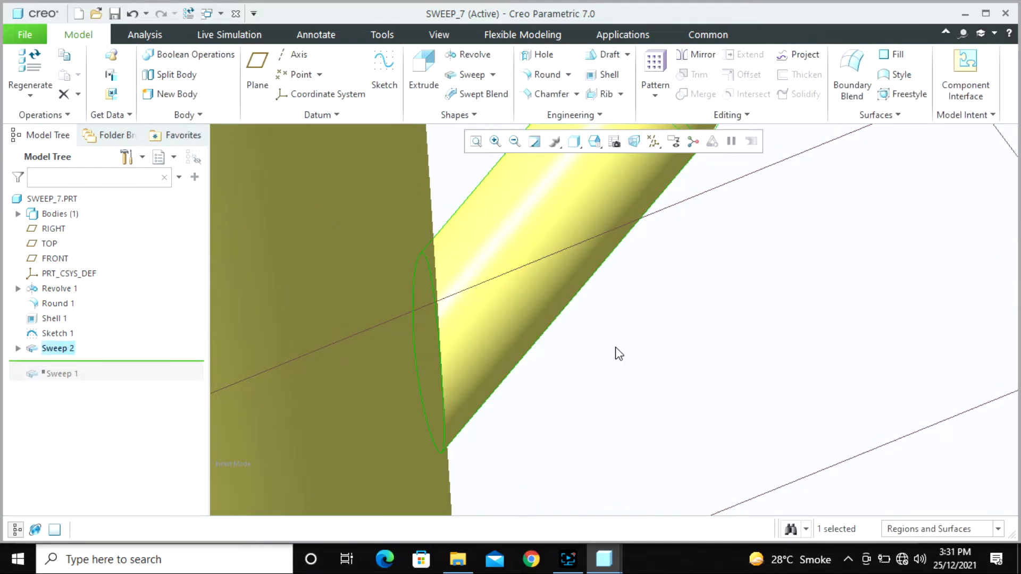
Step: Inspect the completed cup from the default orientation and up close, then select the handle's straight grip surface
{"action": "key", "text": "ctrl+d"}
{"action": "middle_click_drag", "start_coordinate": [608, 353], "coordinate": [579, 333]}
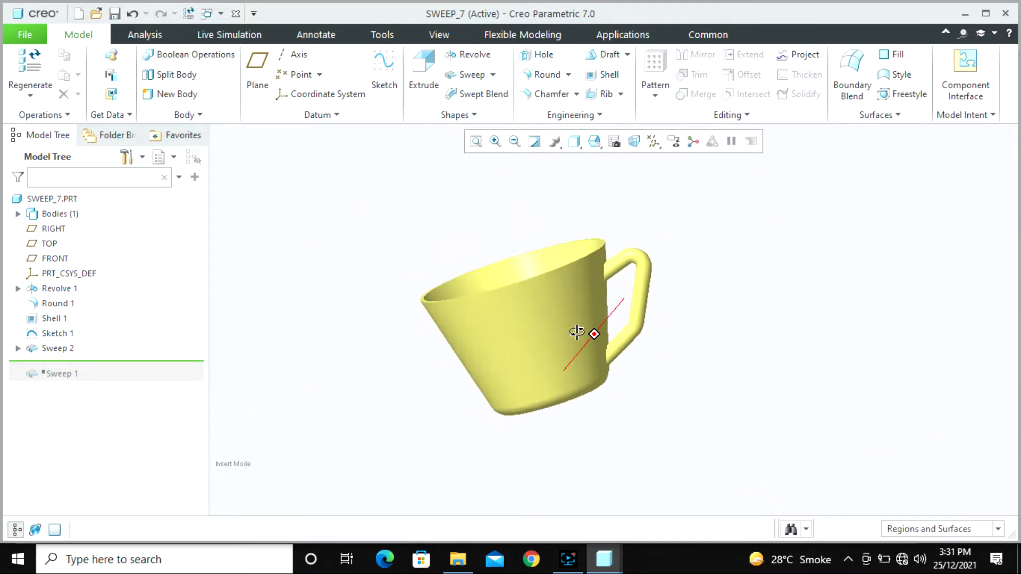
{"action": "scroll", "coordinate": [597, 334], "scroll_direction": "up", "scroll_amount": 3}
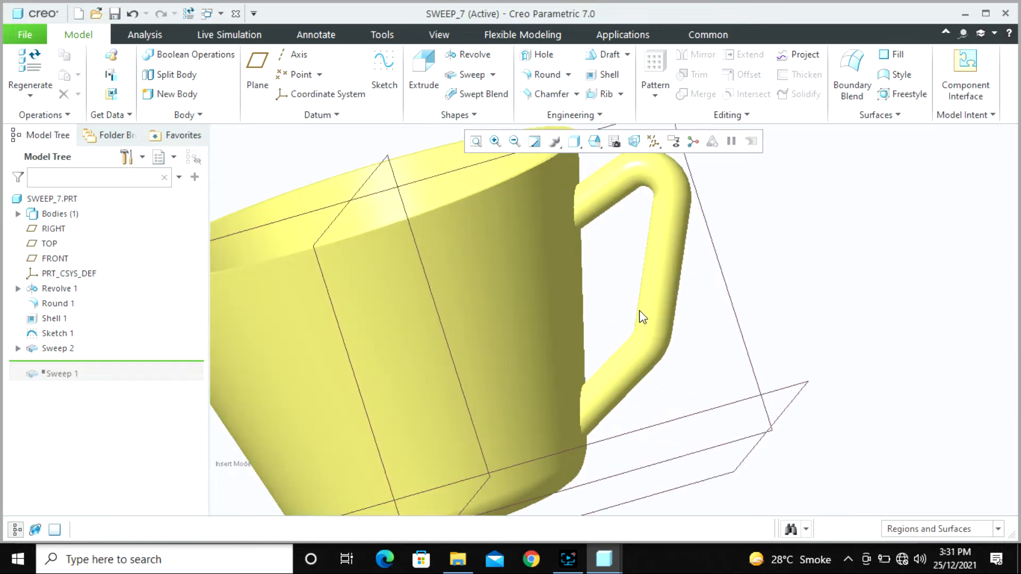
{"action": "left_click", "coordinate": [667, 292]}
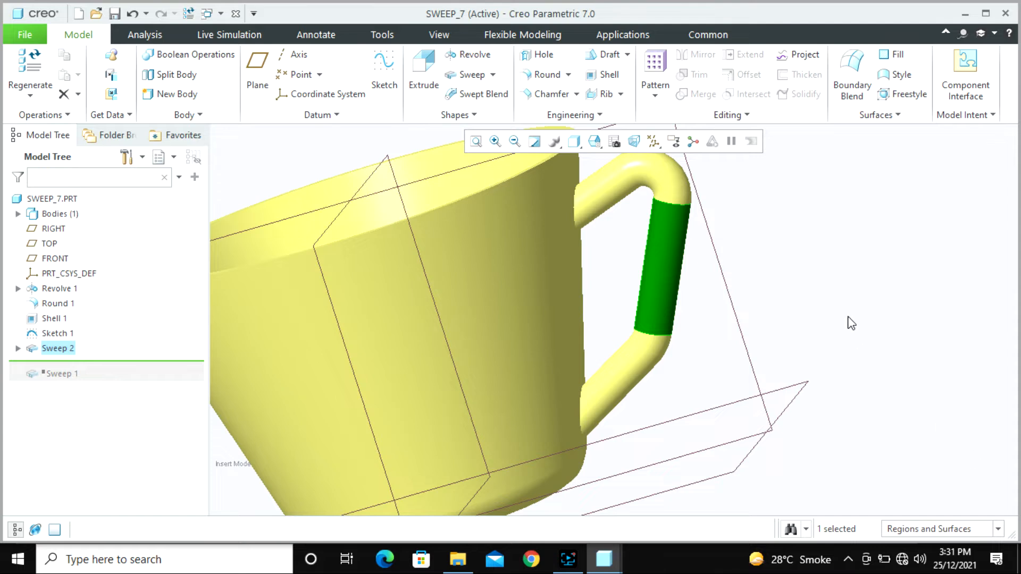
Step: Close the cup part and erase all objects not displayed from the session
{"action": "left_click", "coordinate": [235, 14]}
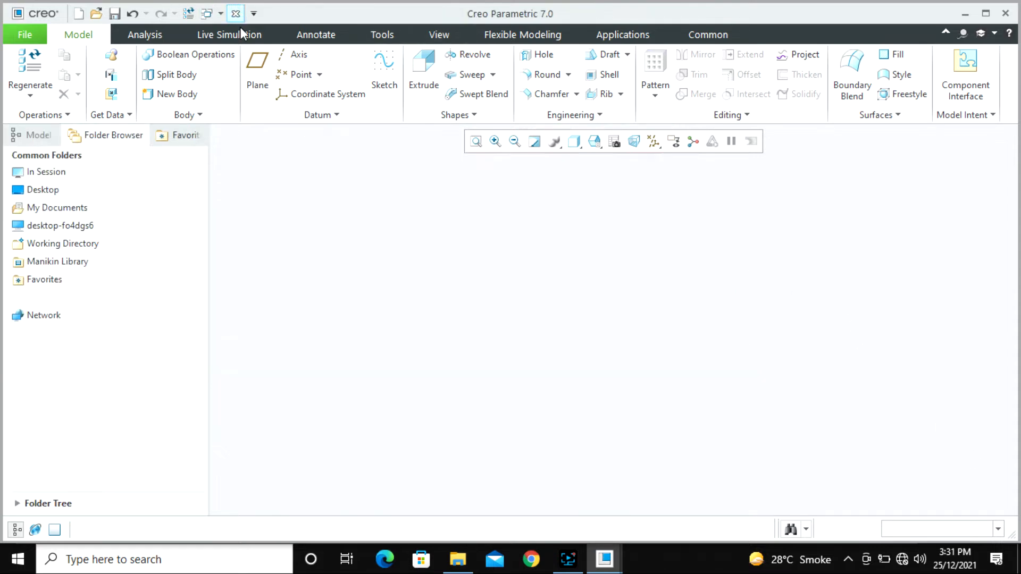
{"action": "left_click", "coordinate": [85, 69]}
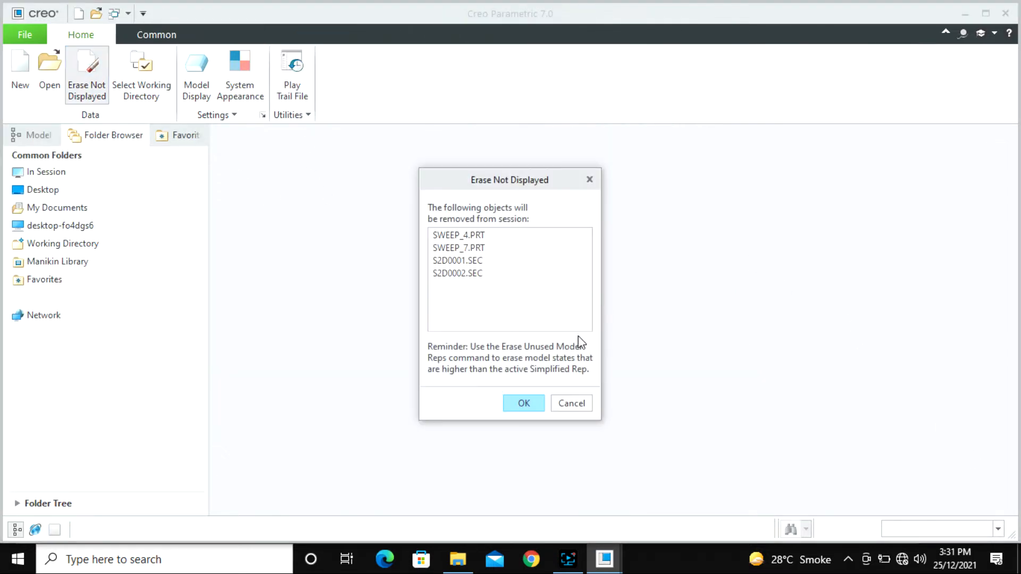
{"action": "left_click", "coordinate": [524, 403]}
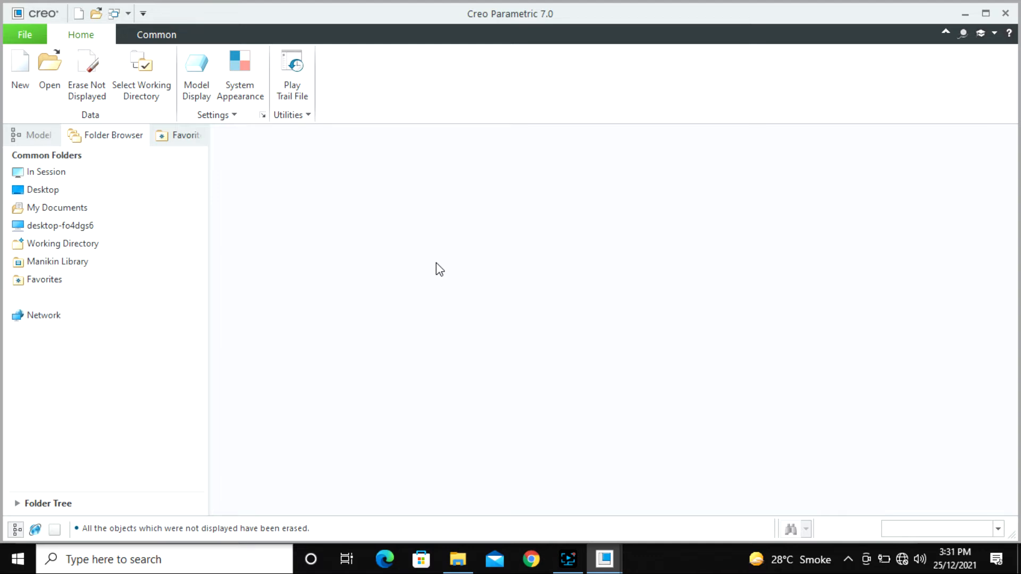
Step: Preview variable_sweep_1.prt from the 9. Sweep folder in an enlarged file dialog and open it
{"action": "left_click", "coordinate": [17, 64]}
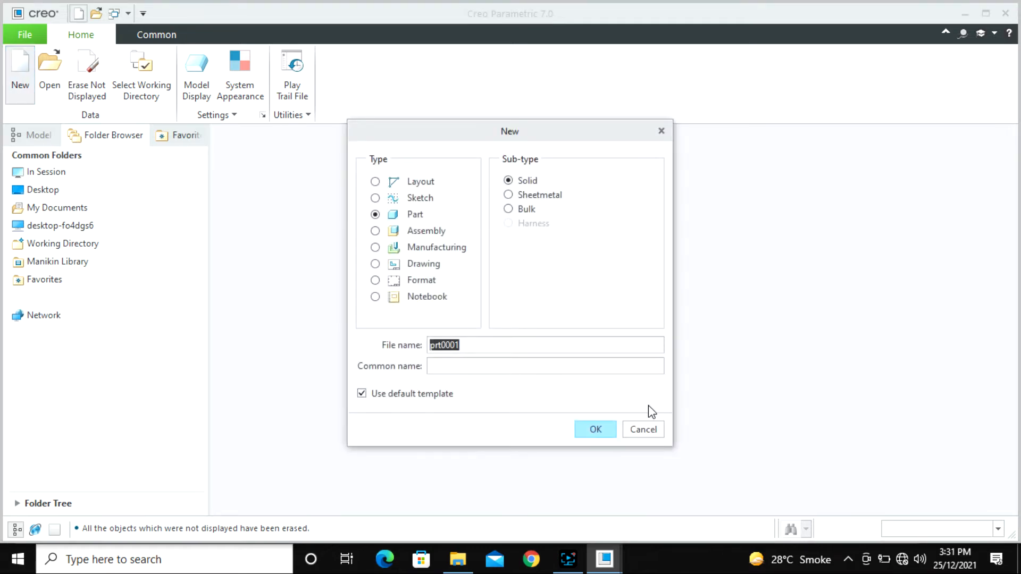
{"action": "left_click", "coordinate": [654, 429]}
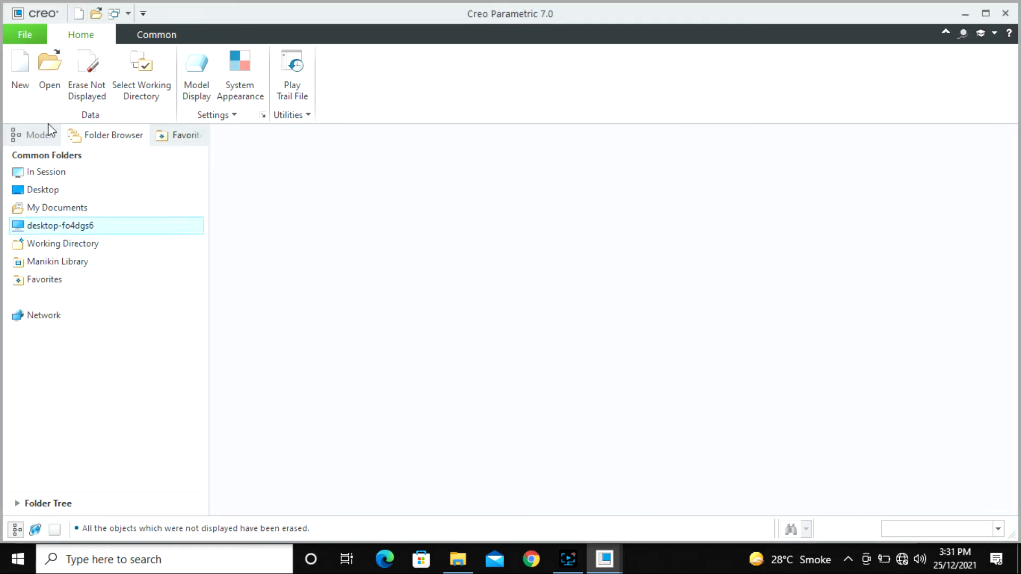
{"action": "left_click", "coordinate": [51, 74]}
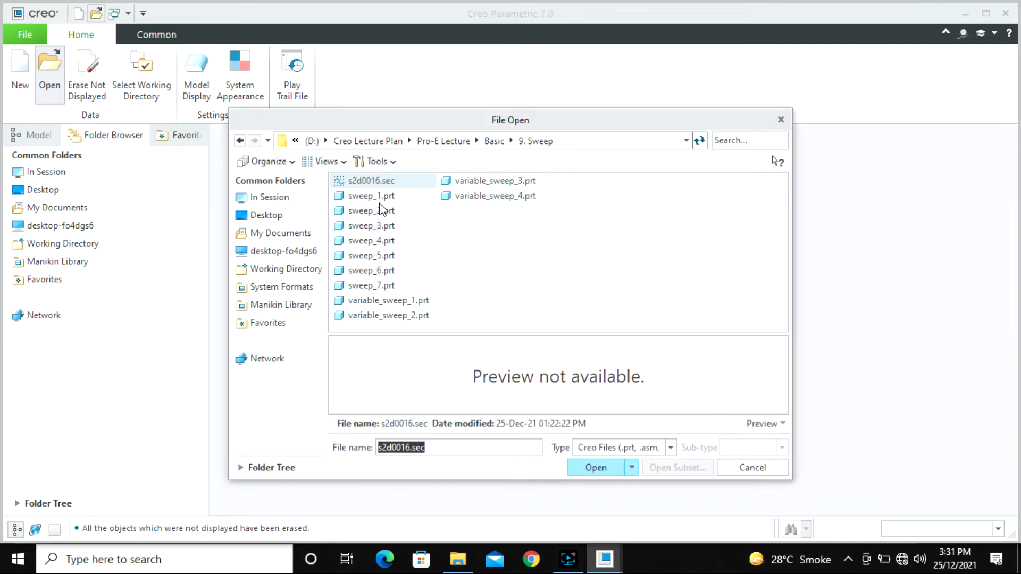
{"action": "left_click", "coordinate": [404, 301]}
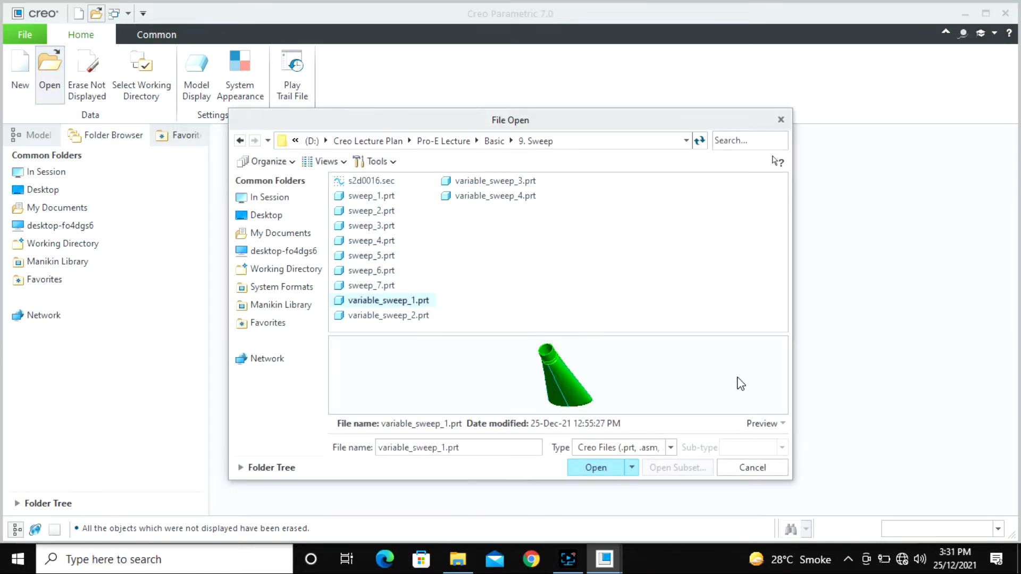
{"action": "left_click_drag", "start_coordinate": [538, 481], "coordinate": [549, 532]}
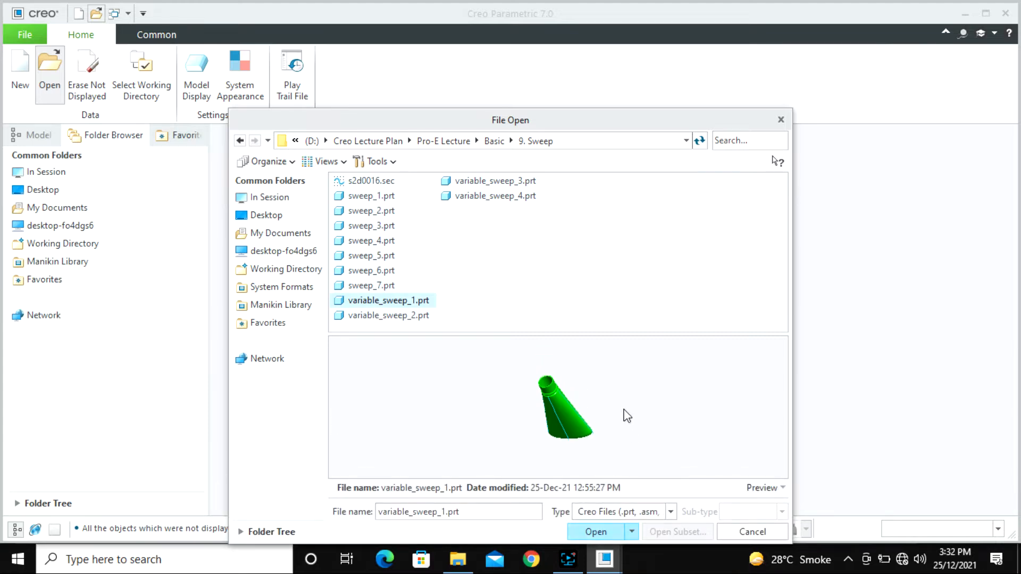
{"action": "left_click", "coordinate": [606, 530]}
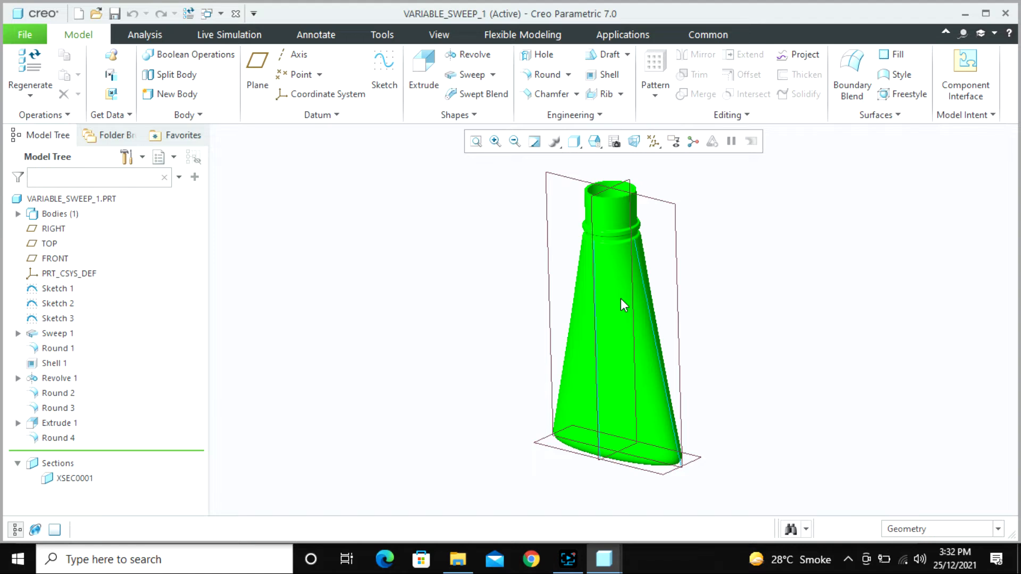
Step: Hide all datum features and view the bottle in the FRONT and RIGHT orientations
{"action": "left_click", "coordinate": [654, 141]}
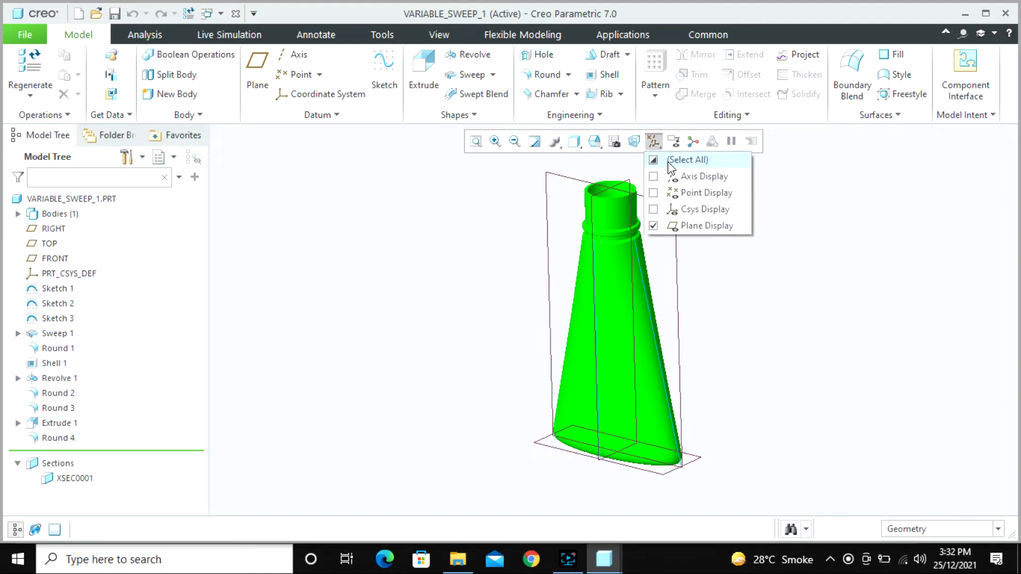
{"action": "left_click", "coordinate": [686, 160]}
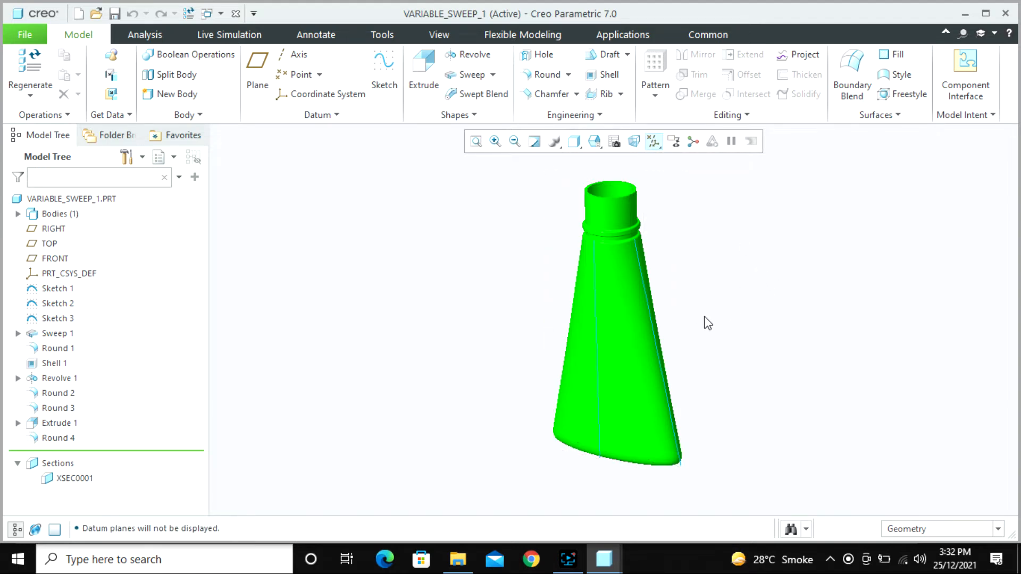
{"action": "middle_click_drag", "start_coordinate": [707, 321], "coordinate": [717, 297]}
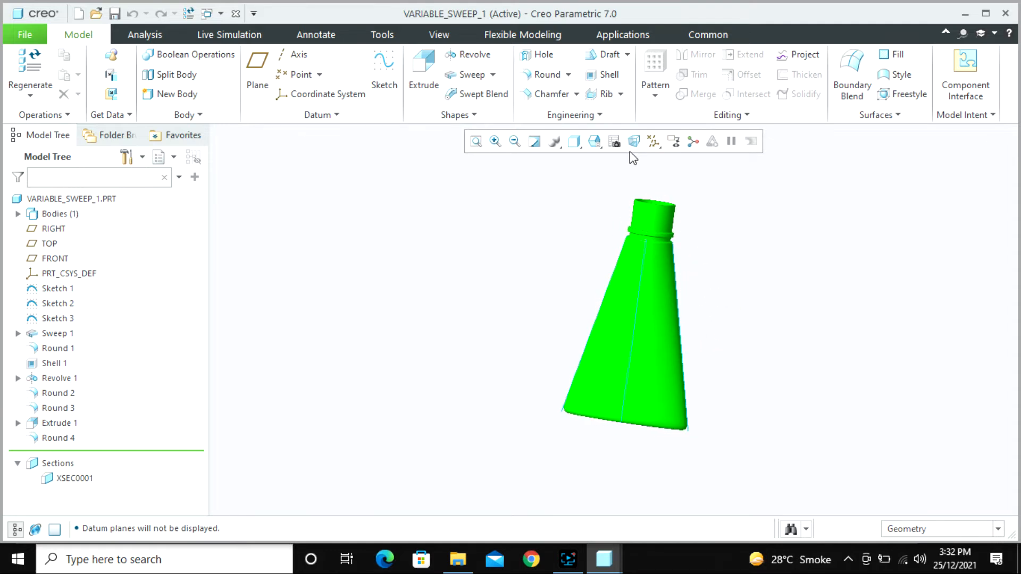
{"action": "left_click", "coordinate": [594, 141]}
{"action": "left_click", "coordinate": [618, 211]}
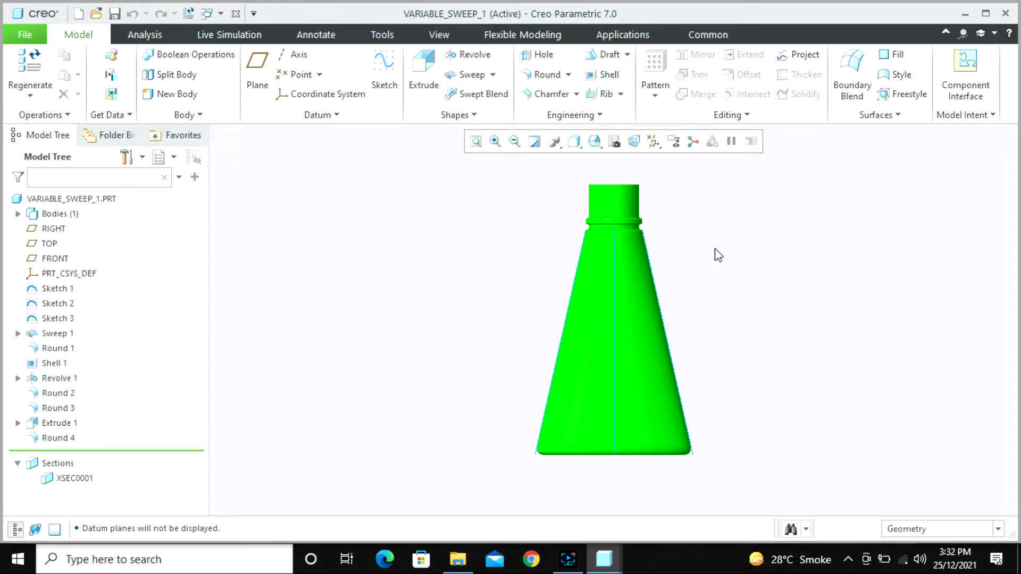
{"action": "left_click", "coordinate": [595, 141]}
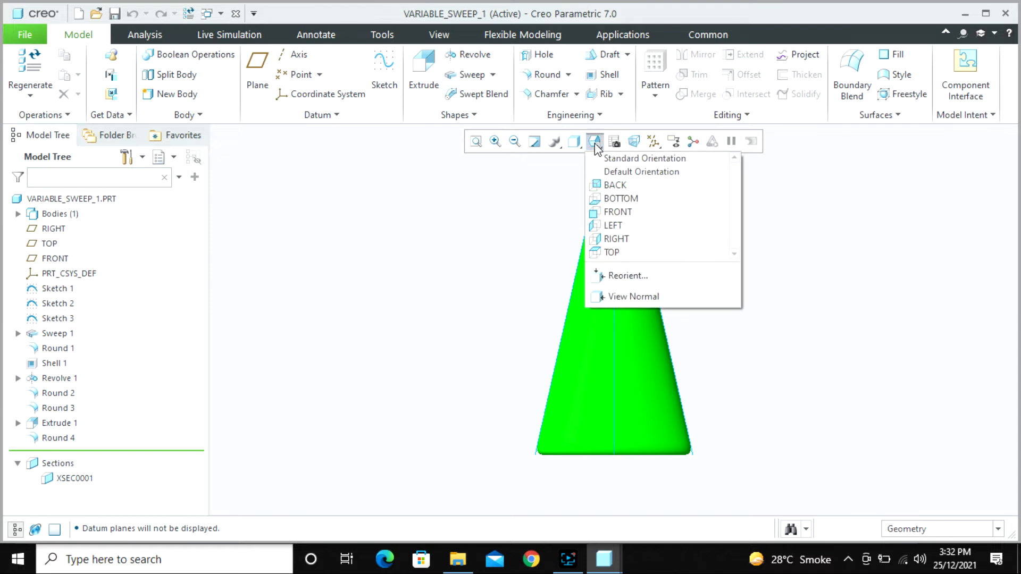
{"action": "left_click", "coordinate": [615, 239]}
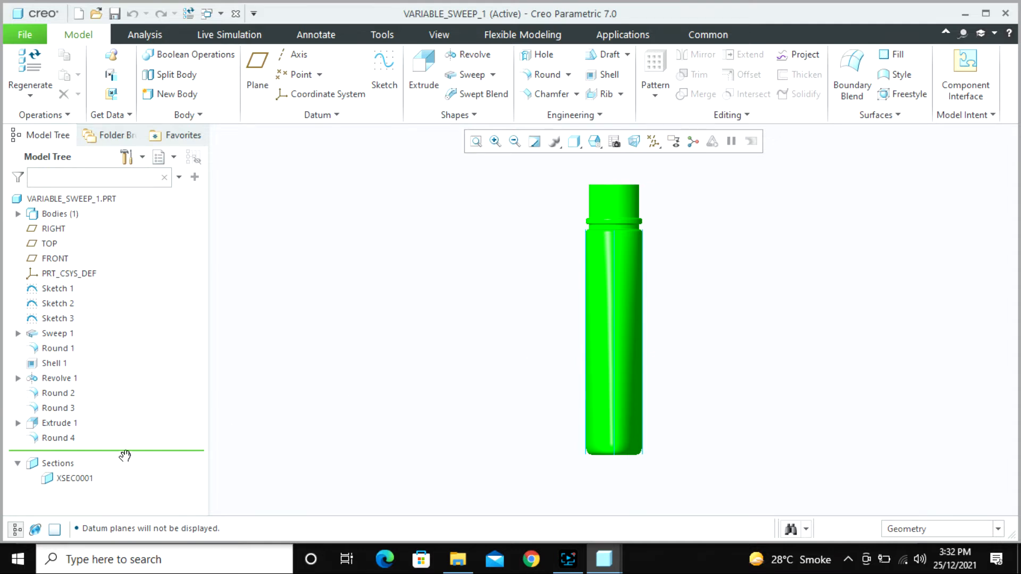
Step: Roll the model back to just after Sketch 1 and select its vertical line
{"action": "left_click_drag", "start_coordinate": [126, 453], "coordinate": [126, 327]}
{"action": "mouse_move", "coordinate": [652, 328]}
{"action": "middle_mouse_down"}
{"action": "mouse_move", "coordinate": [693, 335]}
{"action": "mouse_move", "coordinate": [685, 338]}
{"action": "middle_mouse_up"}
{"action": "left_click_drag", "start_coordinate": [109, 330], "coordinate": [122, 301]}
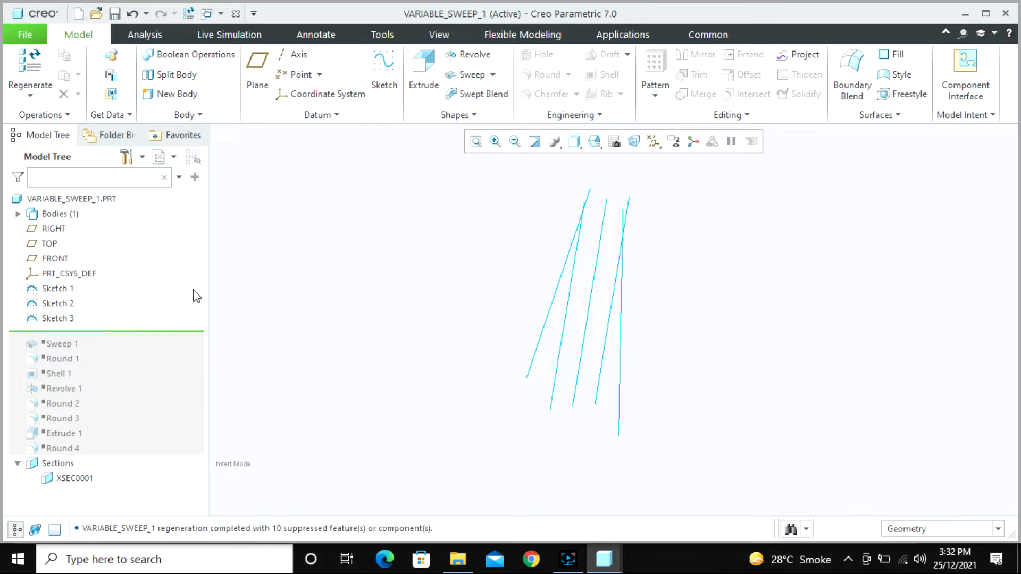
{"action": "left_click", "coordinate": [592, 287]}
{"action": "middle_click_drag", "start_coordinate": [532, 318], "coordinate": [499, 319]}
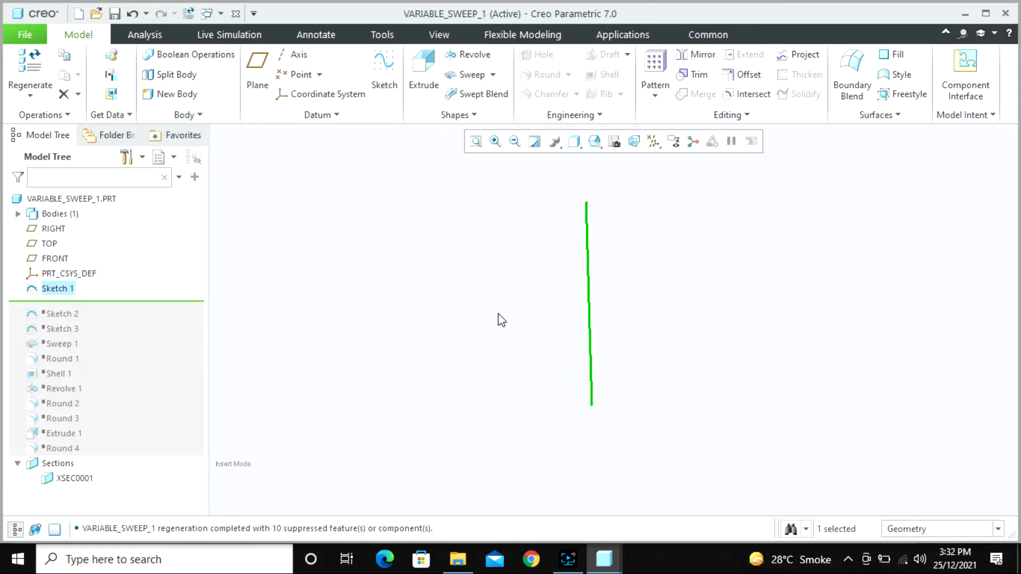
Step: Turn on datum plane display and view the Sketch 1 line against the planes
{"action": "left_click", "coordinate": [652, 143]}
{"action": "left_click", "coordinate": [659, 227]}
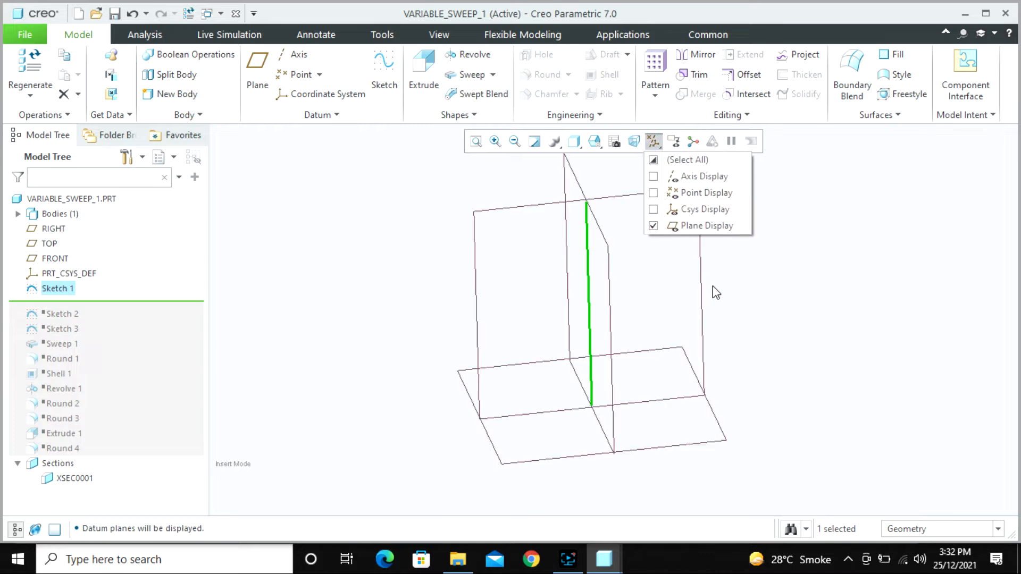
{"action": "left_click", "coordinate": [753, 321]}
{"action": "middle_click_drag", "start_coordinate": [776, 351], "coordinate": [734, 353]}
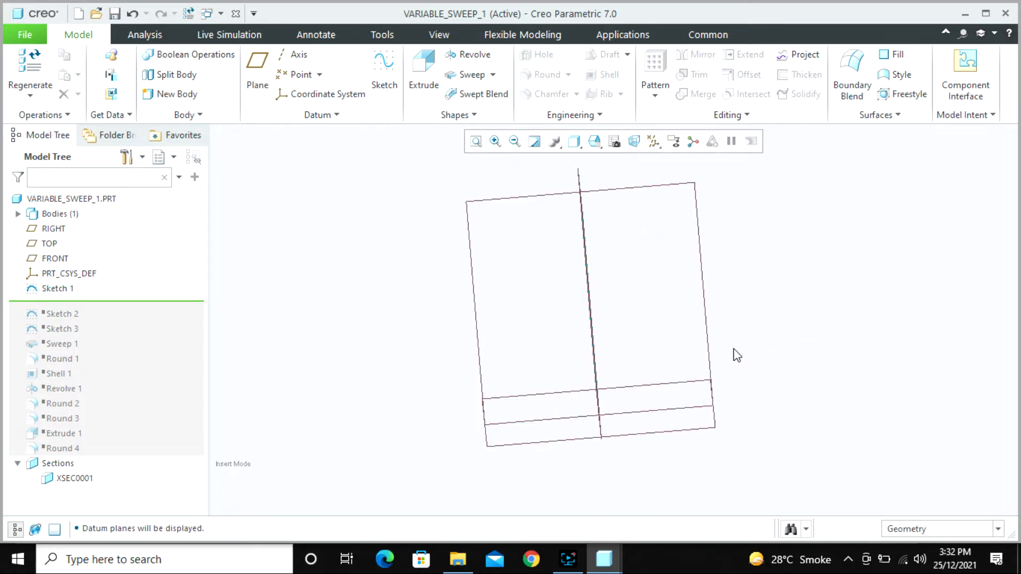
Step: Roll the model forward to include Sketch 2 and select that sketch to view its two slanted lines
{"action": "left_click_drag", "start_coordinate": [78, 305], "coordinate": [75, 319]}
{"action": "left_click", "coordinate": [63, 303]}
{"action": "middle_click_drag", "start_coordinate": [605, 283], "coordinate": [624, 276]}
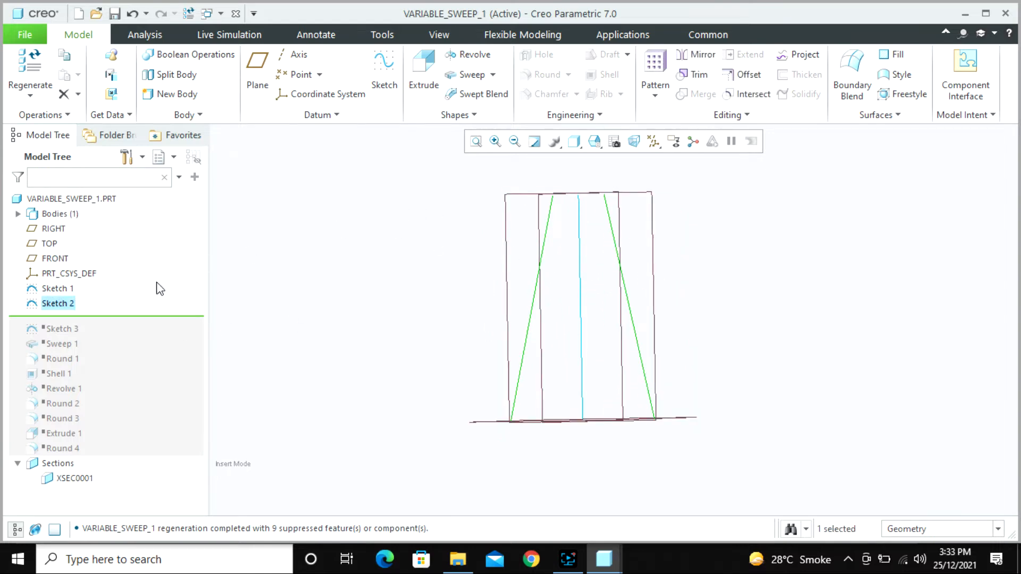
Step: Open Sketch 2 for editing parallel to the screen, reposition its upper and lower width dimensions for readability, and accept the sketch
{"action": "right_click", "coordinate": [49, 303]}
{"action": "left_click", "coordinate": [77, 235]}
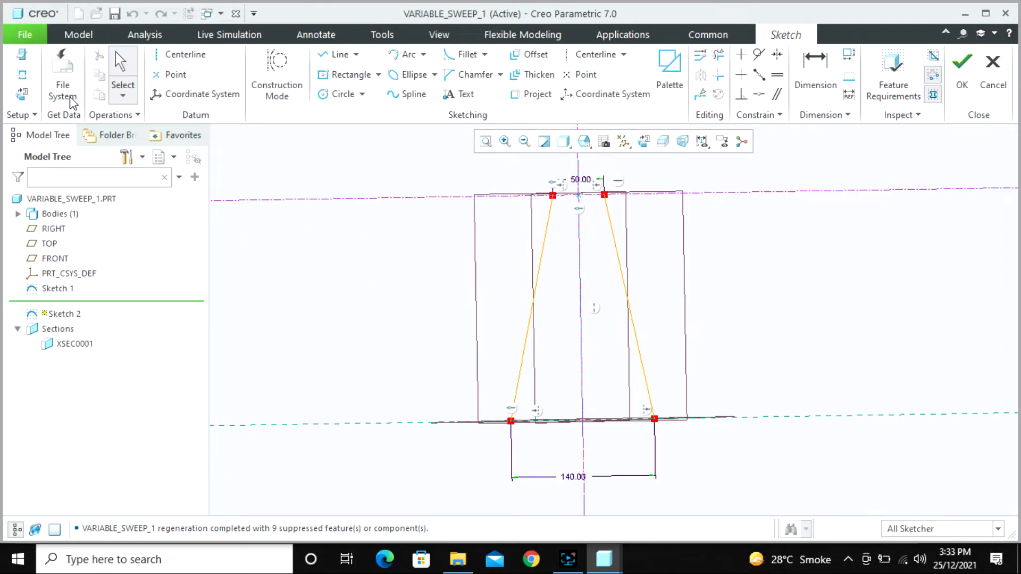
{"action": "left_click", "coordinate": [22, 94]}
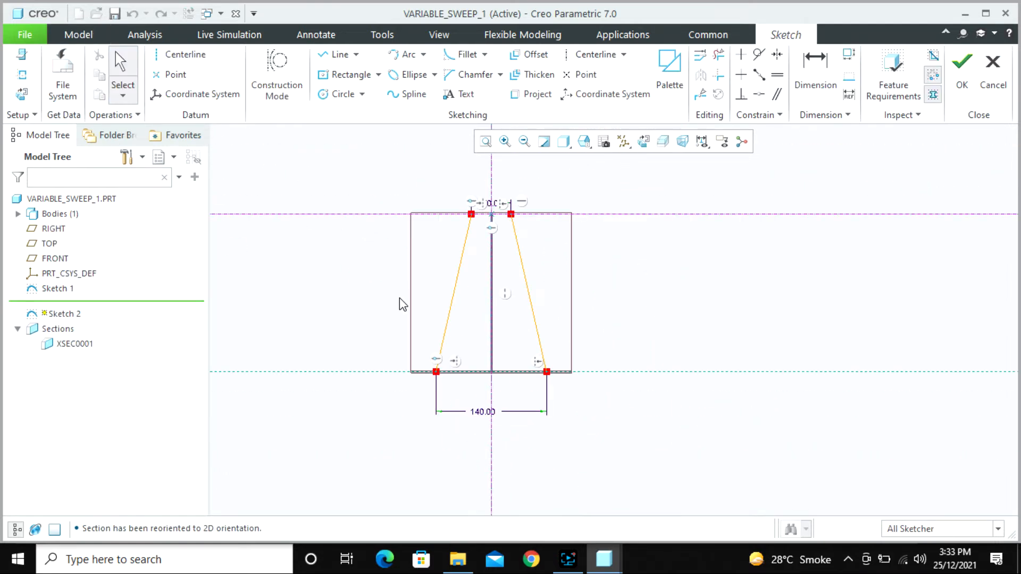
{"action": "left_click_drag", "start_coordinate": [505, 175], "coordinate": [505, 165]}
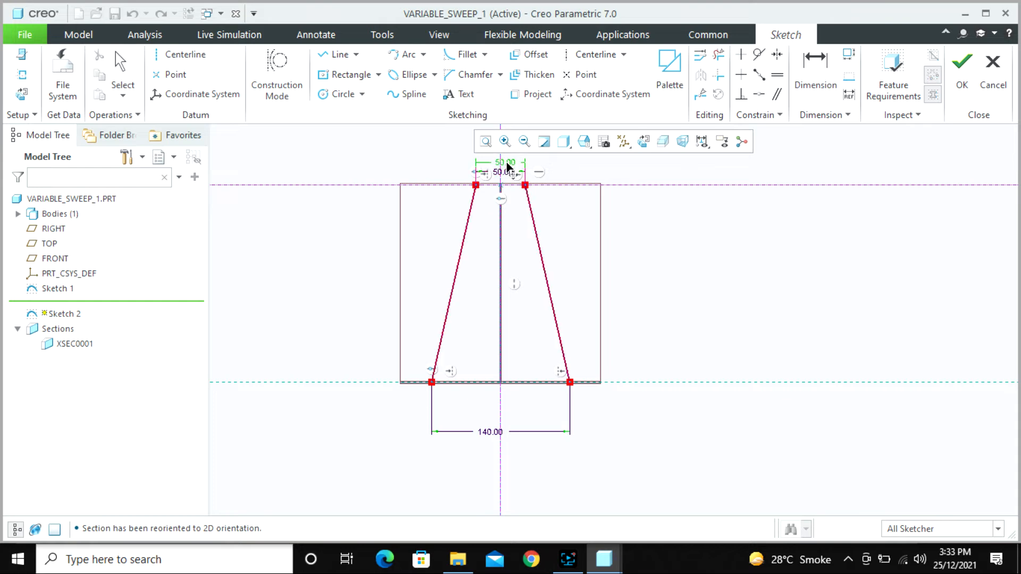
{"action": "left_click_drag", "start_coordinate": [487, 431], "coordinate": [484, 414]}
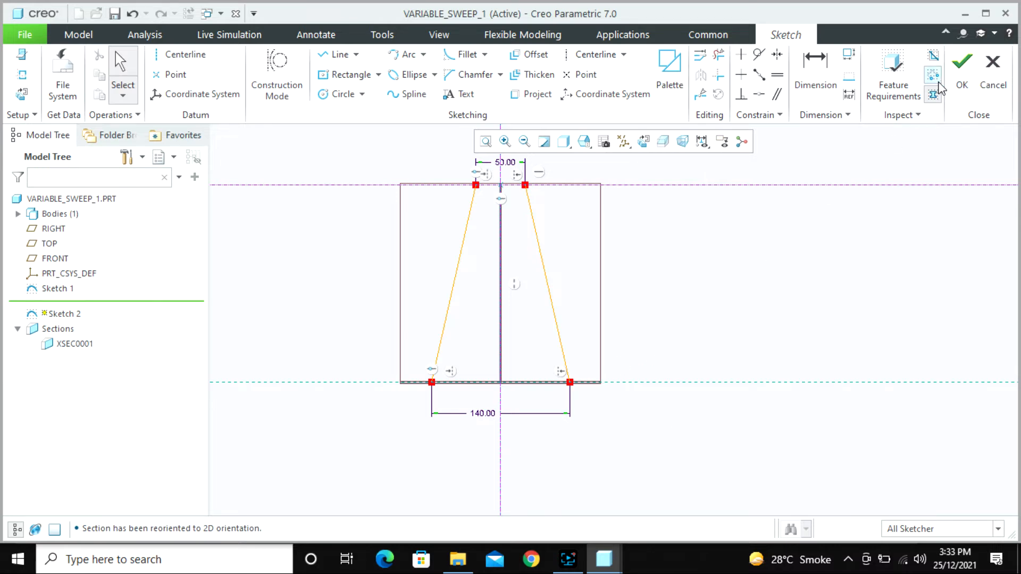
{"action": "left_click", "coordinate": [961, 69]}
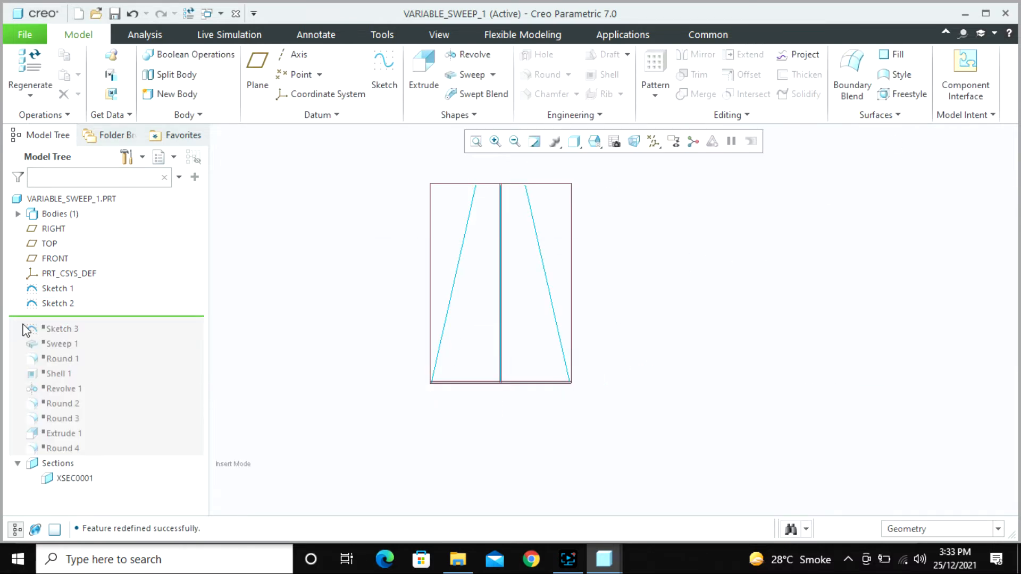
Step: Roll the model forward to include Sketch 3, review its definition parallel to the screen, and accept it
{"action": "left_click_drag", "start_coordinate": [71, 314], "coordinate": [62, 322]}
{"action": "left_click", "coordinate": [62, 319]}
{"action": "left_click", "coordinate": [90, 230]}
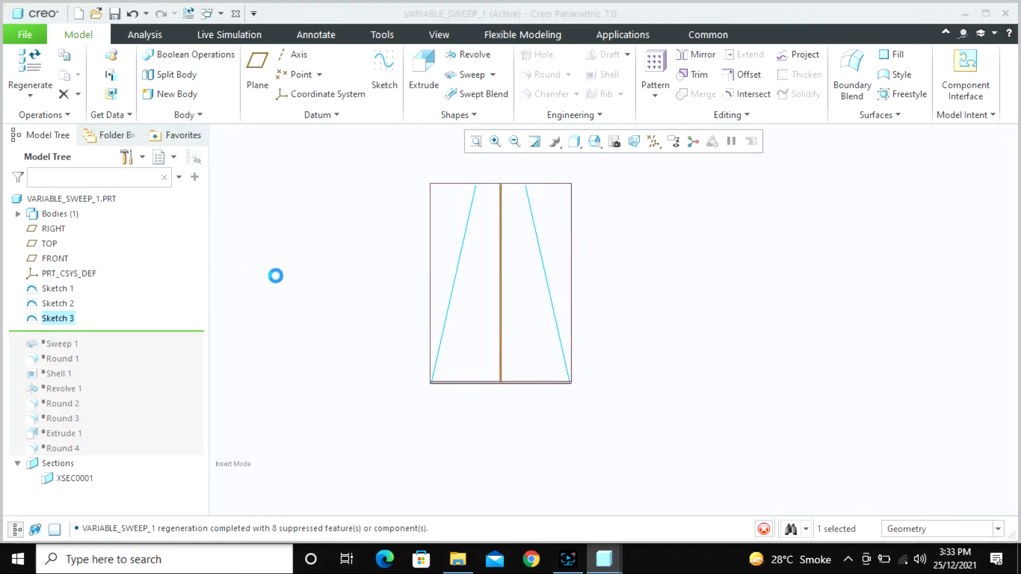
{"action": "left_click", "coordinate": [22, 98]}
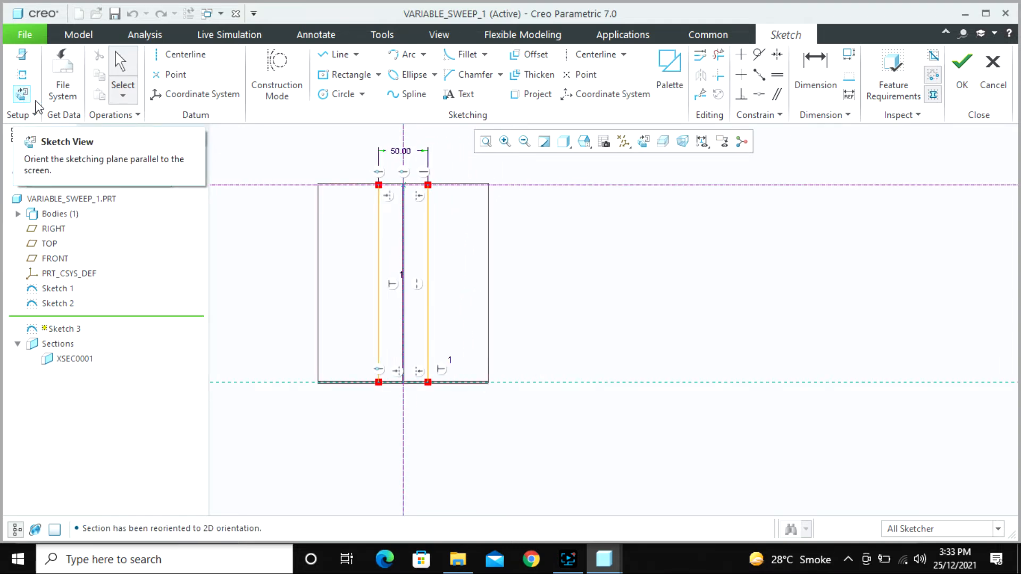
{"action": "left_click", "coordinate": [962, 69]}
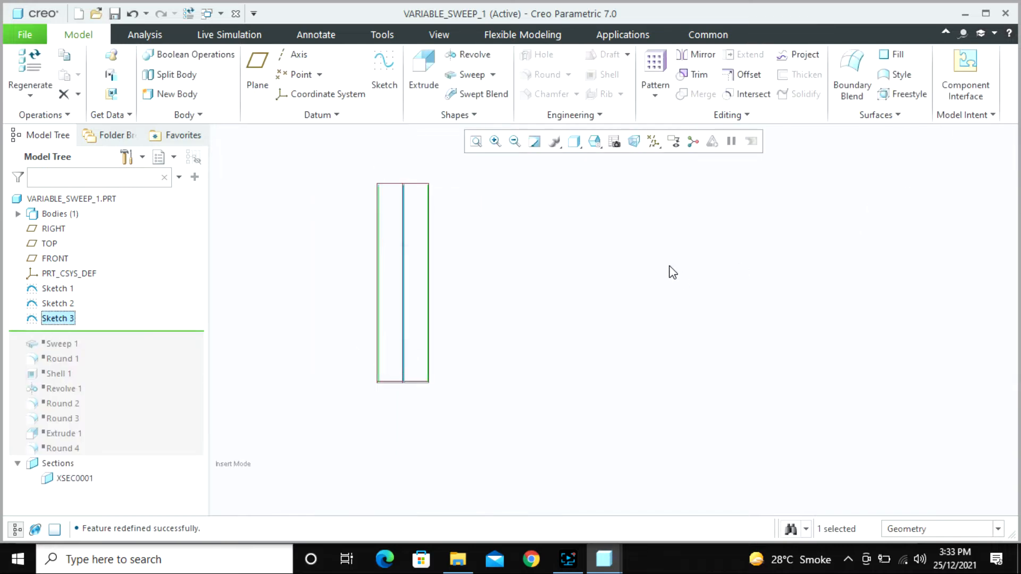
Step: Start a solid sweep with the central Sketch 1 line as origin and add the four surrounding lines of Sketches 2 and 3 as trajectories
{"action": "scroll", "coordinate": [635, 322], "scroll_direction": "down", "scroll_amount": 3}
{"action": "mouse_move", "coordinate": [634, 324]}
{"action": "middle_mouse_down"}
{"action": "mouse_move", "coordinate": [679, 325]}
{"action": "mouse_move", "coordinate": [672, 342]}
{"action": "mouse_move", "coordinate": [611, 383]}
{"action": "middle_mouse_up"}
{"action": "scroll", "coordinate": [572, 330], "scroll_direction": "down", "scroll_amount": 5}
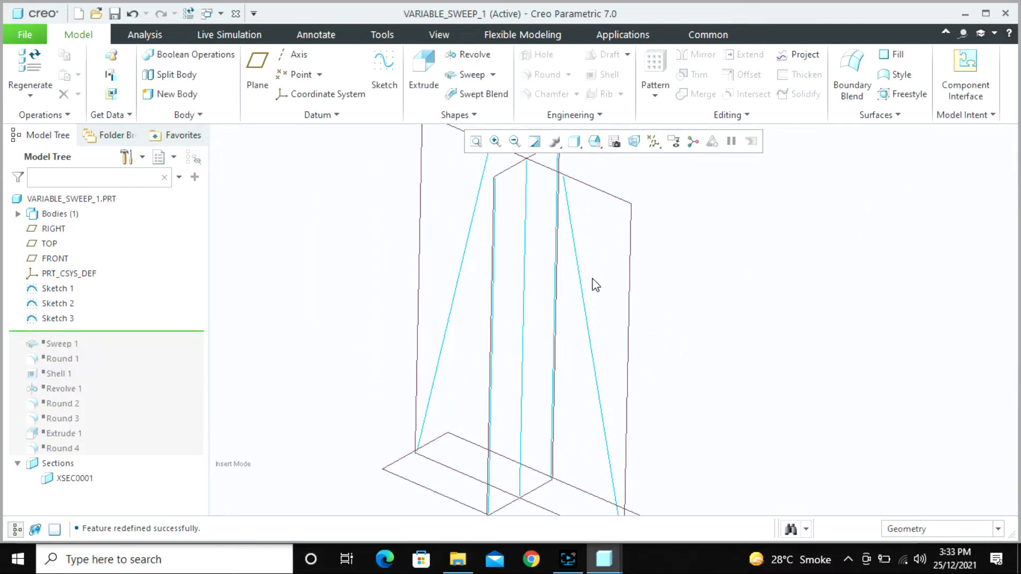
{"action": "scroll", "coordinate": [533, 307], "scroll_direction": "up", "scroll_amount": 2}
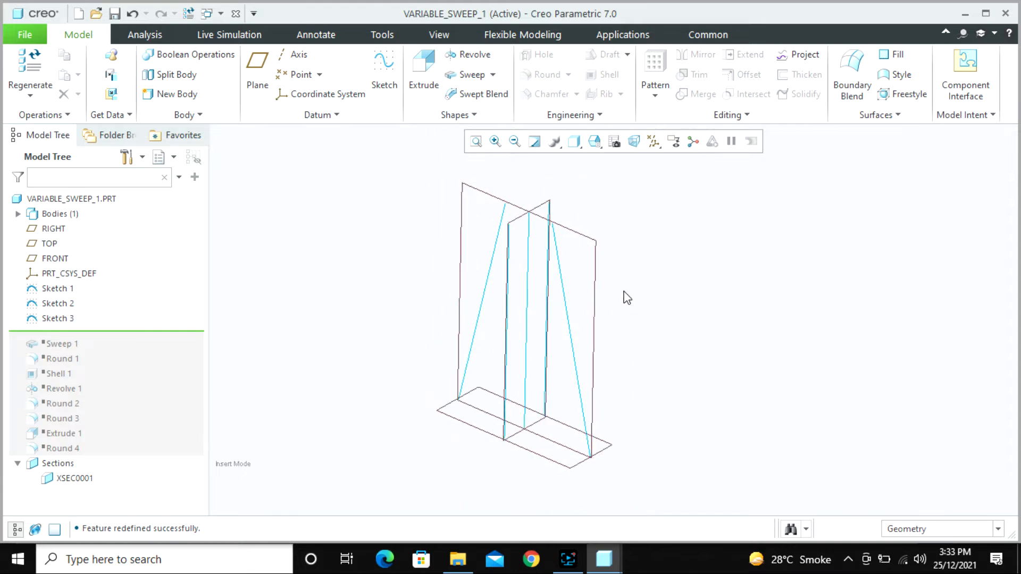
{"action": "middle_click_drag", "start_coordinate": [623, 291], "coordinate": [624, 285]}
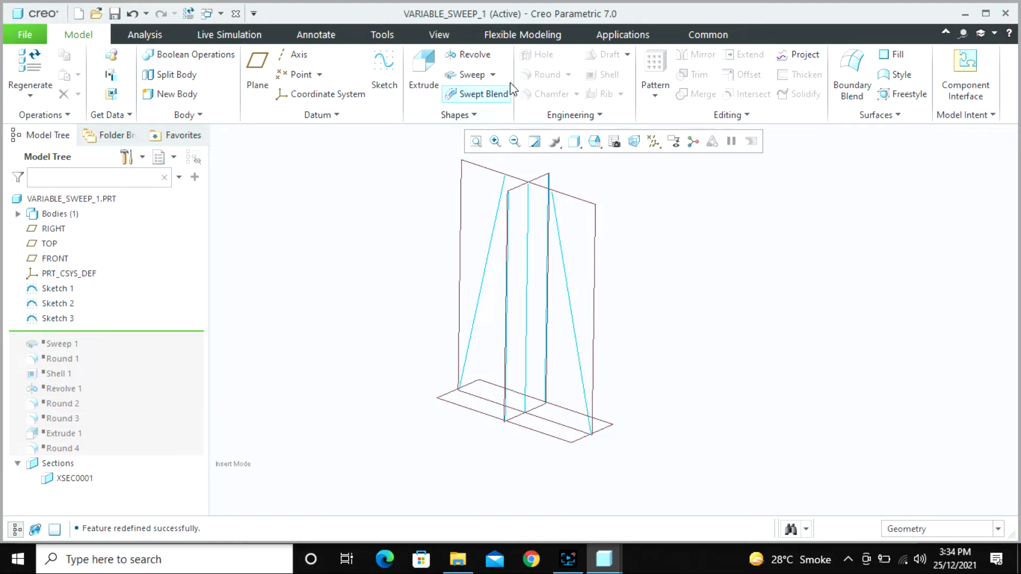
{"action": "left_click", "coordinate": [470, 77]}
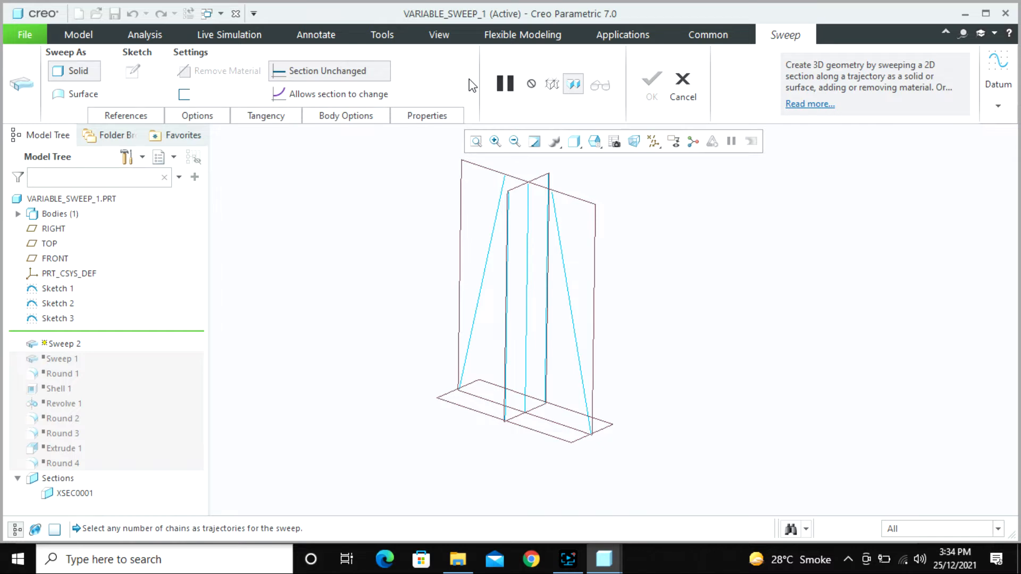
{"action": "left_click", "coordinate": [527, 243]}
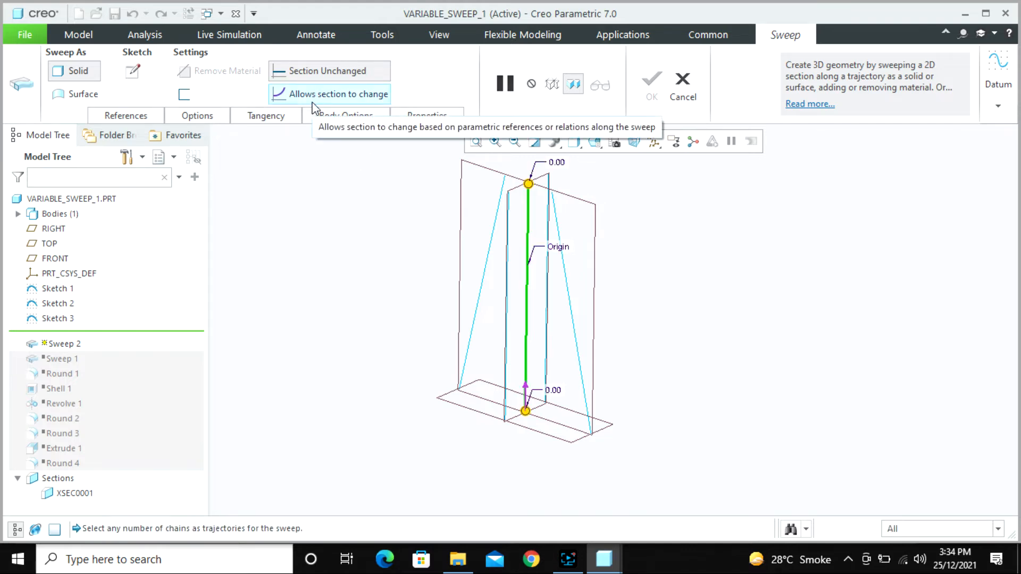
{"action": "middle_click_drag", "start_coordinate": [606, 324], "coordinate": [618, 328]}
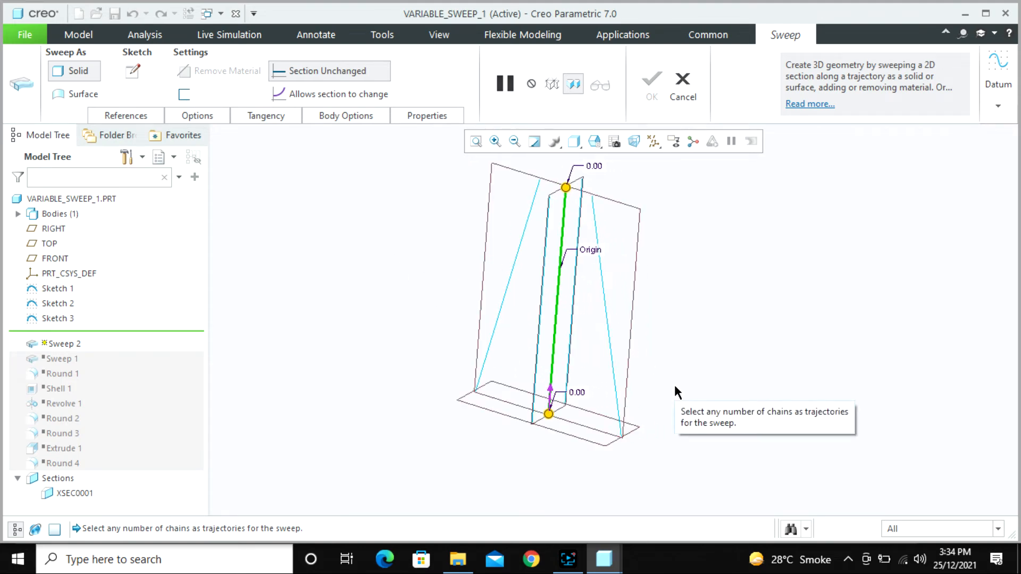
{"action": "left_click", "coordinate": [505, 296], "text": "ctrl"}
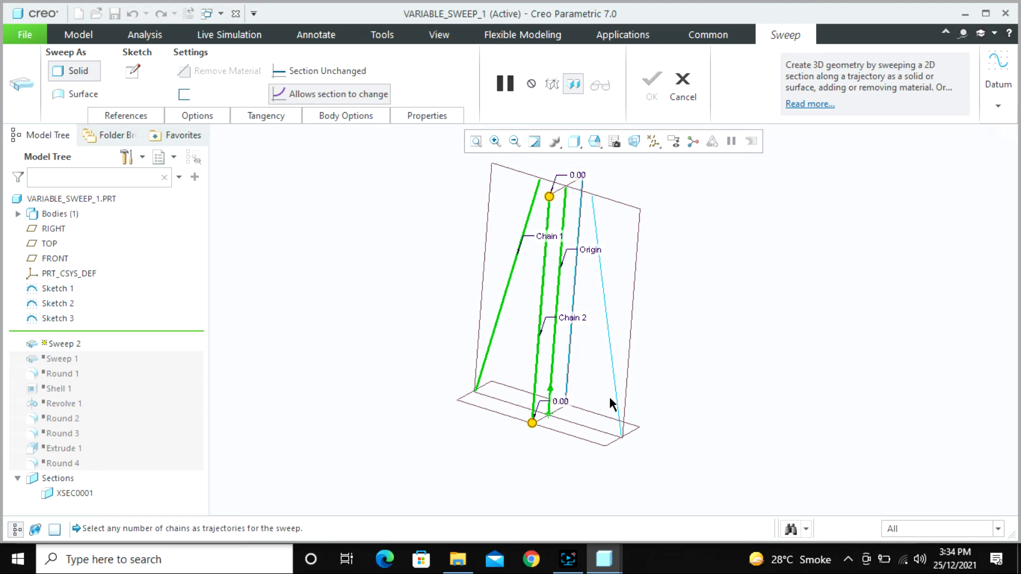
{"action": "left_click", "coordinate": [567, 371], "text": "ctrl"}
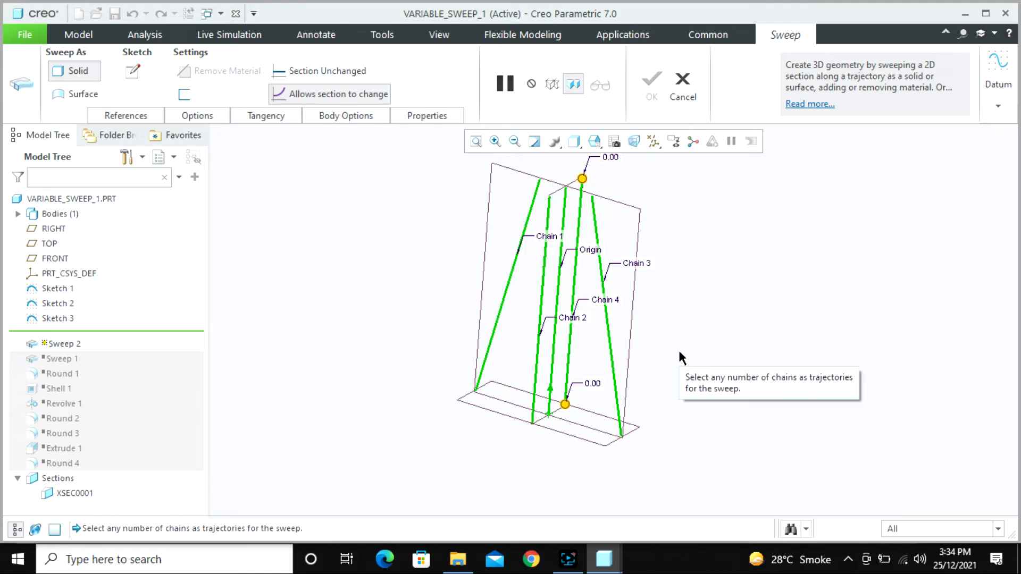
Step: Open the sweep's section sketch and orient the sketching plane parallel to the screen
{"action": "left_click", "coordinate": [133, 72]}
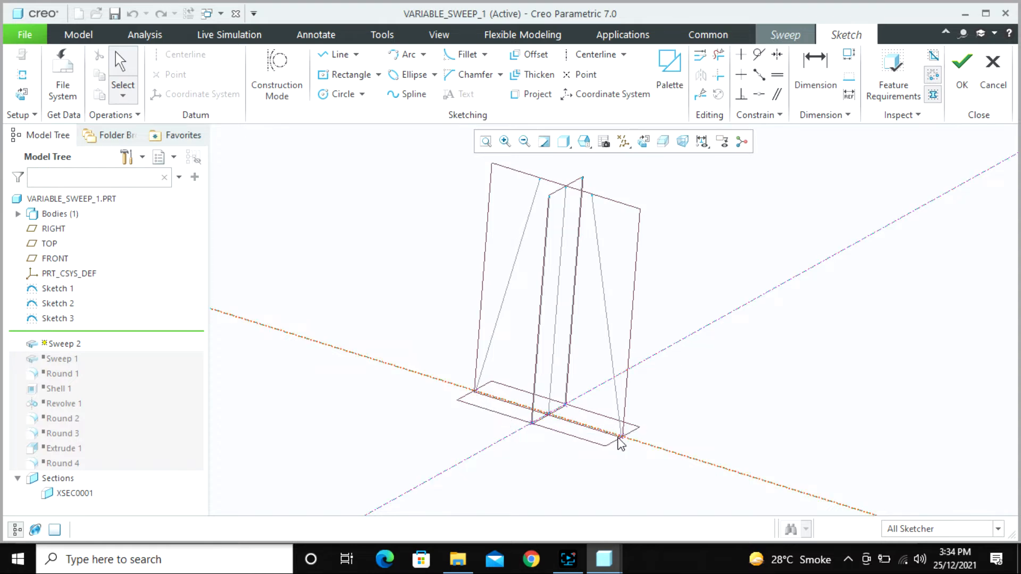
{"action": "middle_click_drag", "start_coordinate": [518, 420], "coordinate": [493, 418]}
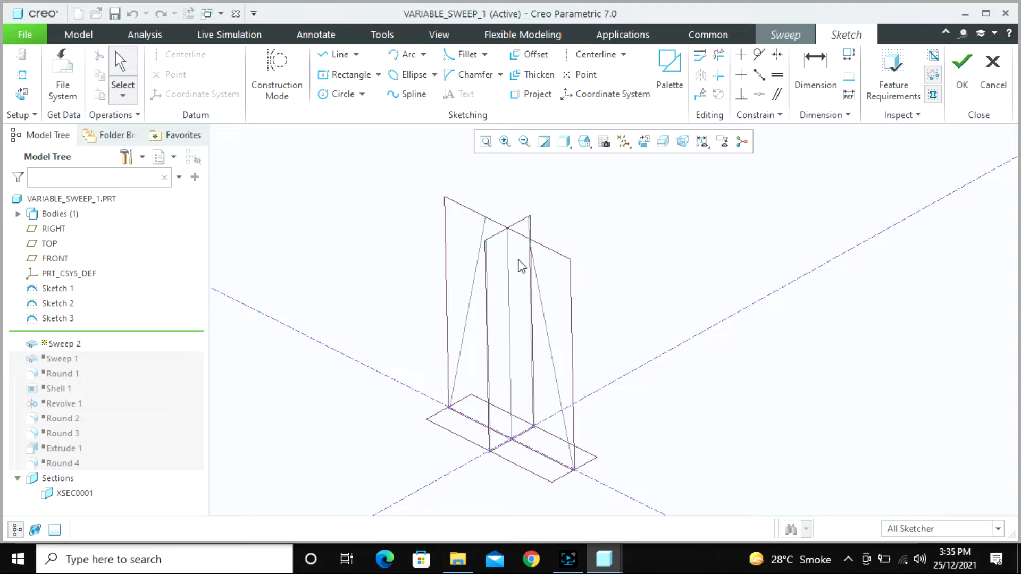
{"action": "left_click", "coordinate": [24, 96]}
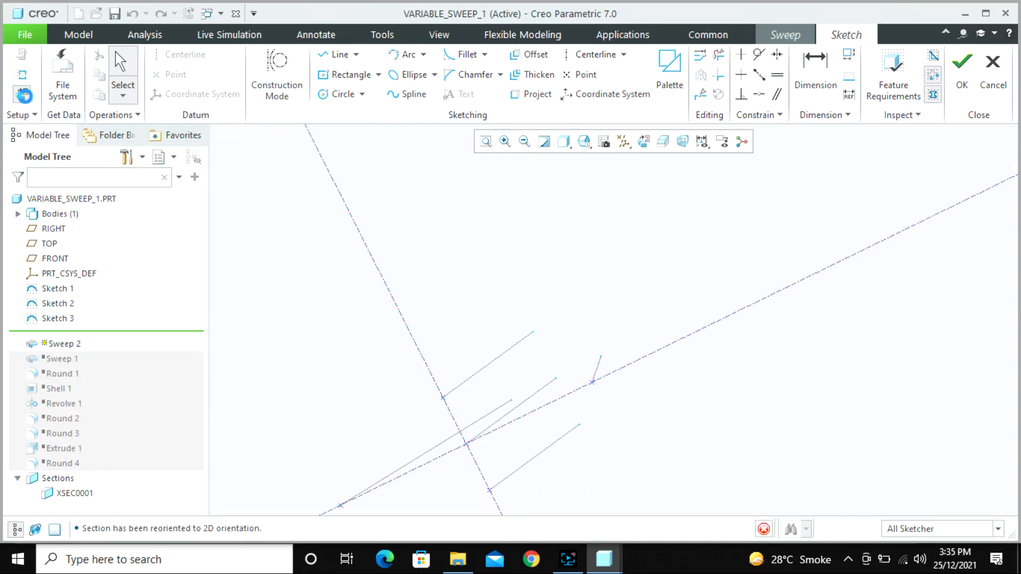
{"action": "scroll", "coordinate": [266, 178], "scroll_direction": "down", "scroll_amount": 3}
{"action": "scroll", "coordinate": [351, 287], "scroll_direction": "up", "scroll_amount": 4}
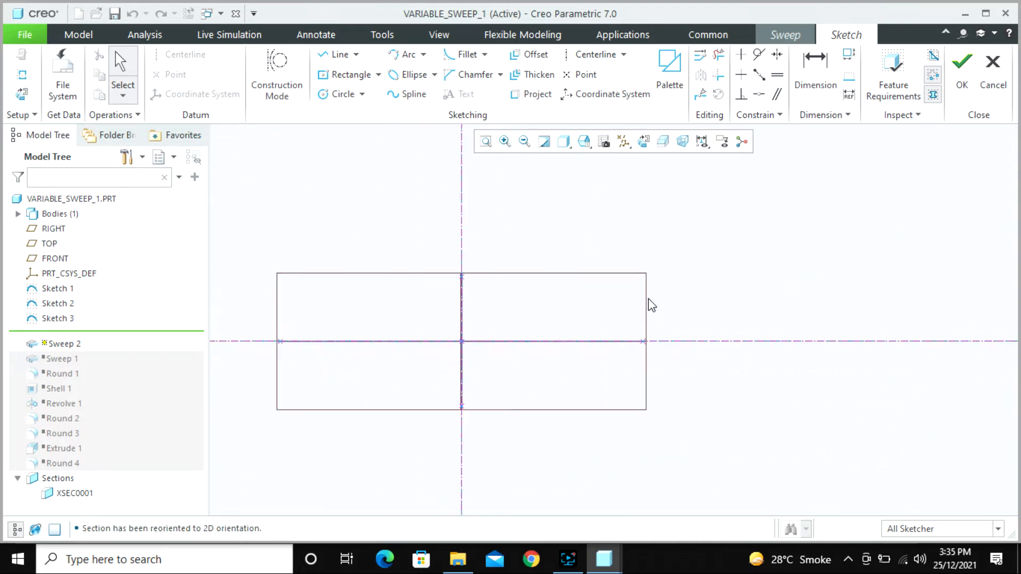
{"action": "scroll", "coordinate": [490, 297], "scroll_direction": "up", "scroll_amount": 2}
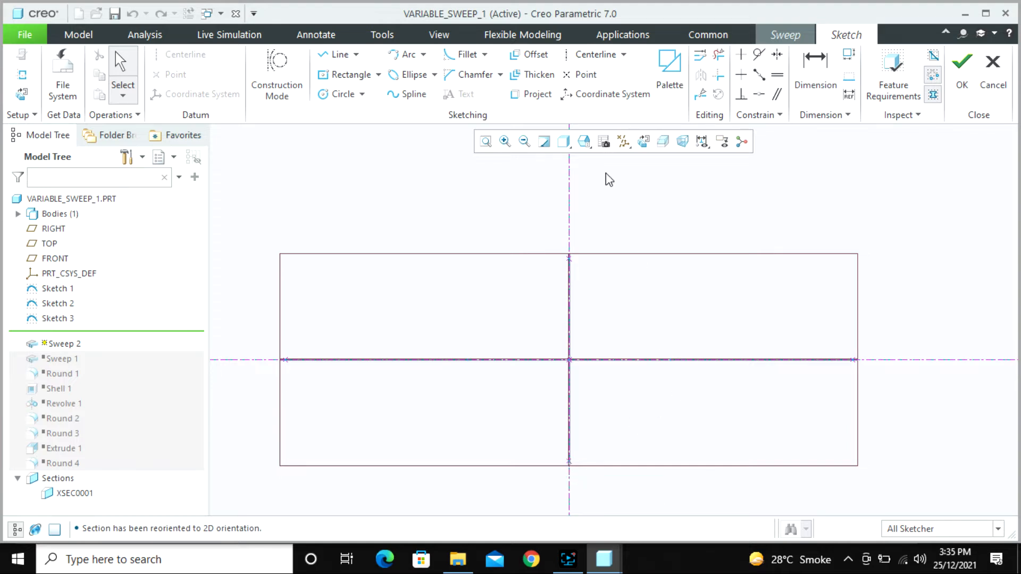
Step: Draw an ellipse centred on the origin trajectory and passing through the end points of the four chains, and accept the section
{"action": "left_click", "coordinate": [421, 79]}
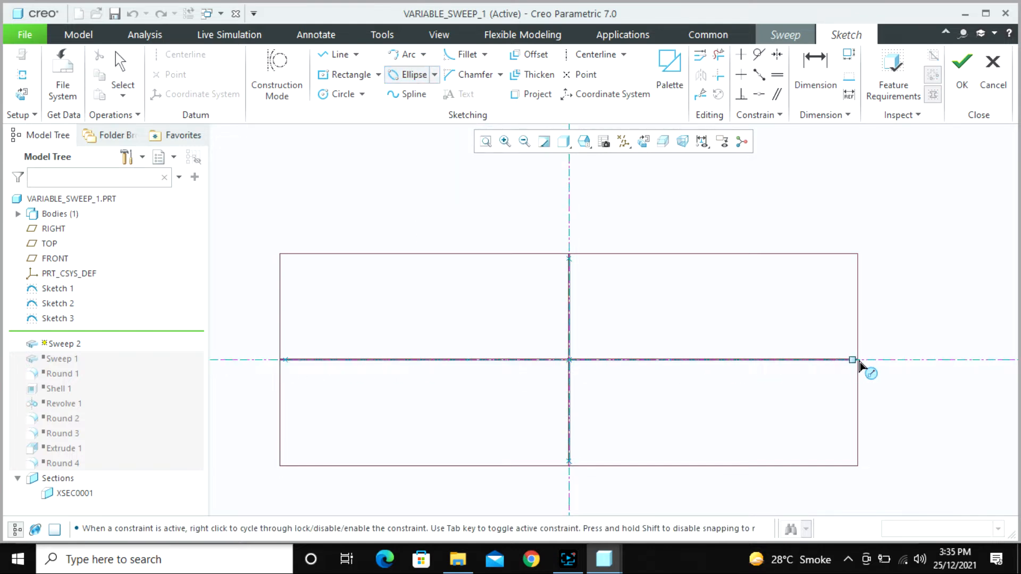
{"action": "left_click", "coordinate": [858, 361]}
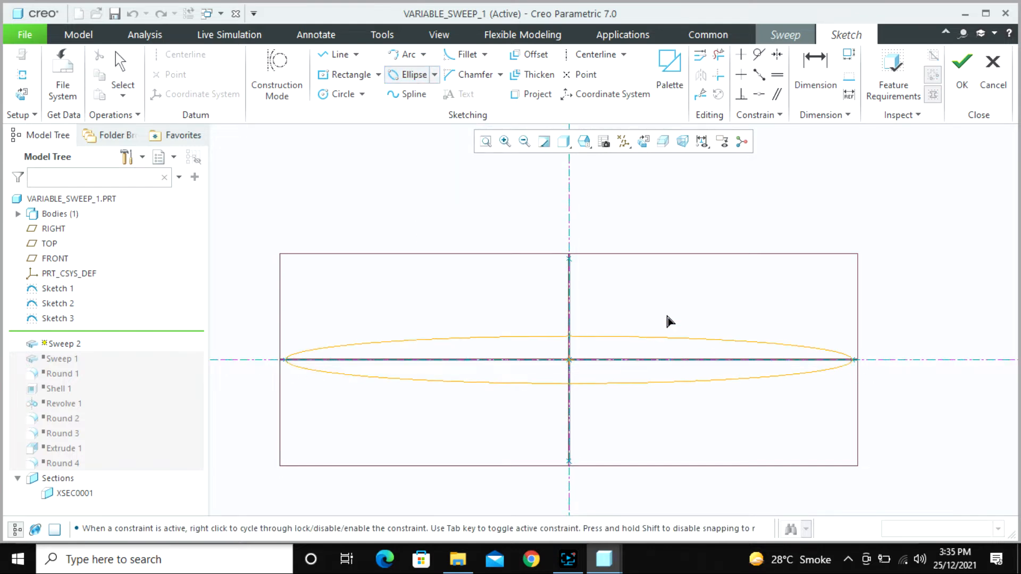
{"action": "left_click", "coordinate": [577, 262]}
{"action": "middle_click", "coordinate": [611, 330]}
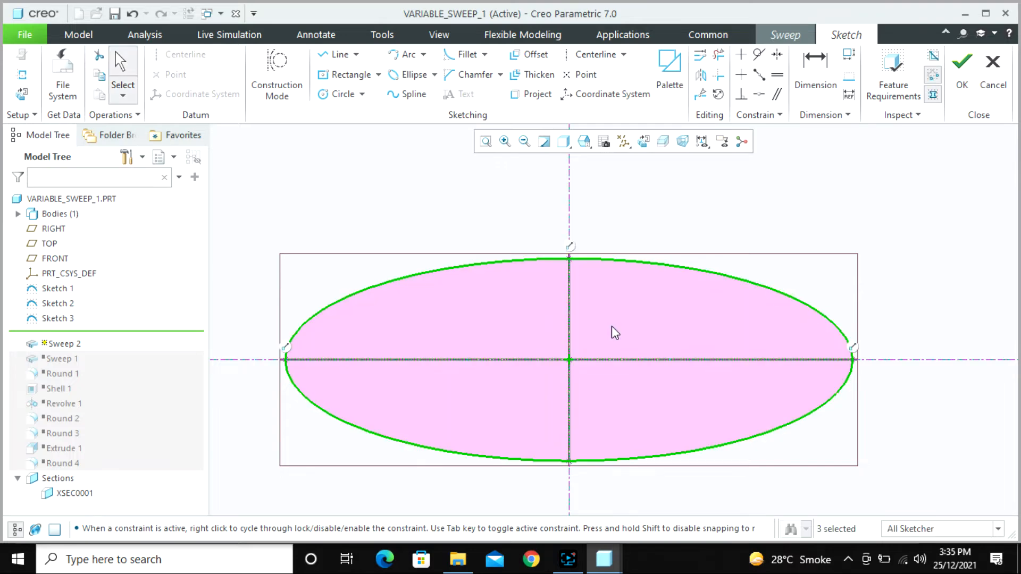
{"action": "scroll", "coordinate": [611, 333], "scroll_direction": "down", "scroll_amount": 3}
{"action": "mouse_move", "coordinate": [606, 333]}
{"action": "middle_mouse_down"}
{"action": "mouse_move", "coordinate": [579, 372]}
{"action": "mouse_move", "coordinate": [595, 355]}
{"action": "mouse_move", "coordinate": [588, 344]}
{"action": "mouse_move", "coordinate": [646, 327]}
{"action": "mouse_move", "coordinate": [624, 330]}
{"action": "mouse_move", "coordinate": [631, 322]}
{"action": "mouse_move", "coordinate": [743, 360]}
{"action": "middle_mouse_up"}
{"action": "left_click", "coordinate": [946, 85]}
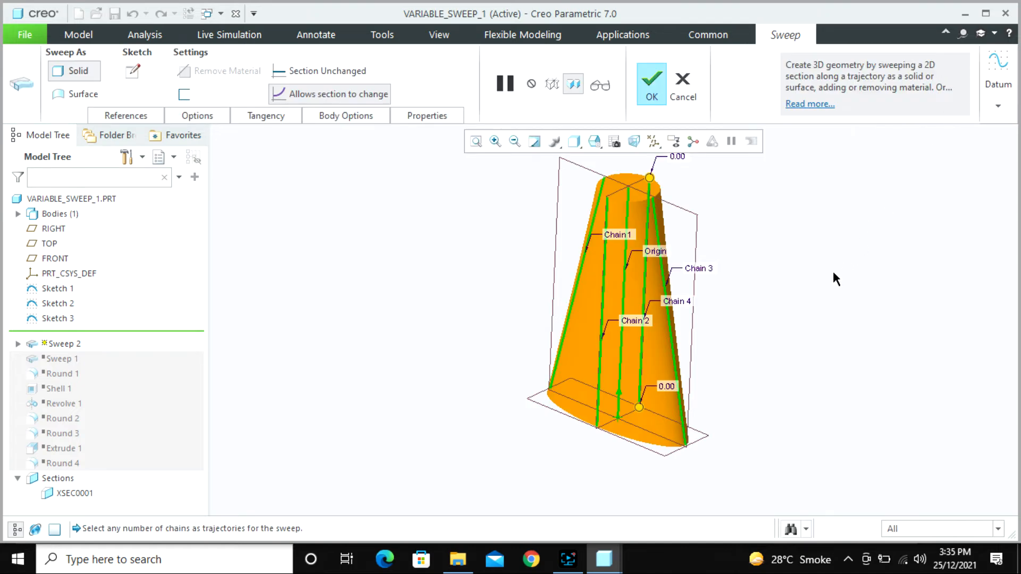
Step: Edit the sweep's section sketch and delete the ellipse drawn through the trajectory points
{"action": "scroll", "coordinate": [773, 276], "scroll_direction": "up", "scroll_amount": 5}
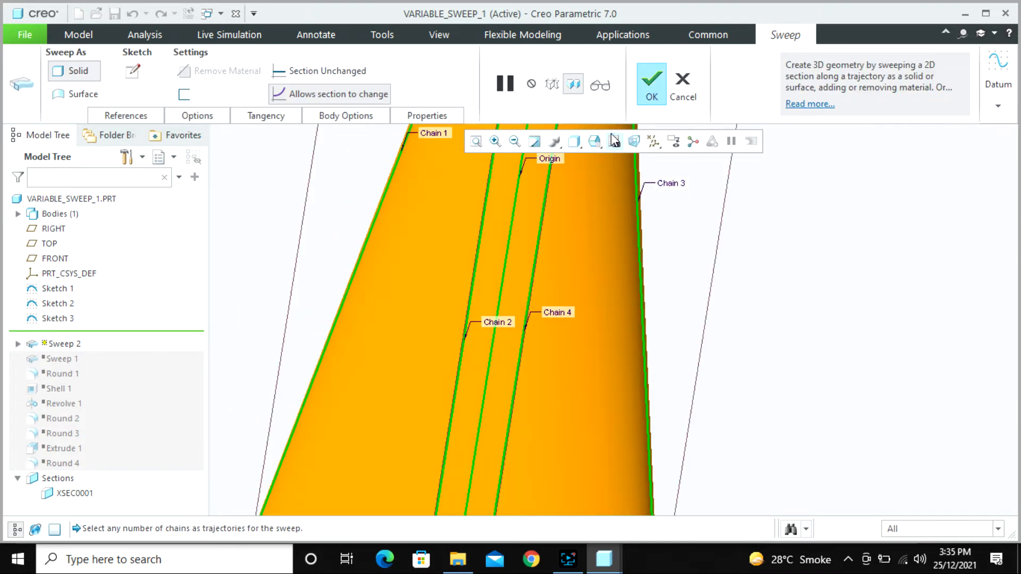
{"action": "left_click", "coordinate": [614, 140]}
{"action": "left_click", "coordinate": [625, 210]}
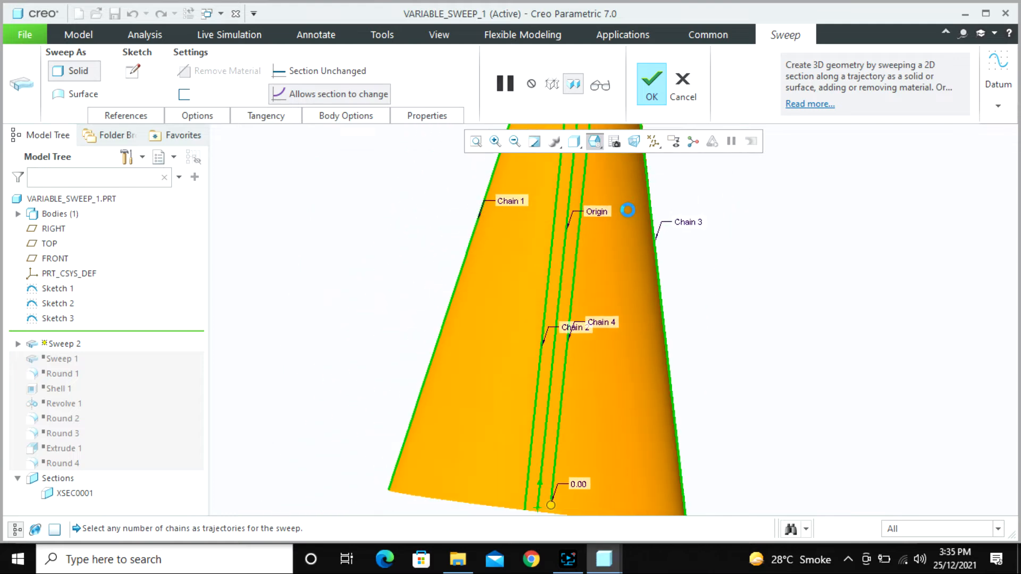
{"action": "left_click", "coordinate": [595, 143]}
{"action": "left_click", "coordinate": [639, 251]}
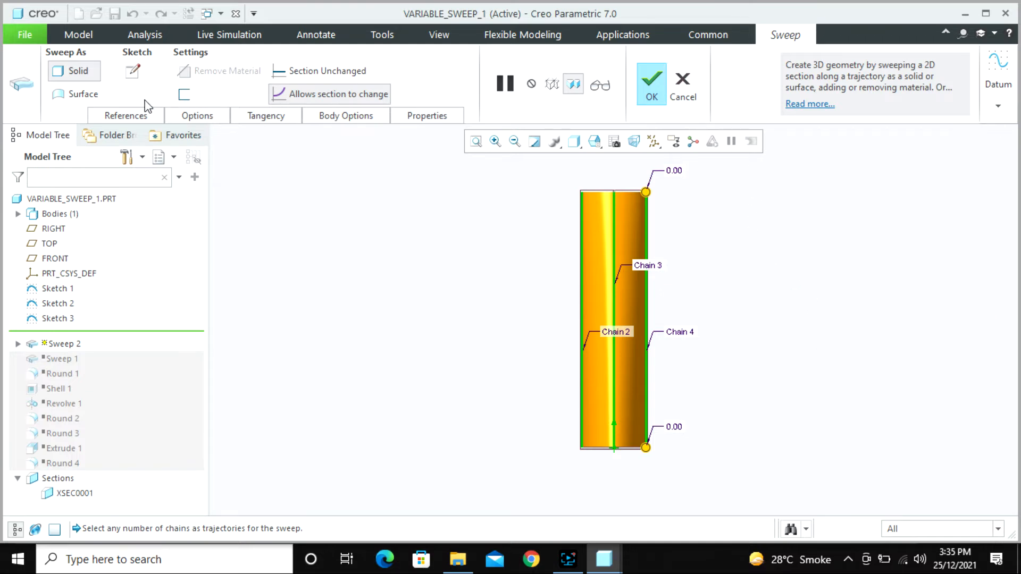
{"action": "left_click", "coordinate": [134, 71]}
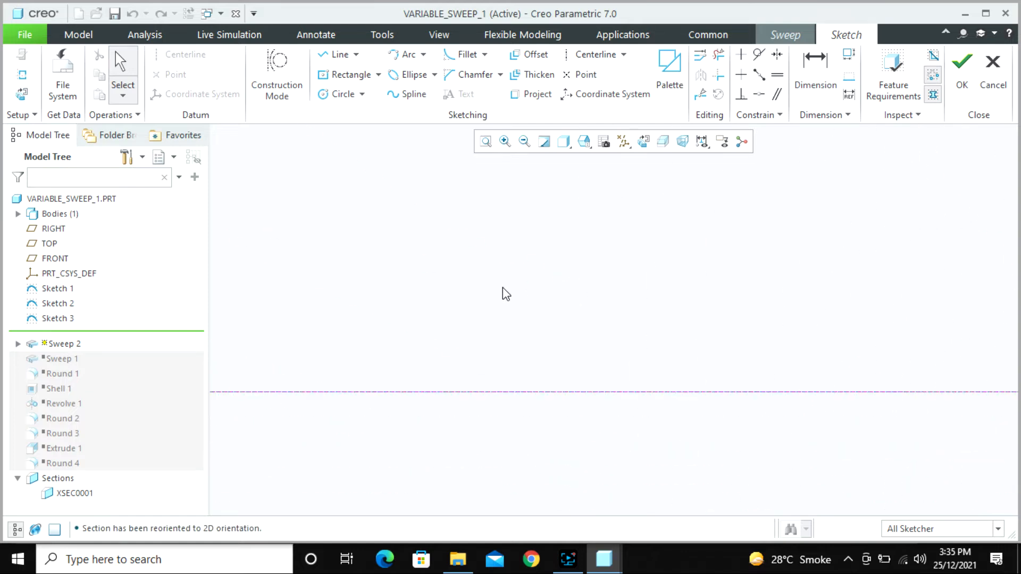
{"action": "scroll", "coordinate": [766, 306], "scroll_direction": "down", "scroll_amount": 5}
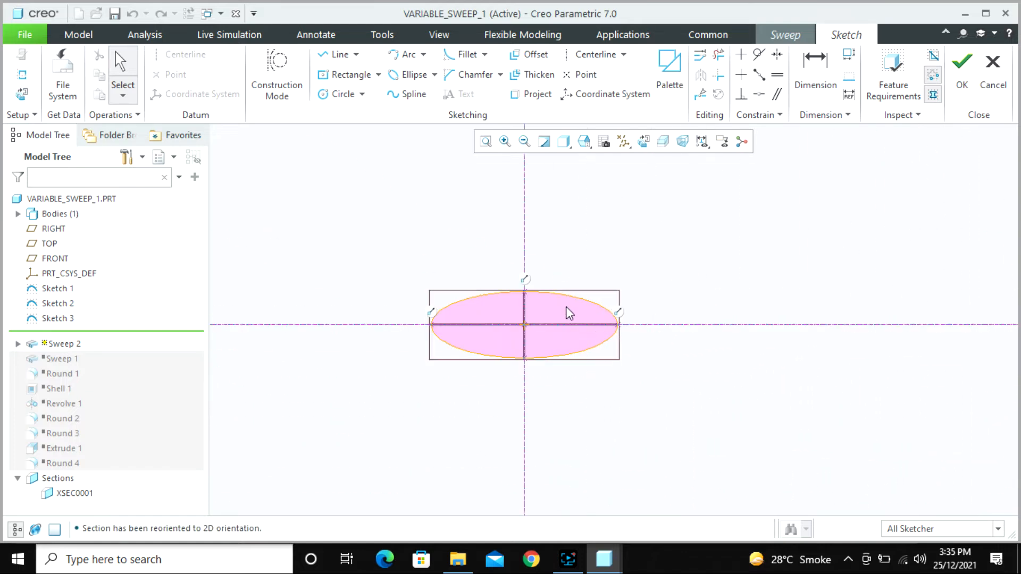
{"action": "left_click", "coordinate": [582, 307]}
{"action": "key", "text": "Delete"}
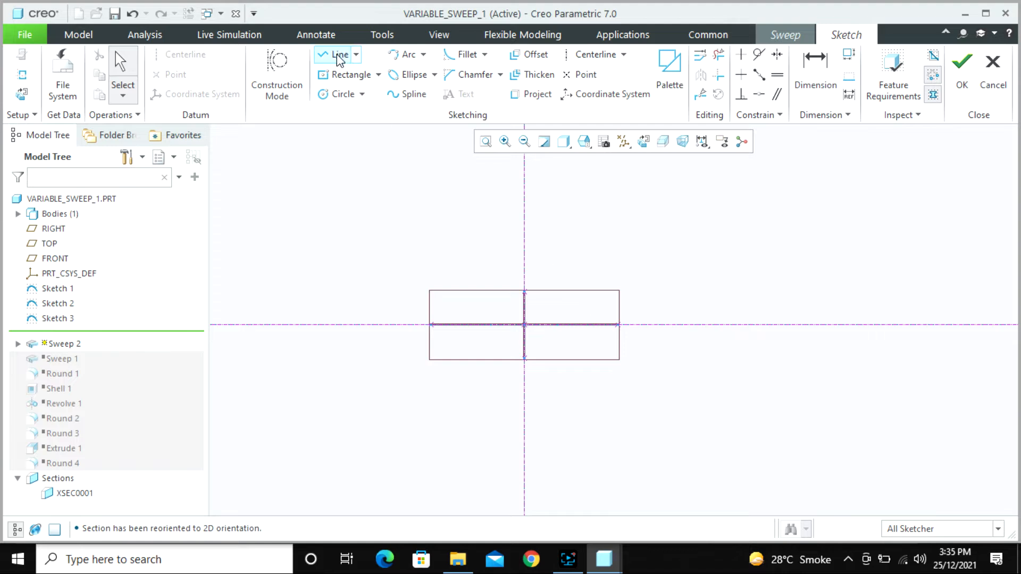
Step: Sketch an off-centre ellipse about 50 high, with only one major-axis end on a side trajectory point, and accept the section
{"action": "left_click", "coordinate": [412, 75]}
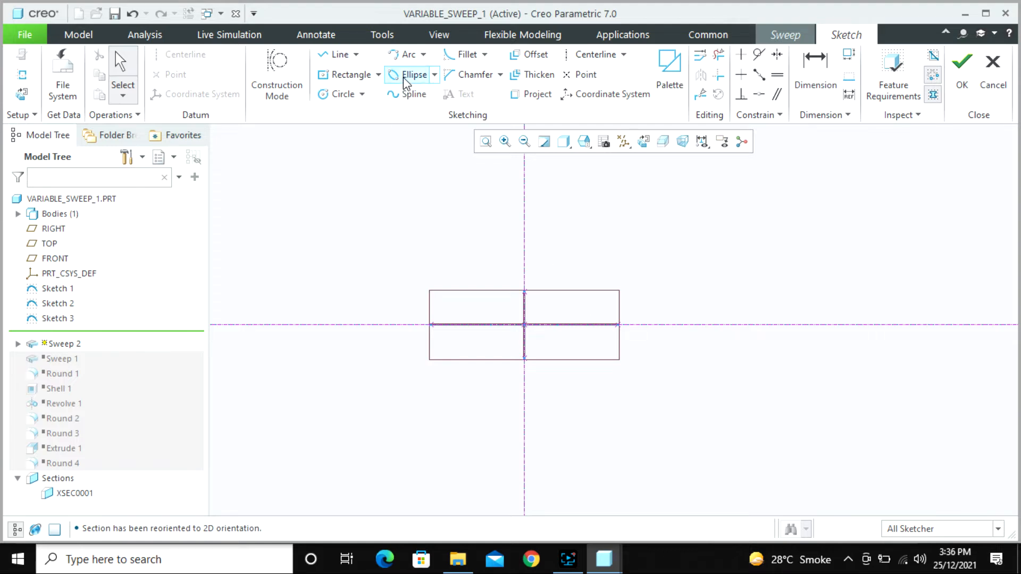
{"action": "scroll", "coordinate": [457, 327], "scroll_direction": "down", "scroll_amount": 3}
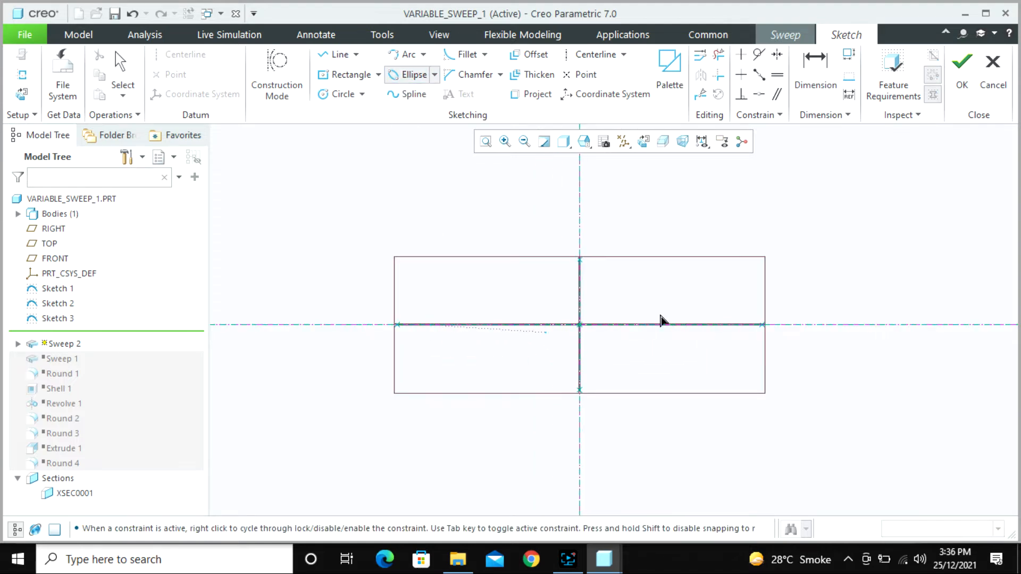
{"action": "left_click", "coordinate": [762, 324]}
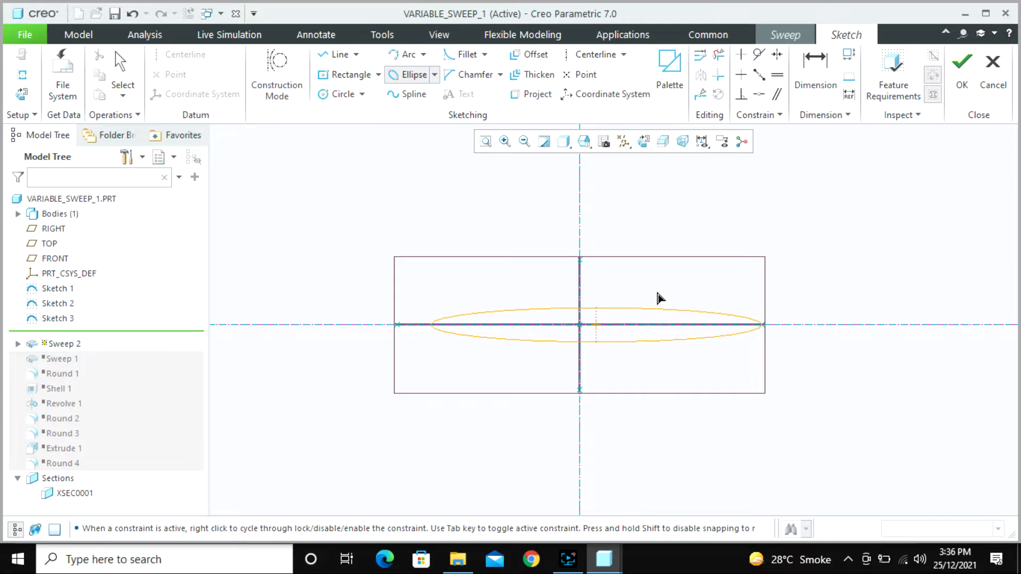
{"action": "left_click", "coordinate": [581, 261]}
{"action": "middle_click", "coordinate": [402, 372]}
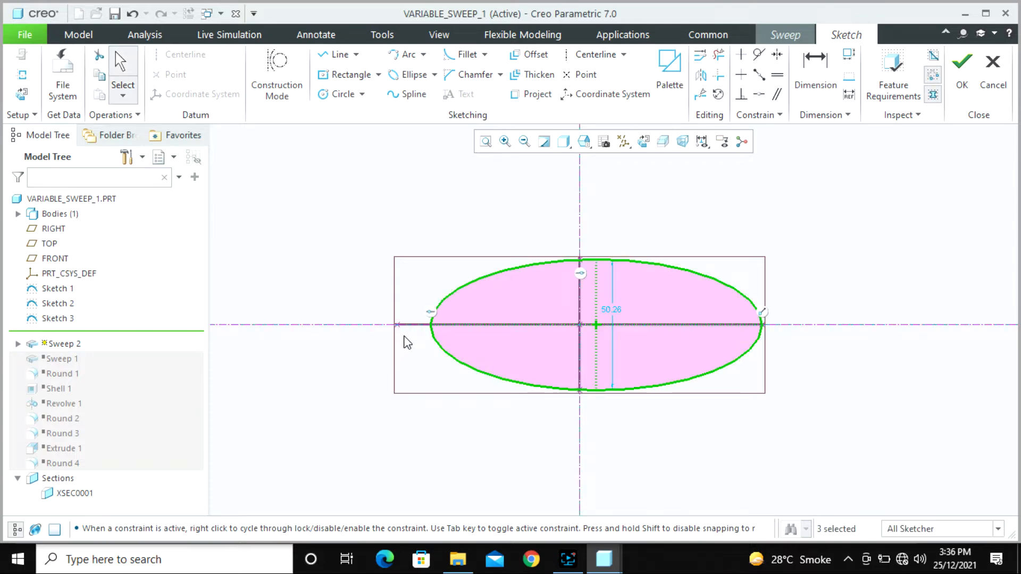
{"action": "key", "text": "ctrl+d"}
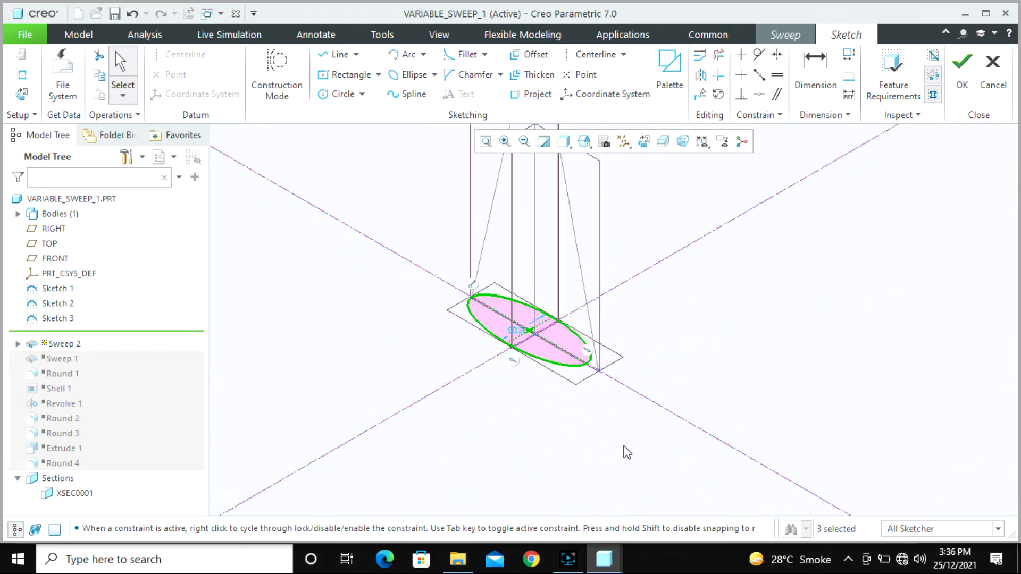
{"action": "scroll", "coordinate": [628, 452], "scroll_direction": "down", "scroll_amount": 2}
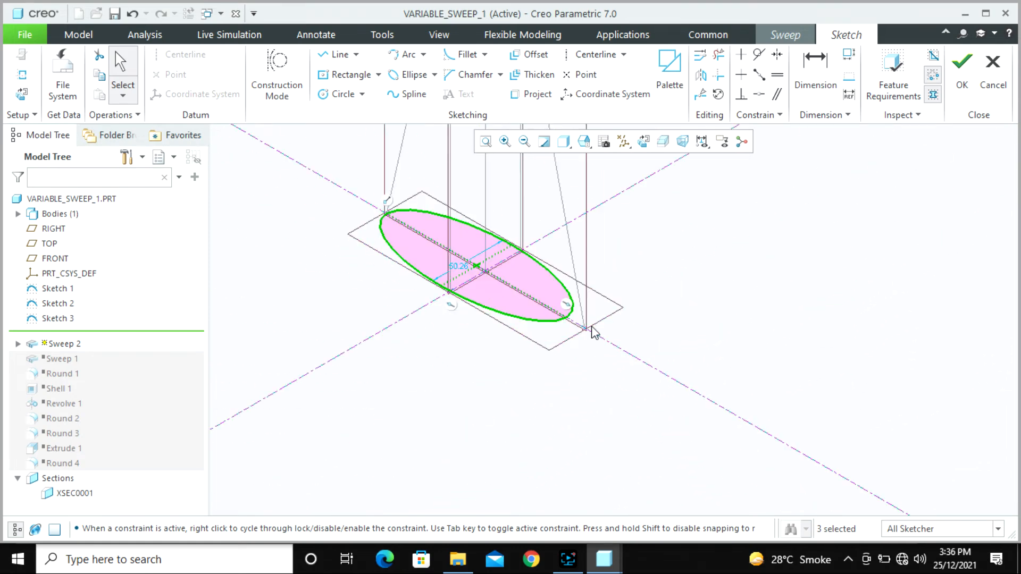
{"action": "left_click", "coordinate": [957, 81]}
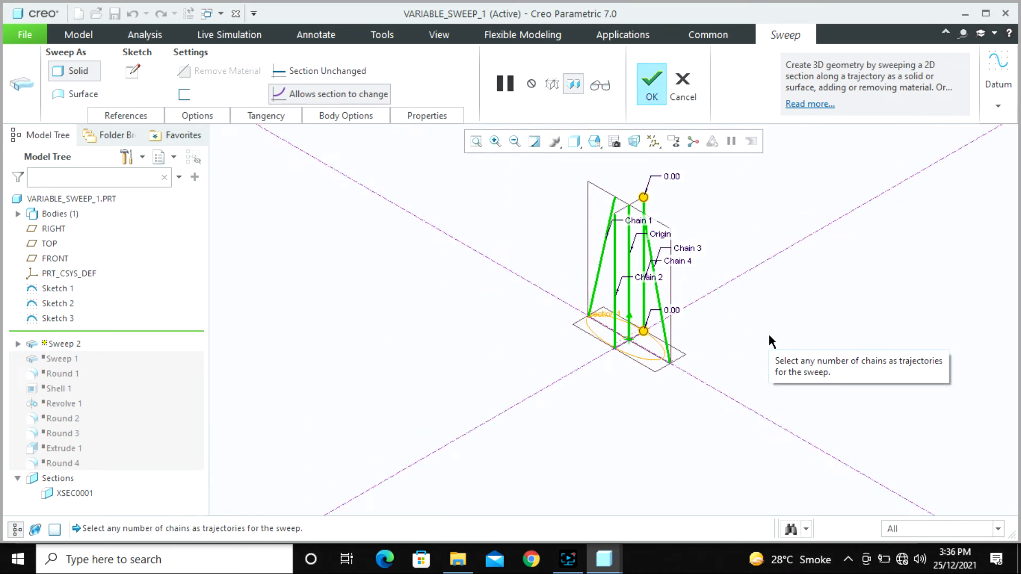
Step: Reopen the sweep section, make the ellipse's free end coincident with the adjacent side trajectory point, and accept the sketch
{"action": "scroll", "coordinate": [745, 336], "scroll_direction": "up", "scroll_amount": 5}
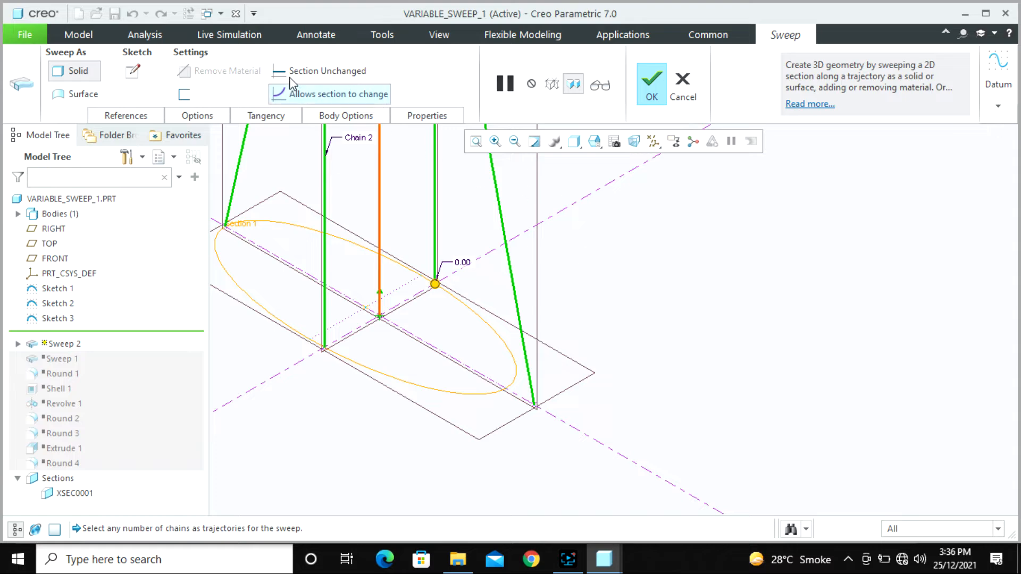
{"action": "left_click", "coordinate": [132, 70]}
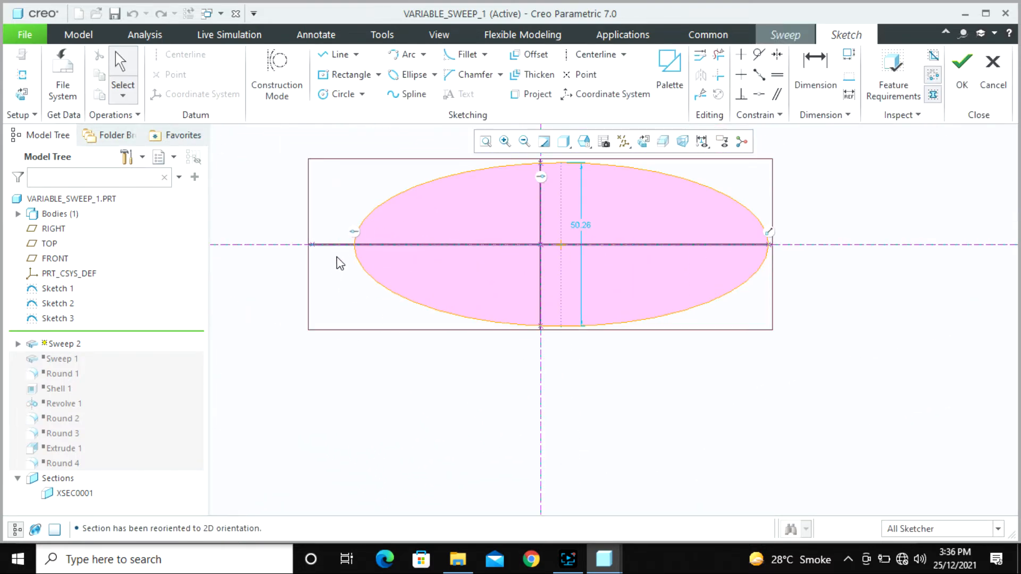
{"action": "left_click", "coordinate": [759, 94]}
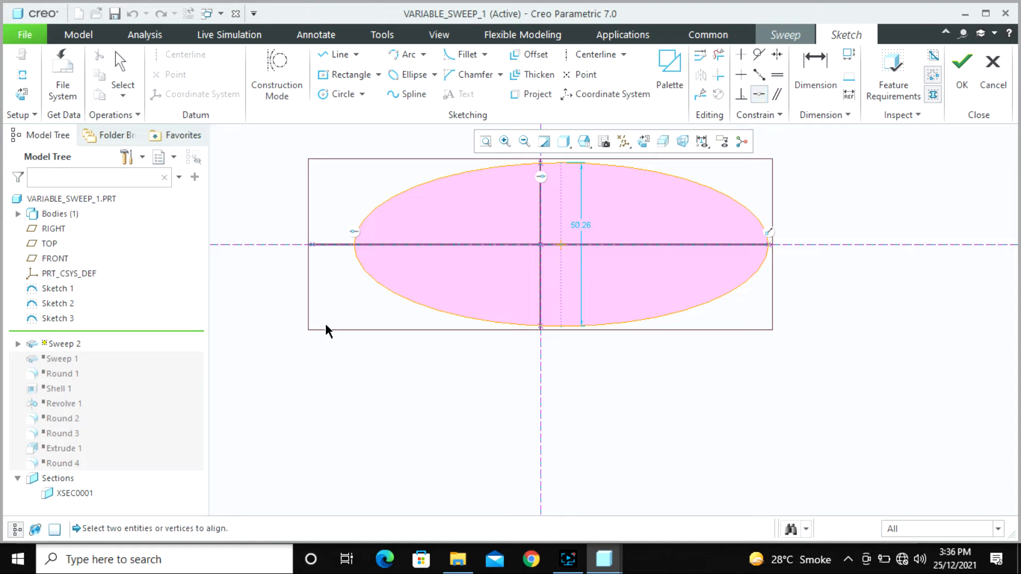
{"action": "left_click", "coordinate": [354, 244]}
{"action": "left_click", "coordinate": [313, 246]}
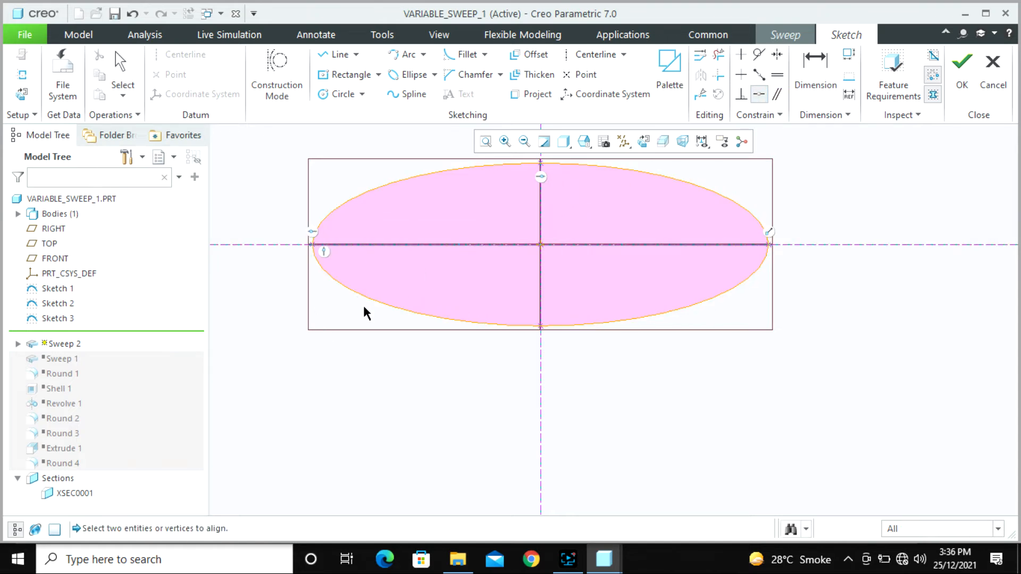
{"action": "left_click", "coordinate": [962, 74]}
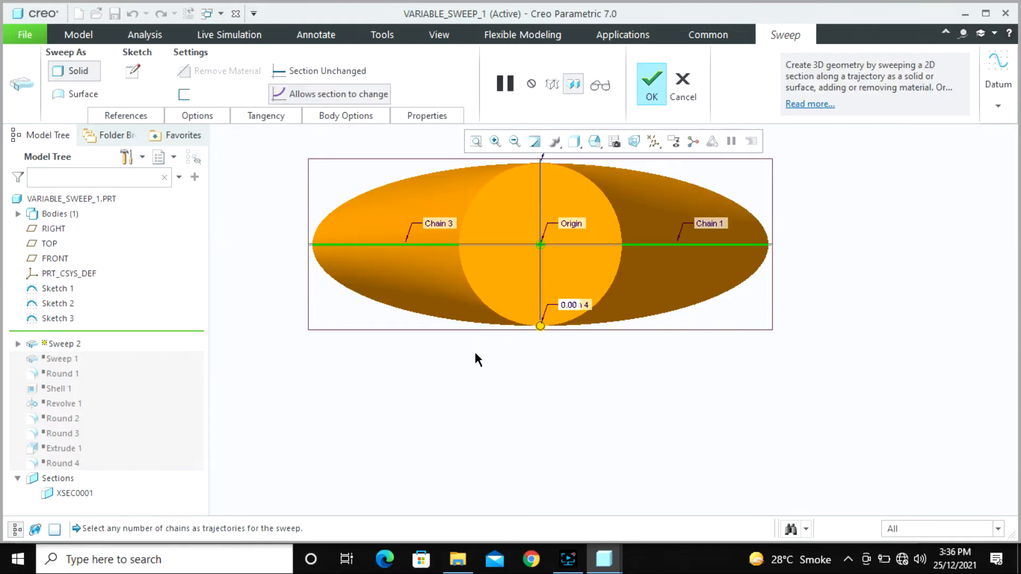
Step: Inspect the elliptical sweep preview, reopen its section sketch, and delete the constrained ellipse
{"action": "middle_click_drag", "start_coordinate": [474, 357], "coordinate": [485, 285]}
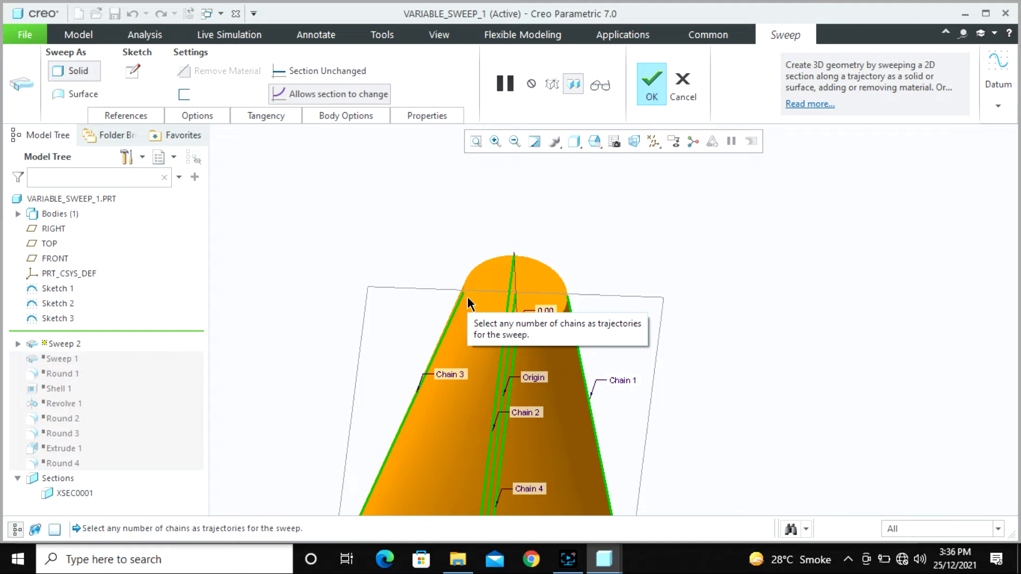
{"action": "left_click", "coordinate": [132, 70]}
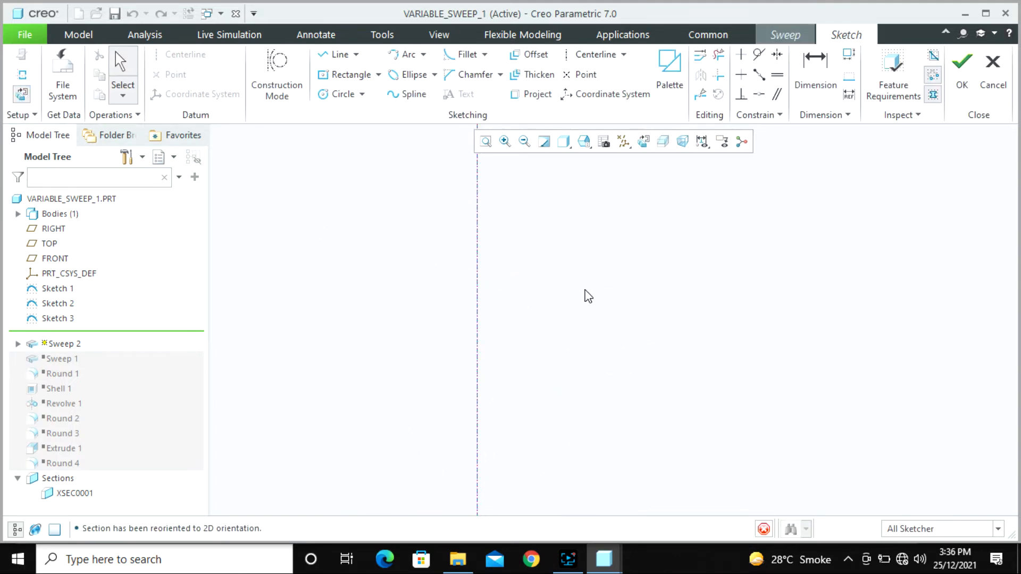
{"action": "scroll", "coordinate": [512, 449], "scroll_direction": "up", "scroll_amount": 3}
{"action": "scroll", "coordinate": [522, 264], "scroll_direction": "down", "scroll_amount": 3}
{"action": "scroll", "coordinate": [499, 328], "scroll_direction": "up", "scroll_amount": 3}
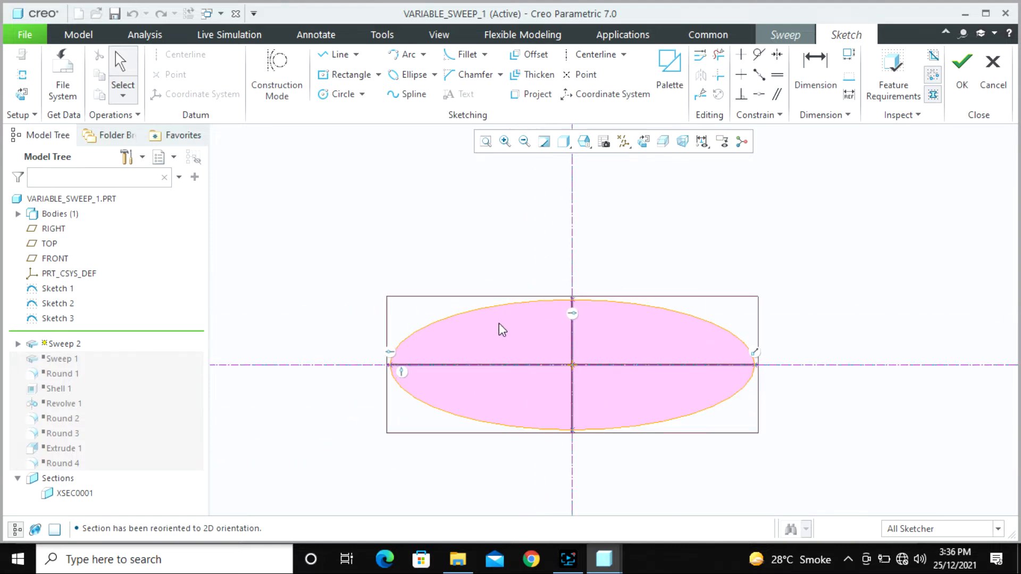
{"action": "left_click", "coordinate": [488, 309]}
{"action": "key", "text": "Delete"}
Step: Sketch a closed four-line rhombus connecting the four outer trajectory points and accept it as the sweep section
{"action": "left_click", "coordinate": [335, 55]}
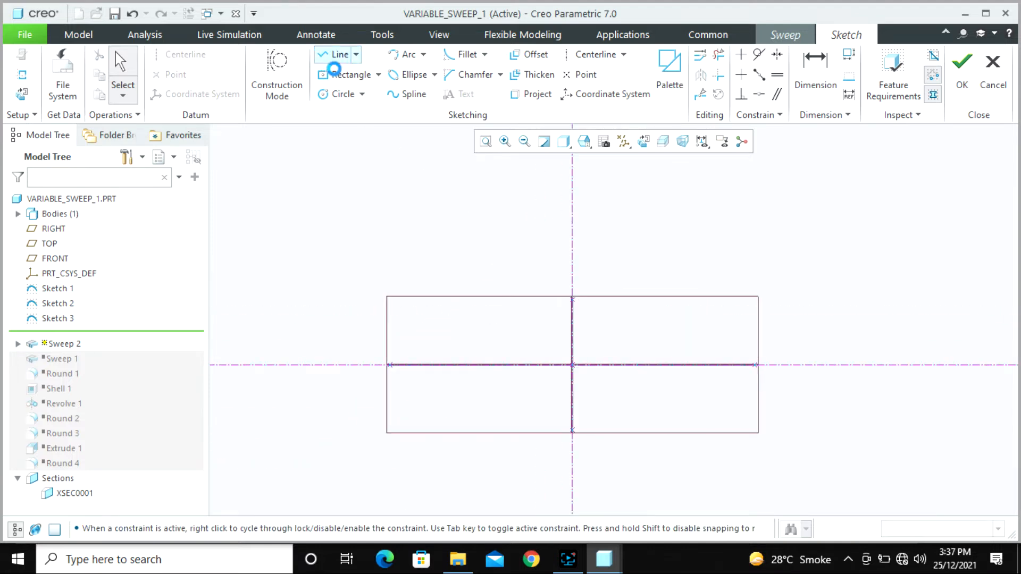
{"action": "left_click", "coordinate": [390, 364]}
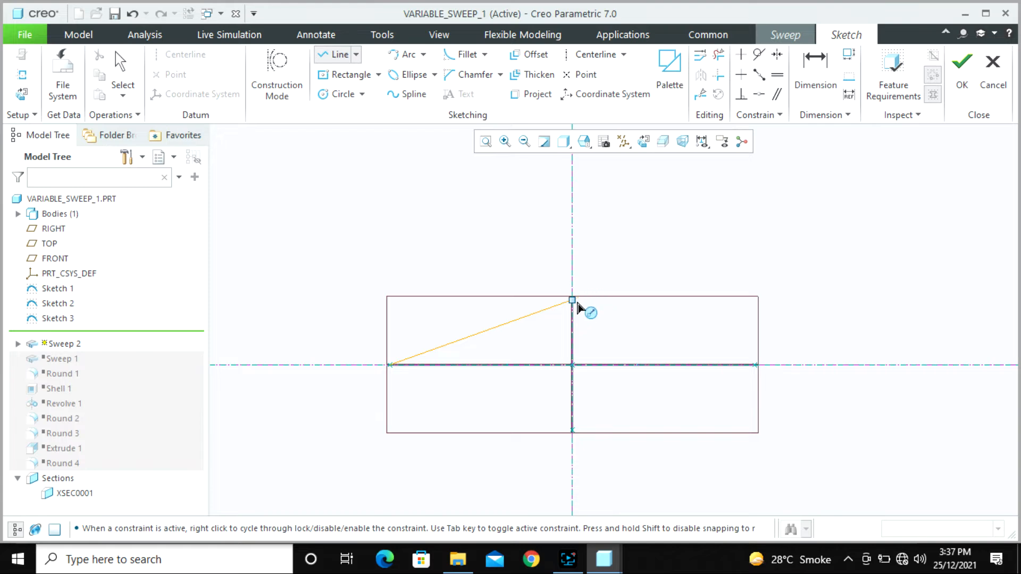
{"action": "left_click", "coordinate": [573, 301]}
{"action": "left_click", "coordinate": [755, 365]}
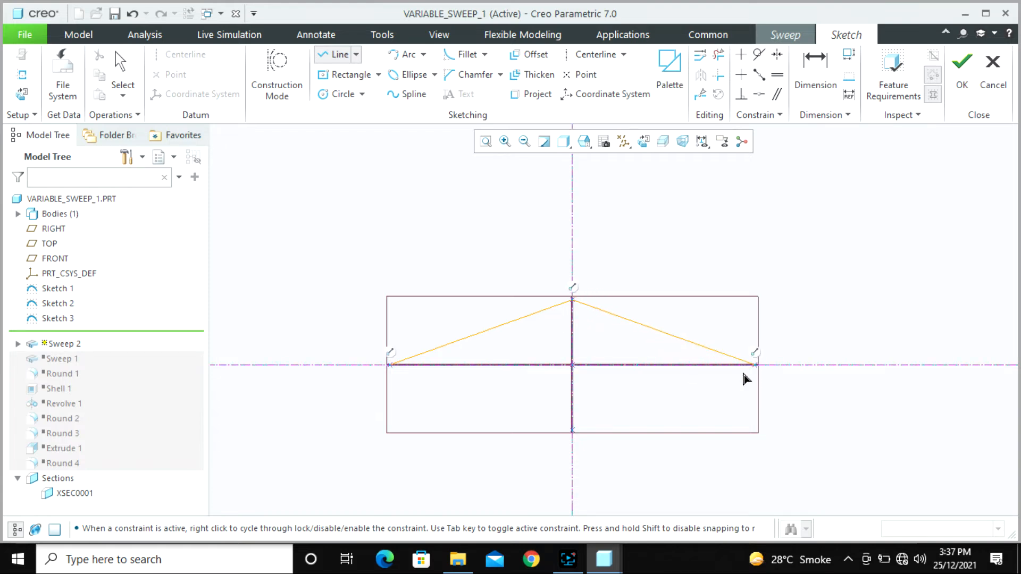
{"action": "left_click", "coordinate": [572, 430]}
{"action": "left_click", "coordinate": [390, 365]}
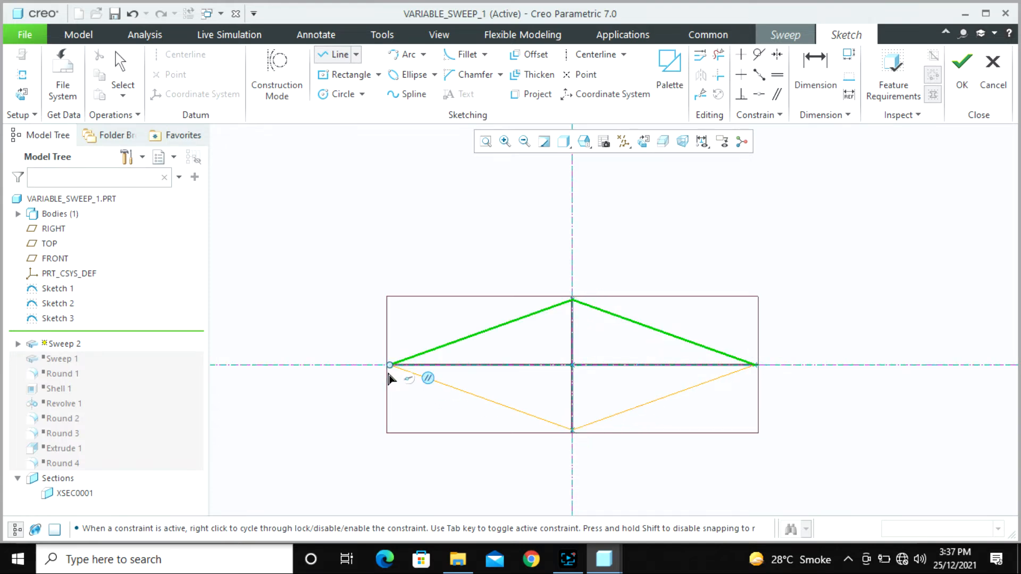
{"action": "left_click", "coordinate": [962, 67]}
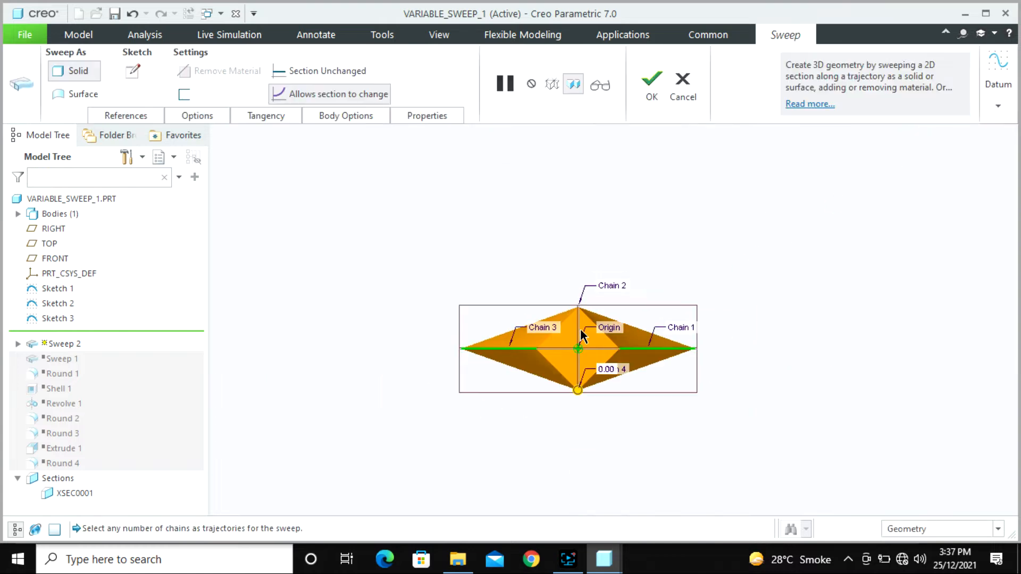
Step: Examine the rhombus-section sweep preview from its upper face down to its base and how it follows the chains
{"action": "mouse_move", "coordinate": [588, 337]}
{"action": "middle_mouse_down"}
{"action": "mouse_move", "coordinate": [561, 307]}
{"action": "mouse_move", "coordinate": [533, 239]}
{"action": "mouse_move", "coordinate": [492, 297]}
{"action": "mouse_move", "coordinate": [508, 334]}
{"action": "mouse_move", "coordinate": [578, 294]}
{"action": "middle_mouse_up"}
{"action": "scroll", "coordinate": [567, 295], "scroll_direction": "up", "scroll_amount": 5}
{"action": "scroll", "coordinate": [579, 296], "scroll_direction": "down", "scroll_amount": 4}
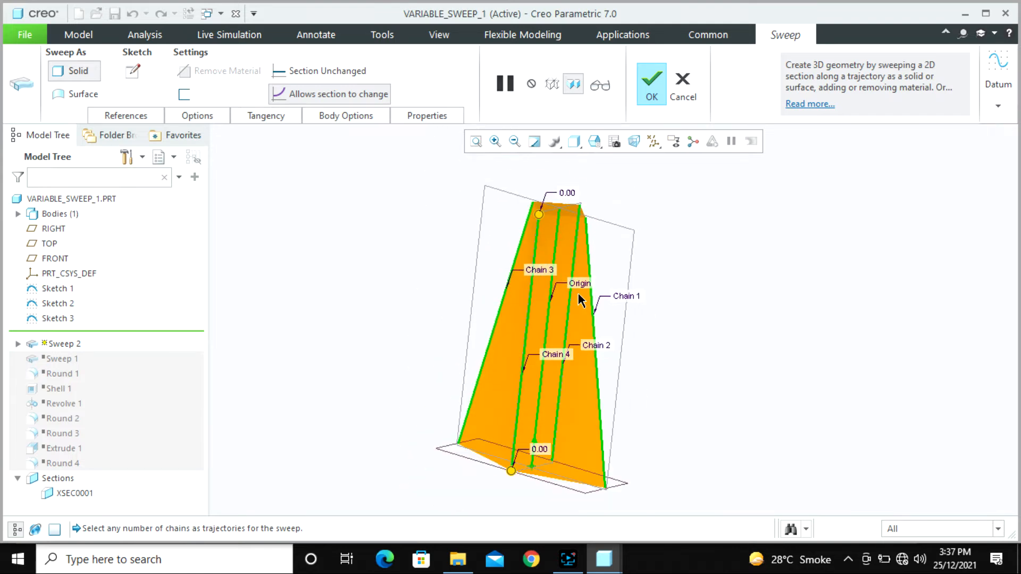
{"action": "scroll", "coordinate": [568, 204], "scroll_direction": "up", "scroll_amount": 3}
{"action": "middle_click_drag", "start_coordinate": [556, 212], "coordinate": [521, 239]}
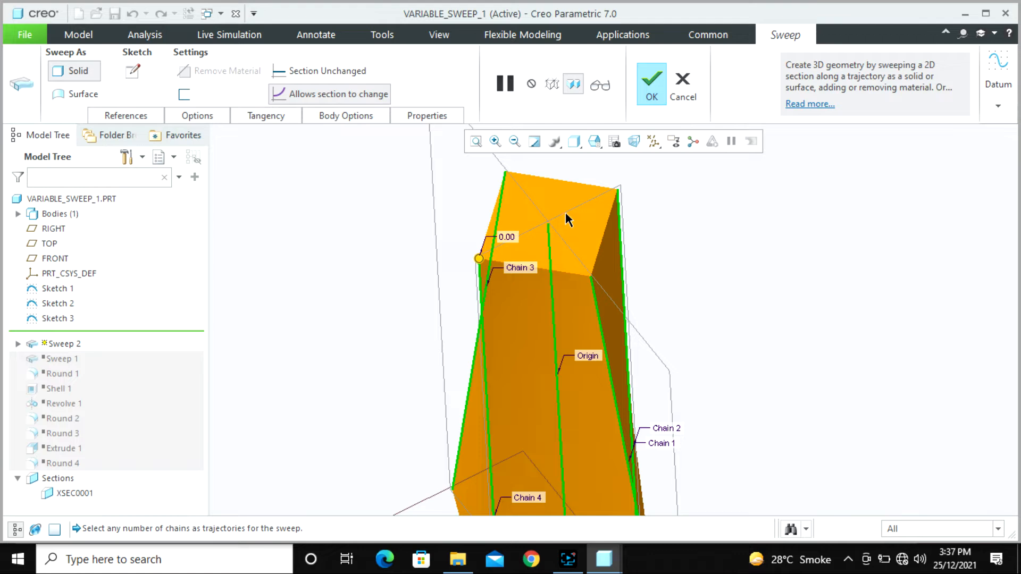
{"action": "mouse_move", "coordinate": [566, 212]}
{"action": "middle_mouse_down"}
{"action": "mouse_move", "coordinate": [595, 277]}
{"action": "mouse_move", "coordinate": [613, 287]}
{"action": "mouse_move", "coordinate": [620, 263]}
{"action": "mouse_move", "coordinate": [540, 340]}
{"action": "middle_mouse_up"}
{"action": "middle_click_drag", "start_coordinate": [617, 342], "coordinate": [584, 414]}
{"action": "scroll", "coordinate": [584, 405], "scroll_direction": "up", "scroll_amount": 4}
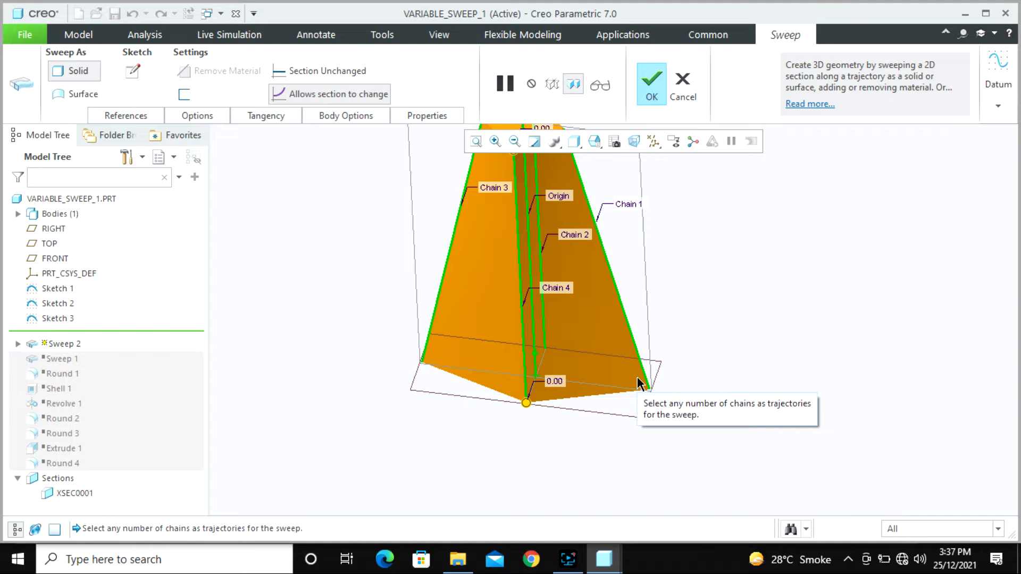
Step: Cancel the trial sweep and move the model's insertion point to directly after Shell 1
{"action": "left_click", "coordinate": [683, 91]}
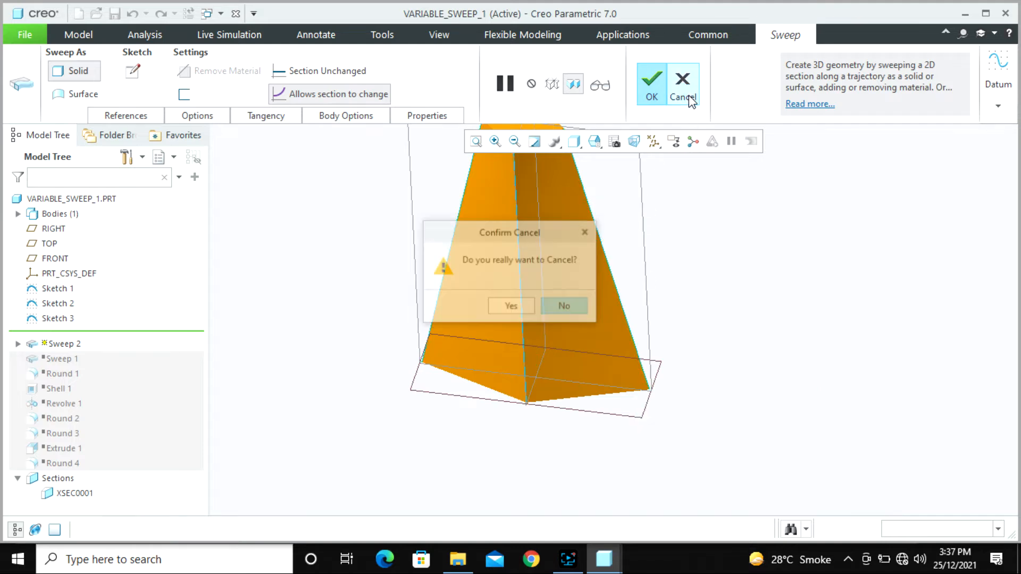
{"action": "left_click", "coordinate": [511, 307]}
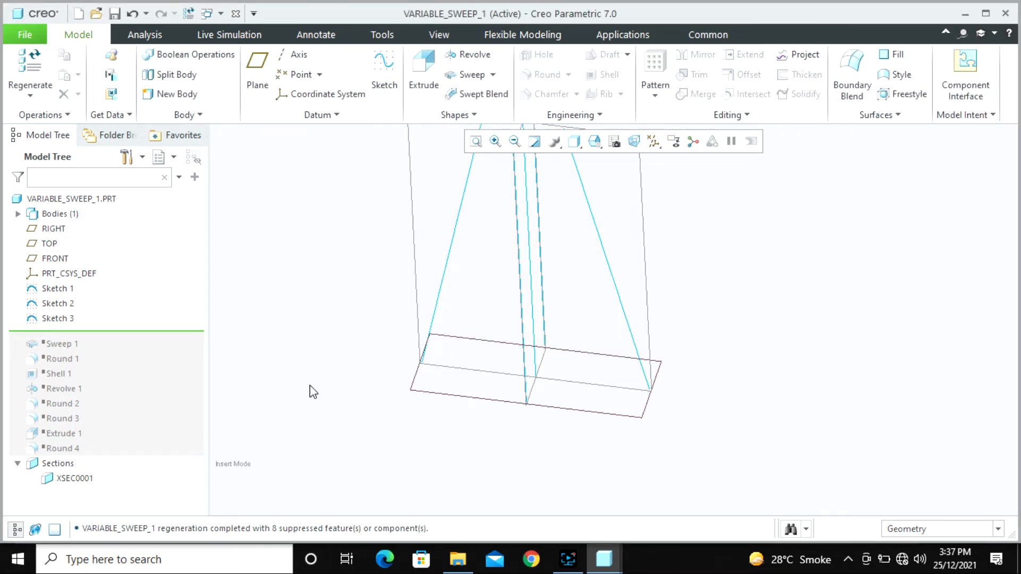
{"action": "left_click_drag", "start_coordinate": [124, 338], "coordinate": [123, 376]}
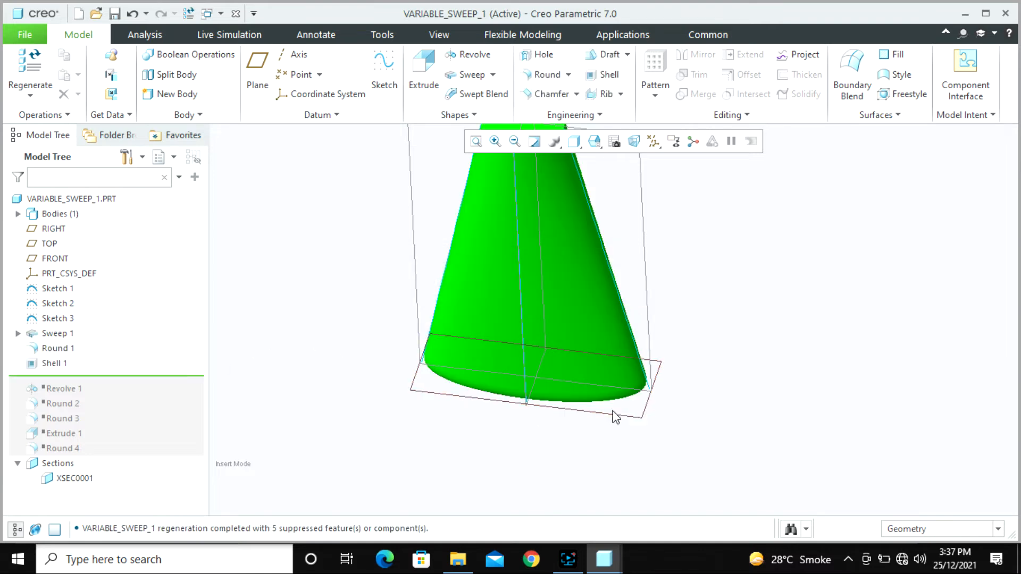
Step: Activate the saved cross section Xsec0001 to show the shelled body cut open, and close the View Manager
{"action": "scroll", "coordinate": [611, 411], "scroll_direction": "up", "scroll_amount": 4}
{"action": "scroll", "coordinate": [579, 304], "scroll_direction": "down", "scroll_amount": 2}
{"action": "scroll", "coordinate": [605, 314], "scroll_direction": "down", "scroll_amount": 3}
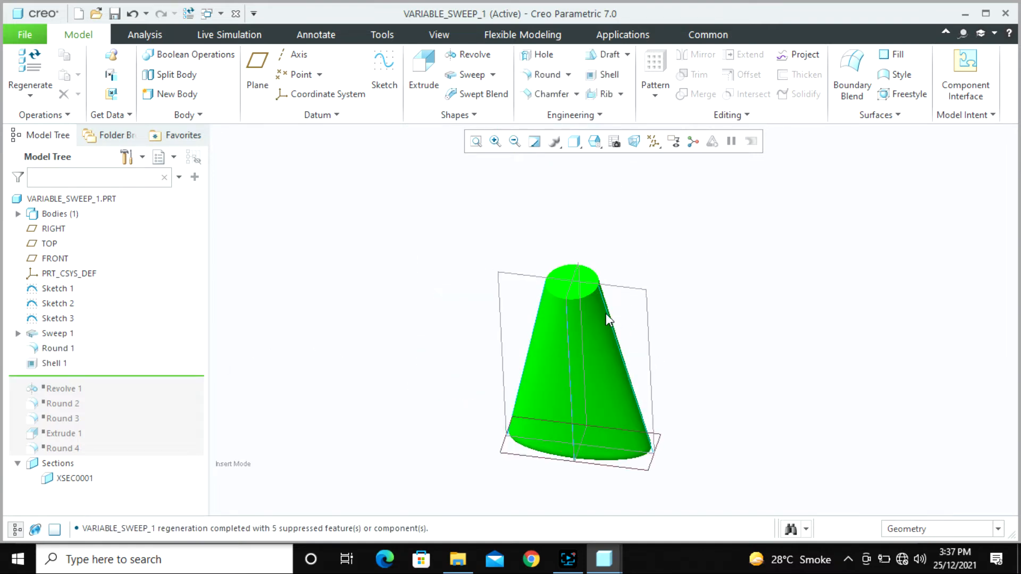
{"action": "left_click", "coordinate": [614, 141]}
{"action": "double_click", "coordinate": [835, 260]}
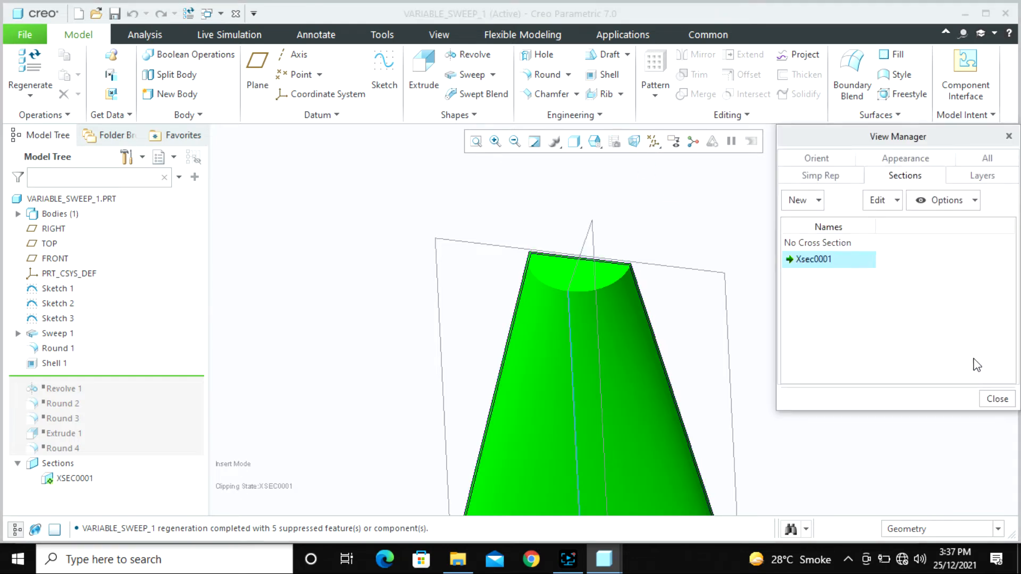
{"action": "left_click", "coordinate": [997, 398]}
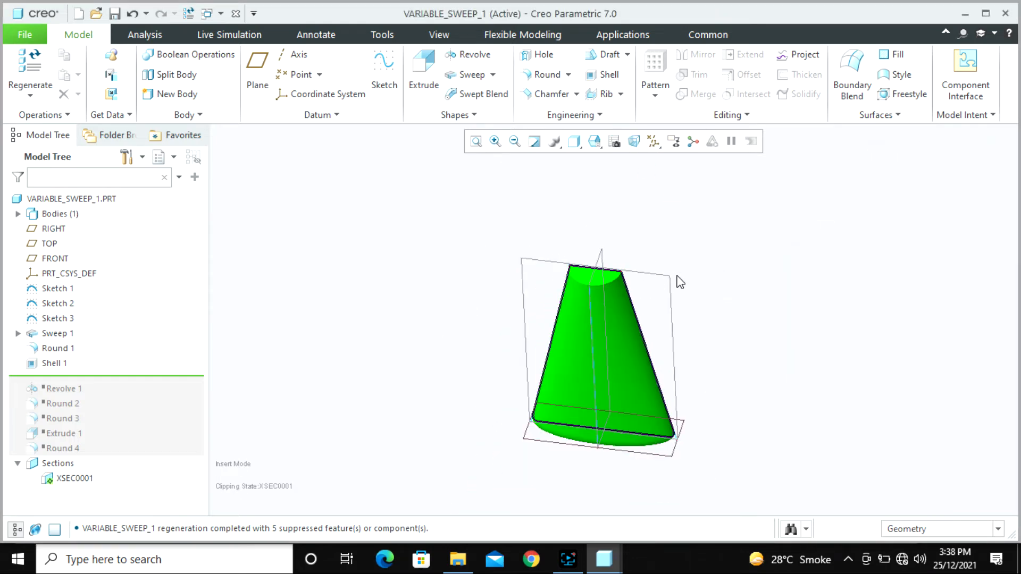
Step: Move the insertion point to directly after Revolve 1 and inspect the solid neck in the cut-open body
{"action": "key", "text": "ctrl+d"}
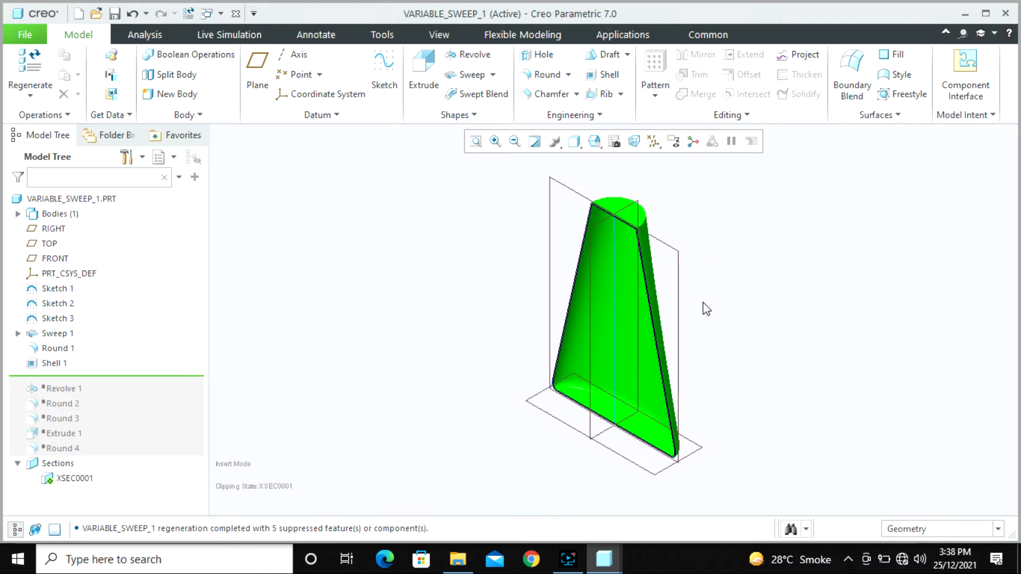
{"action": "middle_click_drag", "start_coordinate": [702, 304], "coordinate": [715, 288]}
{"action": "left_click_drag", "start_coordinate": [121, 374], "coordinate": [117, 389]}
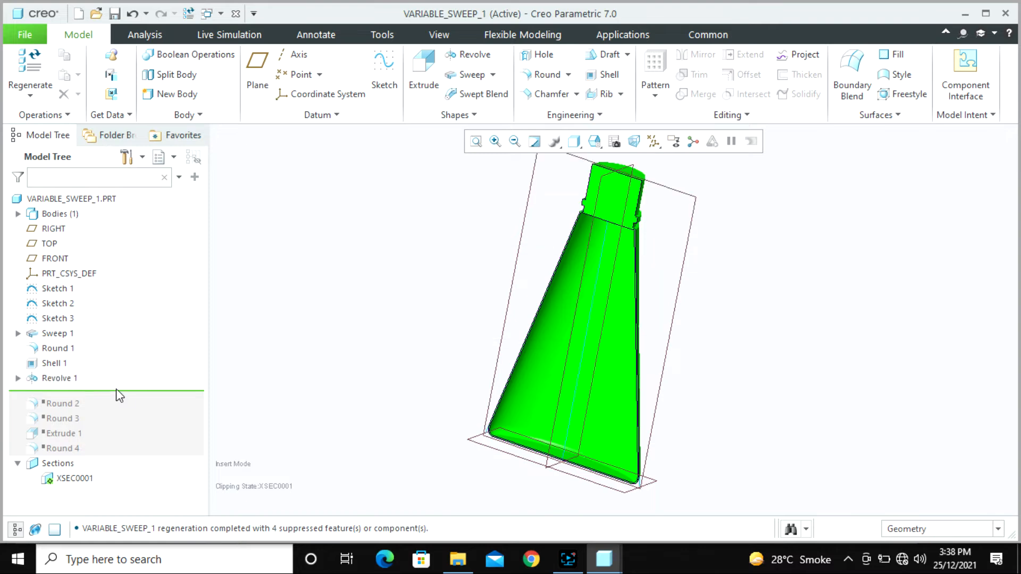
{"action": "scroll", "coordinate": [585, 239], "scroll_direction": "down", "scroll_amount": 5}
{"action": "middle_click_drag", "start_coordinate": [610, 235], "coordinate": [631, 203]}
{"action": "scroll", "coordinate": [632, 203], "scroll_direction": "up", "scroll_amount": 2}
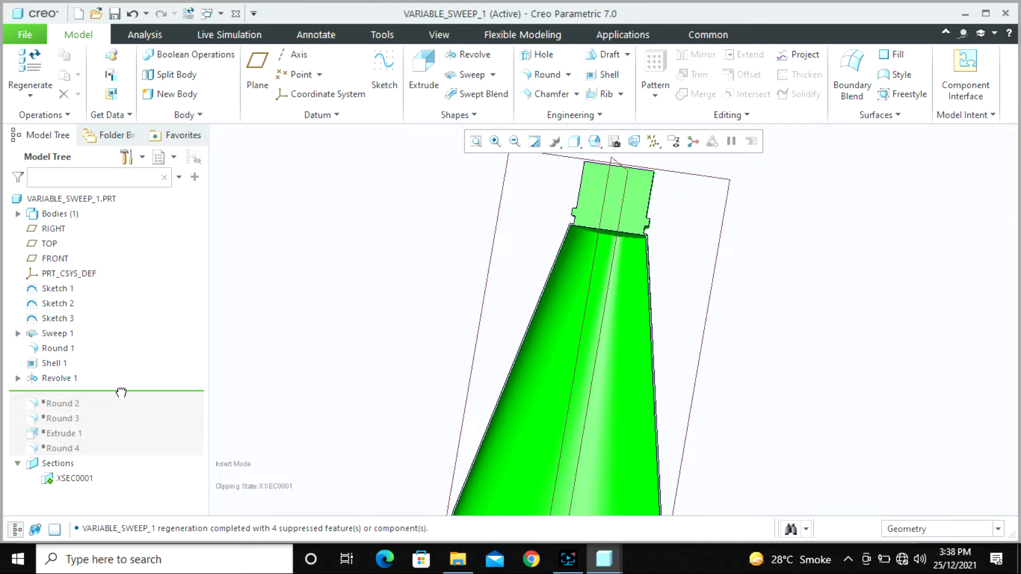
Step: Move the insertion point to the end of the model, after Round 4, and inspect the neck's wall, collar and rounds in section
{"action": "mouse_move", "coordinate": [123, 398]}
{"action": "left_mouse_down"}
{"action": "mouse_move", "coordinate": [122, 418]}
{"action": "mouse_move", "coordinate": [82, 426]}
{"action": "mouse_move", "coordinate": [82, 456]}
{"action": "left_mouse_up"}
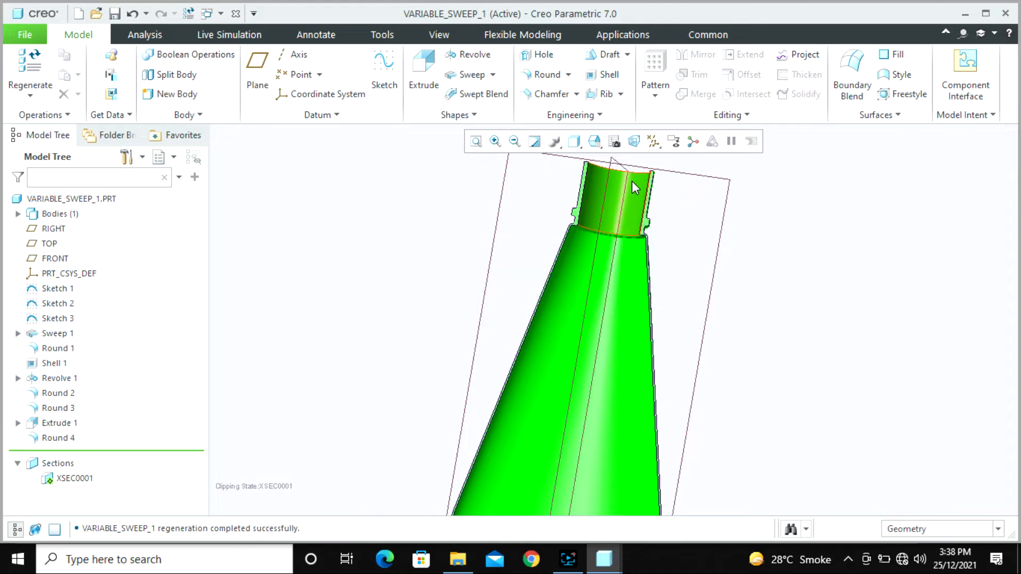
{"action": "scroll", "coordinate": [638, 213], "scroll_direction": "up", "scroll_amount": 4}
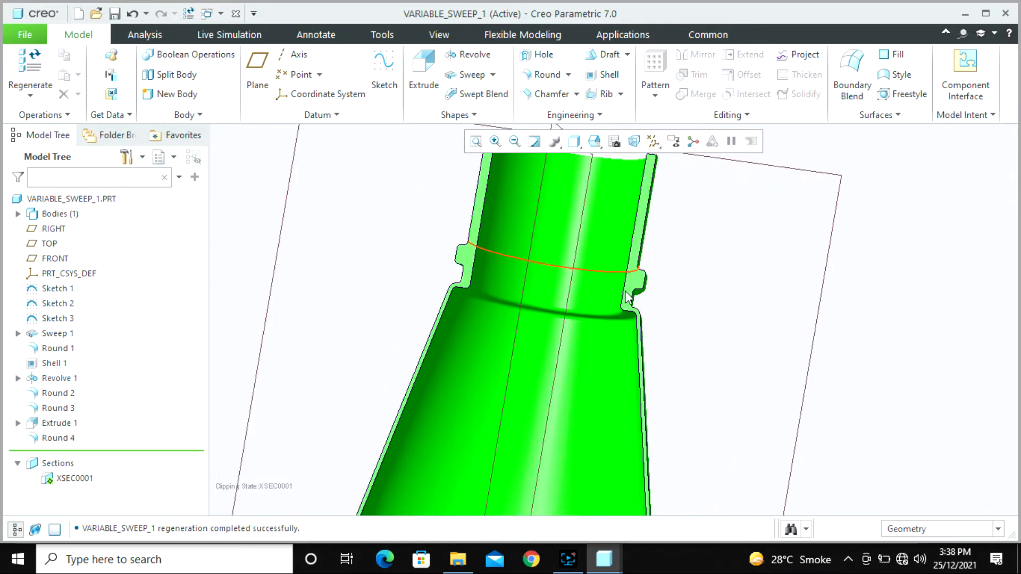
{"action": "scroll", "coordinate": [623, 314], "scroll_direction": "up", "scroll_amount": 3}
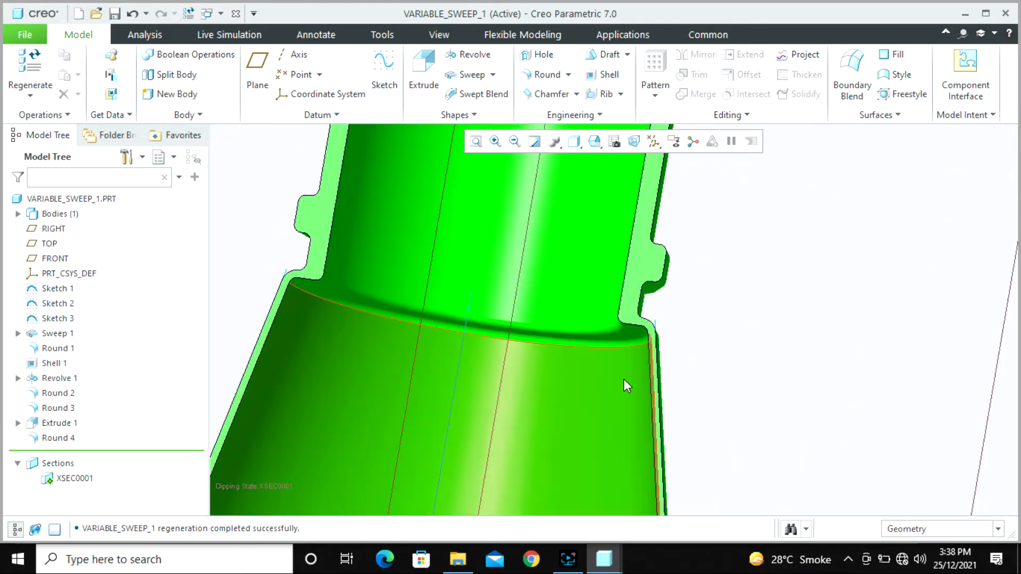
{"action": "scroll", "coordinate": [627, 353], "scroll_direction": "down", "scroll_amount": 4}
{"action": "scroll", "coordinate": [652, 303], "scroll_direction": "up", "scroll_amount": 5}
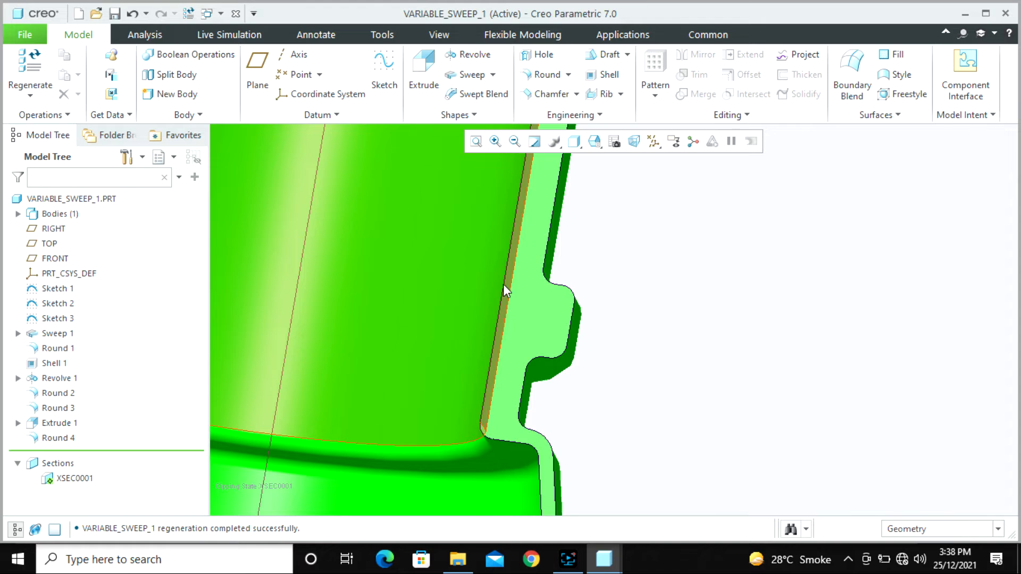
{"action": "scroll", "coordinate": [600, 292], "scroll_direction": "down", "scroll_amount": 4}
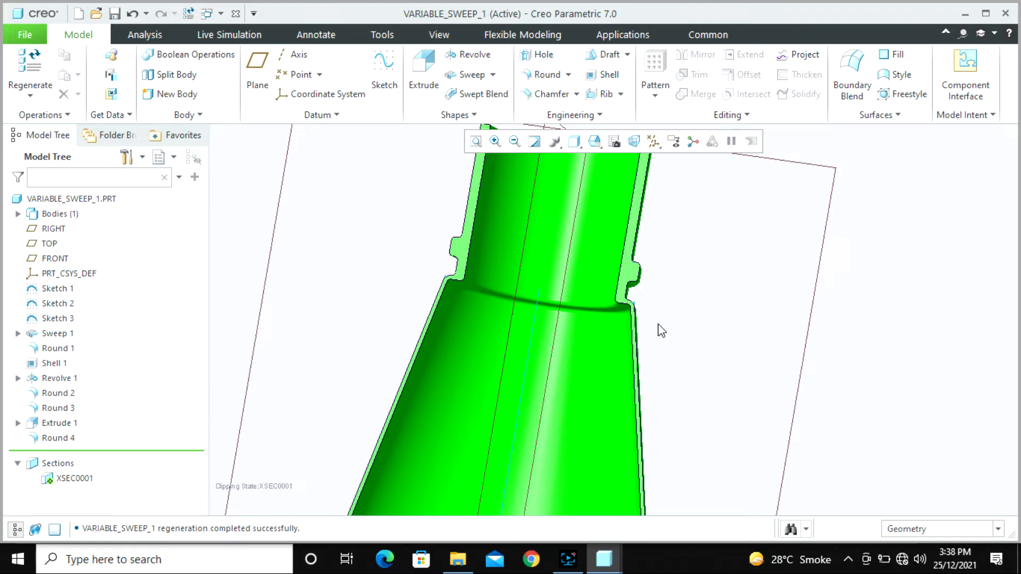
{"action": "scroll", "coordinate": [661, 330], "scroll_direction": "down", "scroll_amount": 3}
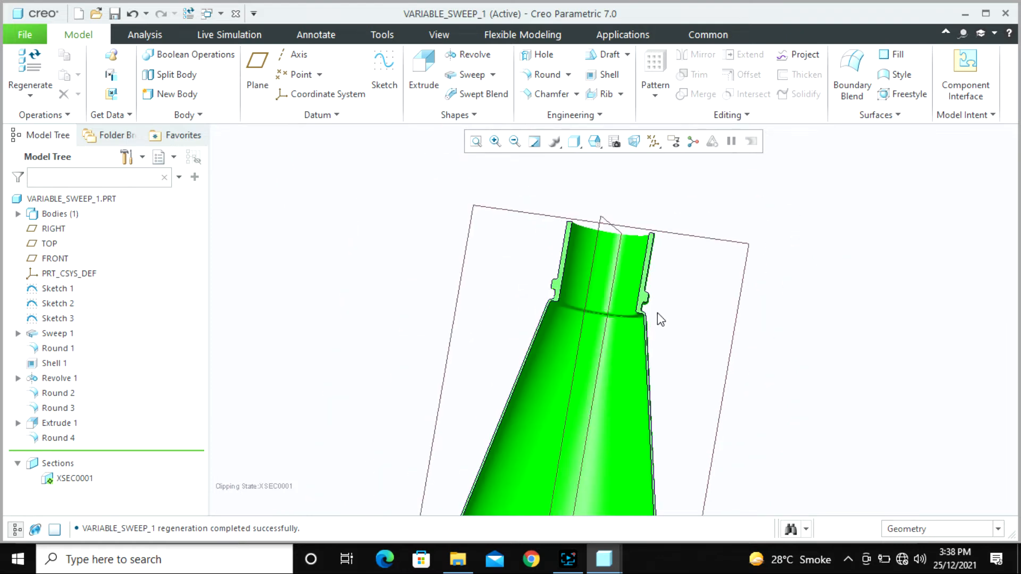
{"action": "scroll", "coordinate": [657, 312], "scroll_direction": "down", "scroll_amount": 1}
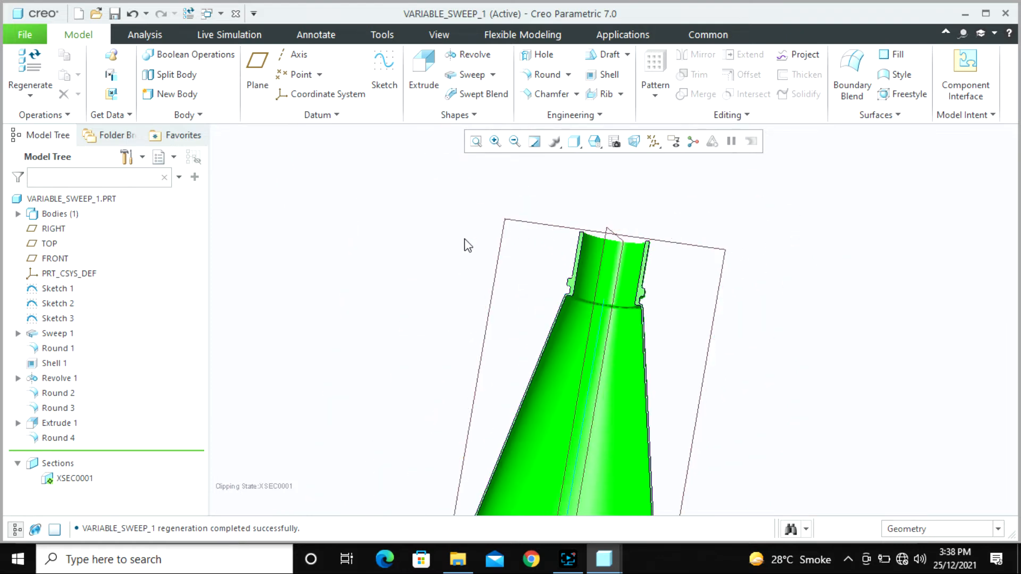
Step: Close the current part and open variable_sweep_2.prt from the 9. Sweep folder
{"action": "left_click", "coordinate": [235, 16]}
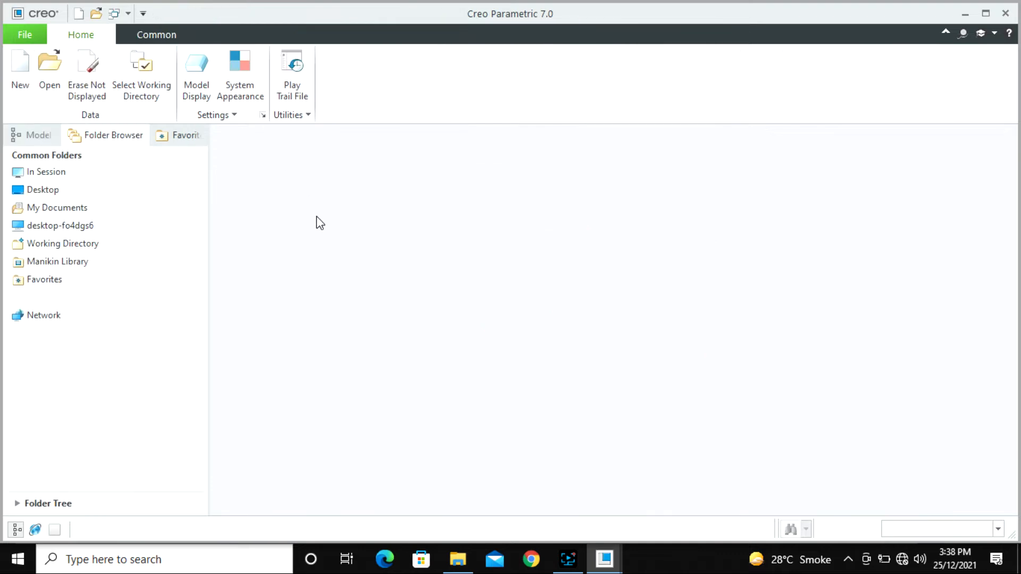
{"action": "left_click", "coordinate": [51, 68]}
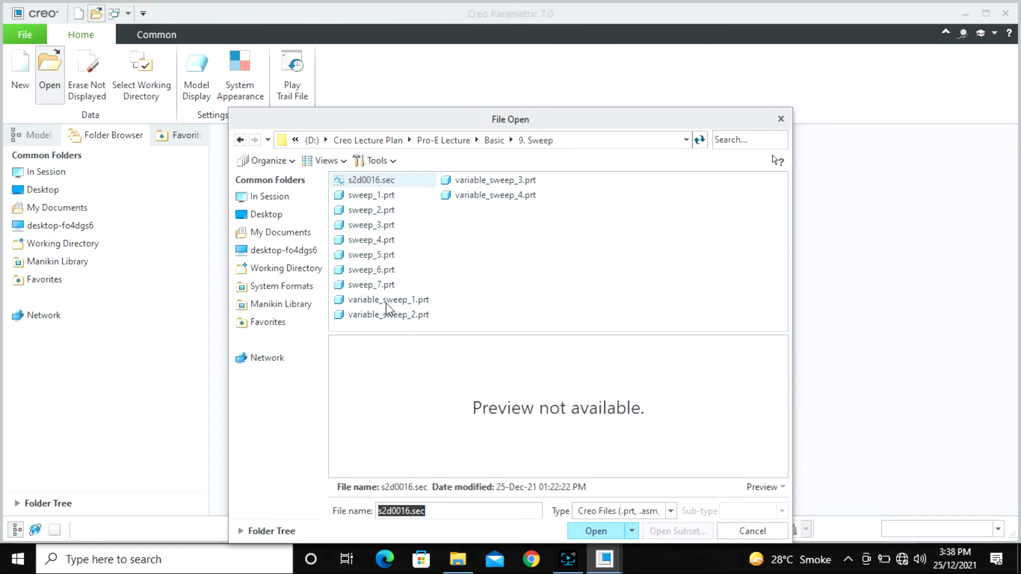
{"action": "left_click", "coordinate": [388, 300]}
{"action": "left_click", "coordinate": [390, 315]}
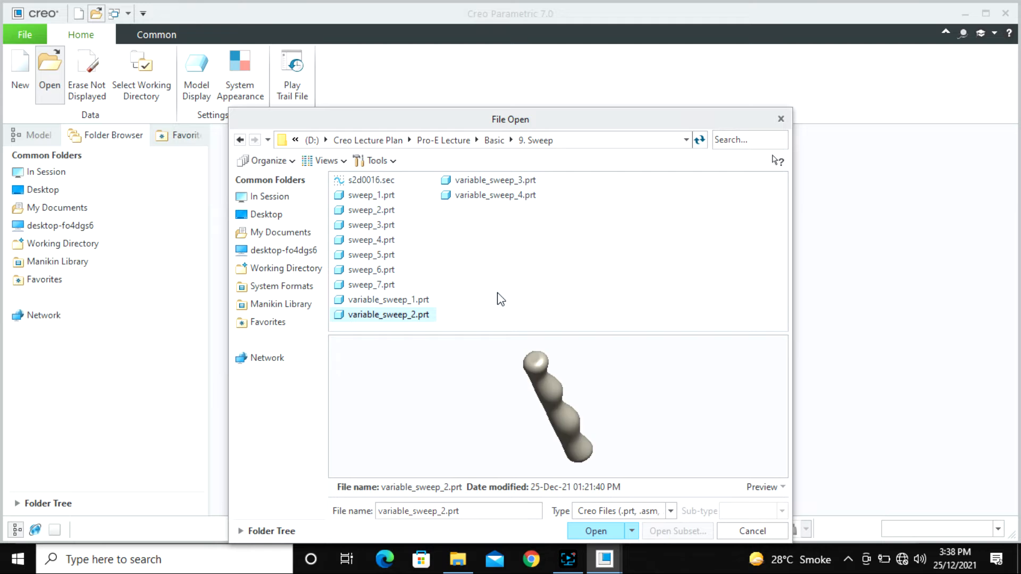
{"action": "left_click", "coordinate": [596, 532]}
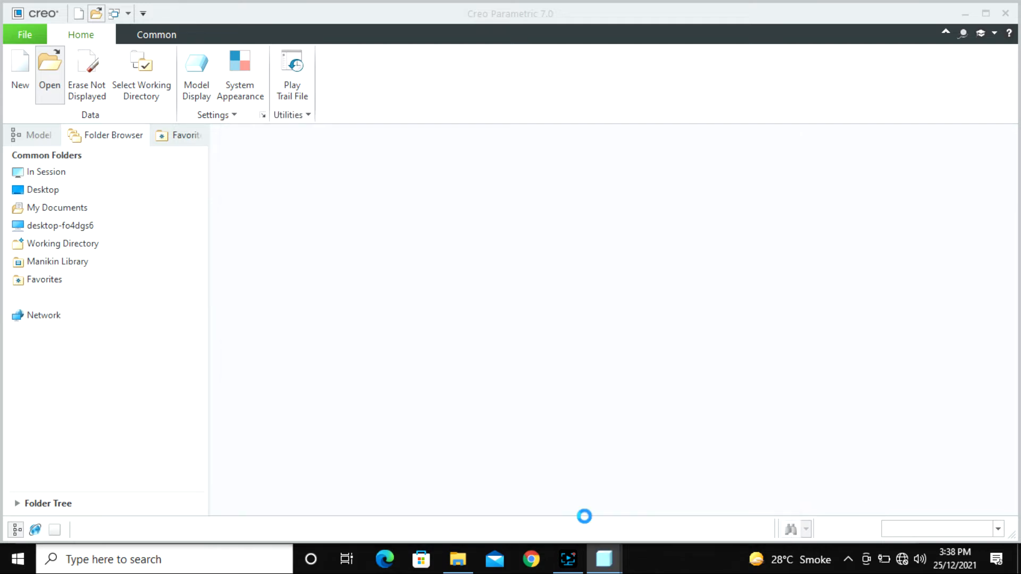
Step: Examine the wavy swept body in two perpendicular saved views and at an angle
{"action": "middle_click_drag", "start_coordinate": [548, 428], "coordinate": [524, 387]}
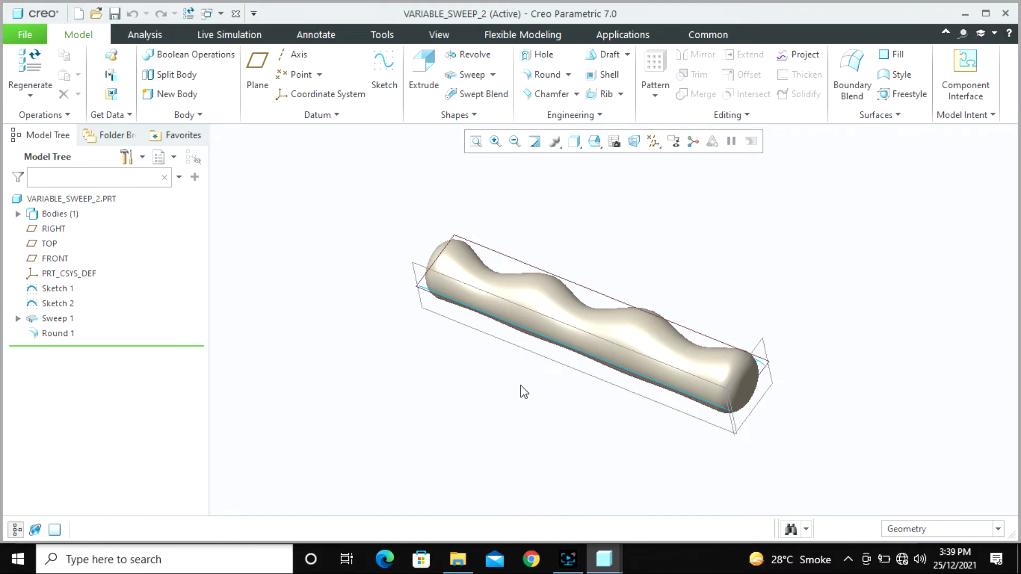
{"action": "left_click", "coordinate": [614, 142]}
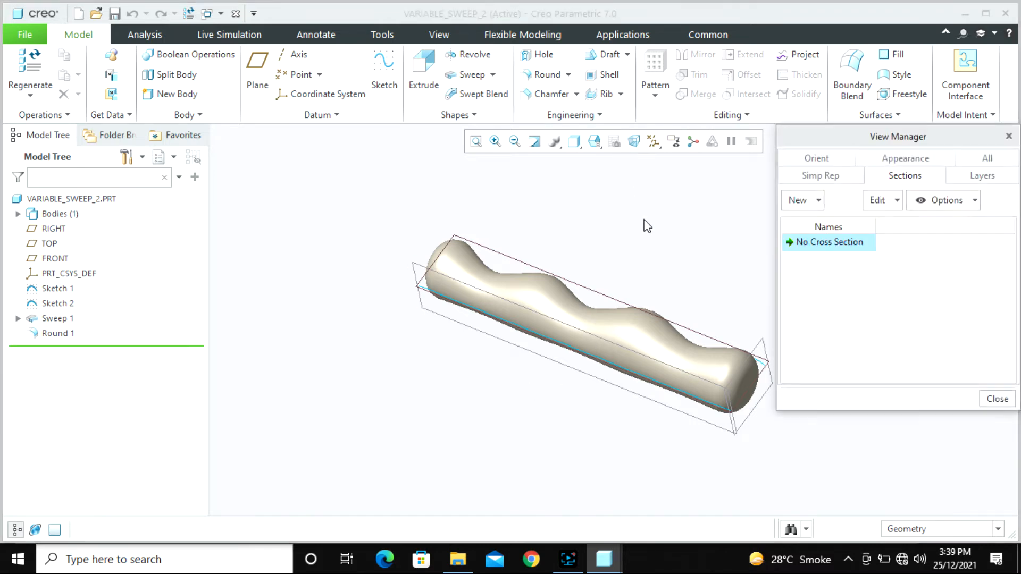
{"action": "left_click", "coordinate": [997, 399]}
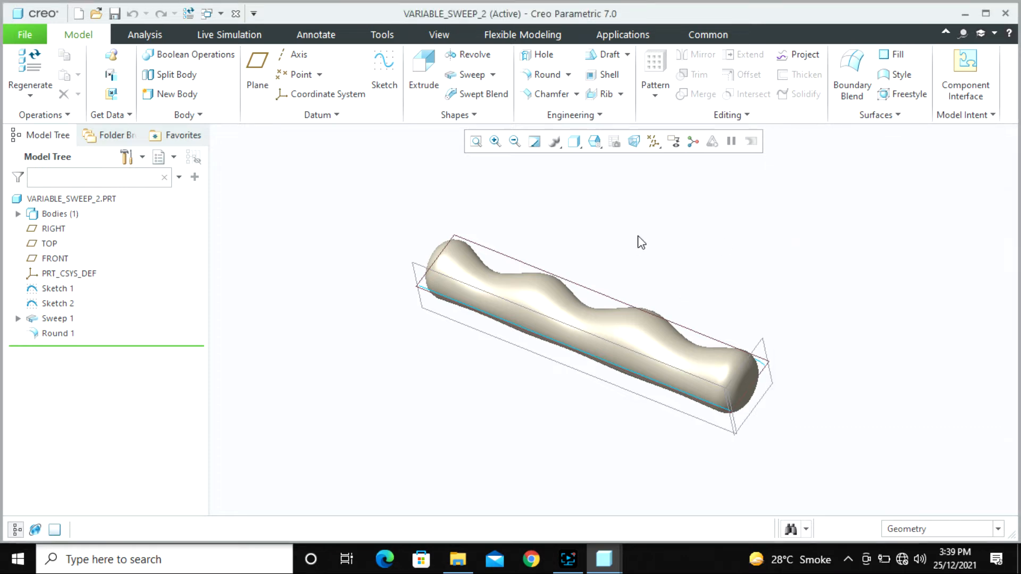
{"action": "left_click", "coordinate": [596, 142]}
{"action": "left_click", "coordinate": [612, 210]}
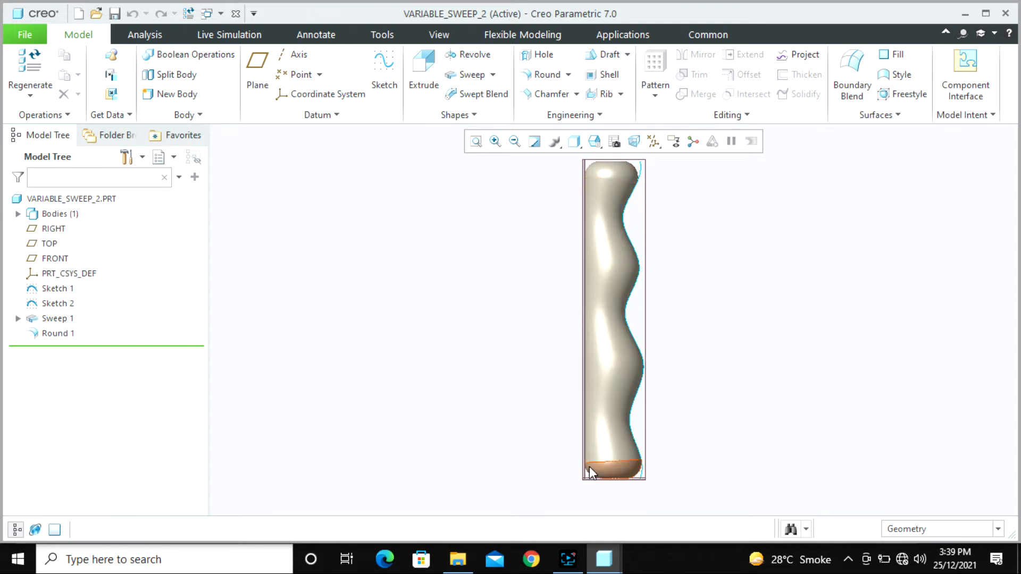
{"action": "left_click", "coordinate": [595, 141]}
{"action": "left_click", "coordinate": [617, 239]}
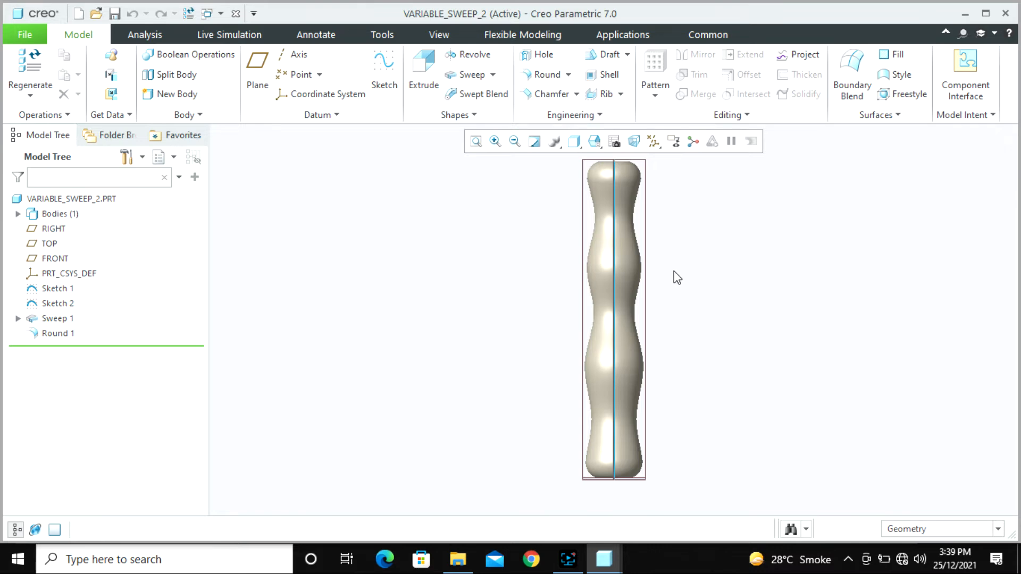
{"action": "mouse_move", "coordinate": [685, 280]}
{"action": "middle_mouse_down"}
{"action": "mouse_move", "coordinate": [706, 276]}
{"action": "mouse_move", "coordinate": [666, 286]}
{"action": "middle_mouse_up"}
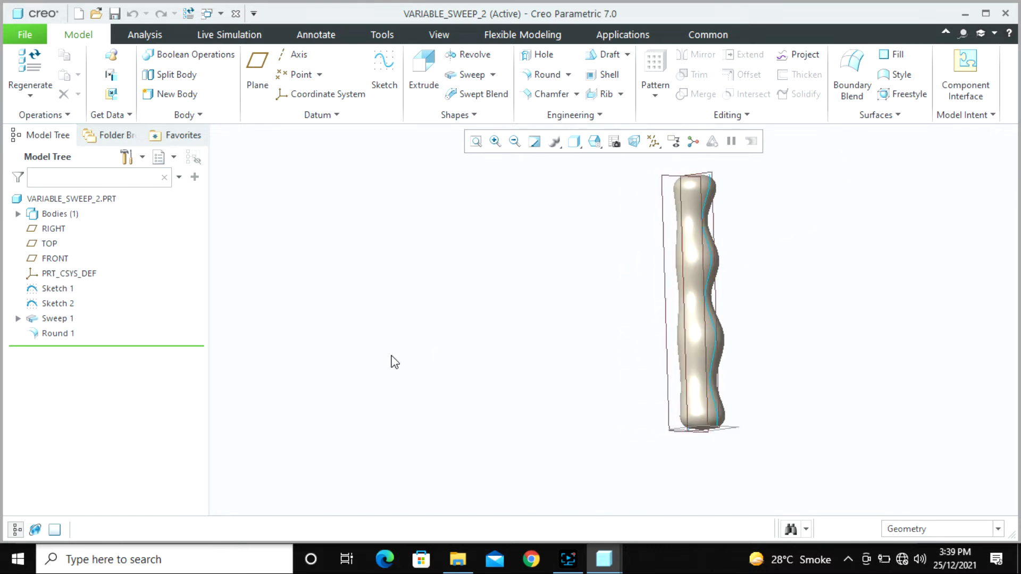
Step: Move the insertion point to directly after Sketch 1 and inspect the straight trajectory line
{"action": "left_click_drag", "start_coordinate": [98, 346], "coordinate": [98, 296]}
{"action": "left_click", "coordinate": [576, 256]}
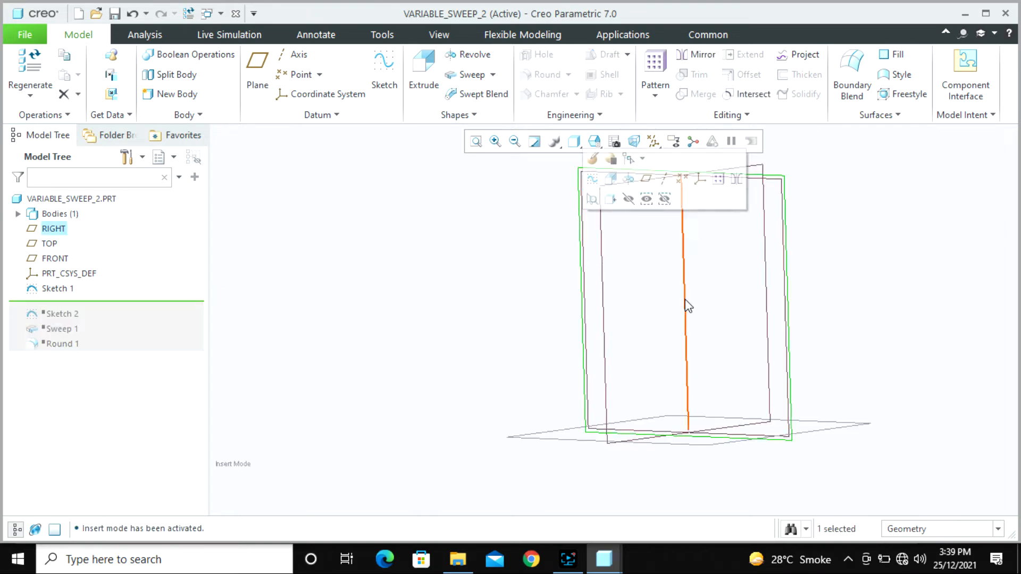
{"action": "middle_click_drag", "start_coordinate": [579, 255], "coordinate": [809, 280]}
{"action": "left_click", "coordinate": [814, 277]}
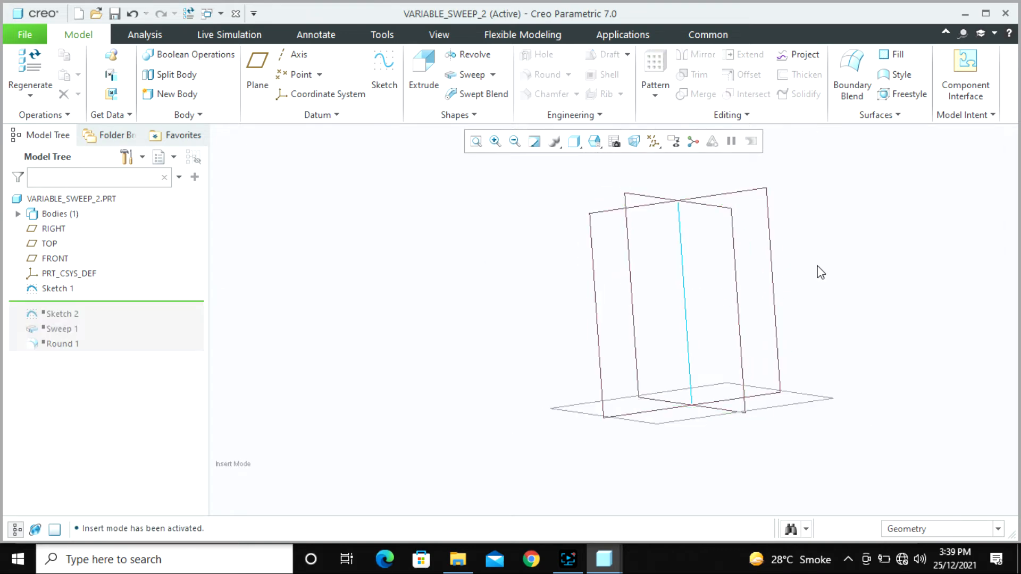
{"action": "scroll", "coordinate": [812, 257], "scroll_direction": "down", "scroll_amount": 1}
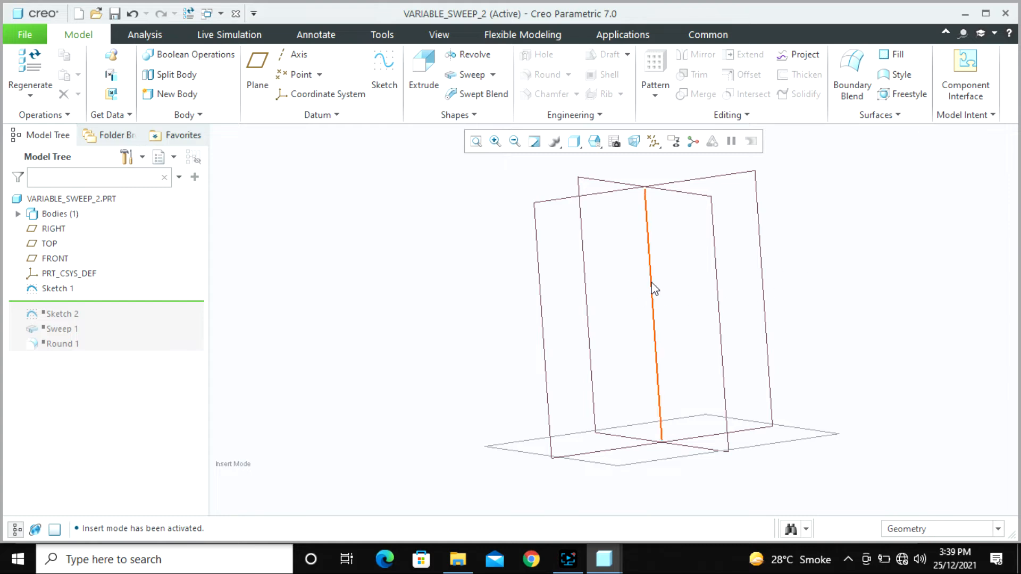
Step: Move the insertion point to directly after Sketch 2, open that wavy curve's sketch for editing and orient it to the 2D sketch view
{"action": "left_click_drag", "start_coordinate": [72, 303], "coordinate": [74, 318]}
{"action": "left_click", "coordinate": [65, 305]}
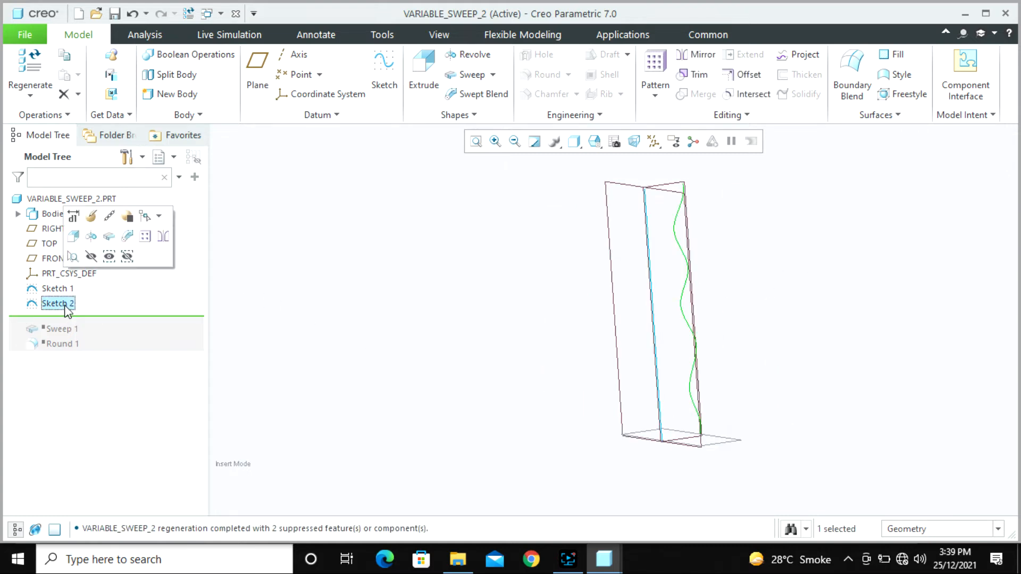
{"action": "left_click", "coordinate": [91, 236]}
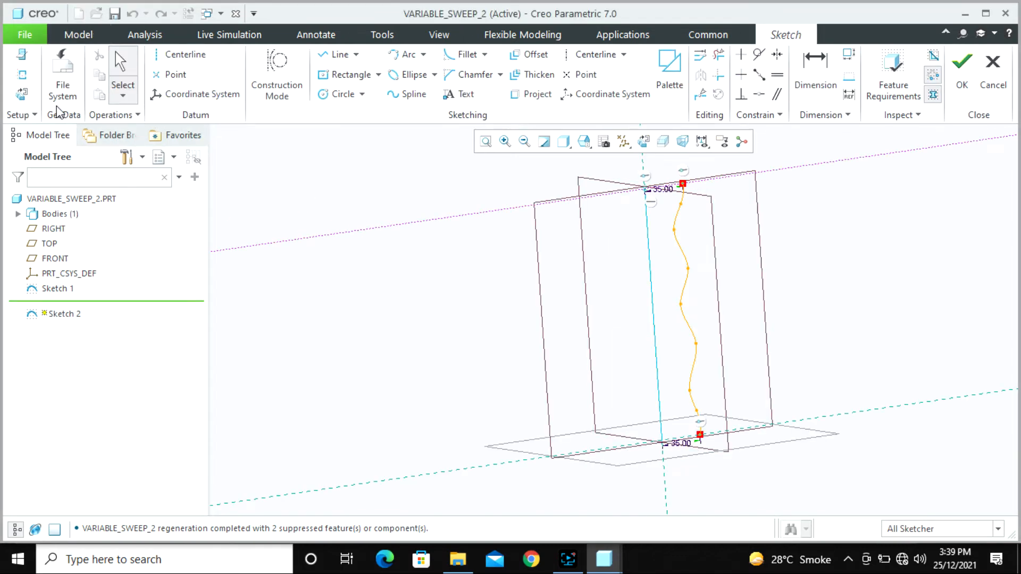
{"action": "left_click", "coordinate": [21, 94]}
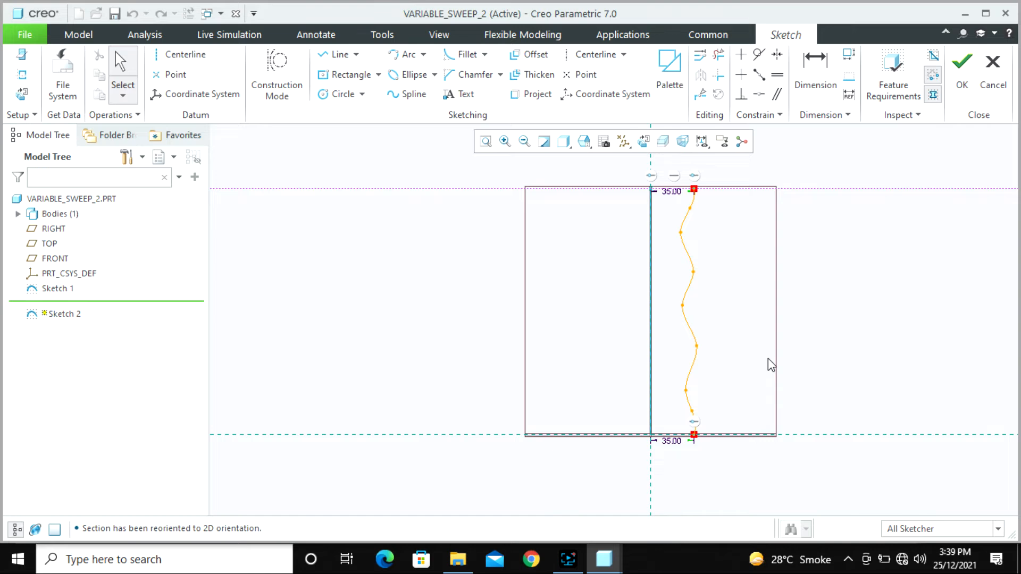
Step: Reposition the two 35.00 dimensions above and below the wavy spline, and accept the sketch
{"action": "left_click", "coordinate": [689, 206]}
{"action": "left_click_drag", "start_coordinate": [674, 179], "coordinate": [672, 166]}
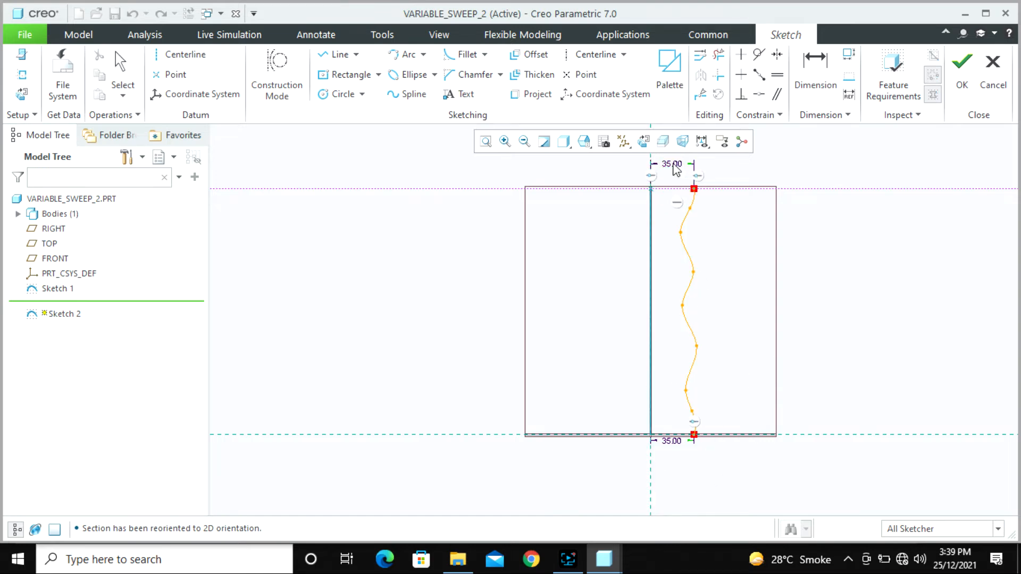
{"action": "left_click_drag", "start_coordinate": [671, 448], "coordinate": [674, 459]}
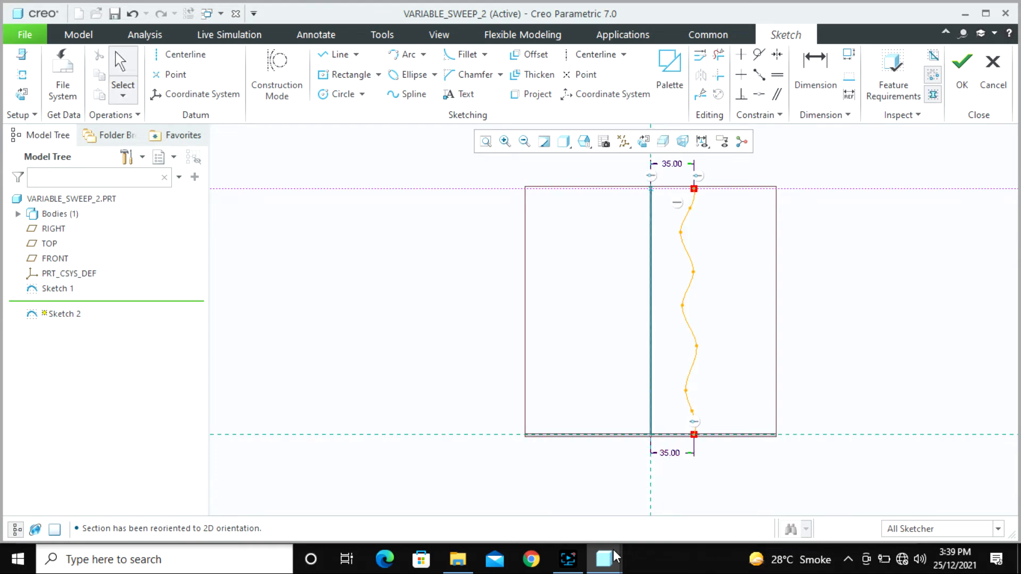
{"action": "left_click", "coordinate": [567, 565]}
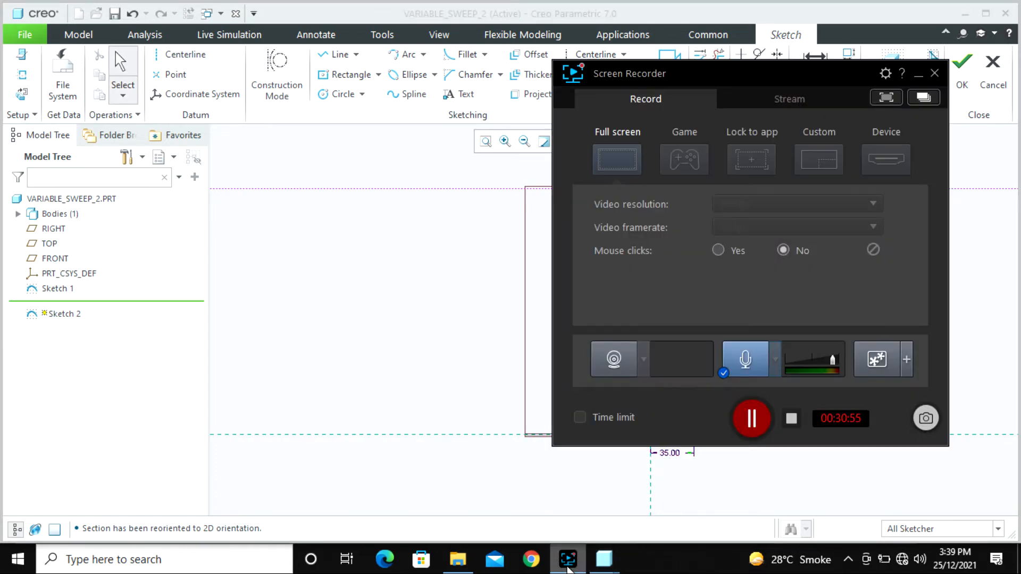
{"action": "left_click", "coordinate": [568, 567]}
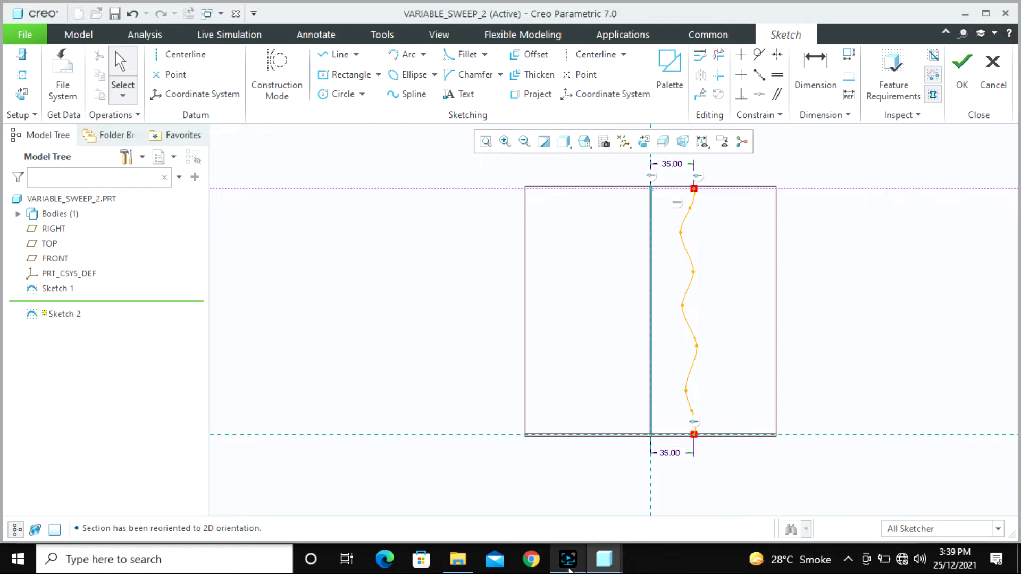
{"action": "left_click", "coordinate": [963, 97]}
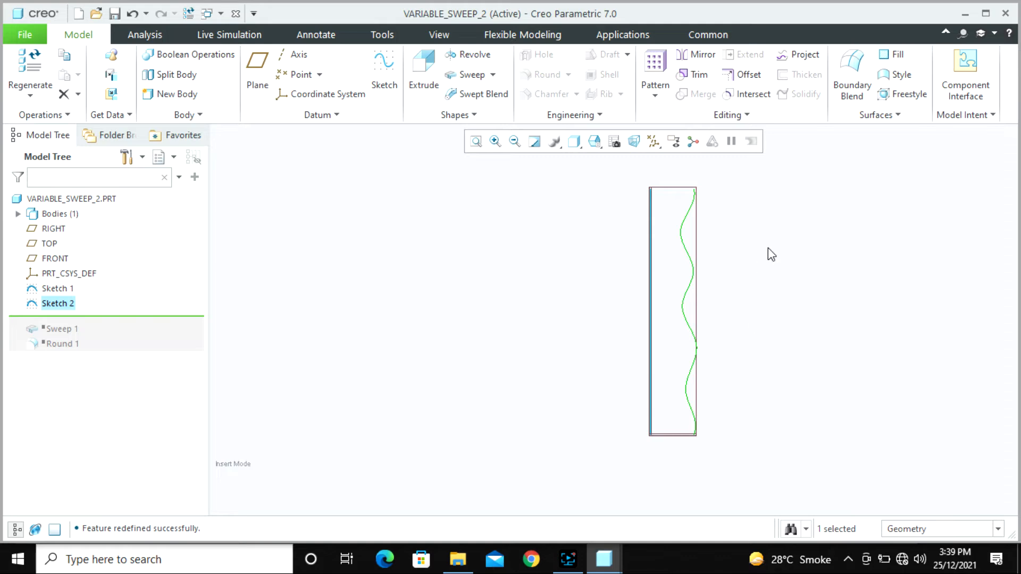
Step: Hide all datum features so that only the straight and wavy trajectory curves are displayed
{"action": "left_click", "coordinate": [767, 248]}
{"action": "middle_click_drag", "start_coordinate": [747, 275], "coordinate": [764, 290]}
{"action": "scroll", "coordinate": [741, 202], "scroll_direction": "down", "scroll_amount": 3}
{"action": "left_click", "coordinate": [654, 145]}
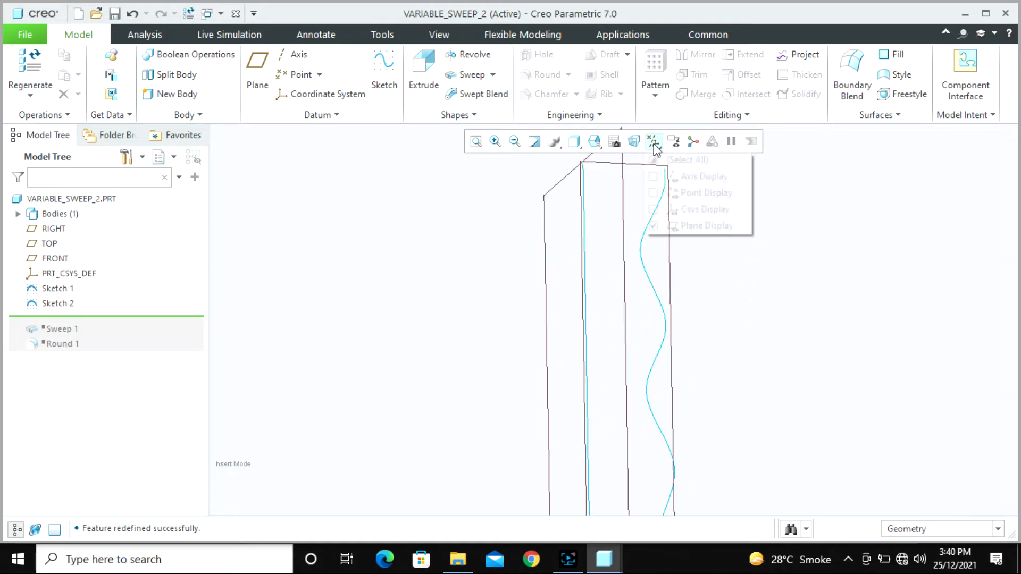
{"action": "left_click", "coordinate": [657, 160]}
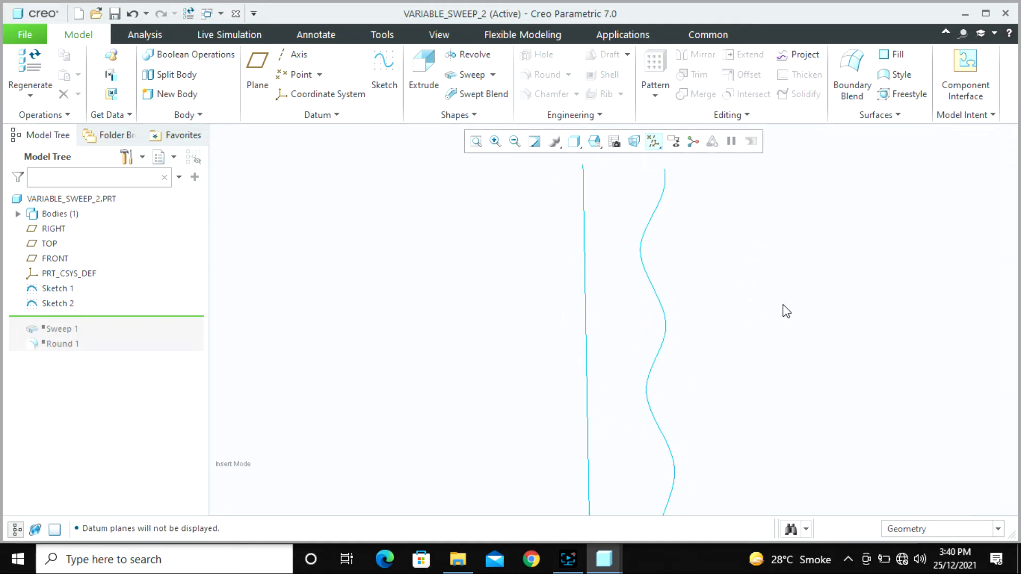
Step: Start a solid sweep with the straight line as the origin trajectory and the wavy curve as the additional chain
{"action": "scroll", "coordinate": [553, 301], "scroll_direction": "up", "scroll_amount": 1}
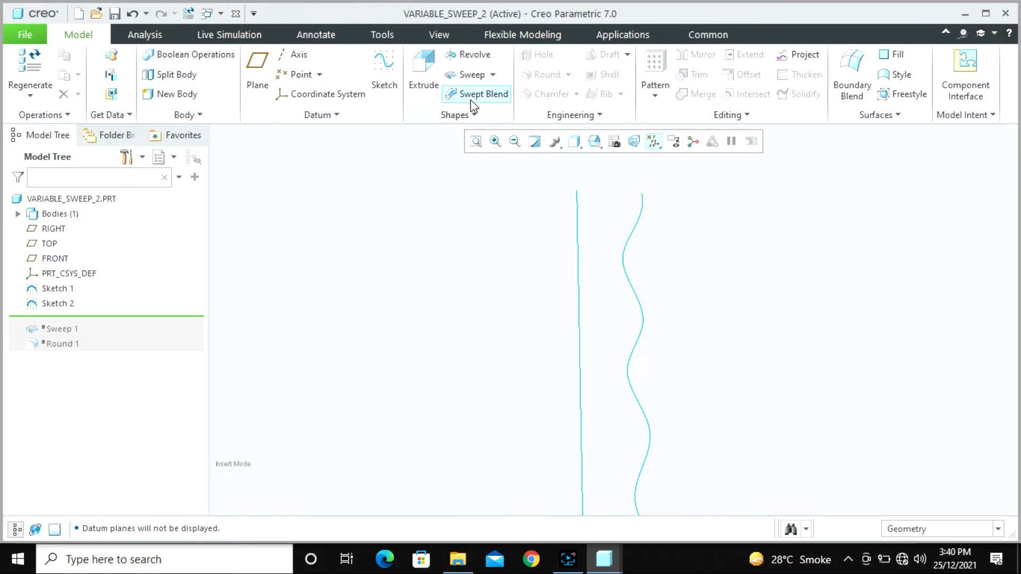
{"action": "left_click", "coordinate": [467, 75]}
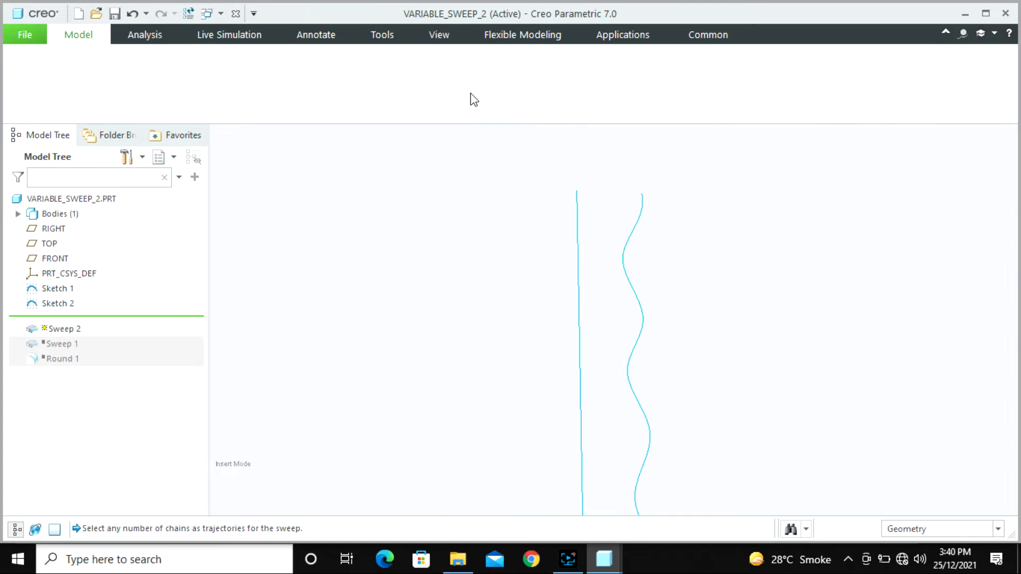
{"action": "left_click", "coordinate": [579, 301]}
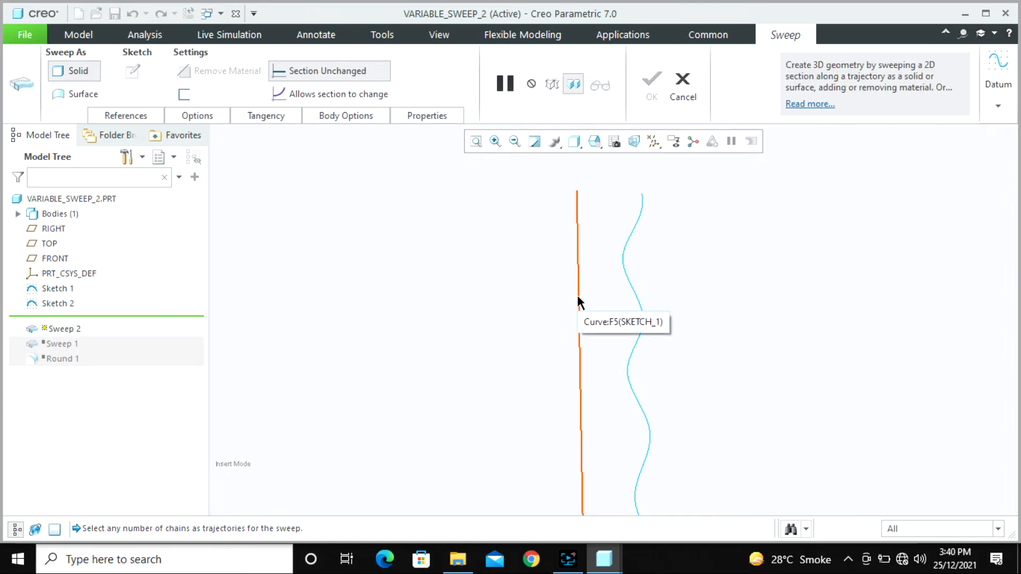
{"action": "left_click", "coordinate": [579, 301]}
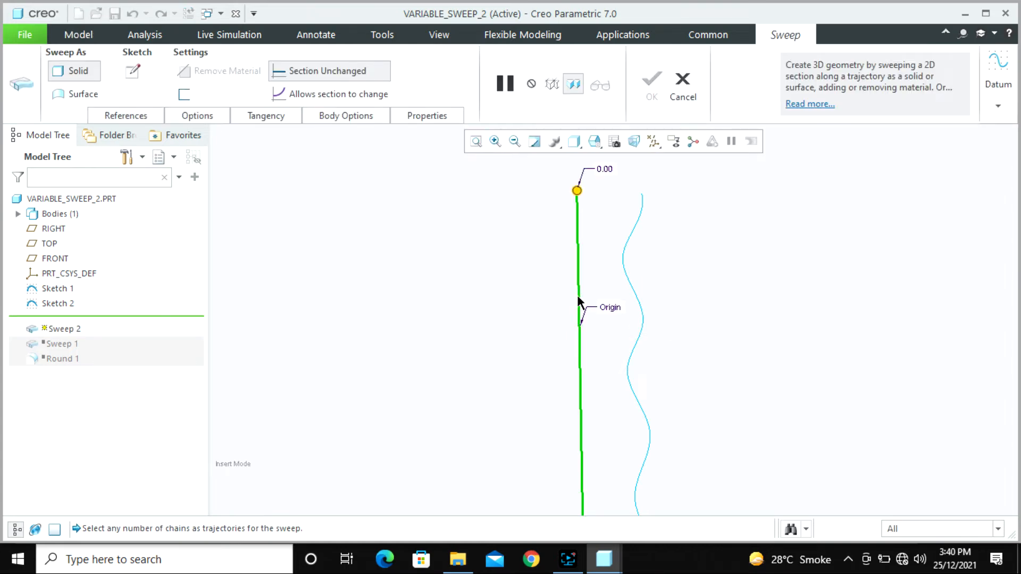
{"action": "left_click", "coordinate": [644, 324], "text": "ctrl"}
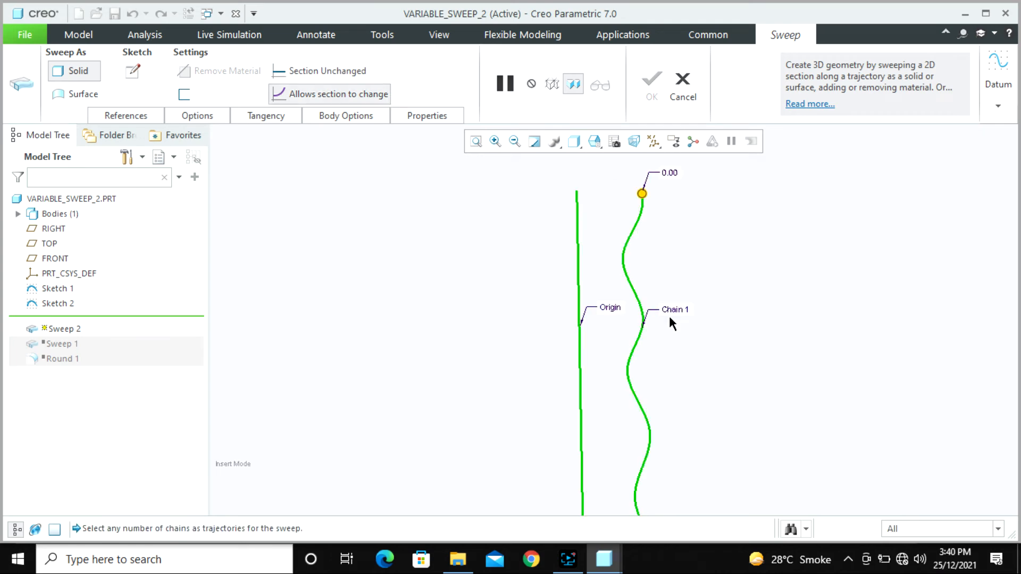
Step: Sketch a circular sweep section about 36 mm in diameter, centred on the horizontal reference and passing through the wavy trajectory's endpoint, and accept it
{"action": "left_click", "coordinate": [135, 75]}
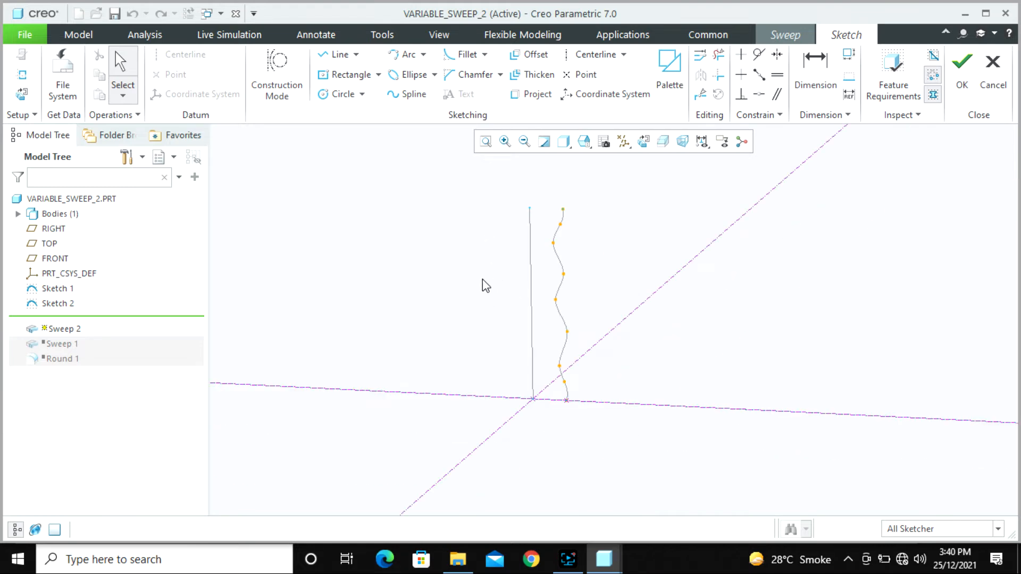
{"action": "left_click", "coordinate": [22, 94]}
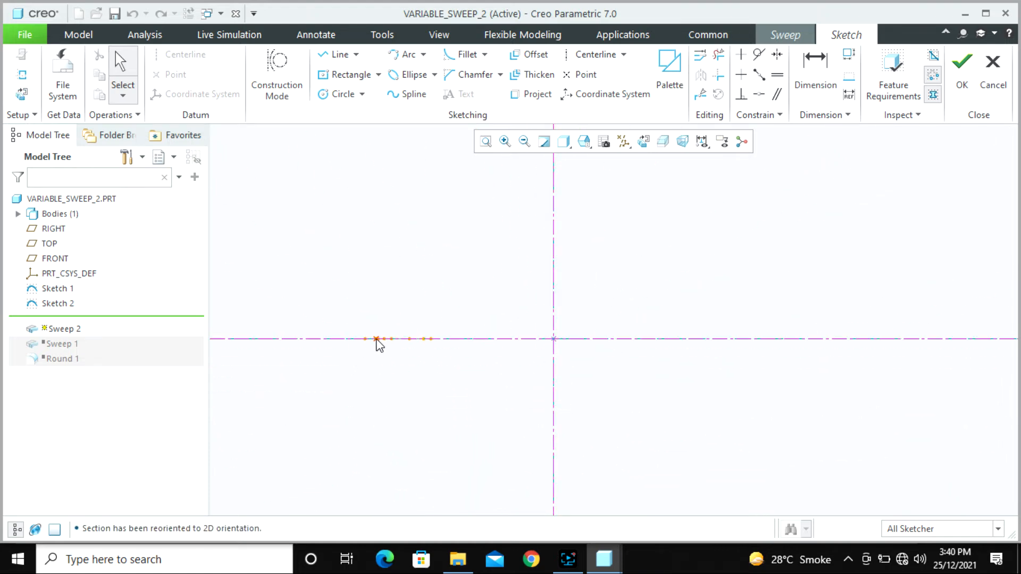
{"action": "left_click", "coordinate": [341, 96]}
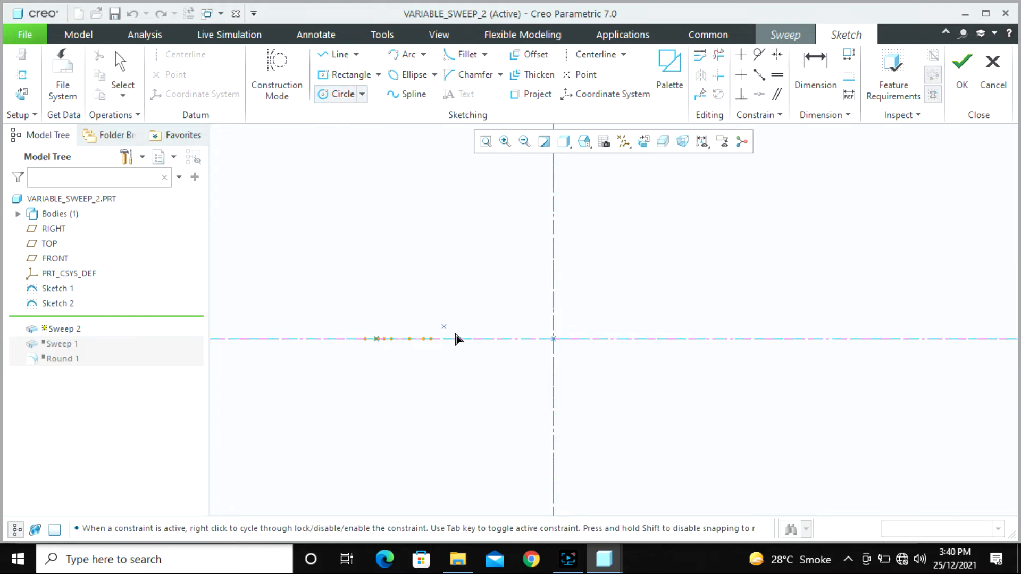
{"action": "left_click", "coordinate": [467, 339]}
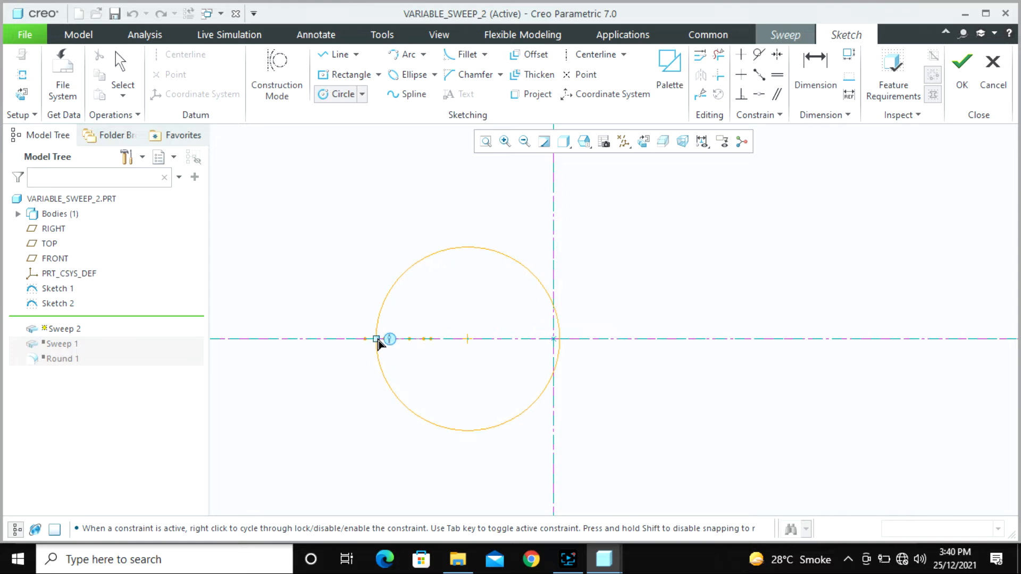
{"action": "left_click", "coordinate": [378, 342]}
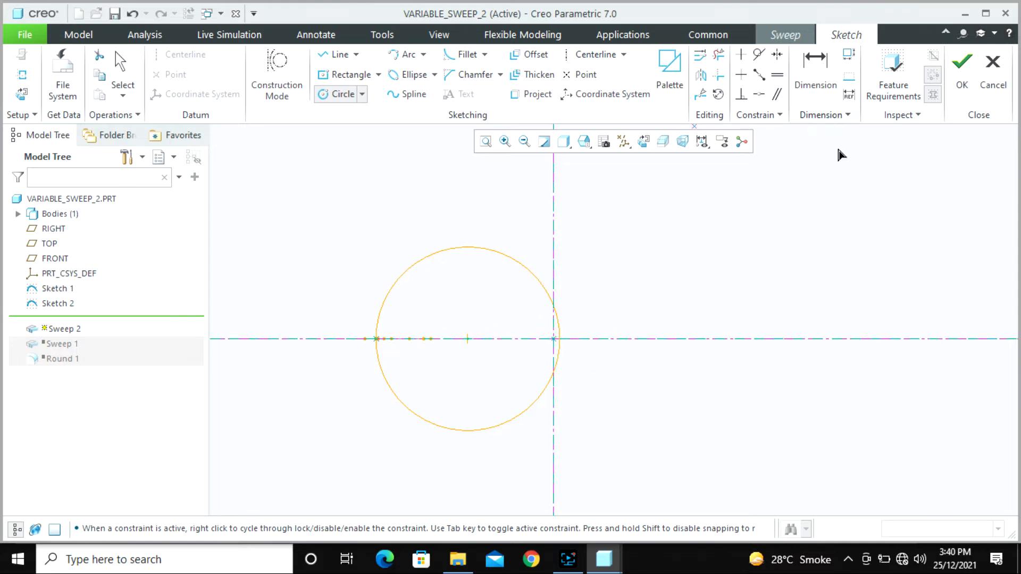
{"action": "middle_click", "coordinate": [793, 290]}
{"action": "scroll", "coordinate": [607, 362], "scroll_direction": "up", "scroll_amount": 5}
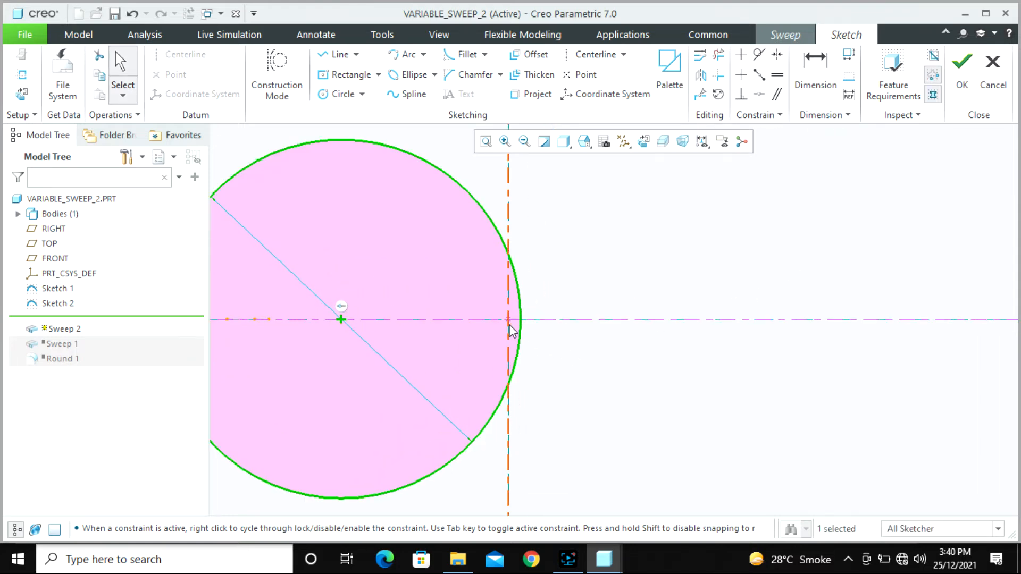
{"action": "scroll", "coordinate": [827, 247], "scroll_direction": "down", "scroll_amount": 5}
{"action": "key", "text": "ctrl+d"}
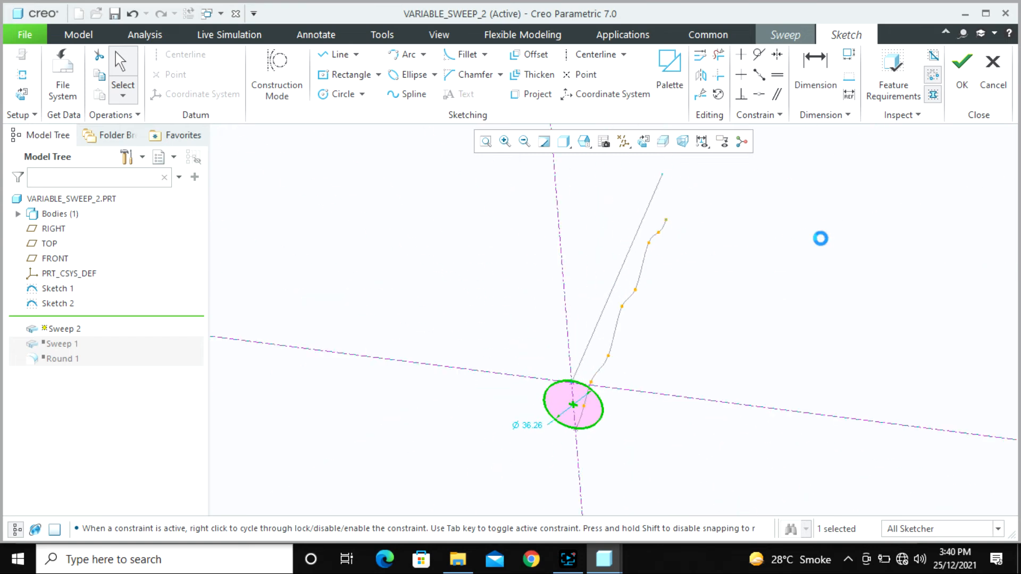
{"action": "left_click", "coordinate": [962, 75]}
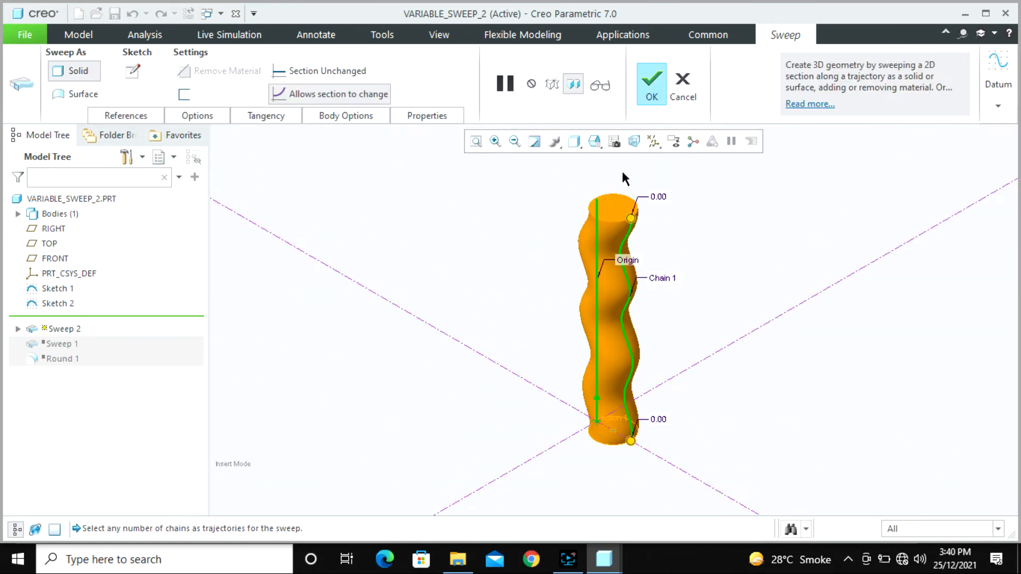
Step: Examine the sweep preview in the FRONT and LEFT saved views, and return to the FRONT view
{"action": "left_click", "coordinate": [596, 142]}
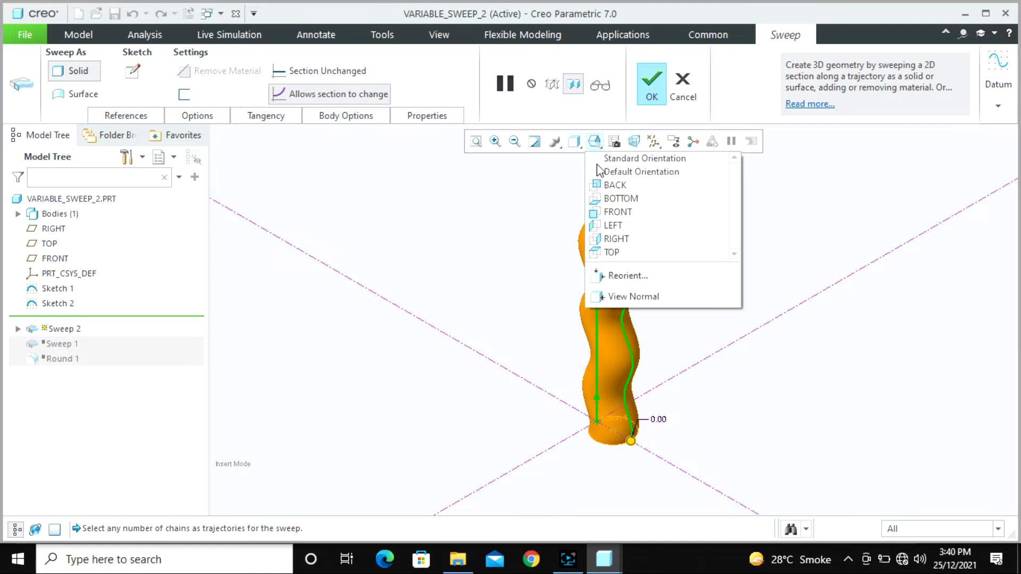
{"action": "left_click", "coordinate": [615, 213]}
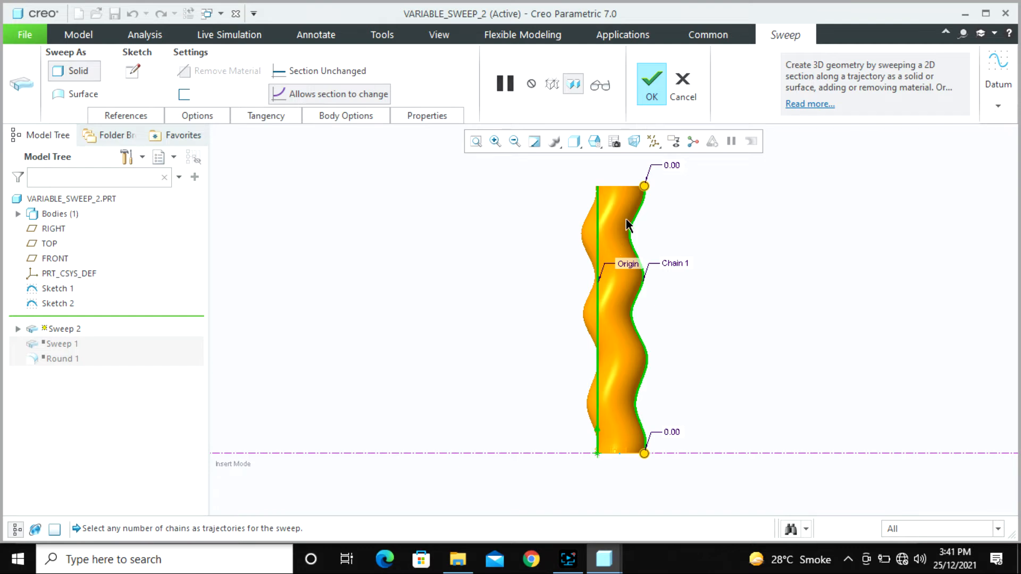
{"action": "left_click", "coordinate": [595, 141]}
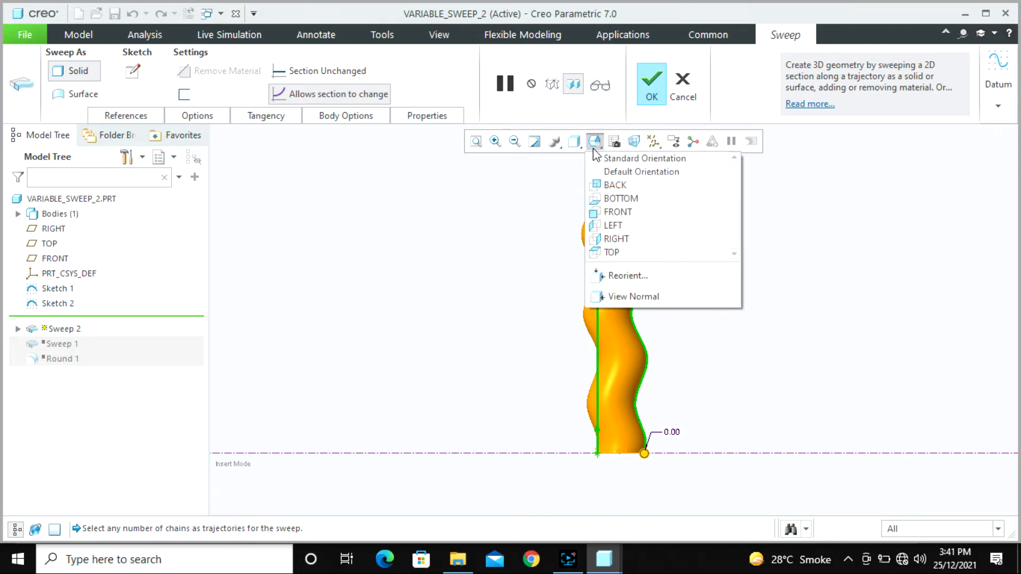
{"action": "left_click", "coordinate": [615, 226]}
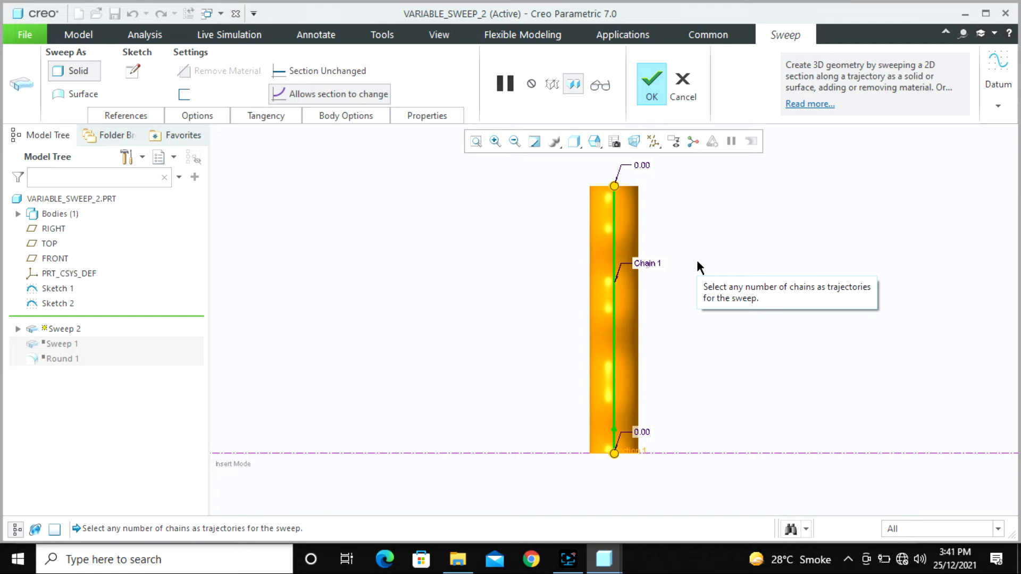
{"action": "left_click", "coordinate": [596, 142]}
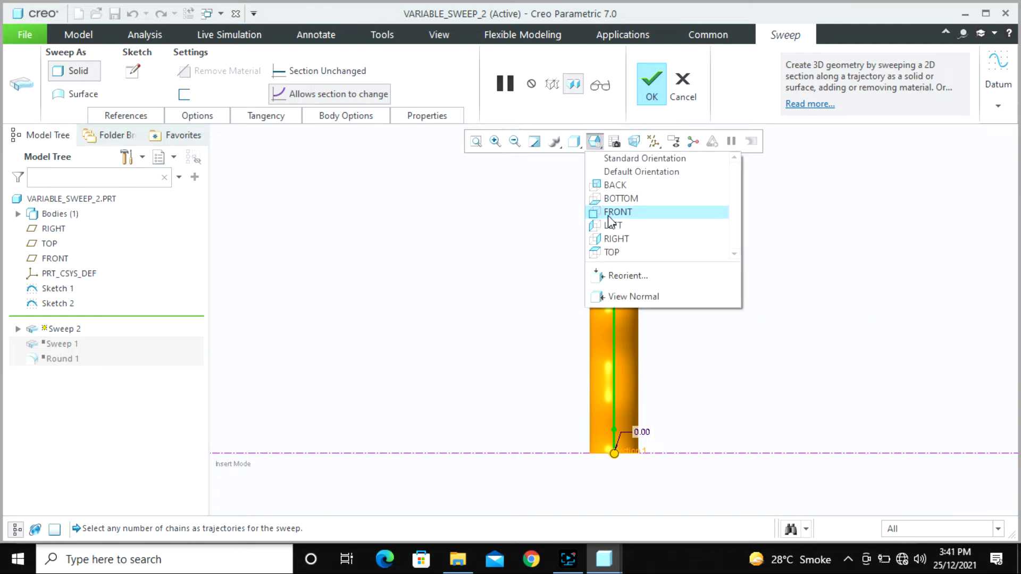
{"action": "left_click", "coordinate": [604, 215]}
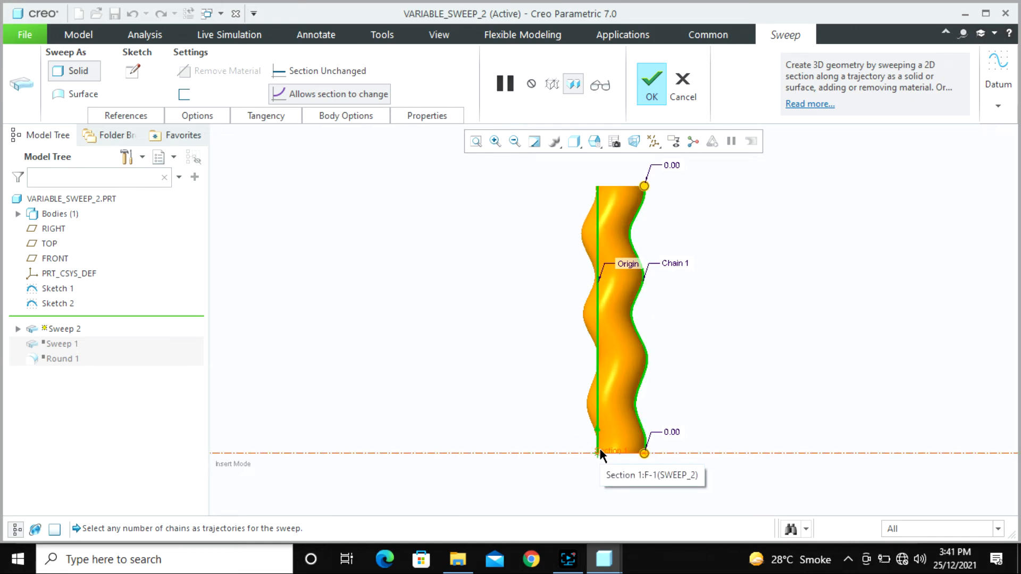
Step: Edit the sweep section so the circle is coincident with the straight trajectory's start point, check it in the default orientation, and accept it
{"action": "left_click", "coordinate": [133, 70]}
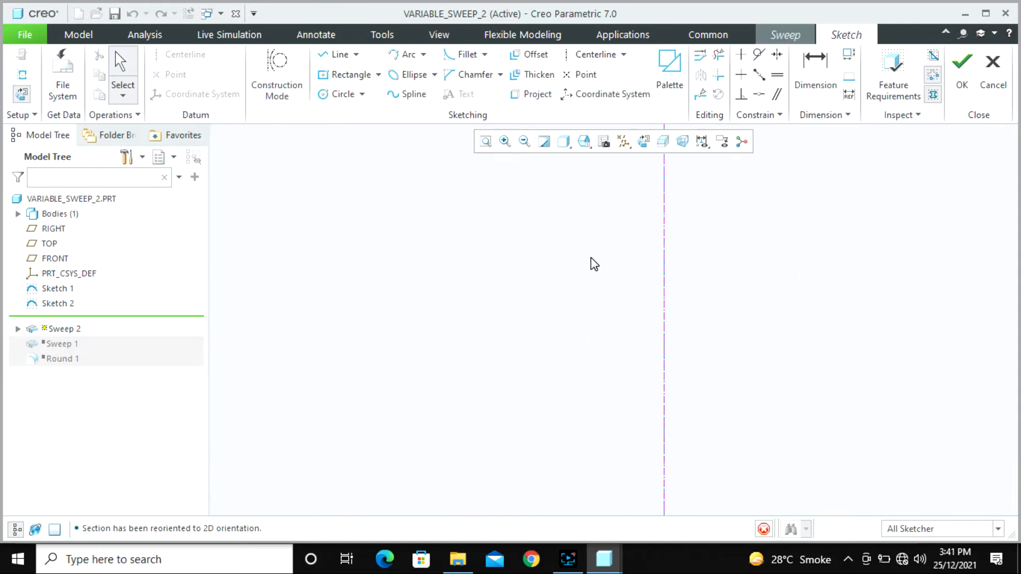
{"action": "scroll", "coordinate": [601, 291], "scroll_direction": "down", "scroll_amount": 15}
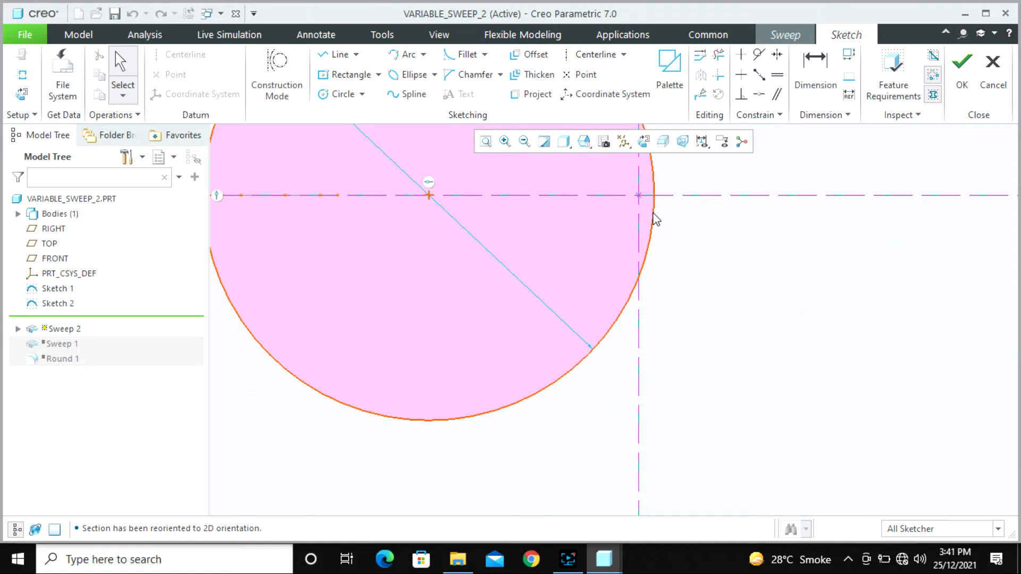
{"action": "left_click", "coordinate": [759, 94]}
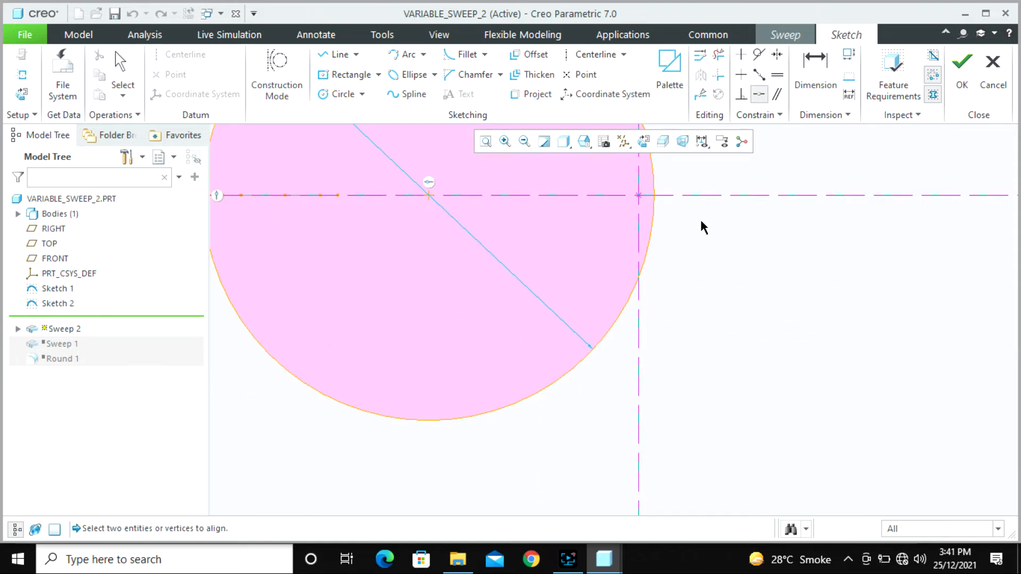
{"action": "left_click", "coordinate": [638, 195]}
{"action": "left_click", "coordinate": [652, 204]}
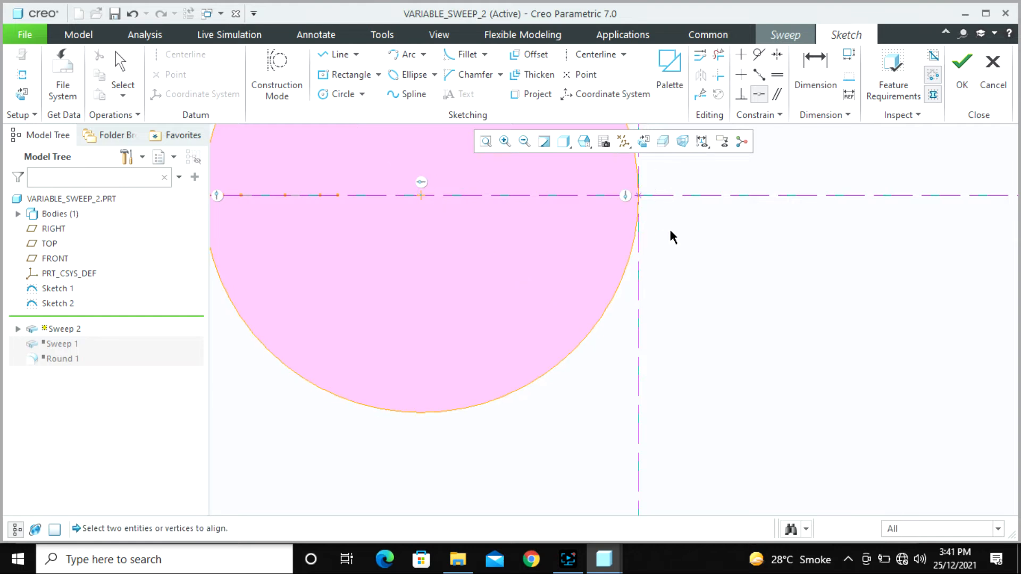
{"action": "scroll", "coordinate": [611, 253], "scroll_direction": "up", "scroll_amount": 5}
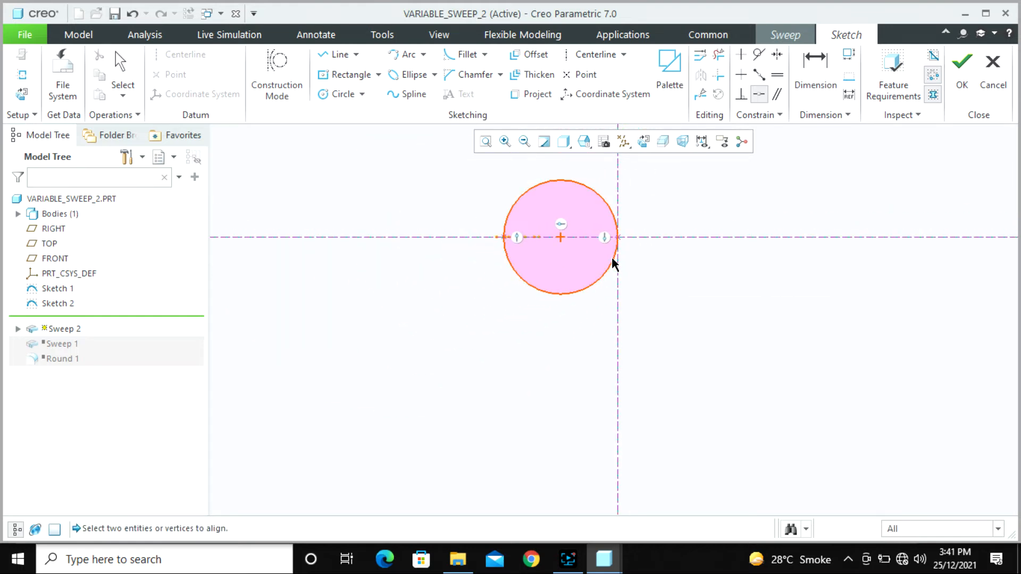
{"action": "key", "text": "ctrl+d"}
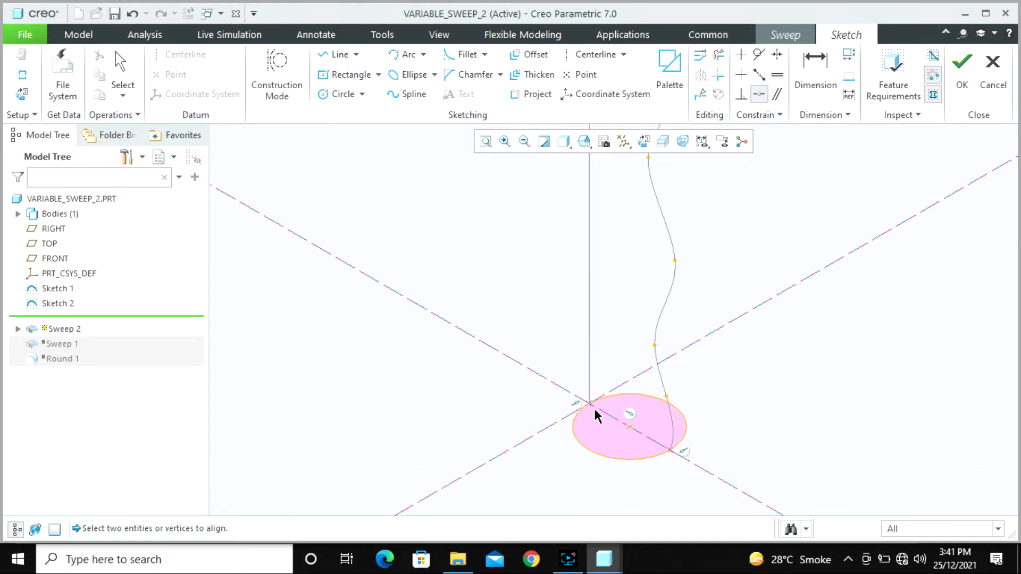
{"action": "left_click", "coordinate": [583, 405]}
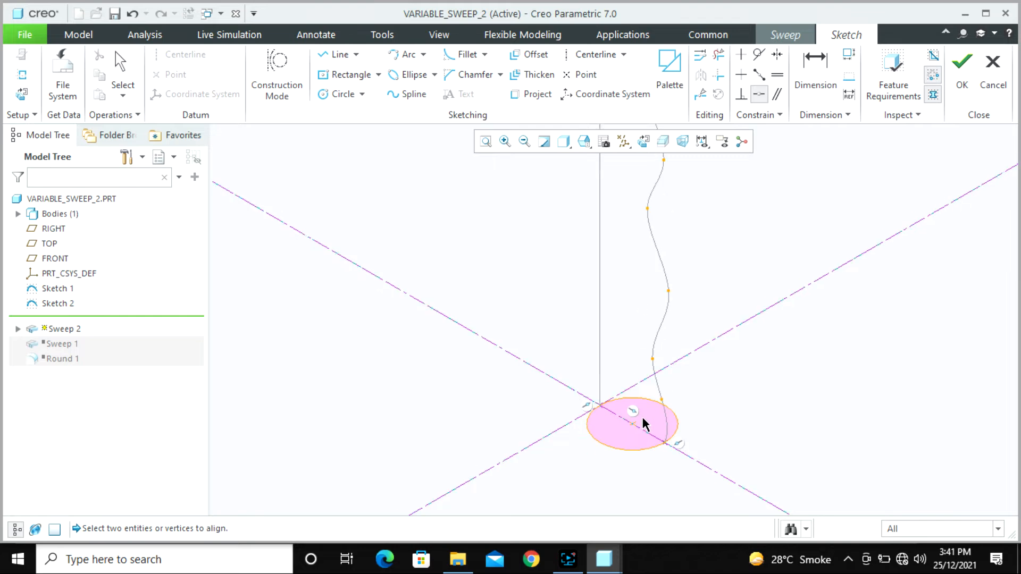
{"action": "scroll", "coordinate": [641, 428], "scroll_direction": "up", "scroll_amount": 3}
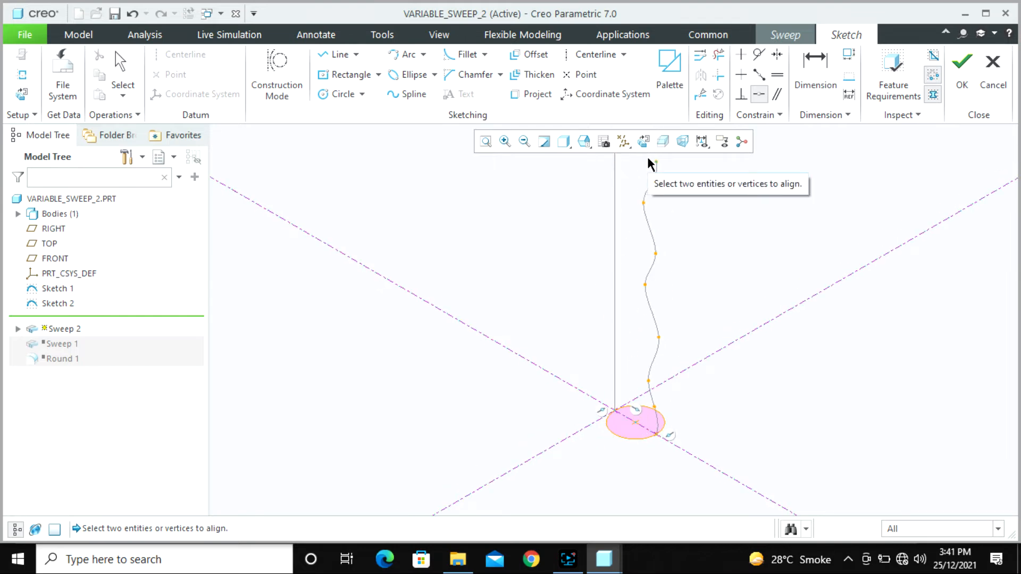
{"action": "left_click", "coordinate": [962, 69]}
Step: Check the wavy body's preview along both trajectories and complete the variable-section sweep
{"action": "scroll", "coordinate": [445, 407], "scroll_direction": "up", "scroll_amount": 3}
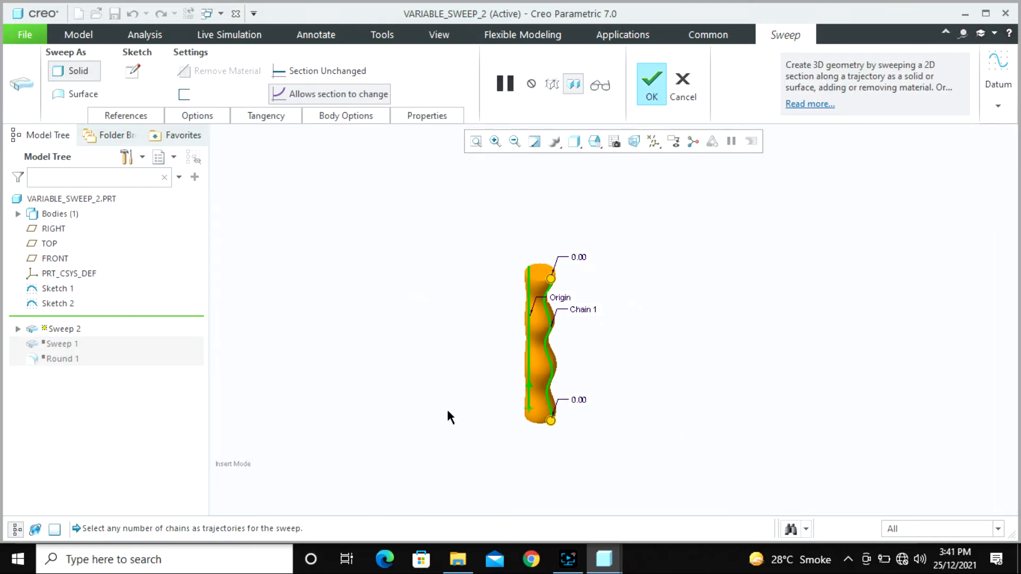
{"action": "scroll", "coordinate": [531, 404], "scroll_direction": "down", "scroll_amount": 3}
{"action": "middle_click_drag", "start_coordinate": [538, 378], "coordinate": [566, 334]}
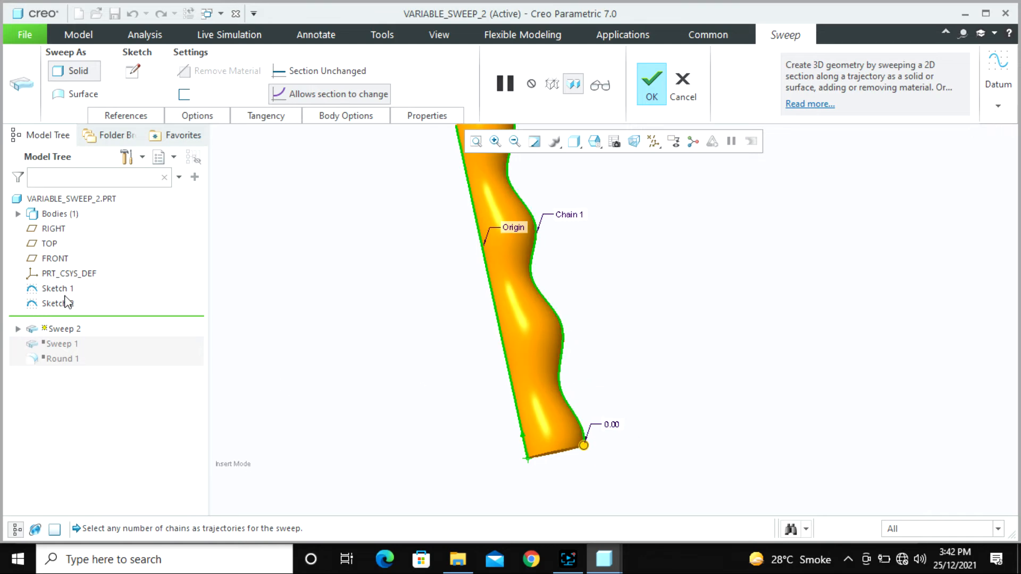
{"action": "left_click", "coordinate": [651, 85]}
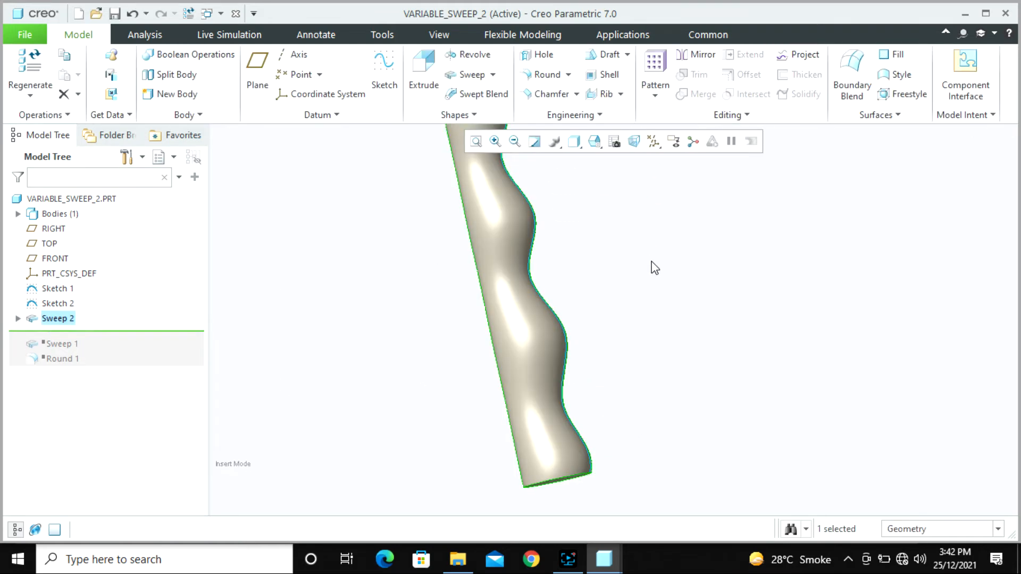
Step: Open Sketch 1 for editing to review the straight trajectory's length dimension, and close the sketch
{"action": "left_click", "coordinate": [60, 289]}
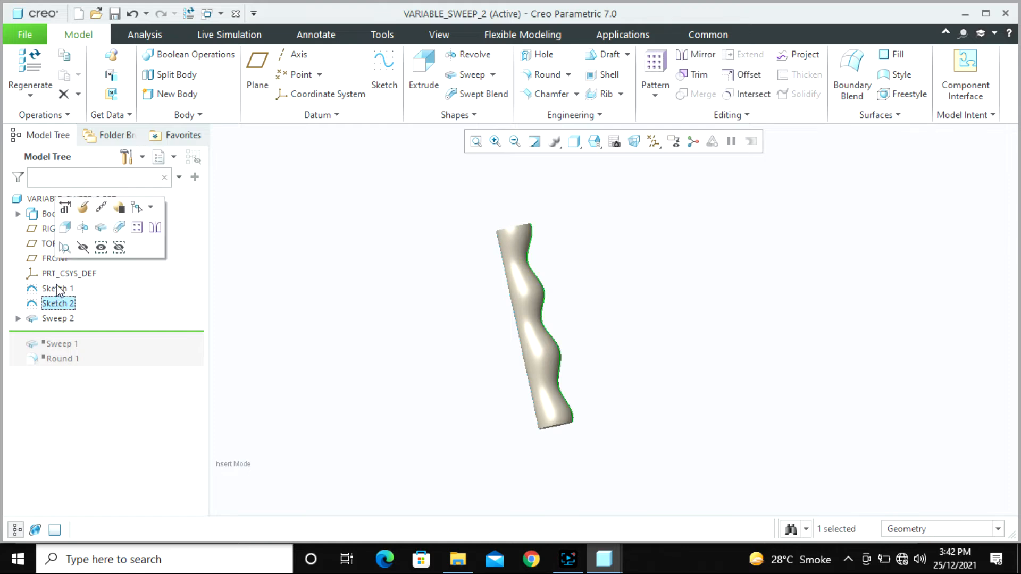
{"action": "right_click", "coordinate": [59, 291]}
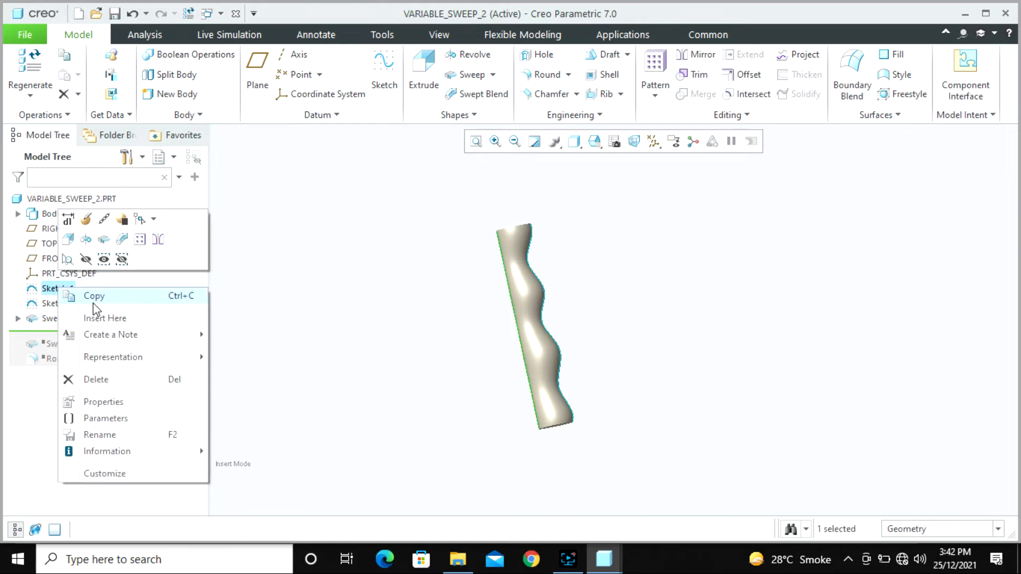
{"action": "left_click", "coordinate": [75, 237]}
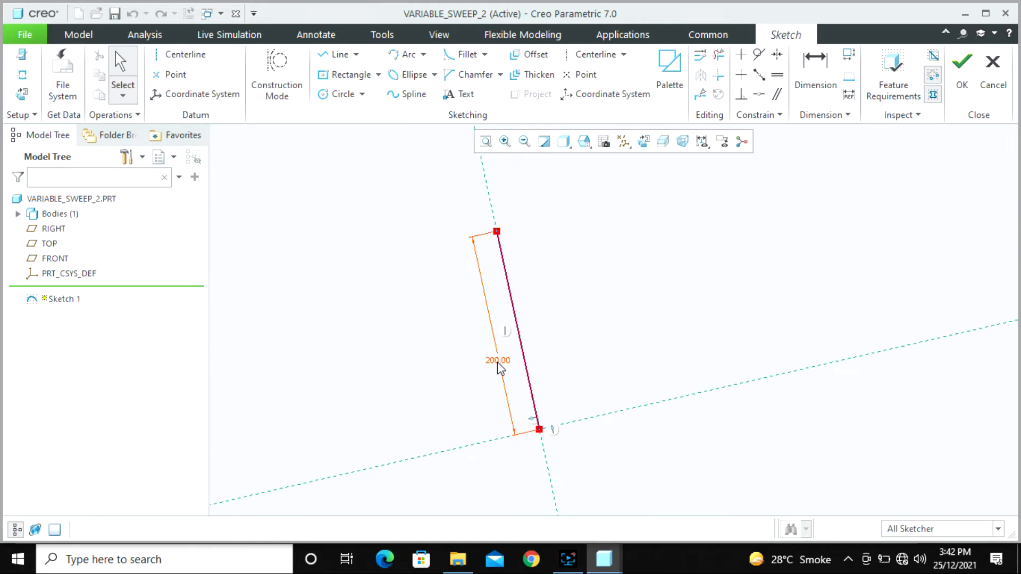
{"action": "left_click", "coordinate": [962, 69]}
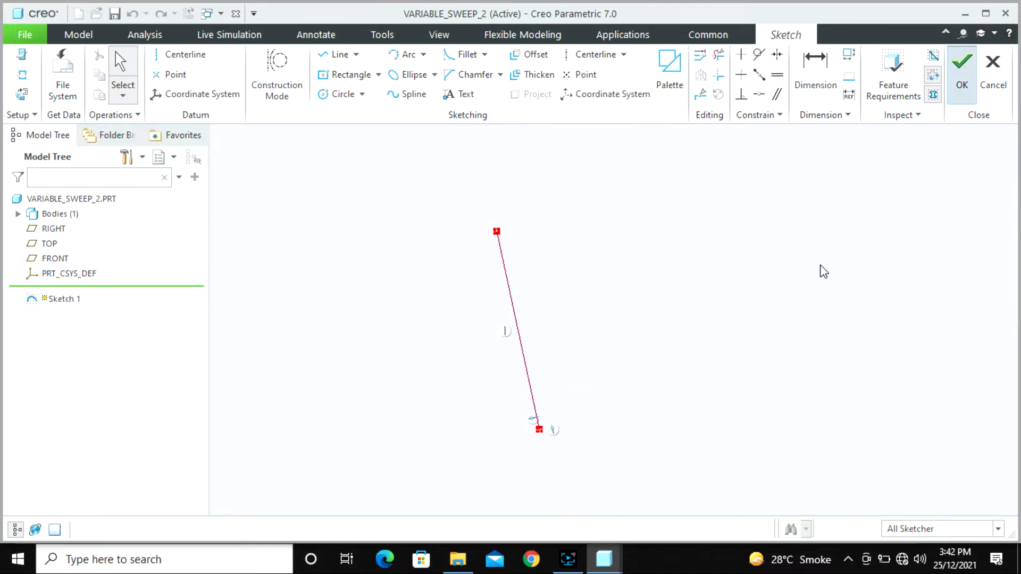
Step: Try deleting the reference through the wavy curve's upper end in Sketch 2 and setting its length to 220, and undo the edit
{"action": "right_click", "coordinate": [68, 305]}
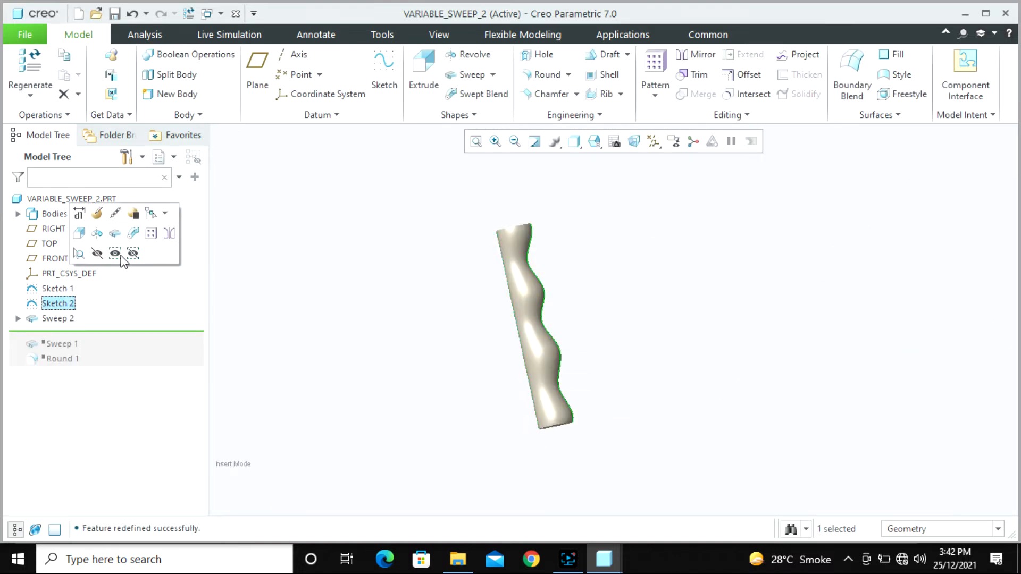
{"action": "left_click", "coordinate": [98, 212]}
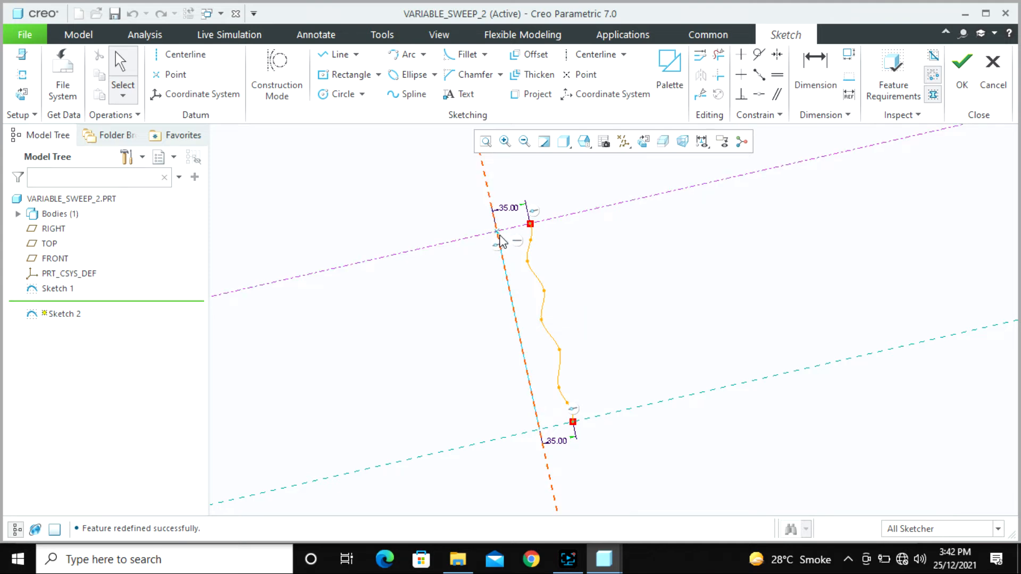
{"action": "left_click", "coordinate": [576, 212]}
{"action": "key", "text": "Delete"}
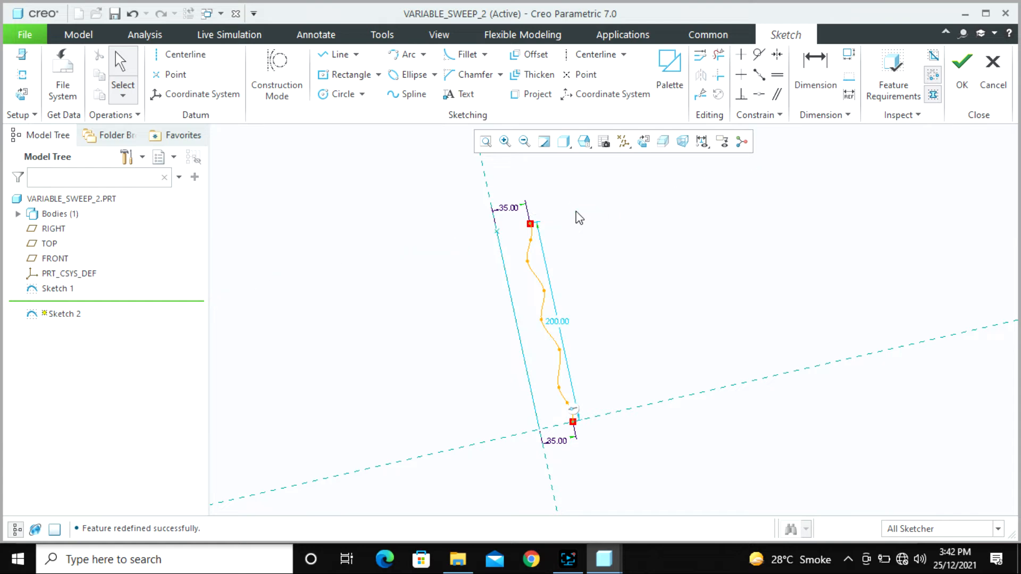
{"action": "double_click", "coordinate": [553, 319]}
{"action": "type", "text": "220"}
{"action": "key", "text": "Return"}
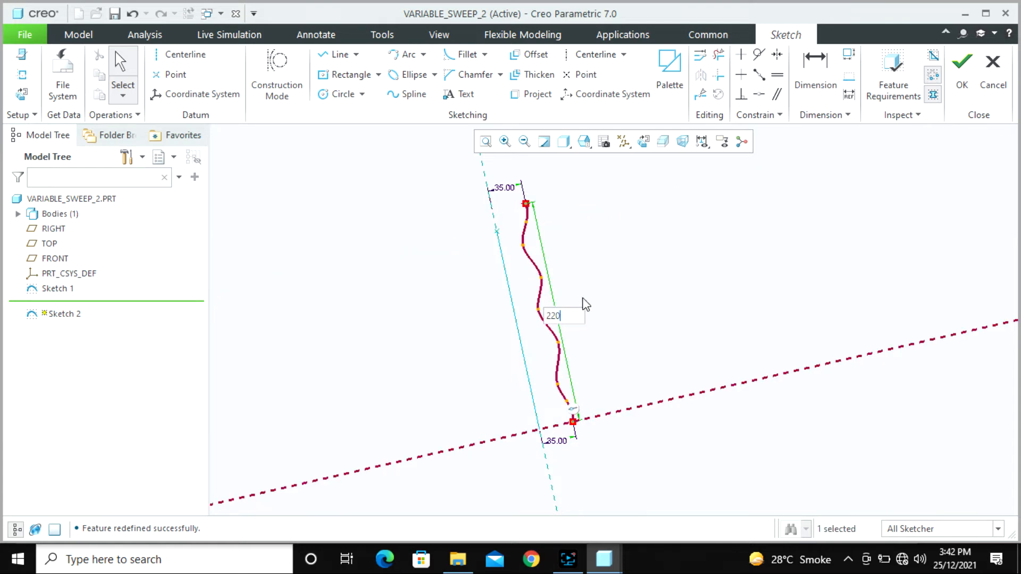
{"action": "left_click", "coordinate": [962, 69]}
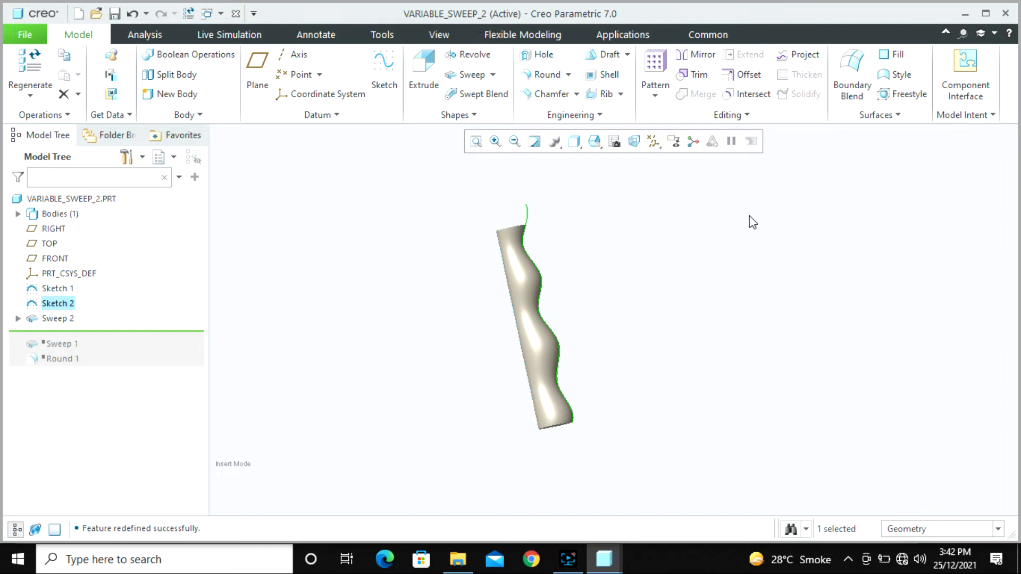
{"action": "key", "text": "ctrl+z"}
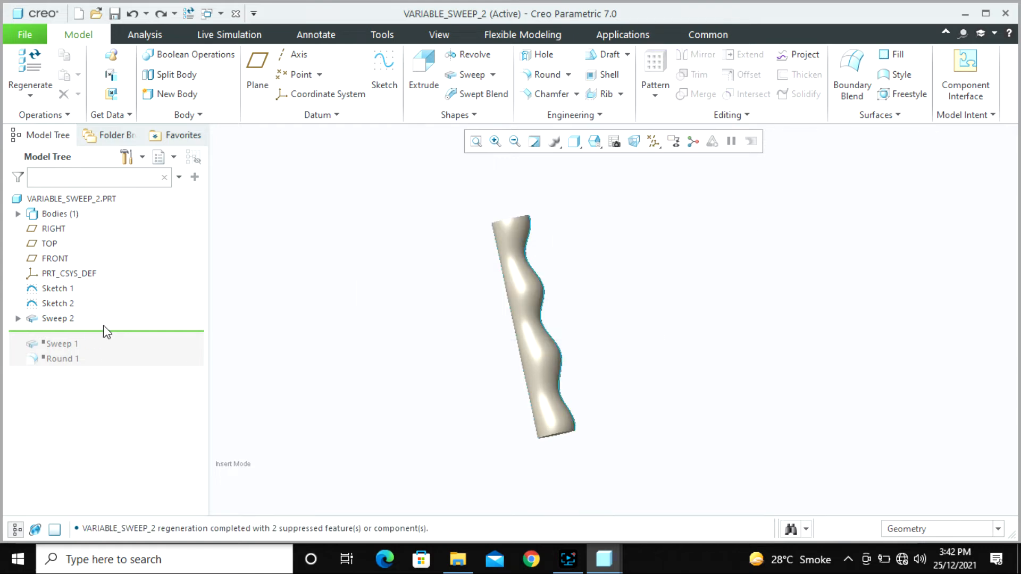
Step: Examine the wavy swept body from an angle and in the RIGHT saved view, checking its profile along the straight trajectory
{"action": "scroll", "coordinate": [472, 234], "scroll_direction": "down", "scroll_amount": 5}
{"action": "scroll", "coordinate": [472, 245], "scroll_direction": "up", "scroll_amount": 3}
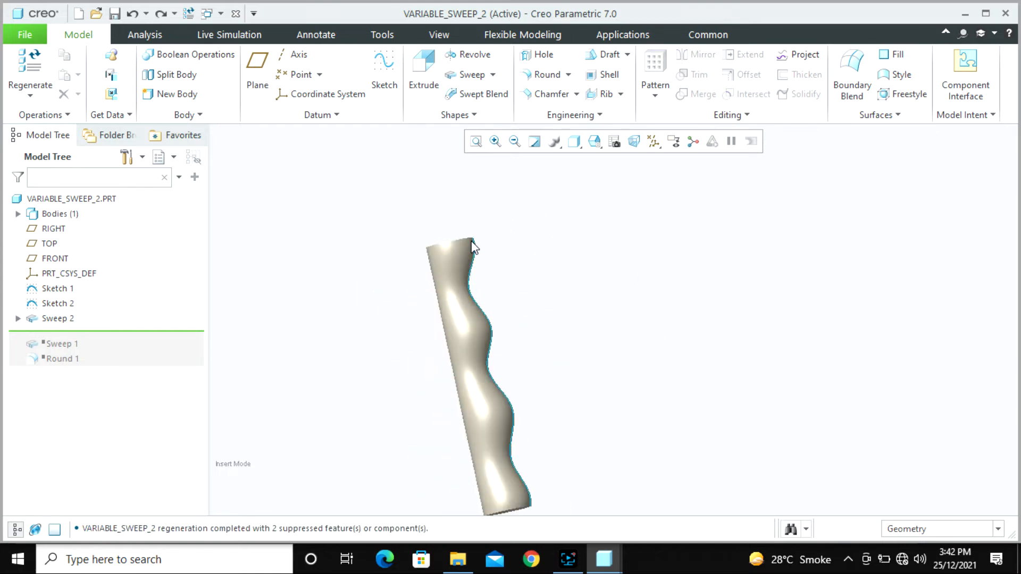
{"action": "middle_click_drag", "start_coordinate": [473, 245], "coordinate": [493, 242]}
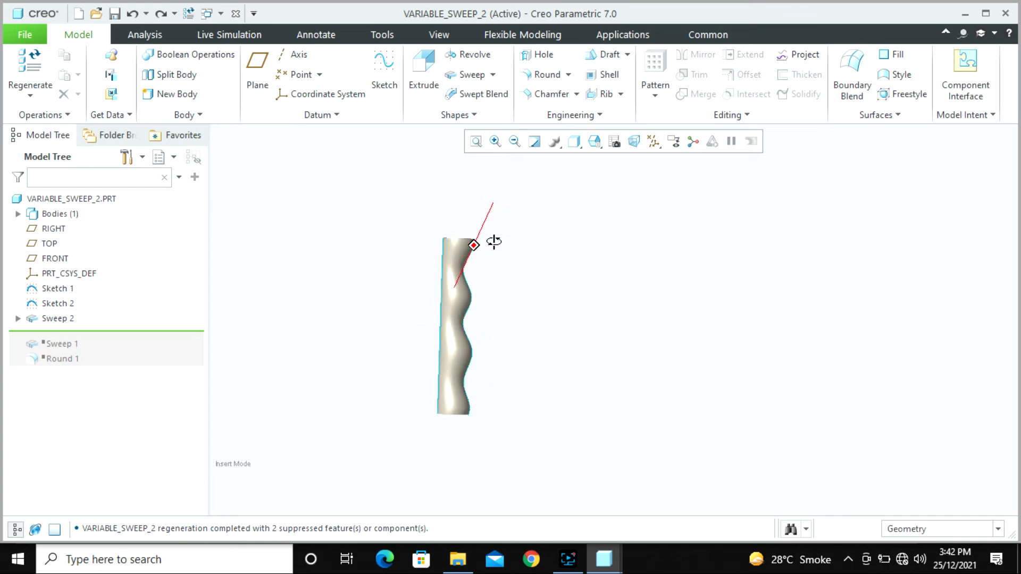
{"action": "left_click", "coordinate": [595, 142]}
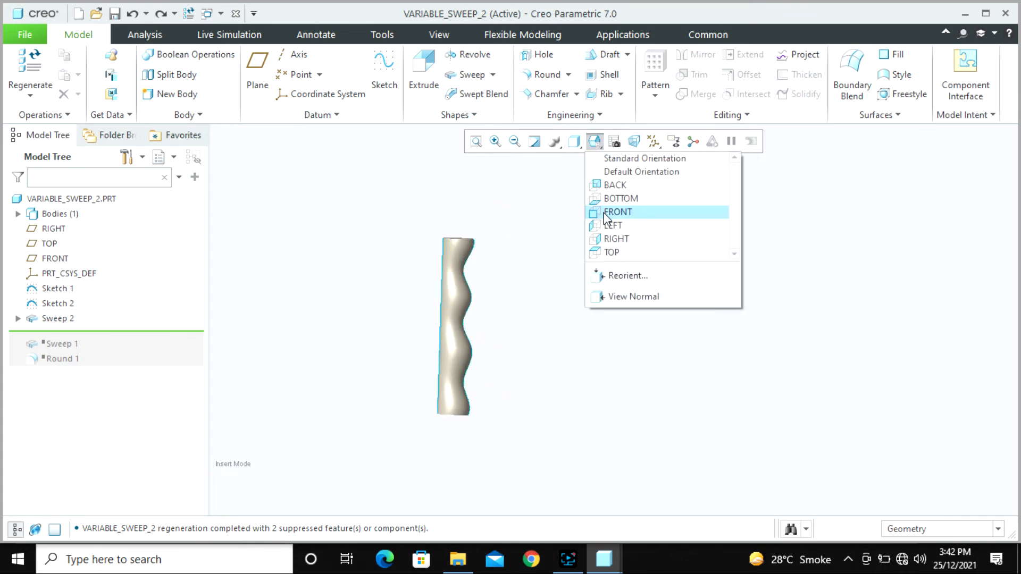
{"action": "left_click", "coordinate": [613, 239]}
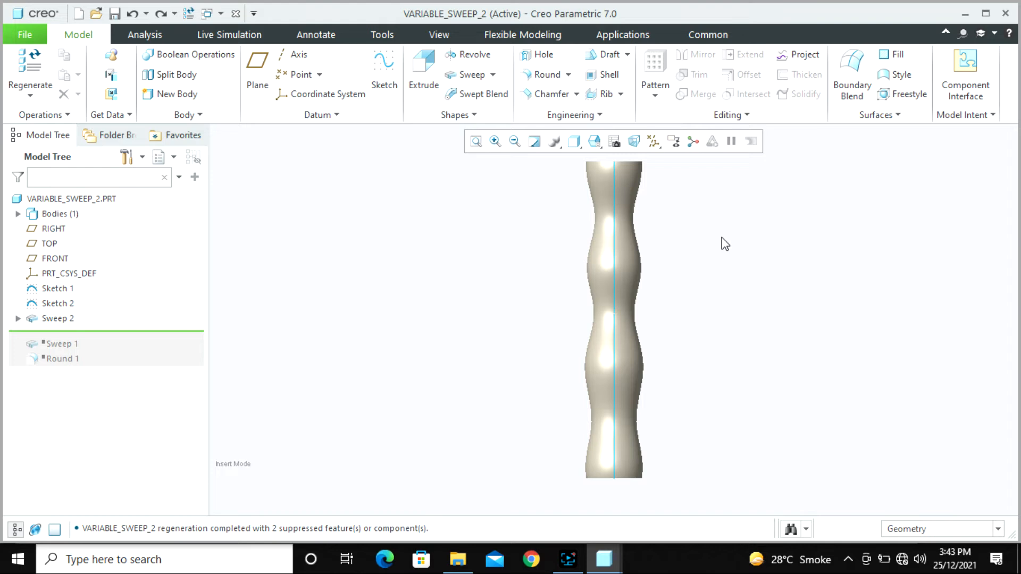
{"action": "scroll", "coordinate": [626, 193], "scroll_direction": "up", "scroll_amount": 3}
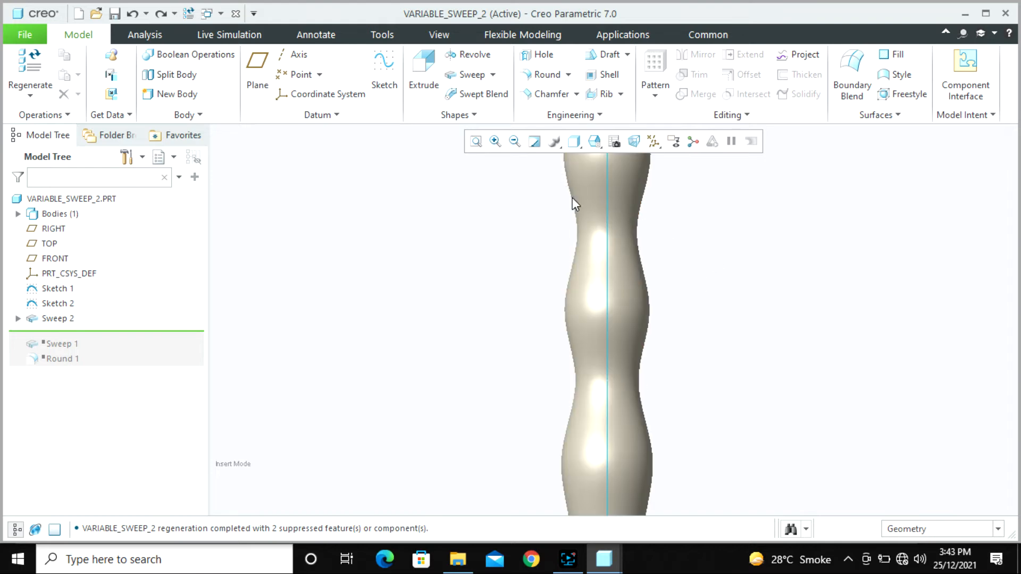
{"action": "scroll", "coordinate": [567, 282], "scroll_direction": "down", "scroll_amount": 3}
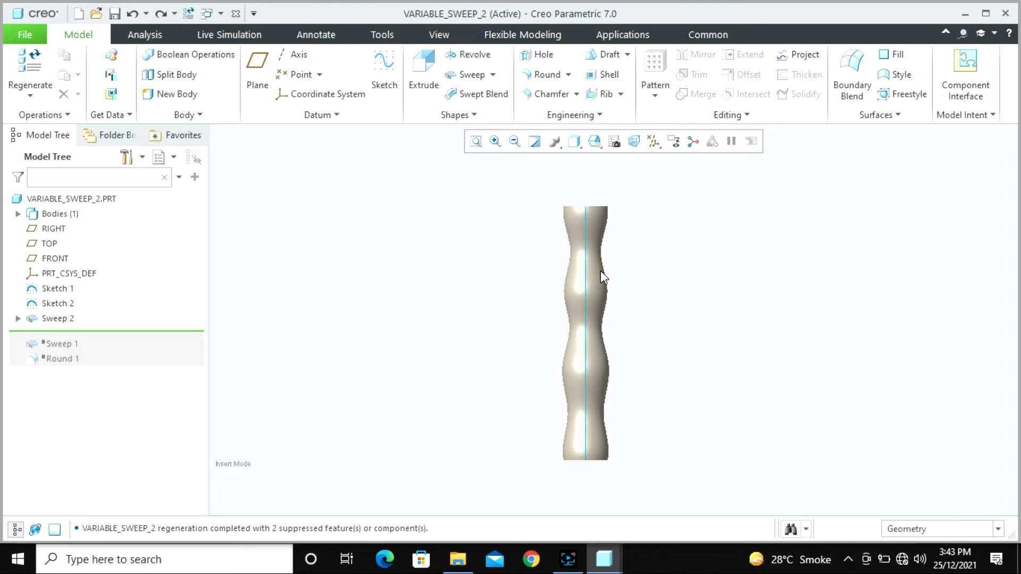
Step: Close the variable_sweep_2 part and erase all objects not displayed from the session
{"action": "left_click", "coordinate": [234, 13]}
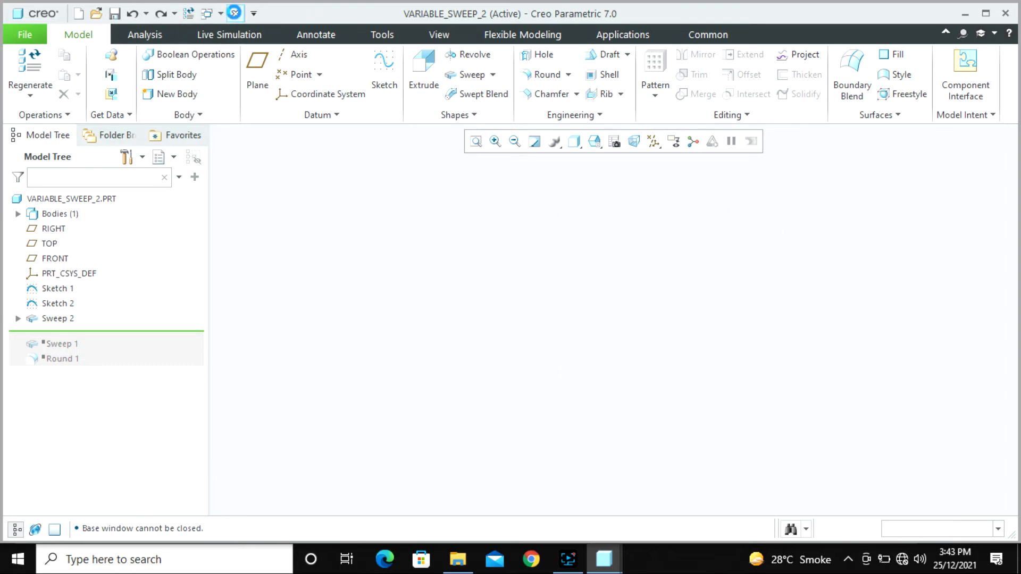
{"action": "left_click", "coordinate": [87, 75]}
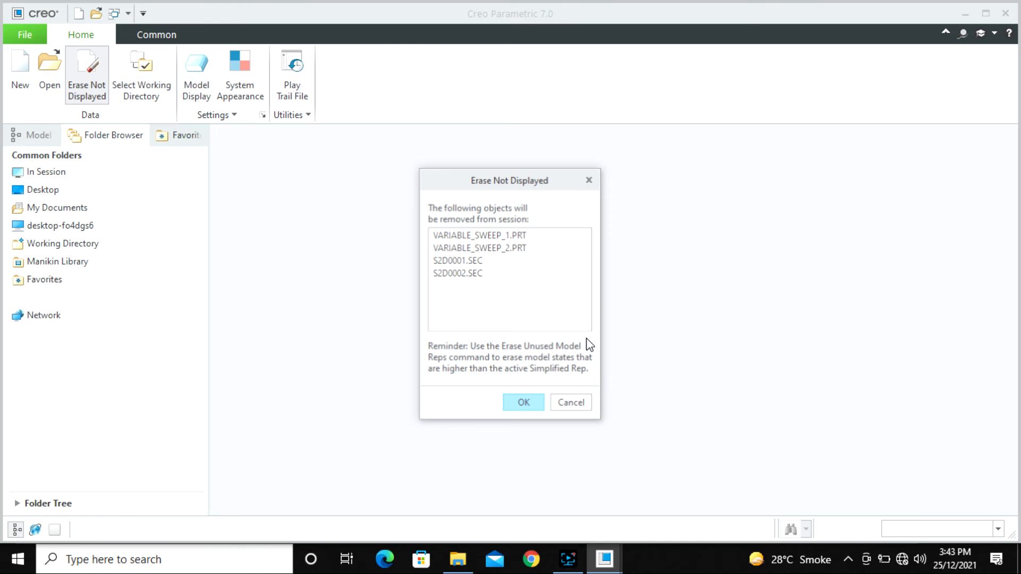
{"action": "left_click", "coordinate": [524, 403]}
Step: Open the part variable_sweep_3.prt from the 9. Sweep folder
{"action": "left_click", "coordinate": [49, 74]}
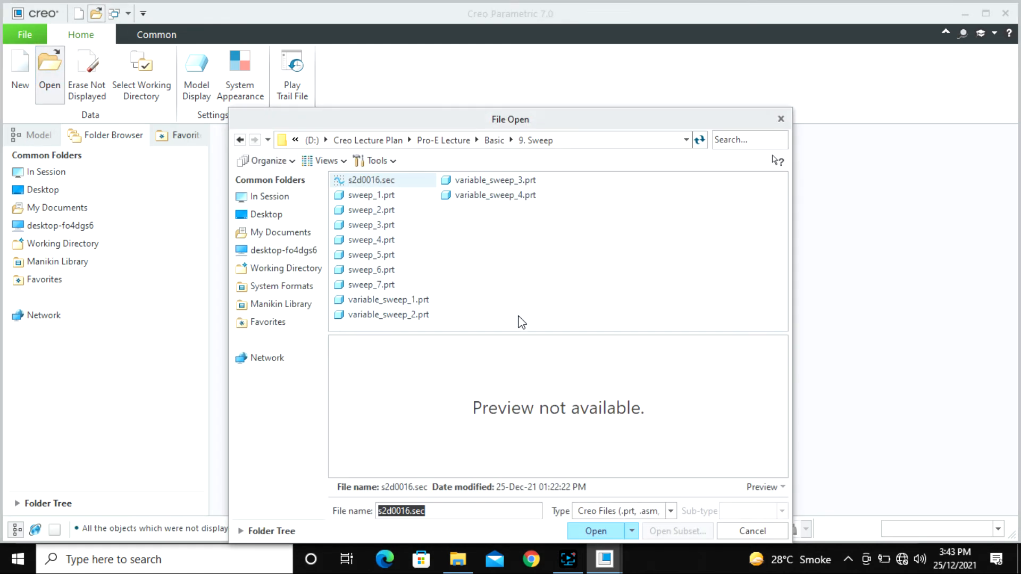
{"action": "left_click", "coordinate": [422, 317]}
{"action": "left_click", "coordinate": [484, 180]}
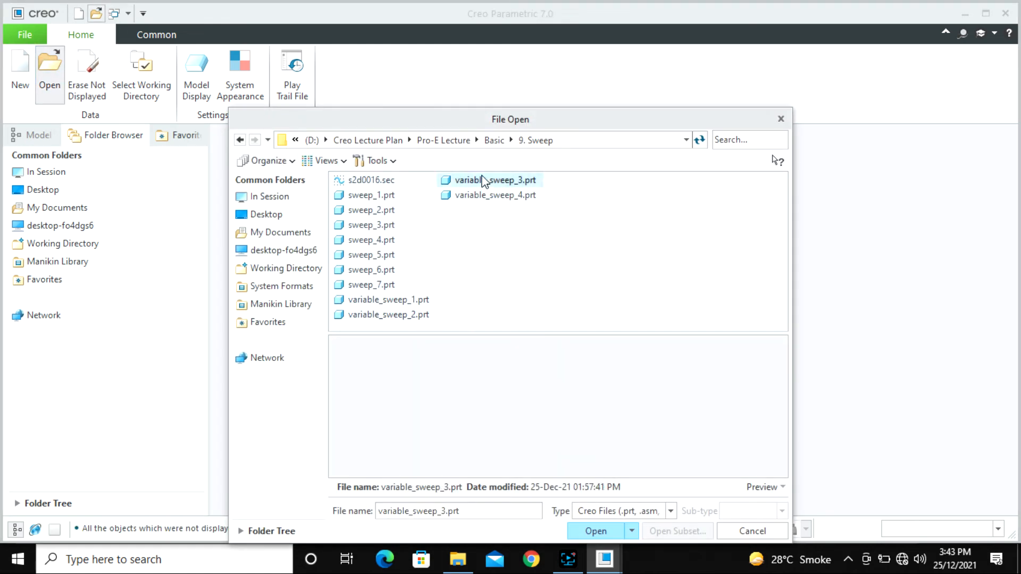
{"action": "key", "text": "Return"}
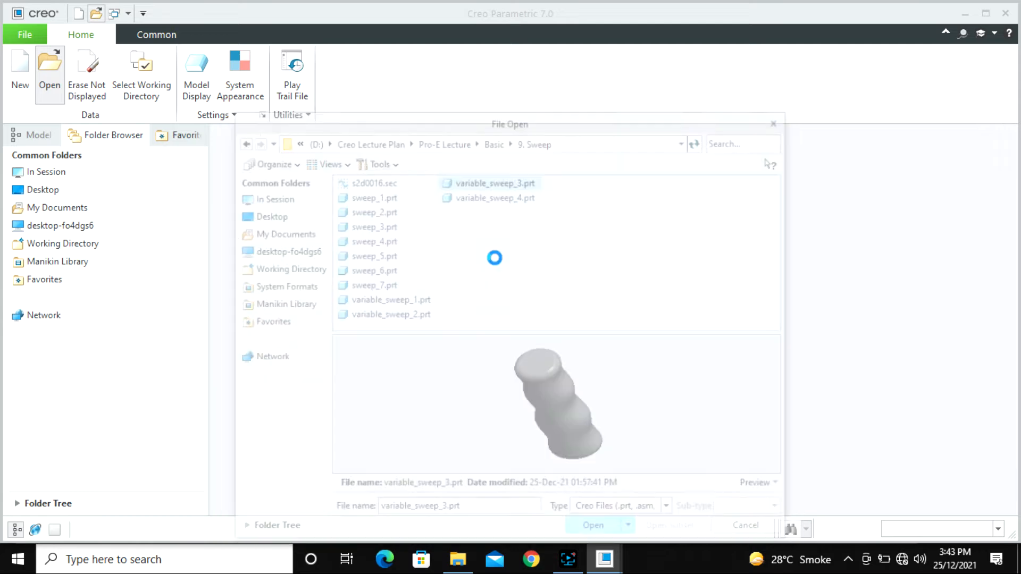
Step: Examine the wavy grip body from several angles, including the FRONT and RIGHT saved views, and look closely at its rounded upper end
{"action": "middle_click_drag", "start_coordinate": [594, 315], "coordinate": [594, 244]}
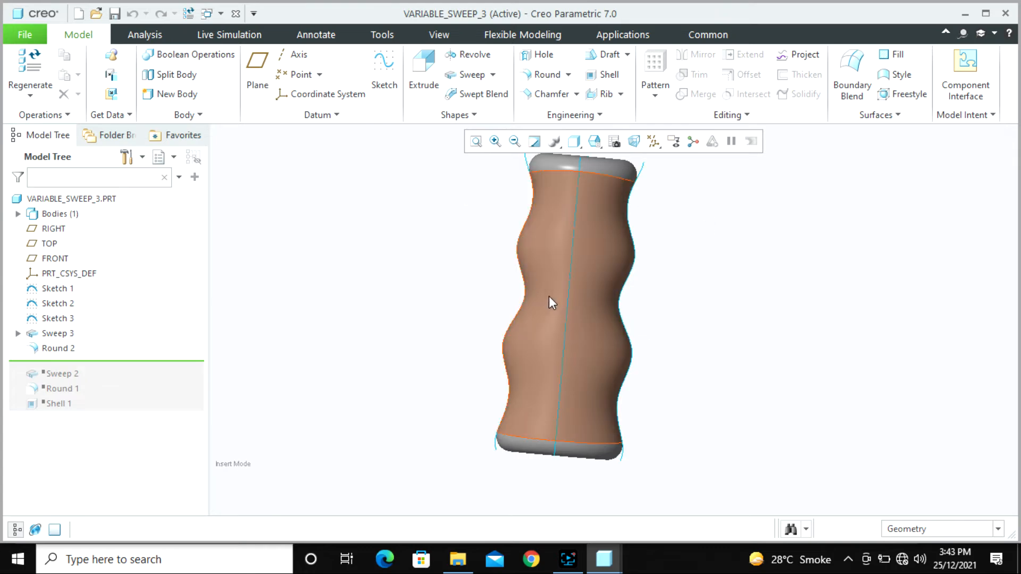
{"action": "middle_click_drag", "start_coordinate": [549, 301], "coordinate": [617, 177]}
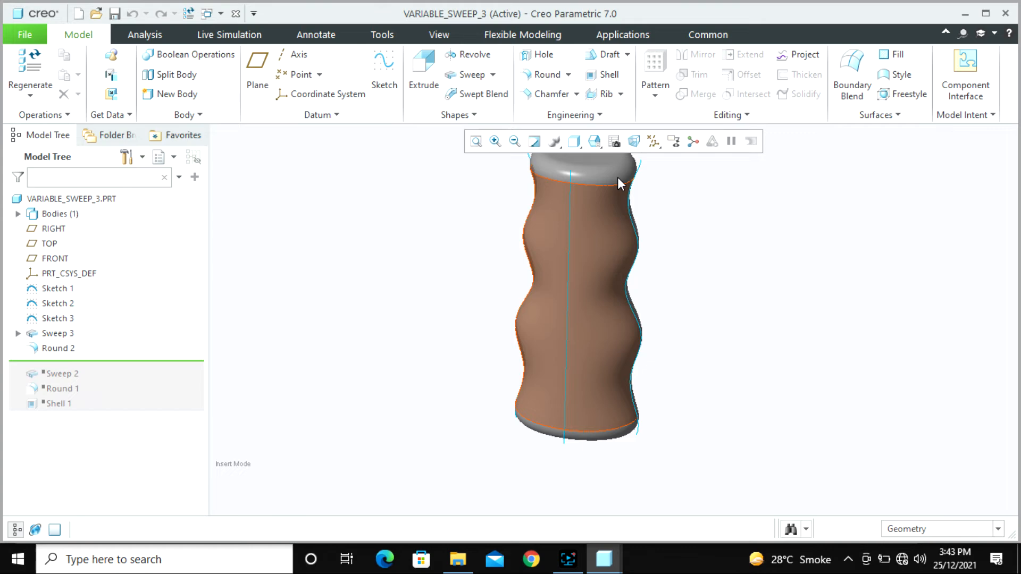
{"action": "left_click", "coordinate": [594, 142]}
{"action": "left_click", "coordinate": [616, 213]}
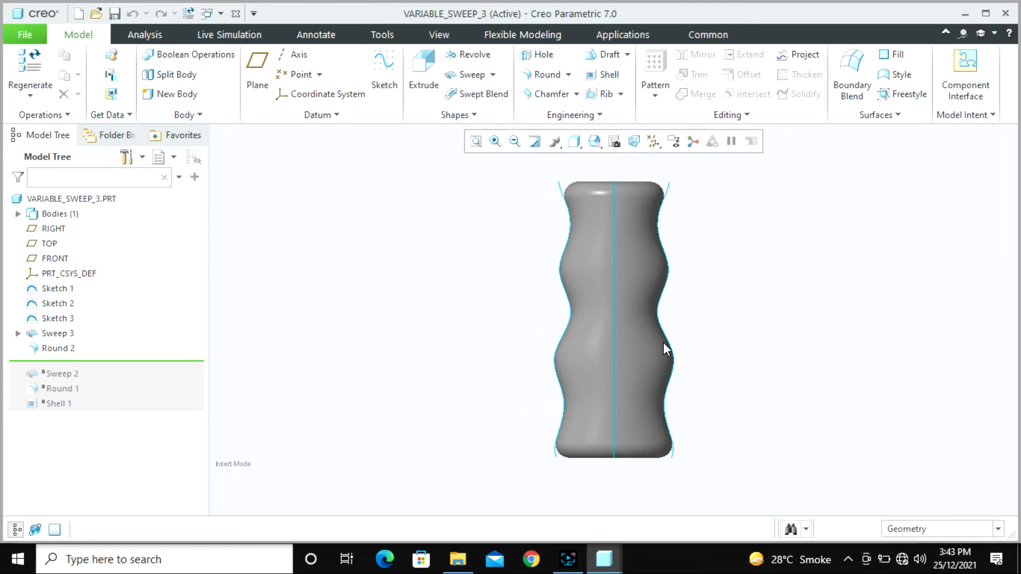
{"action": "left_click", "coordinate": [595, 142]}
{"action": "left_click", "coordinate": [635, 241]}
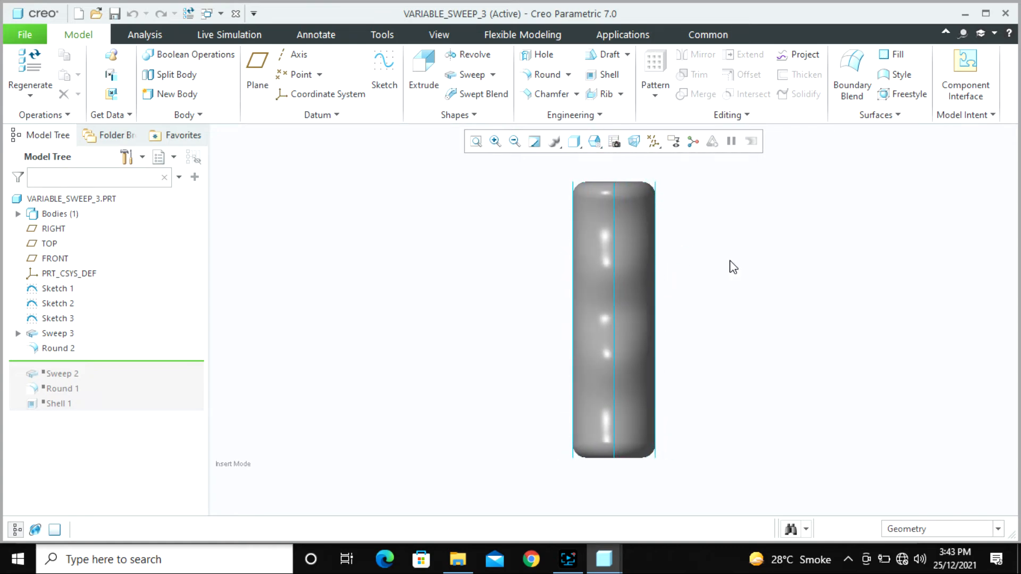
{"action": "scroll", "coordinate": [664, 192], "scroll_direction": "down", "scroll_amount": 3}
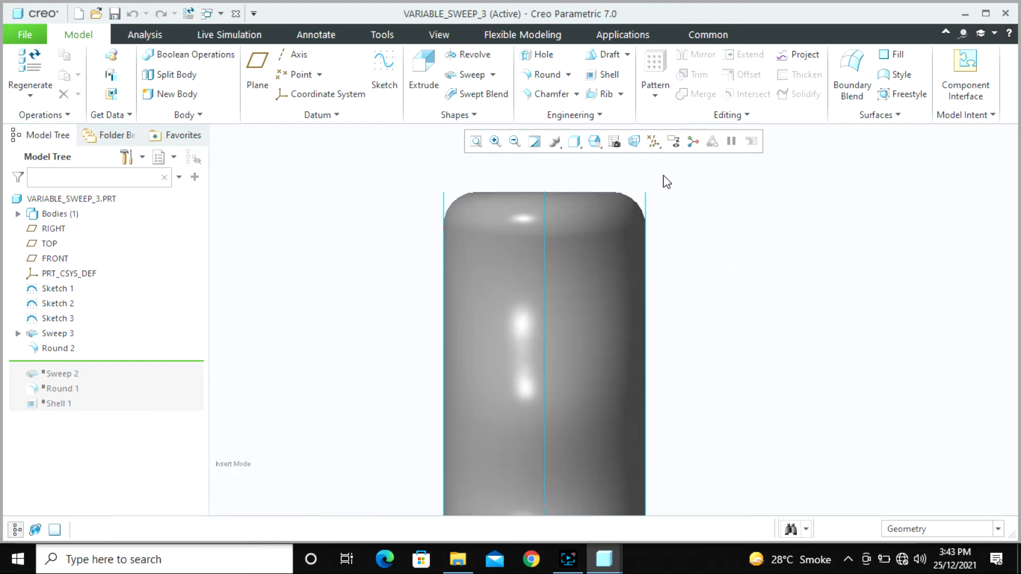
{"action": "scroll", "coordinate": [652, 203], "scroll_direction": "up", "scroll_amount": 2}
{"action": "middle_click_drag", "start_coordinate": [662, 219], "coordinate": [706, 260]}
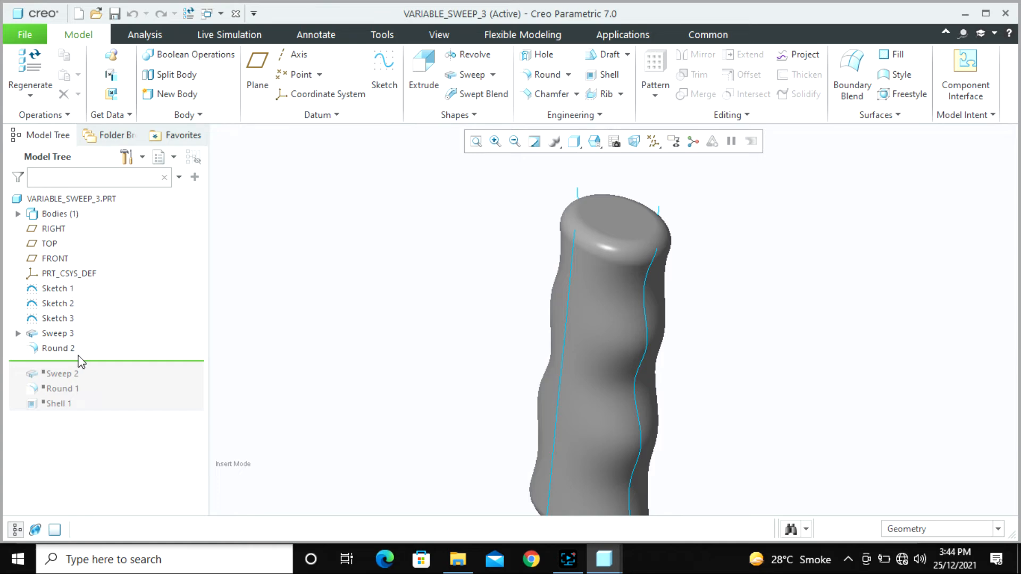
Step: Roll the model back to just after Sketch 1 and display the straight trajectory's length dimension
{"action": "left_click_drag", "start_coordinate": [83, 363], "coordinate": [99, 295]}
{"action": "scroll", "coordinate": [468, 258], "scroll_direction": "up", "scroll_amount": 3}
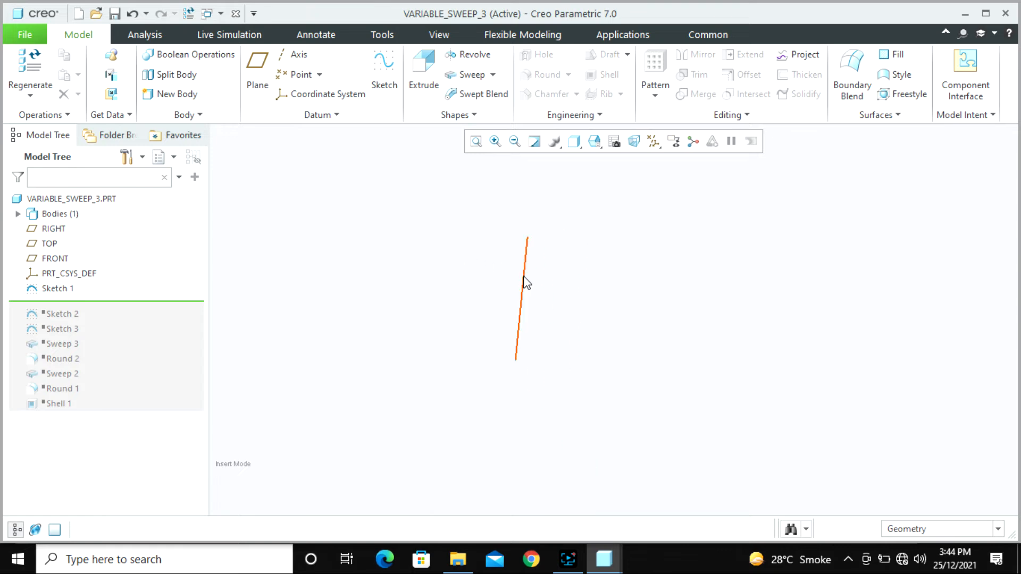
{"action": "double_click", "coordinate": [526, 282]}
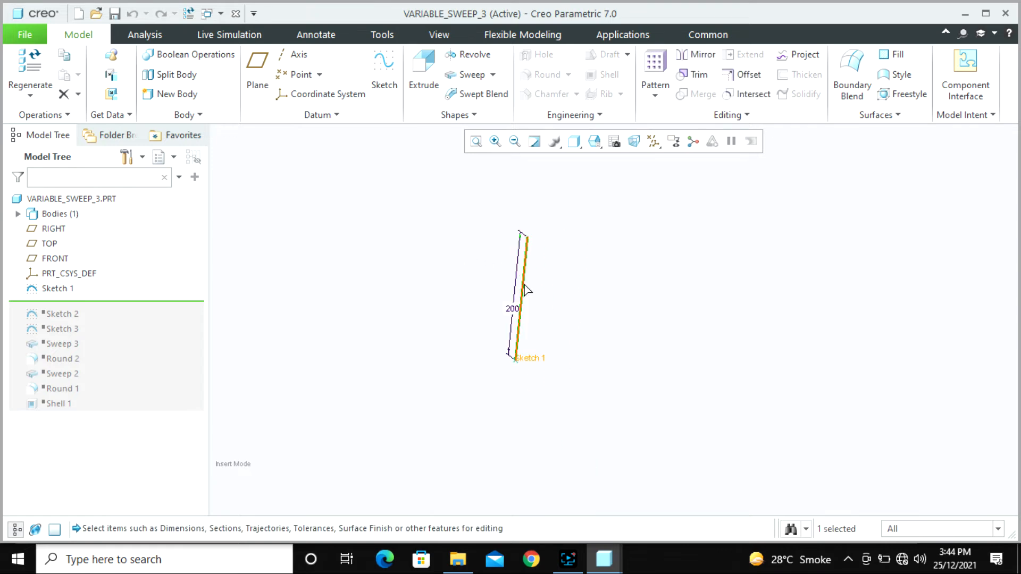
{"action": "left_click", "coordinate": [651, 229]}
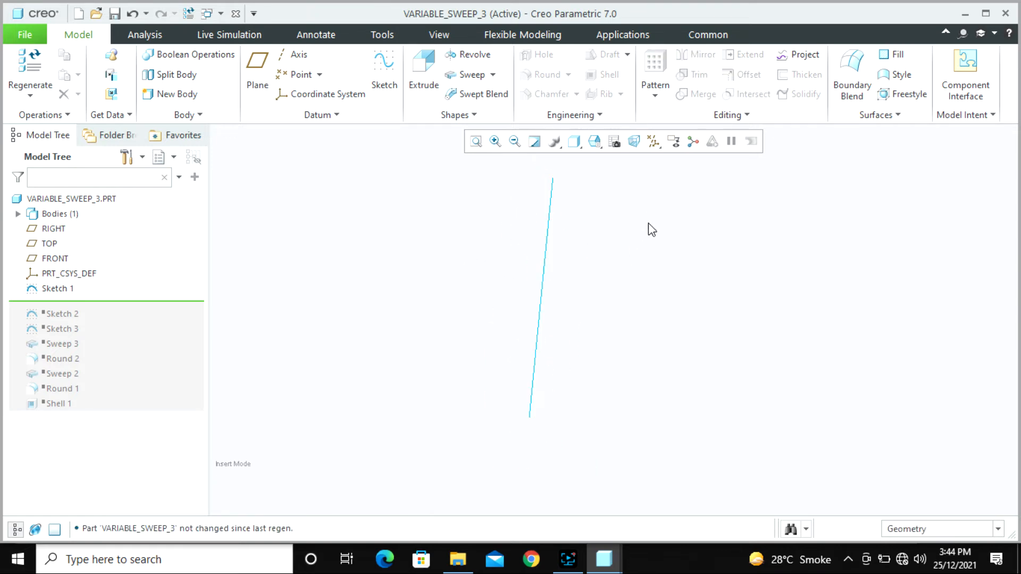
Step: Move the insertion point to just after Sketch 2 and open Sketch 2 for editing
{"action": "mouse_move", "coordinate": [80, 307]}
{"action": "left_mouse_down"}
{"action": "mouse_move", "coordinate": [80, 318]}
{"action": "mouse_move", "coordinate": [67, 305]}
{"action": "left_mouse_up"}
{"action": "left_click", "coordinate": [69, 304]}
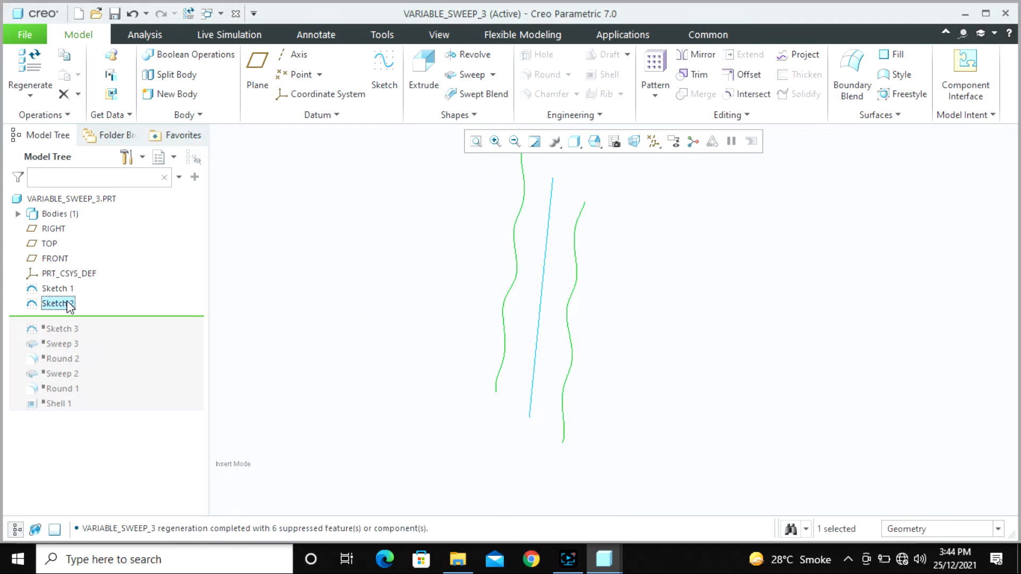
{"action": "right_click", "coordinate": [68, 307]}
{"action": "left_click", "coordinate": [89, 233]}
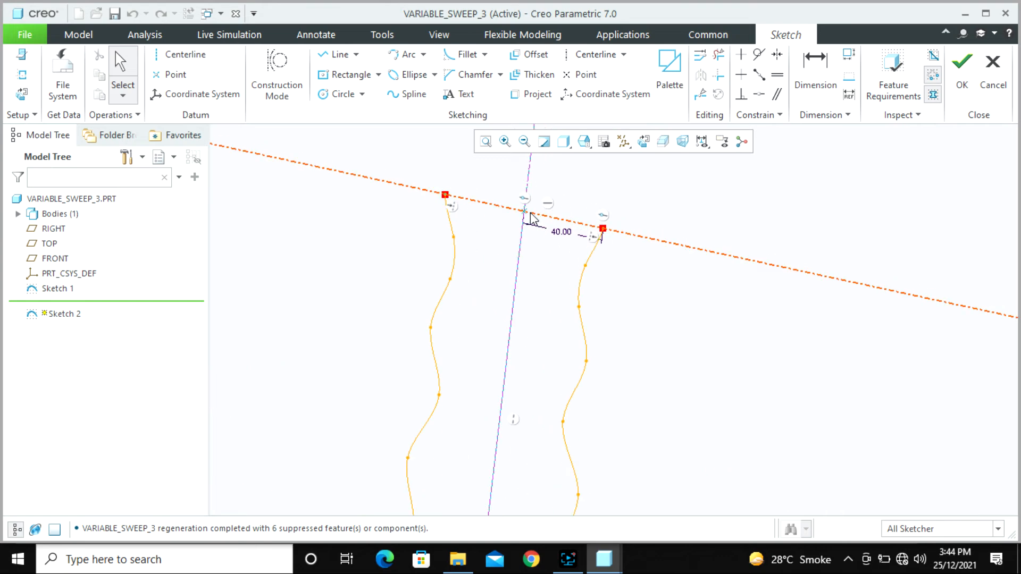
Step: Review Sketch 2's reference to the straight curve's end and its two wavy curves in 2D orientation, and accept the sketch
{"action": "left_click", "coordinate": [22, 74]}
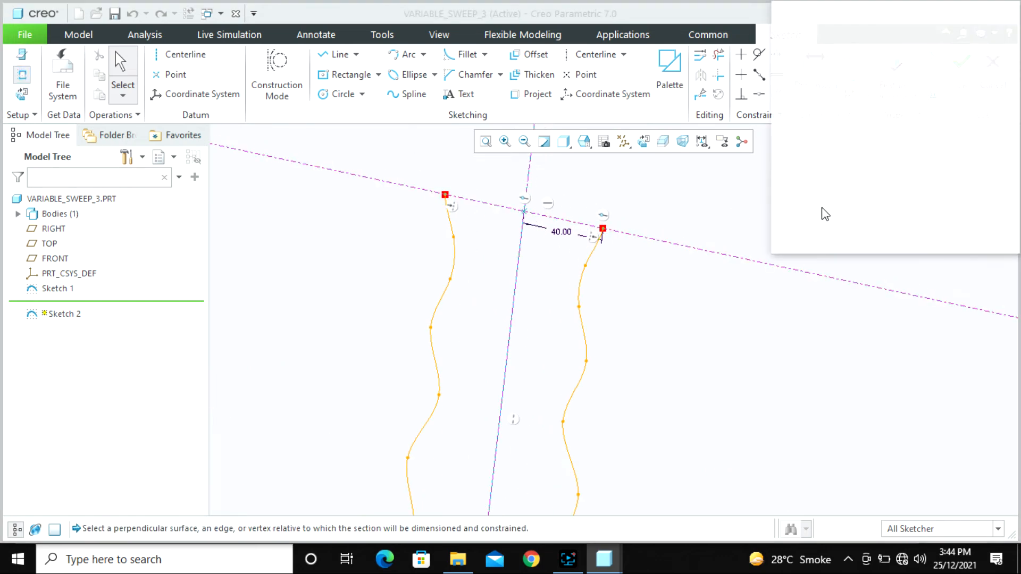
{"action": "left_click", "coordinate": [817, 70]}
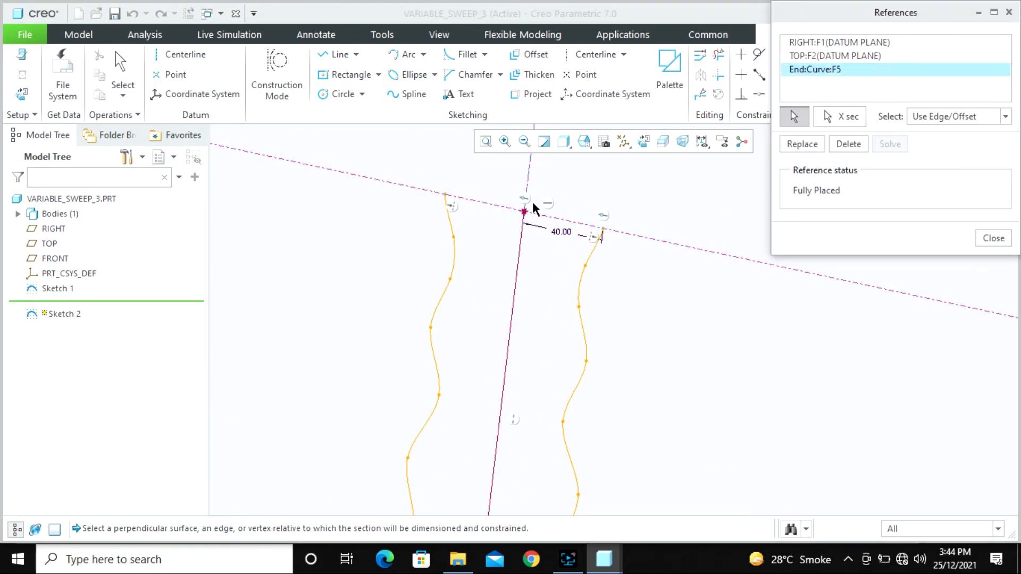
{"action": "left_click", "coordinate": [21, 94]}
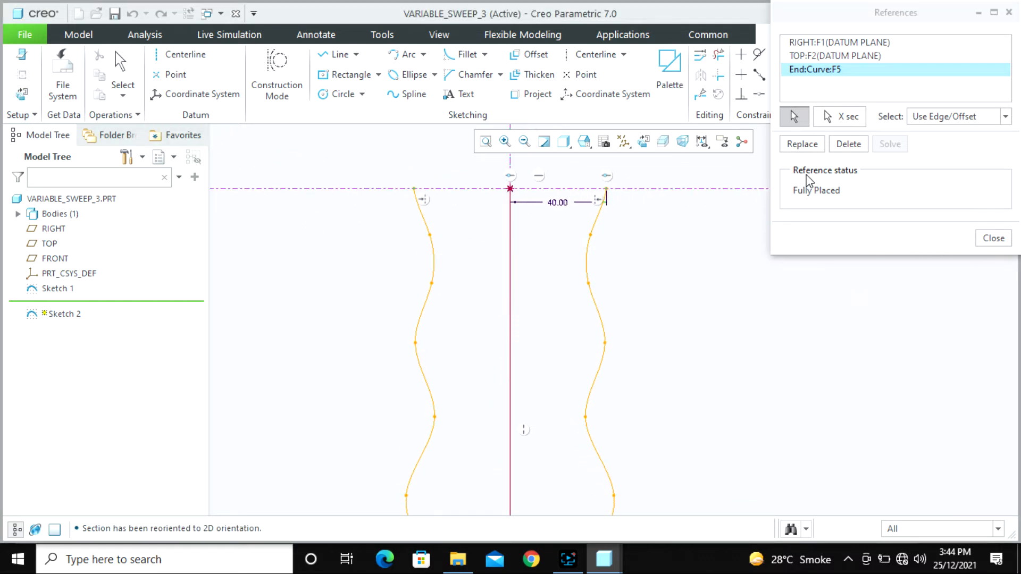
{"action": "left_click", "coordinate": [995, 240]}
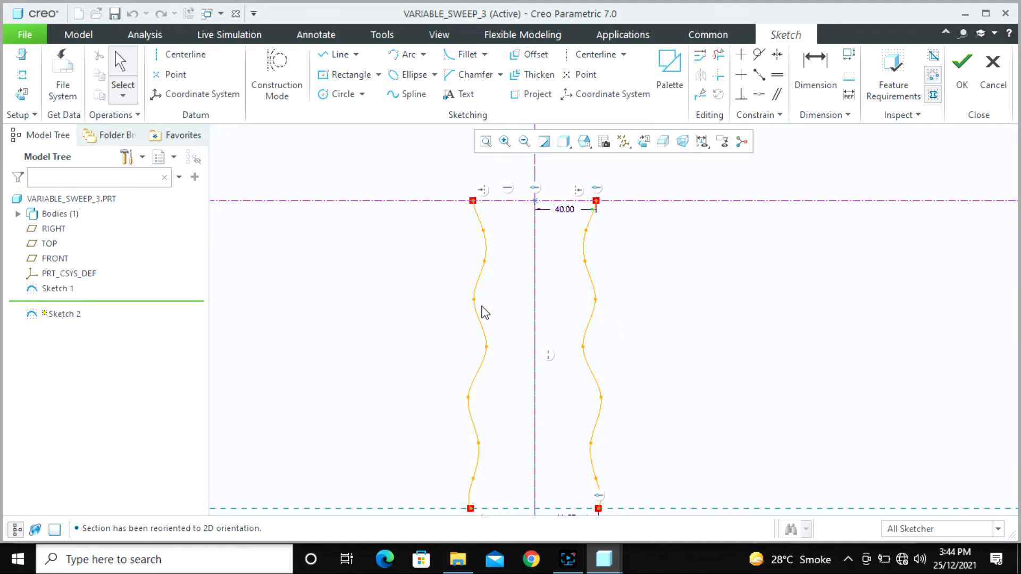
{"action": "scroll", "coordinate": [543, 243], "scroll_direction": "up", "scroll_amount": 2}
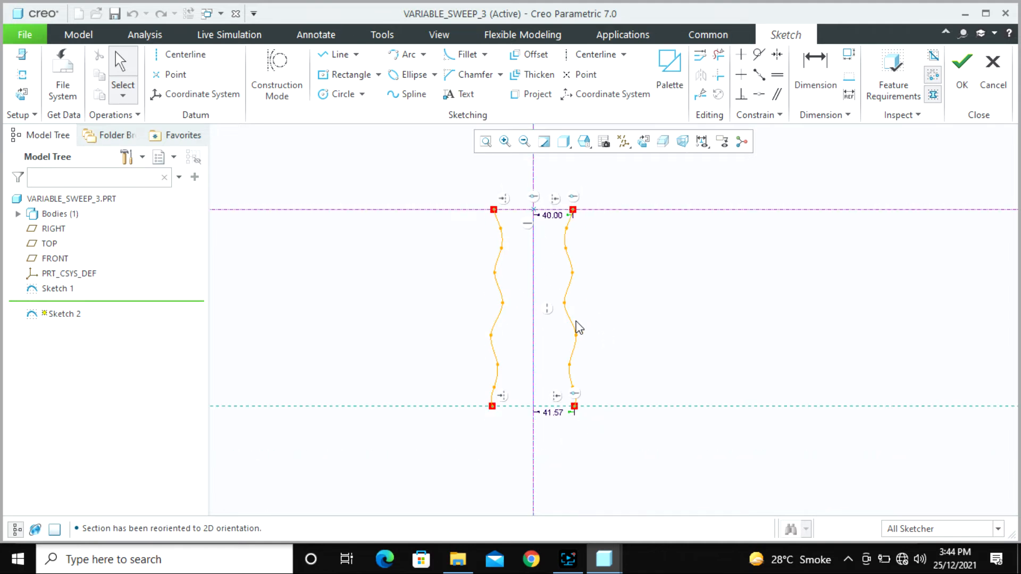
{"action": "scroll", "coordinate": [587, 334], "scroll_direction": "down", "scroll_amount": 1}
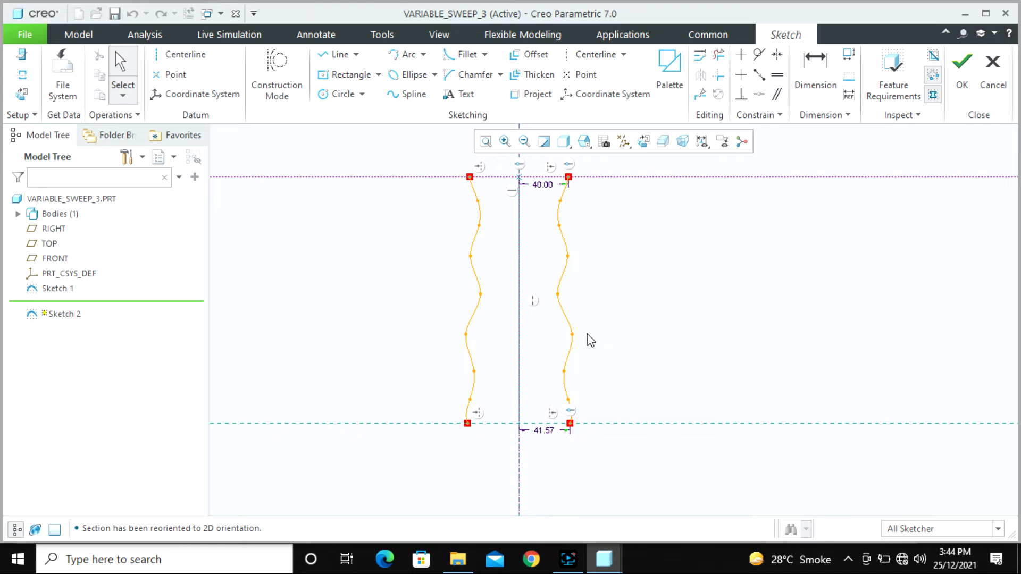
{"action": "left_click", "coordinate": [960, 66]}
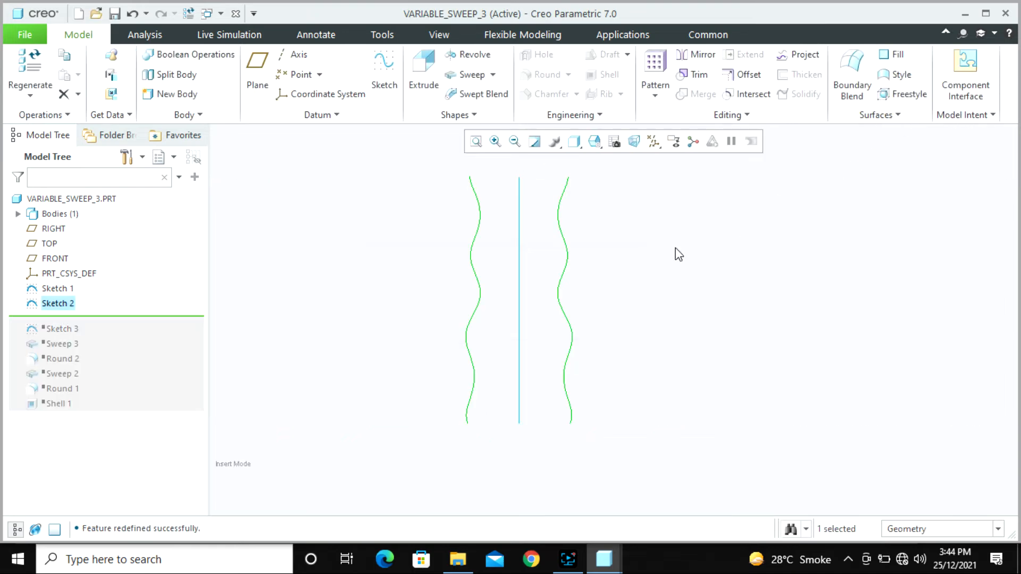
Step: Move the insertion point to just after Sketch 3 and review its two vertical lines in the sketcher, accepting it as is
{"action": "left_click", "coordinate": [658, 288]}
{"action": "mouse_move", "coordinate": [392, 346]}
{"action": "middle_mouse_down"}
{"action": "mouse_move", "coordinate": [371, 337]}
{"action": "mouse_move", "coordinate": [371, 346]}
{"action": "middle_mouse_up"}
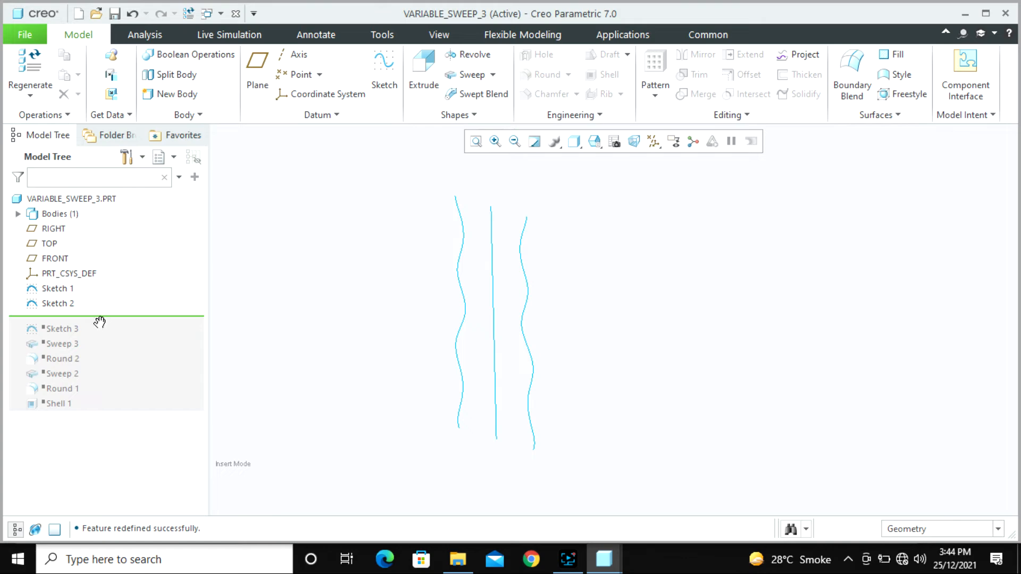
{"action": "left_click_drag", "start_coordinate": [99, 326], "coordinate": [93, 328]}
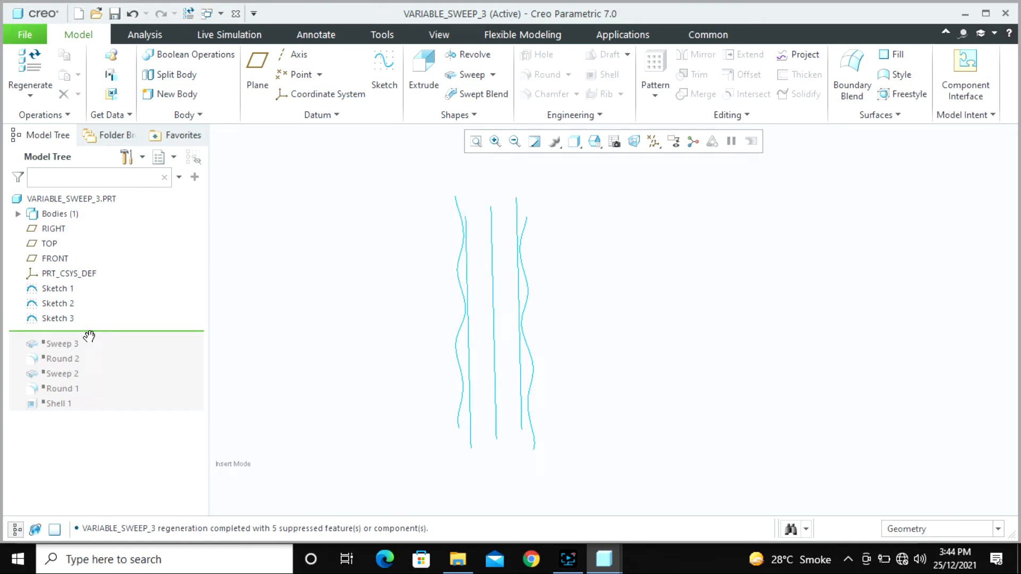
{"action": "left_click", "coordinate": [59, 318]}
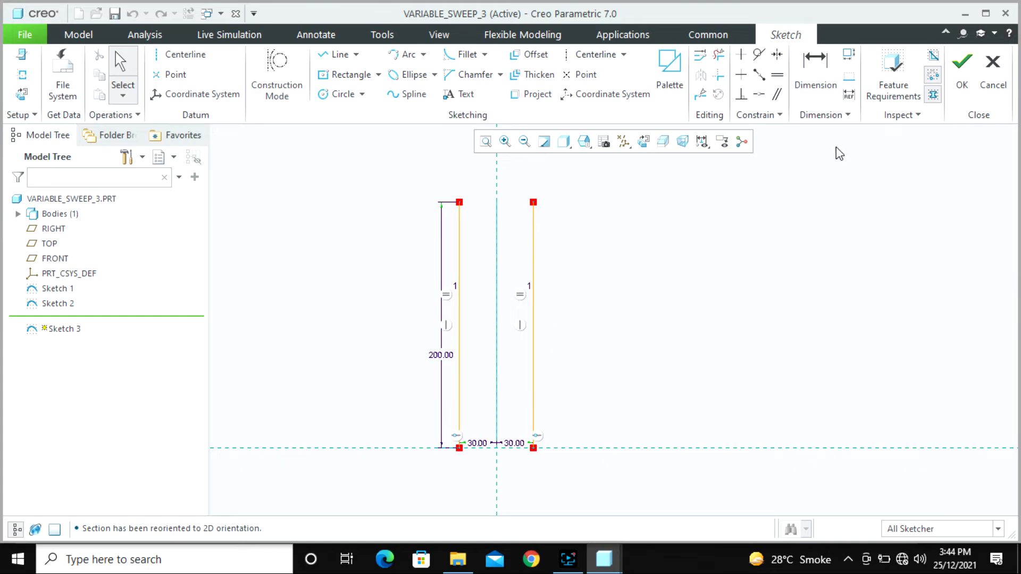
{"action": "left_click", "coordinate": [962, 85]}
Step: Start a solid sweep along the straight Sketch 1 line as origin trajectory, with the start point at its lower end
{"action": "mouse_move", "coordinate": [641, 293]}
{"action": "middle_mouse_down"}
{"action": "mouse_move", "coordinate": [636, 317]}
{"action": "mouse_move", "coordinate": [604, 256]}
{"action": "mouse_move", "coordinate": [625, 213]}
{"action": "mouse_move", "coordinate": [624, 222]}
{"action": "mouse_move", "coordinate": [617, 213]}
{"action": "middle_mouse_up"}
{"action": "left_click", "coordinate": [470, 74]}
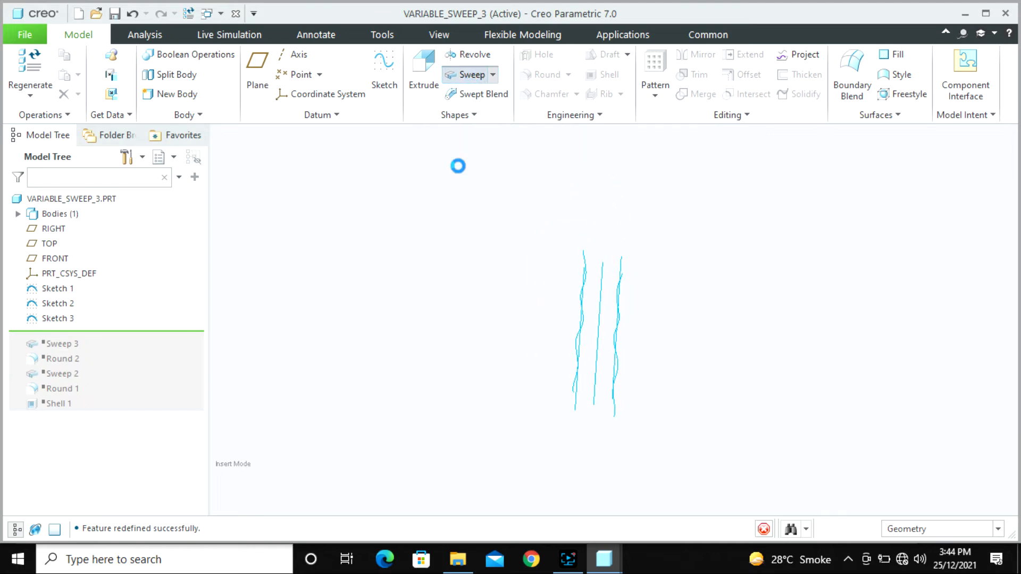
{"action": "left_click", "coordinate": [520, 339]}
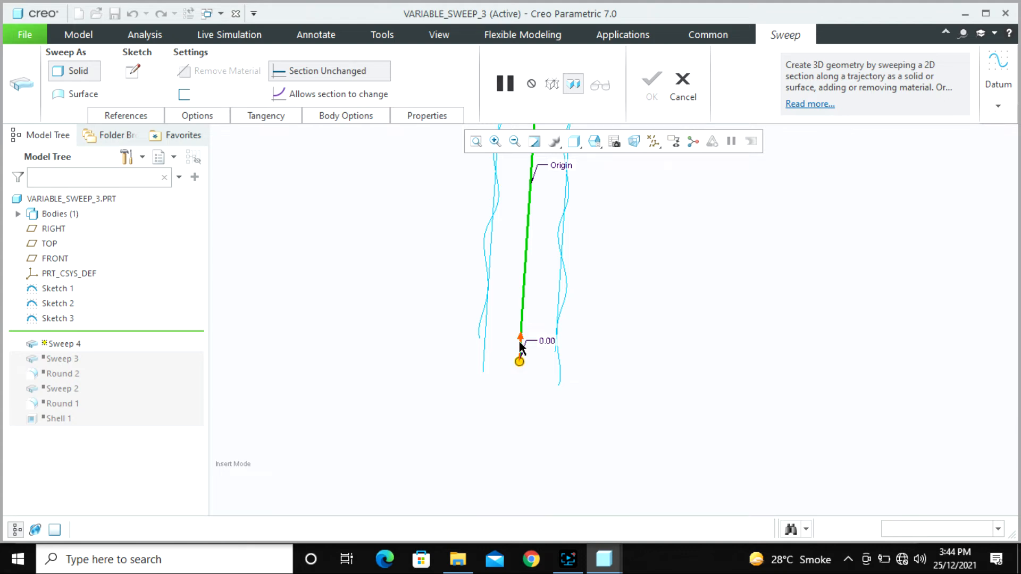
{"action": "middle_click_drag", "start_coordinate": [520, 348], "coordinate": [493, 367]}
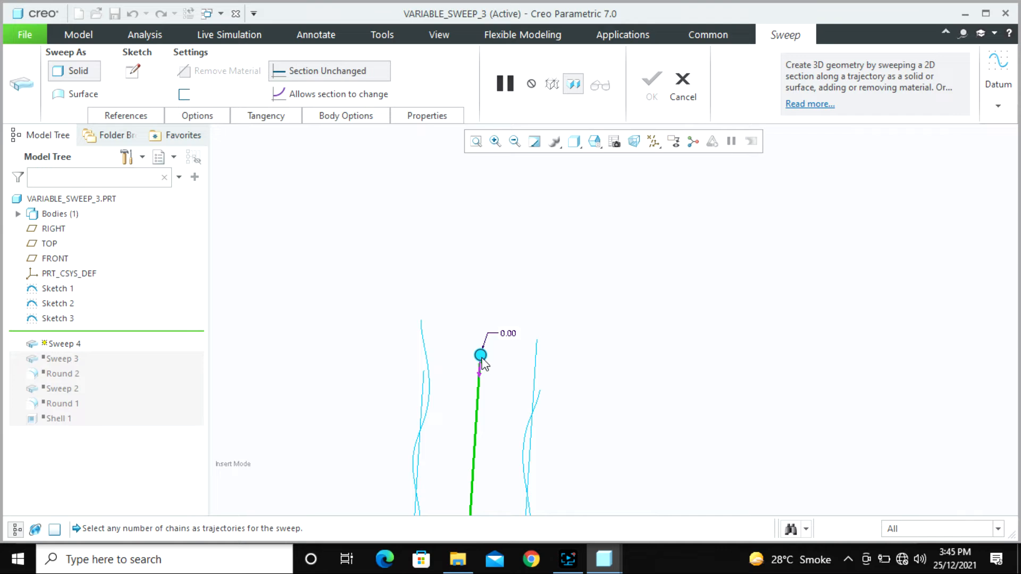
{"action": "scroll", "coordinate": [527, 267], "scroll_direction": "up", "scroll_amount": 4}
{"action": "scroll", "coordinate": [509, 386], "scroll_direction": "down", "scroll_amount": 2}
{"action": "scroll", "coordinate": [544, 287], "scroll_direction": "up", "scroll_amount": 2}
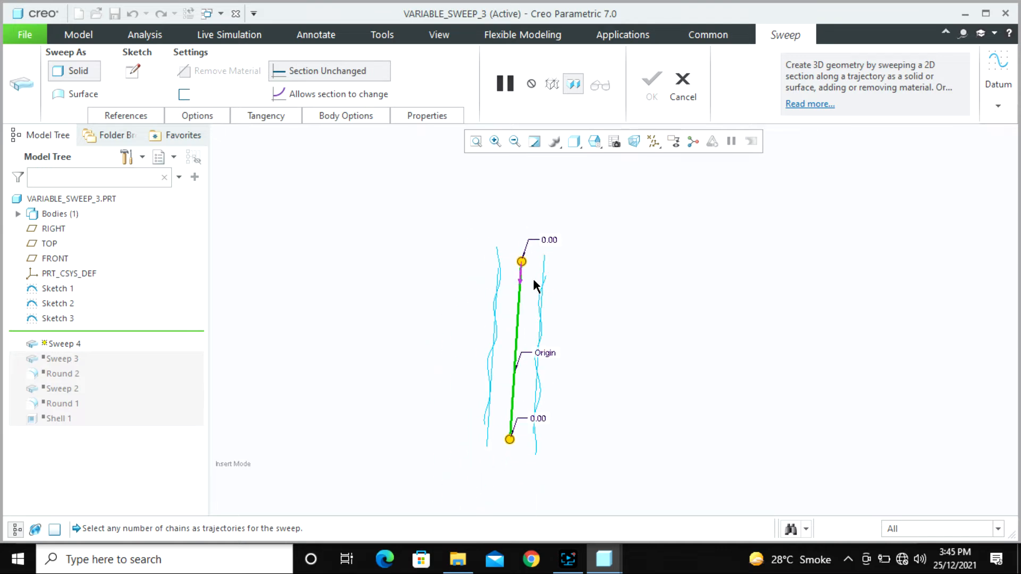
{"action": "left_click", "coordinate": [521, 274]}
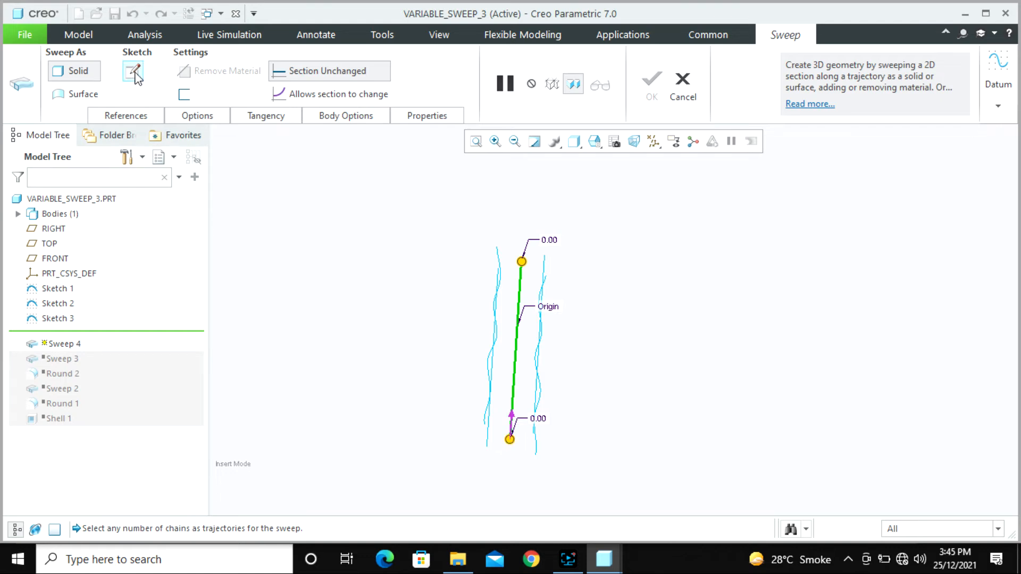
Step: Add one of Sketch 2's wavy curves to the sweep as the second trajectory
{"action": "middle_click_drag", "start_coordinate": [496, 403], "coordinate": [505, 412]}
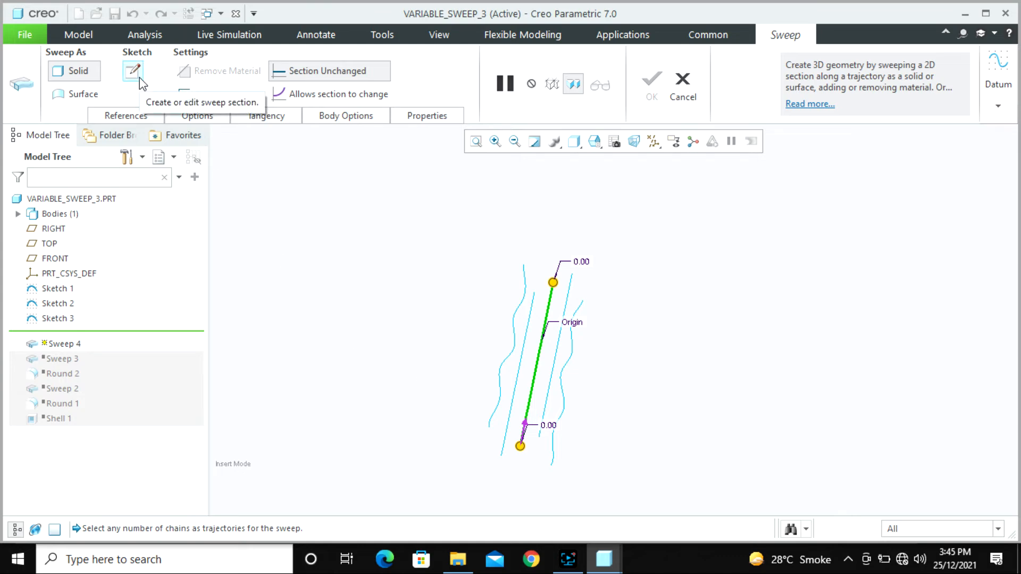
{"action": "left_click", "coordinate": [500, 397]}
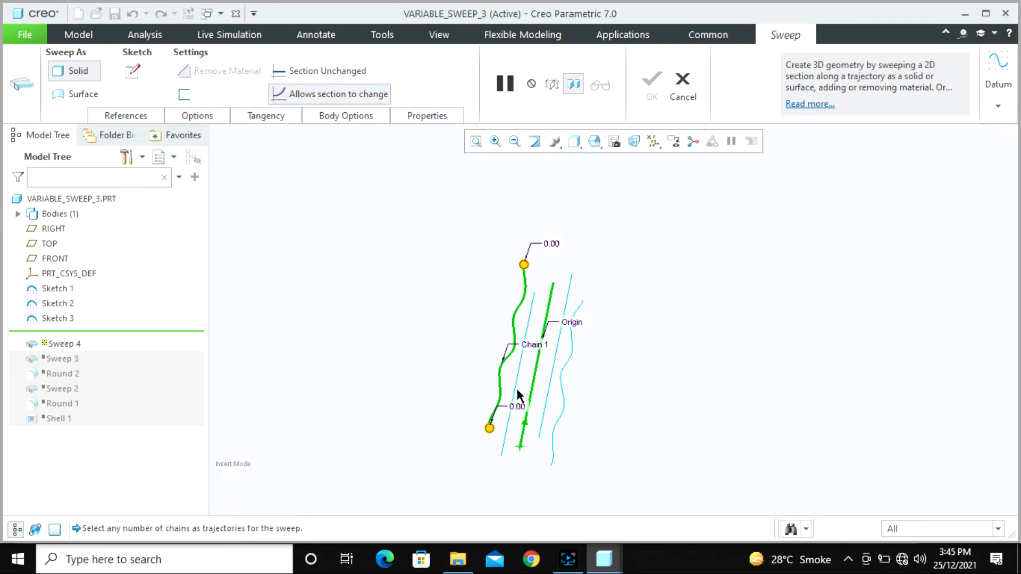
{"action": "middle_click_drag", "start_coordinate": [517, 396], "coordinate": [538, 392]}
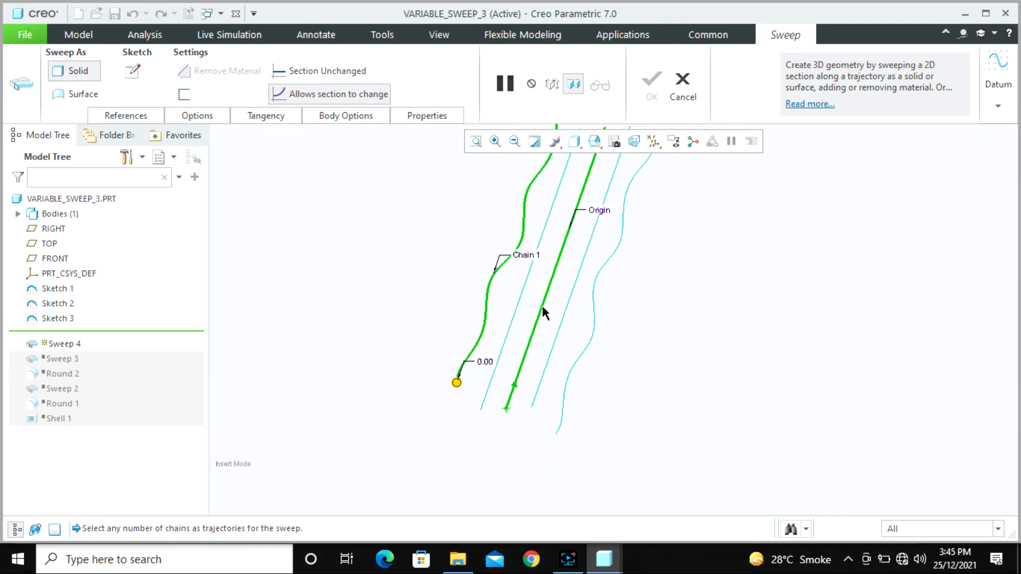
Step: Sketch the sweep section as a circle centred on the horizontal reference, passing through the origin point and the wavy trajectory's endpoint
{"action": "left_click", "coordinate": [134, 72]}
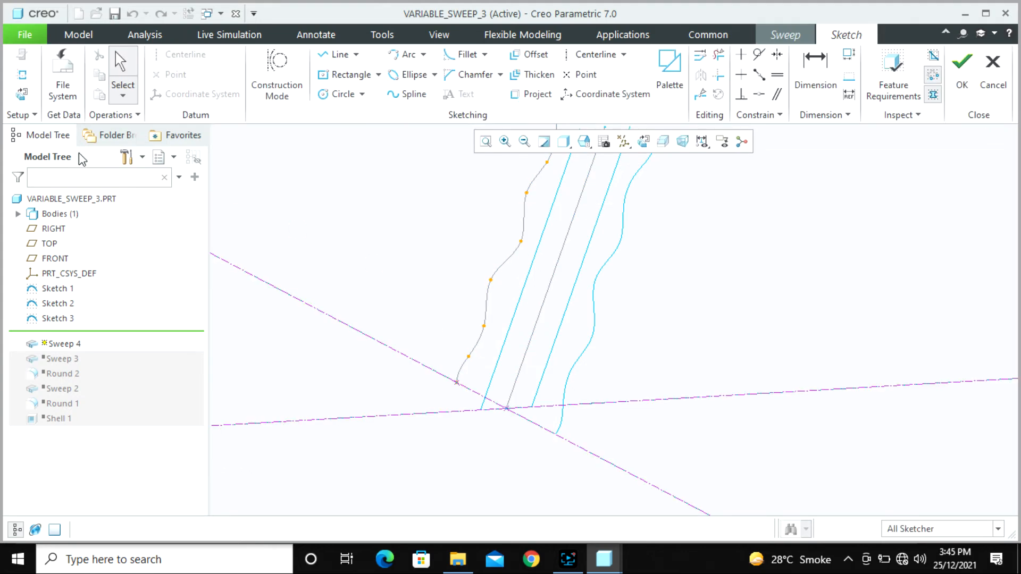
{"action": "left_click", "coordinate": [22, 94]}
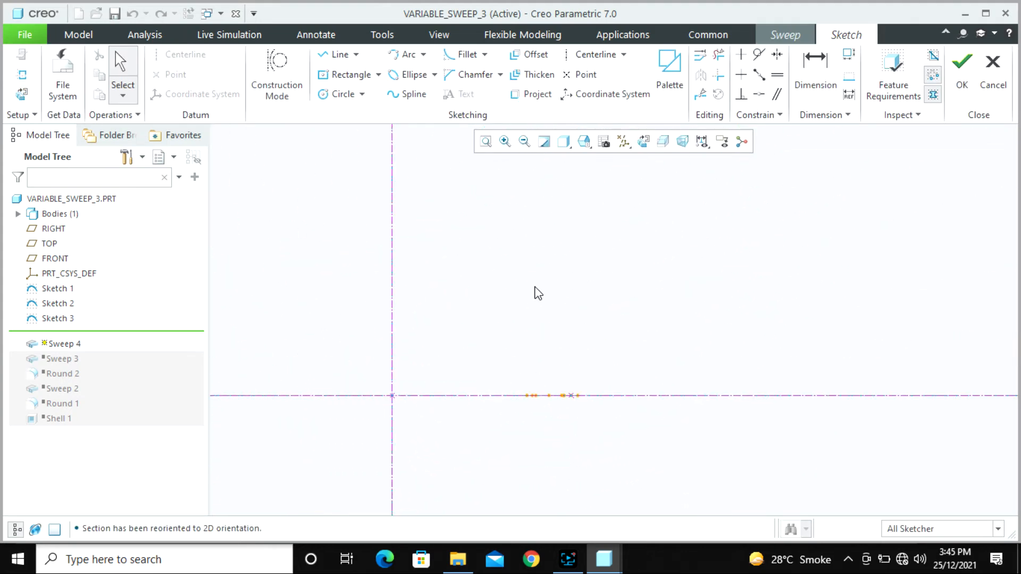
{"action": "scroll", "coordinate": [438, 311], "scroll_direction": "down", "scroll_amount": 3}
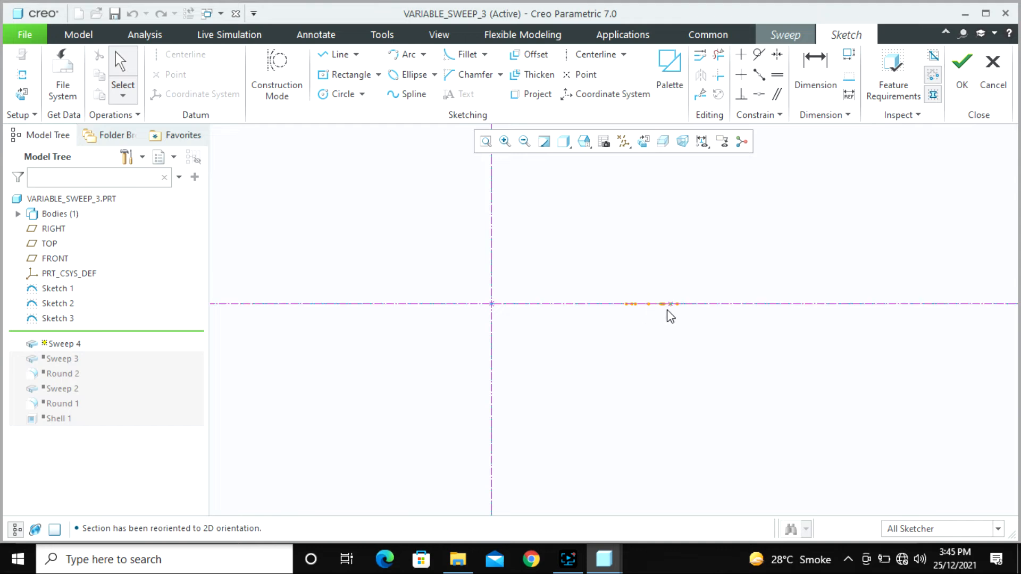
{"action": "left_click", "coordinate": [326, 95]}
{"action": "middle_click_drag", "start_coordinate": [512, 334], "coordinate": [512, 342]}
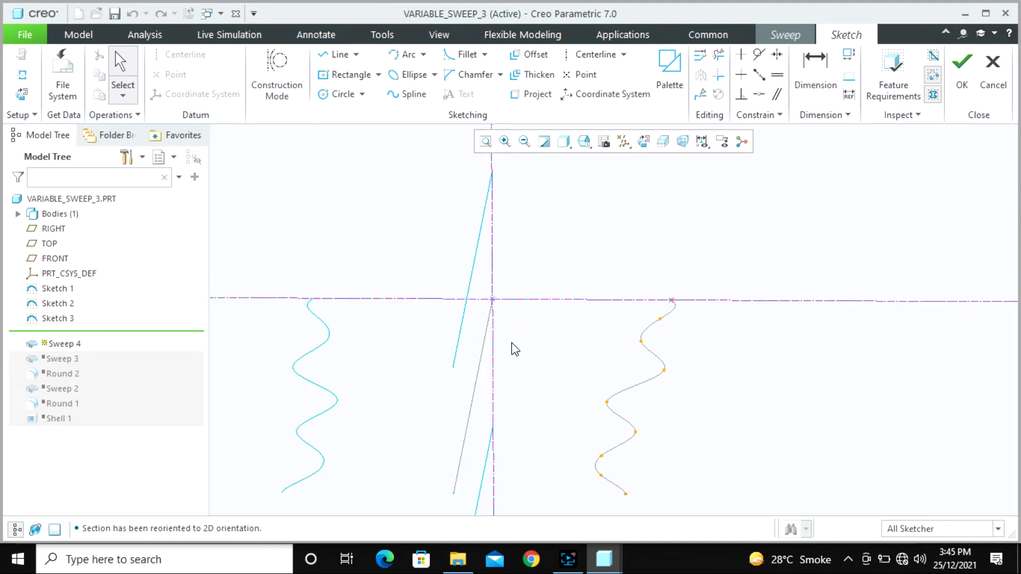
{"action": "left_click", "coordinate": [325, 96]}
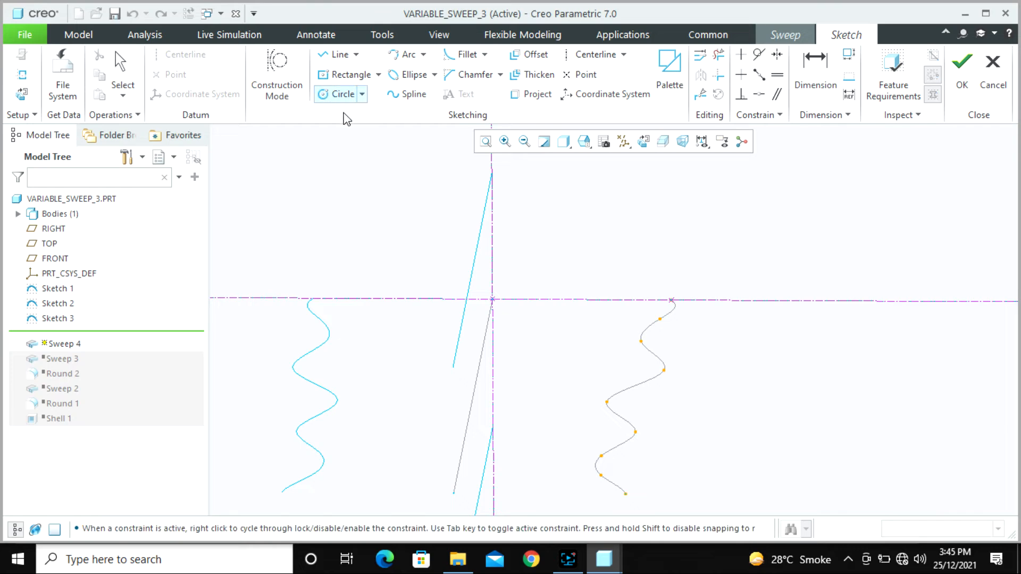
{"action": "left_click", "coordinate": [579, 300]}
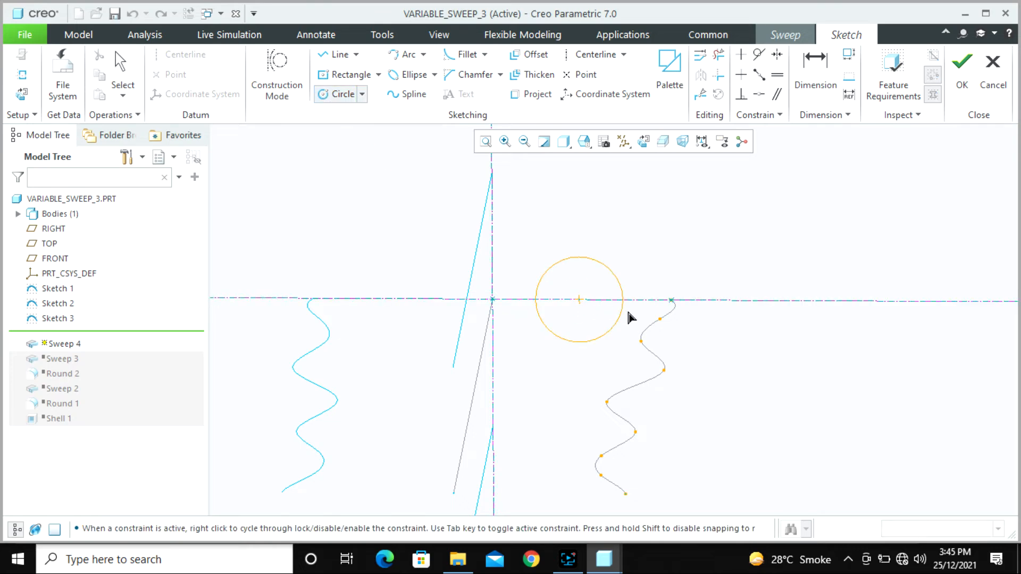
{"action": "left_click", "coordinate": [670, 308]}
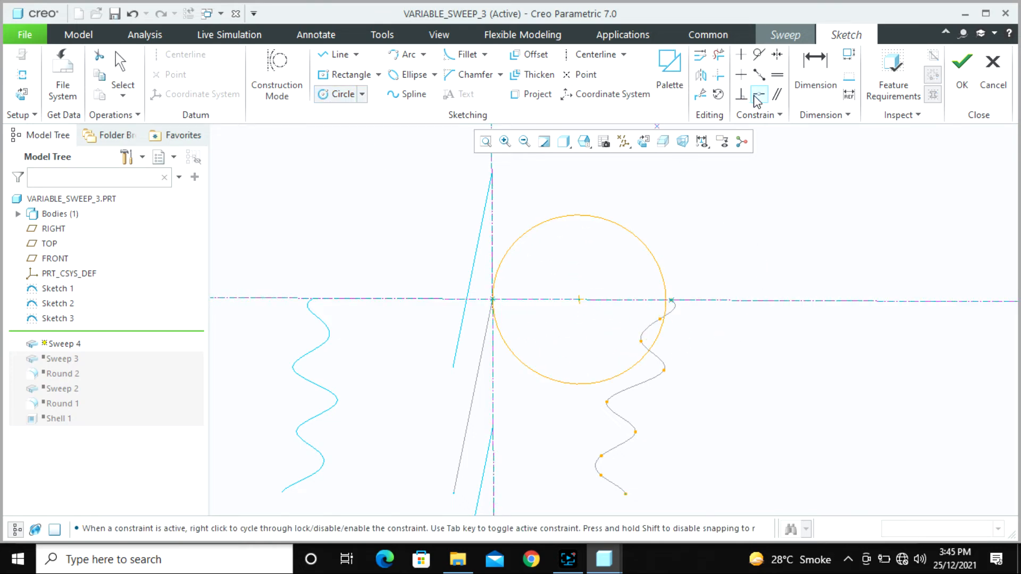
{"action": "middle_click", "coordinate": [713, 319]}
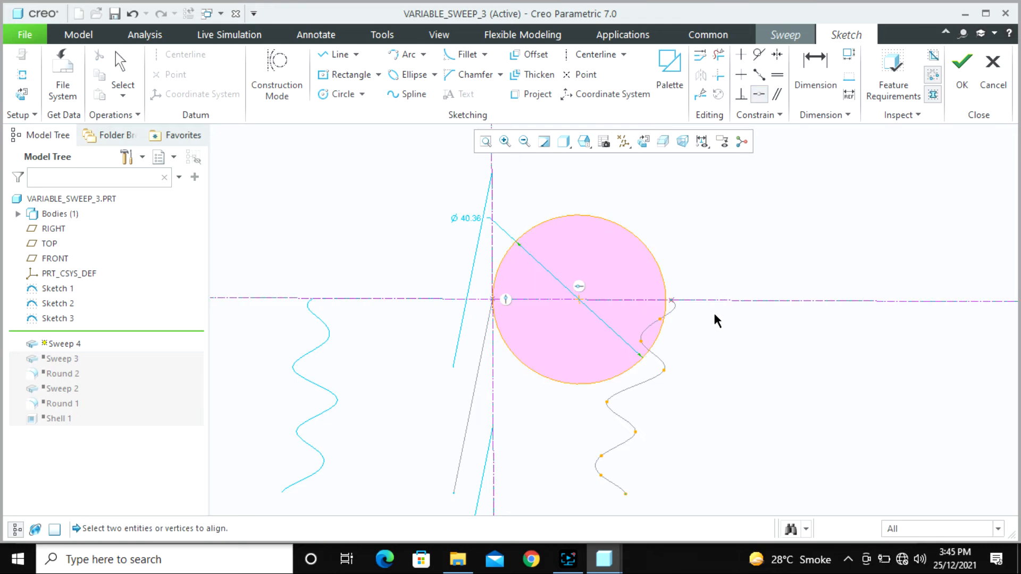
{"action": "left_click", "coordinate": [671, 300]}
{"action": "left_click", "coordinate": [952, 75]}
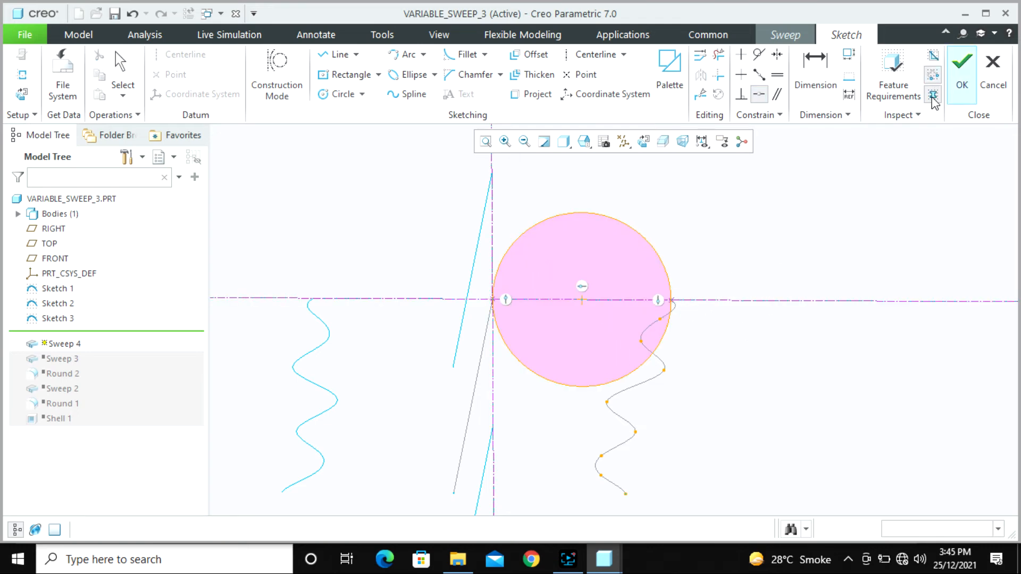
Step: Check the trajectory references of the previewed sweep and add one straight line of Sketch 3 as a further trajectory
{"action": "middle_click_drag", "start_coordinate": [572, 260], "coordinate": [581, 230]}
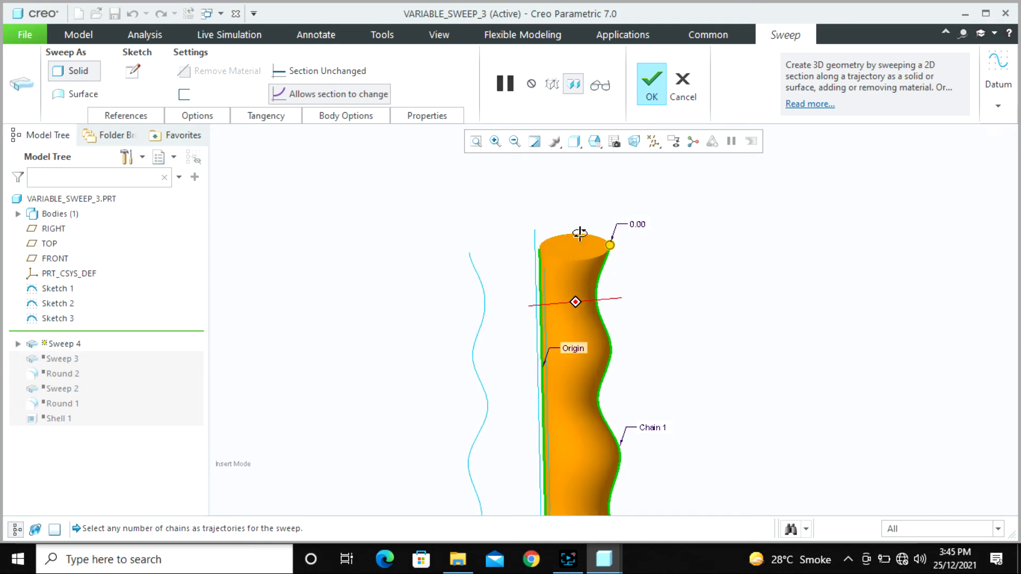
{"action": "left_click", "coordinate": [122, 116]}
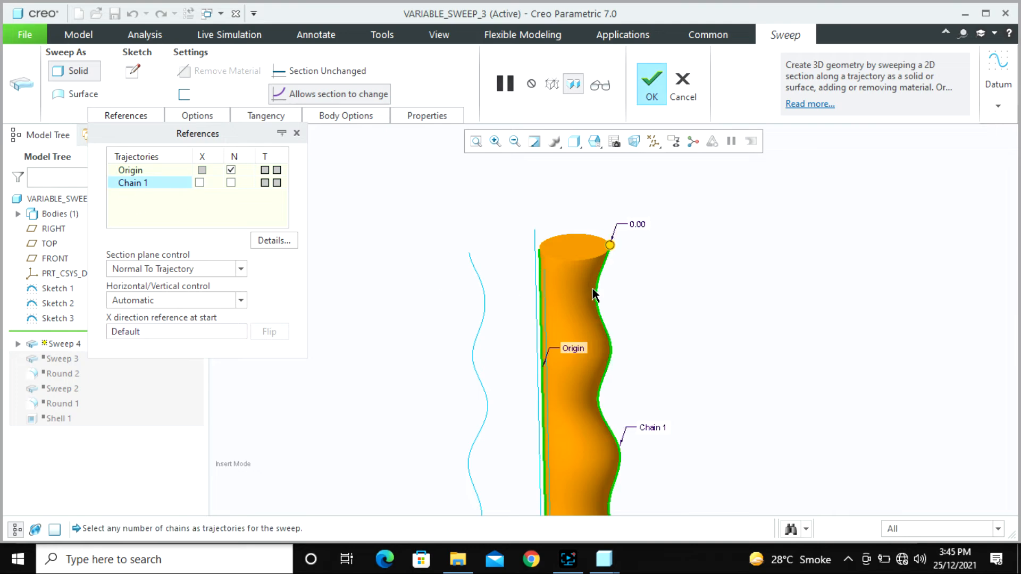
{"action": "middle_click_drag", "start_coordinate": [592, 292], "coordinate": [519, 282]}
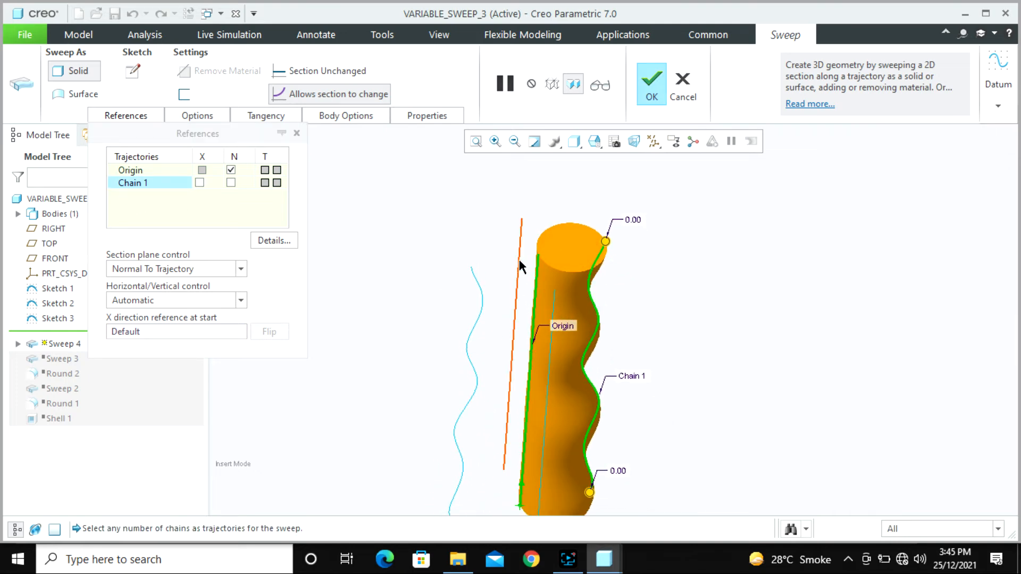
{"action": "left_click", "coordinate": [519, 260], "text": "ctrl"}
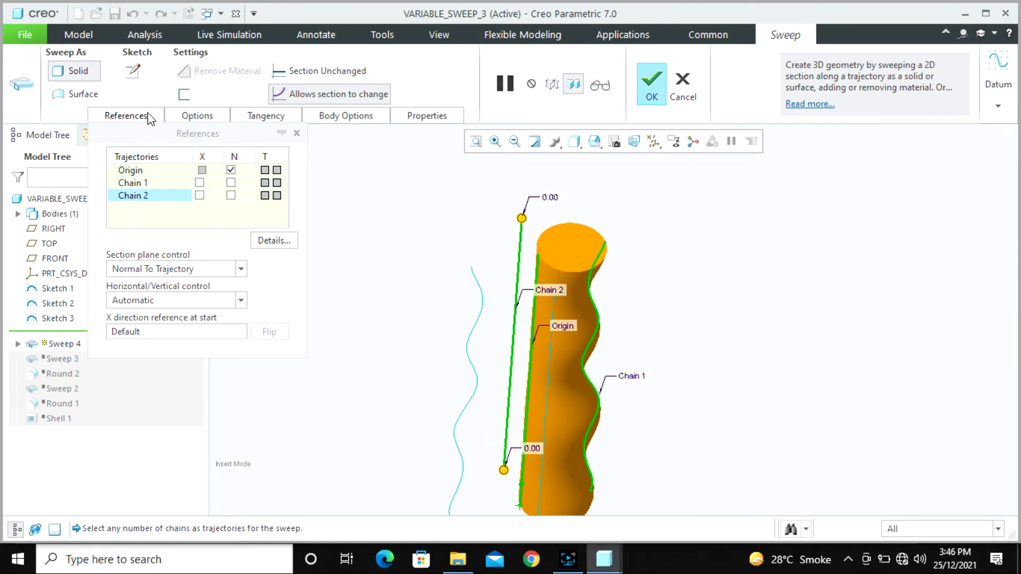
Step: Replace the section's circle with one centred on the origin trajectory and passing through the added straight trajectory's endpoint
{"action": "left_click", "coordinate": [132, 71]}
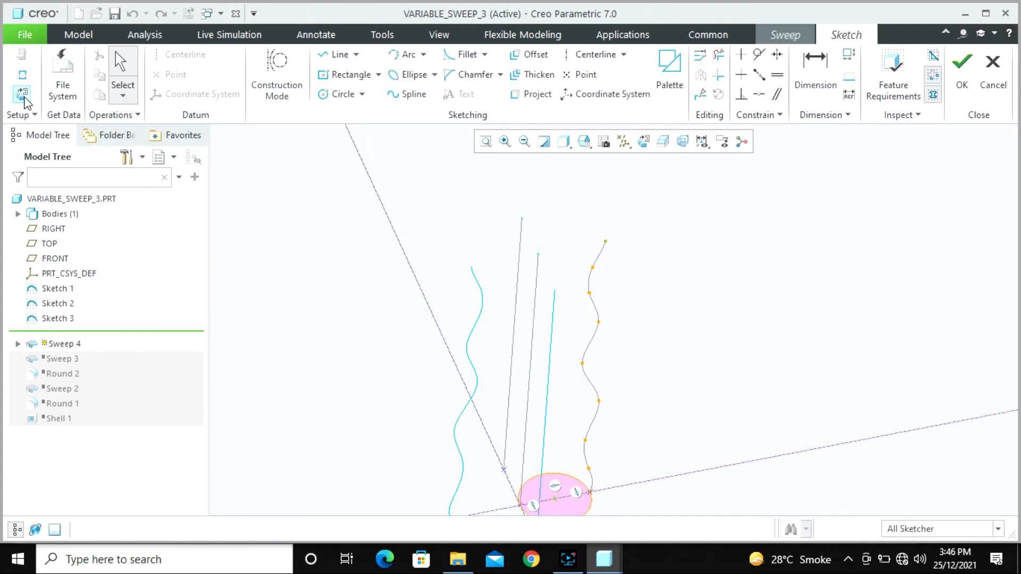
{"action": "left_click", "coordinate": [24, 97]}
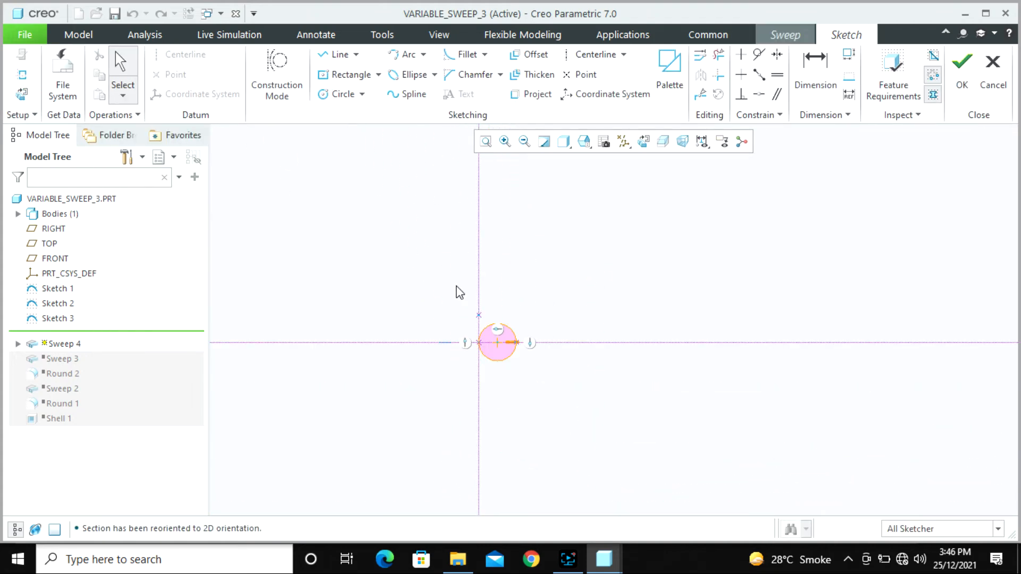
{"action": "left_click", "coordinate": [502, 391]}
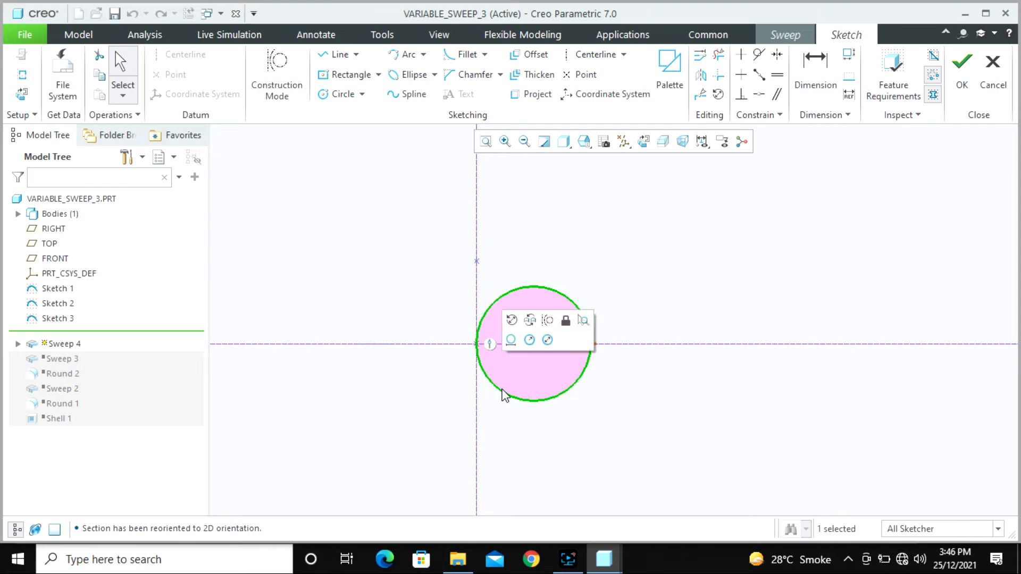
{"action": "key", "text": "Delete"}
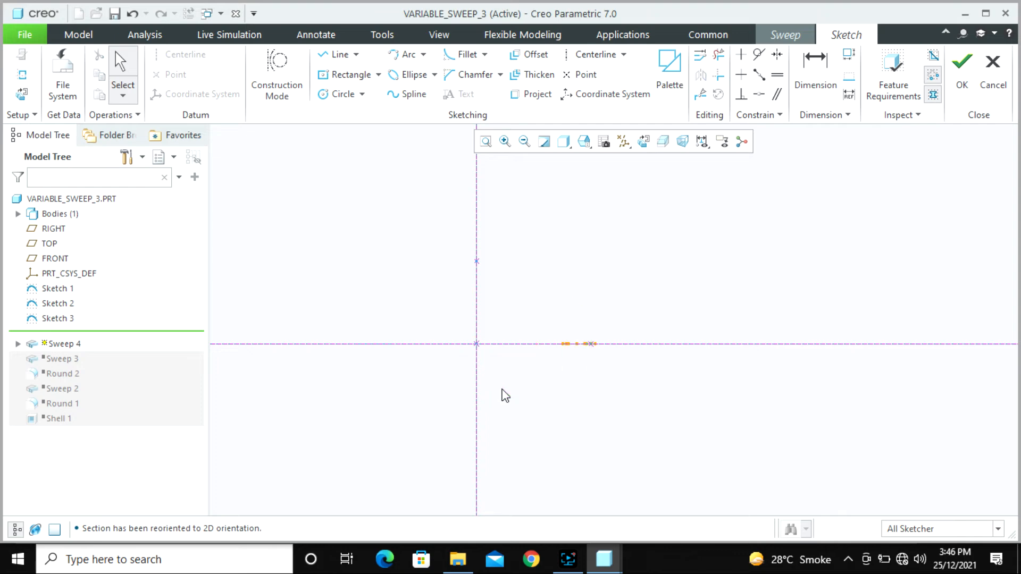
{"action": "left_click", "coordinate": [337, 95]}
{"action": "left_click", "coordinate": [477, 344]}
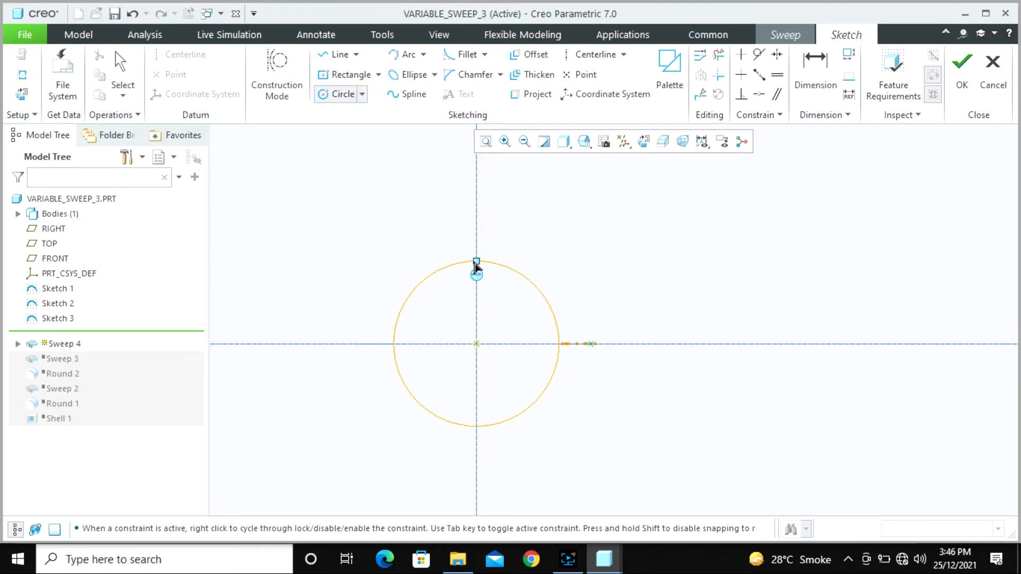
{"action": "left_click", "coordinate": [474, 267]}
{"action": "scroll", "coordinate": [588, 354], "scroll_direction": "down", "scroll_amount": 3}
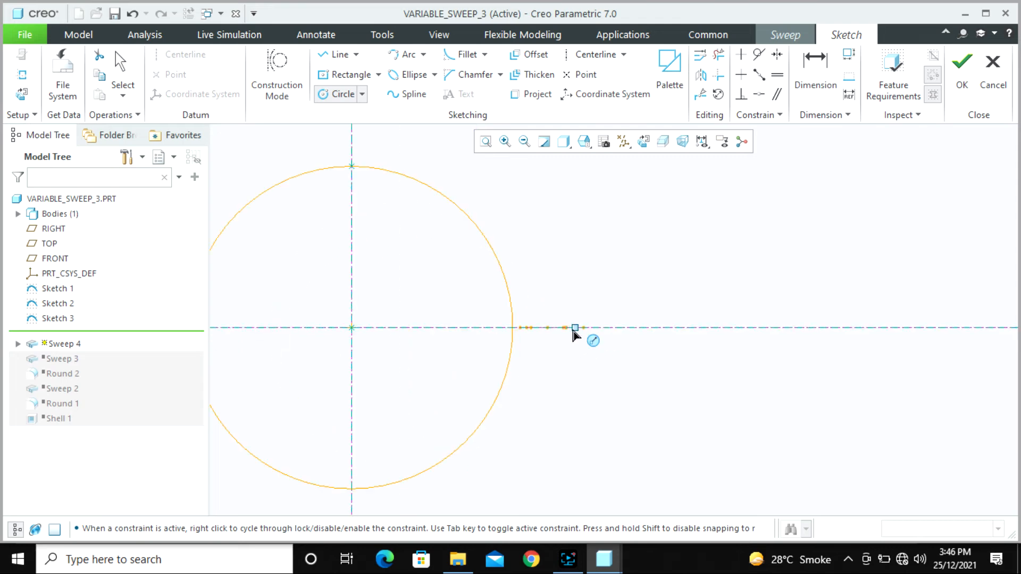
{"action": "middle_click", "coordinate": [578, 379]}
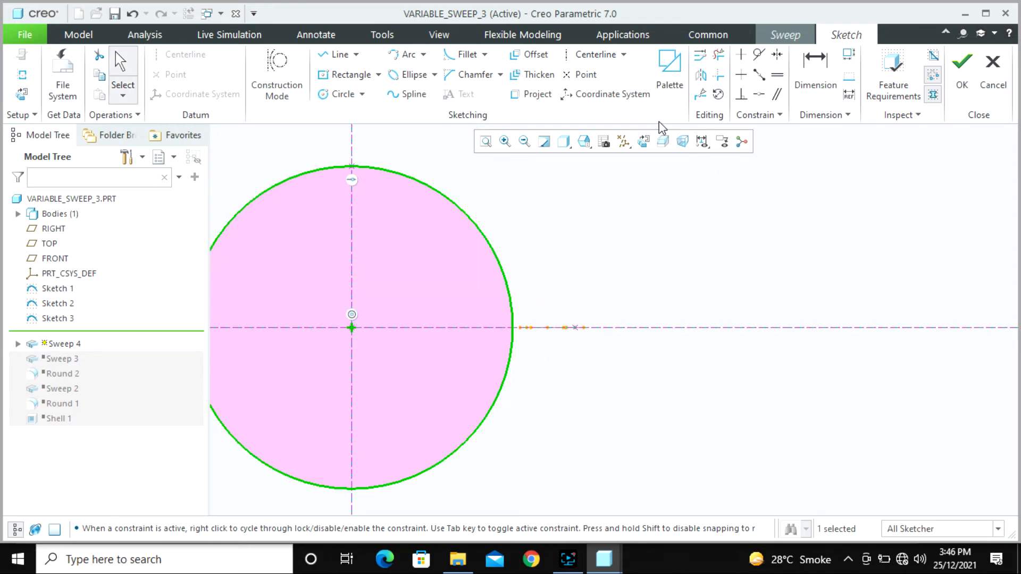
Step: Try to make the circle coincident with the wavy trajectory's endpoint, and delete the first conflicting Point On Entity constraint
{"action": "left_click", "coordinate": [759, 94]}
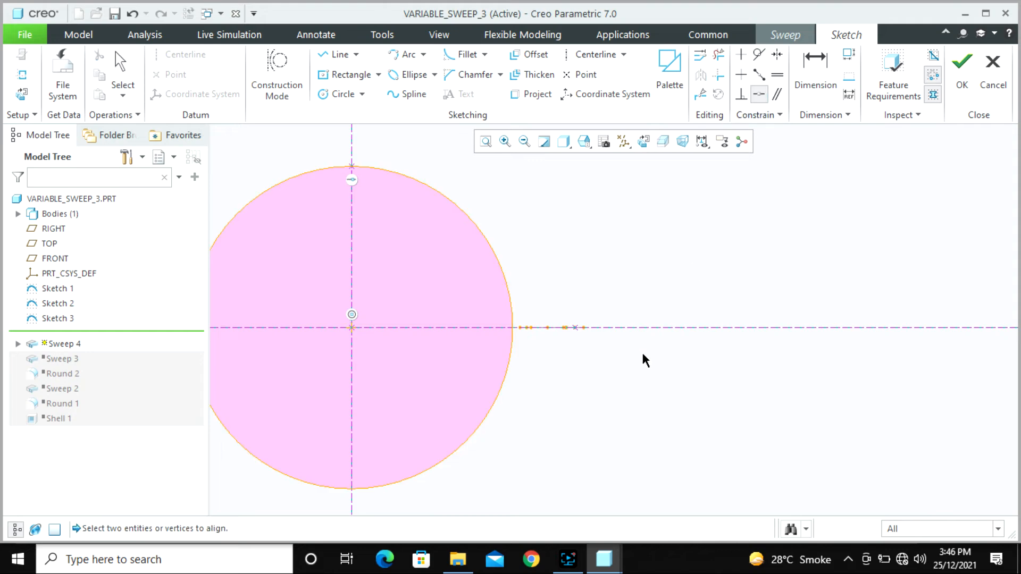
{"action": "left_click", "coordinate": [574, 327]}
{"action": "left_click", "coordinate": [514, 343]}
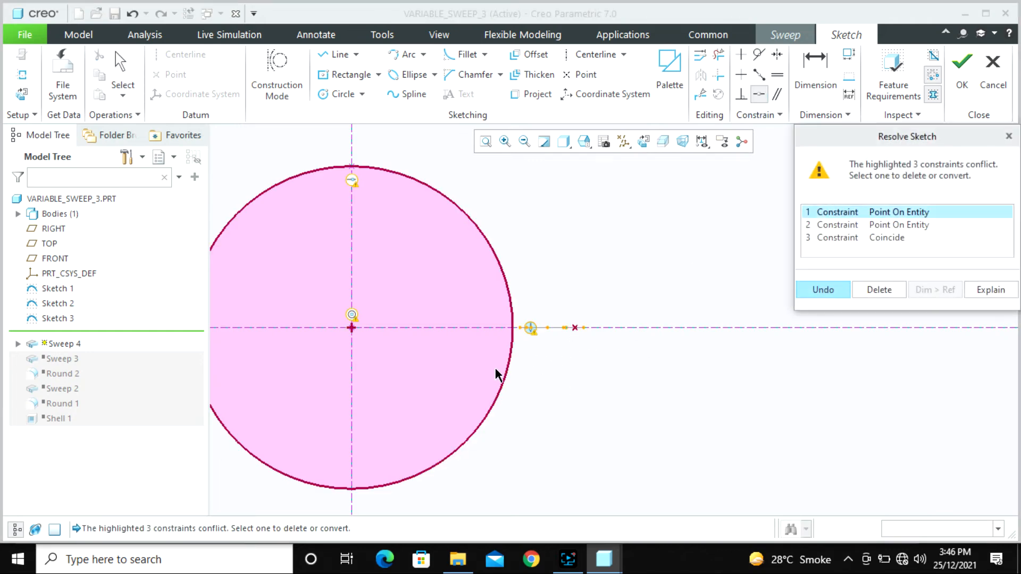
{"action": "left_click", "coordinate": [881, 225]}
{"action": "left_click", "coordinate": [861, 238]}
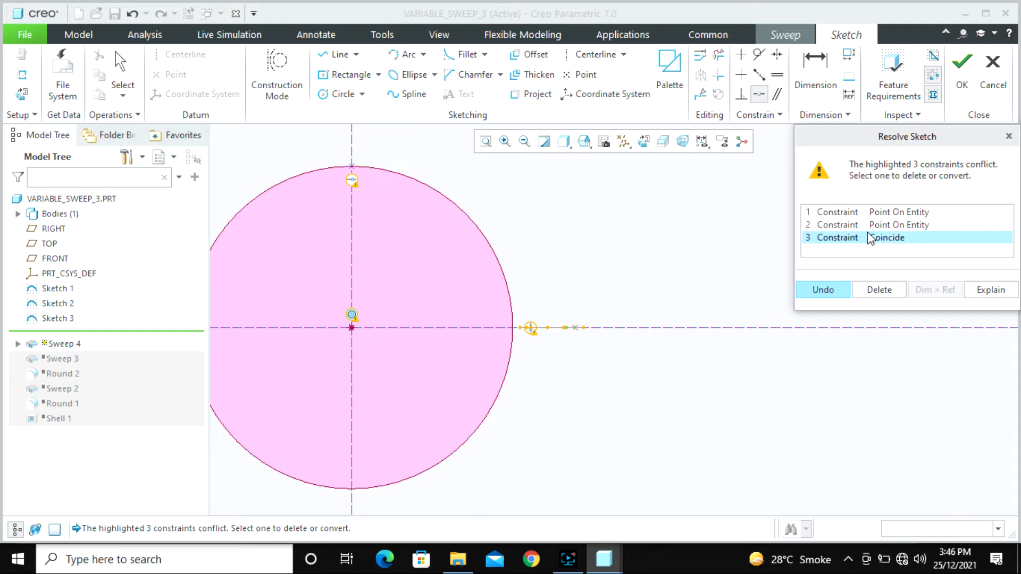
{"action": "left_click", "coordinate": [869, 212]}
{"action": "left_click", "coordinate": [874, 291]}
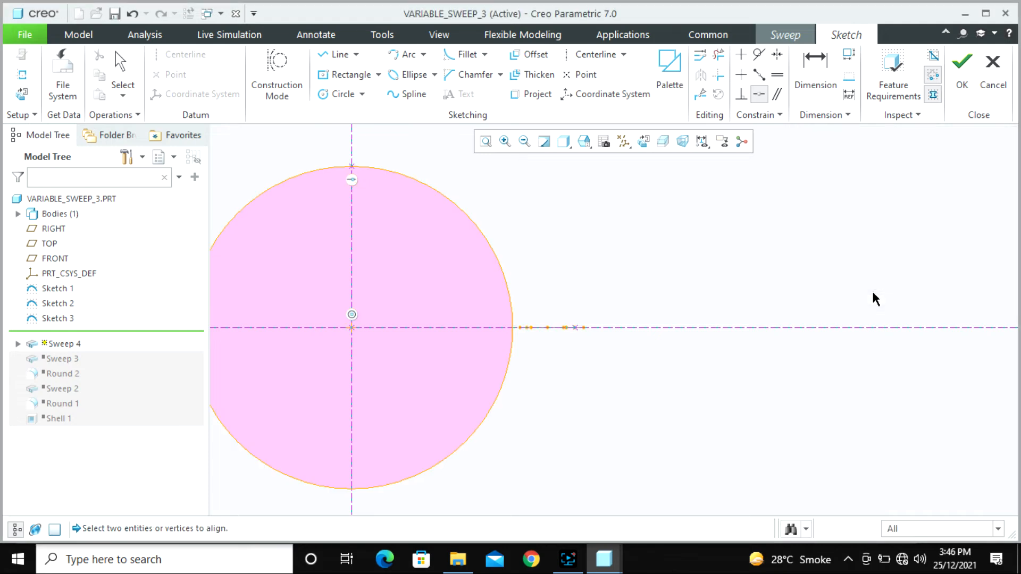
Step: Make the circle coincident with the wavy trajectory's endpoint, and delete the conflicting Coincide constraint at its centre
{"action": "left_click", "coordinate": [759, 96]}
{"action": "left_click", "coordinate": [576, 330]}
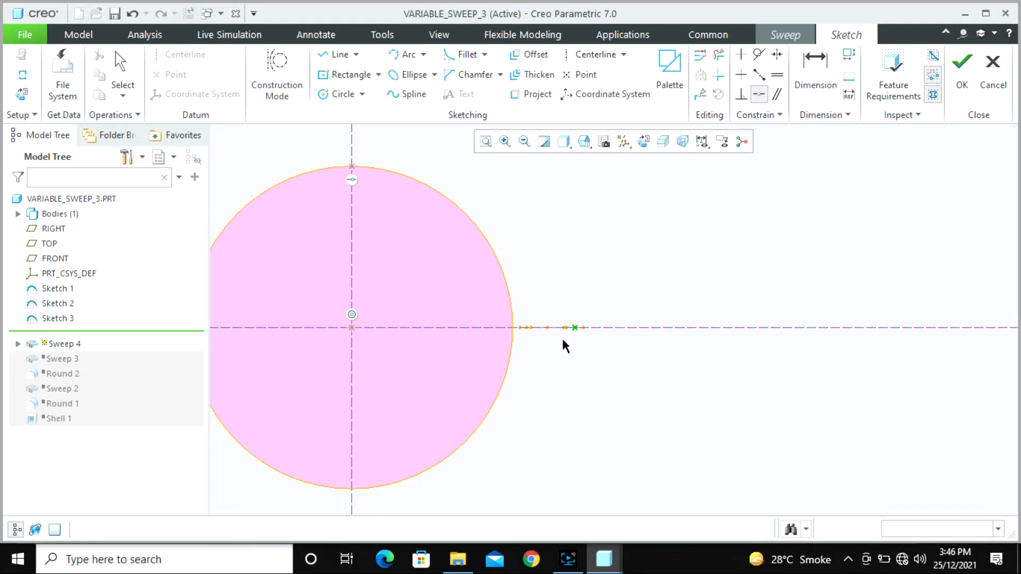
{"action": "left_click", "coordinate": [514, 343]}
{"action": "left_click", "coordinate": [907, 226]}
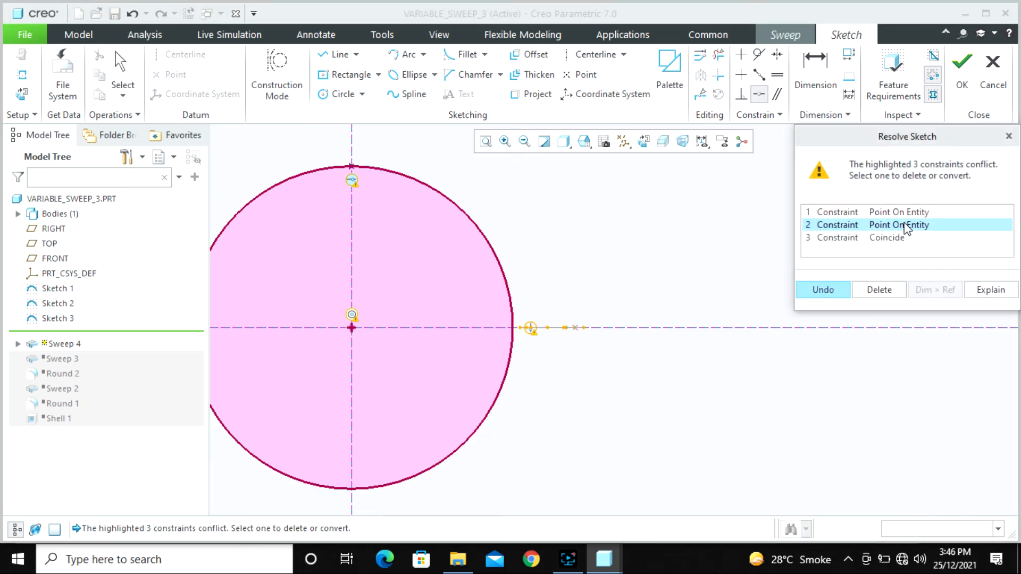
{"action": "left_click", "coordinate": [902, 239]}
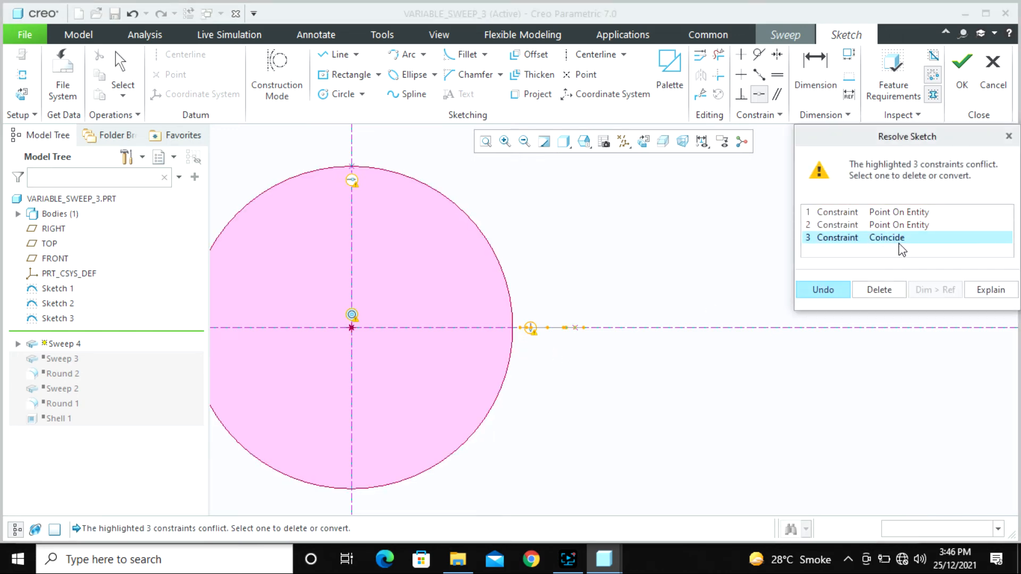
{"action": "left_click", "coordinate": [884, 290]}
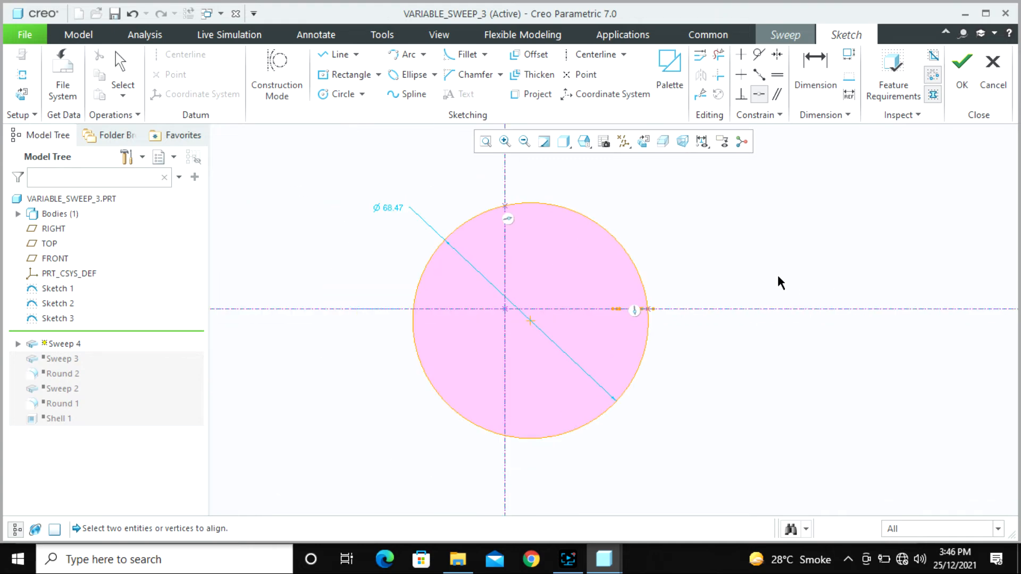
Step: Check the section circle against the trajectories in the default 3D orientation and accept the section sketch
{"action": "scroll", "coordinate": [774, 278], "scroll_direction": "up", "scroll_amount": 2}
{"action": "key", "text": "ctrl+d"}
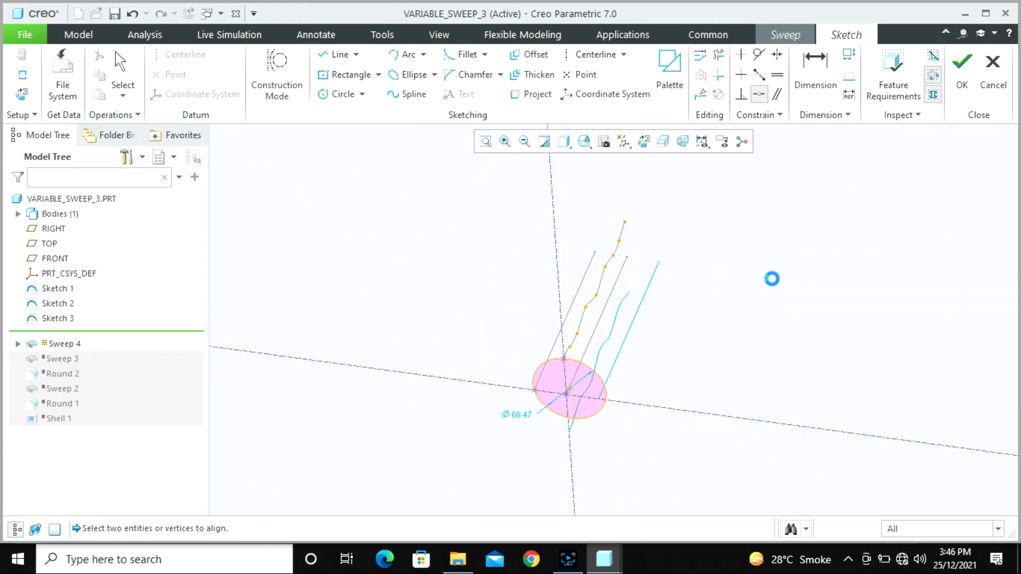
{"action": "scroll", "coordinate": [682, 452], "scroll_direction": "down", "scroll_amount": 4}
{"action": "scroll", "coordinate": [651, 367], "scroll_direction": "up", "scroll_amount": 1}
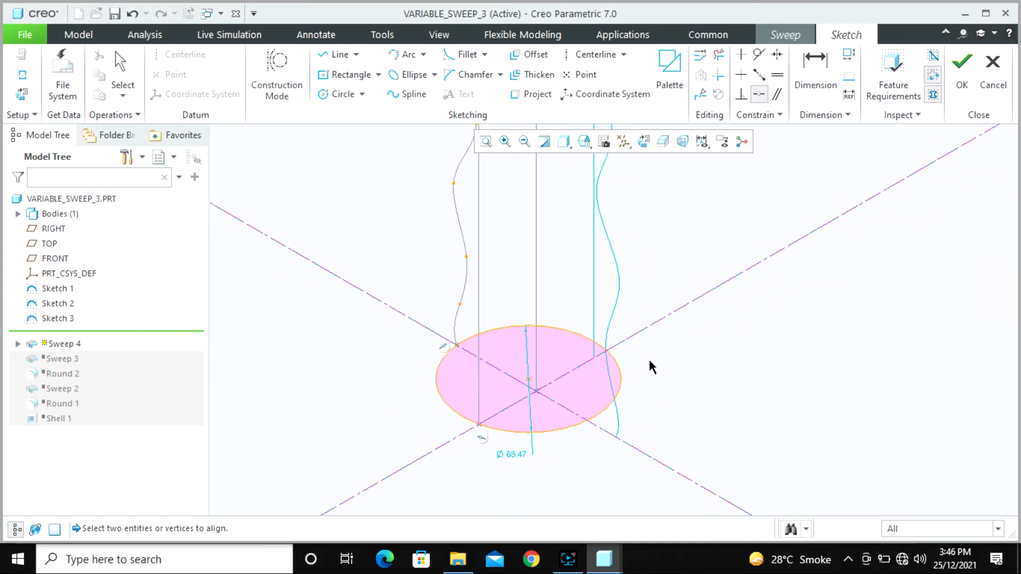
{"action": "middle_click_drag", "start_coordinate": [651, 367], "coordinate": [648, 376]}
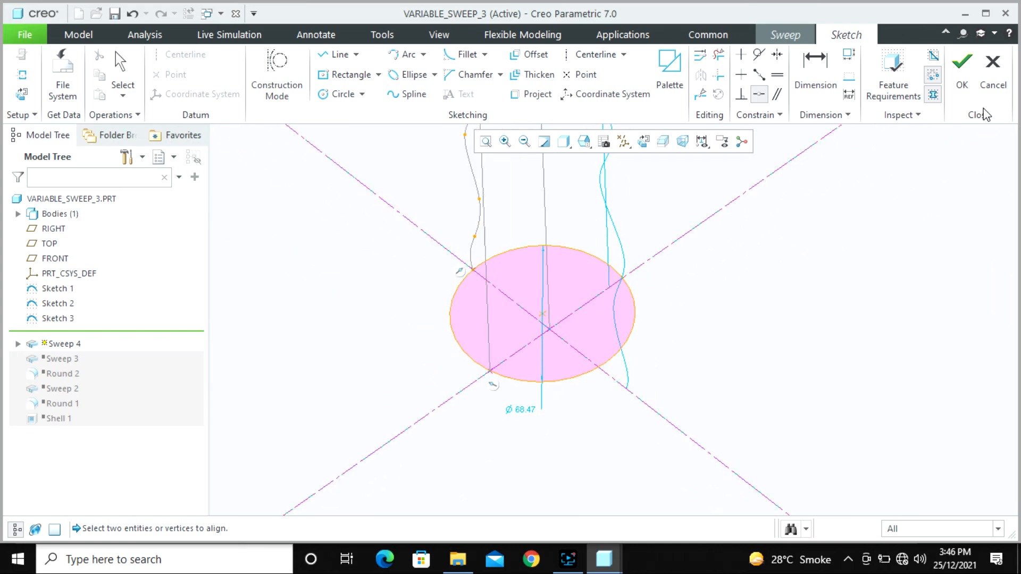
{"action": "left_click", "coordinate": [963, 74]}
Step: Examine the sweep preview from the Right view and other angles, comparing its surface with the straight and wavy trajectories
{"action": "middle_click_drag", "start_coordinate": [760, 223], "coordinate": [568, 333]}
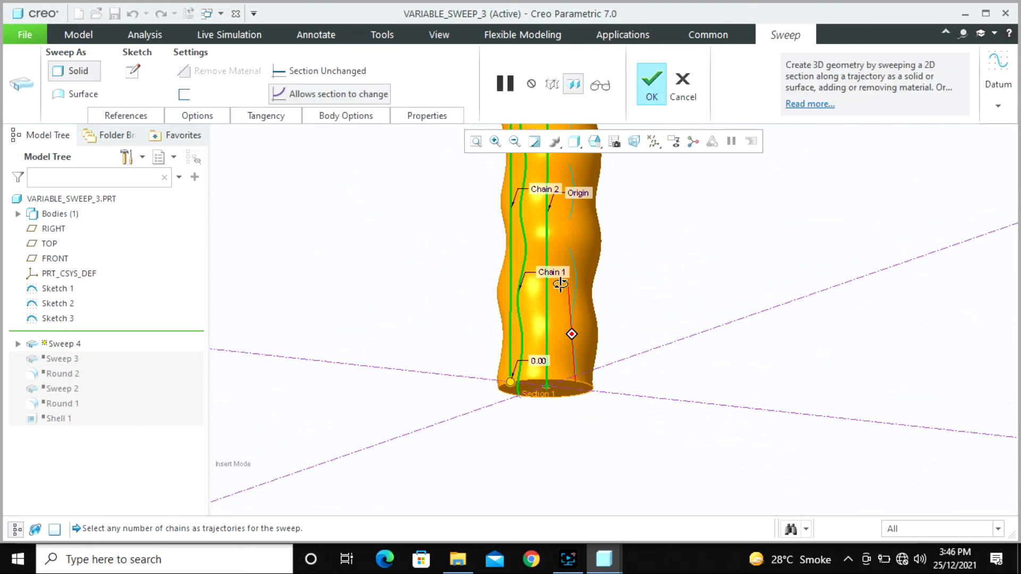
{"action": "left_click", "coordinate": [594, 141]}
{"action": "left_click", "coordinate": [633, 225]}
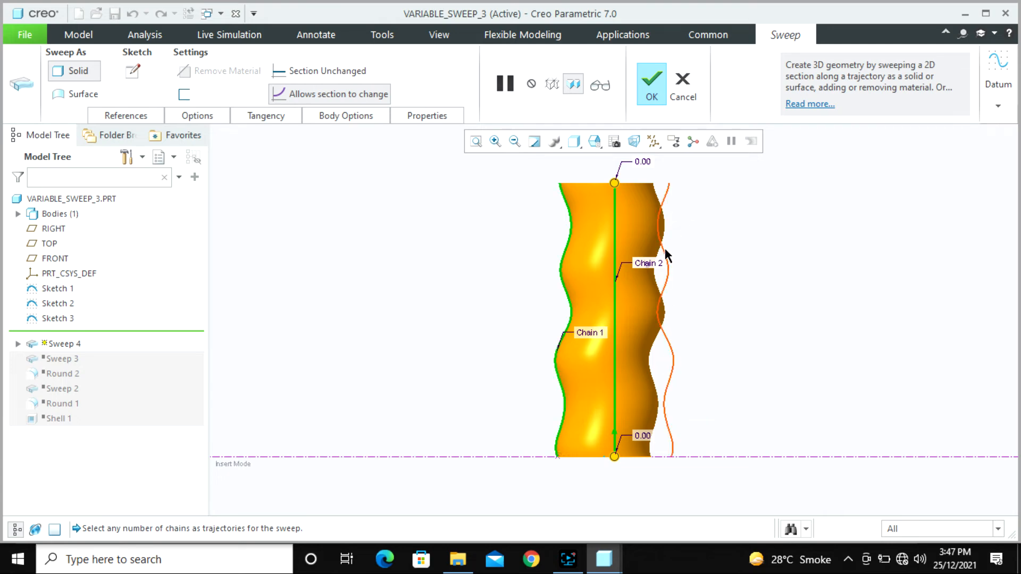
{"action": "left_click", "coordinate": [596, 143]}
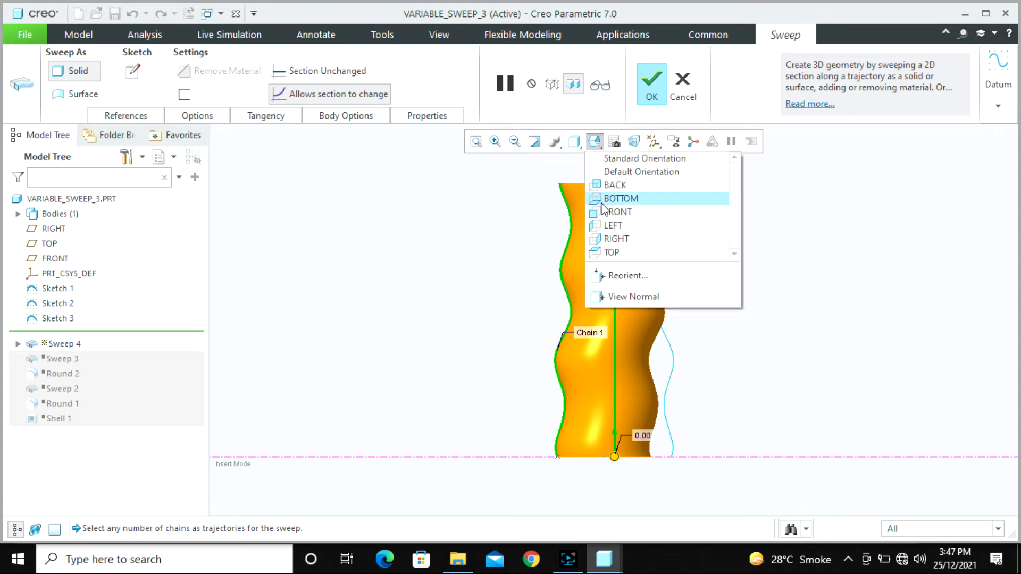
{"action": "left_click", "coordinate": [606, 236]}
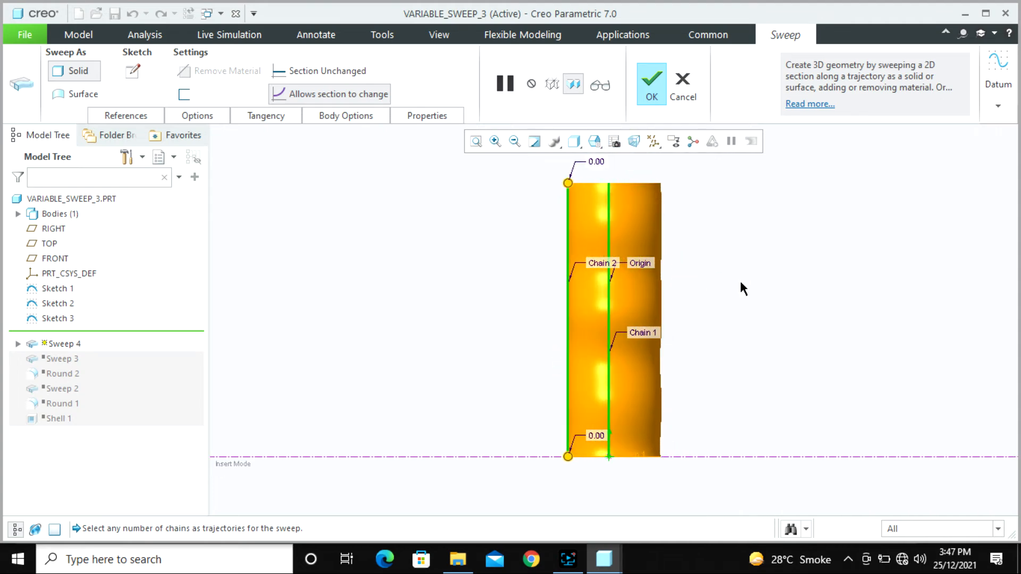
{"action": "scroll", "coordinate": [699, 399], "scroll_direction": "down", "scroll_amount": 3}
{"action": "scroll", "coordinate": [699, 399], "scroll_direction": "down", "scroll_amount": 2}
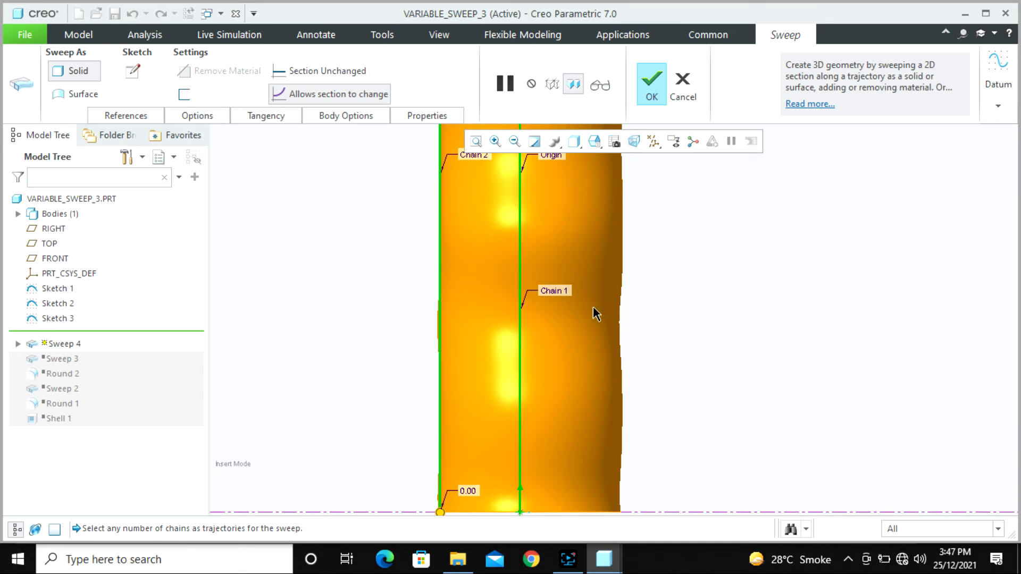
{"action": "middle_click_drag", "start_coordinate": [540, 337], "coordinate": [606, 337]}
{"action": "mouse_move", "coordinate": [546, 319]}
{"action": "middle_mouse_down"}
{"action": "mouse_move", "coordinate": [492, 321]}
{"action": "mouse_move", "coordinate": [445, 346]}
{"action": "middle_mouse_up"}
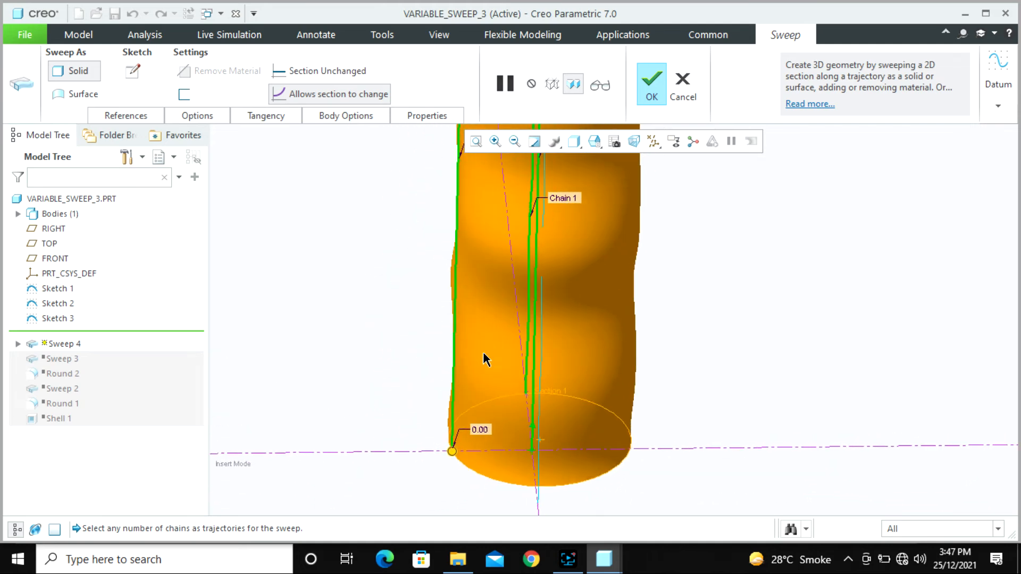
{"action": "mouse_move", "coordinate": [572, 349]}
{"action": "middle_mouse_down"}
{"action": "mouse_move", "coordinate": [516, 336]}
{"action": "mouse_move", "coordinate": [579, 331]}
{"action": "mouse_move", "coordinate": [585, 346]}
{"action": "middle_mouse_up"}
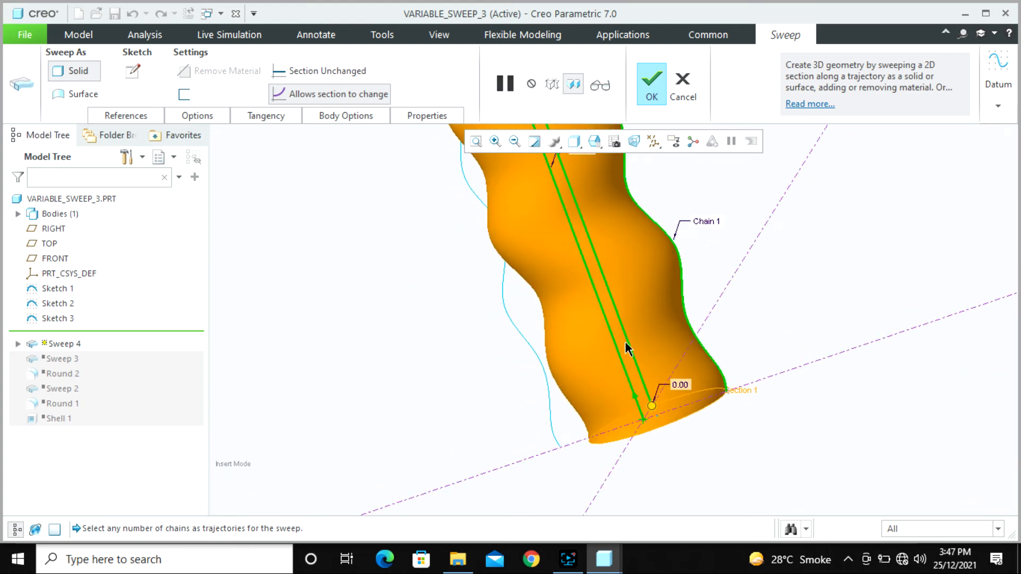
{"action": "middle_click_drag", "start_coordinate": [627, 344], "coordinate": [648, 339]}
{"action": "left_click", "coordinate": [594, 141]}
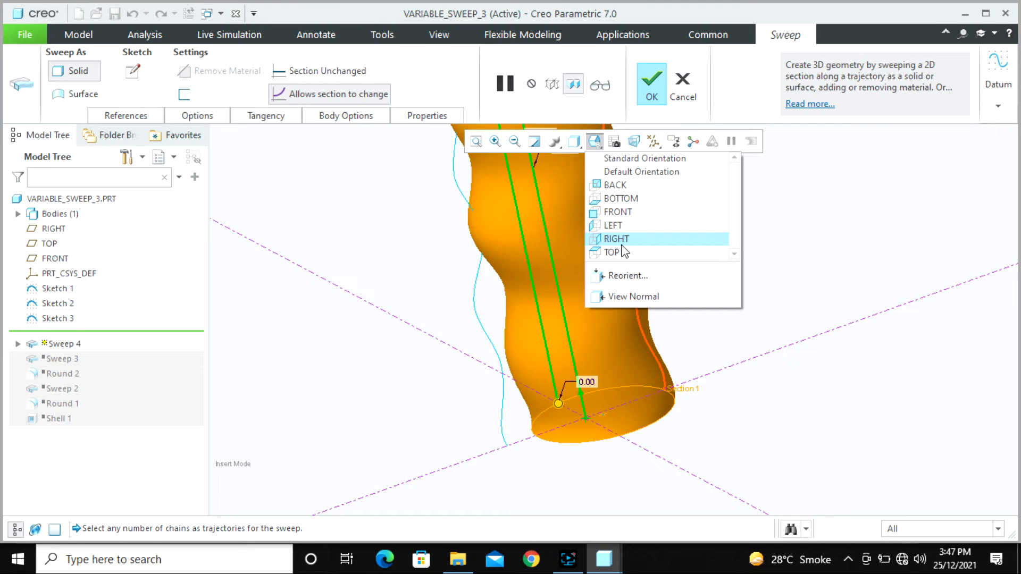
{"action": "left_click", "coordinate": [616, 238]}
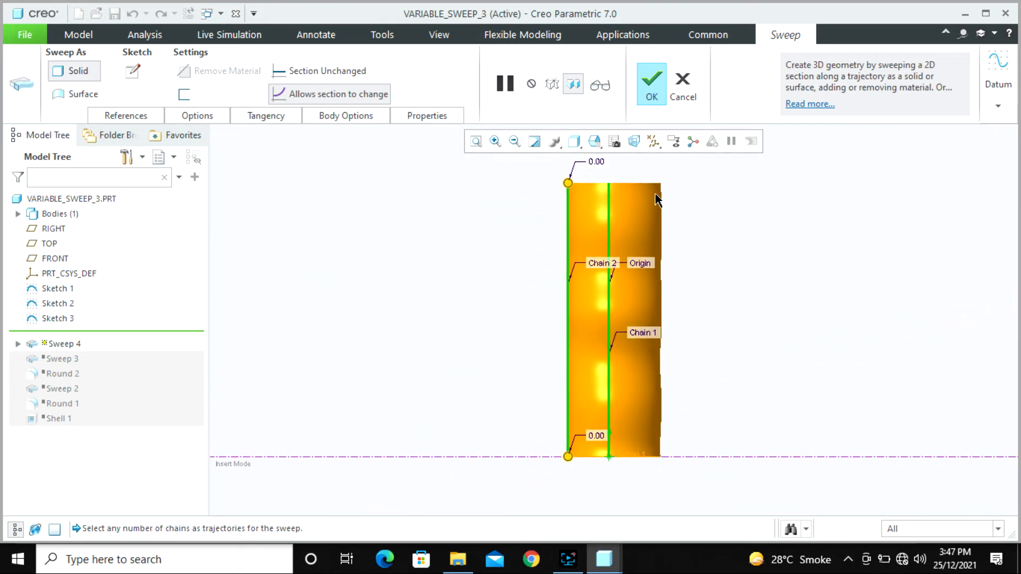
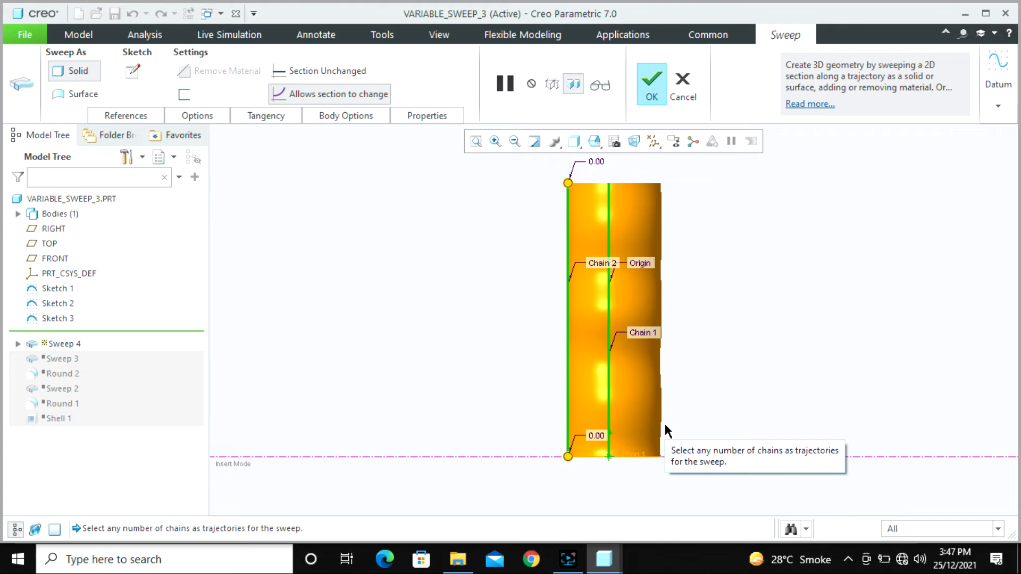
{"action": "middle_click_drag", "start_coordinate": [479, 328], "coordinate": [533, 363]}
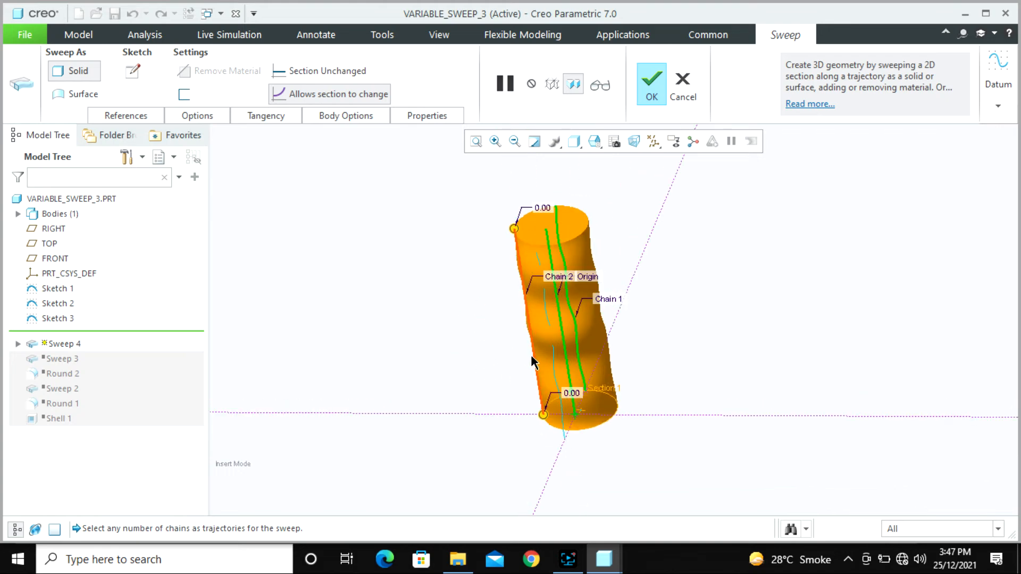
Step: Add the opposite wavy curve and the opposite straight line as further trajectories of the sweep
{"action": "left_click", "coordinate": [126, 115]}
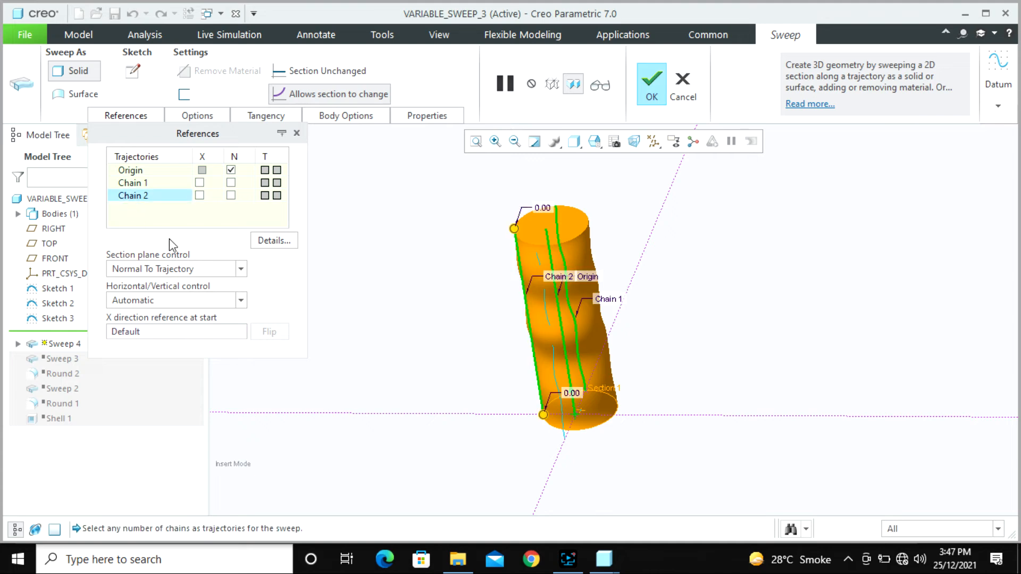
{"action": "scroll", "coordinate": [633, 371], "scroll_direction": "down", "scroll_amount": 3}
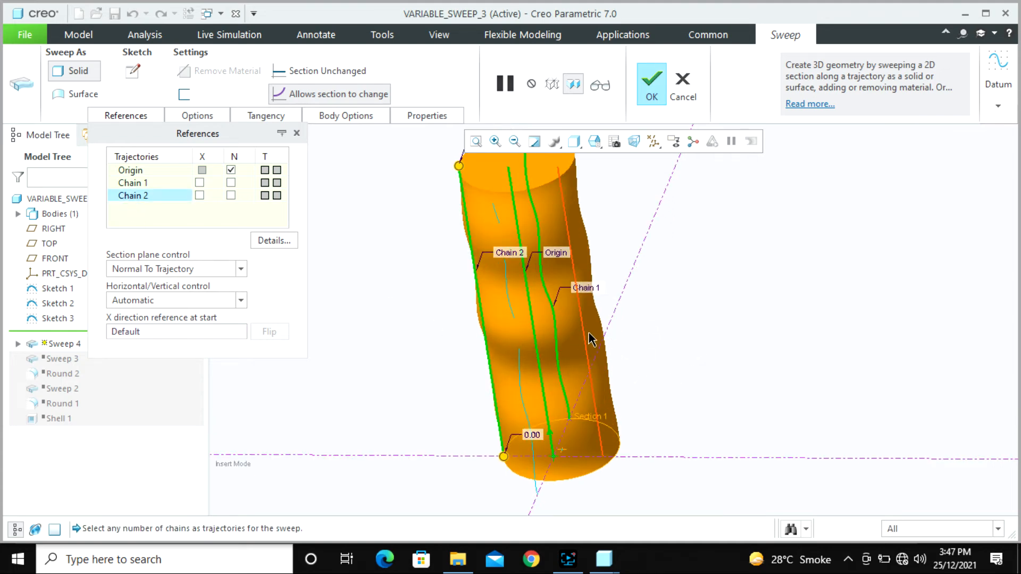
{"action": "middle_click_drag", "start_coordinate": [651, 345], "coordinate": [667, 345]}
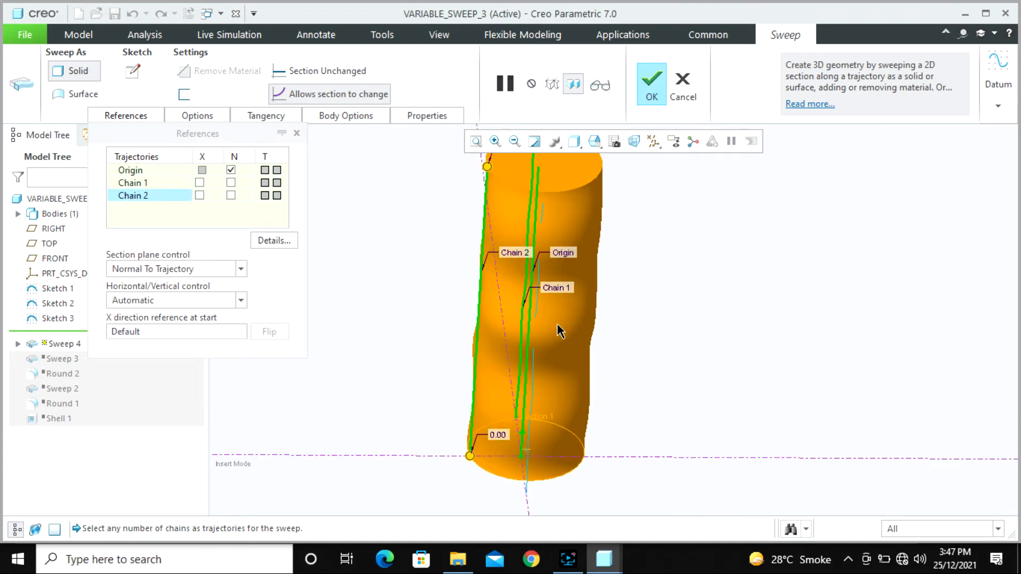
{"action": "middle_click_drag", "start_coordinate": [559, 331], "coordinate": [586, 330]}
{"action": "left_click", "coordinate": [613, 310], "text": "ctrl"}
{"action": "scroll", "coordinate": [645, 310], "scroll_direction": "down", "scroll_amount": 5}
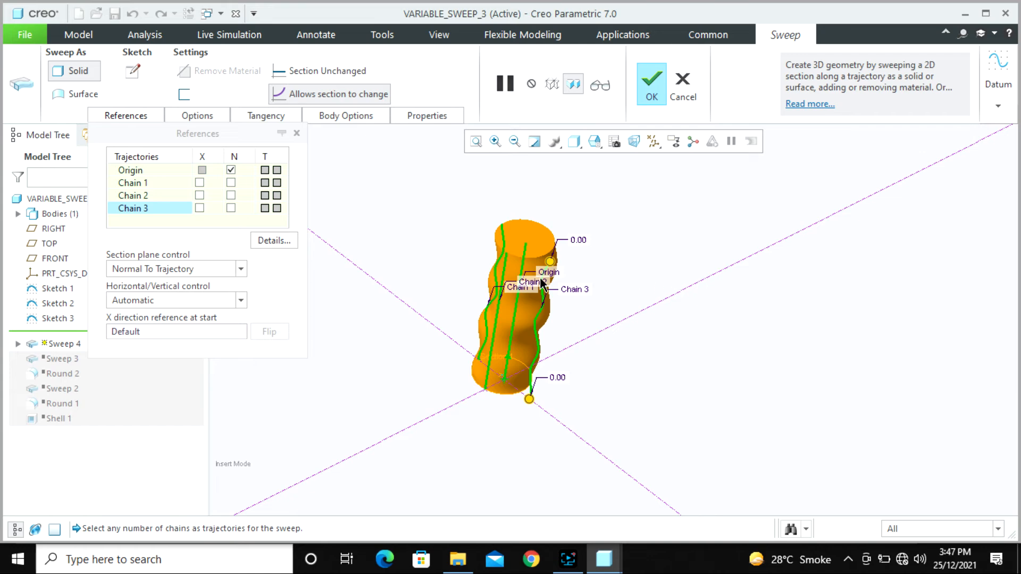
{"action": "scroll", "coordinate": [541, 283], "scroll_direction": "down", "scroll_amount": 2}
{"action": "scroll", "coordinate": [581, 226], "scroll_direction": "down", "scroll_amount": 3}
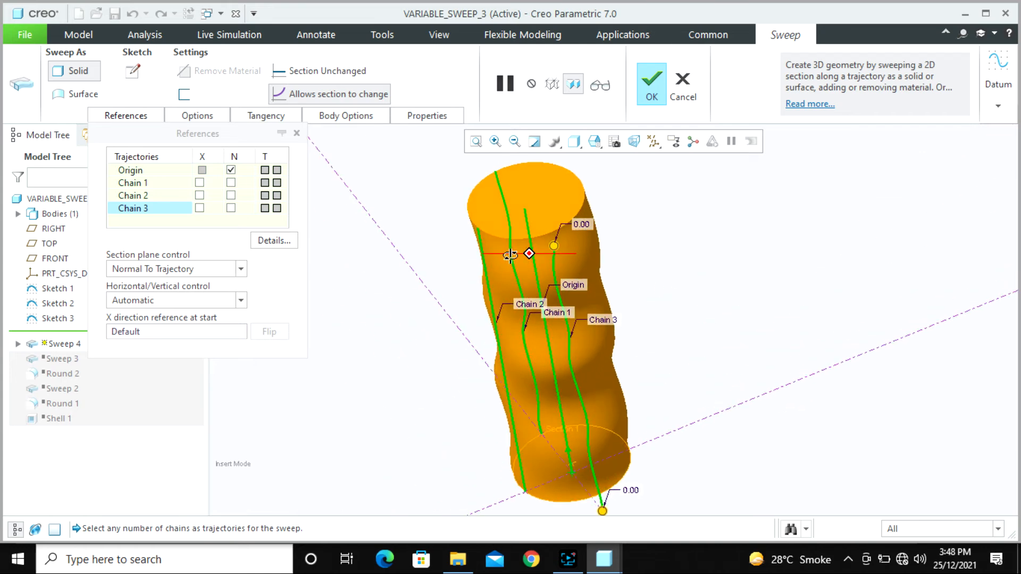
{"action": "left_click", "coordinate": [575, 234], "text": "ctrl"}
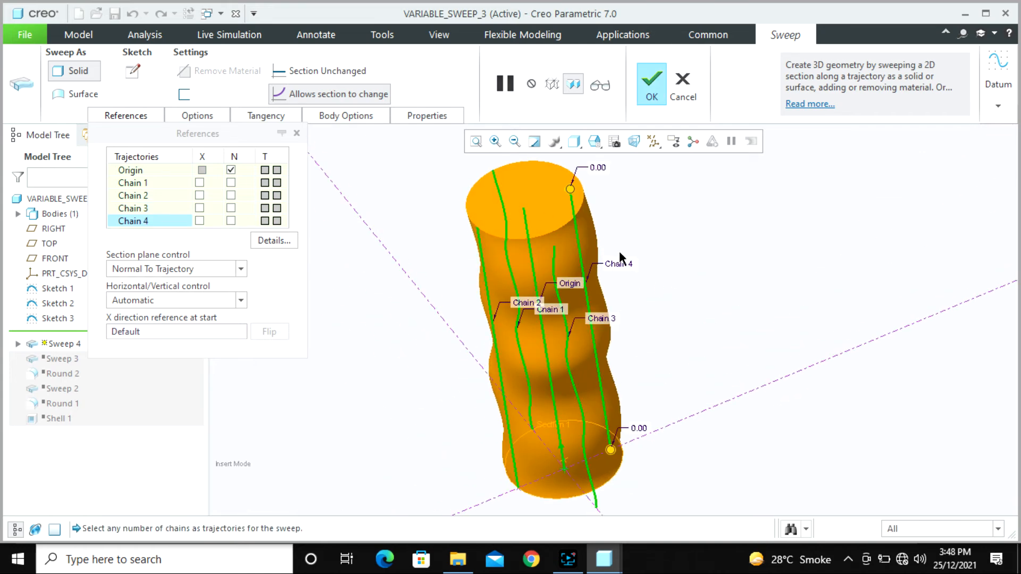
Step: Reopen the section sketch in 2D orientation and make the circle coincident with the newly added wavy trajectory's endpoint
{"action": "left_click", "coordinate": [132, 71]}
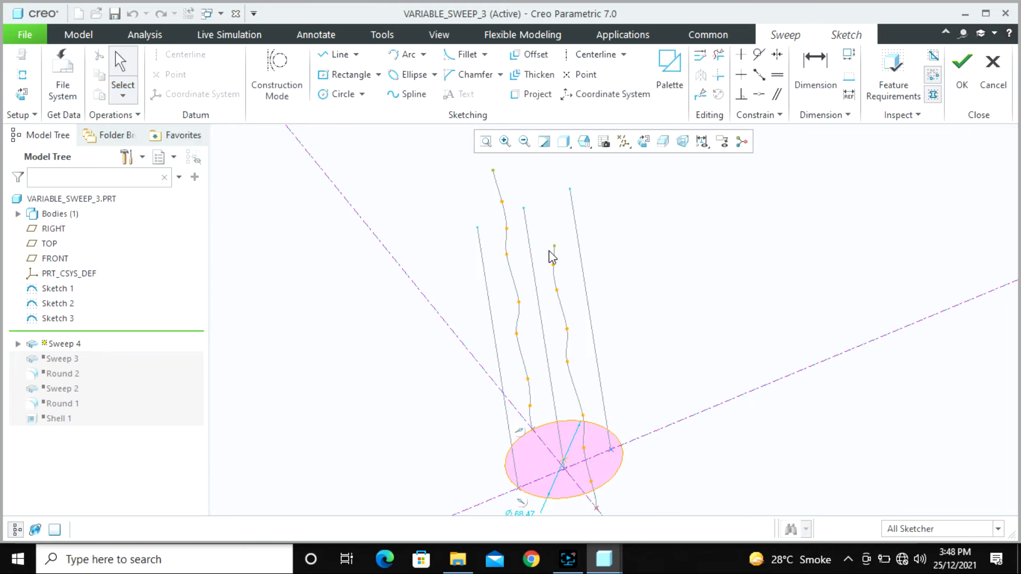
{"action": "left_click", "coordinate": [22, 94]}
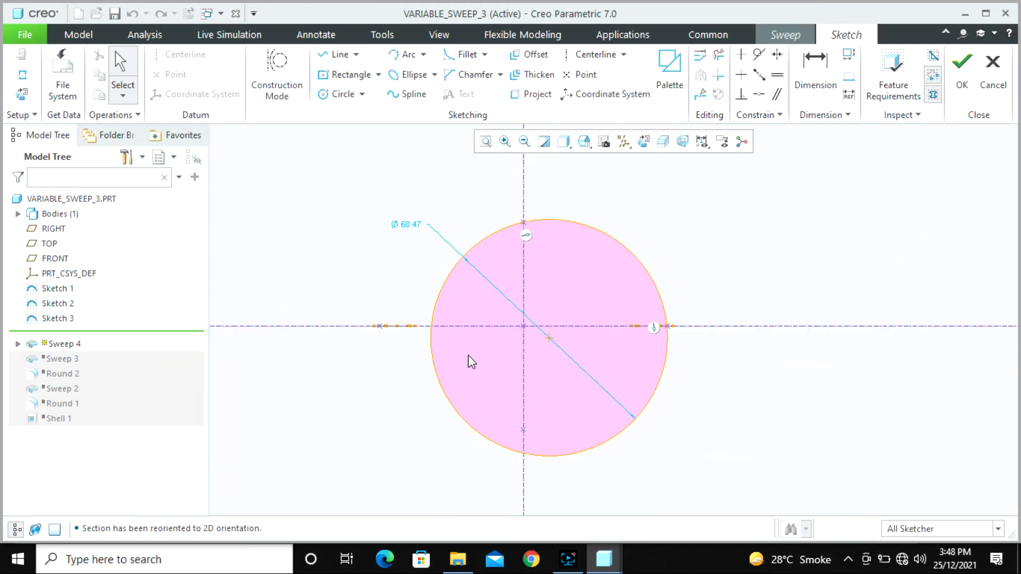
{"action": "left_click", "coordinate": [433, 367]}
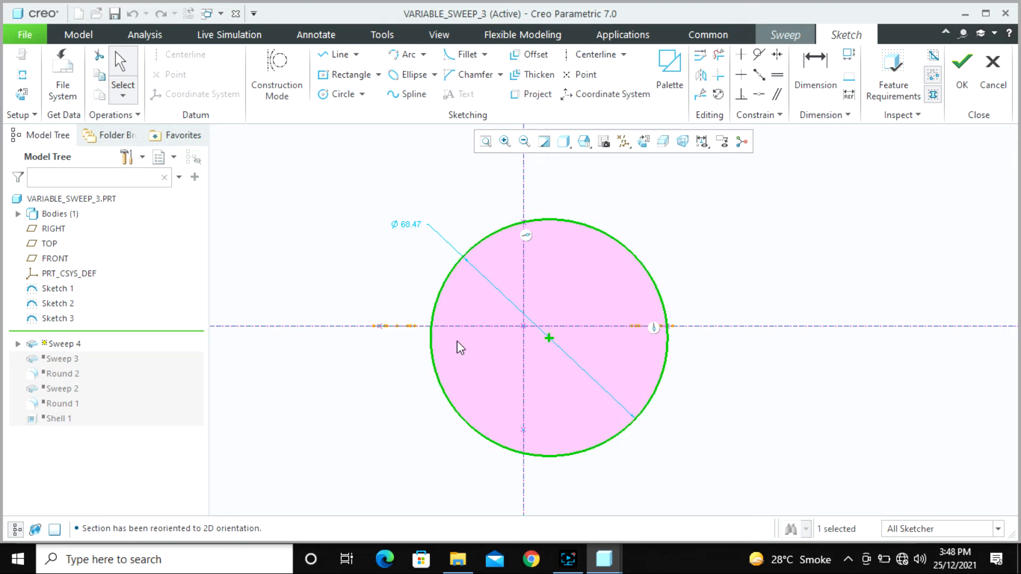
{"action": "left_click", "coordinate": [758, 94]}
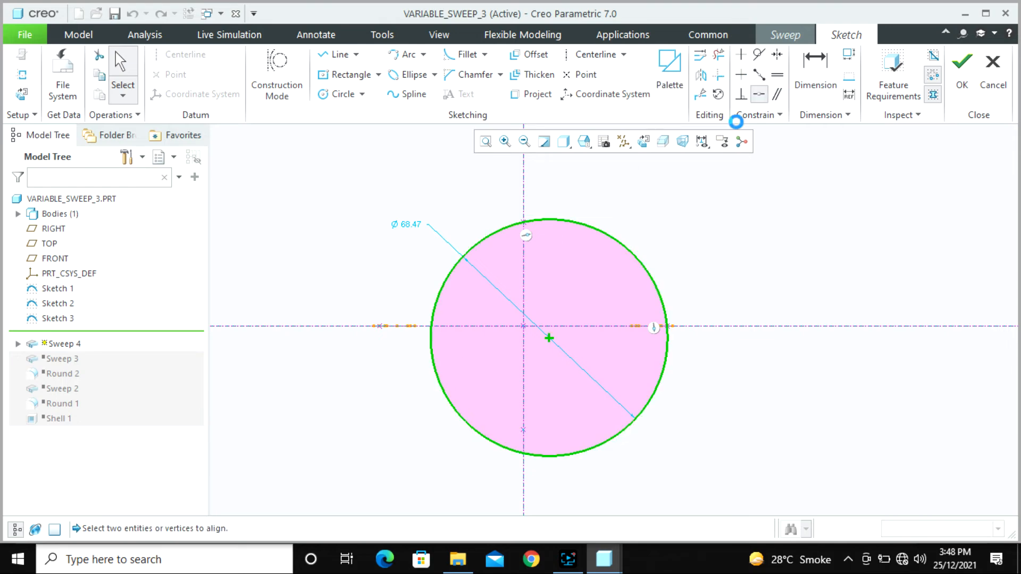
{"action": "left_click", "coordinate": [380, 326]}
{"action": "left_click", "coordinate": [431, 350]}
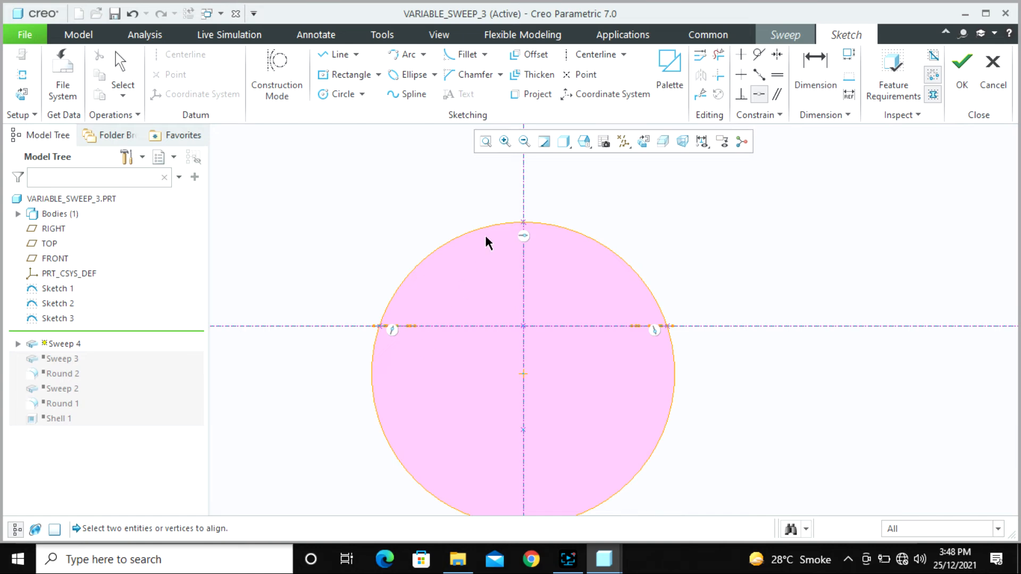
Step: Try to make the circle coincident with the newly added straight trajectory's endpoint, discarding the conflicting Point On Entity constraint each time
{"action": "scroll", "coordinate": [481, 197], "scroll_direction": "down", "scroll_amount": 2}
{"action": "left_click", "coordinate": [483, 402]}
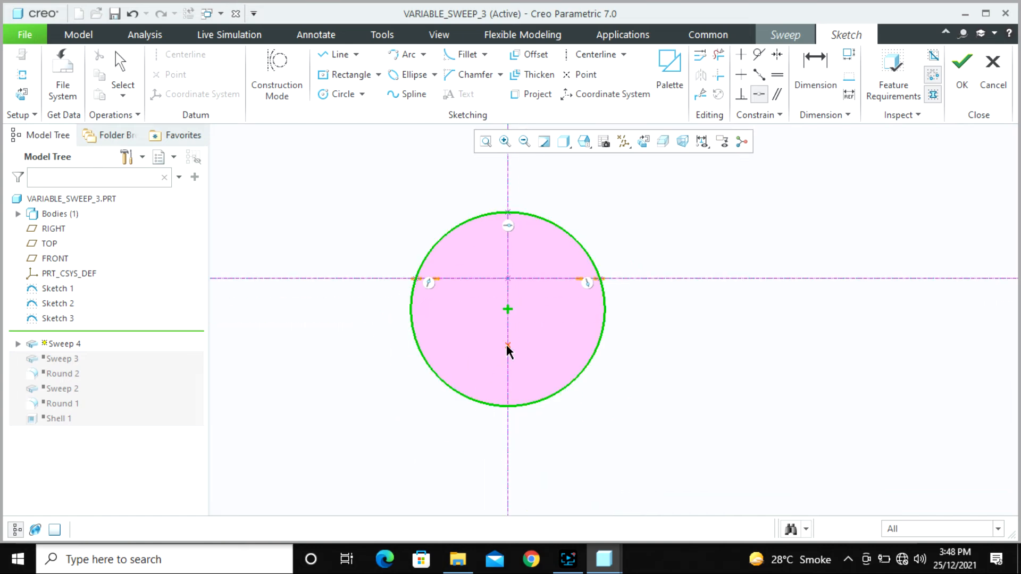
{"action": "left_click", "coordinate": [508, 346]}
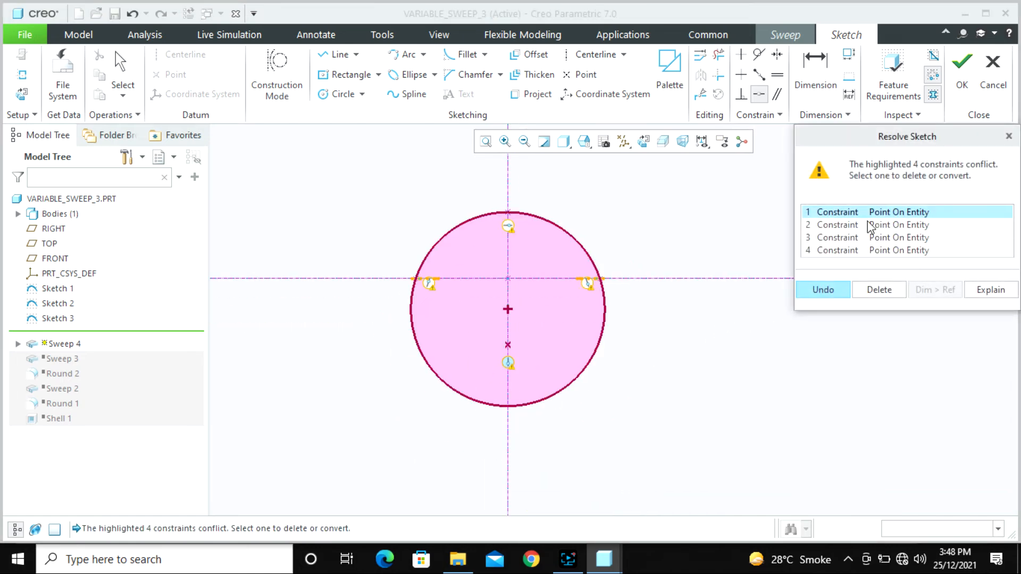
{"action": "left_click", "coordinate": [883, 289]}
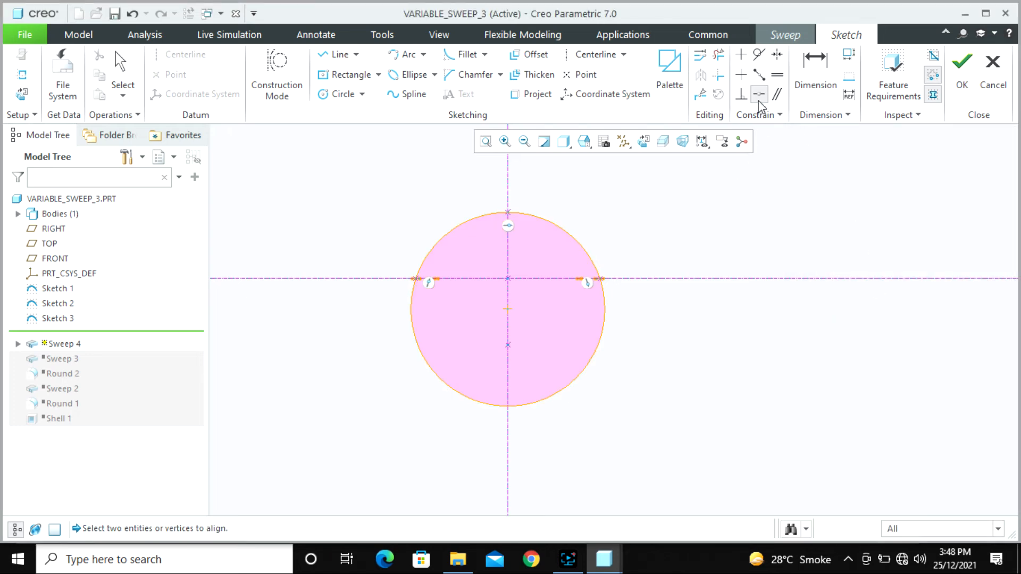
{"action": "left_click", "coordinate": [508, 345]}
{"action": "left_click", "coordinate": [534, 400]}
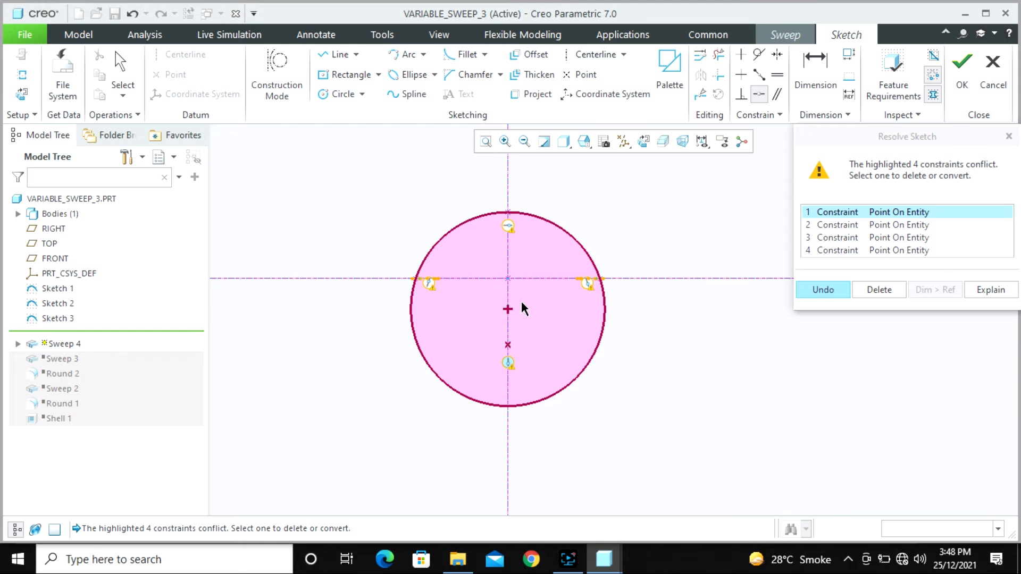
{"action": "left_click", "coordinate": [830, 288]}
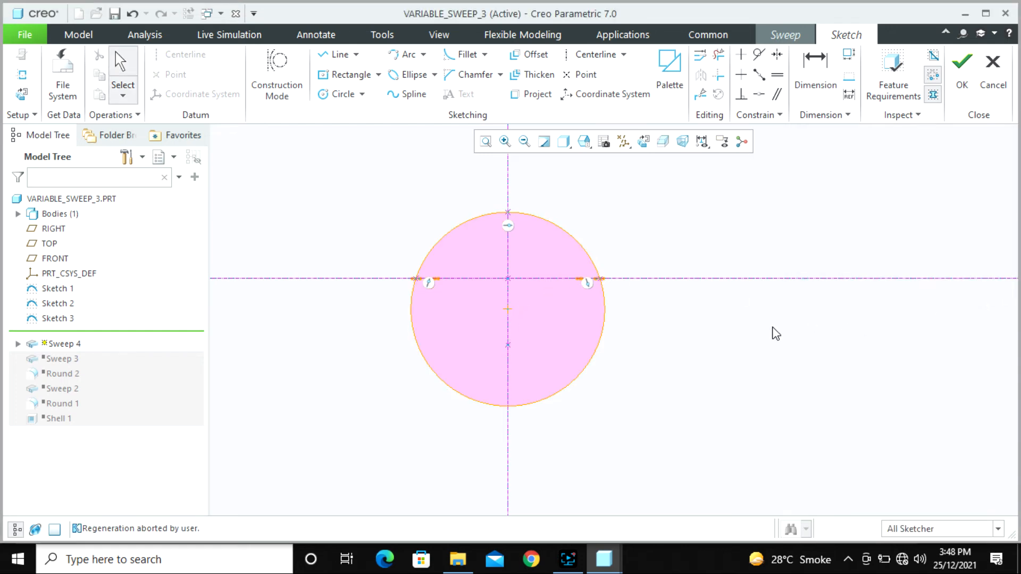
Step: Delete the circle from the section sketch
{"action": "left_click", "coordinate": [596, 346]}
{"action": "key", "text": "Delete"}
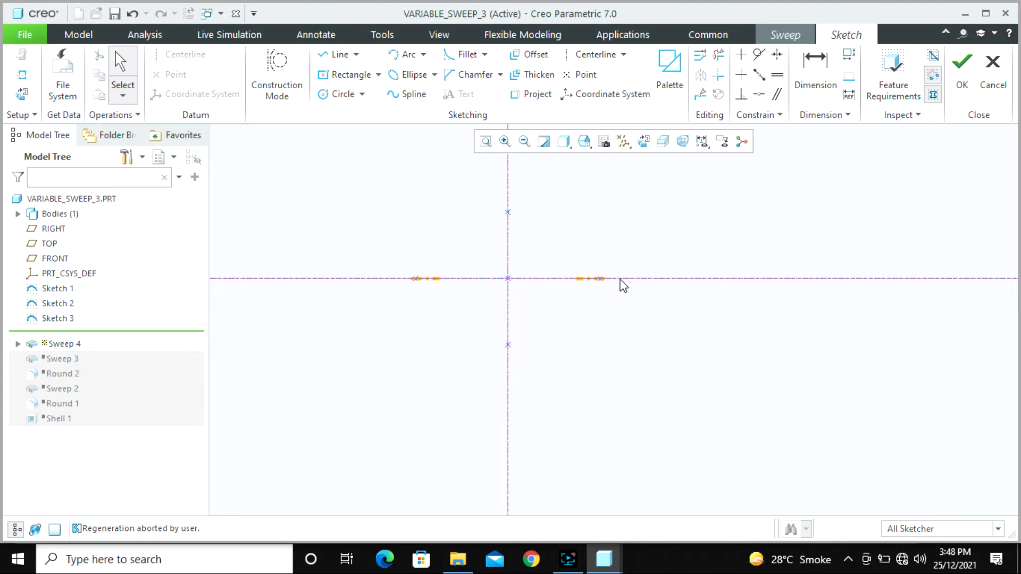
Step: Sketch a four-line diamond section through the endpoints of the two wavy and two straight trajectories, accept it and inspect the sweep preview
{"action": "scroll", "coordinate": [622, 228], "scroll_direction": "down", "scroll_amount": 1}
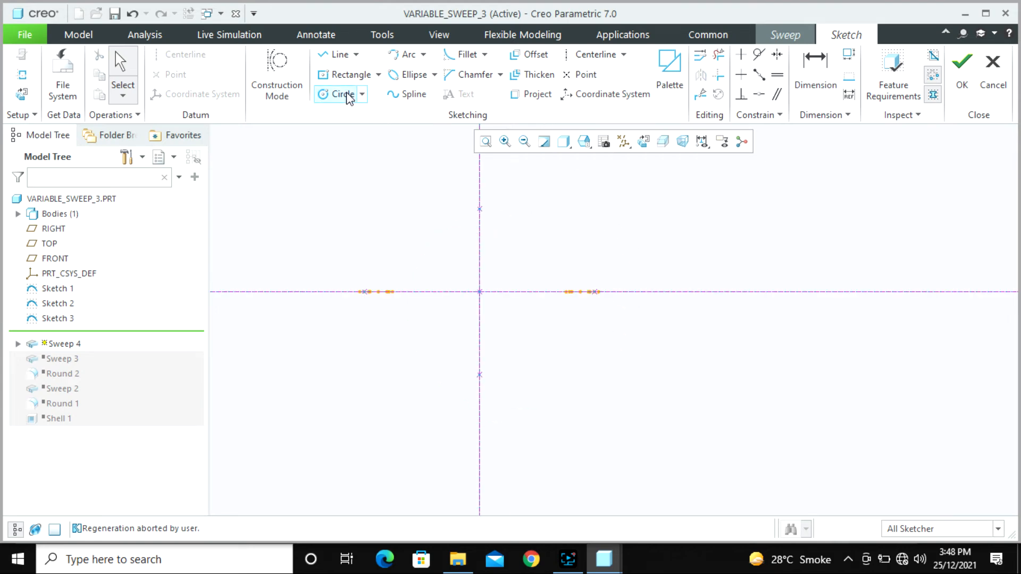
{"action": "left_click", "coordinate": [336, 54]}
{"action": "left_click", "coordinate": [365, 291]}
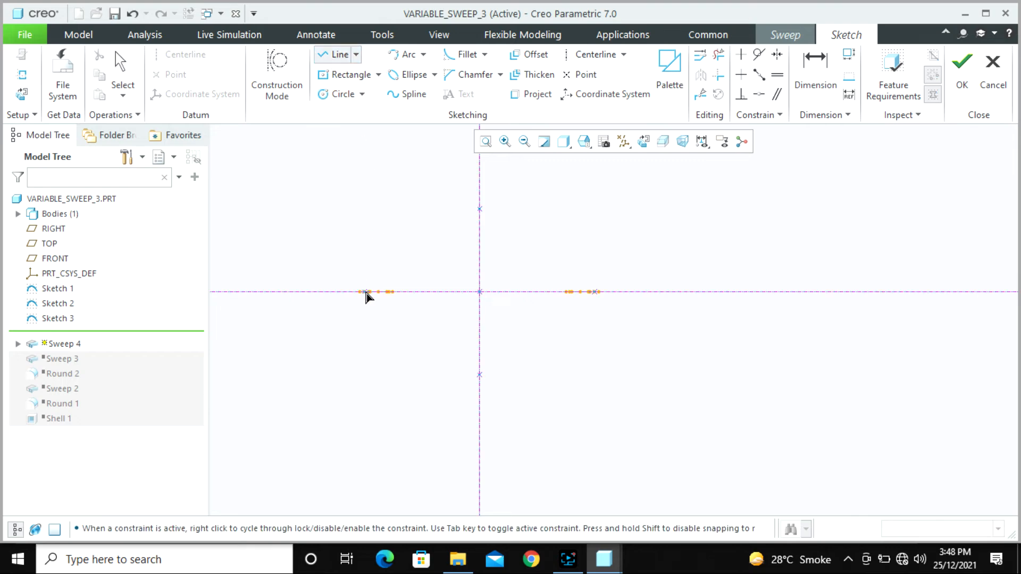
{"action": "left_click", "coordinate": [479, 209]}
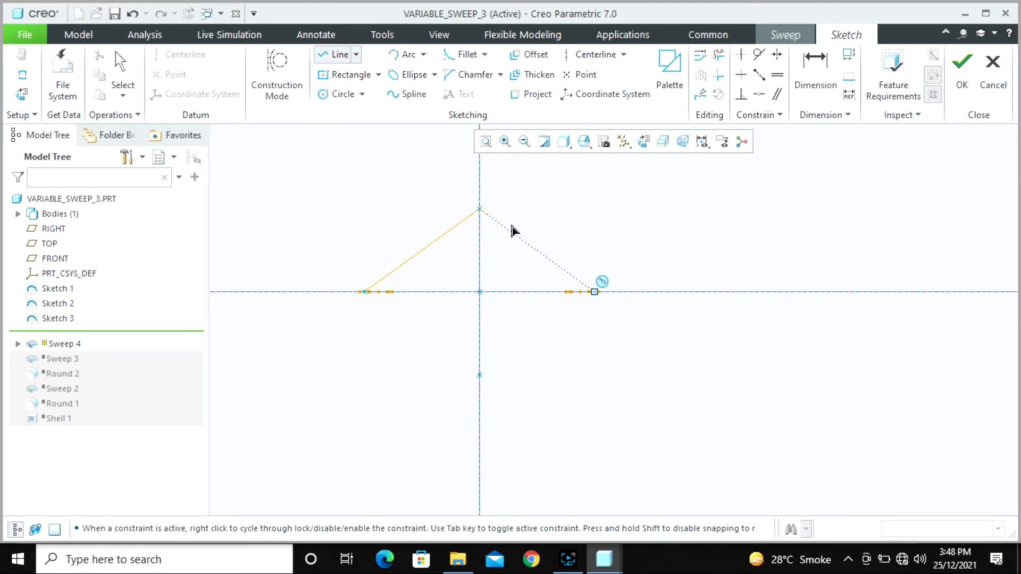
{"action": "left_click", "coordinate": [594, 291]}
{"action": "left_click", "coordinate": [479, 375]}
{"action": "left_click", "coordinate": [364, 292]}
{"action": "middle_click", "coordinate": [353, 397]}
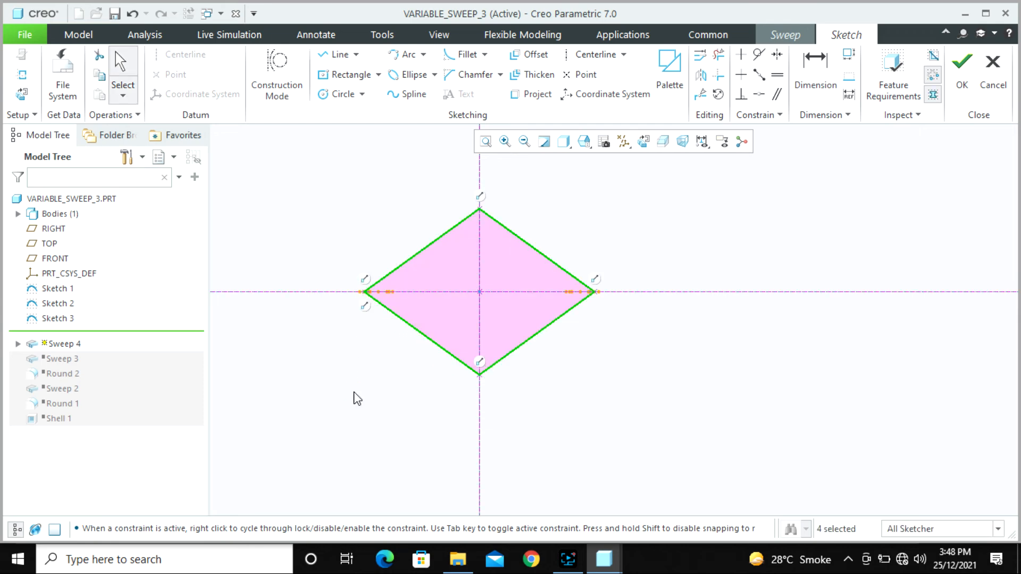
{"action": "left_click", "coordinate": [961, 74]}
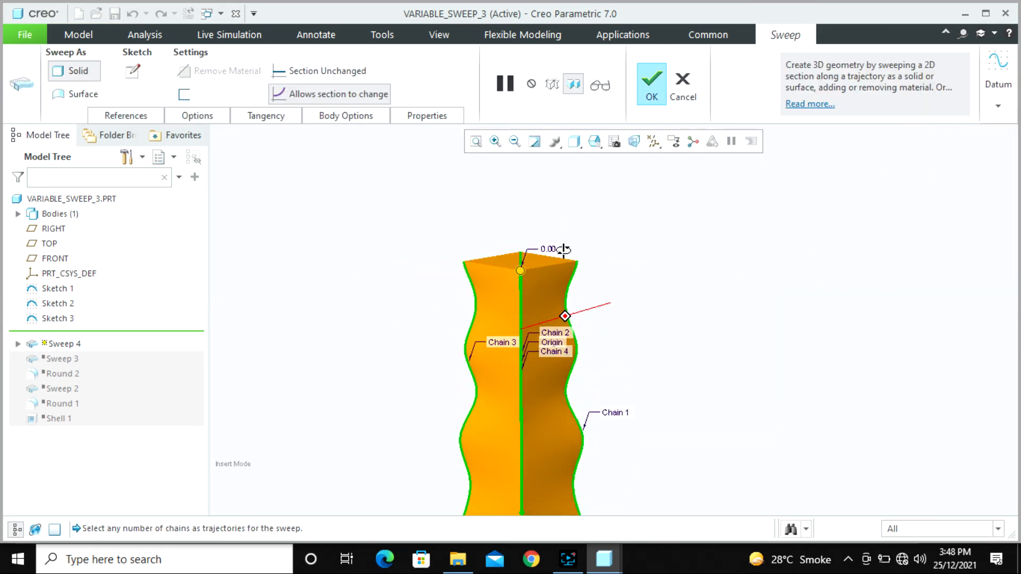
{"action": "scroll", "coordinate": [560, 218], "scroll_direction": "up", "scroll_amount": 2}
{"action": "scroll", "coordinate": [565, 318], "scroll_direction": "down", "scroll_amount": 5}
{"action": "mouse_move", "coordinate": [563, 293]}
{"action": "middle_mouse_down"}
{"action": "mouse_move", "coordinate": [567, 278]}
{"action": "mouse_move", "coordinate": [506, 278]}
{"action": "mouse_move", "coordinate": [567, 290]}
{"action": "mouse_move", "coordinate": [495, 264]}
{"action": "mouse_move", "coordinate": [563, 290]}
{"action": "mouse_move", "coordinate": [557, 283]}
{"action": "middle_mouse_up"}
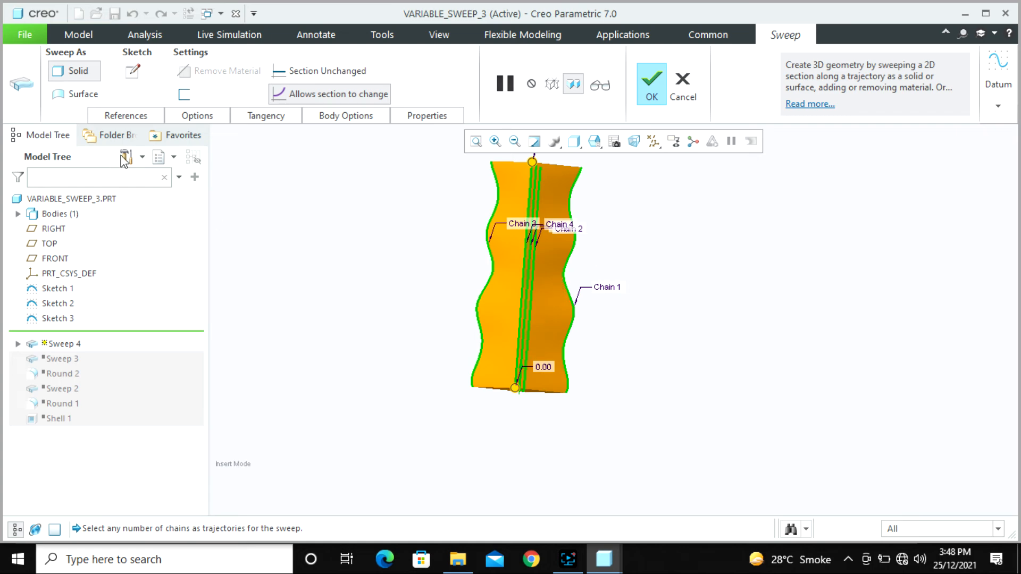
Step: Reopen the section sketch in 2D orientation and delete all four lines of the diamond
{"action": "left_click", "coordinate": [132, 70]}
{"action": "left_click", "coordinate": [26, 95]}
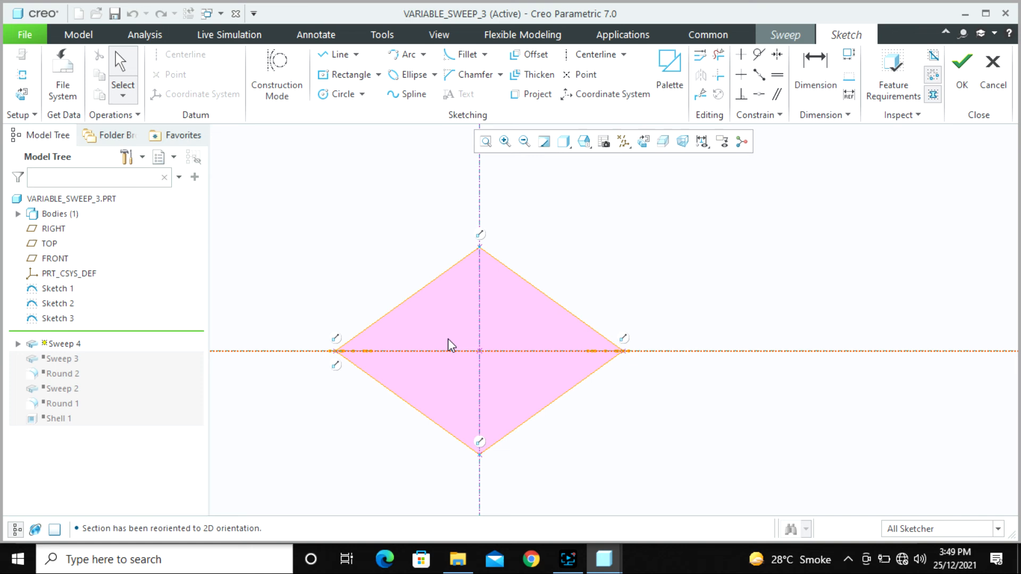
{"action": "left_click", "coordinate": [425, 288]}
{"action": "key", "text": "Delete"}
{"action": "left_click", "coordinate": [548, 304]}
{"action": "key", "text": "Delete"}
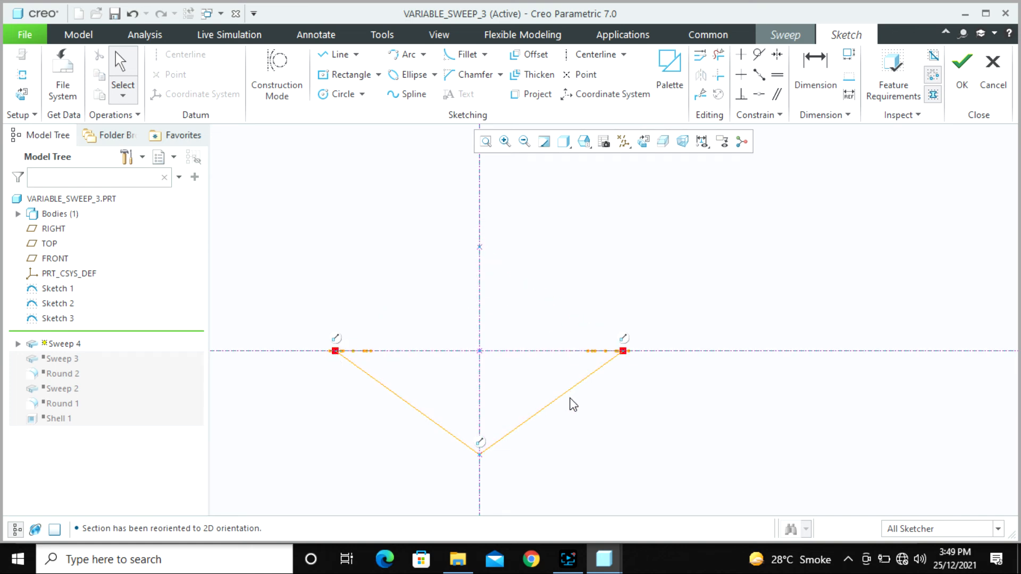
{"action": "left_click", "coordinate": [540, 402]}
{"action": "key", "text": "Delete"}
{"action": "left_click", "coordinate": [422, 418]}
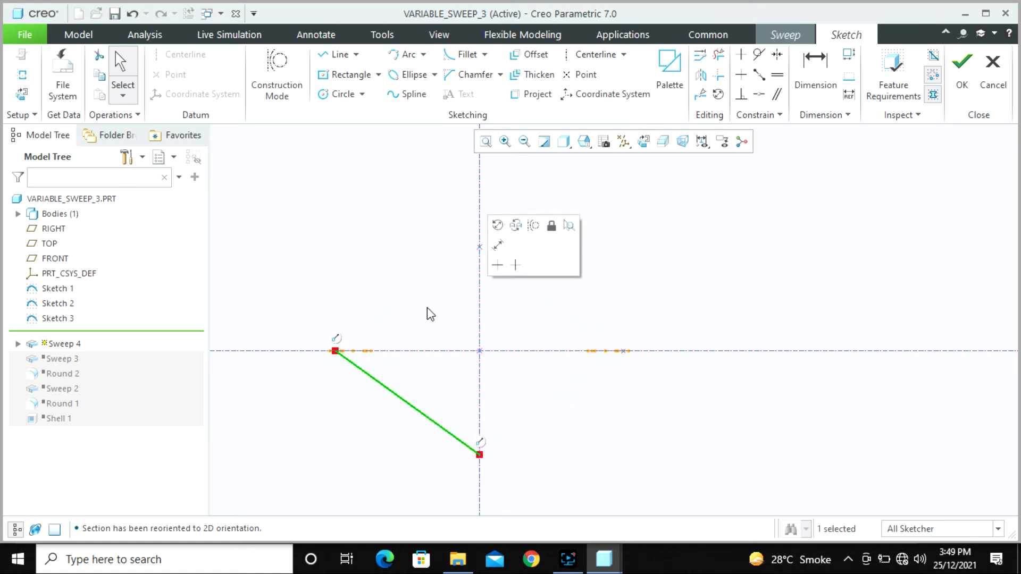
{"action": "key", "text": "Delete"}
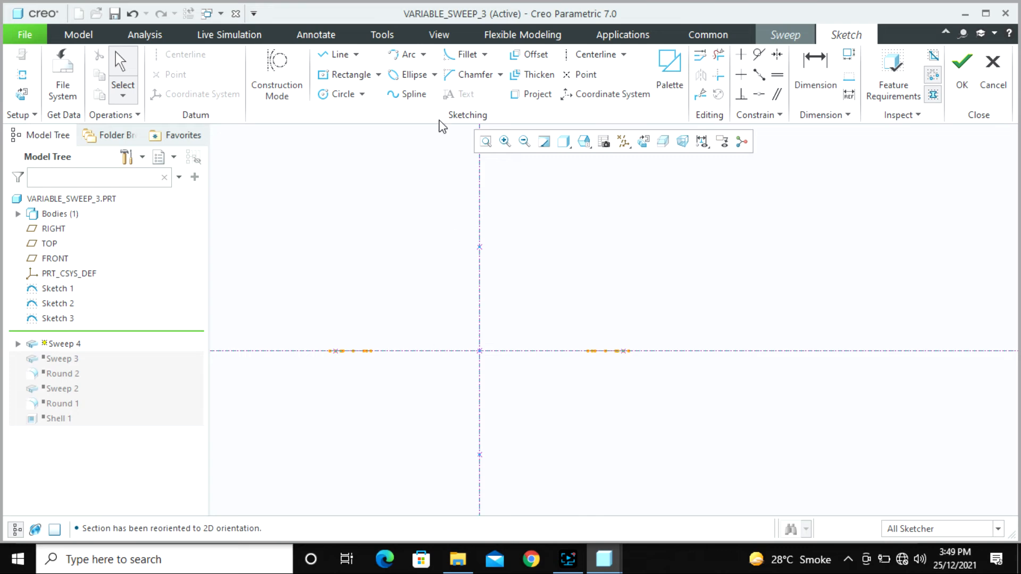
Step: Draw a closed section of four outward-bulging arcs joining the endpoints of the four trajectories and accept the section sketch
{"action": "left_click", "coordinate": [405, 54]}
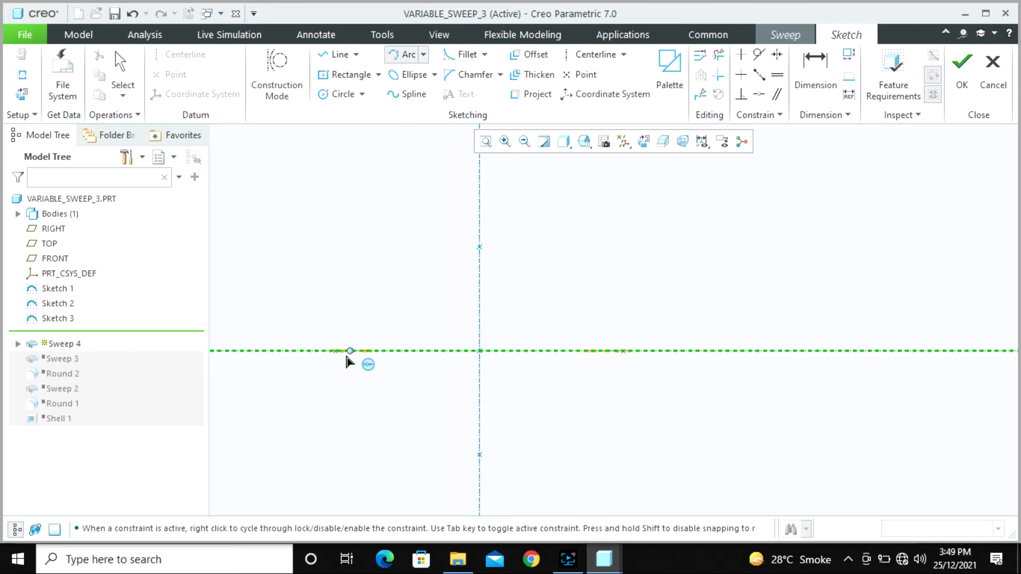
{"action": "left_click", "coordinate": [479, 248]}
{"action": "left_click", "coordinate": [429, 275]}
{"action": "left_click", "coordinate": [480, 248]}
{"action": "left_click", "coordinate": [623, 350]}
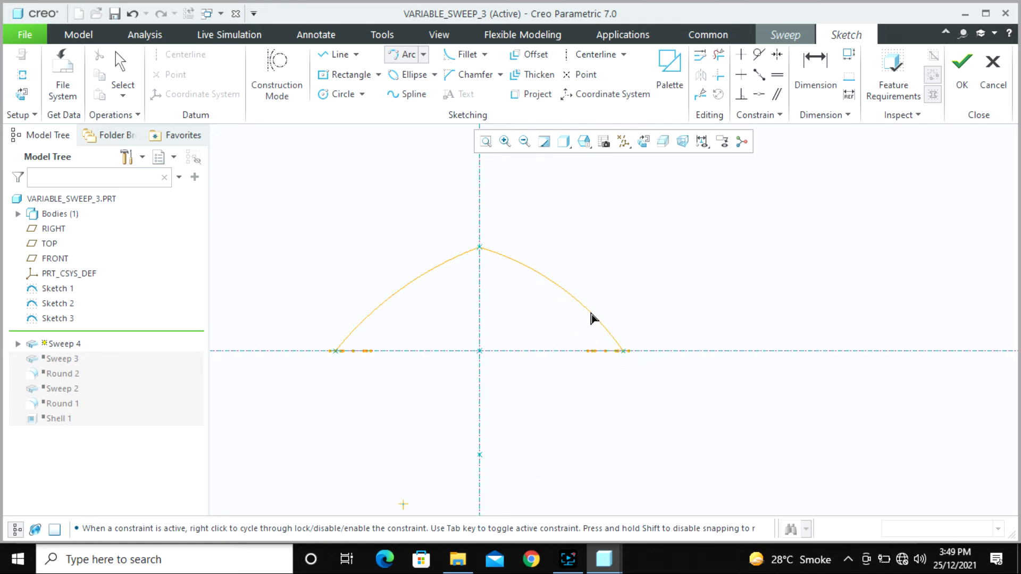
{"action": "left_click", "coordinate": [591, 317]}
{"action": "left_click", "coordinate": [481, 455]}
{"action": "left_click", "coordinate": [554, 423]}
{"action": "left_click", "coordinate": [336, 351]}
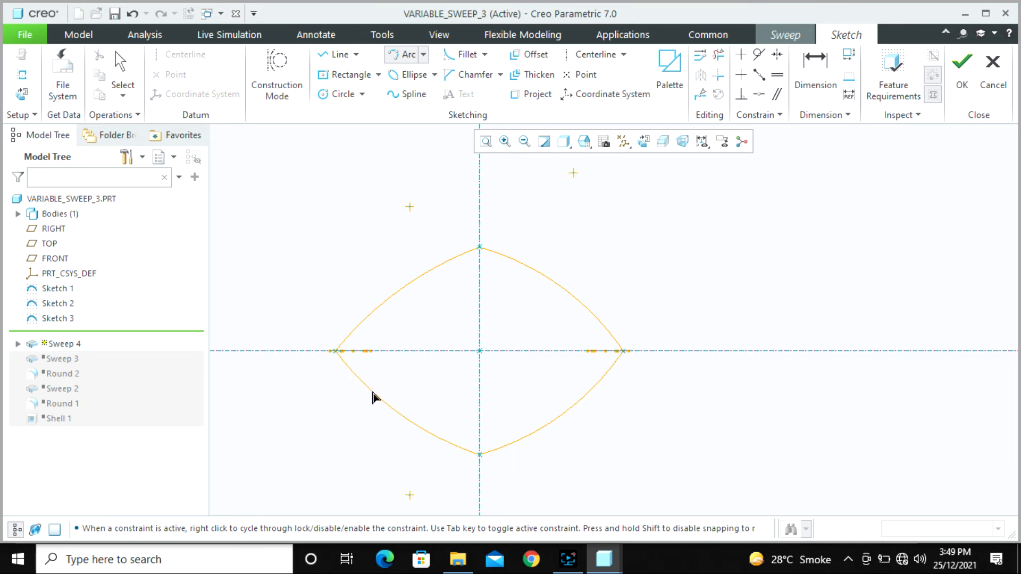
{"action": "left_click", "coordinate": [373, 398]}
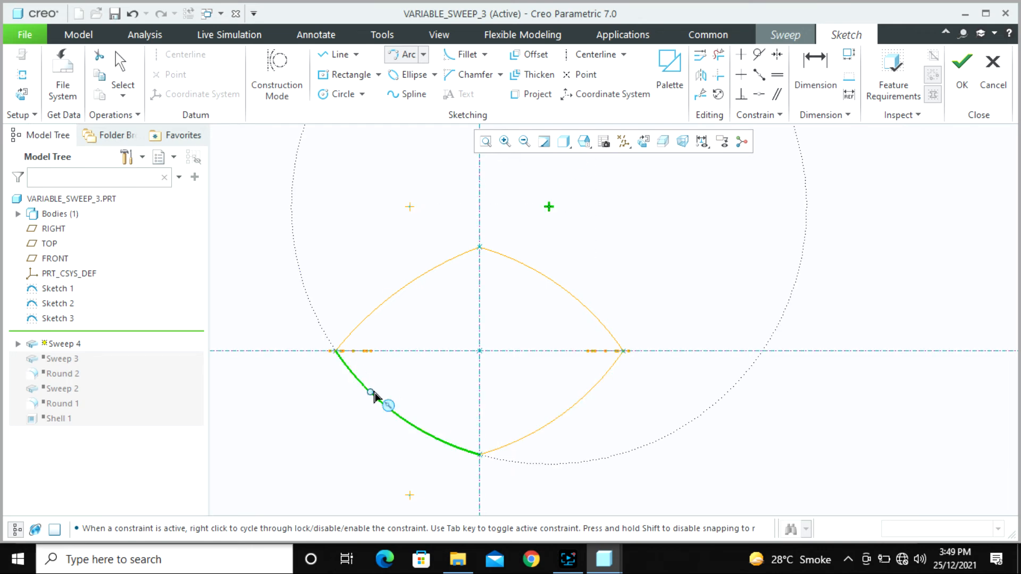
{"action": "left_click", "coordinate": [961, 85]}
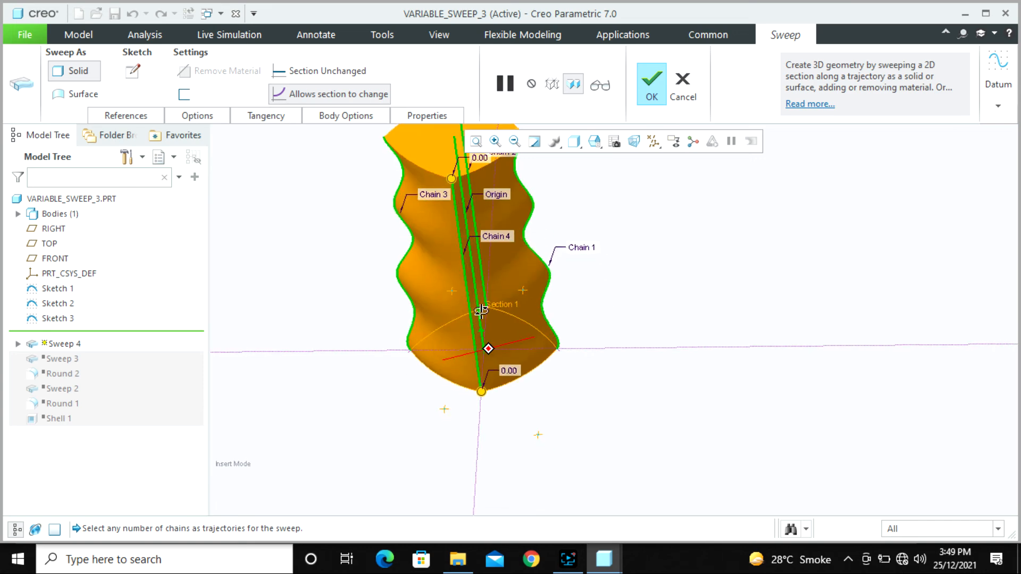
Step: Complete the variable-section sweep with the four-arc section and inspect the resulting solid from several angles
{"action": "scroll", "coordinate": [486, 287], "scroll_direction": "down", "scroll_amount": 5}
{"action": "middle_click", "coordinate": [592, 305]}
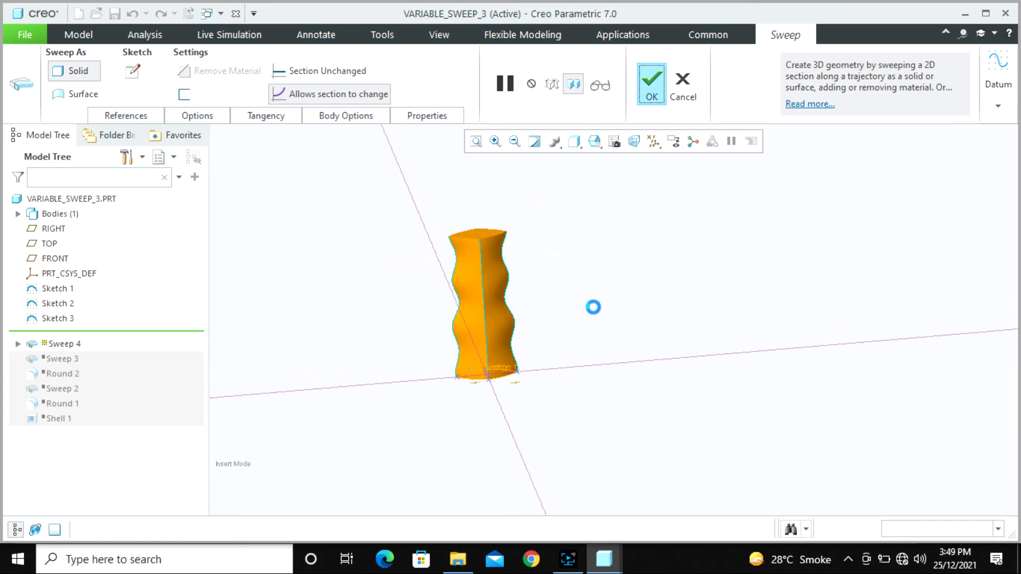
{"action": "left_click", "coordinate": [592, 306]}
{"action": "scroll", "coordinate": [478, 266], "scroll_direction": "down", "scroll_amount": 5}
{"action": "middle_click_drag", "start_coordinate": [491, 281], "coordinate": [536, 245]}
{"action": "scroll", "coordinate": [536, 246], "scroll_direction": "up", "scroll_amount": 3}
{"action": "middle_click_drag", "start_coordinate": [553, 290], "coordinate": [614, 319]}
{"action": "scroll", "coordinate": [578, 308], "scroll_direction": "down", "scroll_amount": 3}
{"action": "scroll", "coordinate": [583, 311], "scroll_direction": "up", "scroll_amount": 3}
{"action": "scroll", "coordinate": [611, 318], "scroll_direction": "down", "scroll_amount": 3}
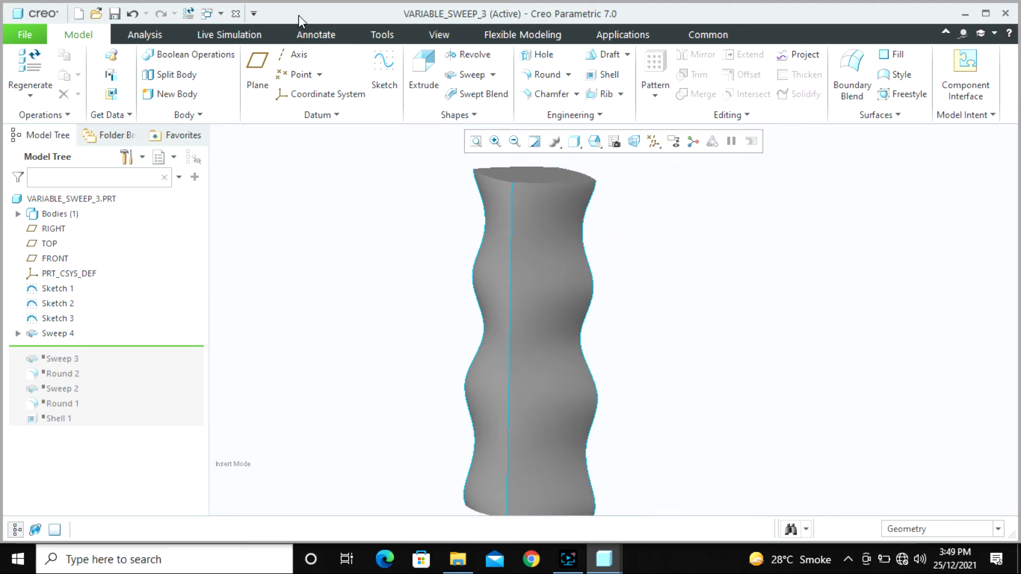
Step: Close the current model and preview variable_sweep_3.prt and variable_sweep_4.prt in the 9. Sweep folder without opening either
{"action": "left_click", "coordinate": [236, 15]}
{"action": "left_click", "coordinate": [47, 60]}
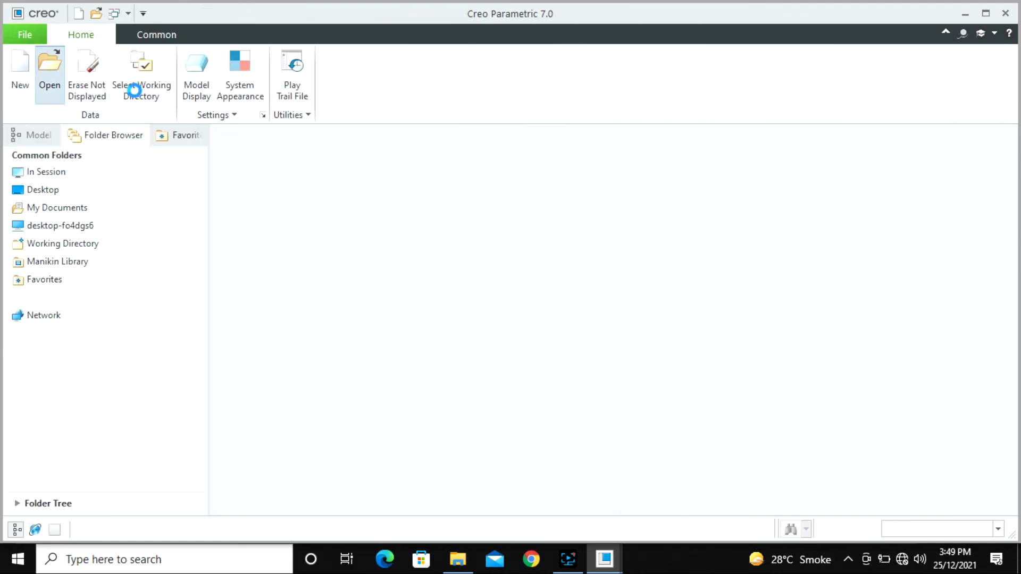
{"action": "left_click", "coordinate": [480, 180]}
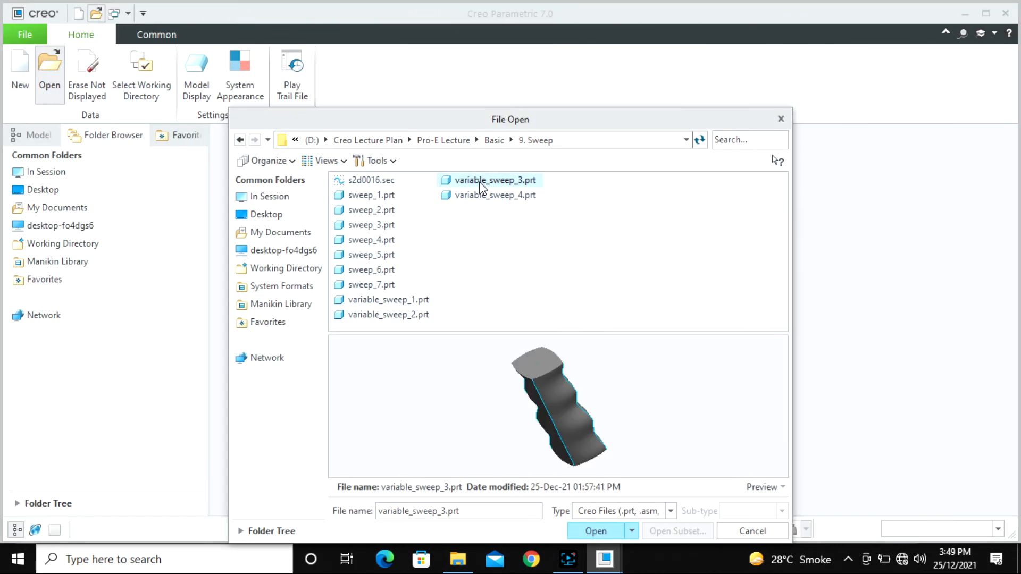
{"action": "left_click", "coordinate": [485, 196]}
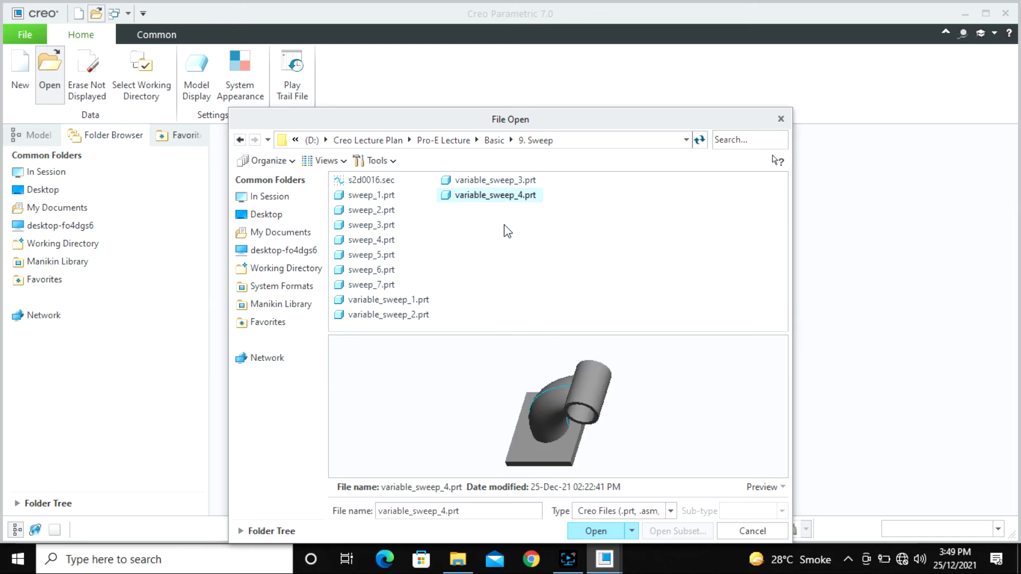
{"action": "left_click", "coordinate": [781, 118]}
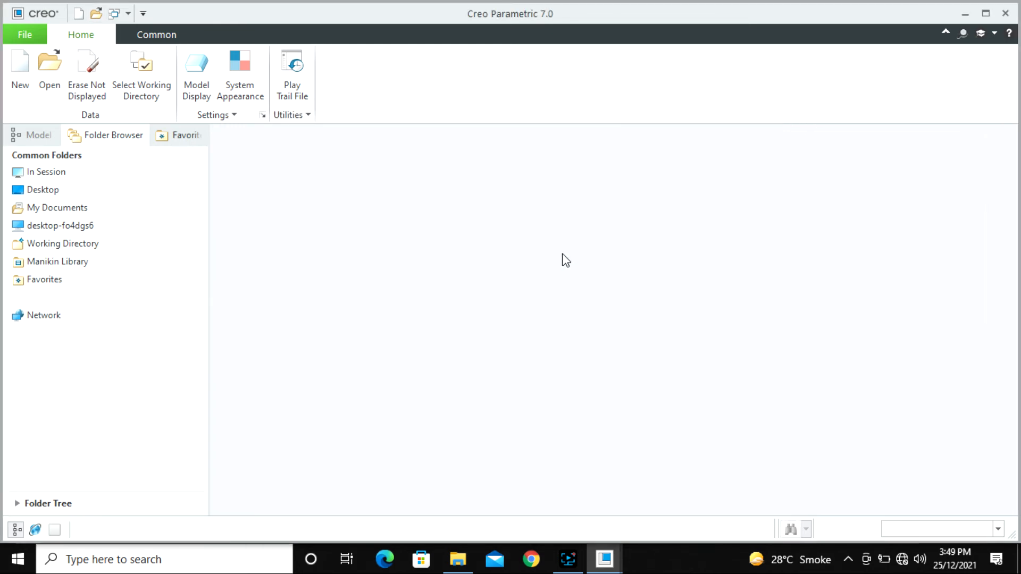
Step: Create a new solid part from the solid_part_mmks_new_abs template instead of the default template
{"action": "left_click", "coordinate": [22, 74]}
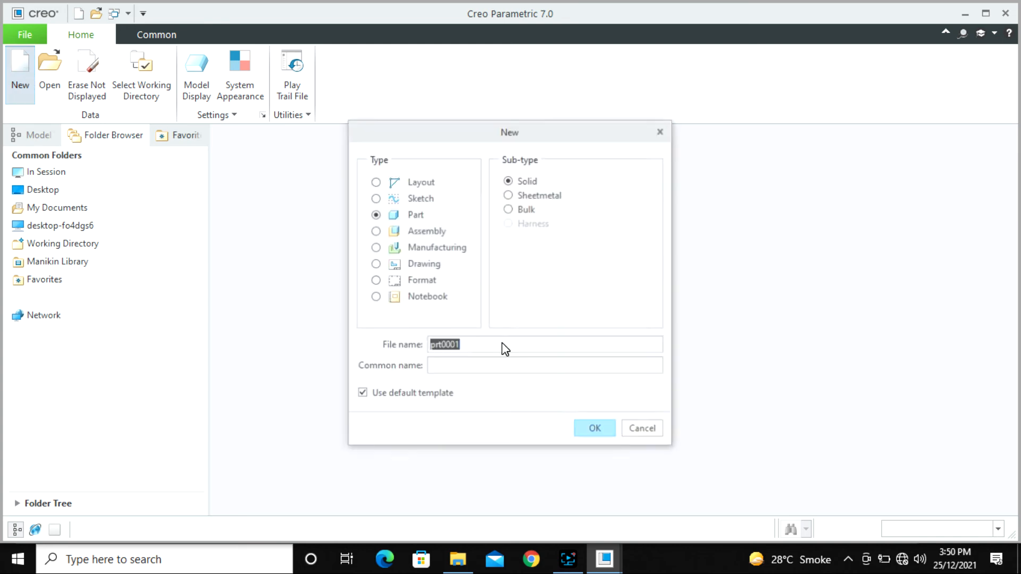
{"action": "left_click", "coordinate": [402, 395]}
{"action": "left_click", "coordinate": [591, 429]}
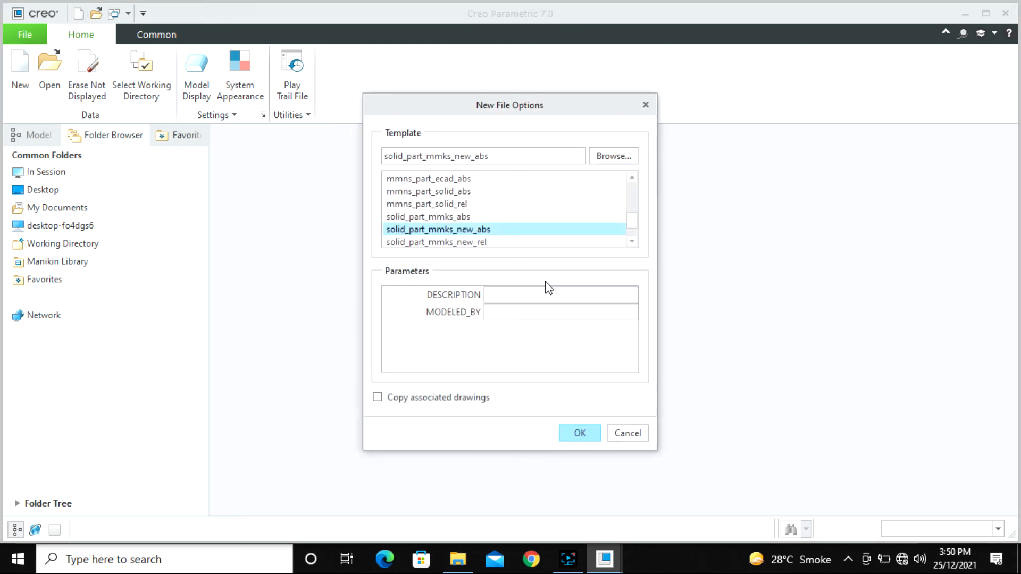
{"action": "key", "text": "Return"}
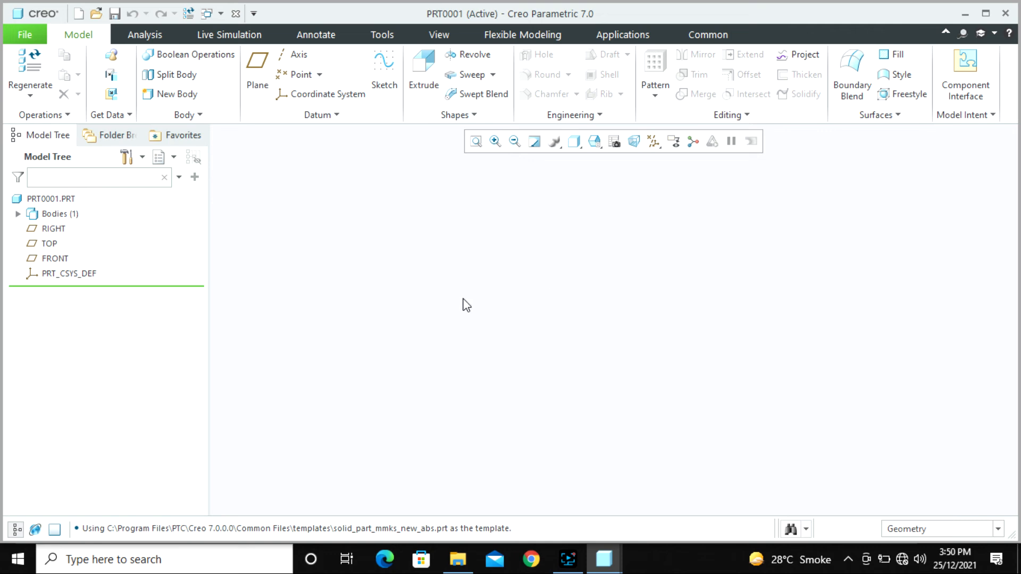
Step: Turn on datum plane display and start a sketch on the RIGHT plane in 2D orientation
{"action": "left_click", "coordinate": [384, 69]}
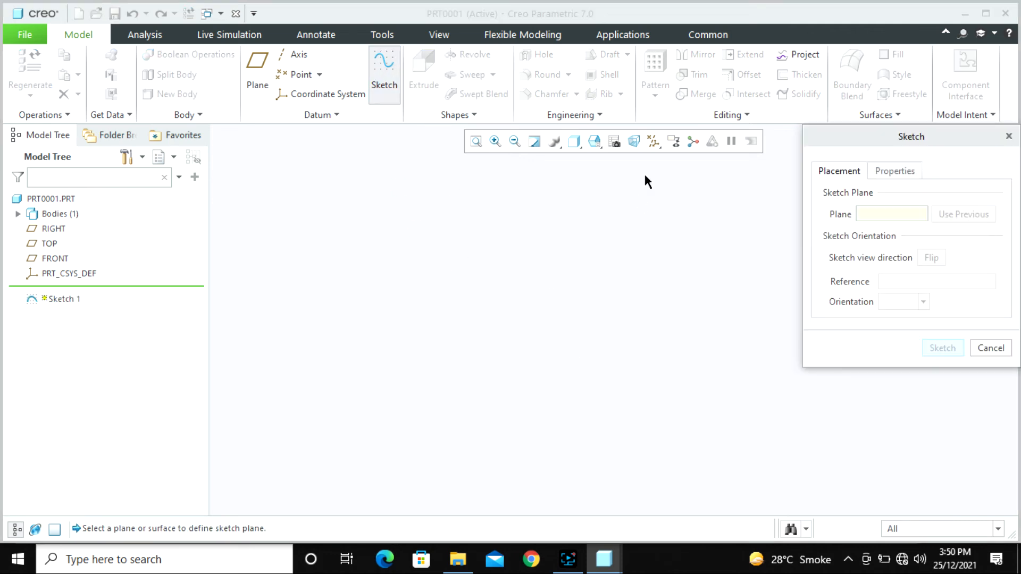
{"action": "left_click", "coordinate": [653, 141]}
{"action": "left_click", "coordinate": [678, 226]}
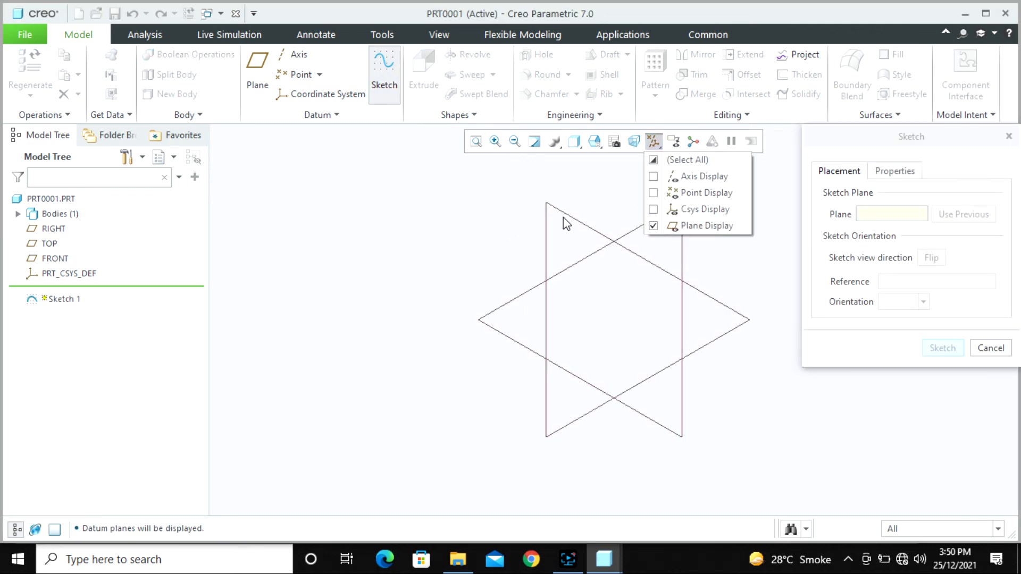
{"action": "left_click", "coordinate": [568, 219]}
{"action": "middle_click", "coordinate": [453, 253]}
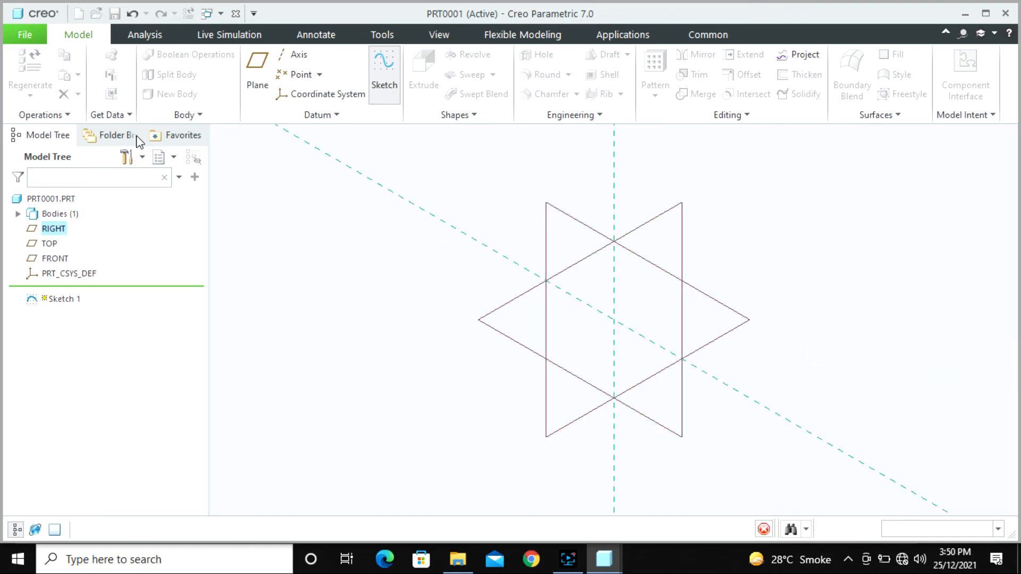
{"action": "left_click", "coordinate": [21, 94]}
Step: Sketch an outer arc of radius about 376 from the origin and an inner arc of radius about 227 from the horizontal reference, then finish the sketch
{"action": "left_click", "coordinate": [340, 95]}
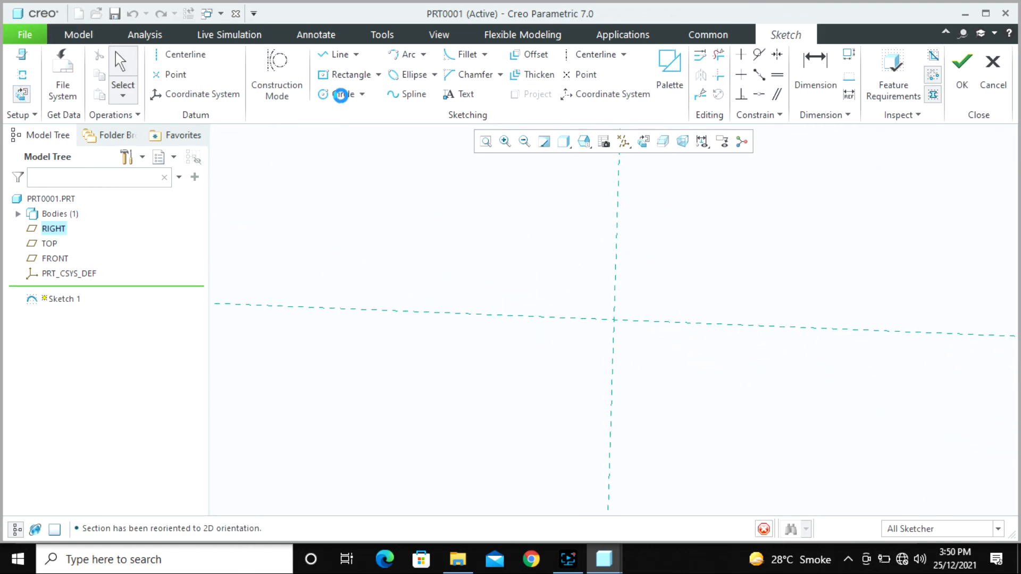
{"action": "left_click", "coordinate": [405, 54]}
{"action": "scroll", "coordinate": [330, 448], "scroll_direction": "down", "scroll_amount": 3}
{"action": "scroll", "coordinate": [581, 367], "scroll_direction": "up", "scroll_amount": 3}
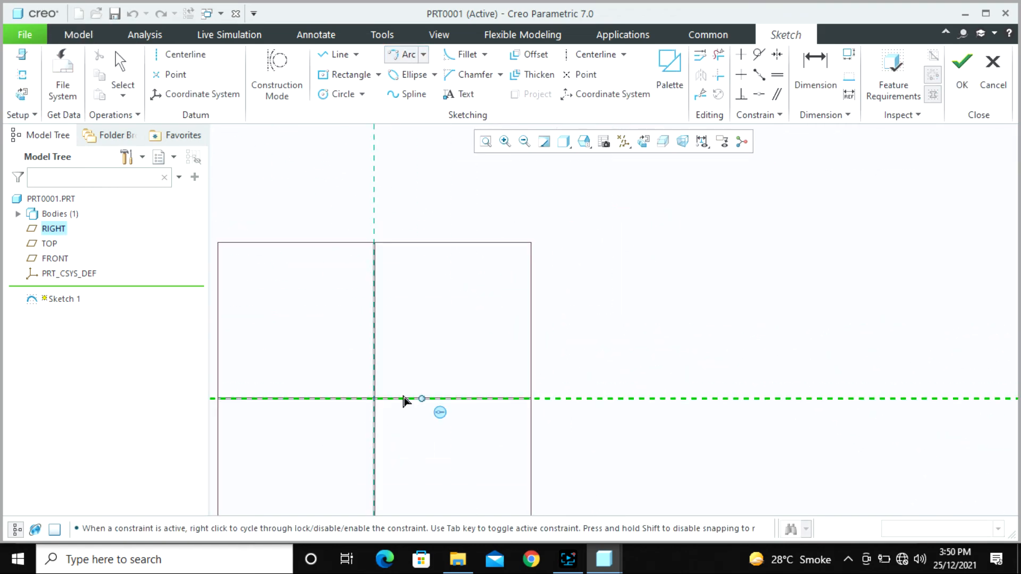
{"action": "left_click", "coordinate": [577, 233]}
{"action": "left_click", "coordinate": [374, 398]}
{"action": "left_click", "coordinate": [457, 279]}
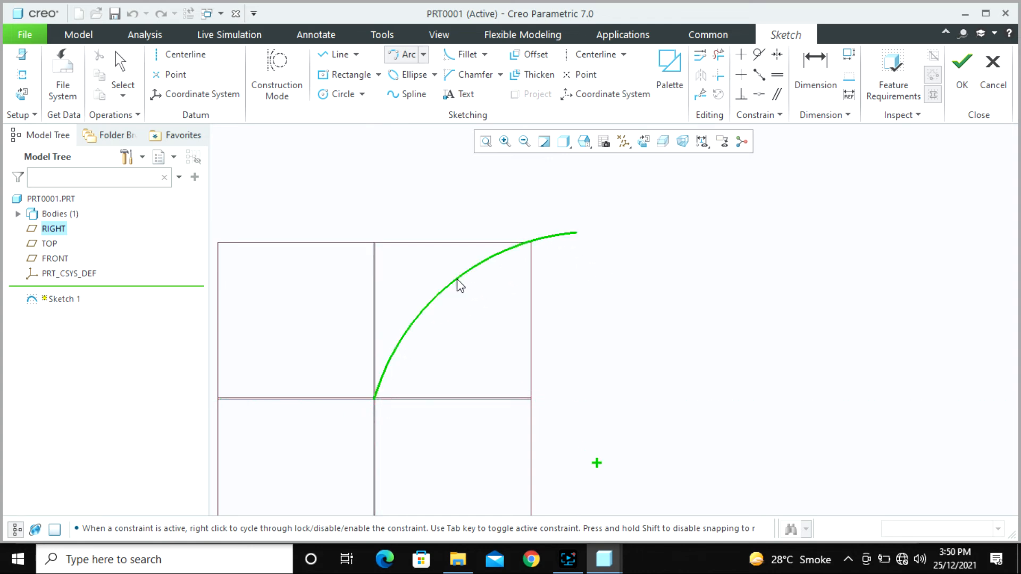
{"action": "left_click", "coordinate": [484, 400]}
{"action": "left_click", "coordinate": [525, 311]}
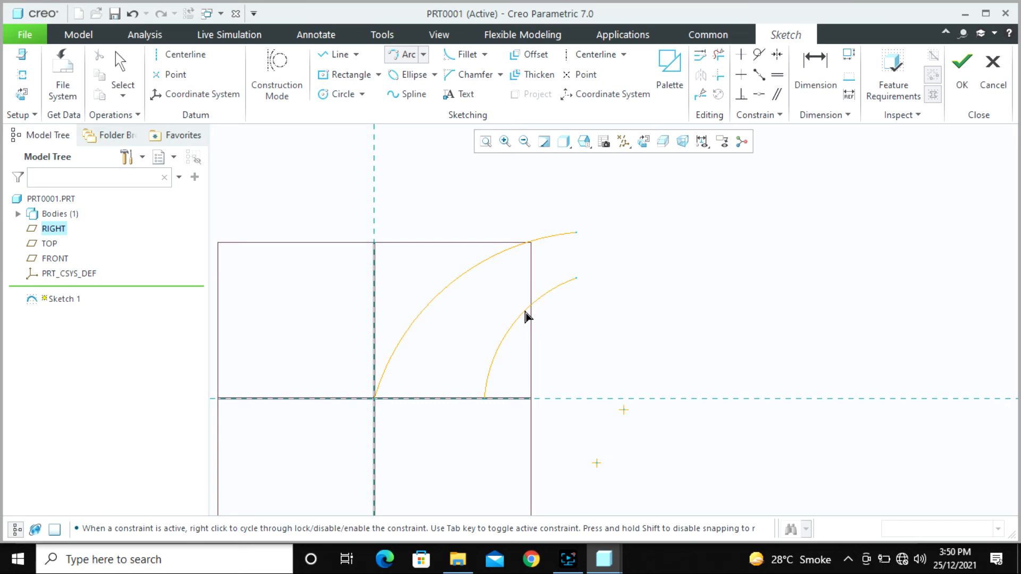
{"action": "middle_click", "coordinate": [617, 343]}
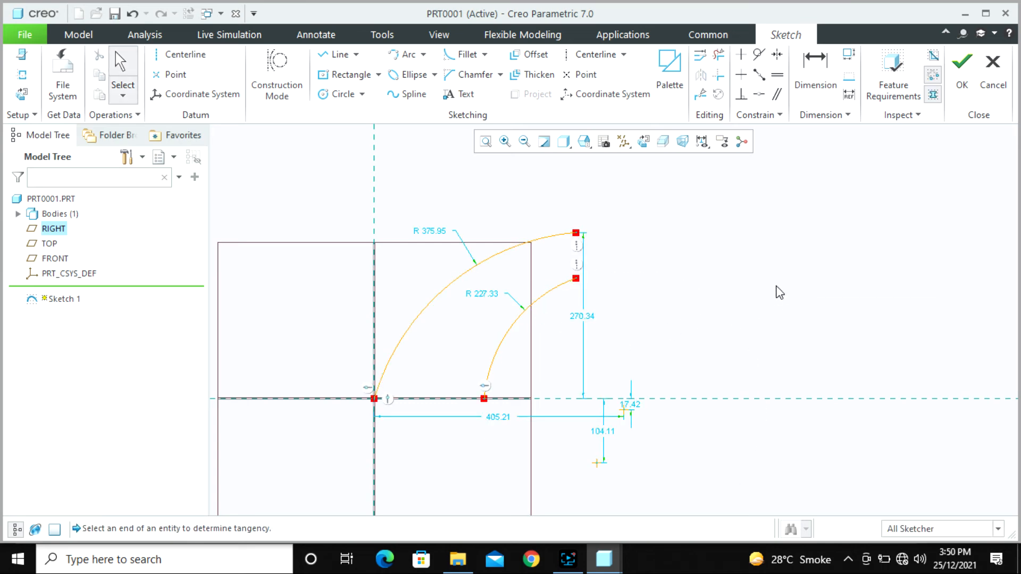
{"action": "left_click", "coordinate": [962, 67]}
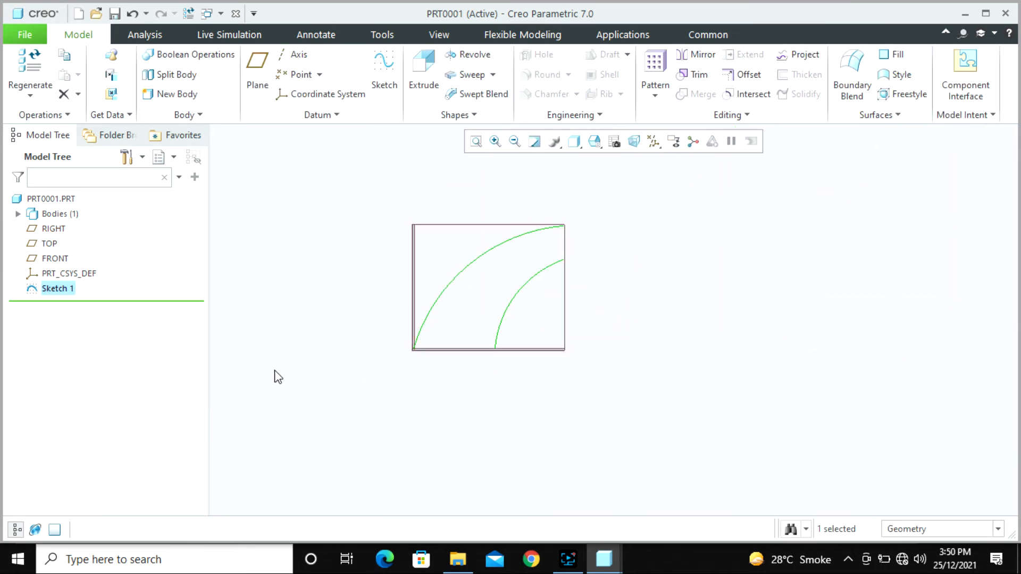
Step: Start a solid sweep with the outer arc as the origin trajectory and the inner arc as the second trajectory
{"action": "left_click", "coordinate": [287, 346]}
{"action": "left_click", "coordinate": [468, 74]}
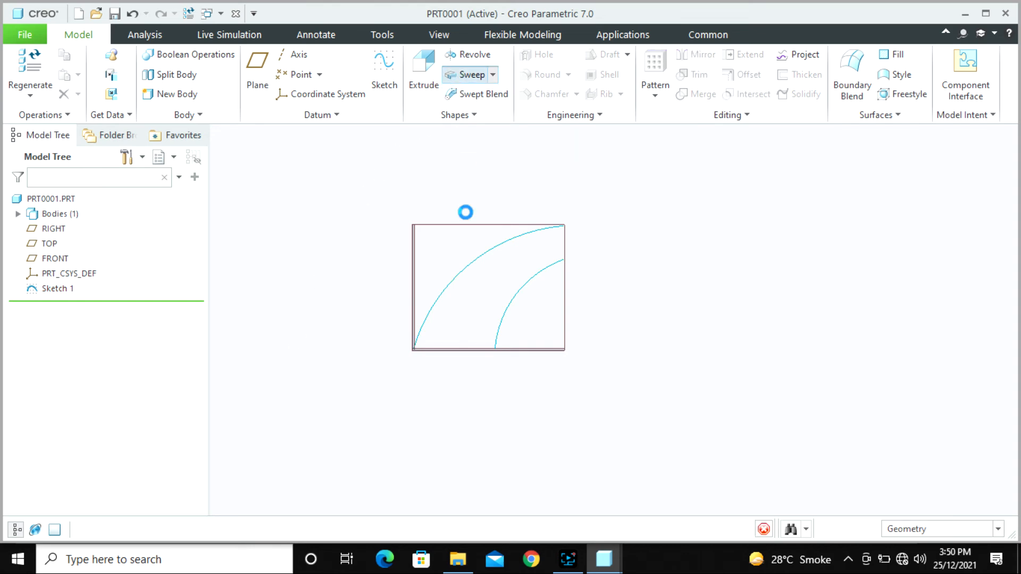
{"action": "left_click", "coordinate": [480, 256]}
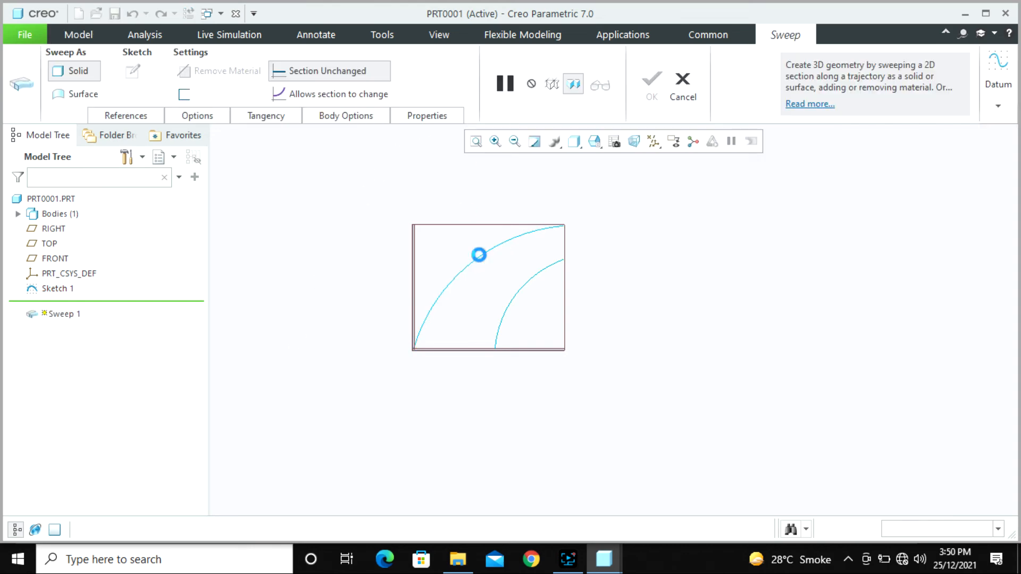
{"action": "left_click", "coordinate": [520, 291], "text": "ctrl"}
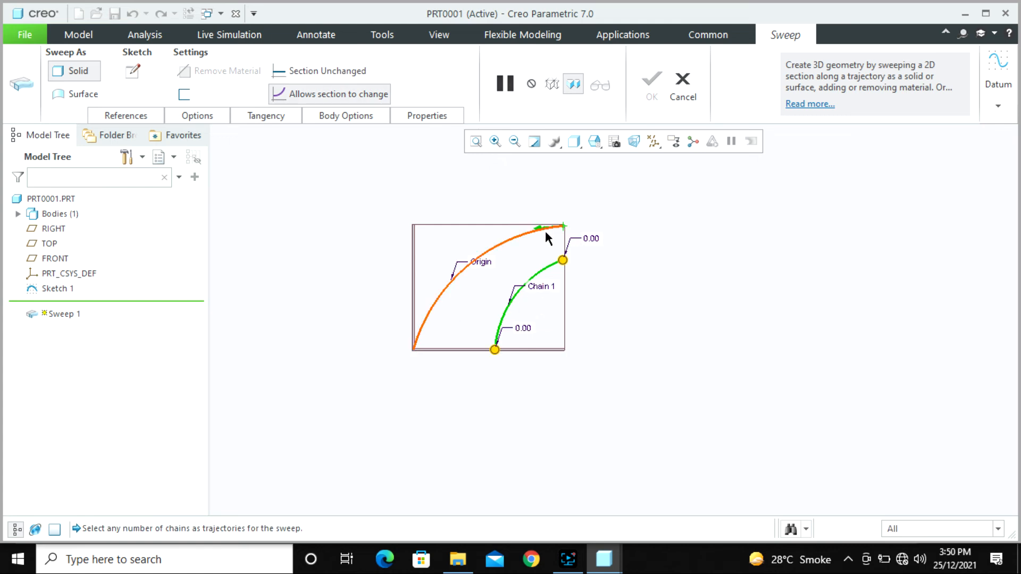
Step: Check both trajectories in the sweep references and flip the origin trajectory's start point to the outer arc's lower end
{"action": "left_click", "coordinate": [127, 115]}
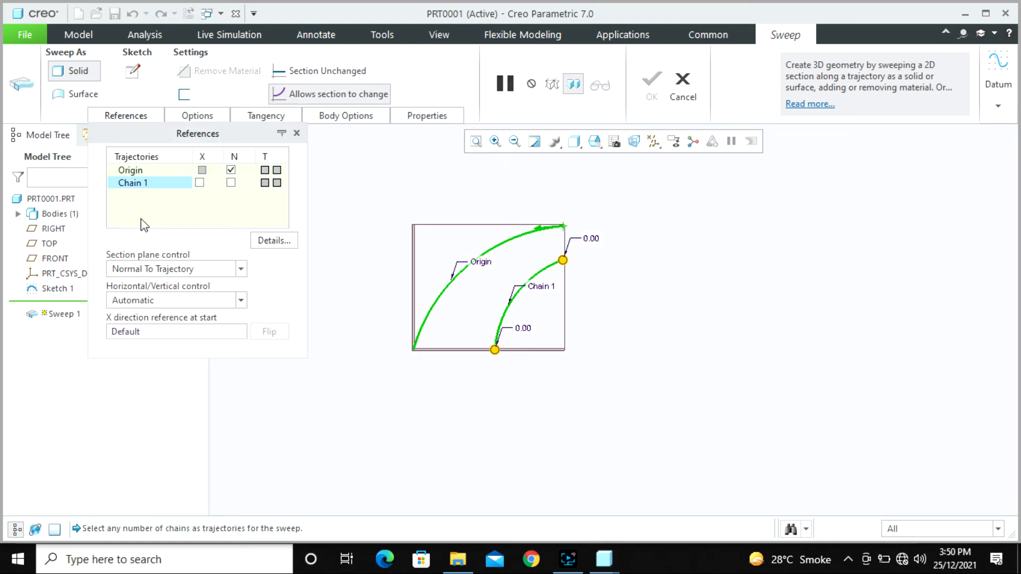
{"action": "left_click", "coordinate": [134, 182]}
{"action": "left_click", "coordinate": [127, 170]}
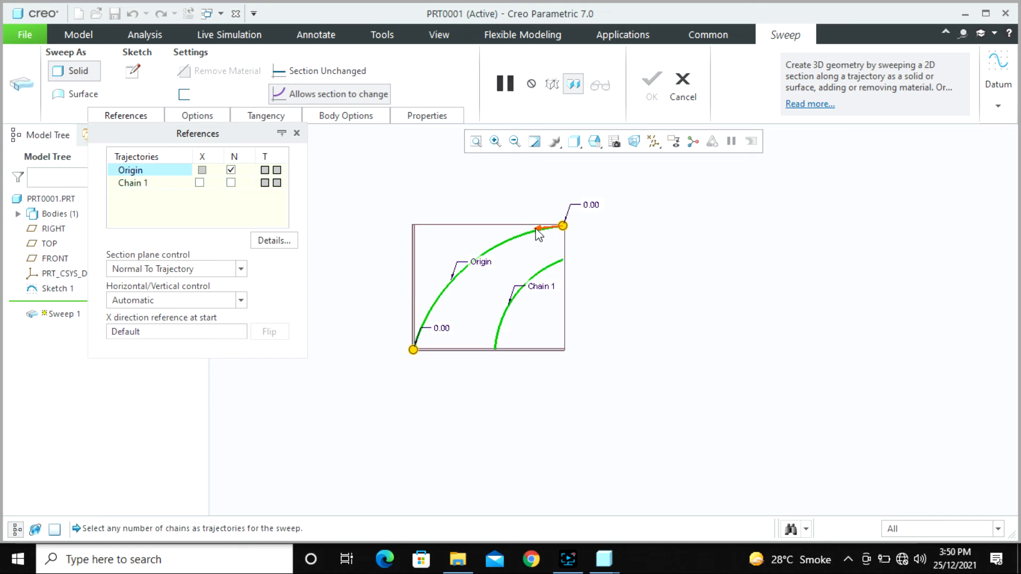
{"action": "left_click", "coordinate": [159, 184]}
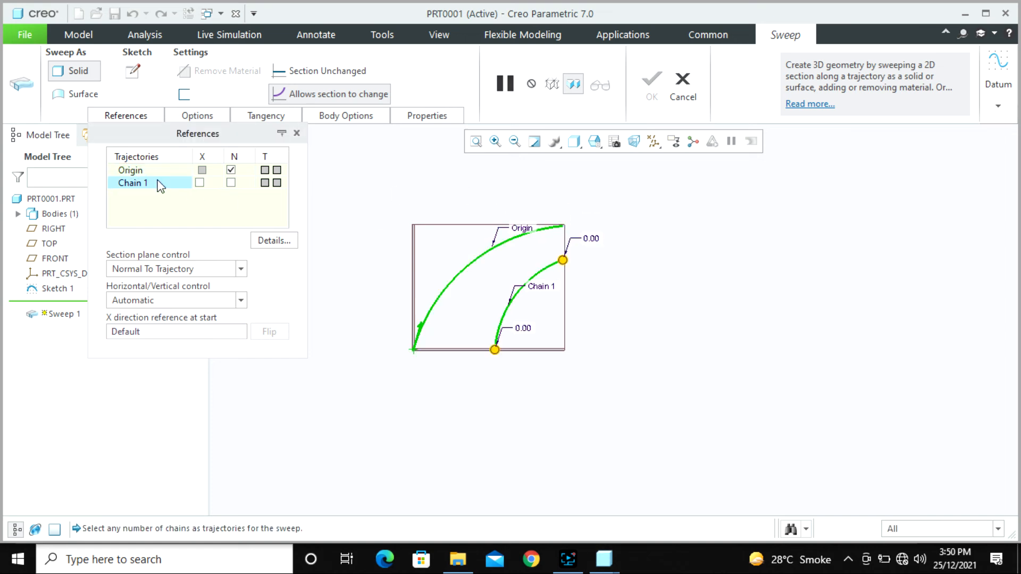
{"action": "left_click", "coordinate": [417, 336]}
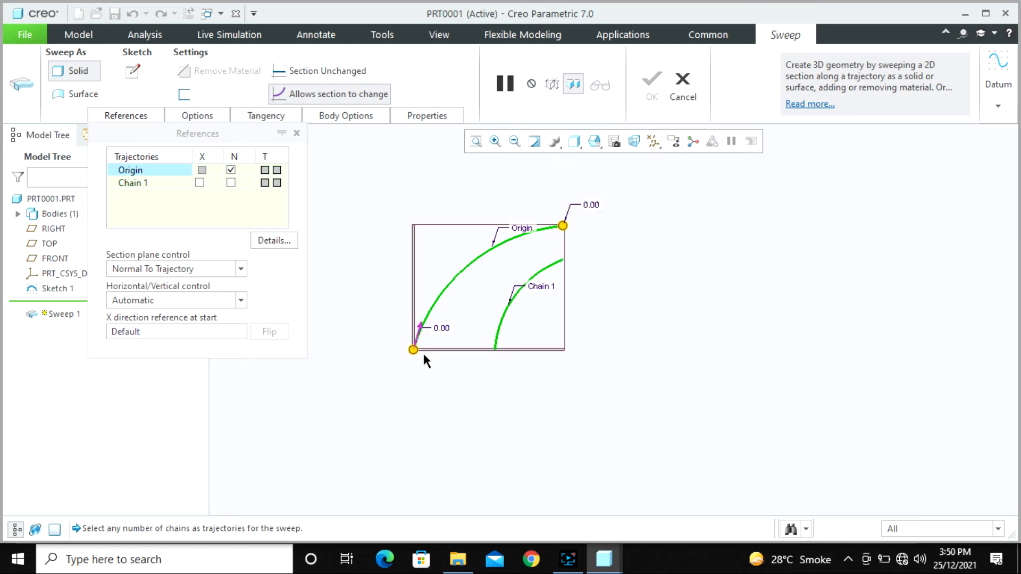
{"action": "left_click", "coordinate": [418, 333]}
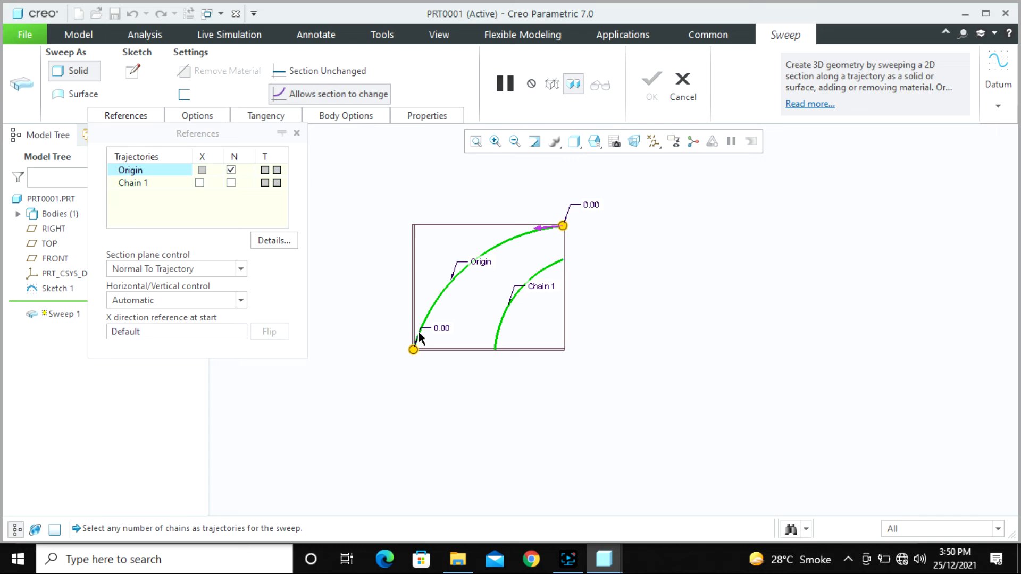
{"action": "left_click", "coordinate": [545, 230]}
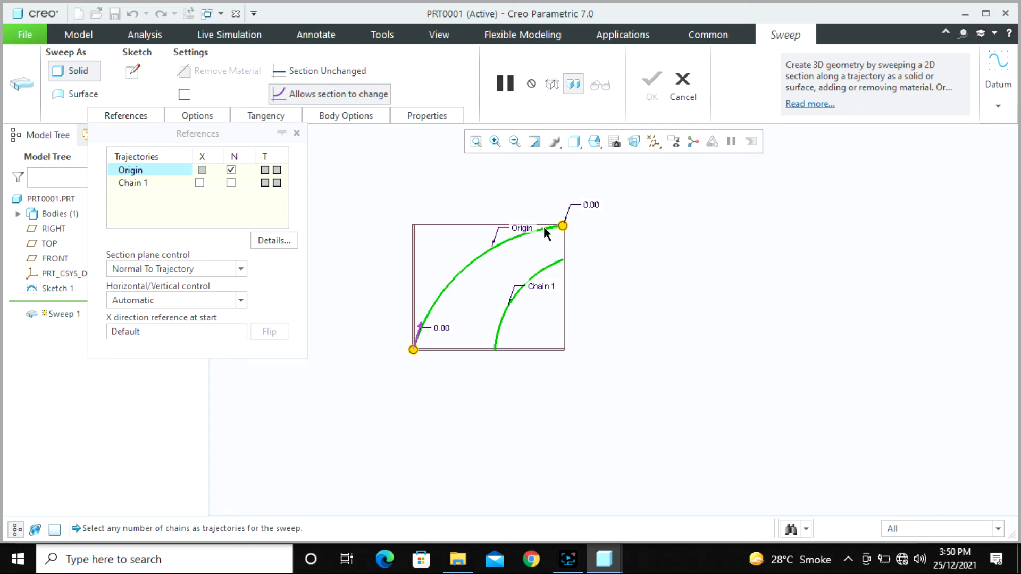
{"action": "left_click", "coordinate": [141, 183]}
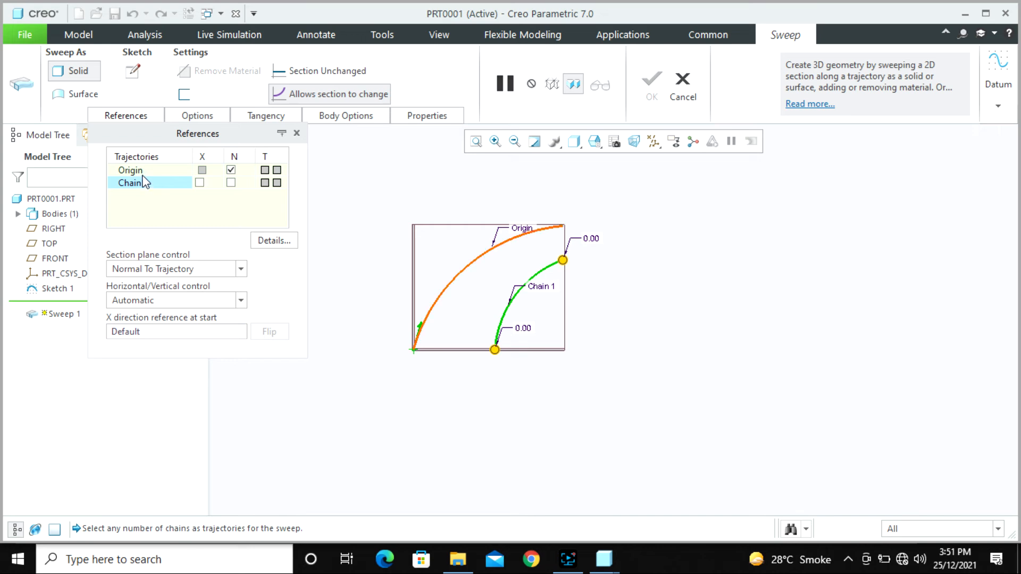
{"action": "left_click", "coordinate": [142, 165]}
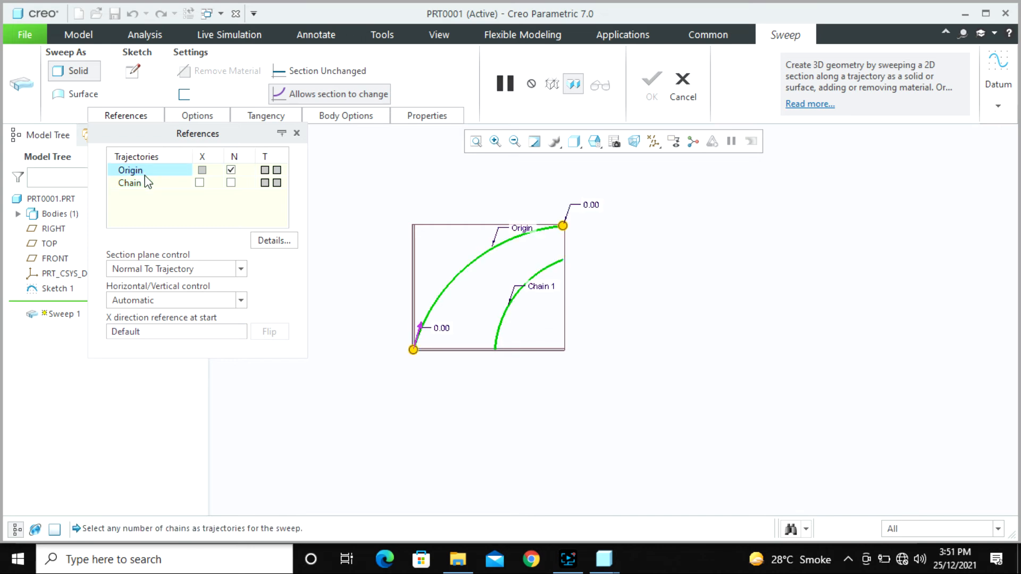
Step: Sketch an upright elliptical sweep section with one axis spanning the two trajectory points in 2D orientation, and finish the section
{"action": "left_click", "coordinate": [133, 71]}
{"action": "mouse_move", "coordinate": [357, 273]}
{"action": "middle_mouse_down"}
{"action": "mouse_move", "coordinate": [323, 301]}
{"action": "mouse_move", "coordinate": [344, 337]}
{"action": "mouse_move", "coordinate": [337, 303]}
{"action": "mouse_move", "coordinate": [358, 255]}
{"action": "mouse_move", "coordinate": [367, 282]}
{"action": "middle_mouse_up"}
{"action": "left_click", "coordinate": [22, 94]}
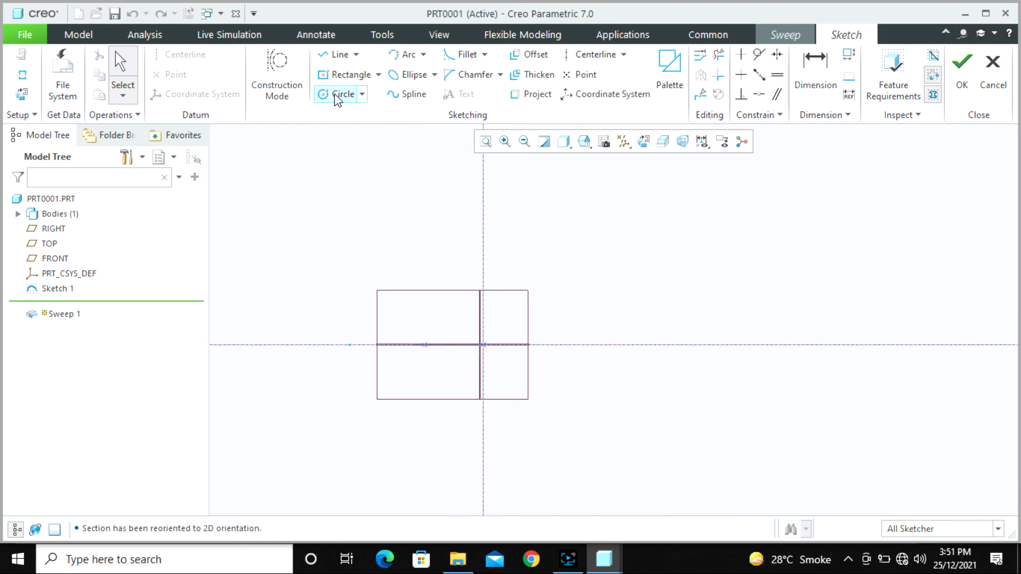
{"action": "left_click", "coordinate": [392, 74]}
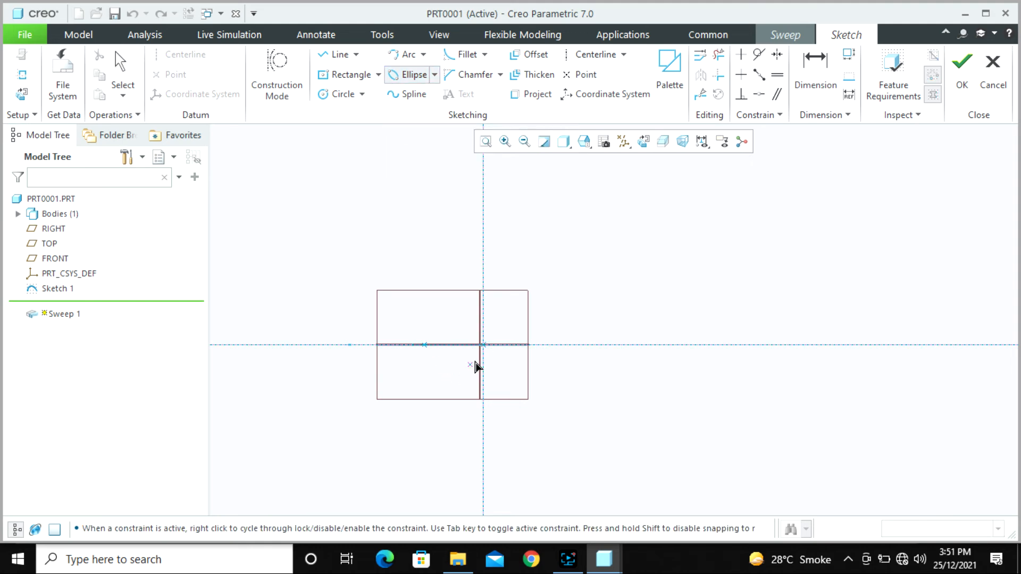
{"action": "left_click", "coordinate": [483, 344]}
{"action": "left_click", "coordinate": [426, 345]}
{"action": "left_click", "coordinate": [458, 370]}
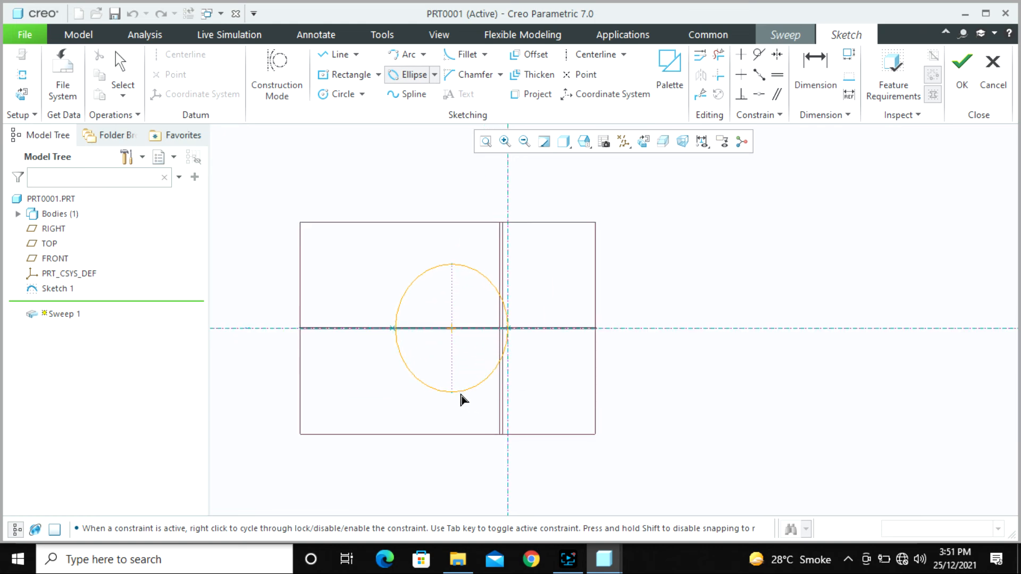
{"action": "left_click", "coordinate": [461, 422]}
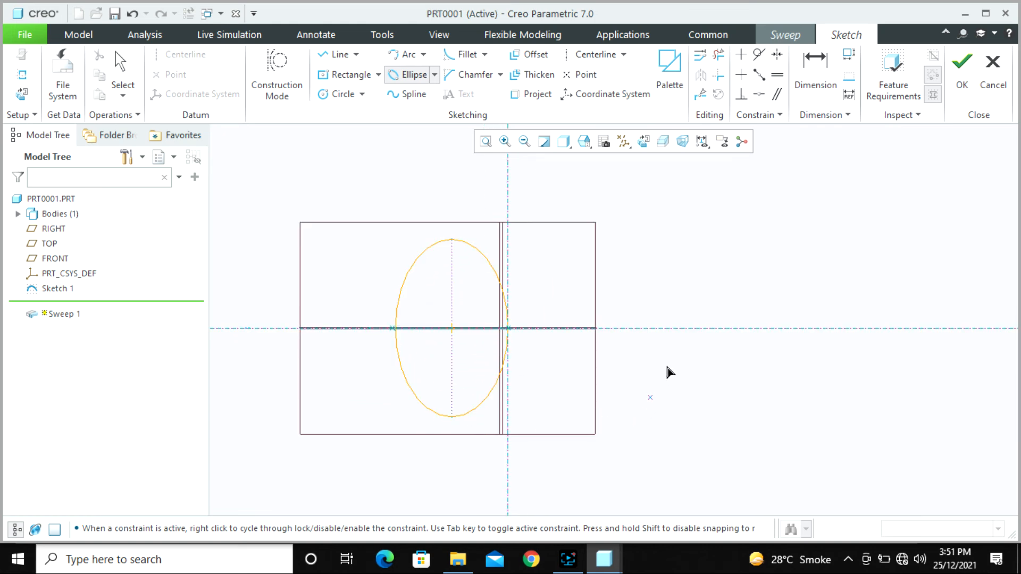
{"action": "left_click", "coordinate": [962, 68]}
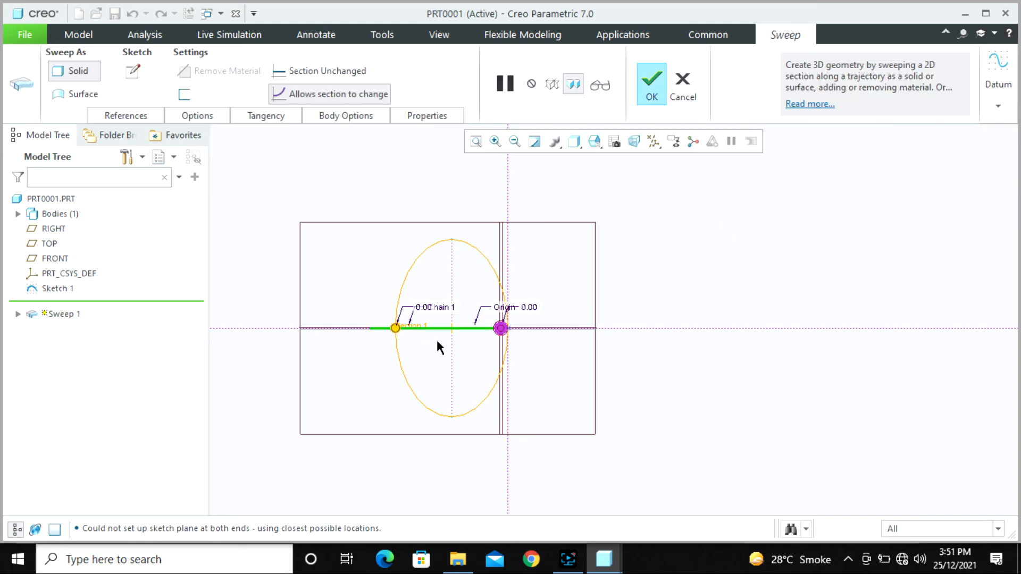
Step: Inspect the sweep's section and trajectory references from an angle, and cancel the sweep
{"action": "mouse_move", "coordinate": [431, 337]}
{"action": "middle_mouse_down"}
{"action": "mouse_move", "coordinate": [412, 284]}
{"action": "mouse_move", "coordinate": [424, 248]}
{"action": "mouse_move", "coordinate": [422, 259]}
{"action": "mouse_move", "coordinate": [537, 308]}
{"action": "mouse_move", "coordinate": [540, 329]}
{"action": "middle_mouse_up"}
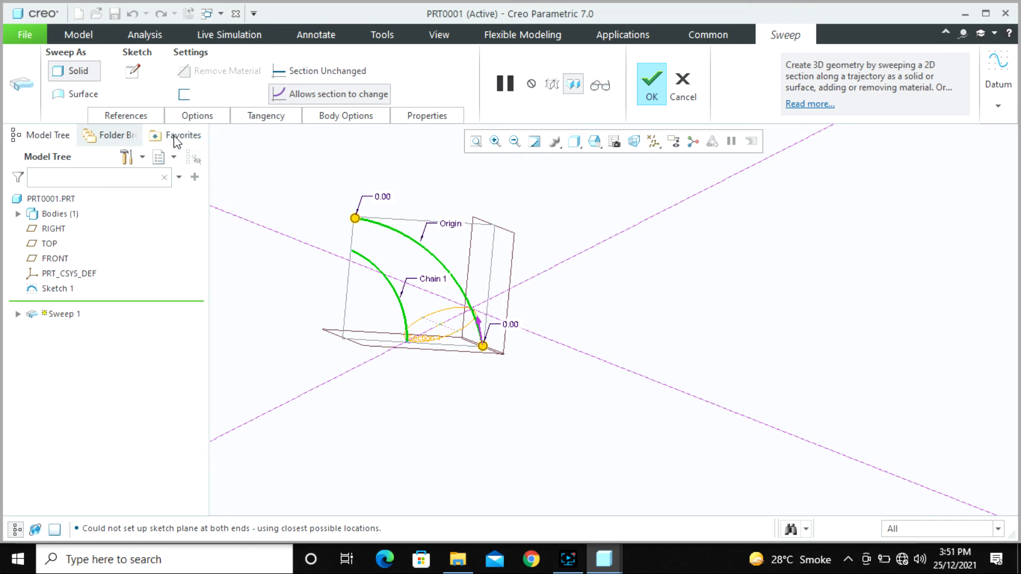
{"action": "left_click", "coordinate": [128, 116]}
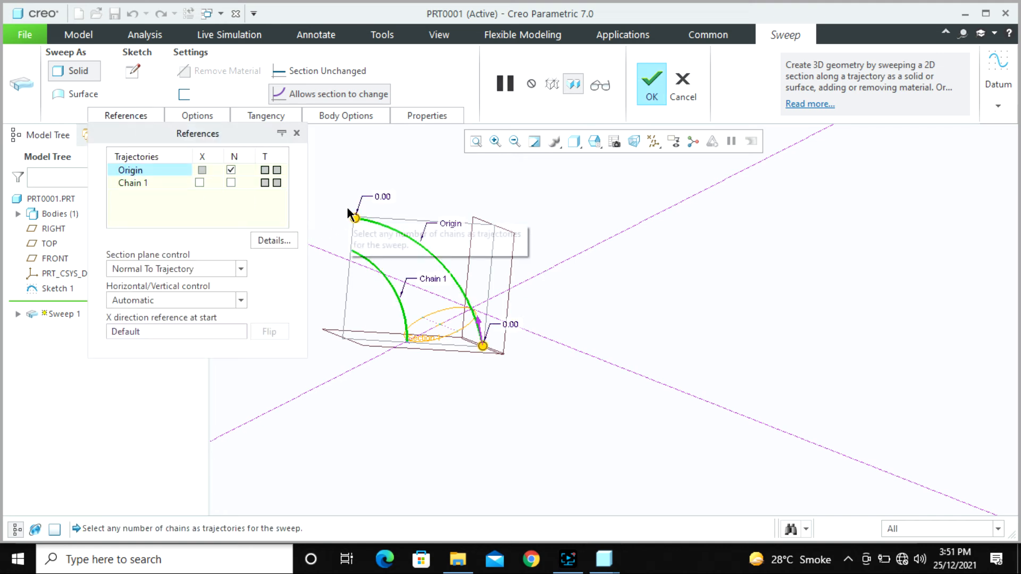
{"action": "left_click", "coordinate": [683, 85]}
{"action": "left_click", "coordinate": [512, 305]}
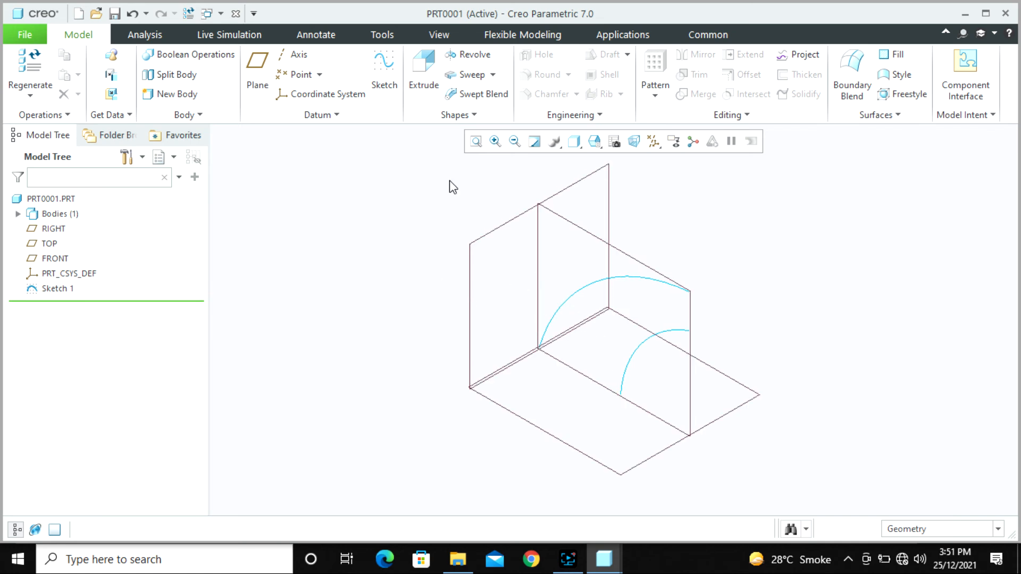
Step: Set up a sweep with the outer arc as origin, starting at its lower end, and the inner arc as second trajectory
{"action": "left_click", "coordinate": [470, 74]}
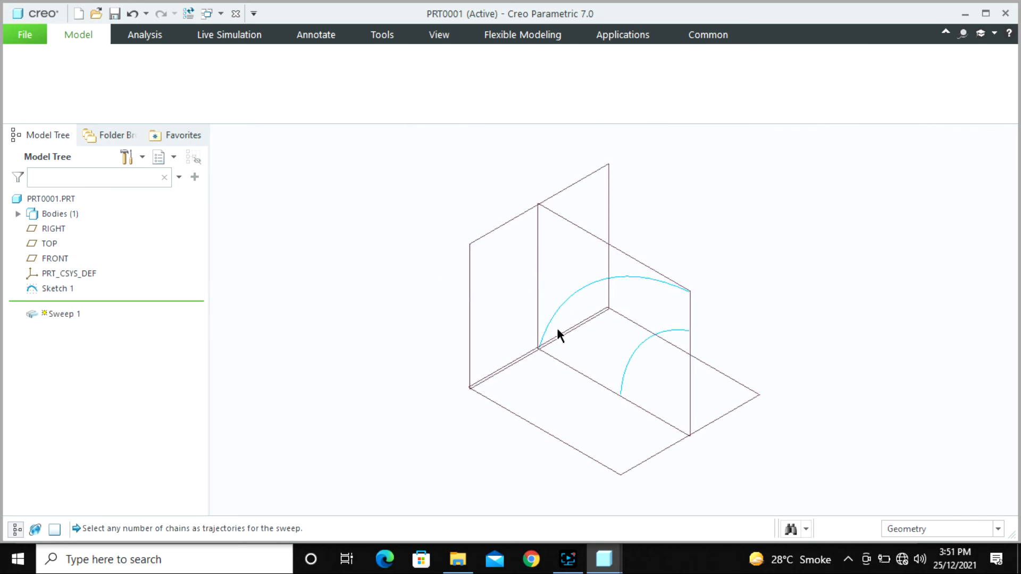
{"action": "left_click", "coordinate": [557, 307]}
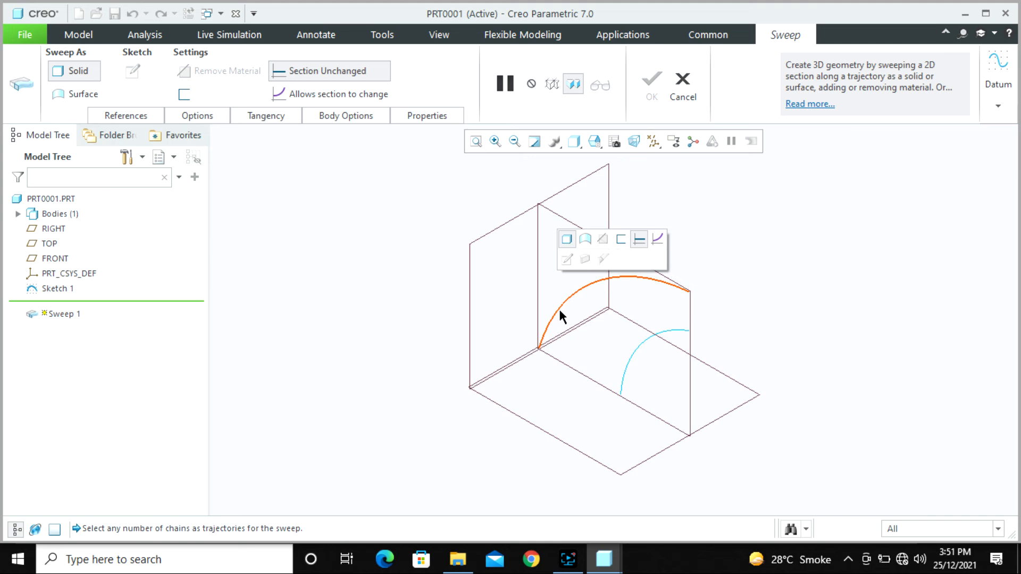
{"action": "left_click", "coordinate": [631, 360], "text": "ctrl"}
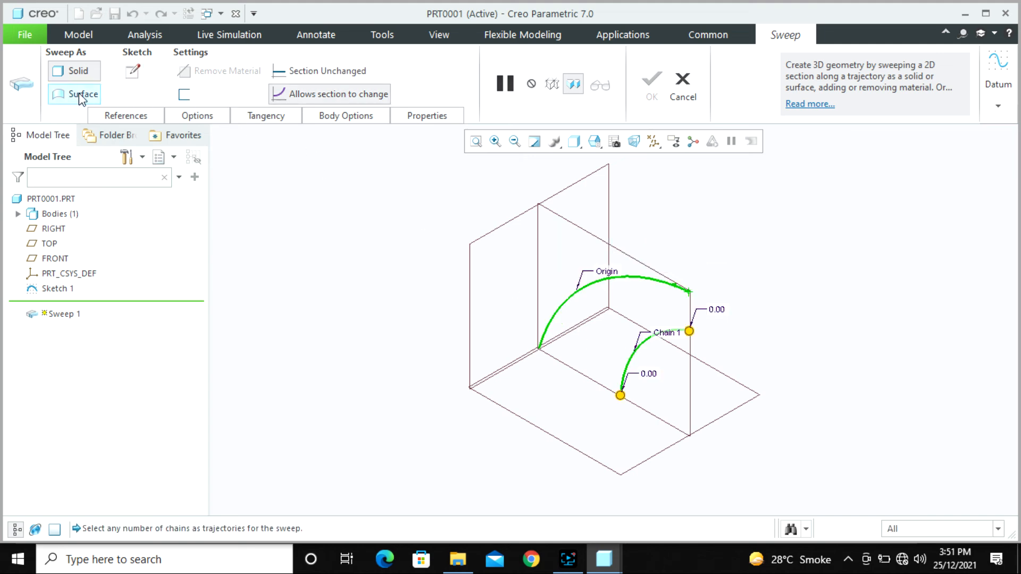
{"action": "left_click", "coordinate": [109, 123]}
{"action": "left_click", "coordinate": [133, 169]}
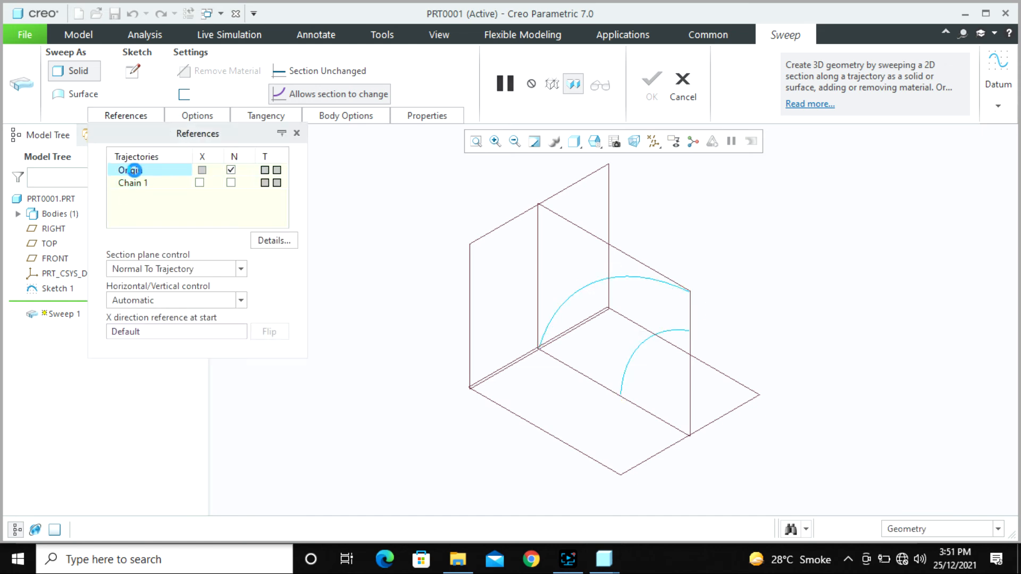
{"action": "left_click", "coordinate": [679, 289]}
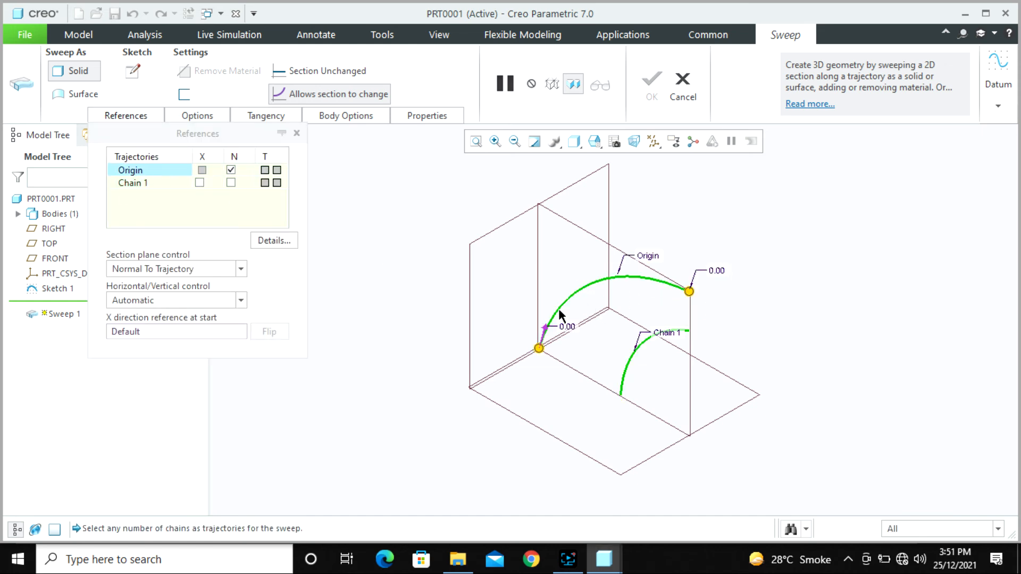
Step: Sketch an elliptical section with one axis from the origin trajectory to the inner arc's lower endpoint, and finish the section
{"action": "left_click", "coordinate": [132, 71]}
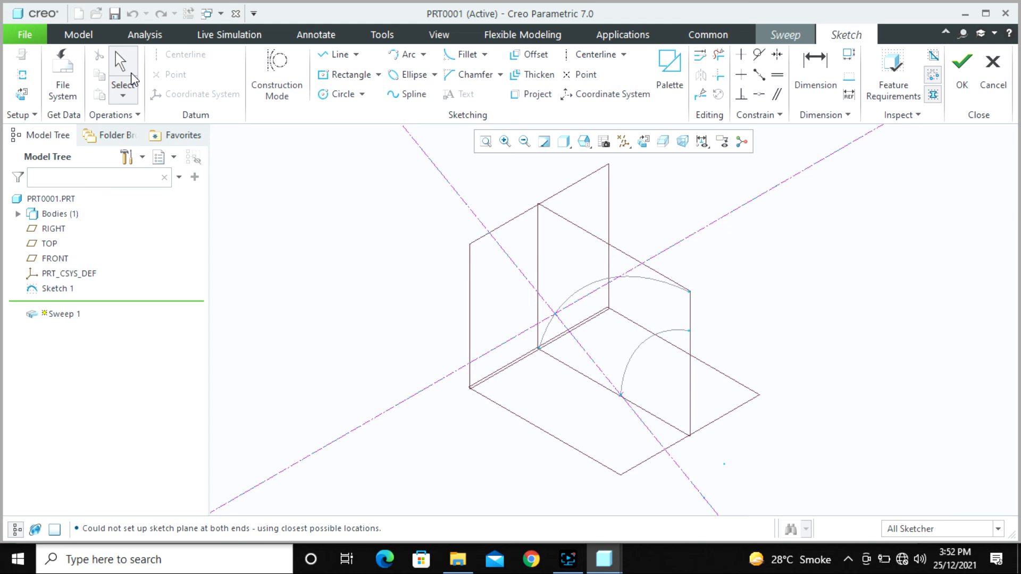
{"action": "mouse_move", "coordinate": [453, 310]}
{"action": "middle_mouse_down"}
{"action": "mouse_move", "coordinate": [476, 324]}
{"action": "mouse_move", "coordinate": [503, 315]}
{"action": "mouse_move", "coordinate": [609, 342]}
{"action": "mouse_move", "coordinate": [590, 303]}
{"action": "mouse_move", "coordinate": [598, 293]}
{"action": "mouse_move", "coordinate": [631, 335]}
{"action": "mouse_move", "coordinate": [612, 326]}
{"action": "mouse_move", "coordinate": [616, 335]}
{"action": "middle_mouse_up"}
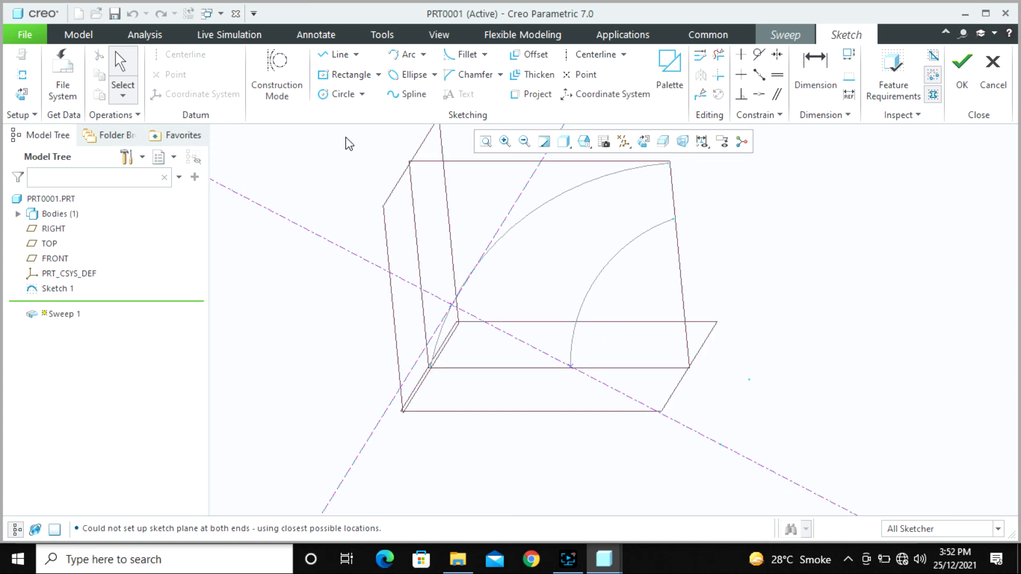
{"action": "left_click", "coordinate": [409, 75]}
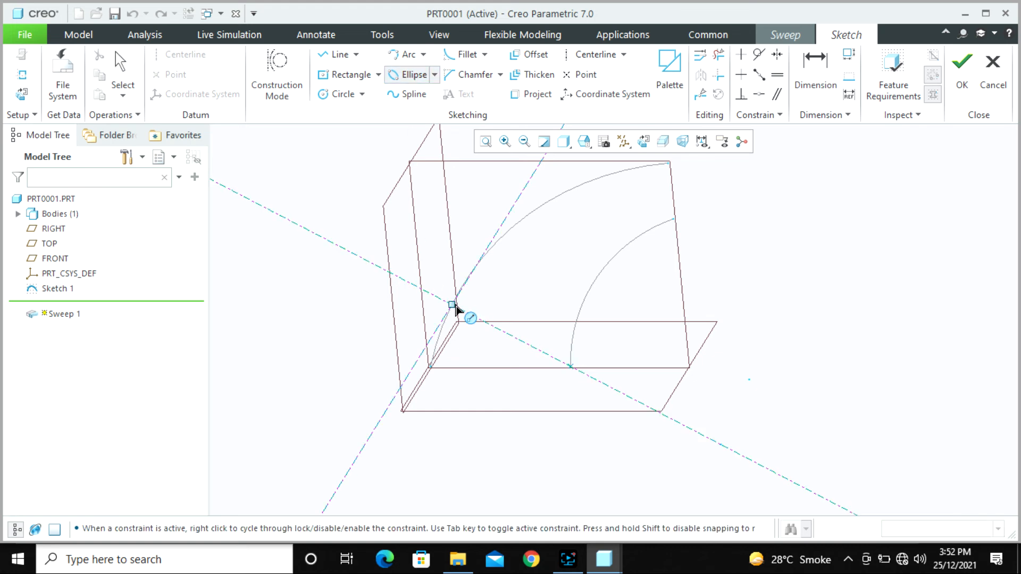
{"action": "left_click", "coordinate": [453, 305]}
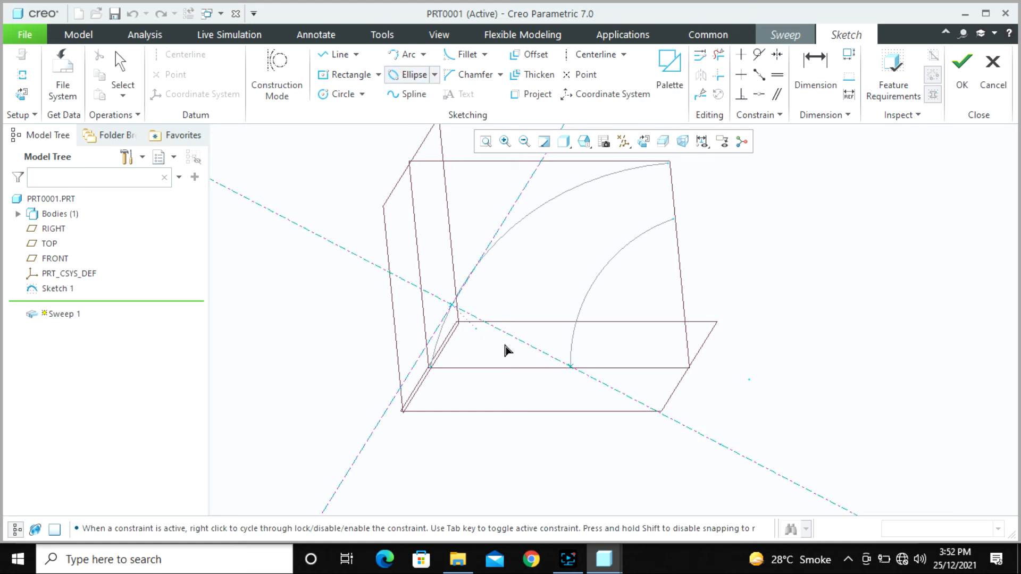
{"action": "left_click", "coordinate": [570, 366]}
{"action": "left_click", "coordinate": [496, 360]}
{"action": "left_click", "coordinate": [962, 74]}
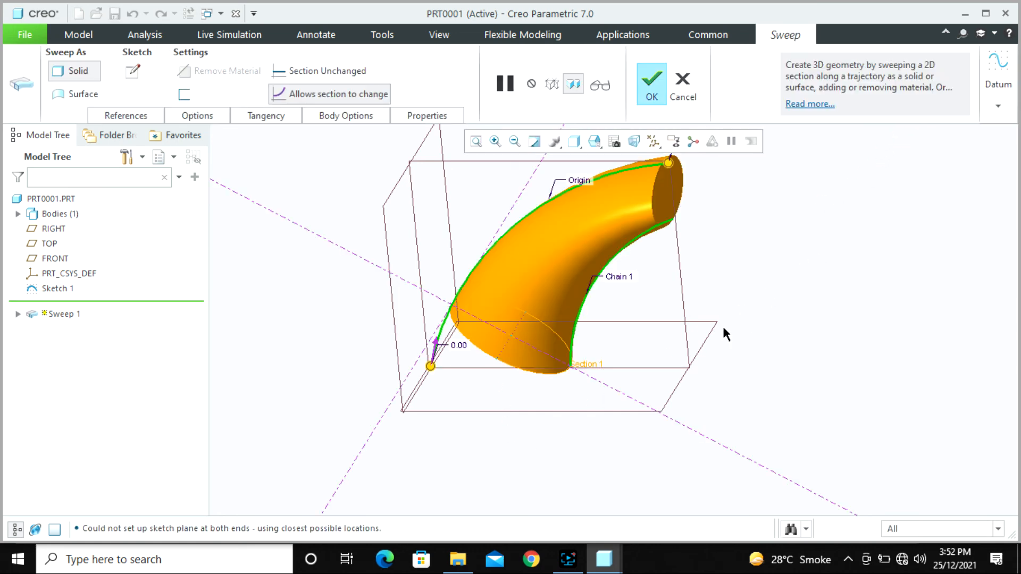
Step: Examine the sweep preview's start at the lower end, its references and options, and the FRONT view
{"action": "middle_click_drag", "start_coordinate": [722, 333], "coordinate": [638, 372]}
{"action": "middle_click_drag", "start_coordinate": [704, 308], "coordinate": [735, 277]}
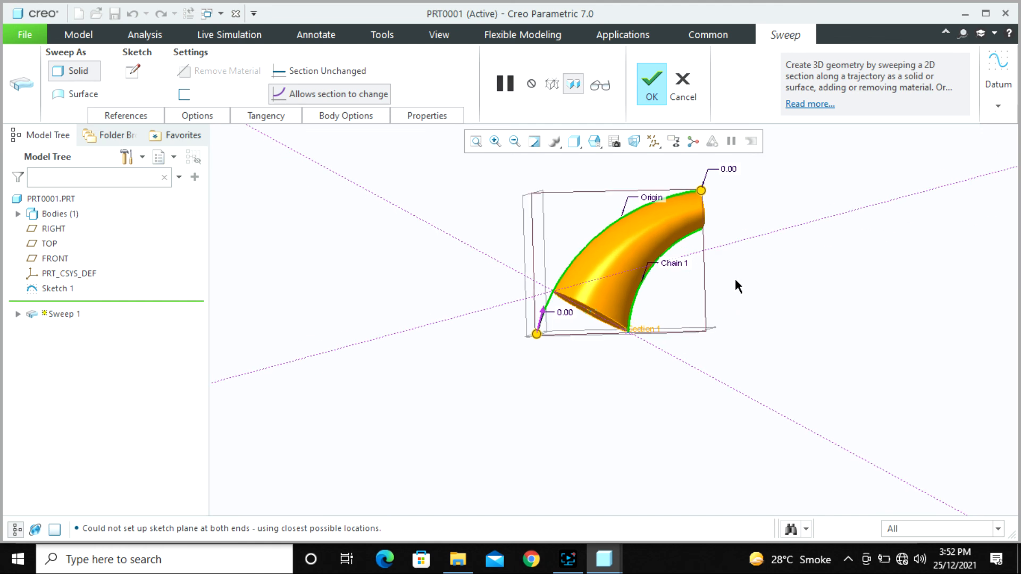
{"action": "scroll", "coordinate": [767, 244], "scroll_direction": "down", "scroll_amount": 3}
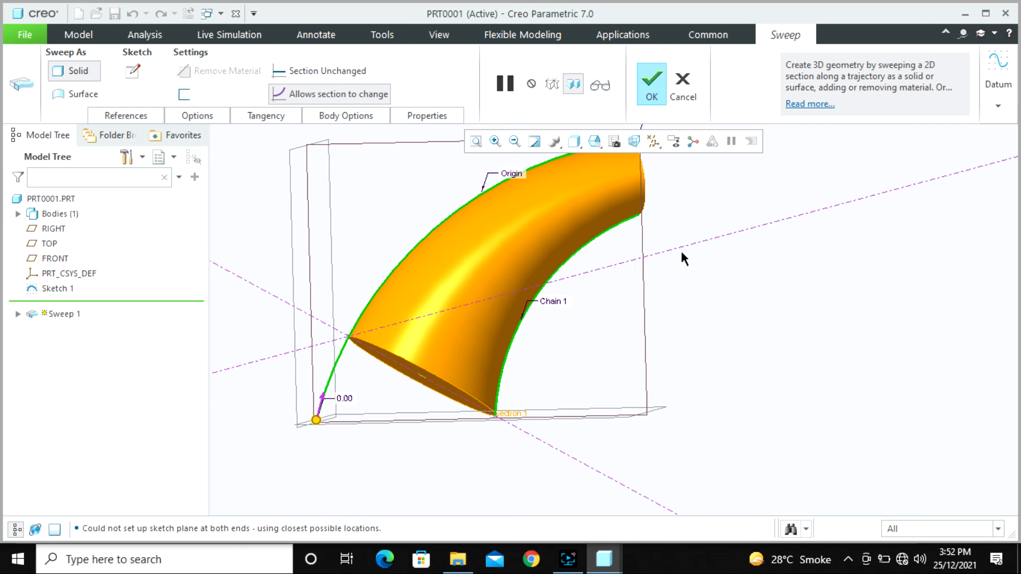
{"action": "left_click", "coordinate": [137, 115]}
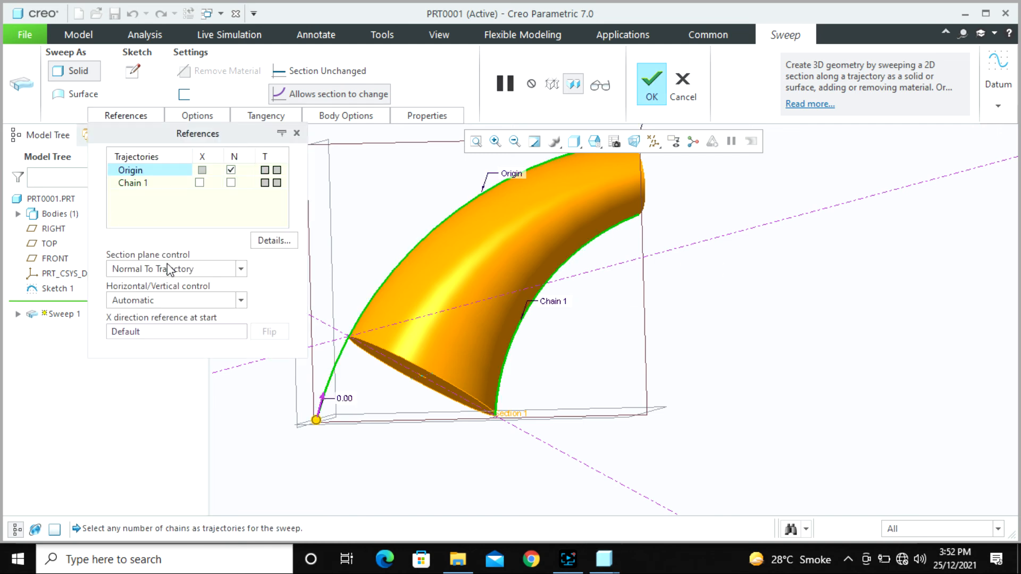
{"action": "left_click", "coordinate": [186, 115]}
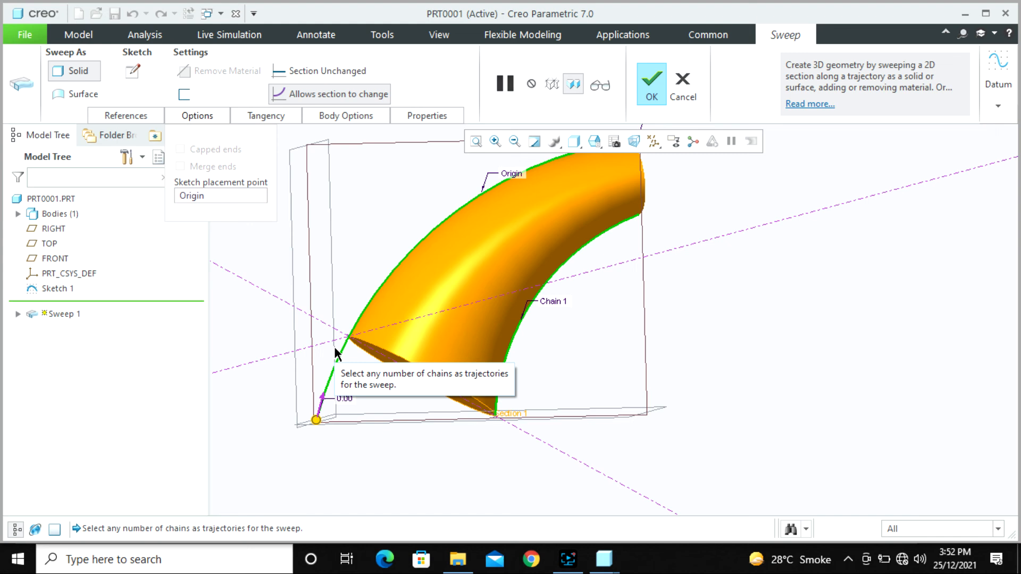
{"action": "left_click", "coordinate": [594, 141]}
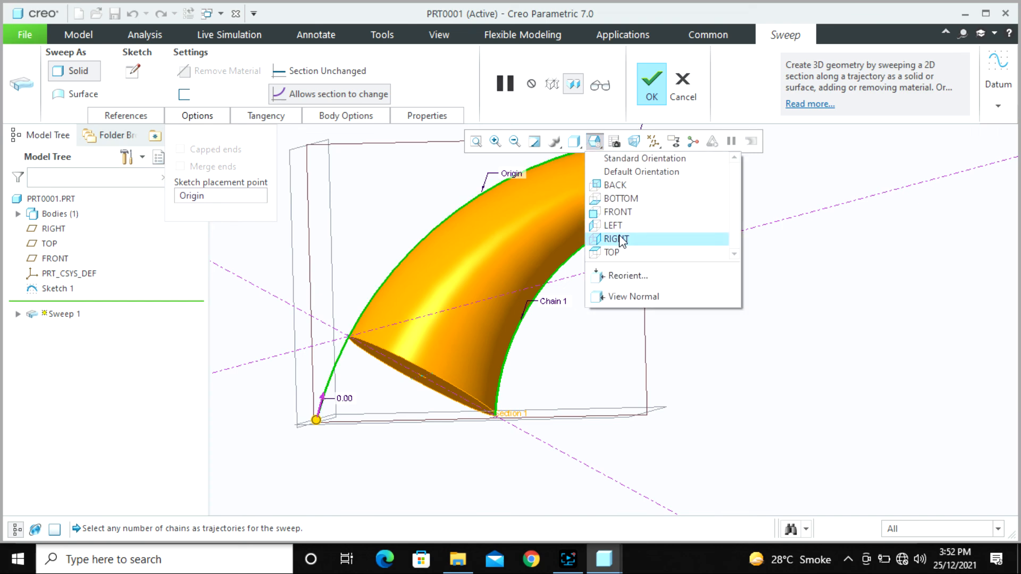
{"action": "left_click", "coordinate": [617, 212]}
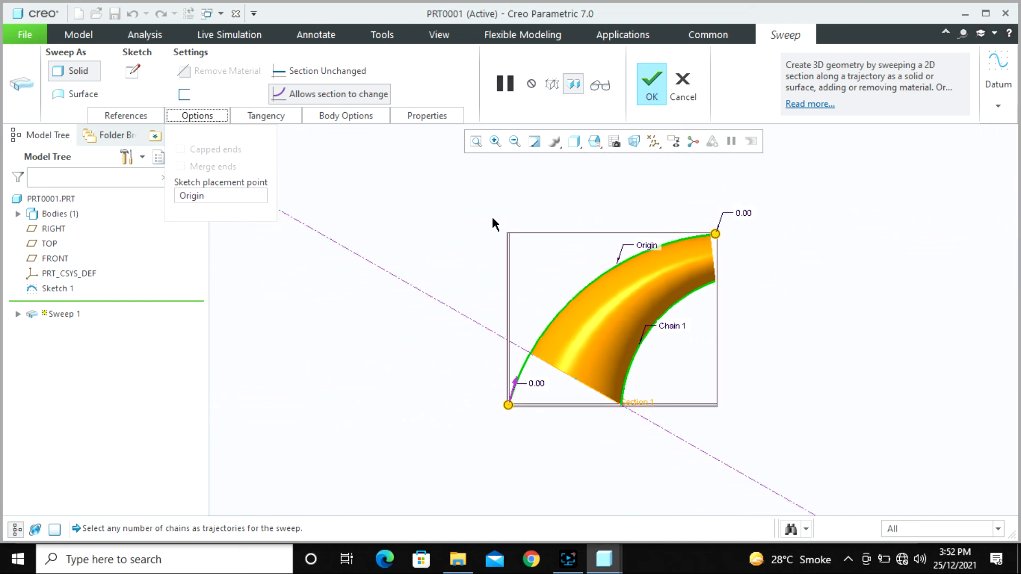
Step: Try Normal To Projection section plane control for the sweep, using the TOP datum plane and its replacement RIGHT as direction reference
{"action": "left_click", "coordinate": [132, 112]}
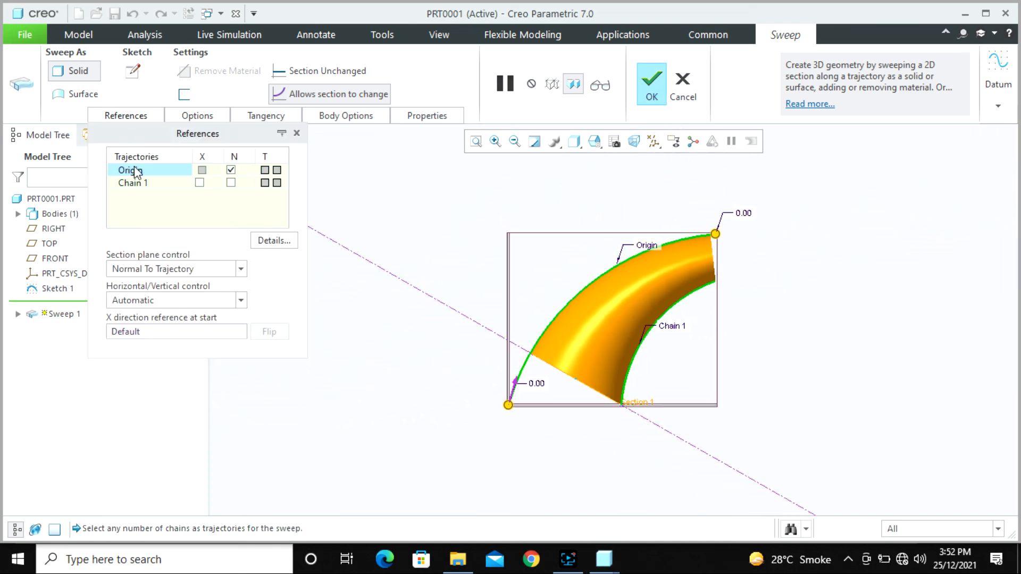
{"action": "left_click", "coordinate": [144, 270]}
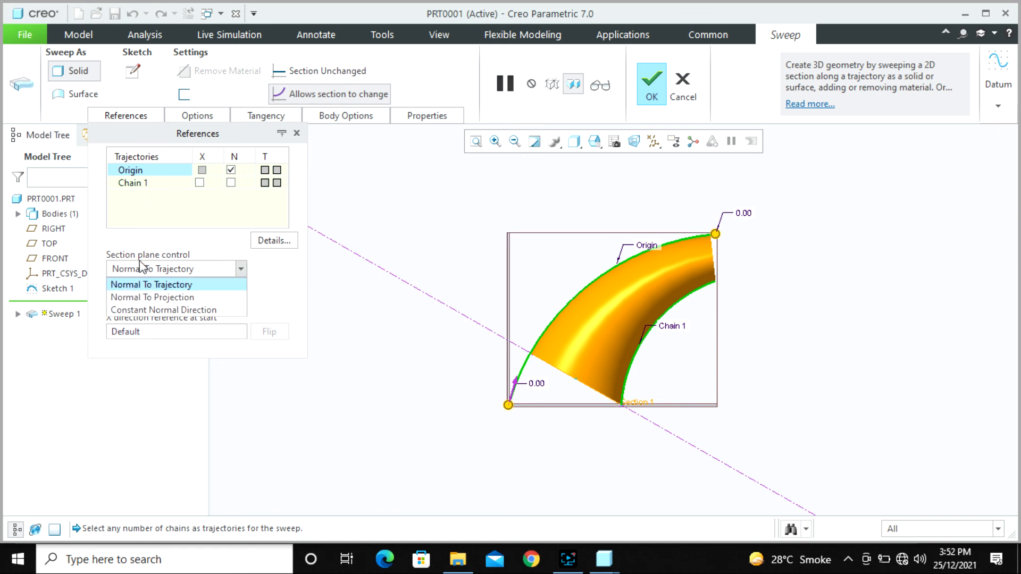
{"action": "left_click", "coordinate": [152, 298]}
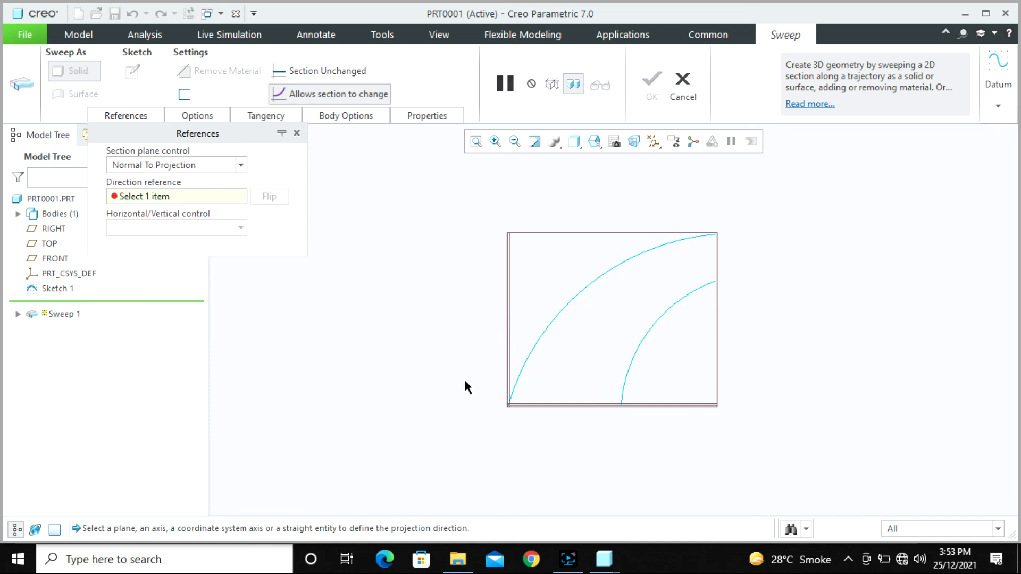
{"action": "left_click", "coordinate": [541, 403]}
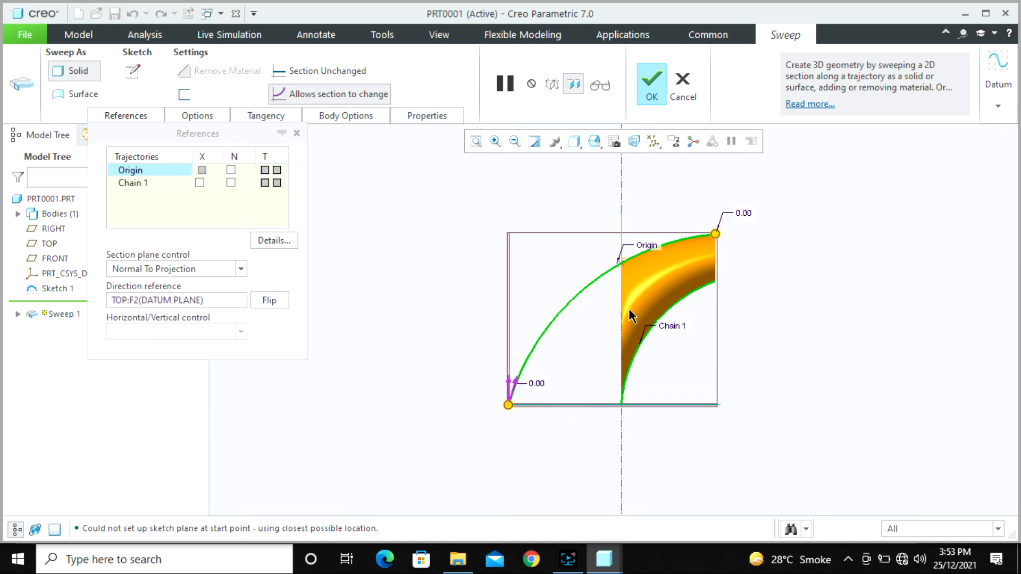
{"action": "right_click", "coordinate": [173, 300]}
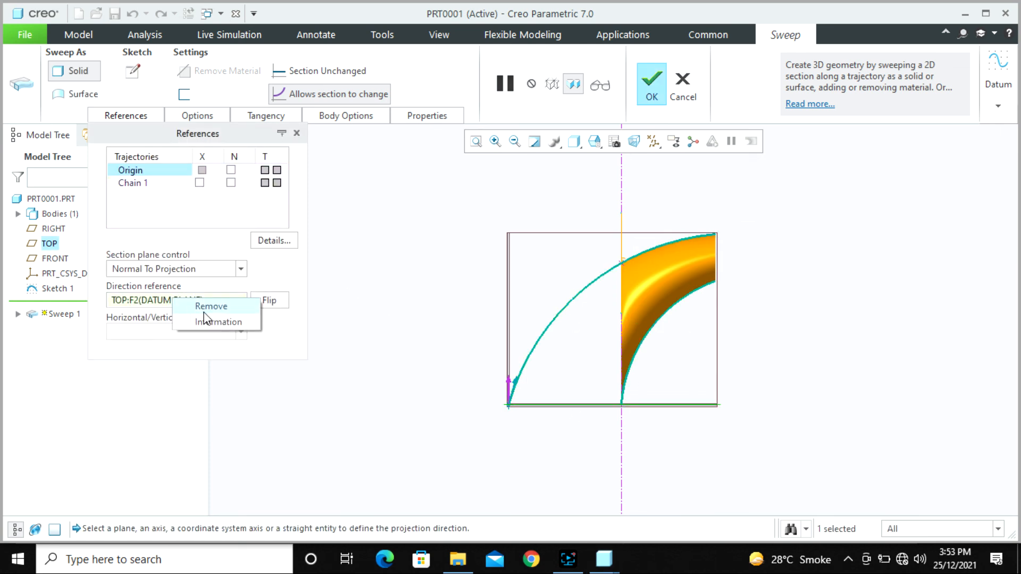
{"action": "left_click", "coordinate": [211, 306]}
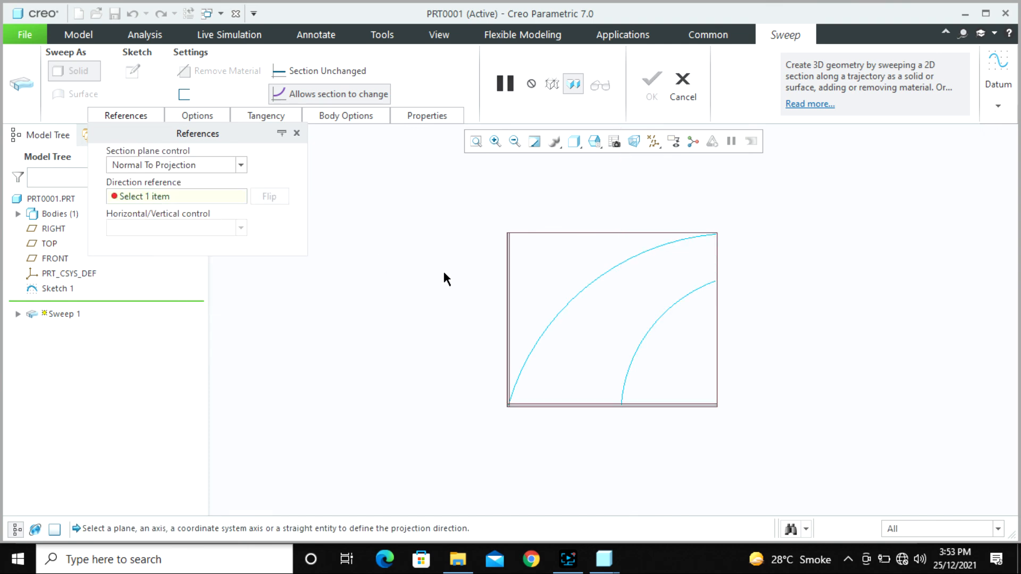
{"action": "left_click", "coordinate": [509, 273]}
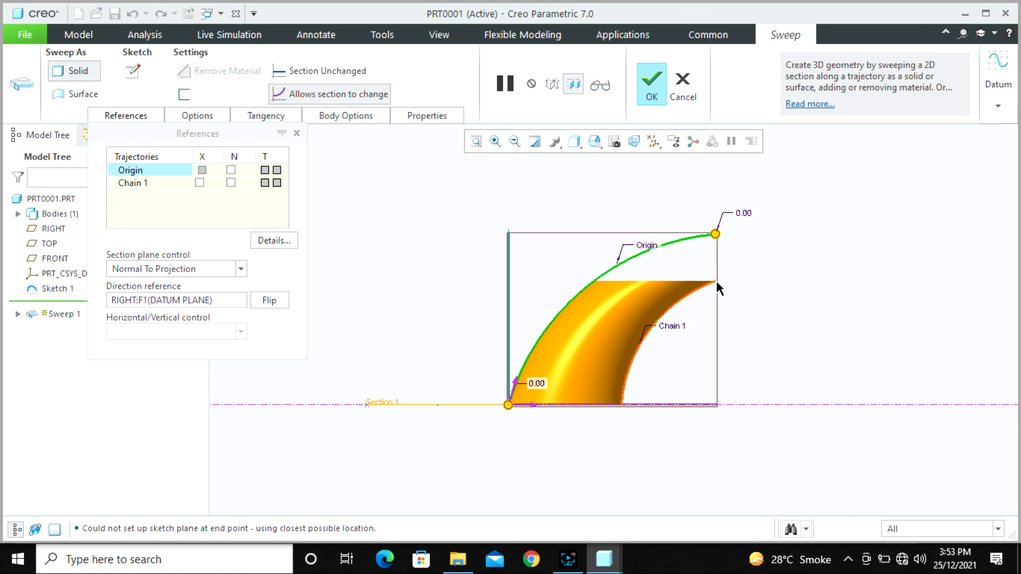
Step: Try Constant Normal Direction section plane control, using the FRONT datum plane and its replacement RIGHT as direction reference
{"action": "left_click", "coordinate": [158, 272]}
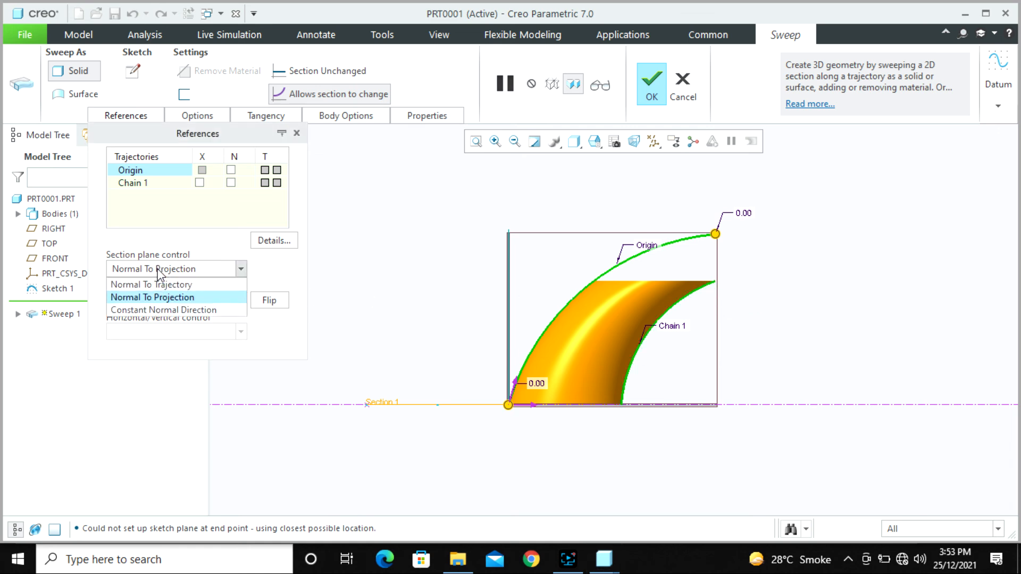
{"action": "left_click", "coordinate": [164, 310]}
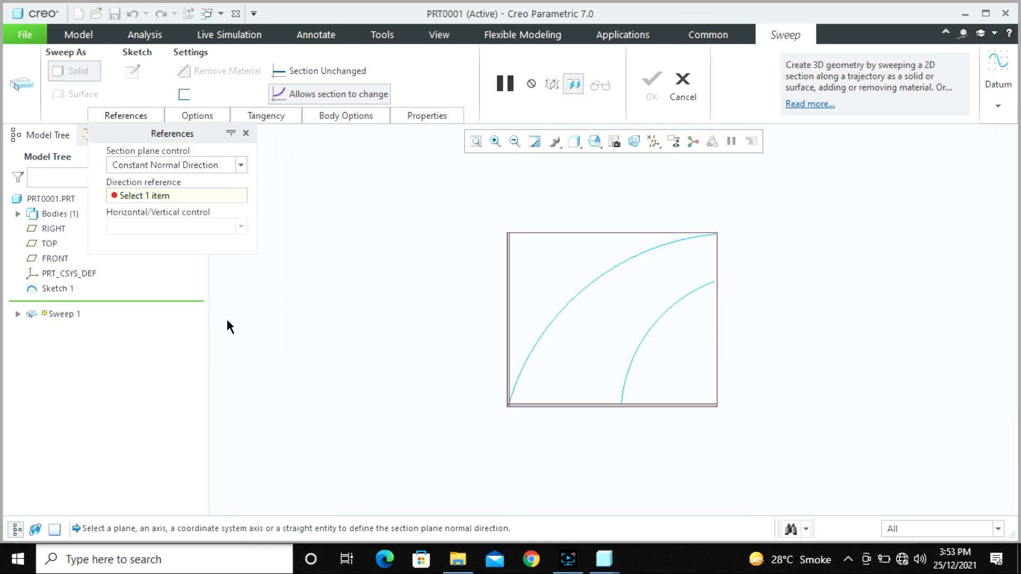
{"action": "left_click", "coordinate": [511, 404]}
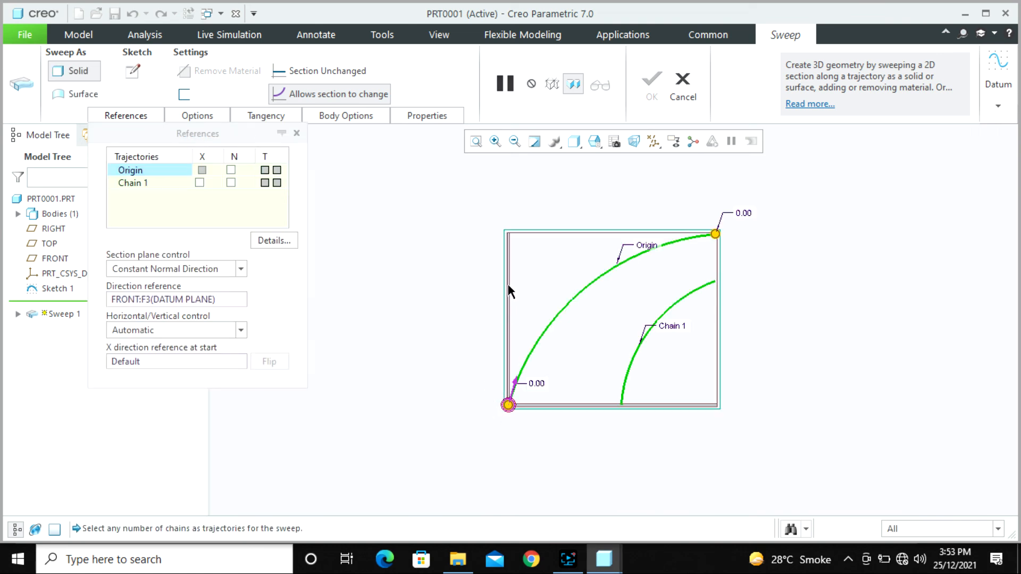
{"action": "left_click", "coordinate": [180, 300]}
{"action": "right_click", "coordinate": [207, 307]}
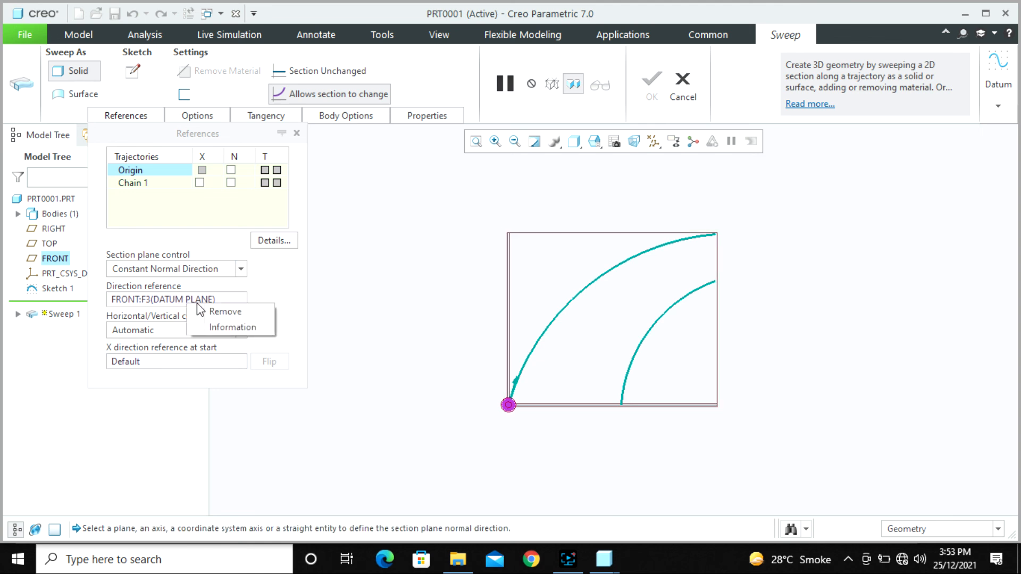
{"action": "left_click", "coordinate": [215, 312]}
{"action": "left_click", "coordinate": [508, 296]}
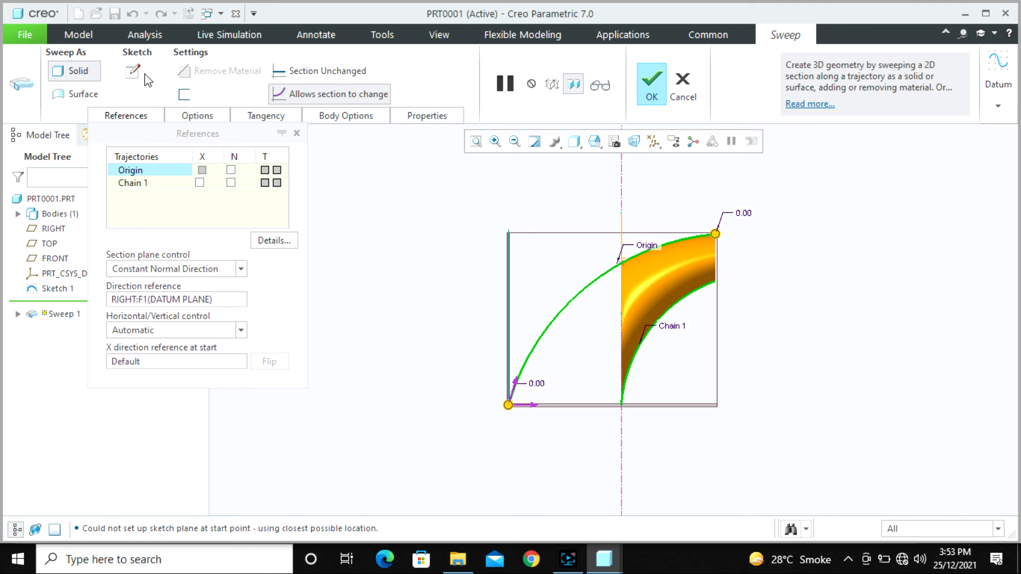
Step: Return the section plane control to Normal To Trajectory and make the inner arc, Chain 1, the normal trajectory
{"action": "left_click", "coordinate": [230, 171]}
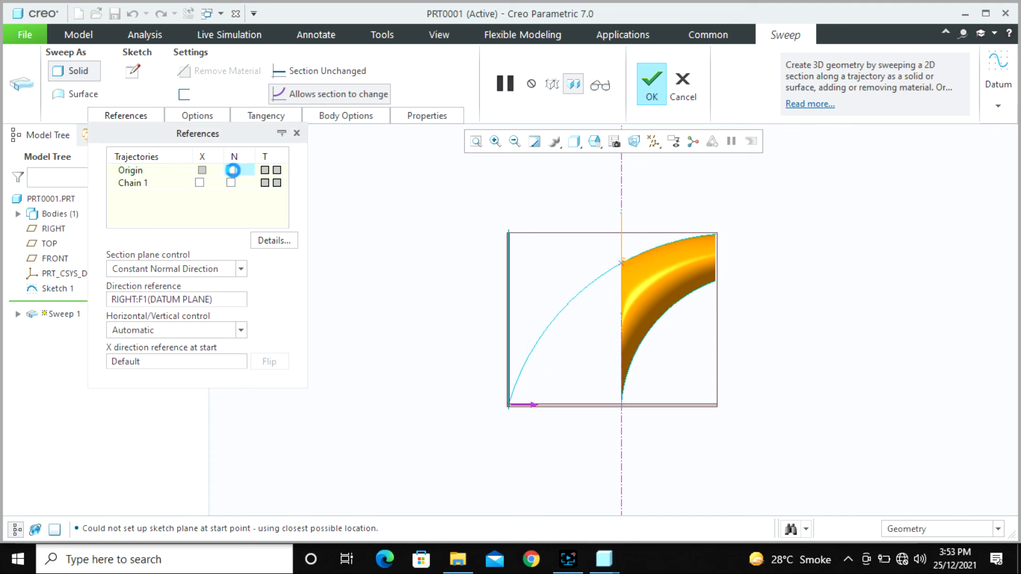
{"action": "left_click", "coordinate": [178, 272]}
{"action": "left_click", "coordinate": [177, 272]}
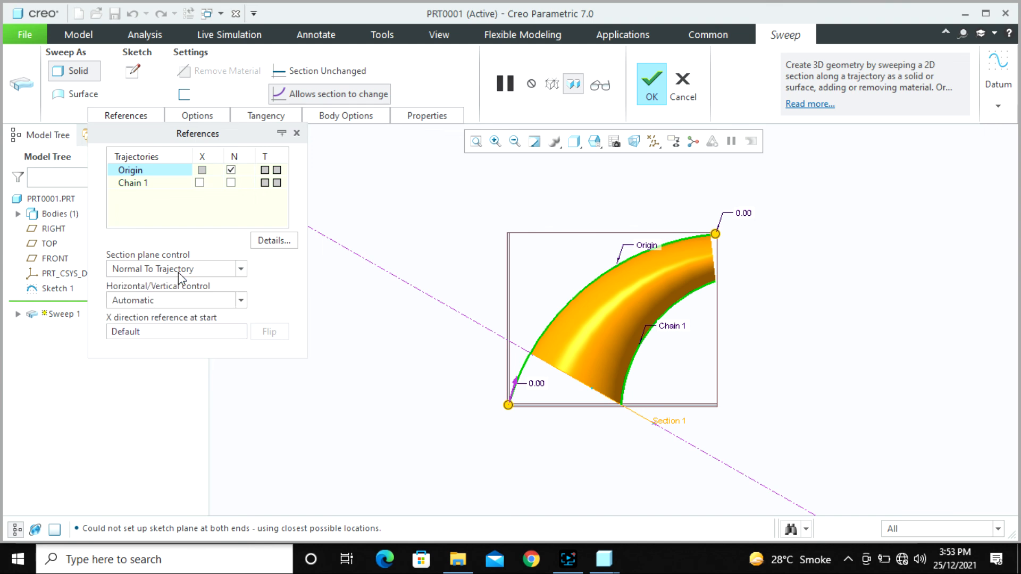
{"action": "left_click", "coordinate": [230, 183]}
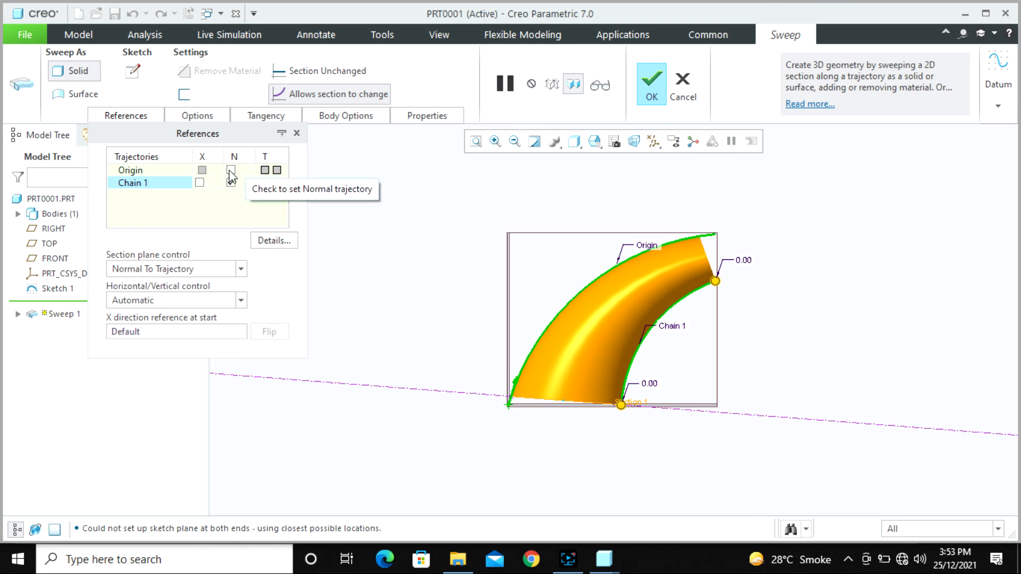
{"action": "left_click", "coordinate": [231, 170]}
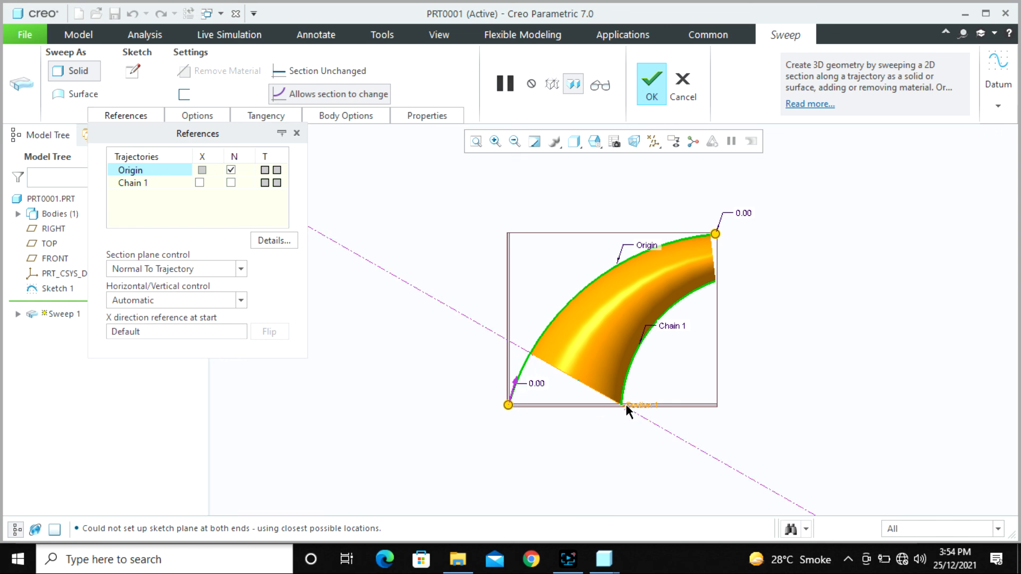
{"action": "left_click", "coordinate": [231, 183]}
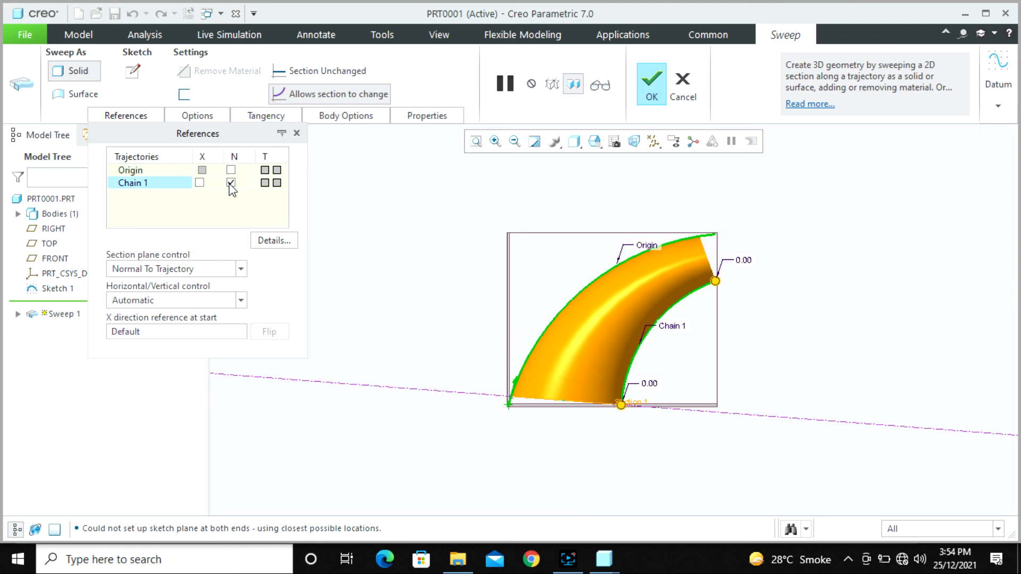
{"action": "left_click", "coordinate": [231, 183]}
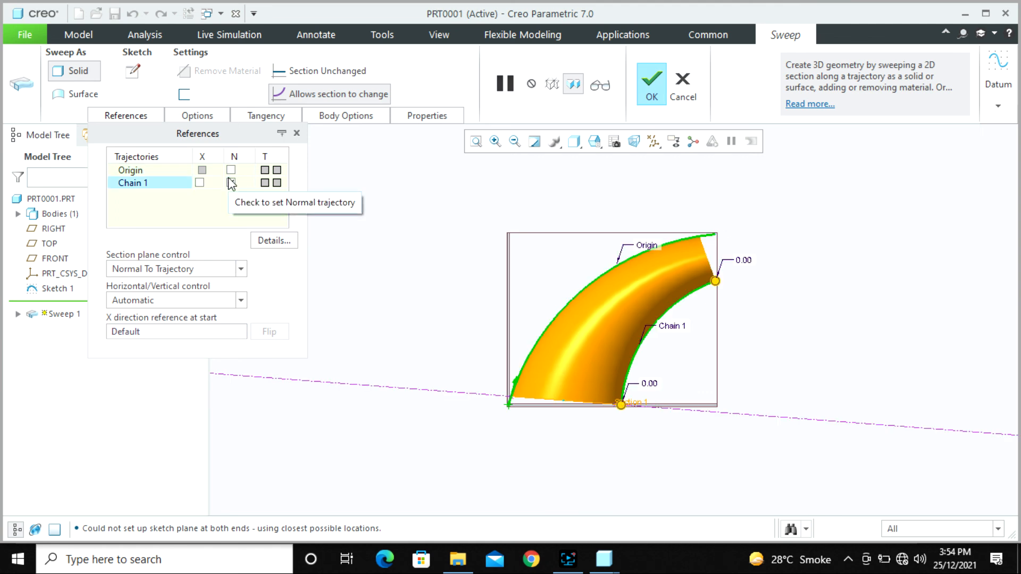
{"action": "left_click", "coordinate": [230, 183]}
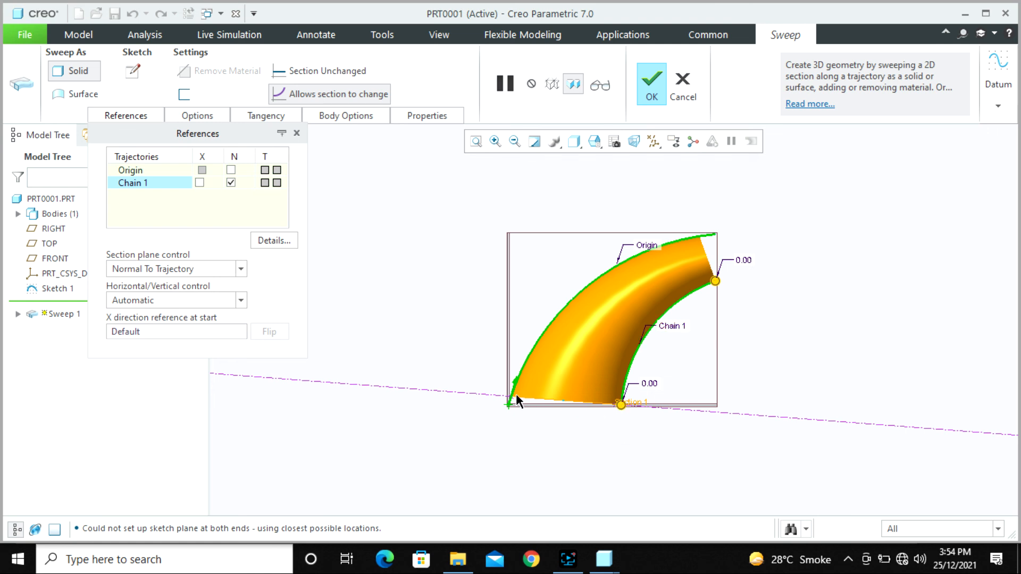
Step: Examine the lower end of the sweep preview in the FRONT view and check the sweep's sketch placement options
{"action": "left_click", "coordinate": [595, 141]}
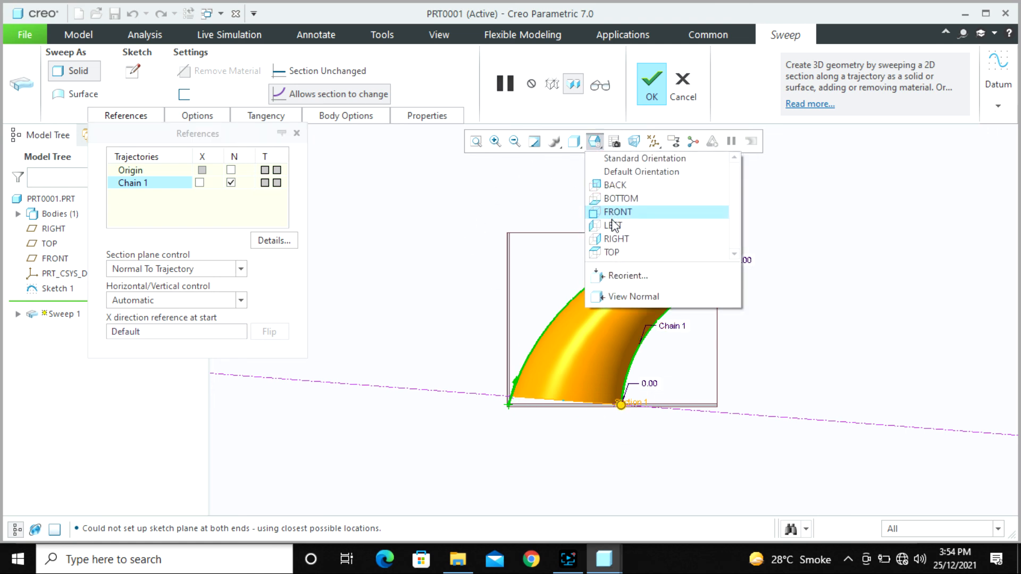
{"action": "left_click", "coordinate": [607, 210]}
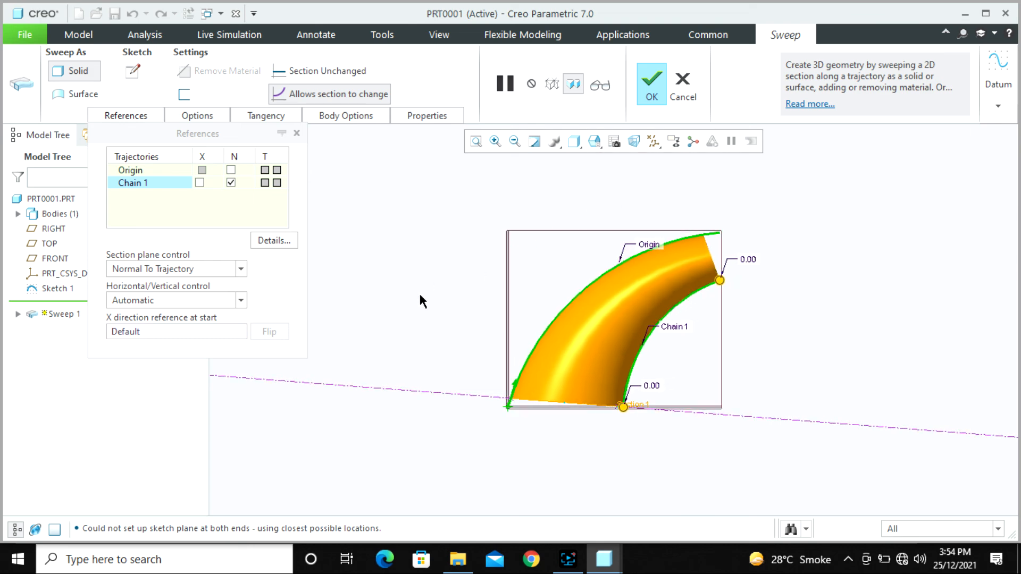
{"action": "scroll", "coordinate": [371, 320], "scroll_direction": "up", "scroll_amount": 3}
{"action": "scroll", "coordinate": [512, 370], "scroll_direction": "down", "scroll_amount": 7}
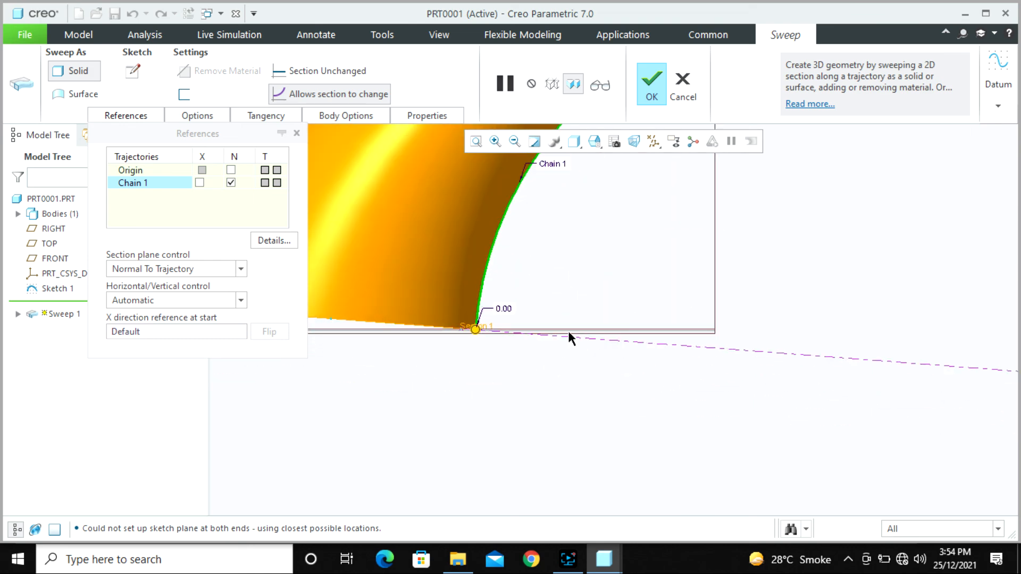
{"action": "scroll", "coordinate": [696, 323], "scroll_direction": "up", "scroll_amount": 3}
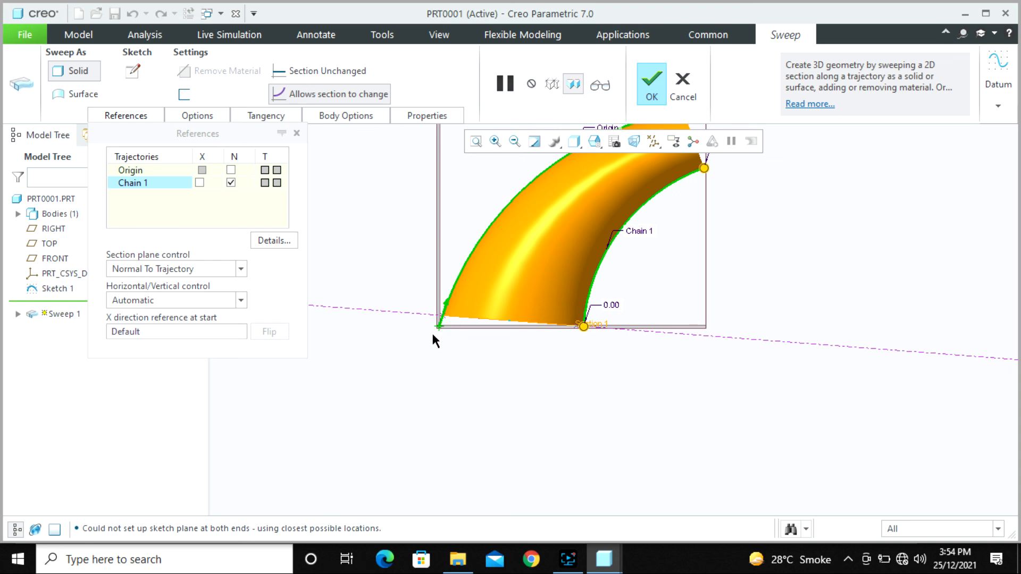
{"action": "left_click", "coordinate": [199, 115]}
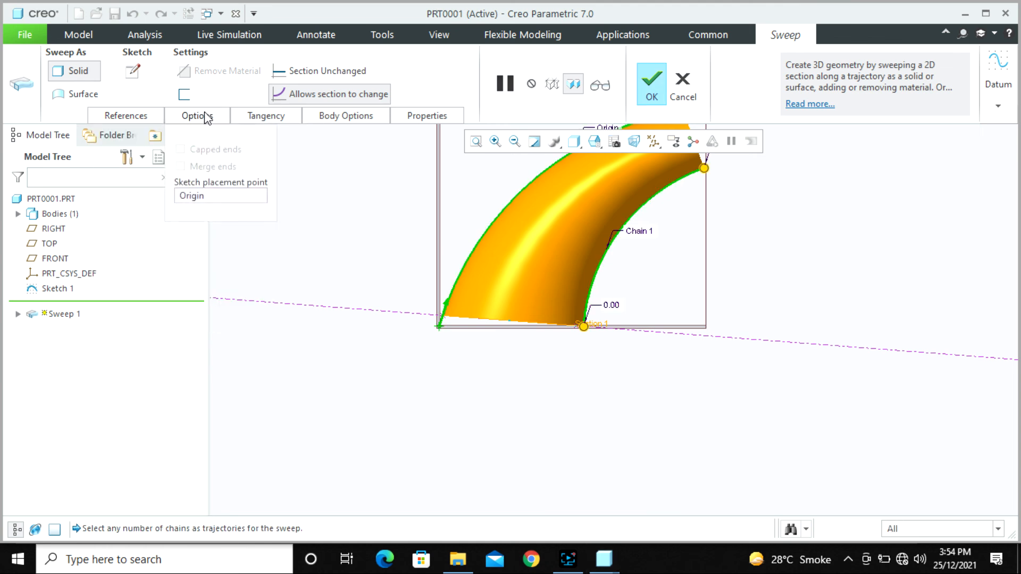
{"action": "left_click", "coordinate": [201, 116]}
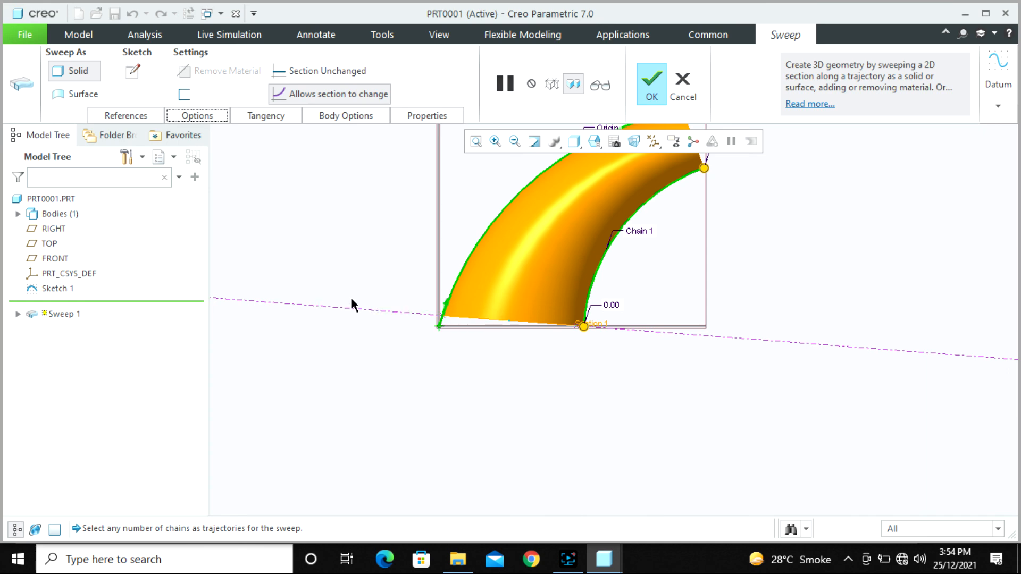
Step: Examine the sweep preview's elliptical end faces and overall shape from an angled view
{"action": "scroll", "coordinate": [350, 295], "scroll_direction": "down", "scroll_amount": 5}
{"action": "middle_click_drag", "start_coordinate": [452, 272], "coordinate": [409, 279]}
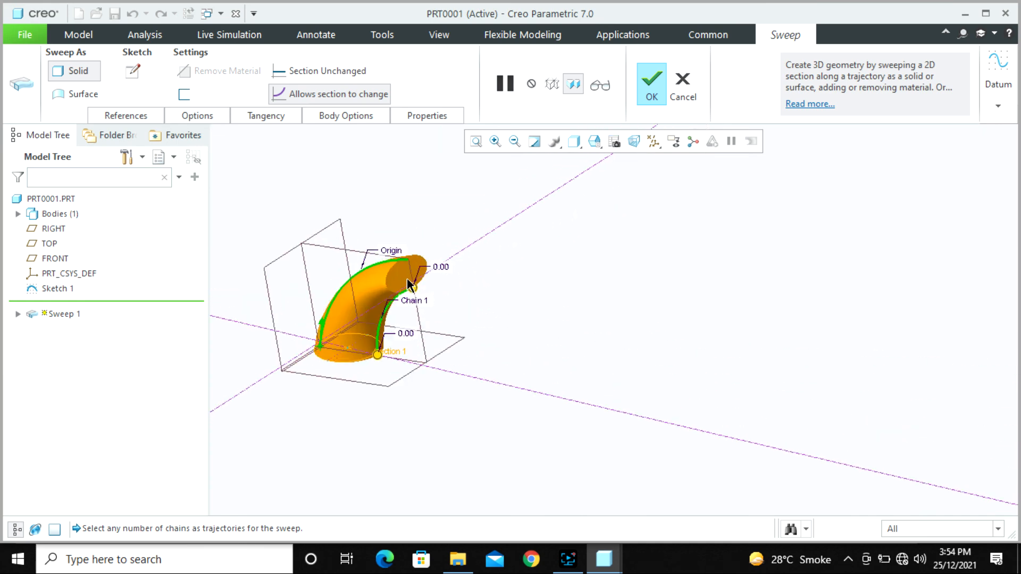
{"action": "scroll", "coordinate": [413, 257], "scroll_direction": "up", "scroll_amount": 4}
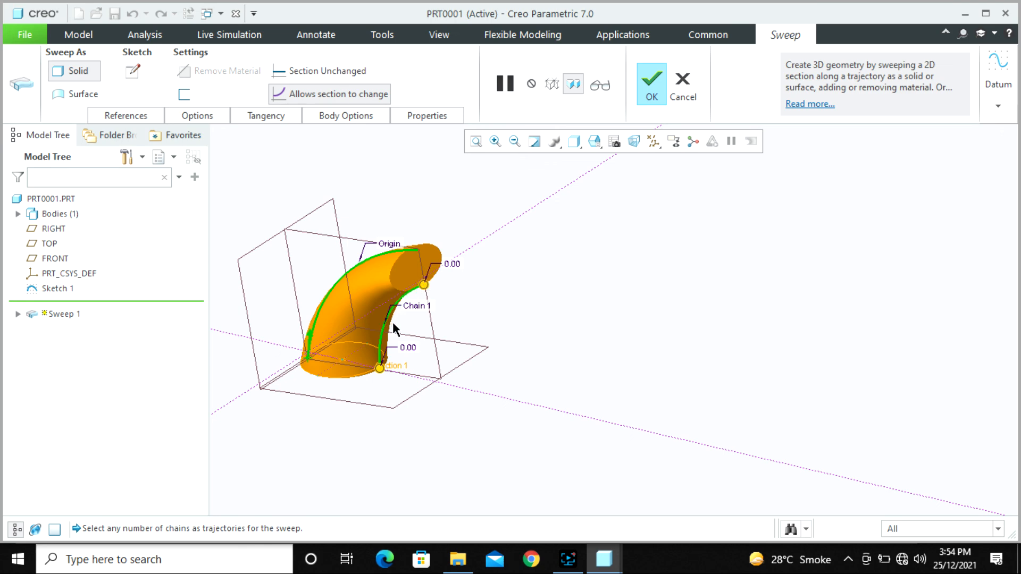
{"action": "mouse_move", "coordinate": [393, 325]}
{"action": "middle_mouse_down"}
{"action": "mouse_move", "coordinate": [409, 211]}
{"action": "mouse_move", "coordinate": [371, 234]}
{"action": "mouse_move", "coordinate": [370, 216]}
{"action": "mouse_move", "coordinate": [390, 276]}
{"action": "mouse_move", "coordinate": [401, 424]}
{"action": "middle_mouse_up"}
{"action": "scroll", "coordinate": [373, 286], "scroll_direction": "down", "scroll_amount": 5}
{"action": "scroll", "coordinate": [447, 242], "scroll_direction": "up", "scroll_amount": 4}
{"action": "scroll", "coordinate": [447, 244], "scroll_direction": "down", "scroll_amount": 4}
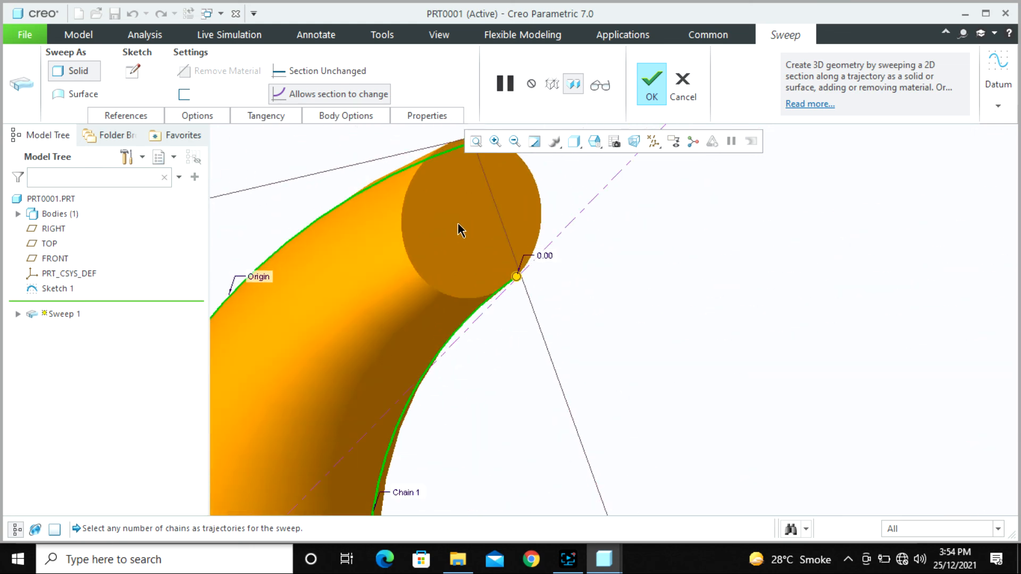
{"action": "middle_click_drag", "start_coordinate": [458, 223], "coordinate": [455, 260]}
{"action": "scroll", "coordinate": [402, 235], "scroll_direction": "up", "scroll_amount": 3}
{"action": "scroll", "coordinate": [455, 260], "scroll_direction": "up", "scroll_amount": 2}
{"action": "scroll", "coordinate": [372, 314], "scroll_direction": "down", "scroll_amount": 3}
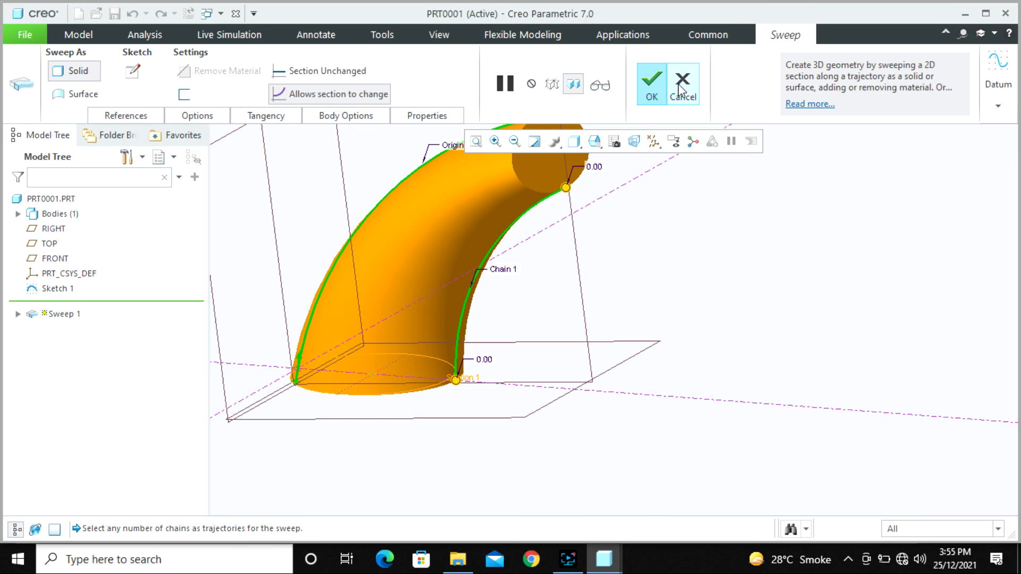
Step: Check the sweep options, and flip the origin trajectory's start point to the outer arc's upper end
{"action": "left_click", "coordinate": [218, 115]}
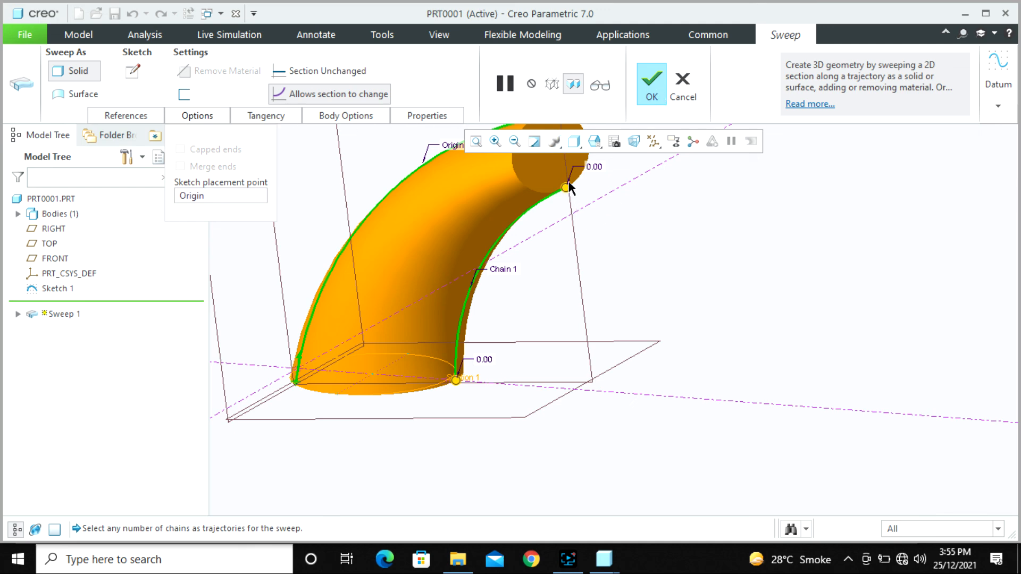
{"action": "scroll", "coordinate": [557, 331], "scroll_direction": "up", "scroll_amount": 2}
{"action": "left_click", "coordinate": [126, 116]}
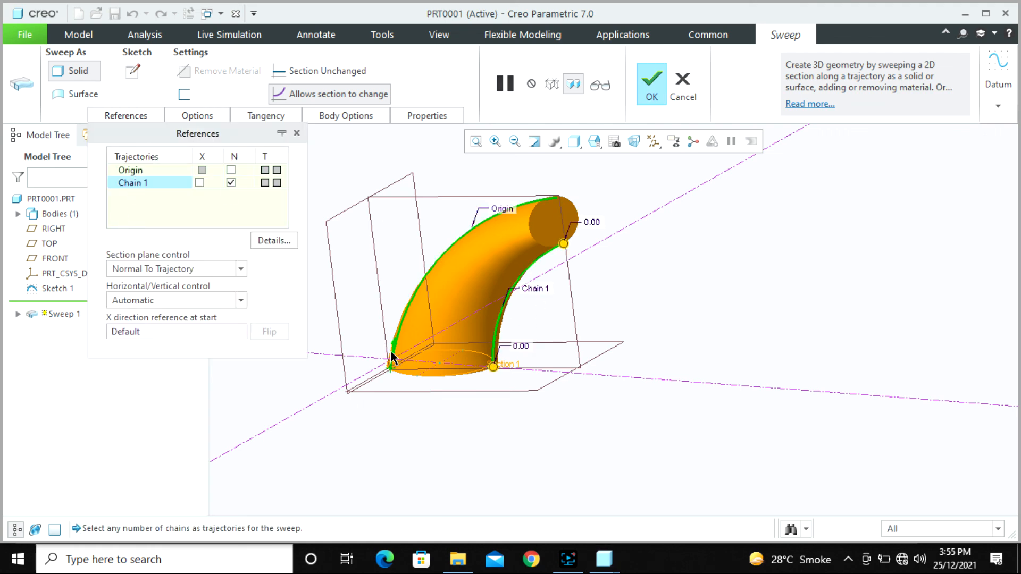
{"action": "left_click", "coordinate": [170, 169]}
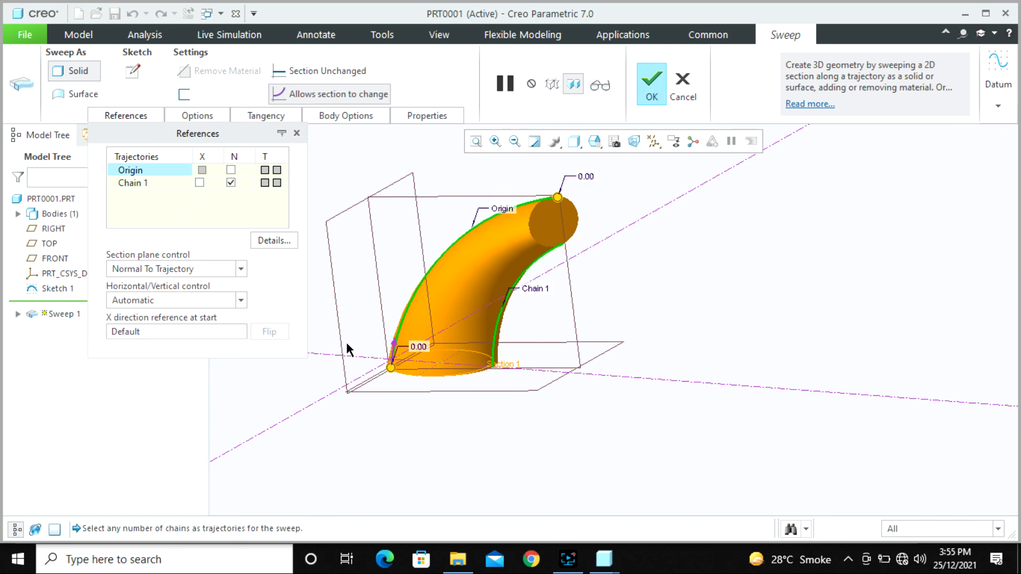
{"action": "left_click", "coordinate": [393, 350]}
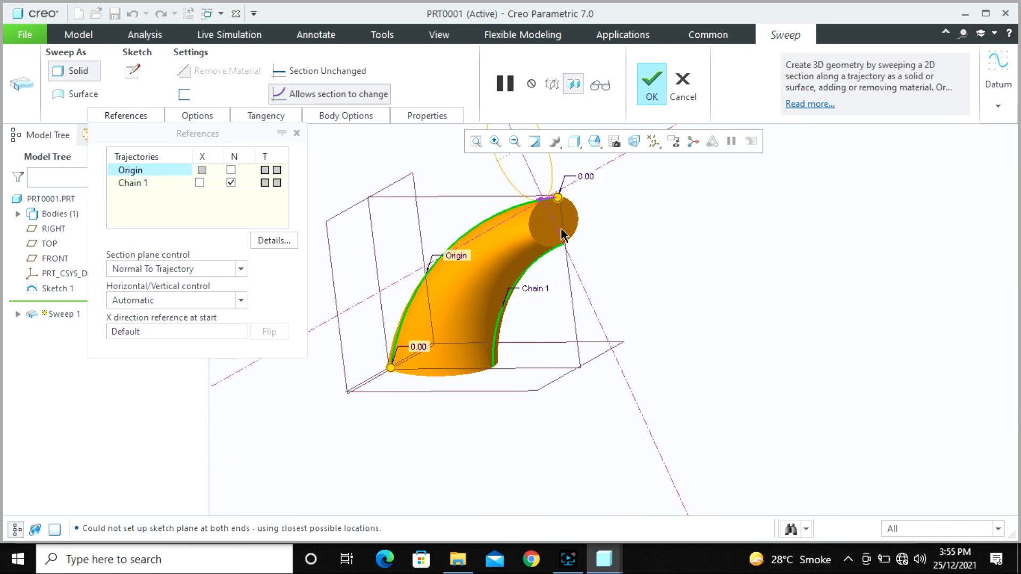
{"action": "scroll", "coordinate": [564, 336], "scroll_direction": "up", "scroll_amount": 3}
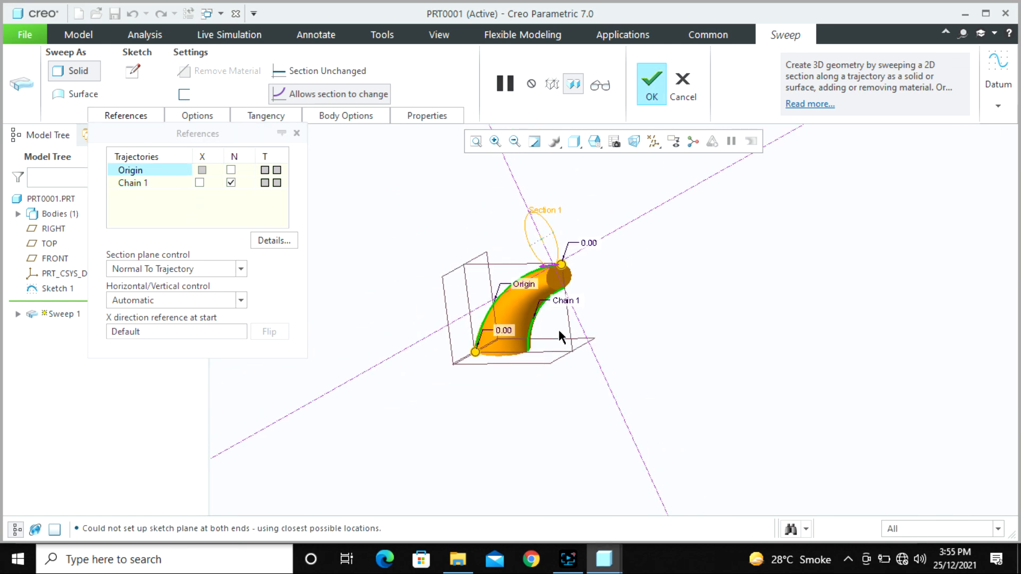
{"action": "scroll", "coordinate": [610, 240], "scroll_direction": "down", "scroll_amount": 2}
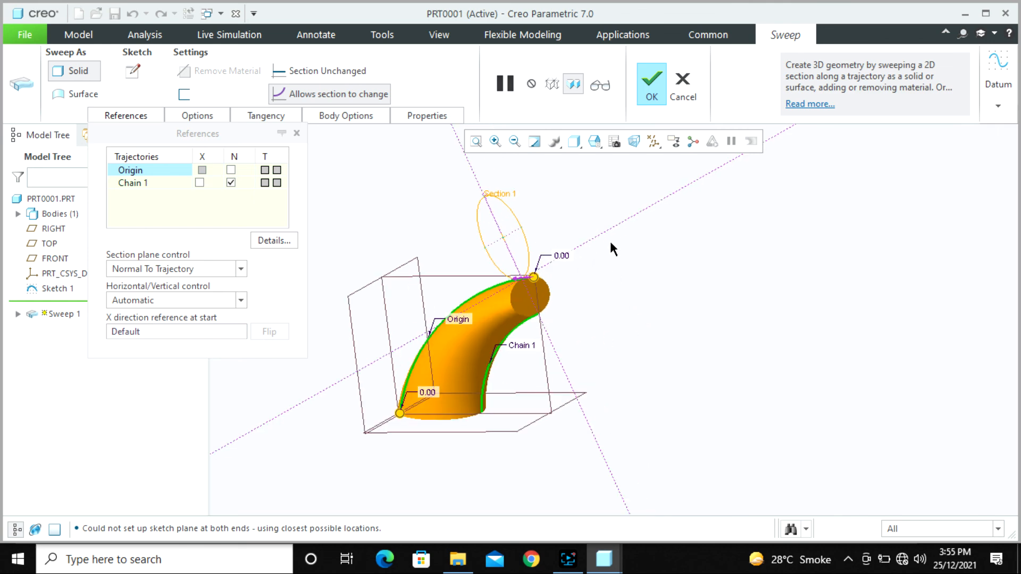
Step: Complete the sweep feature and clear the selection
{"action": "left_click", "coordinate": [652, 99]}
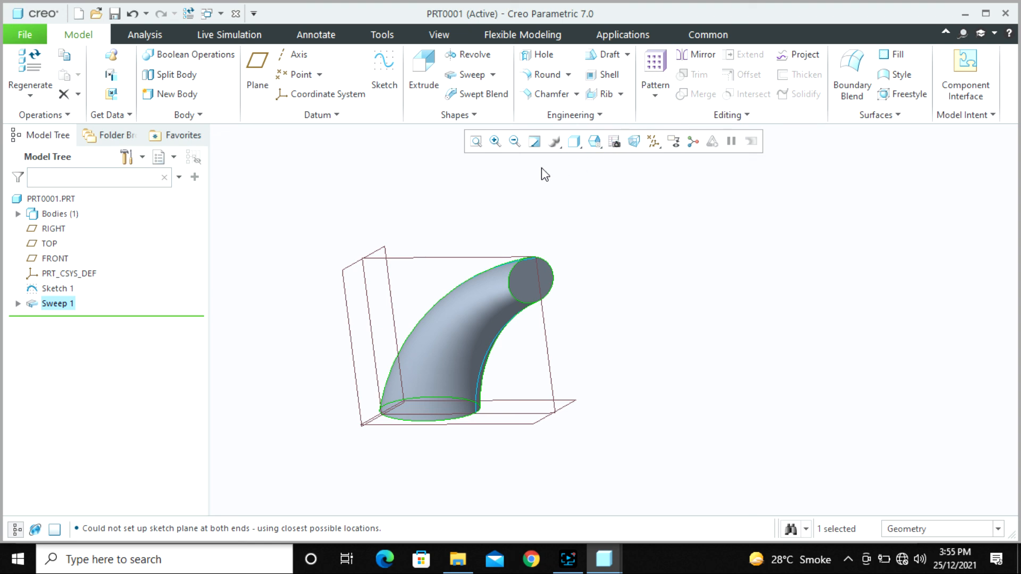
{"action": "left_click", "coordinate": [608, 219]}
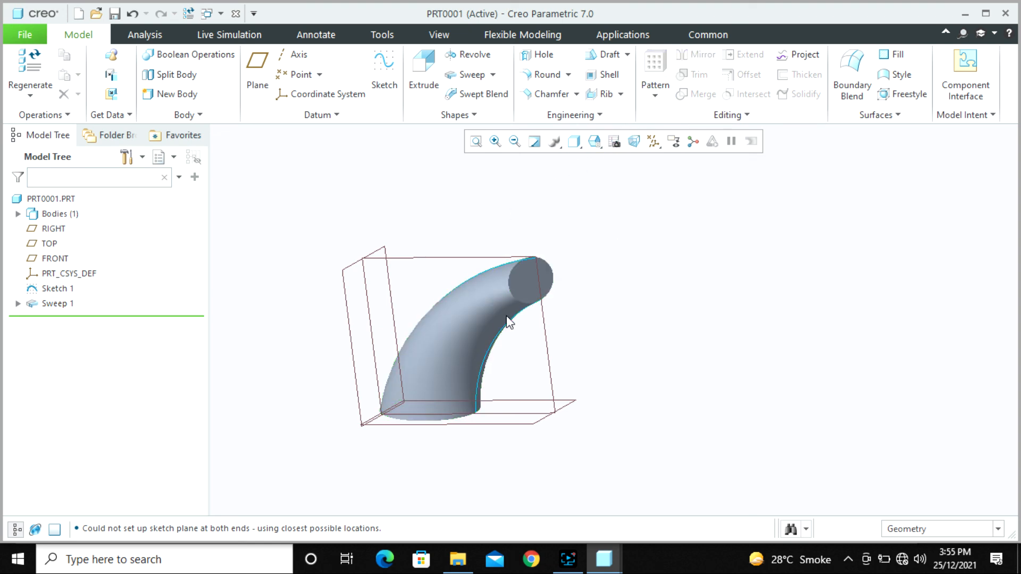
Step: Reopen the sweep's definition and review its elliptical section sketch without changing the section
{"action": "left_click", "coordinate": [462, 305]}
{"action": "left_click", "coordinate": [486, 212]}
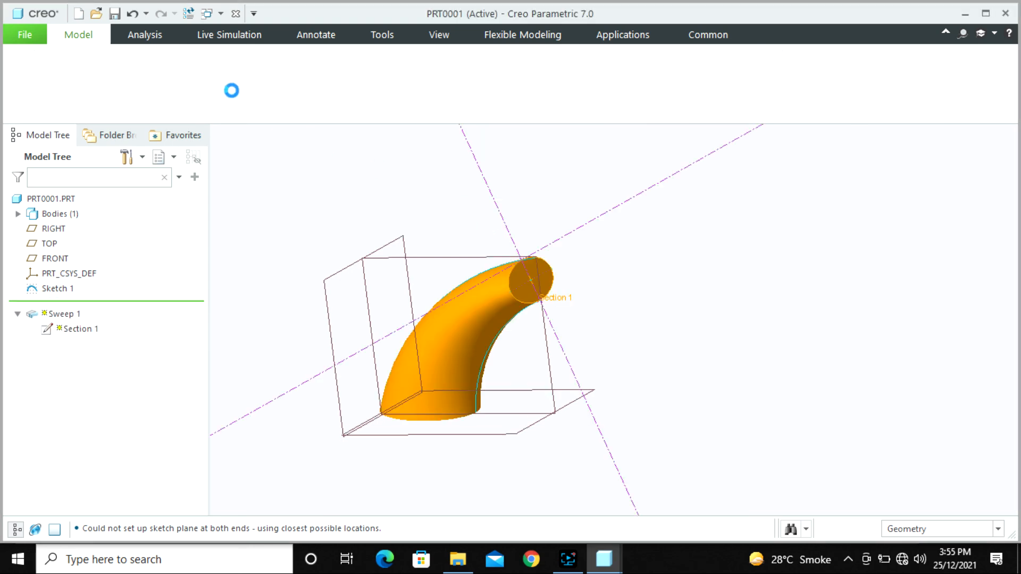
{"action": "left_click", "coordinate": [133, 70]}
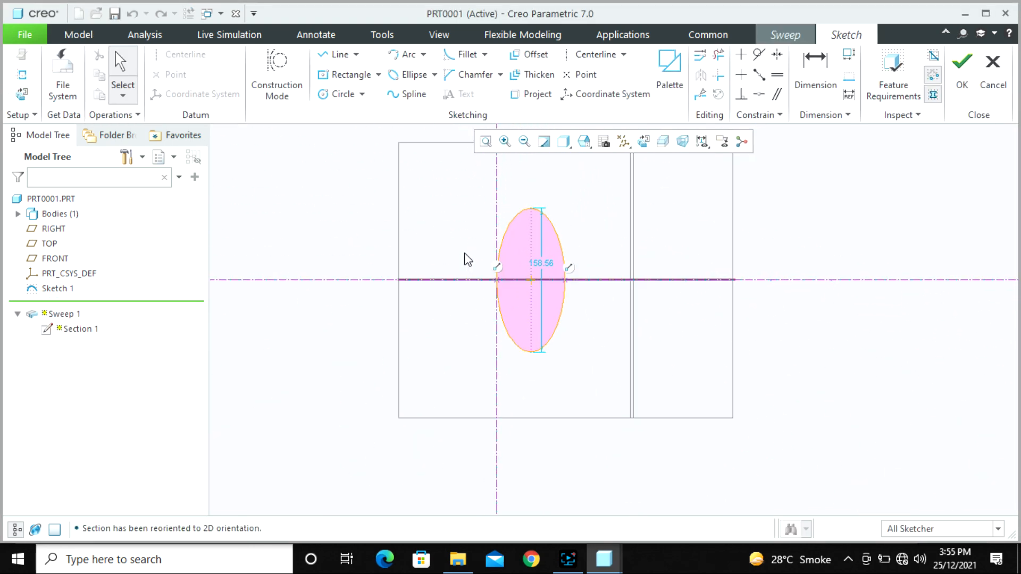
{"action": "mouse_move", "coordinate": [485, 319]}
{"action": "middle_mouse_down"}
{"action": "mouse_move", "coordinate": [430, 321]}
{"action": "mouse_move", "coordinate": [408, 367]}
{"action": "mouse_move", "coordinate": [412, 414]}
{"action": "mouse_move", "coordinate": [582, 296]}
{"action": "mouse_move", "coordinate": [572, 355]}
{"action": "mouse_move", "coordinate": [547, 328]}
{"action": "mouse_move", "coordinate": [513, 324]}
{"action": "middle_mouse_up"}
{"action": "left_click", "coordinate": [962, 74]}
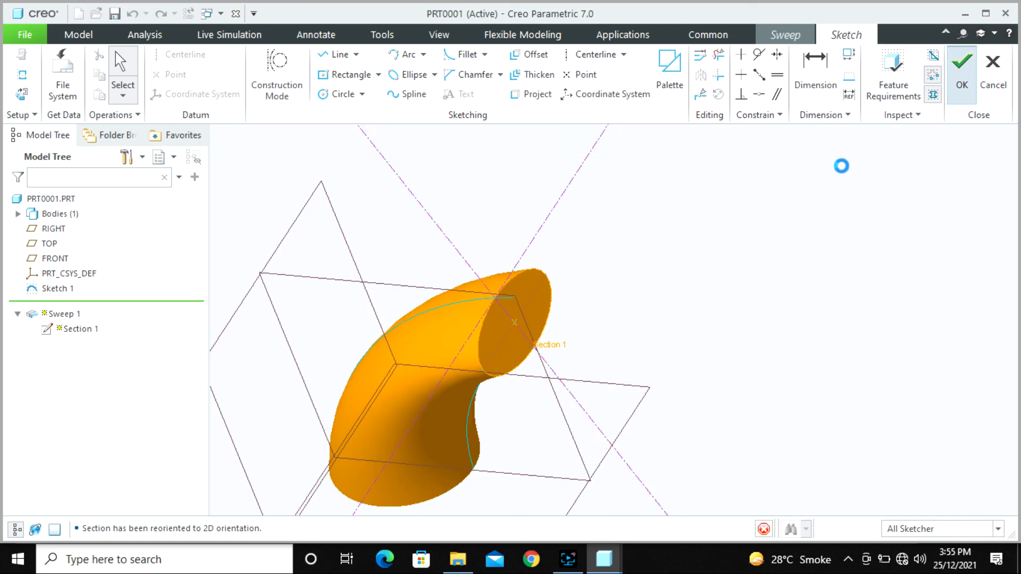
Step: Check the sweep preview in the FRONT view and accept the redefined sweep as a solid
{"action": "scroll", "coordinate": [591, 218], "scroll_direction": "up", "scroll_amount": 2}
{"action": "middle_click_drag", "start_coordinate": [601, 266], "coordinate": [629, 218]}
{"action": "left_click", "coordinate": [594, 141]}
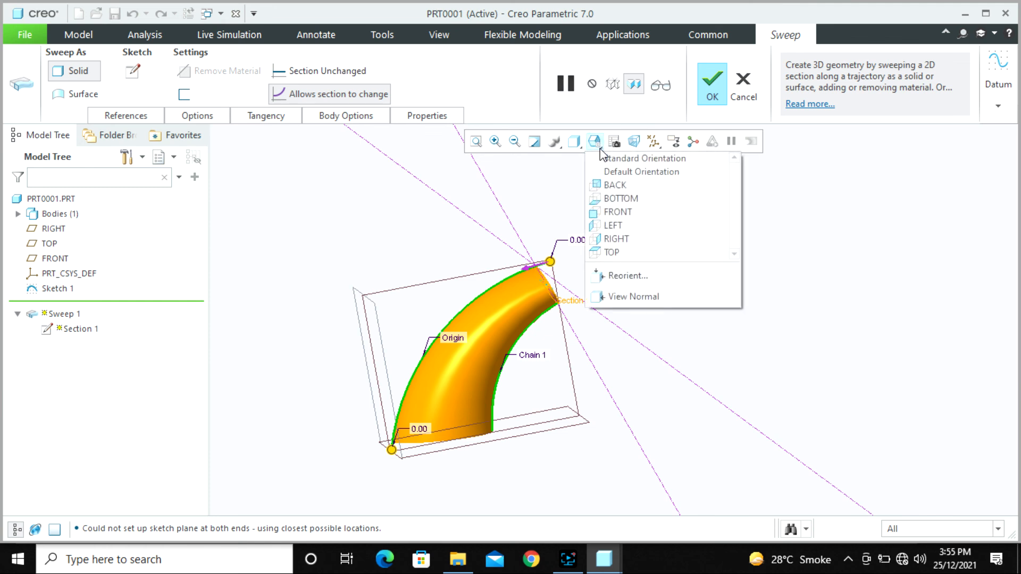
{"action": "left_click", "coordinate": [619, 213]}
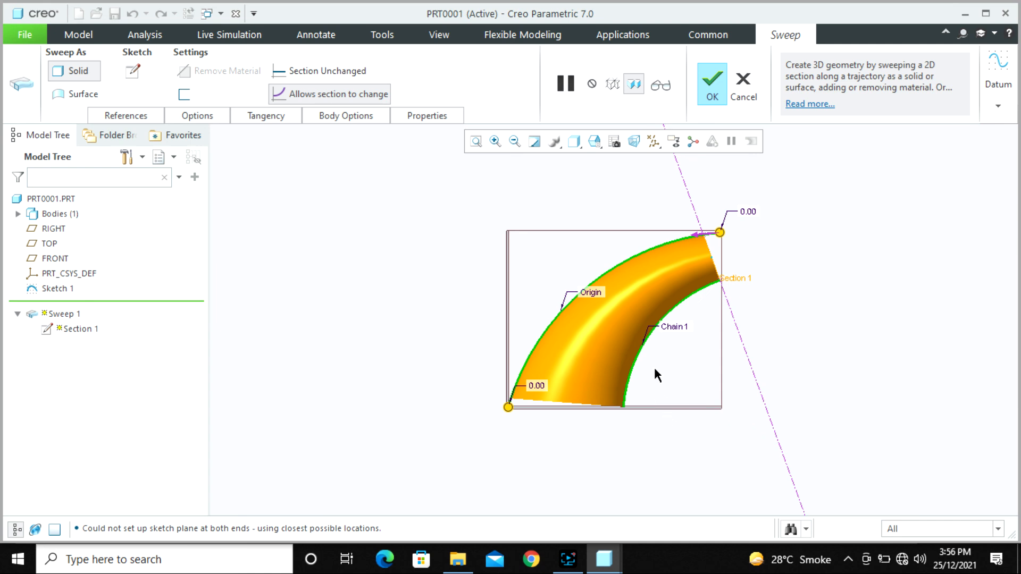
{"action": "left_click", "coordinate": [712, 88]}
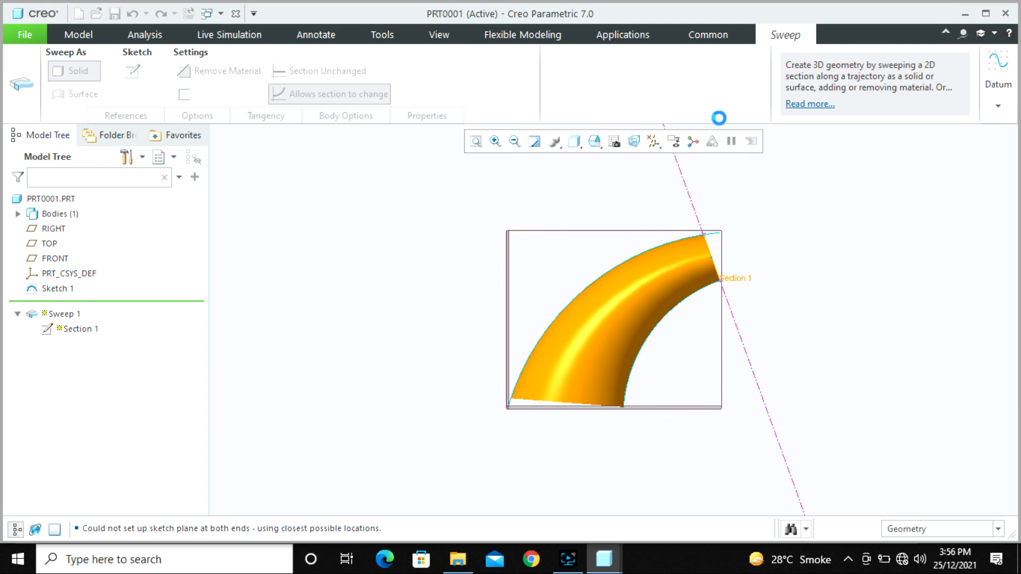
{"action": "middle_click_drag", "start_coordinate": [572, 319], "coordinate": [499, 303]}
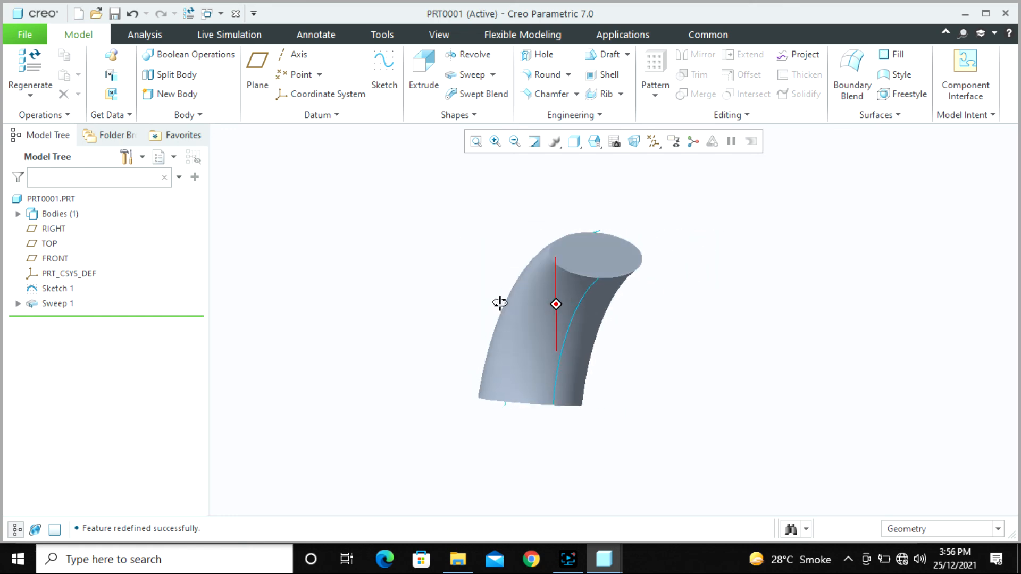
Step: Close the practice part and open variable_sweep_4.prt from the 9. Sweep folder
{"action": "left_click", "coordinate": [235, 13]}
{"action": "left_click", "coordinate": [50, 67]}
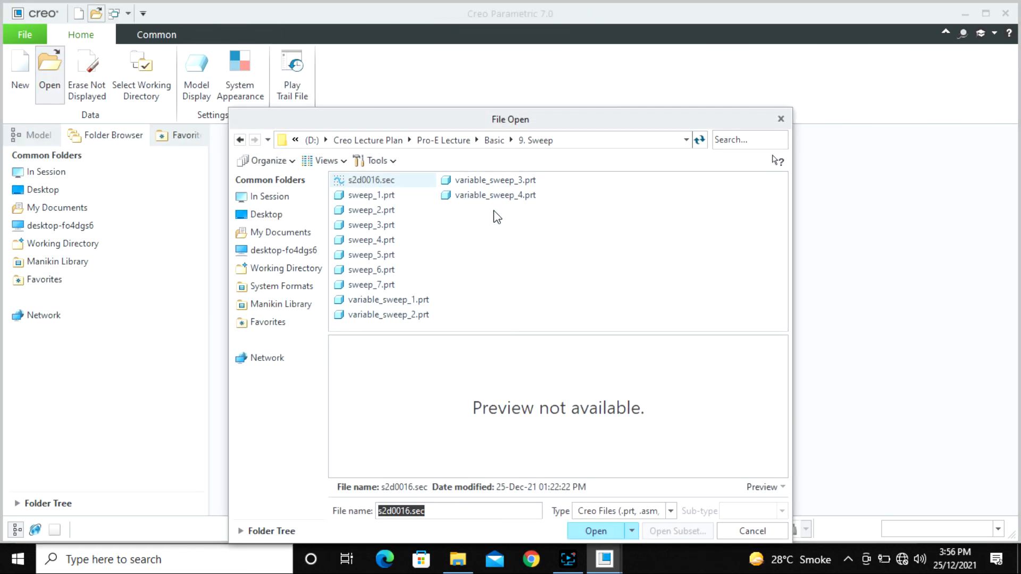
{"action": "left_click", "coordinate": [496, 201]}
{"action": "double_click", "coordinate": [496, 202]}
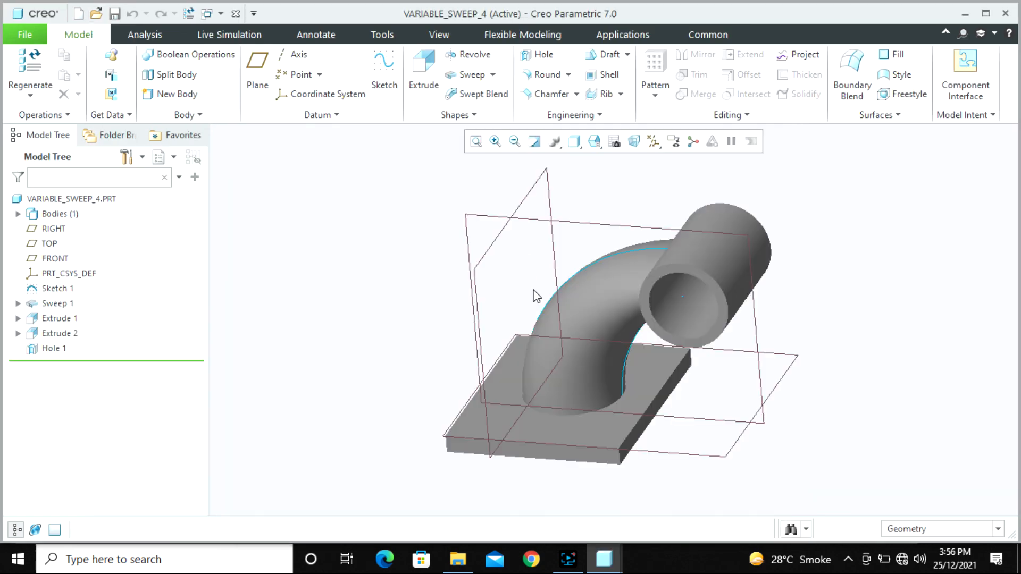
Step: Examine how the curved sweep meets the hollow cylinder and the base plate, and close the part
{"action": "middle_click_drag", "start_coordinate": [665, 306], "coordinate": [644, 272]}
{"action": "scroll", "coordinate": [644, 271], "scroll_direction": "up", "scroll_amount": 5}
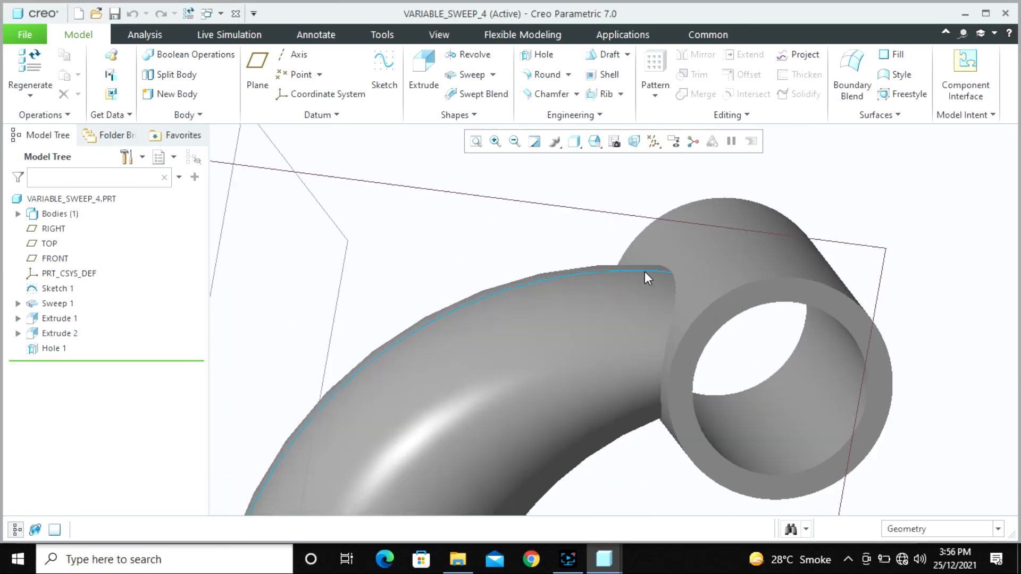
{"action": "scroll", "coordinate": [705, 236], "scroll_direction": "down", "scroll_amount": 3}
{"action": "middle_click_drag", "start_coordinate": [705, 236], "coordinate": [478, 362]}
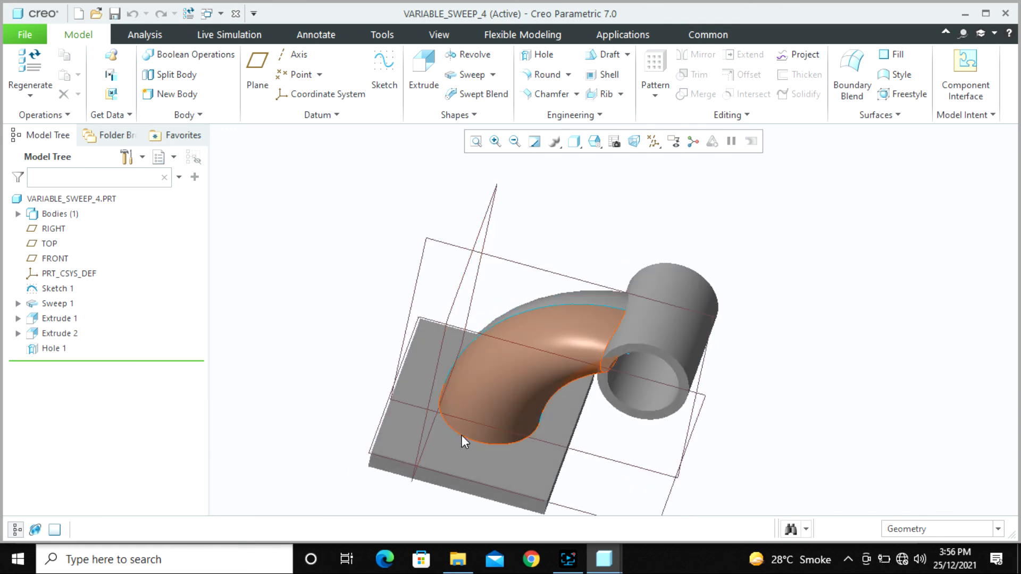
{"action": "left_click", "coordinate": [470, 455]}
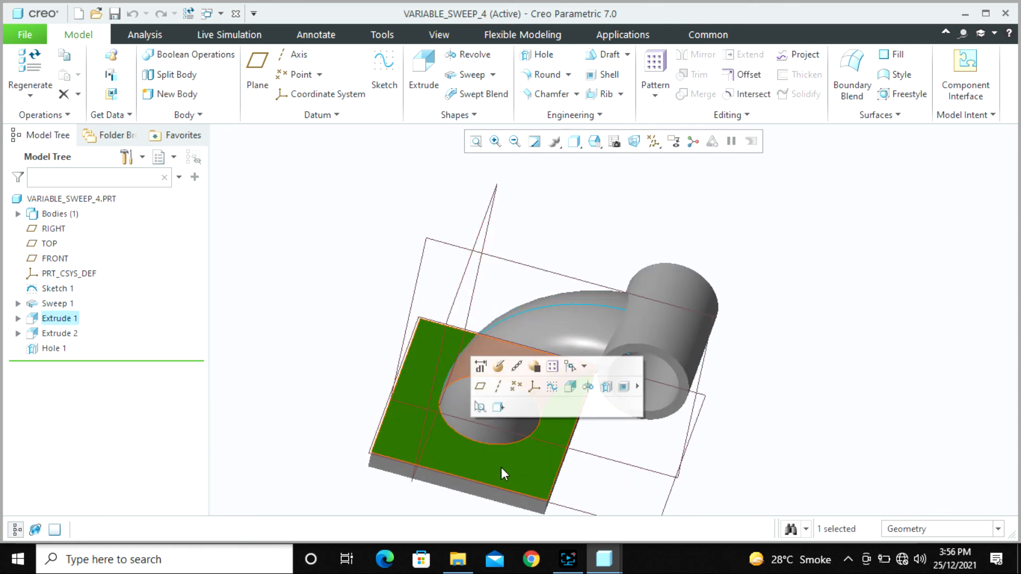
{"action": "left_click", "coordinate": [696, 320]}
{"action": "left_click", "coordinate": [353, 241]}
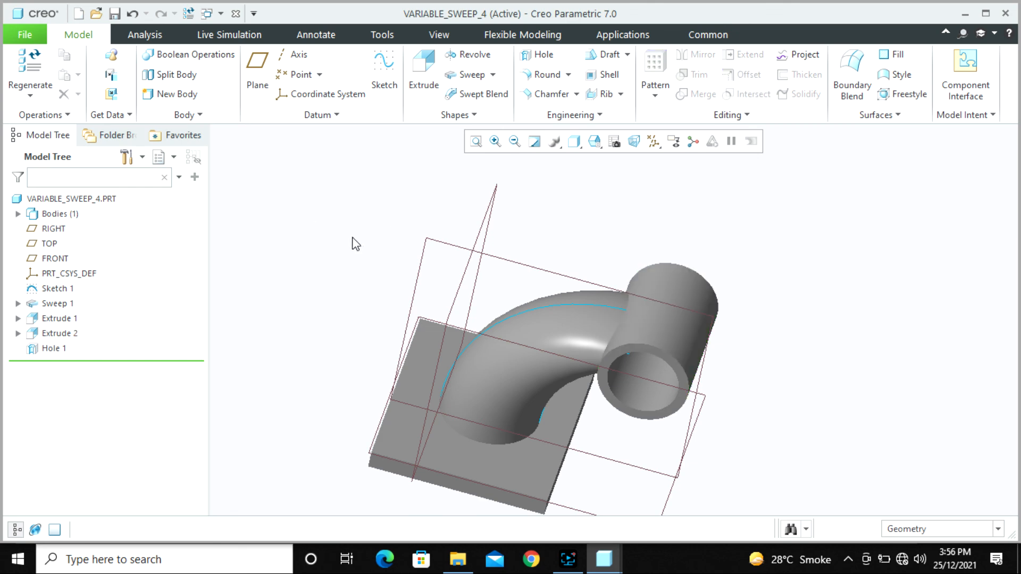
{"action": "left_click", "coordinate": [236, 15]}
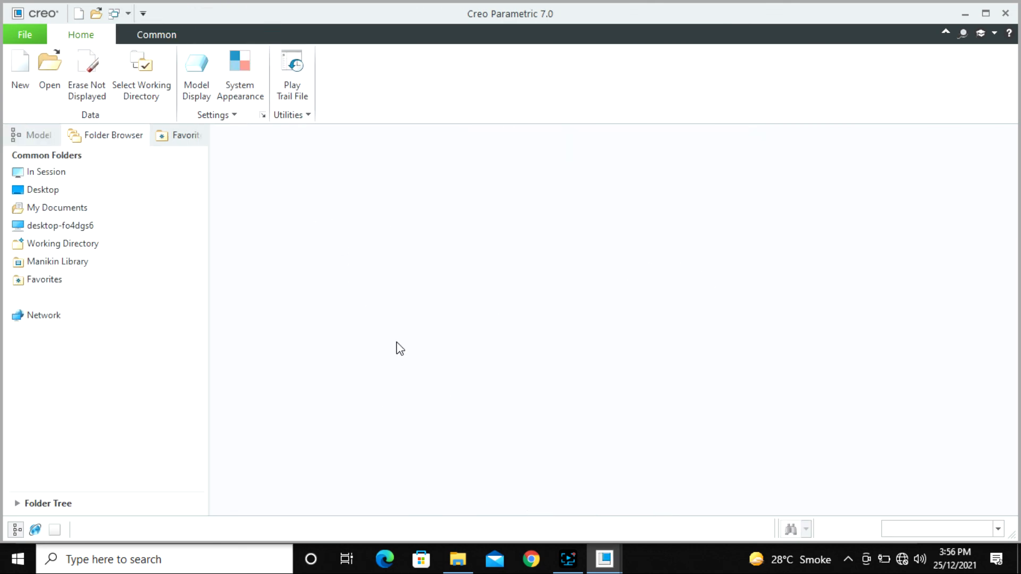
{"action": "left_click", "coordinate": [569, 559]}
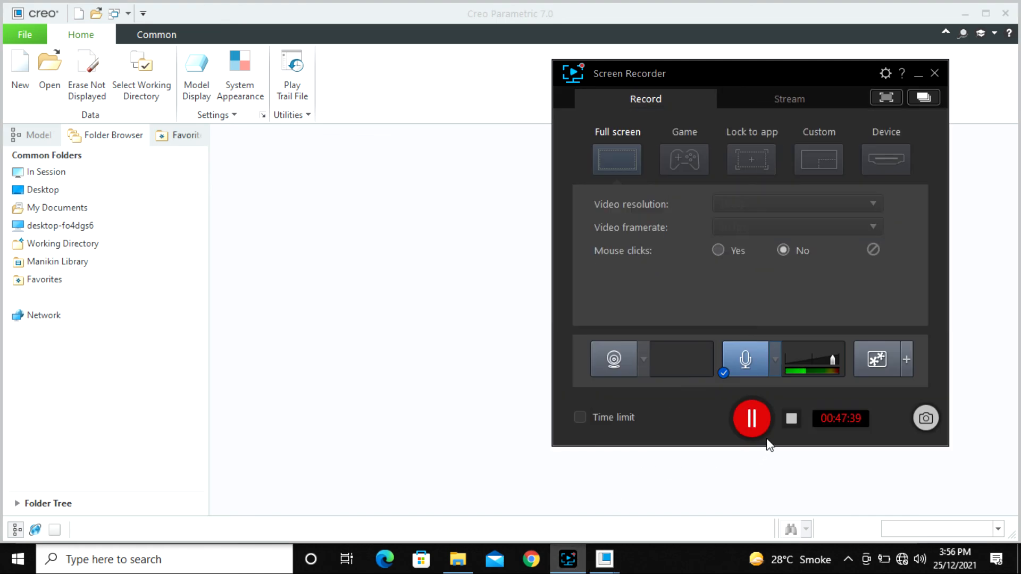